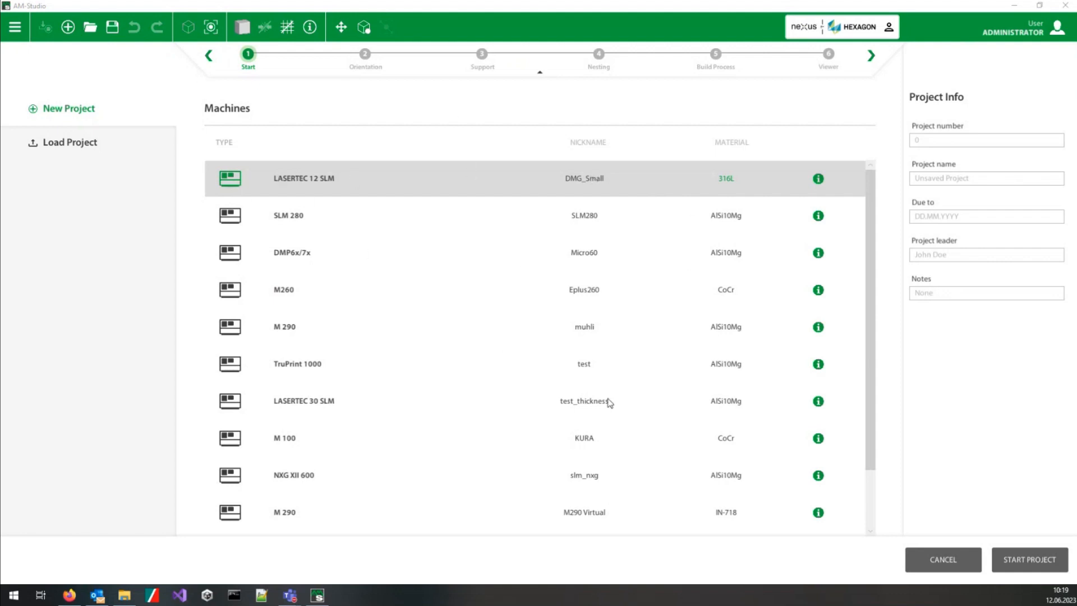
left_click_drag(871, 227, 854, 150)
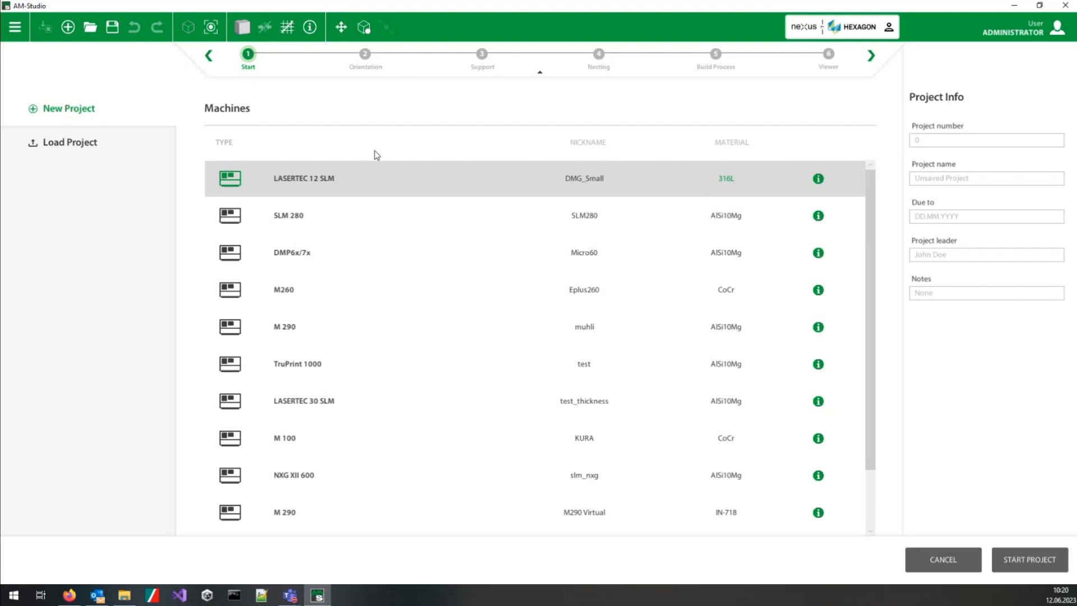
left_click(87, 149)
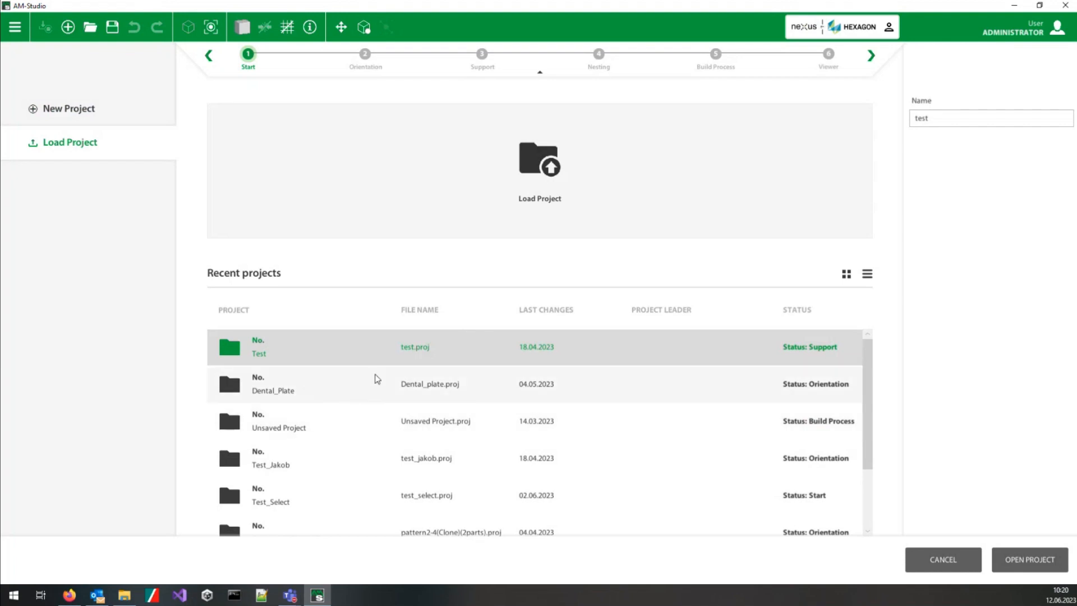
left_click(92, 112)
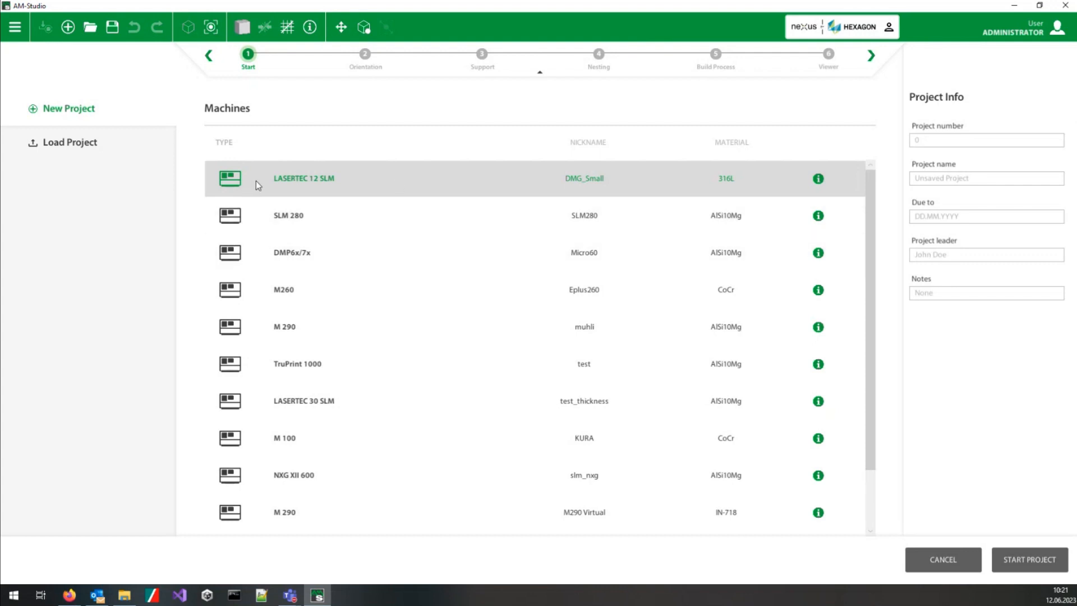
Step: Start adding a new machine in the application's machine settings
left_click(17, 28)
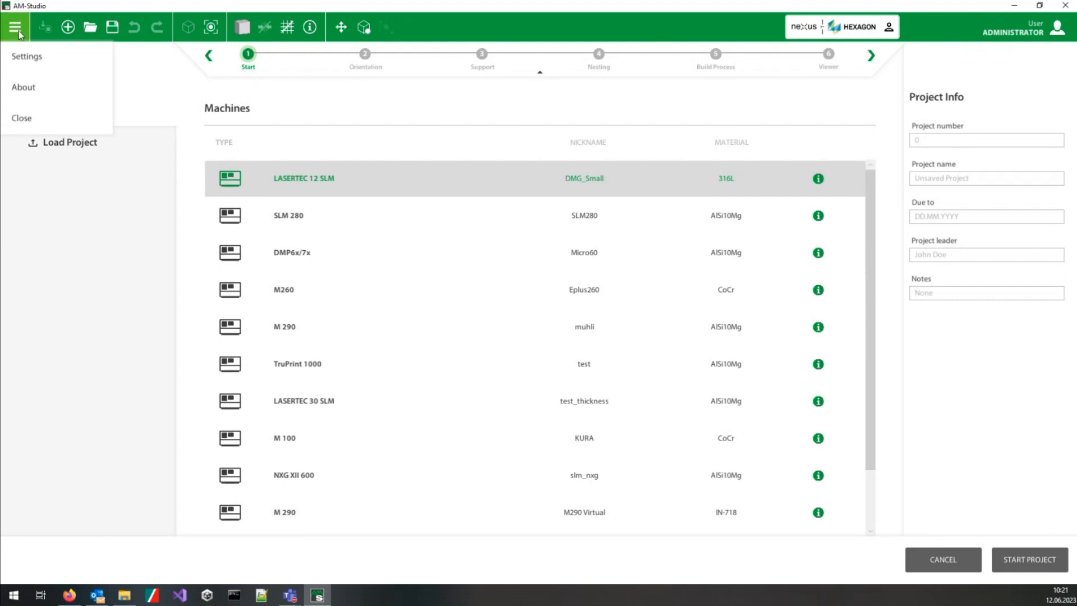
left_click(26, 56)
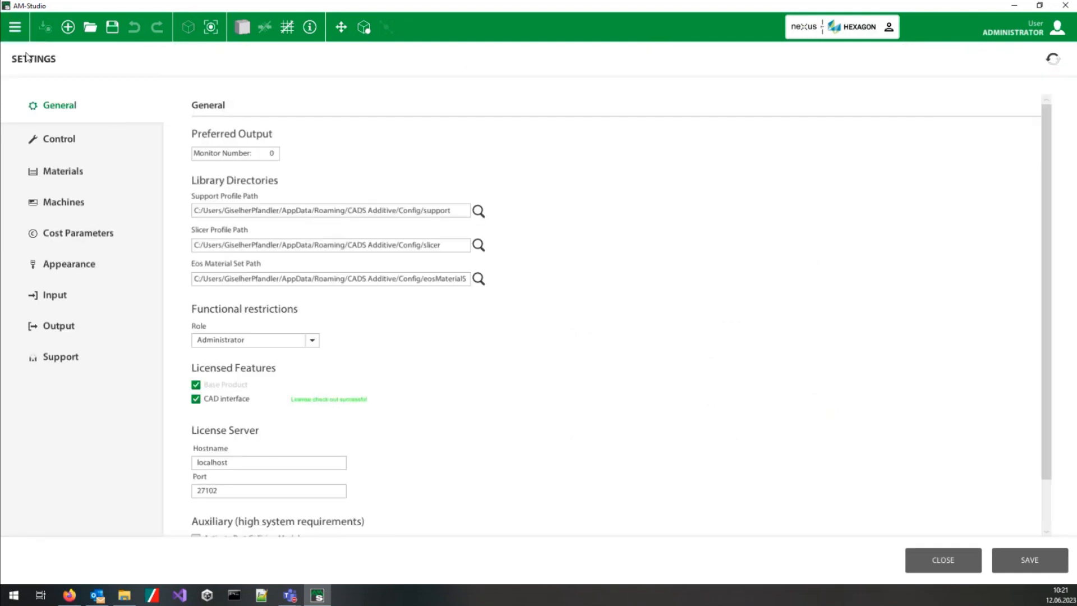
left_click(71, 201)
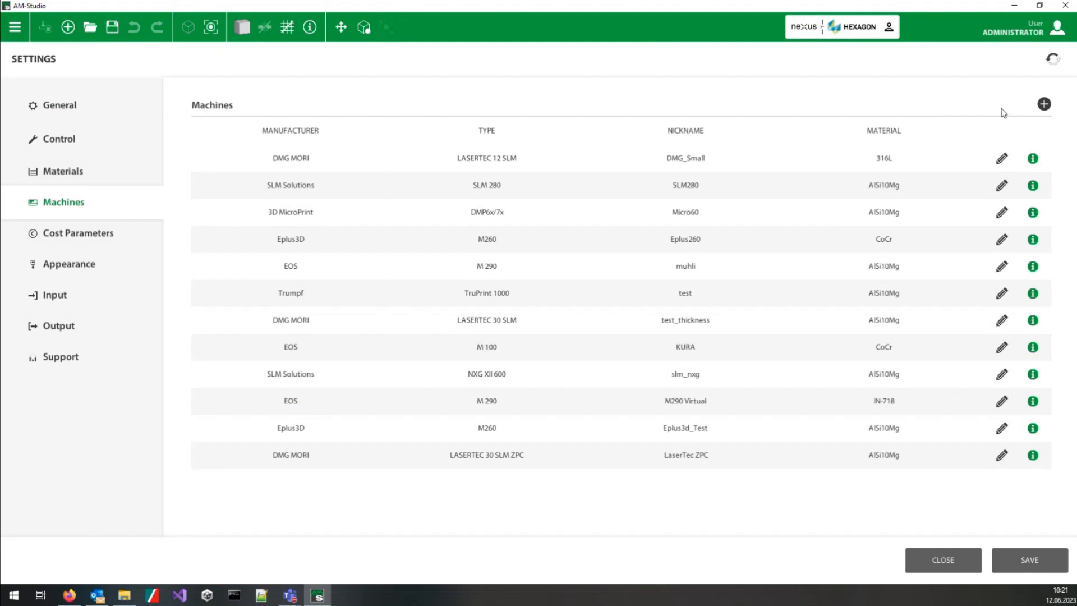
left_click(1044, 105)
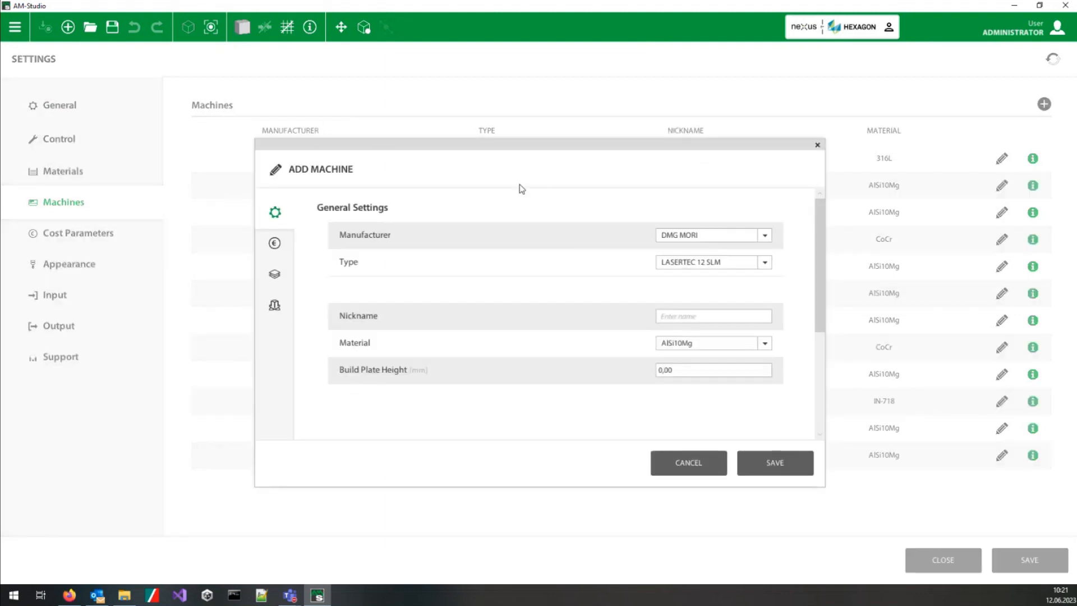
Step: Choose SLM Solutions as the new machine's manufacturer and SLM 280 as its type
left_click(766, 235)
scroll(770, 271, "down", 3)
scroll(774, 266, "up", 3)
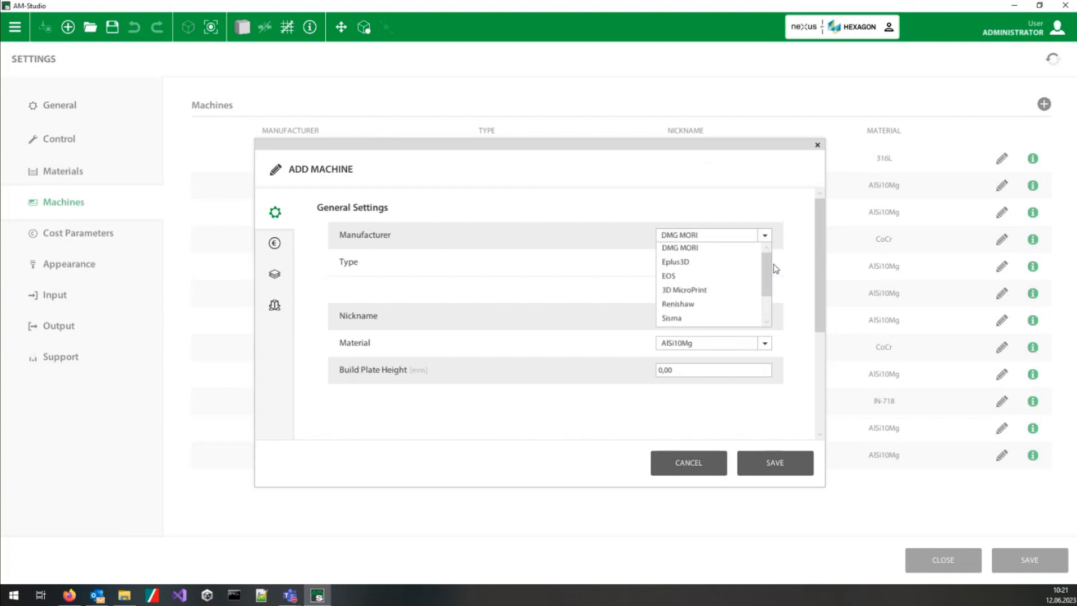
scroll(774, 275, "down", 3)
scroll(772, 261, "up", 3)
scroll(770, 283, "down", 3)
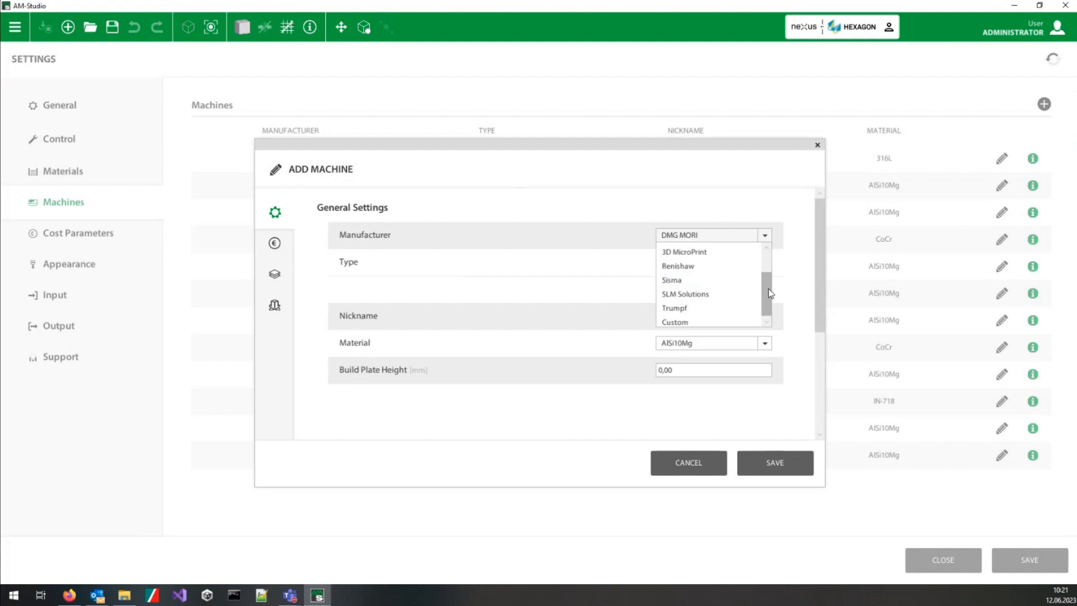
left_click(713, 293)
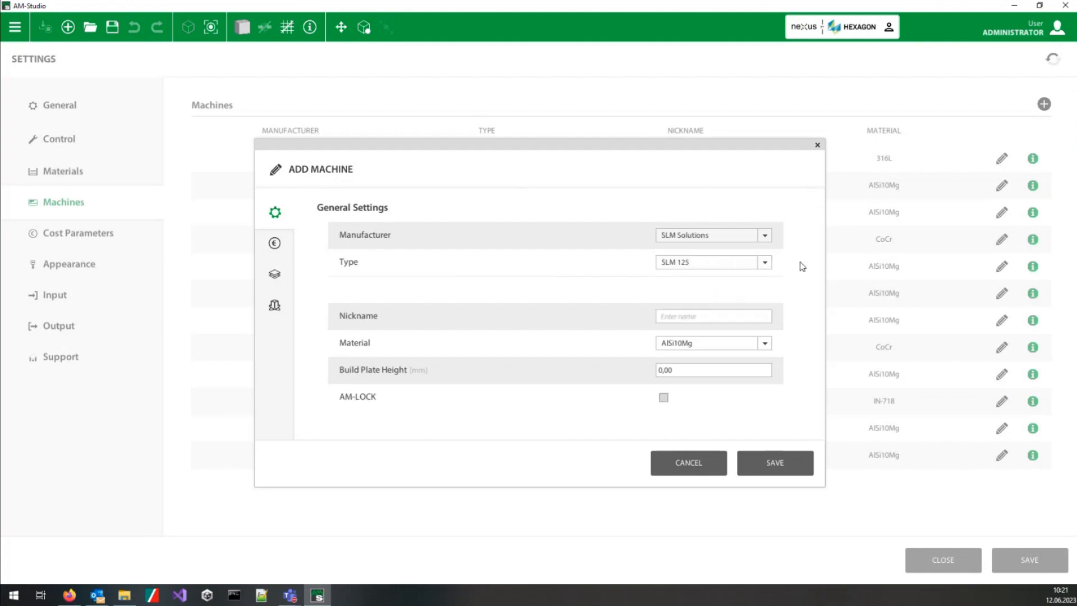
left_click(764, 262)
left_click(692, 292)
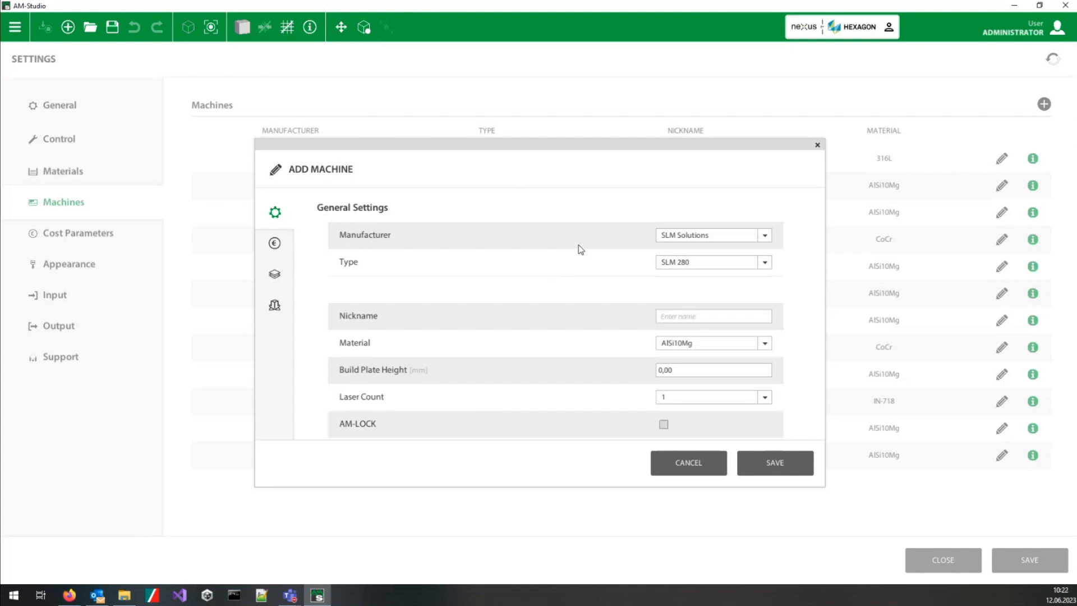
Step: Enter Hexagon_Demo as the nickname of the new machine
left_click(720, 316)
type("H")
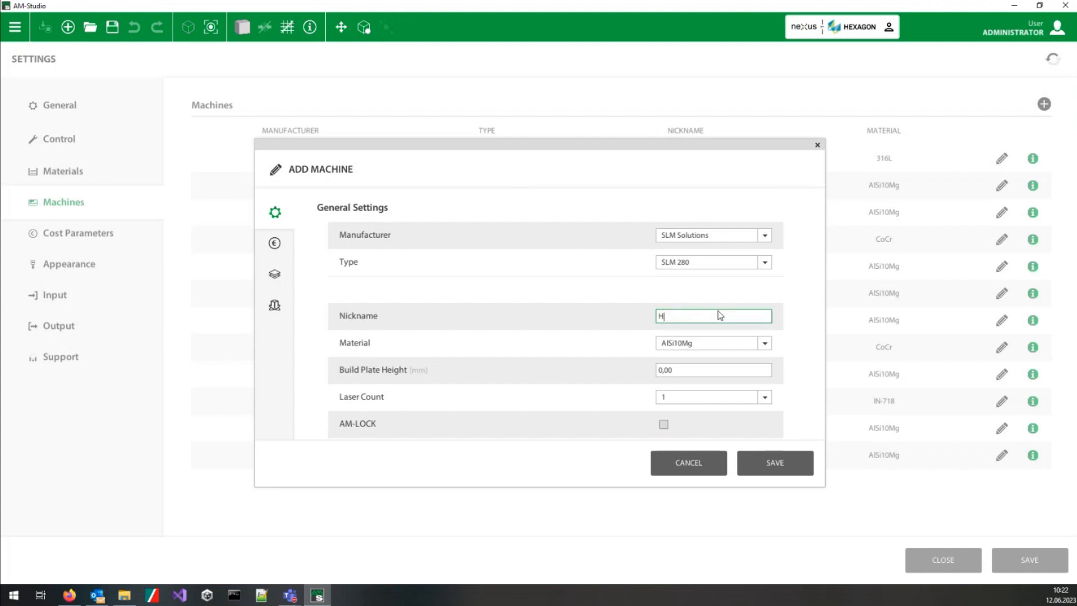
type("exagon_Demo")
left_click(765, 344)
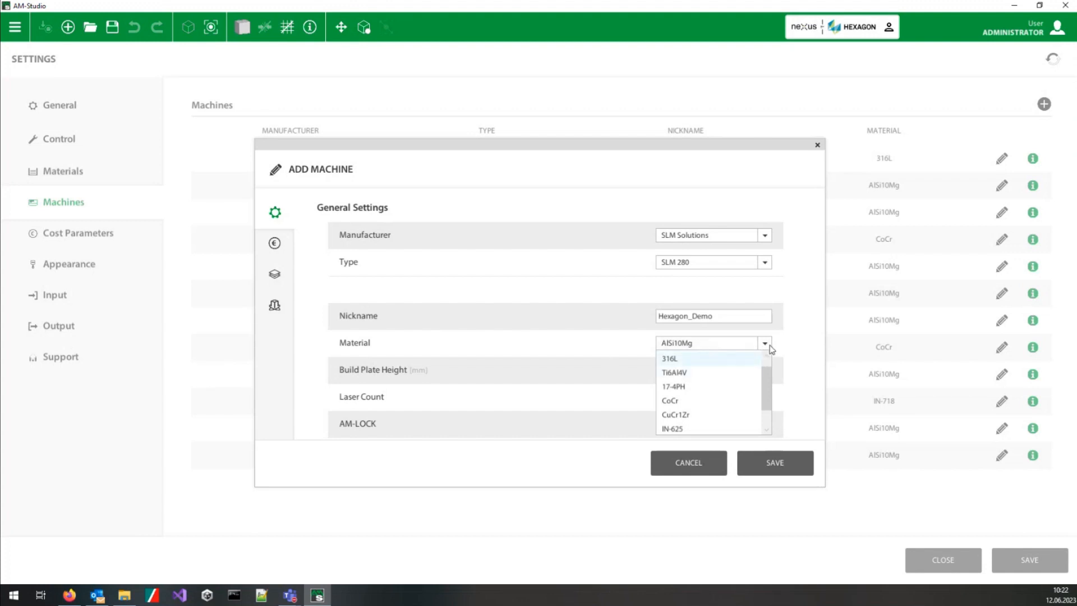
left_click(770, 345)
left_click(771, 348)
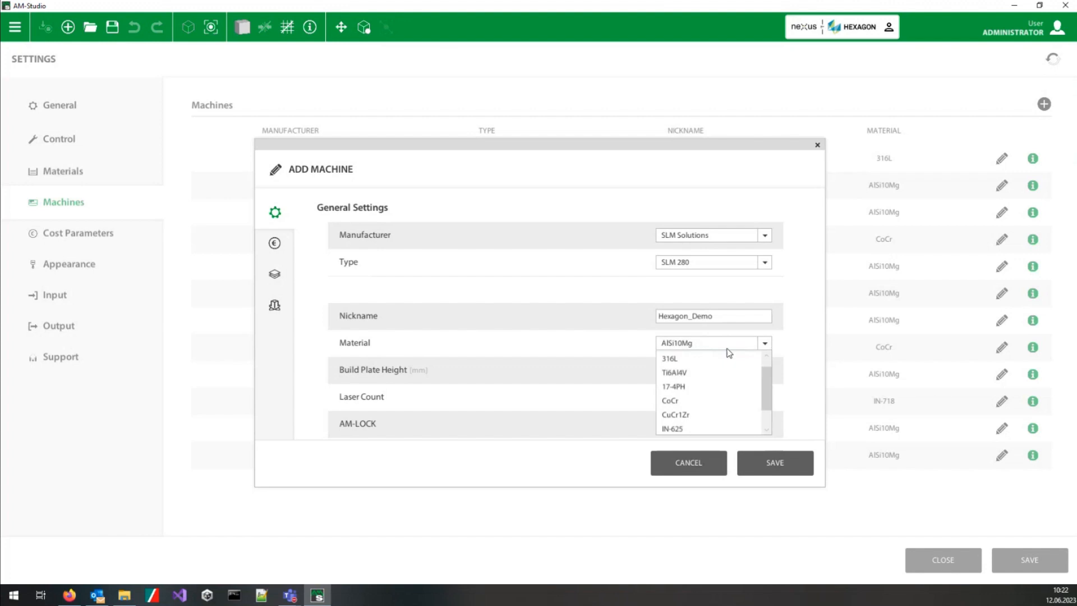
left_click(725, 344)
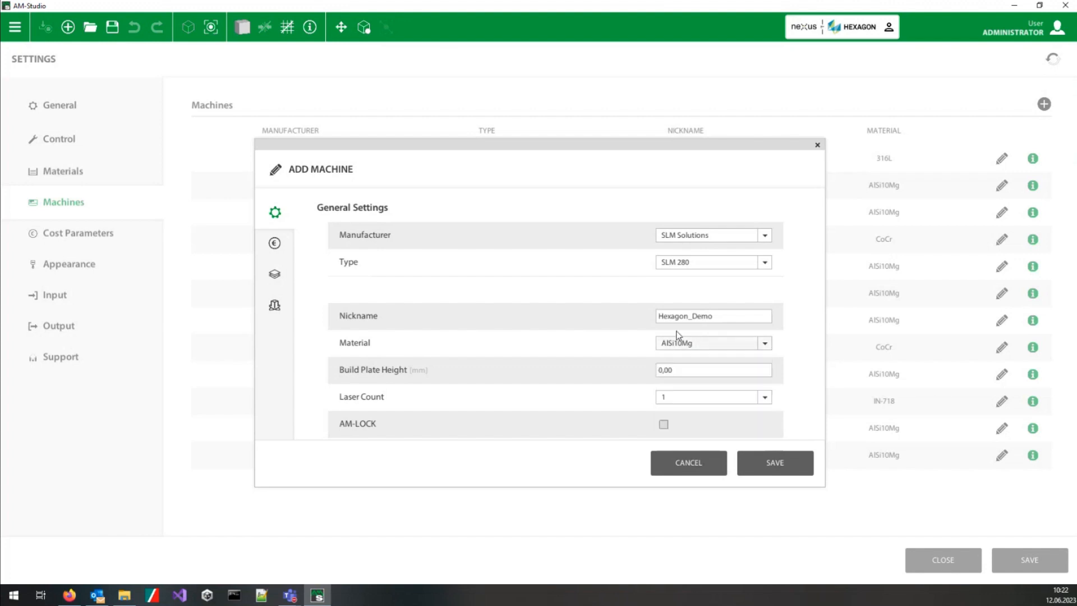
Step: Set the new machine's build plate height to 20 mm
left_click(661, 375)
double_click(673, 373)
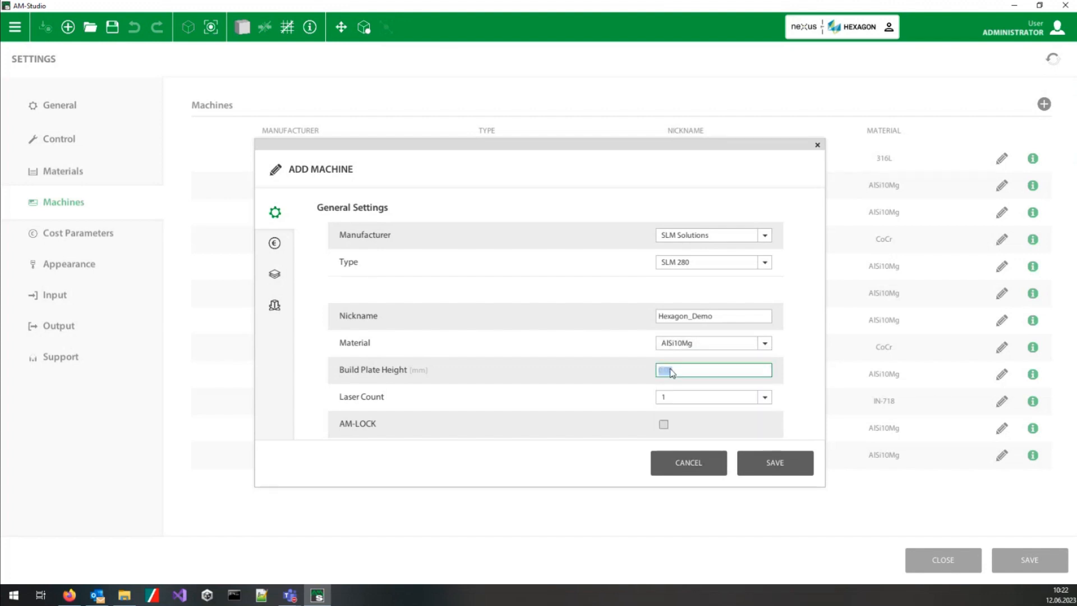
type("20")
left_click(558, 361)
Step: Review the new machine's cost parameters, build processor settings and simulation calibration inputs and results
left_click(275, 243)
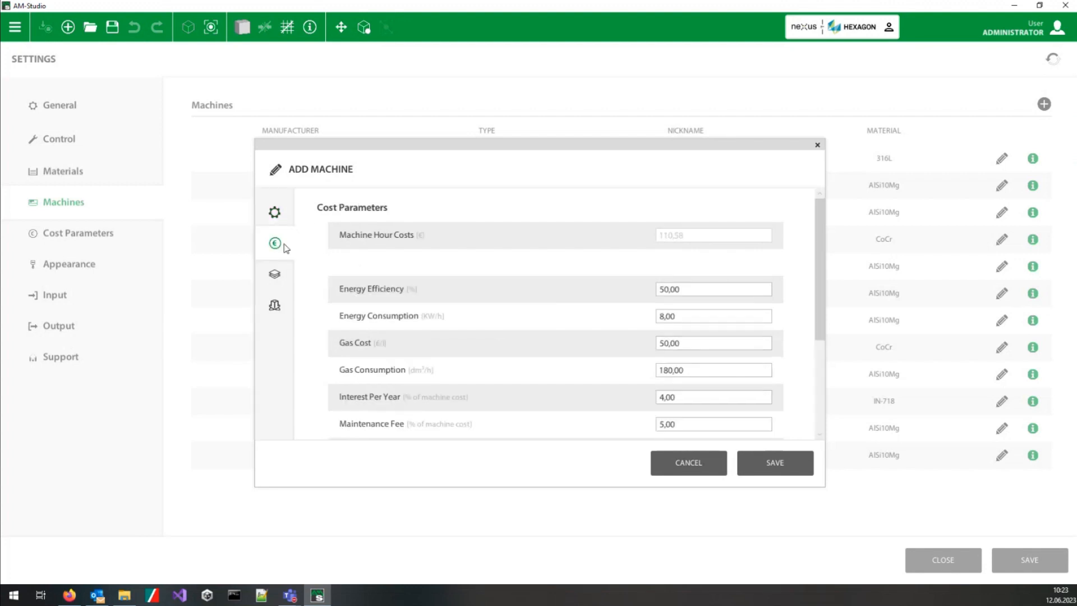
scroll(695, 289, "down", 4)
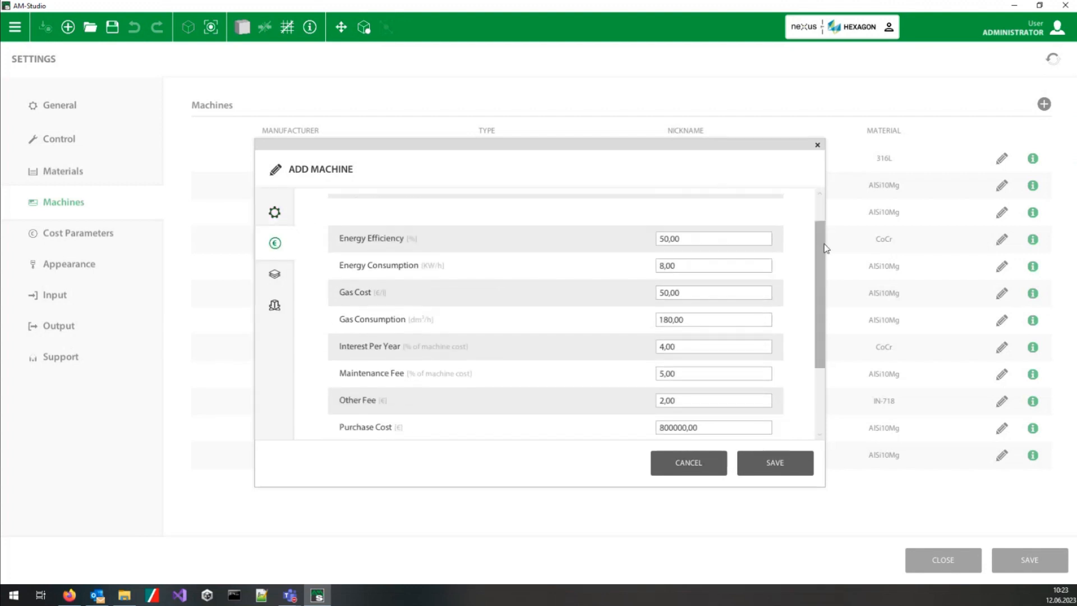
left_click_drag(817, 277, 820, 214)
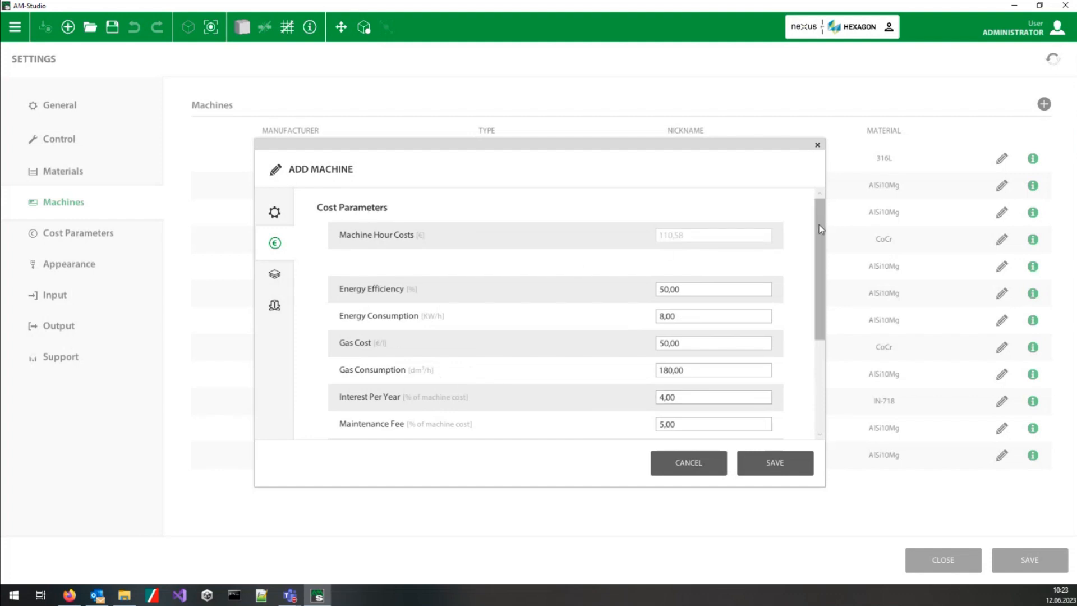
left_click(276, 276)
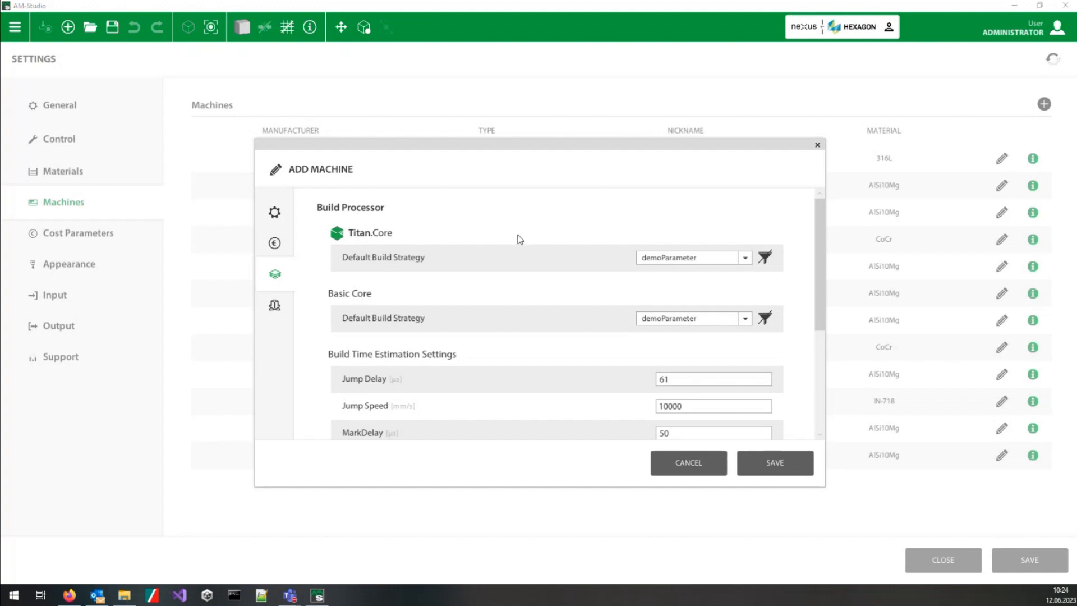
left_click_drag(823, 248, 833, 306)
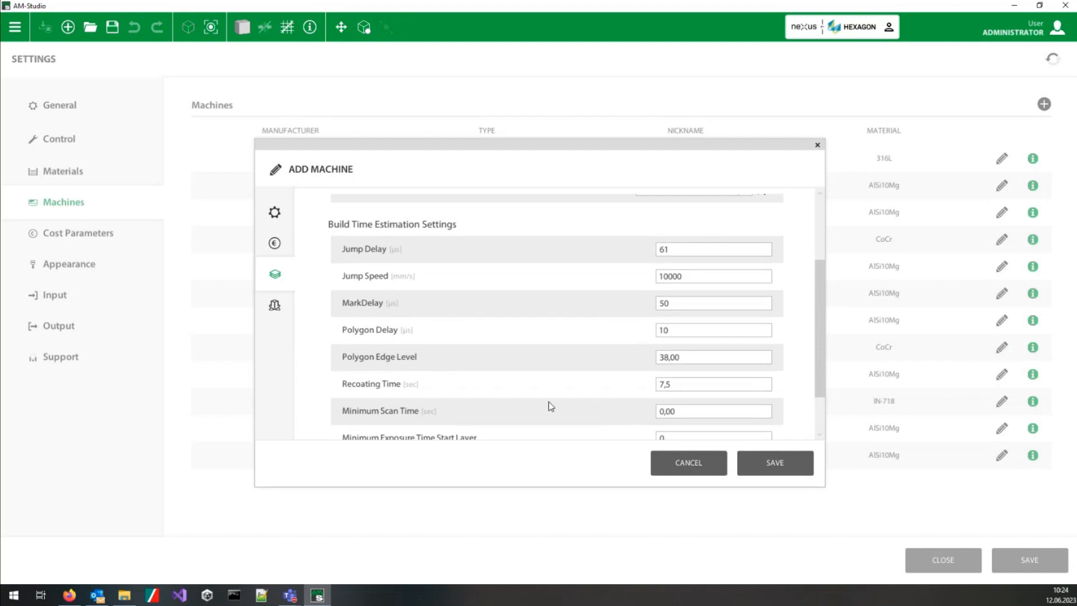
left_click(275, 305)
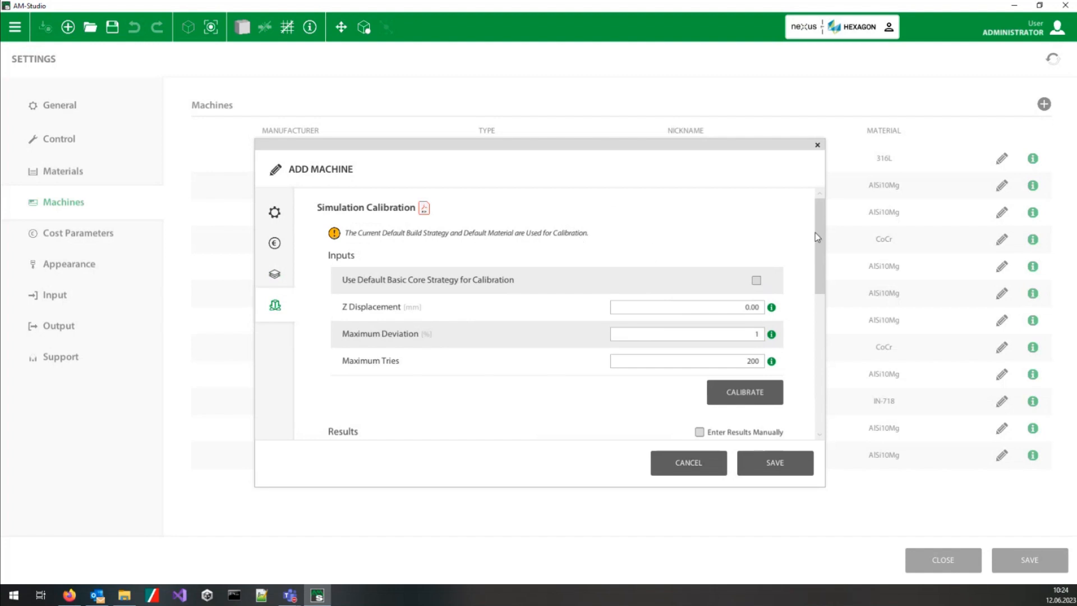
left_click_drag(816, 230, 834, 309)
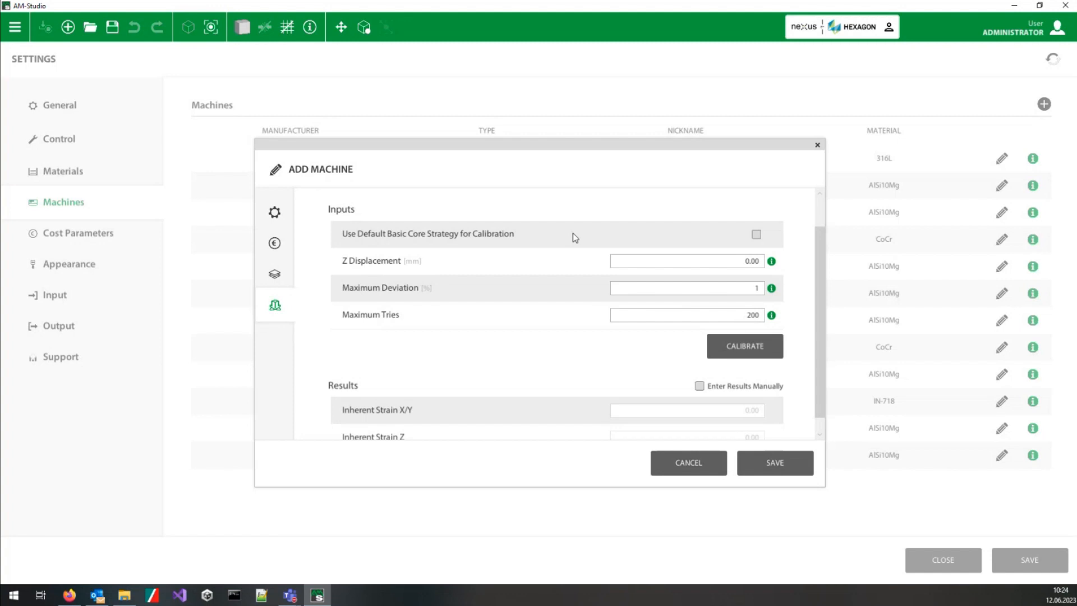
scroll(728, 253, "down", 1)
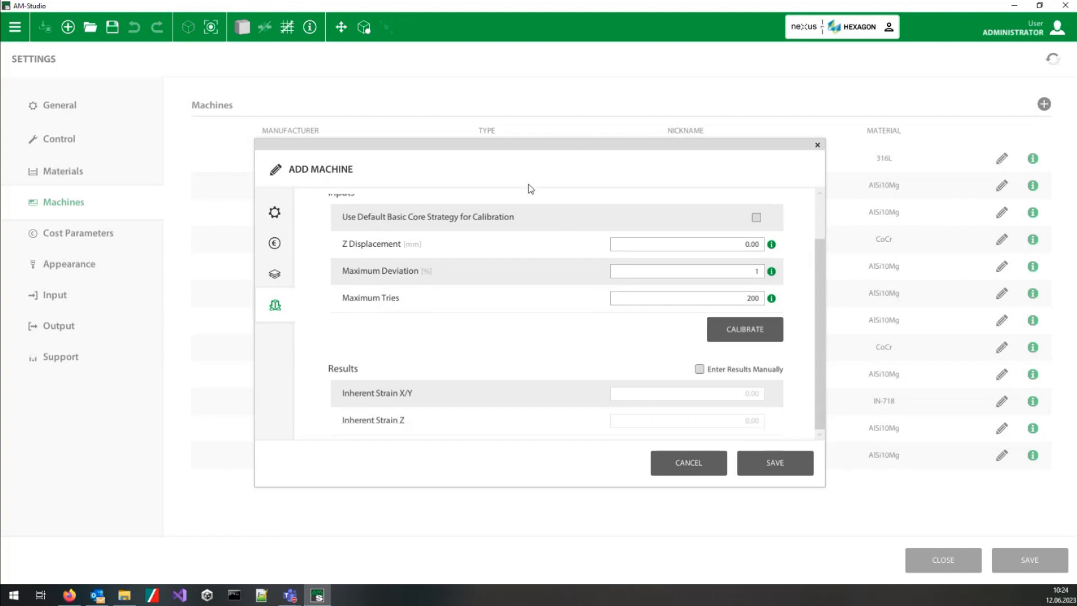
scroll(560, 236, "up", 3)
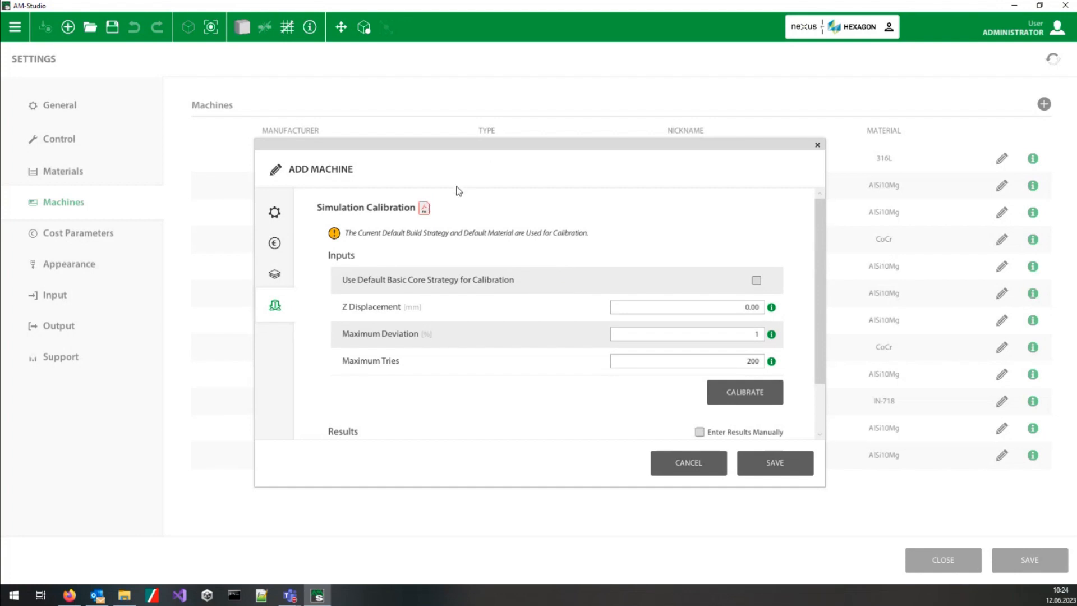
Step: Read through the simulation calibration guideline PDF in Acrobat Reader, then return to the machine's calibration settings in AM-Studio
scroll(676, 293, "down", 10)
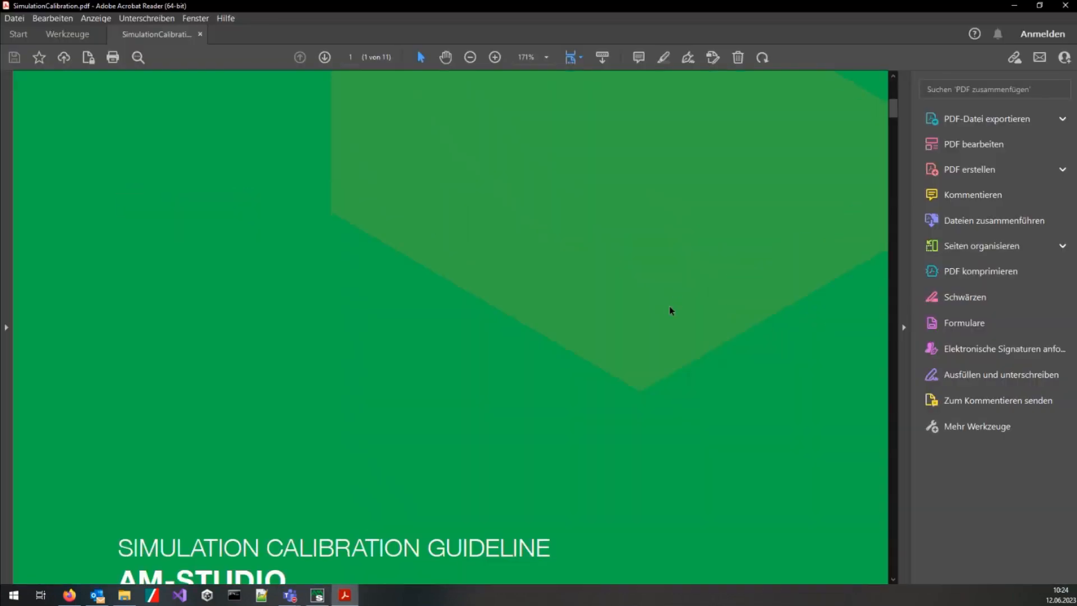
scroll(671, 294, "down", 6)
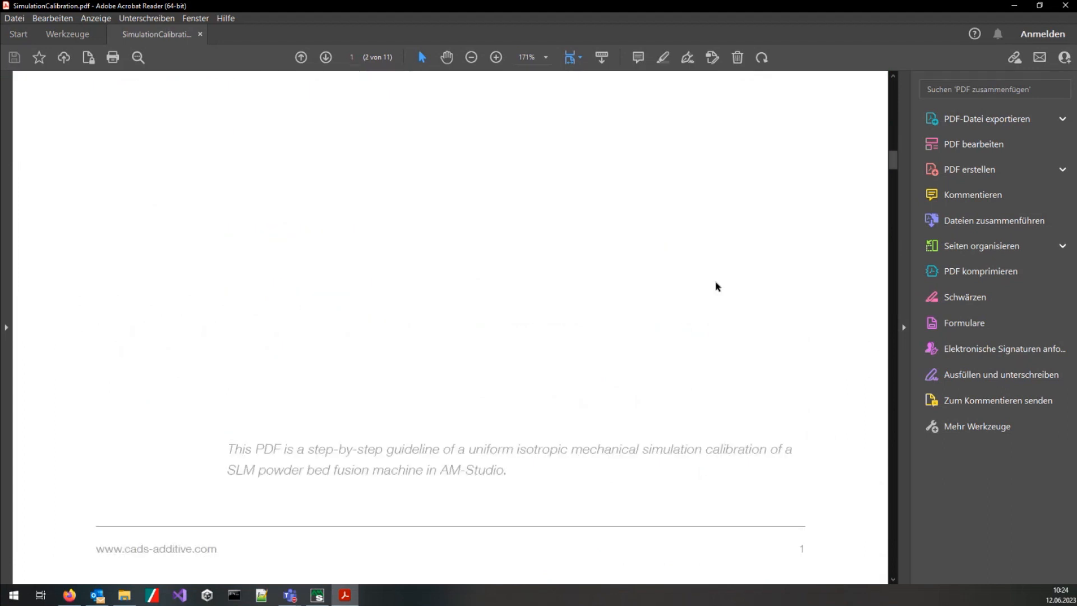
left_click_drag(894, 167, 895, 193)
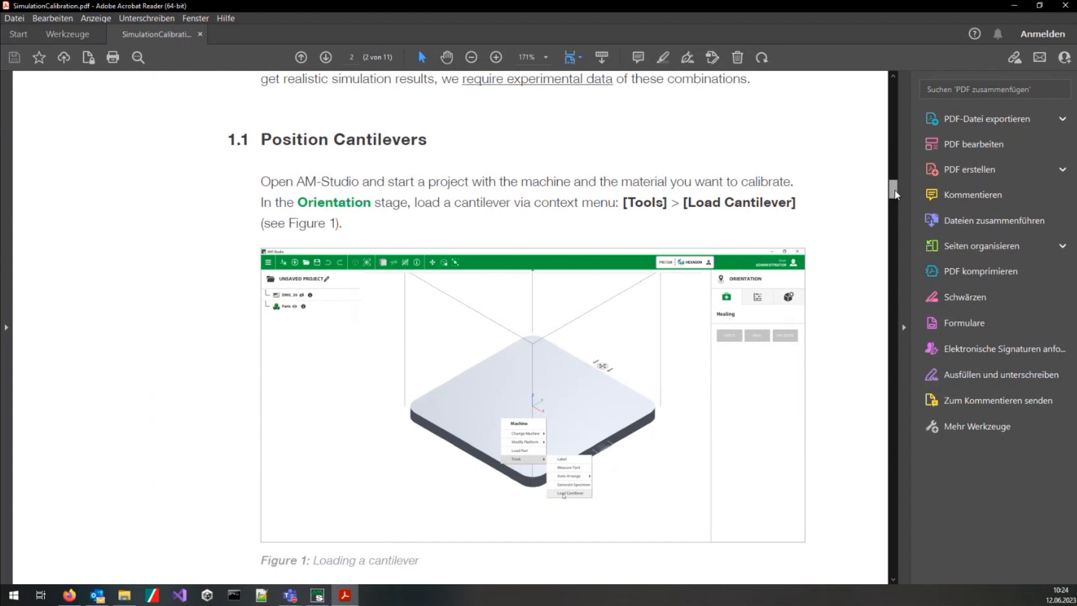
left_click_drag(895, 191, 898, 240)
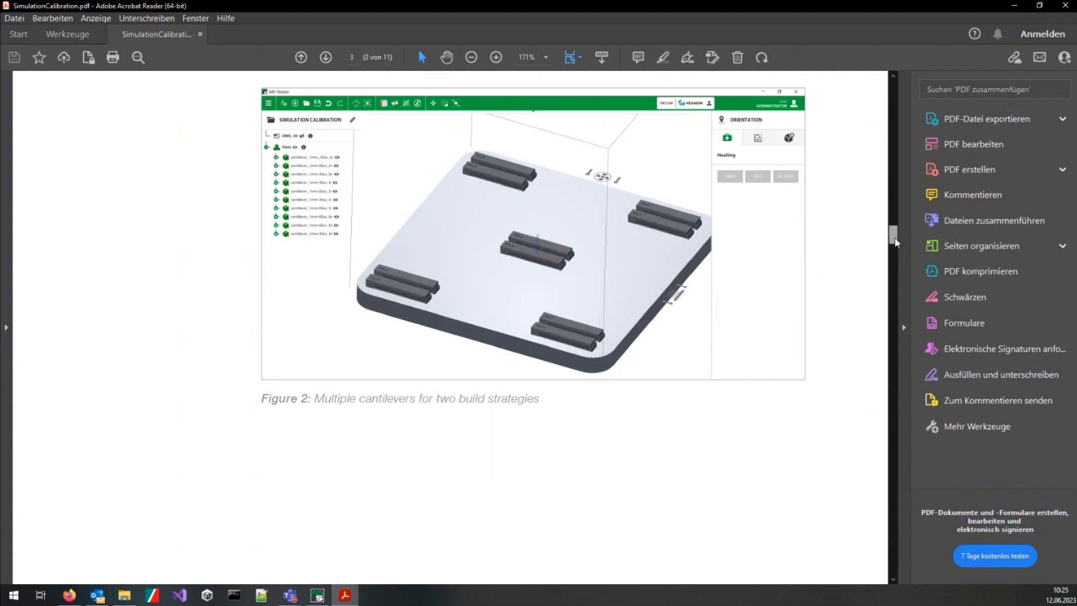
left_click_drag(895, 240, 893, 409)
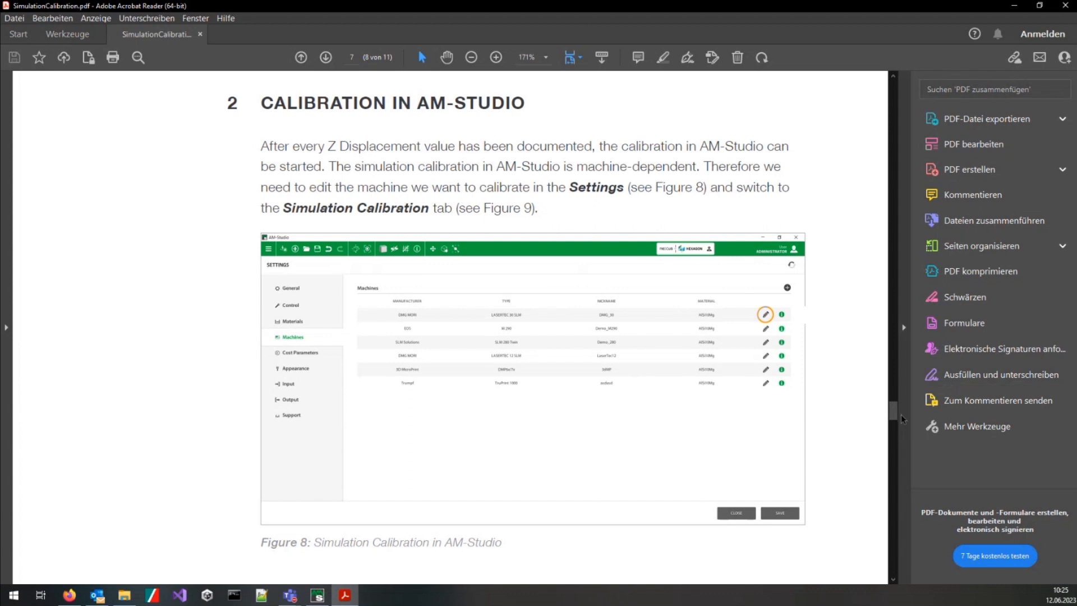
left_click_drag(891, 409, 891, 456)
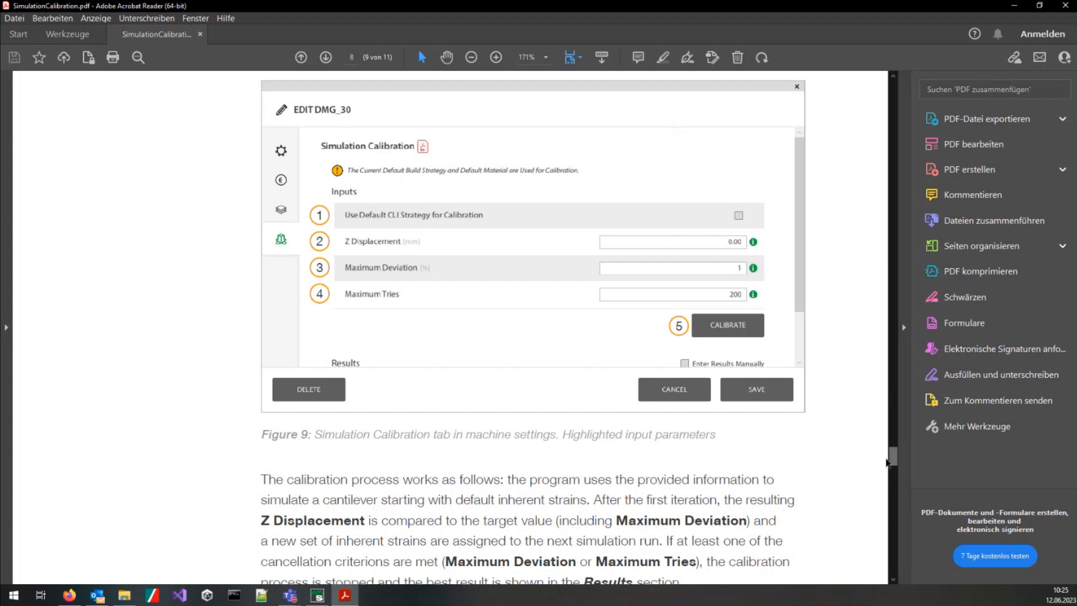
left_click_drag(892, 455, 893, 516)
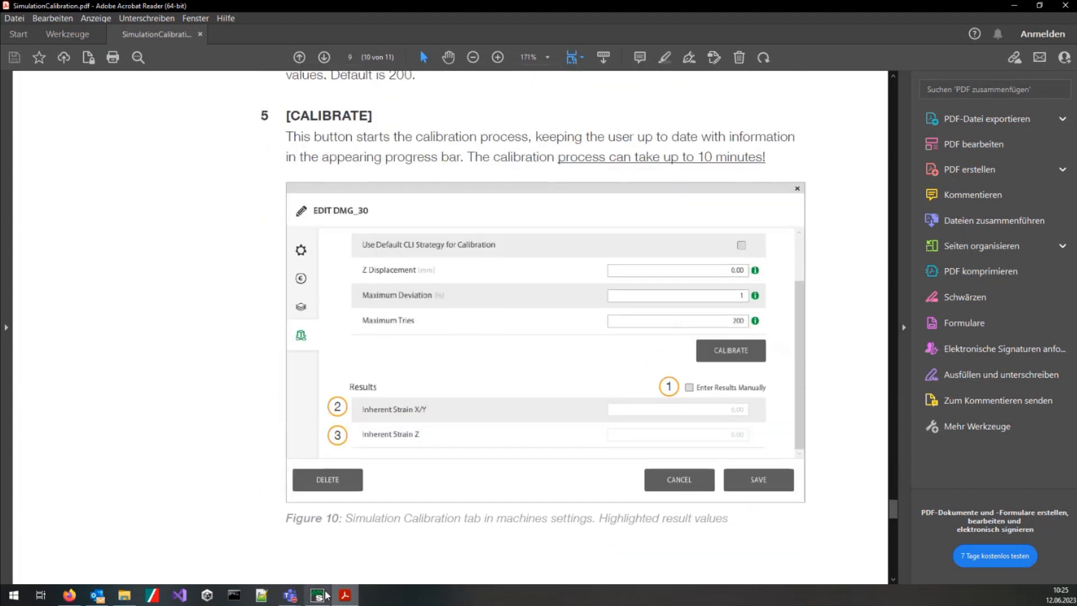
left_click(317, 594)
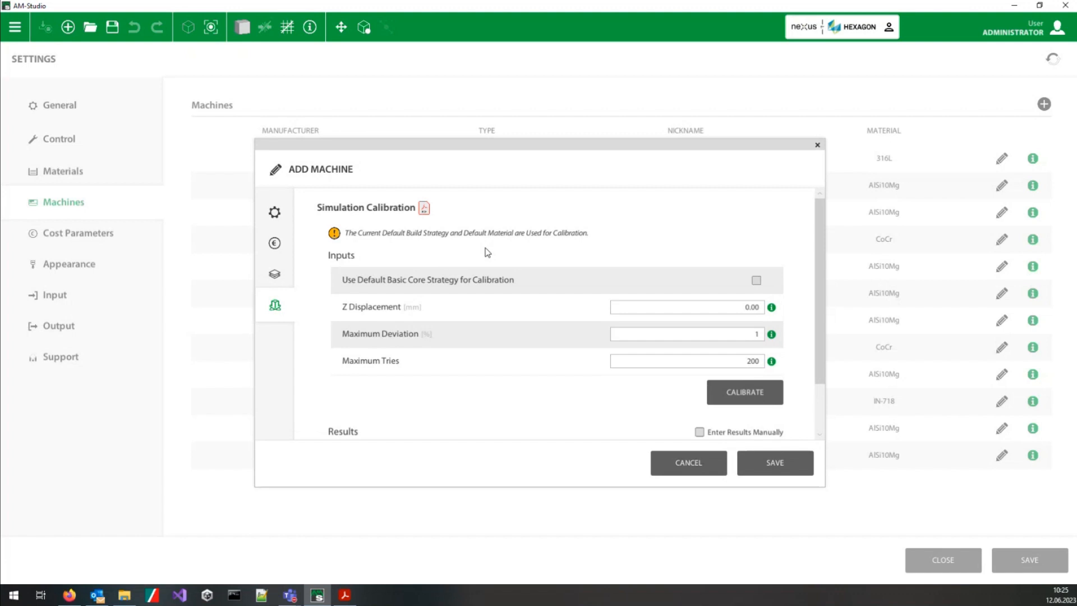
scroll(487, 252, "down", 3)
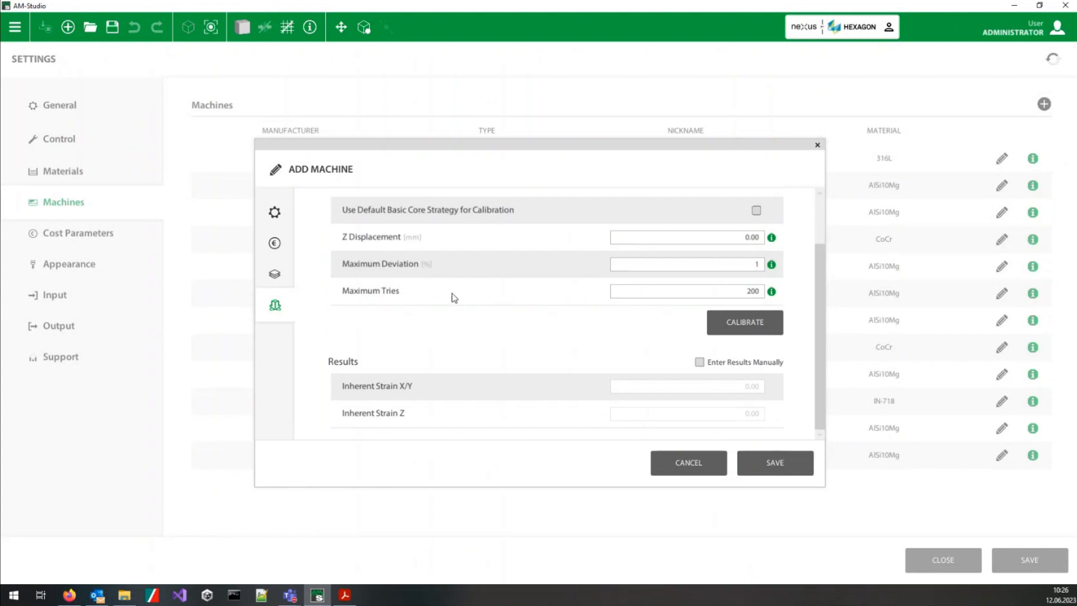
Step: Save the new Hexagon_Demo machine to the machine list
left_click(775, 463)
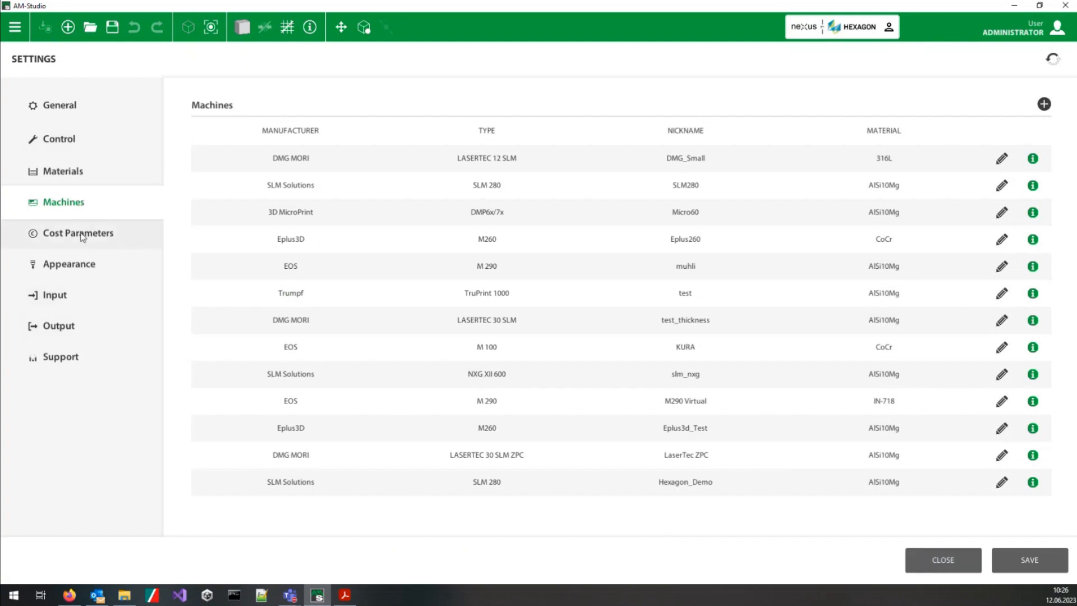
Step: Review the general settings, including library directories, license server and auxiliary options, and the navigation and keyboard shortcut settings
left_click(86, 112)
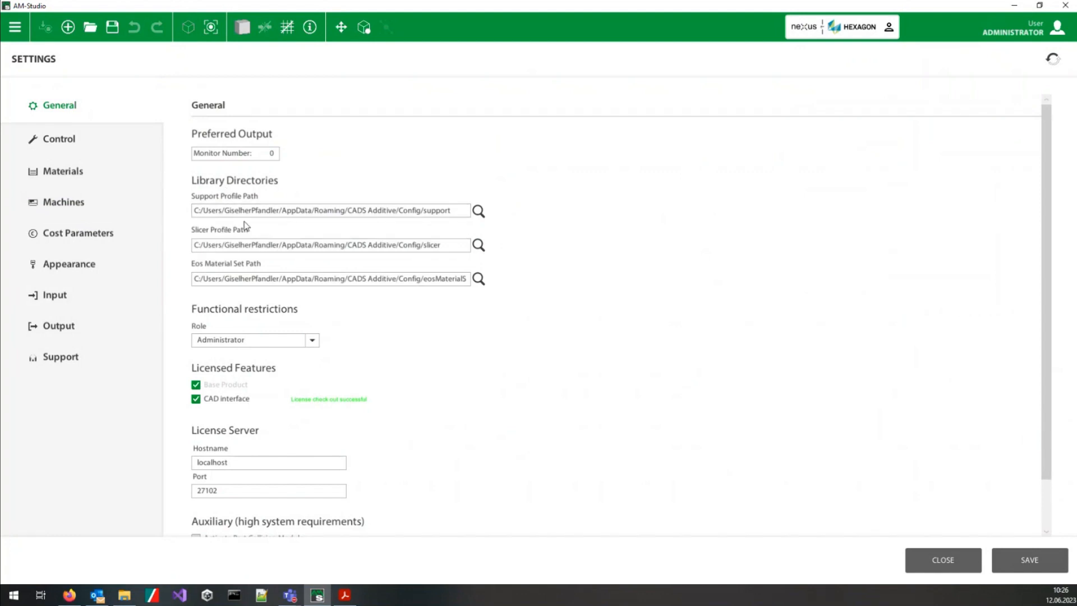
scroll(458, 317, "down", 2)
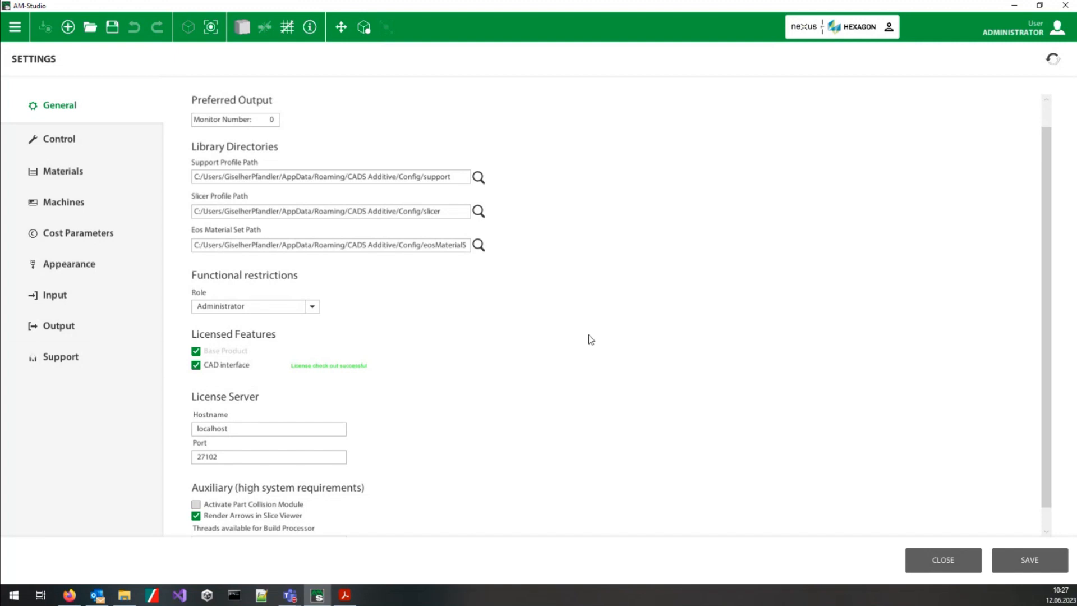
scroll(640, 325, "down", 2)
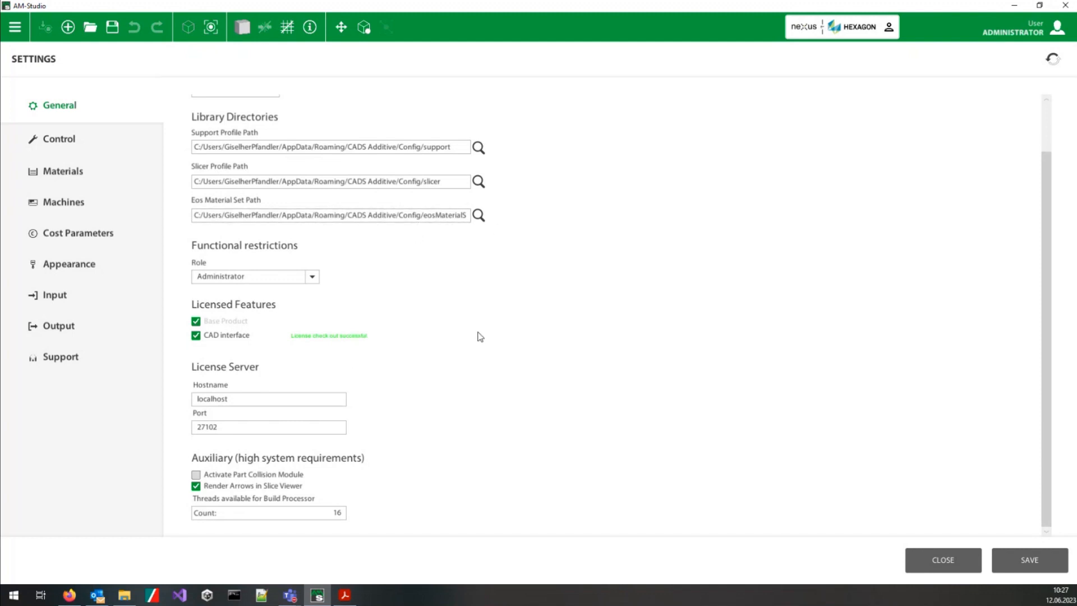
scroll(470, 460, "up", 1)
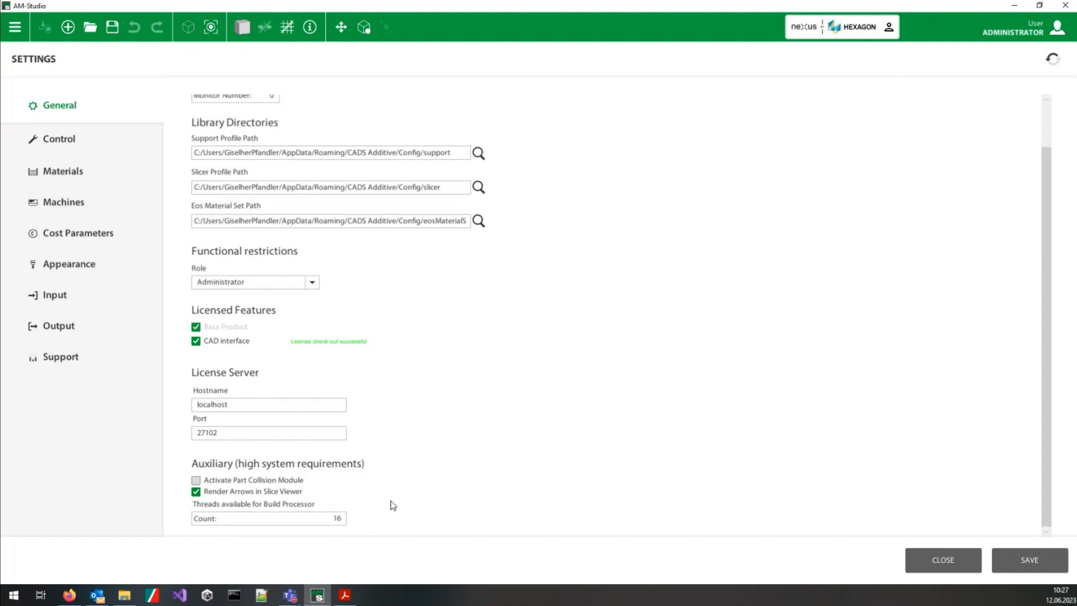
scroll(452, 433, "up", 1)
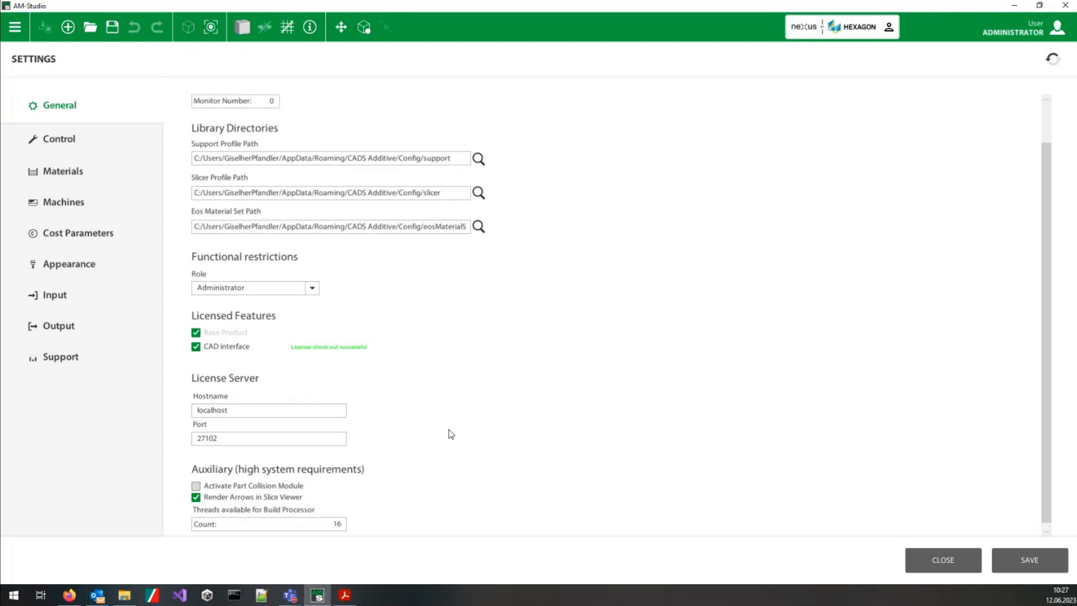
left_click(29, 153)
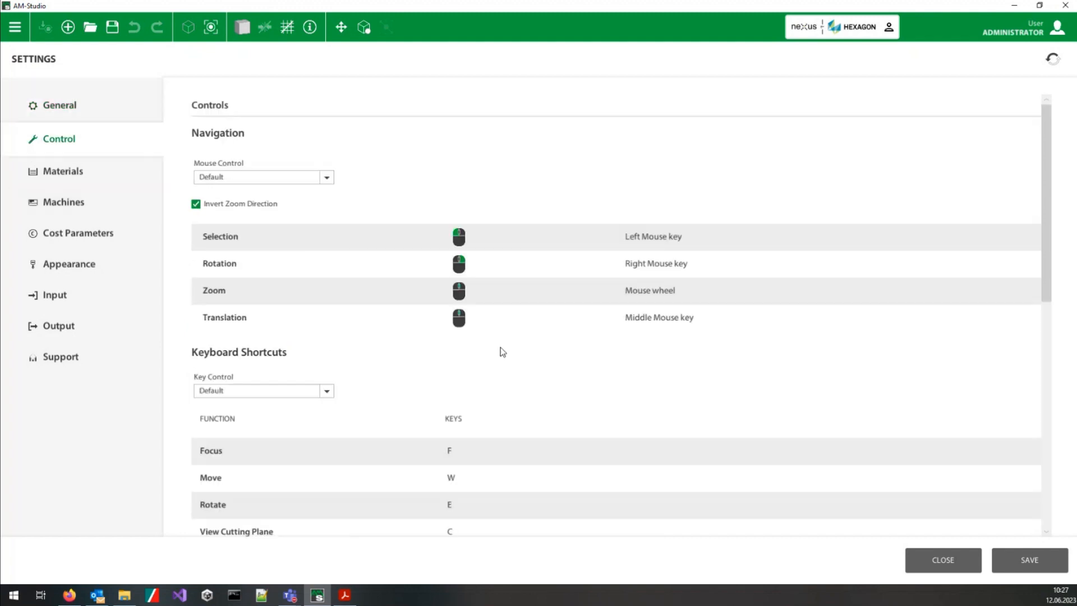
scroll(565, 303, "down", 6)
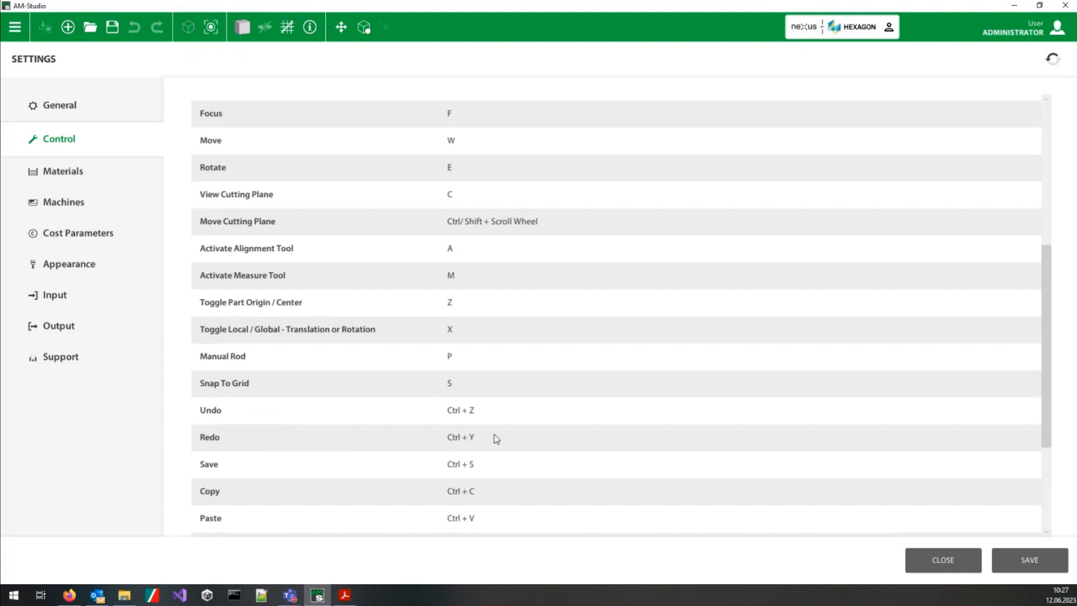
scroll(531, 328, "up", 2)
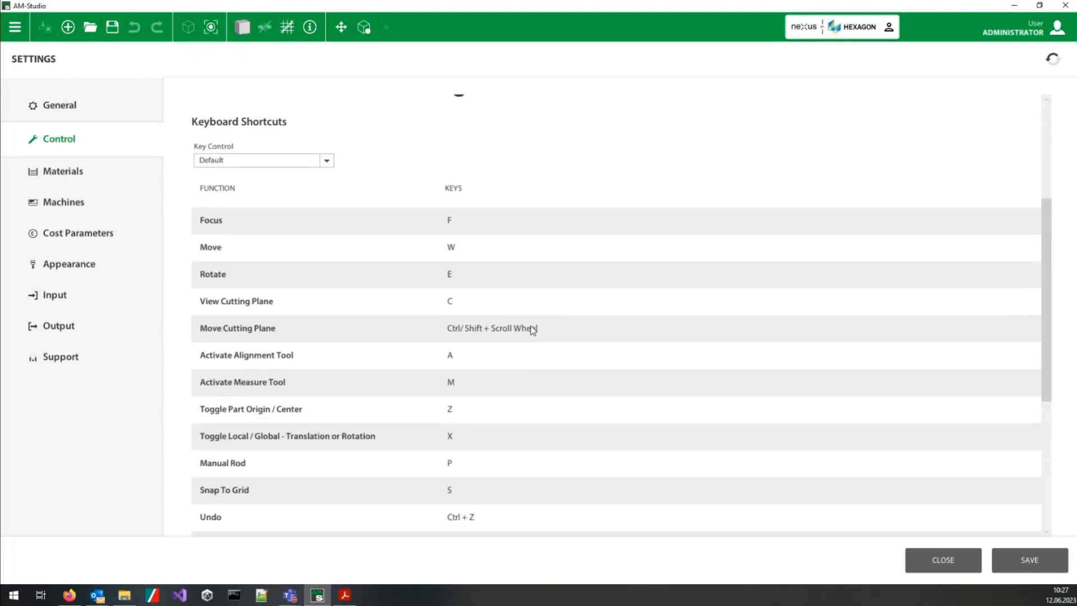
scroll(484, 253, "up", 1)
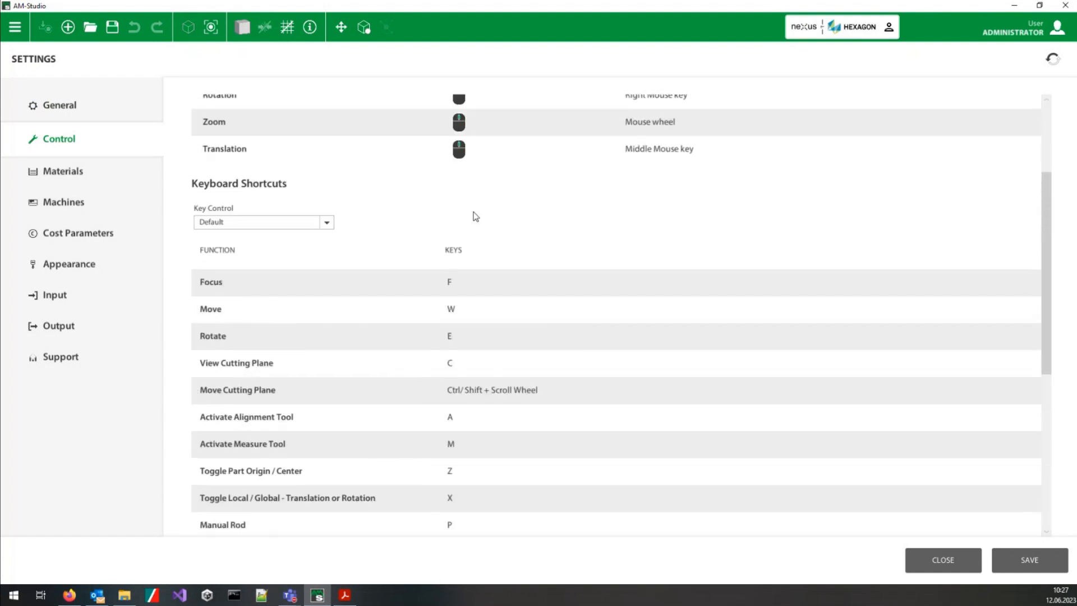
scroll(474, 216, "up", 3)
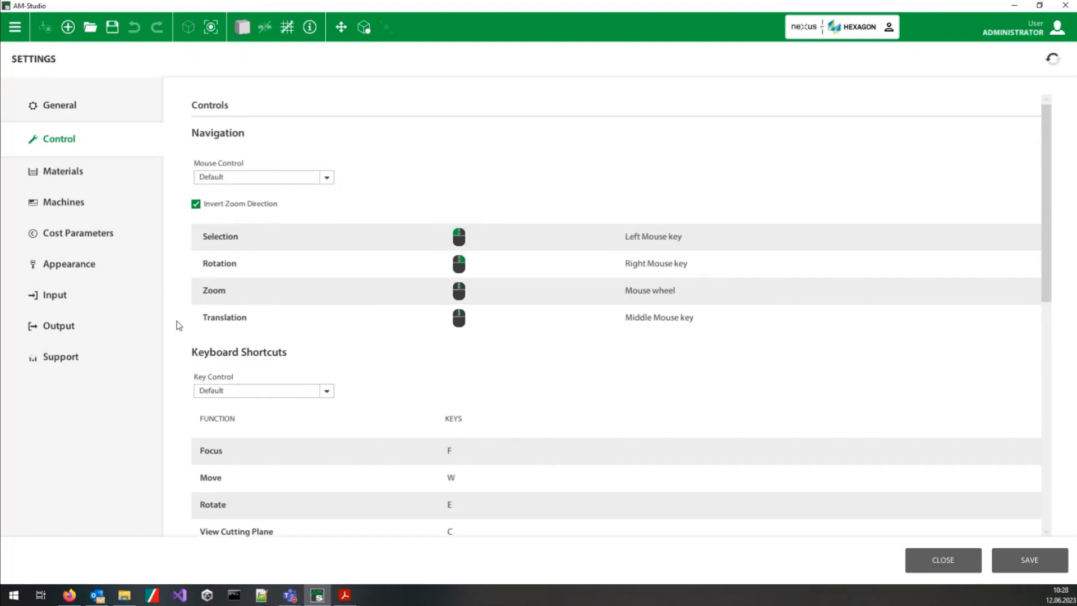
Step: Review the materials list and the business, hardware, personnel, software and usage cost parameters
left_click(39, 180)
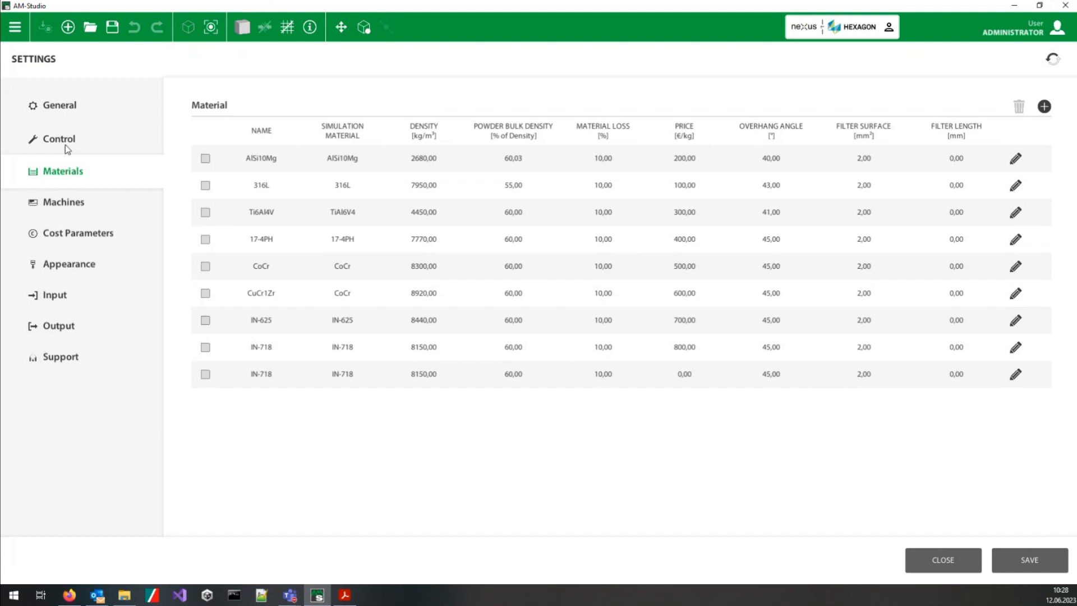
left_click(71, 240)
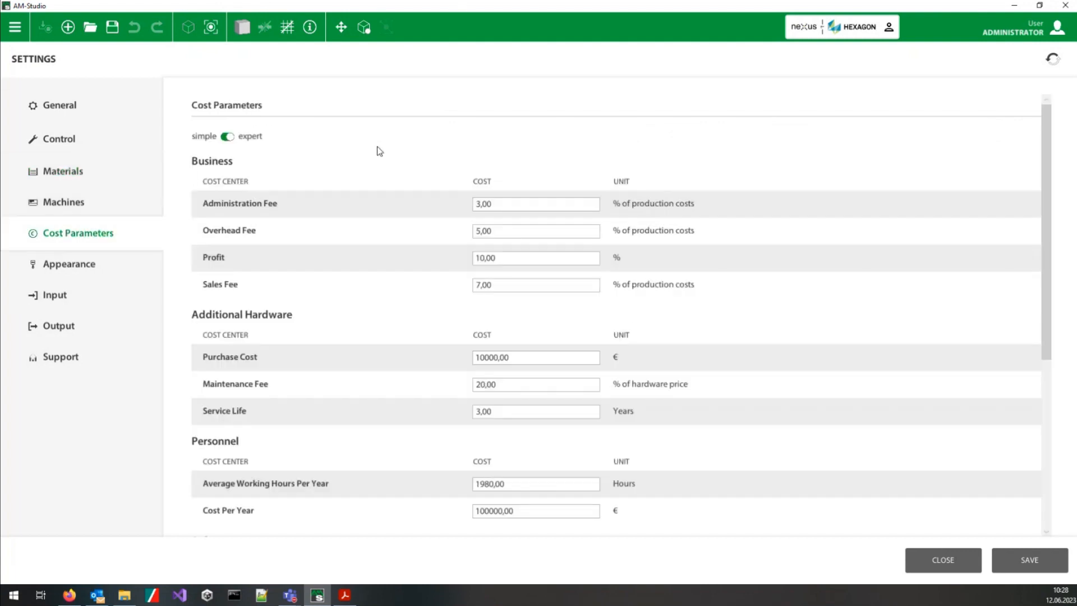
scroll(546, 406, "down", 3)
scroll(274, 385, "down", 3)
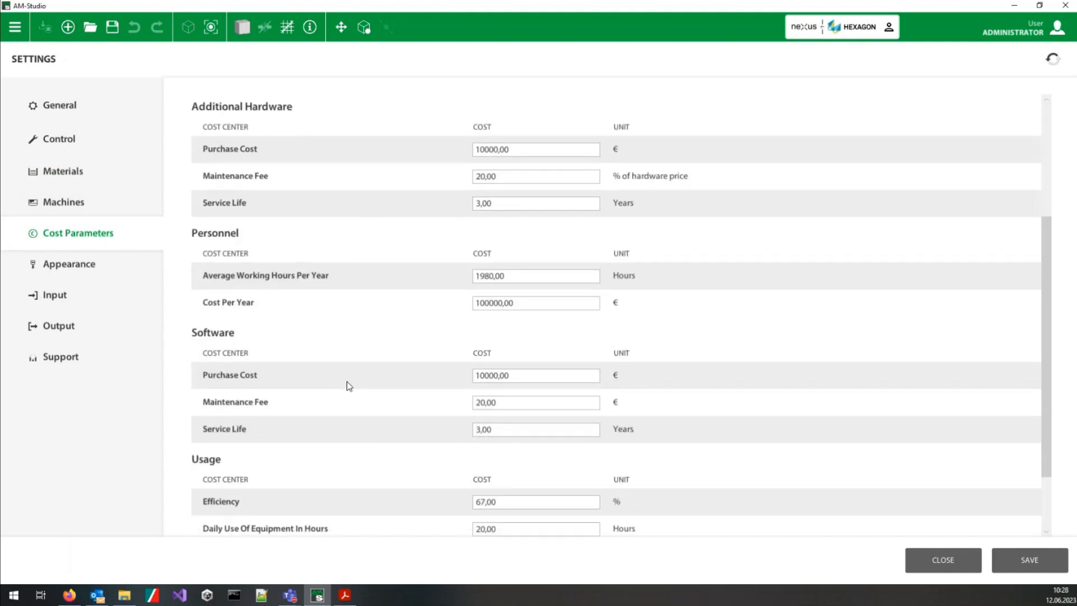
scroll(519, 331, "up", 2)
scroll(460, 421, "up", 3)
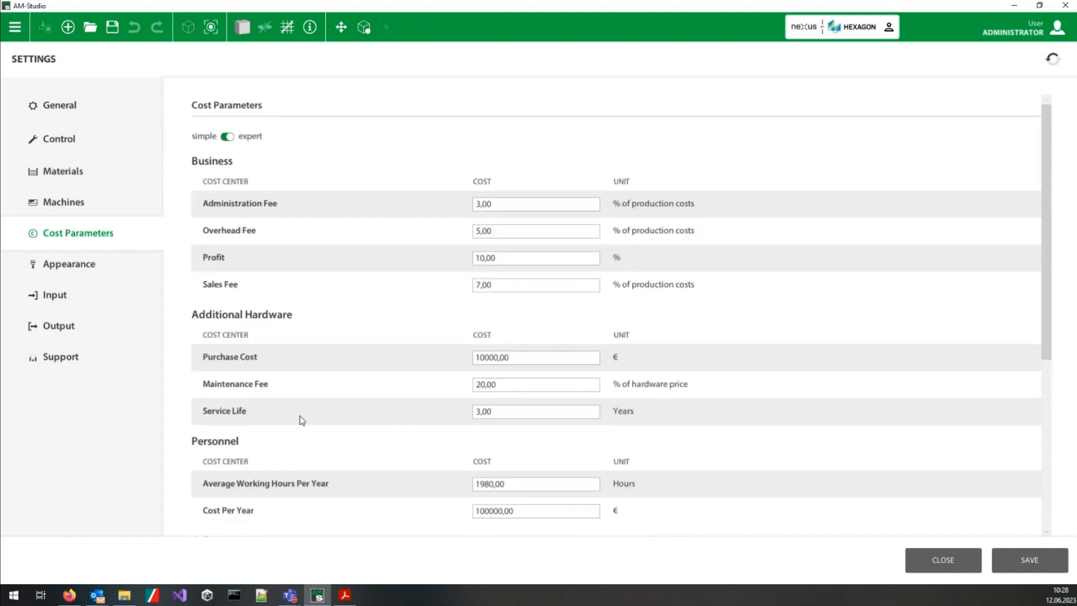
scroll(310, 428, "down", 1)
scroll(310, 428, "down", 3)
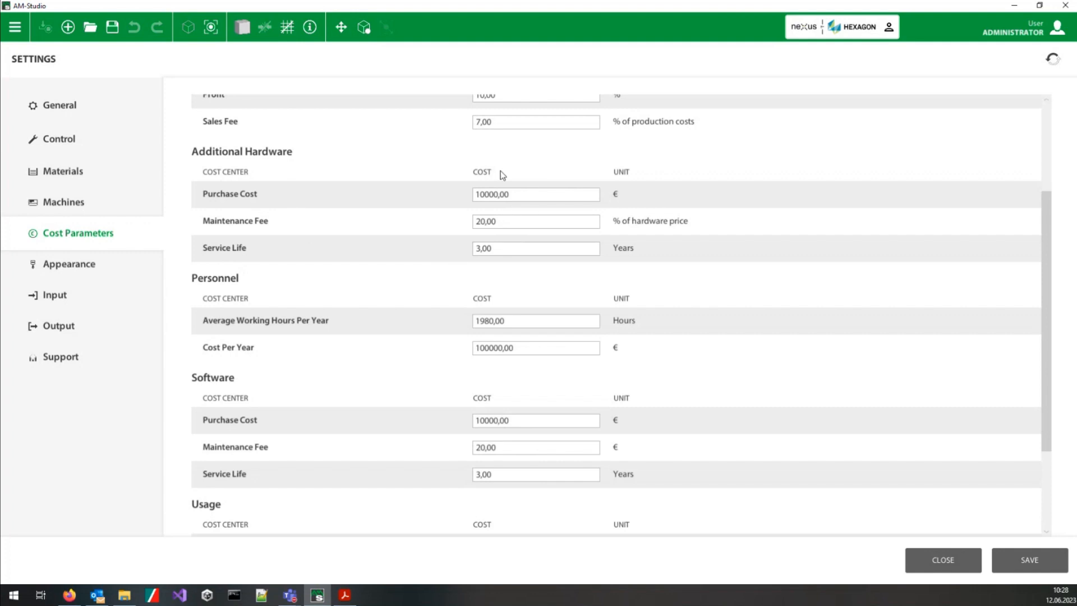
Step: Try the Dark color theme in the appearance settings, then switch back to Normal
left_click(86, 265)
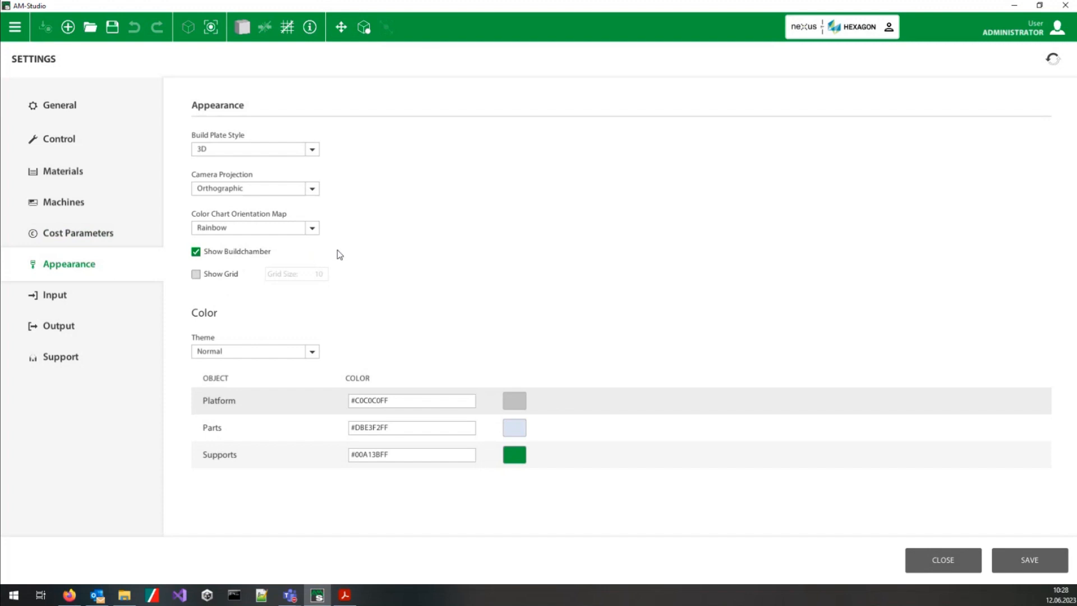
left_click(257, 352)
left_click(205, 378)
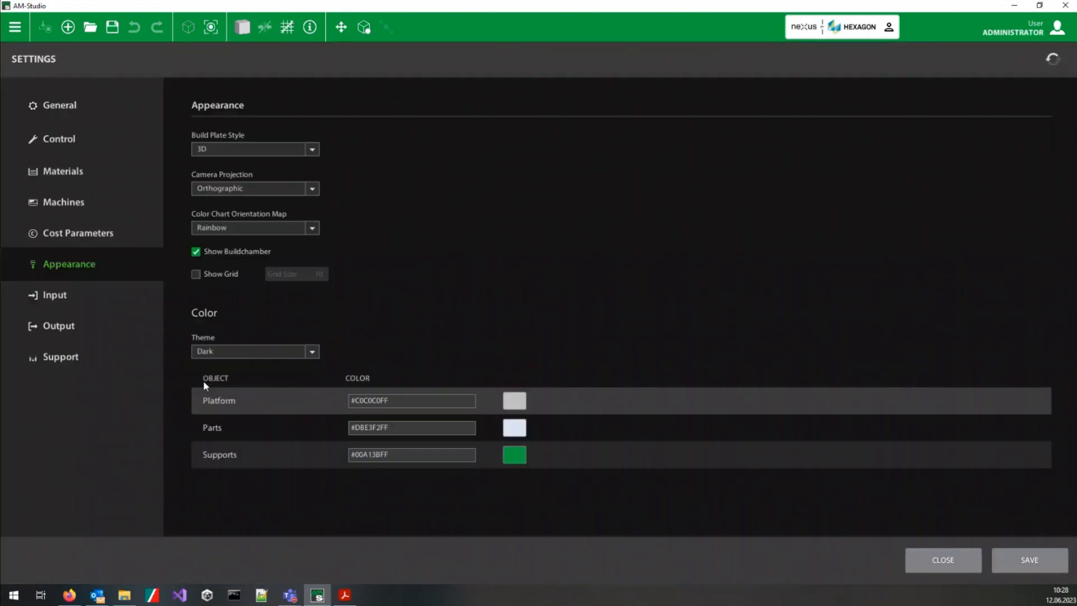
left_click(228, 354)
left_click(230, 360)
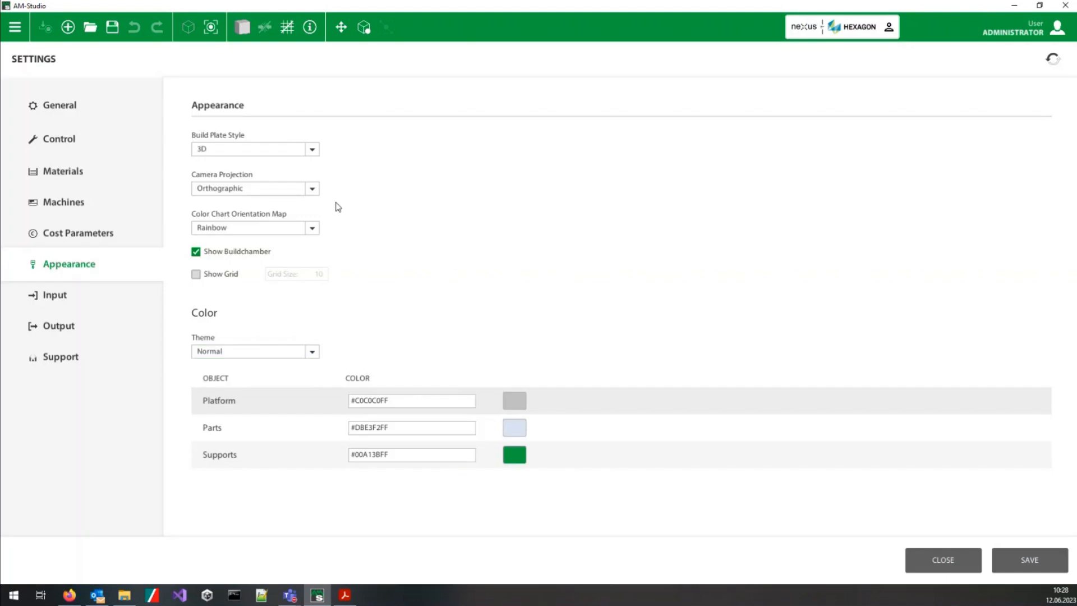
Step: Review the input, output and support settings, and close the settings
left_click(68, 297)
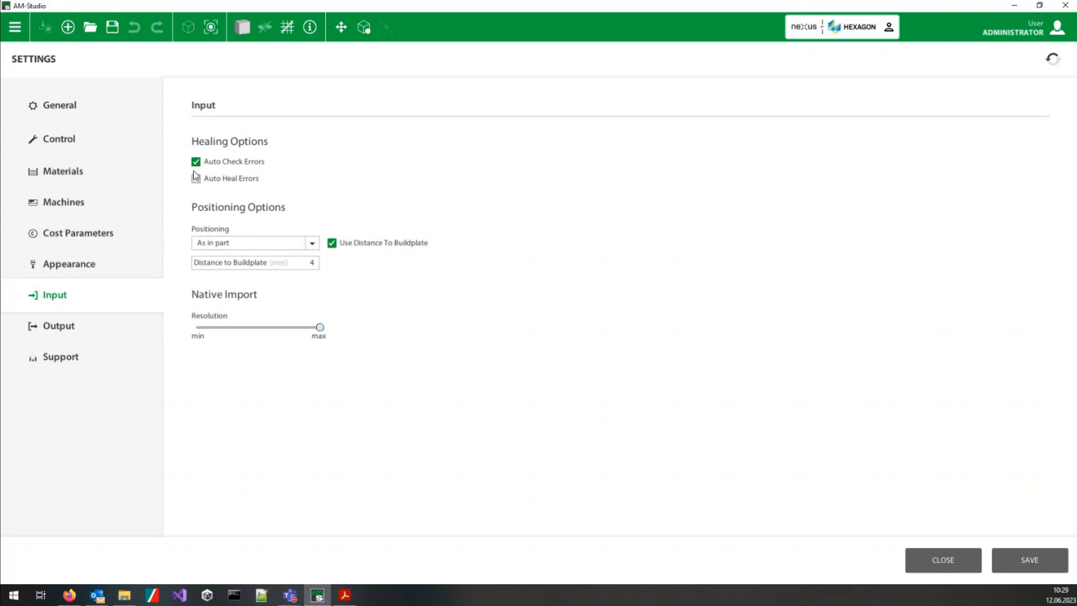
left_click(83, 327)
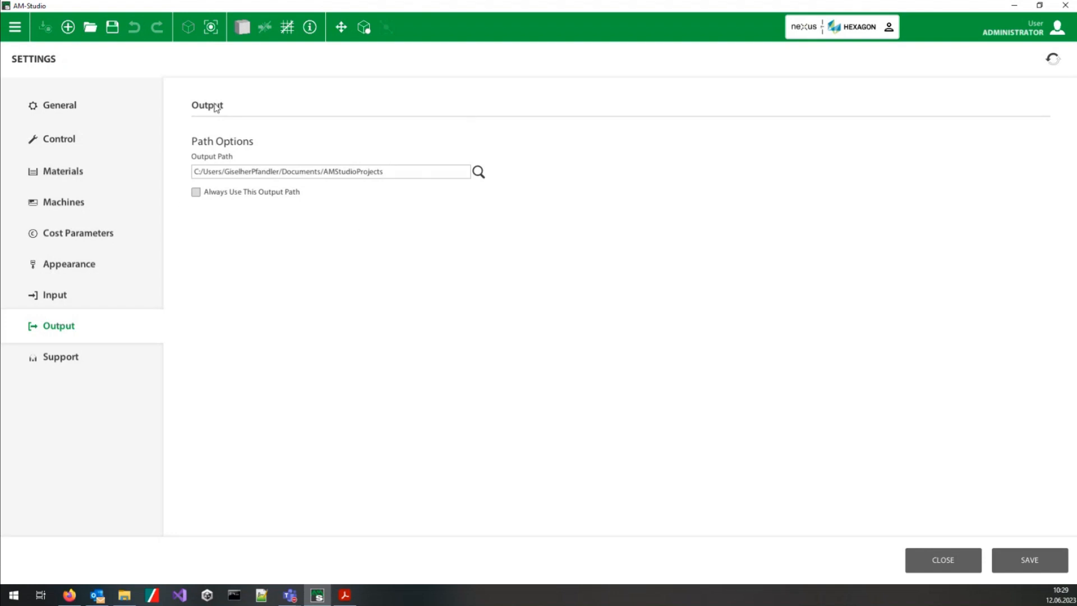
left_click(62, 357)
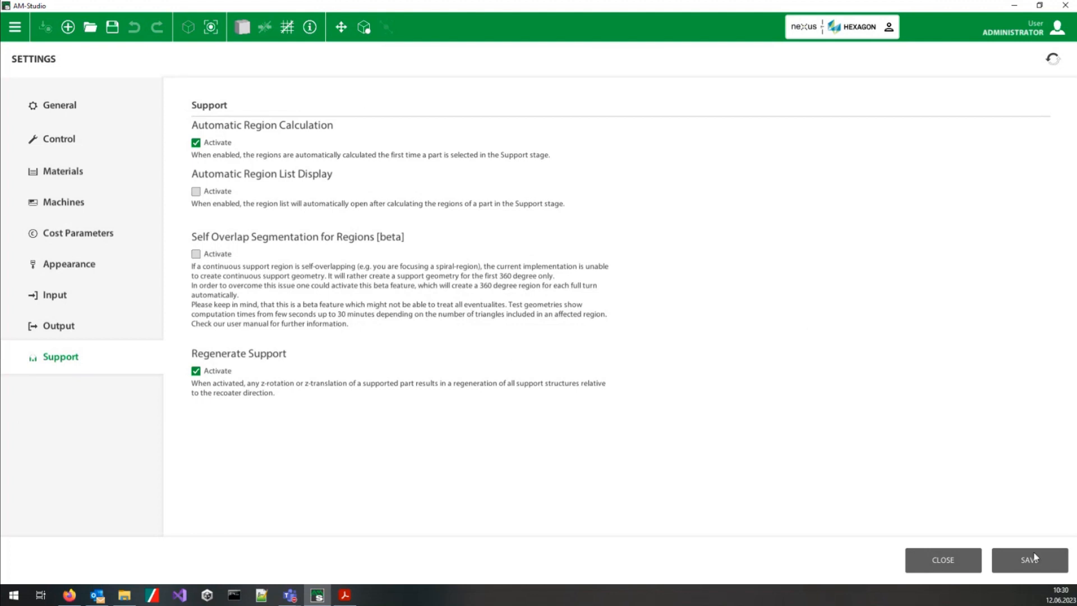
left_click(944, 558)
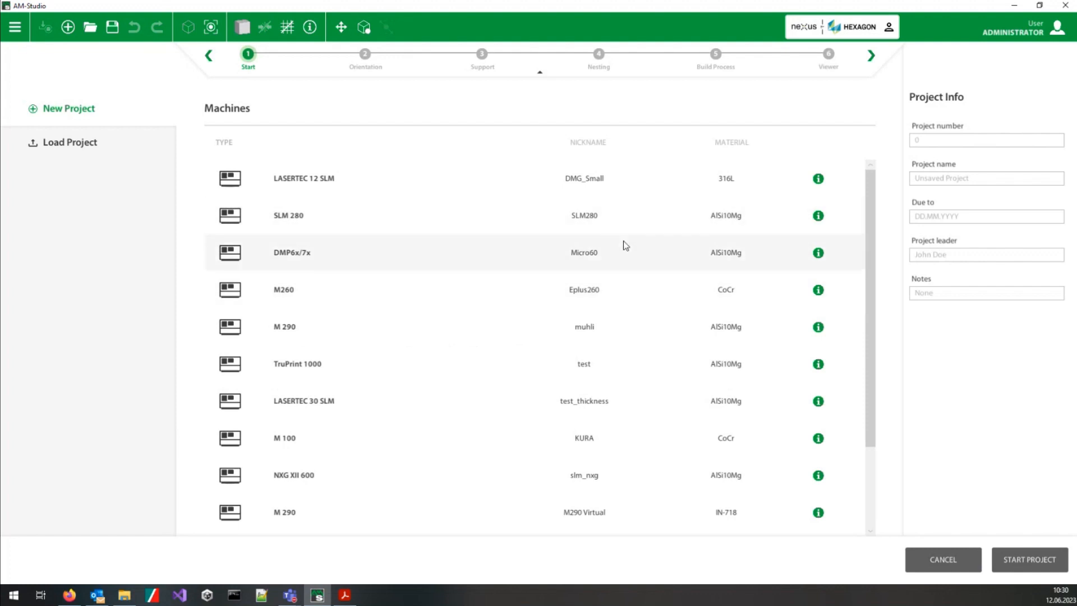
Step: Start a new project on the SLM 280 machine Hexagon_Demo, discarding the current unsaved project
scroll(495, 337, "down", 2)
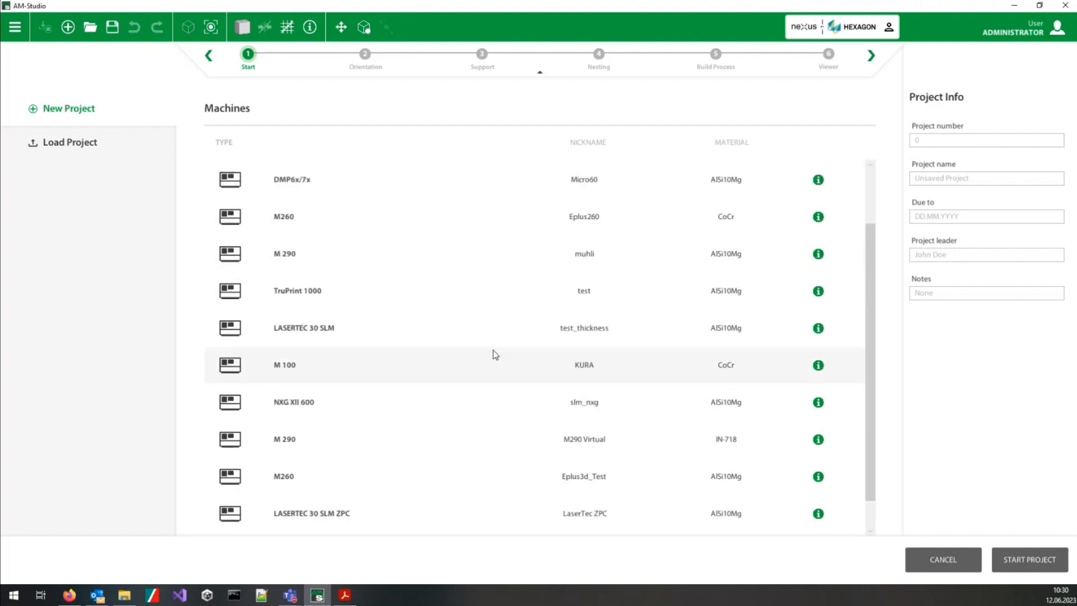
scroll(495, 355, "down", 1)
left_click(278, 521)
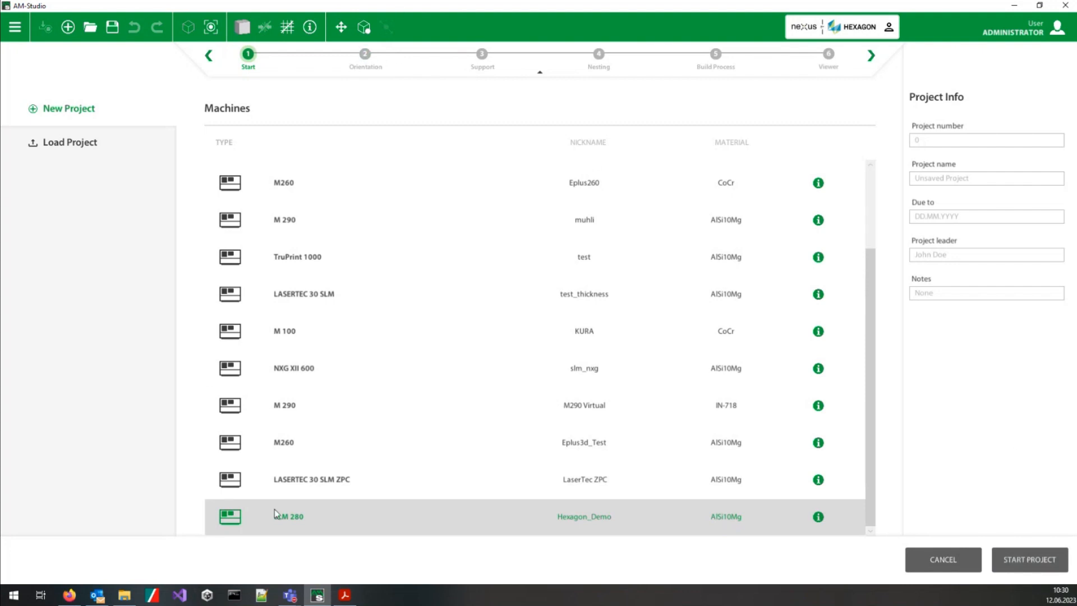
double_click(444, 518)
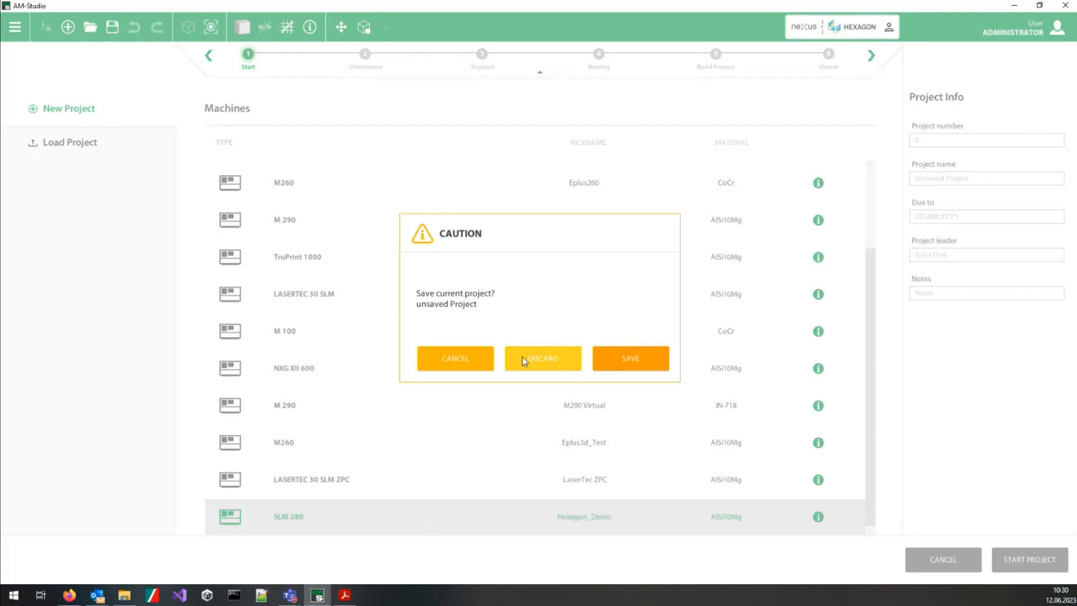
left_click(550, 361)
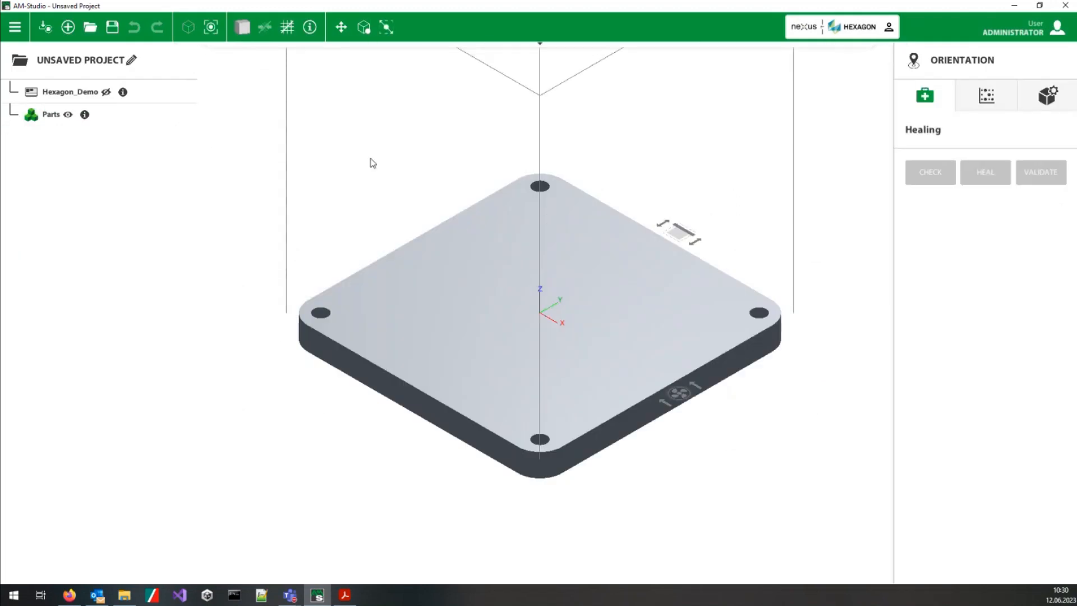
Step: Show and hide the Hexagon_Demo machine's blocked zones above the screw holes, and inspect the build plate
left_click(106, 92)
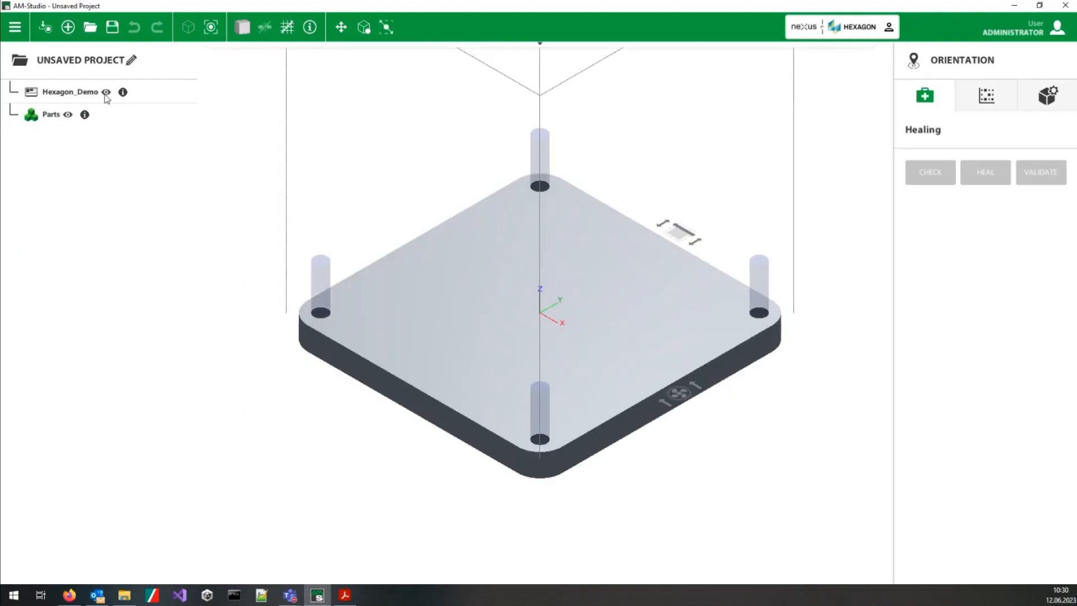
left_click(106, 92)
middle_click_drag(527, 289, 495, 328)
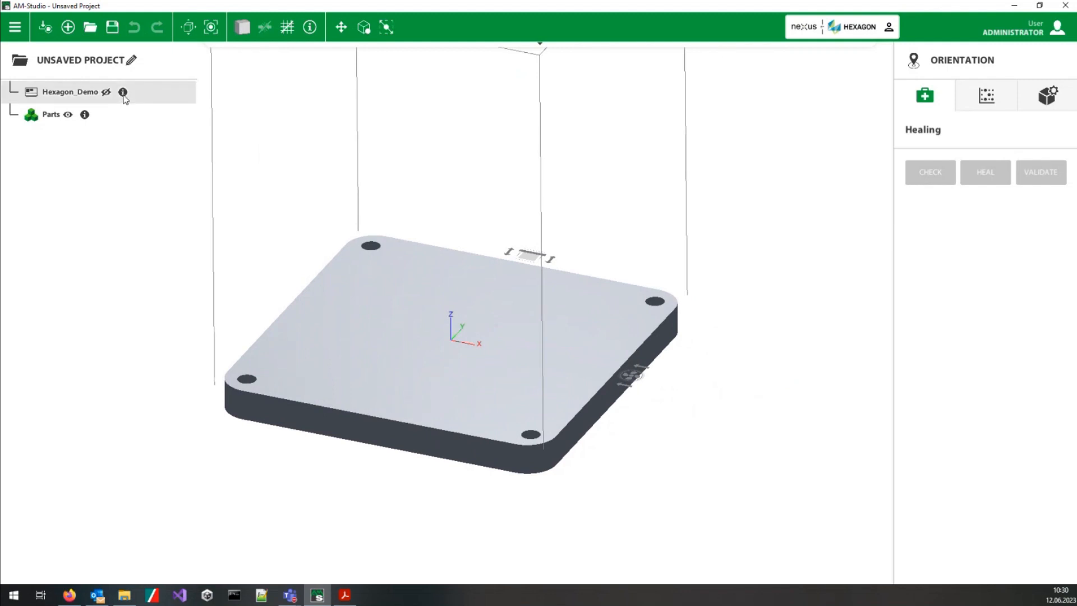
mouse_move(122, 92)
middle_click_drag(427, 318, 409, 308)
Step: Import the part vergaser.stl from the Demoparts folder on the desktop into the project
right_click(401, 295)
left_click(426, 362)
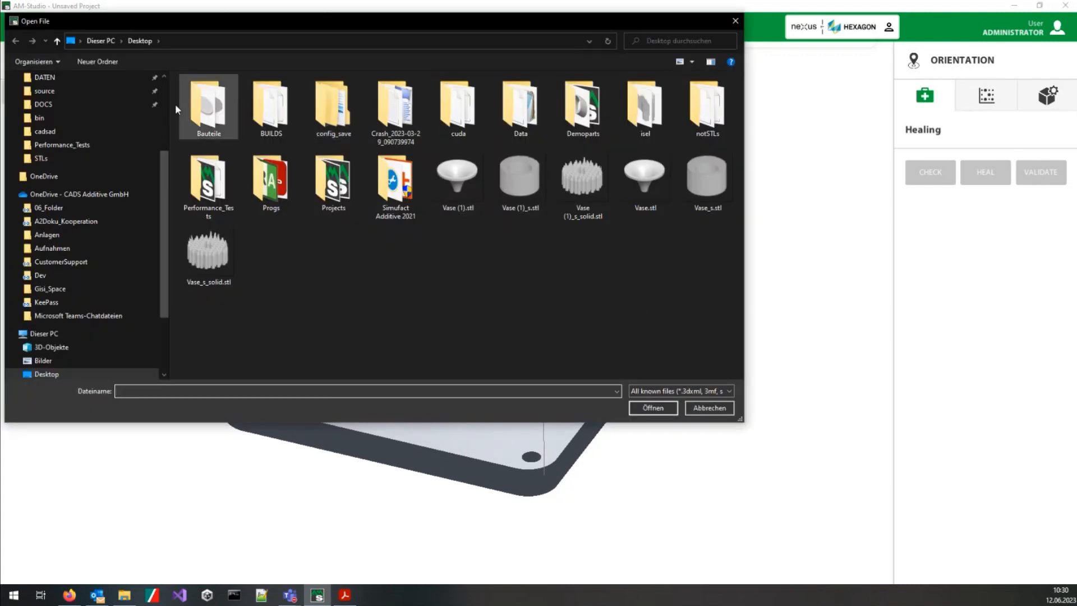
double_click(583, 107)
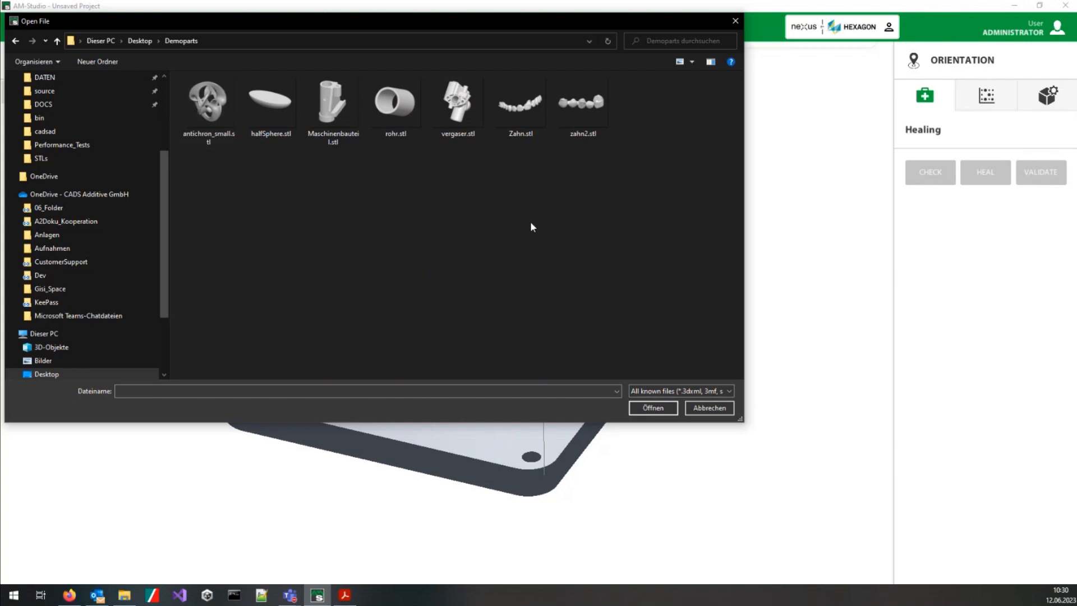
left_click(458, 104)
left_click(632, 407)
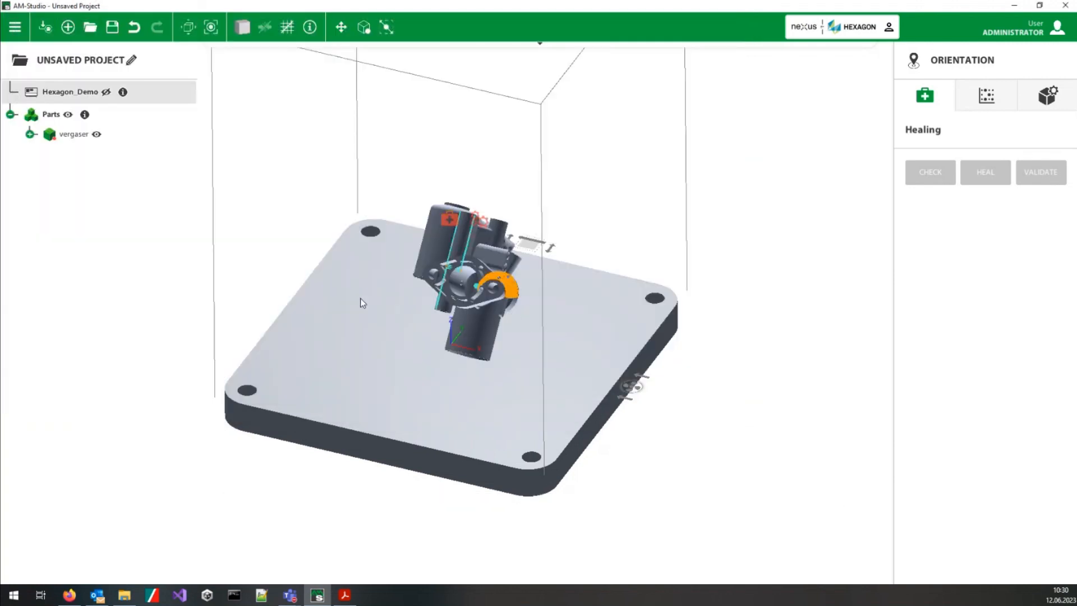
Step: Select the vergaser part and examine its open edges and intersections up close along with the listed healing errors
scroll(524, 295, "up", 2)
scroll(524, 295, "up", 2)
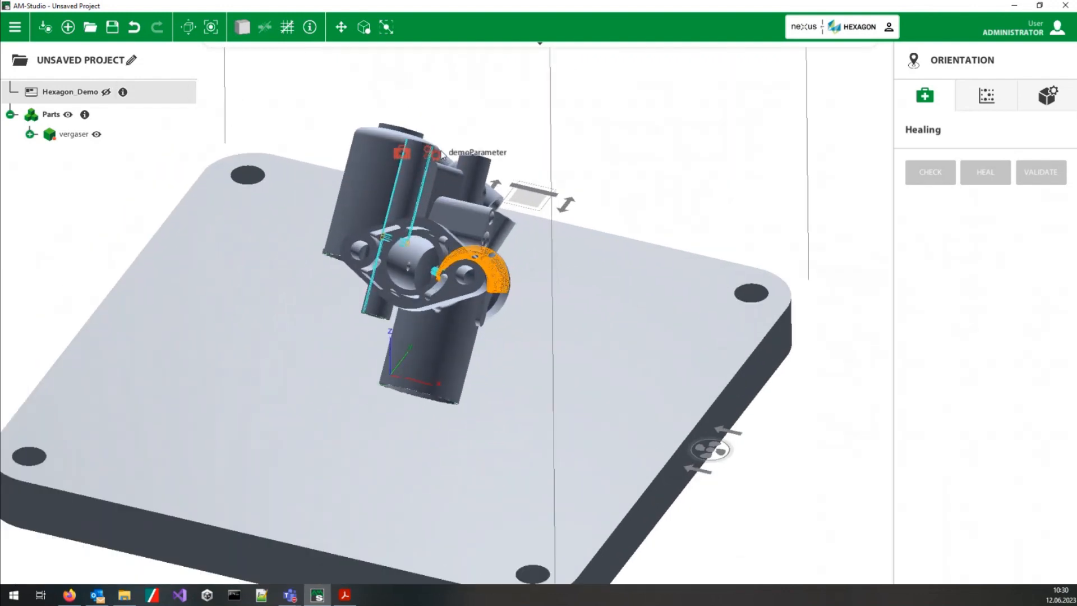
left_click(485, 209)
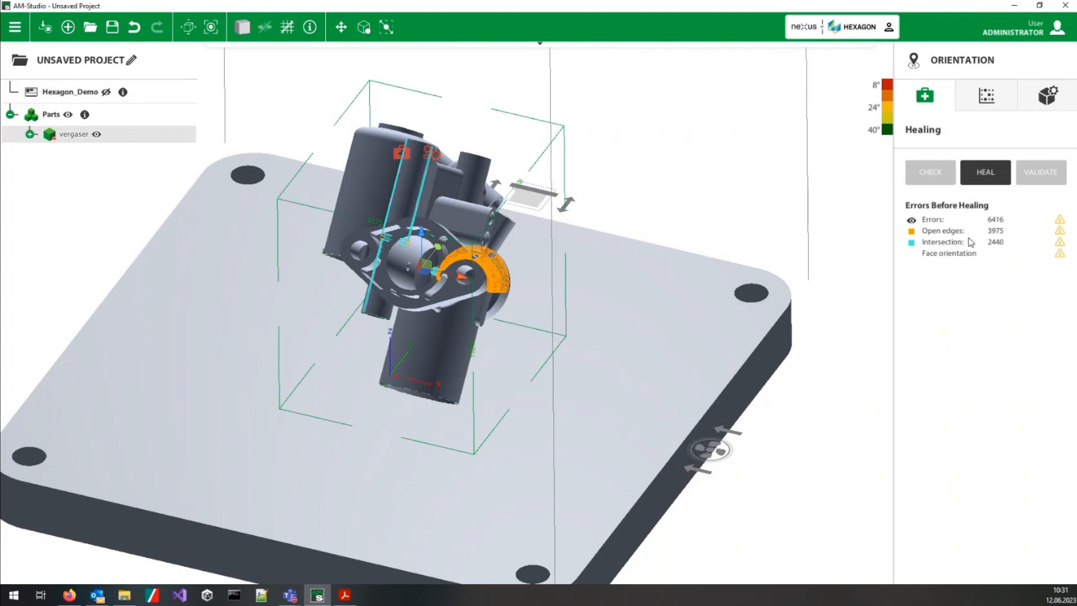
middle_click_drag(430, 327, 468, 292)
scroll(470, 296, "up", 5)
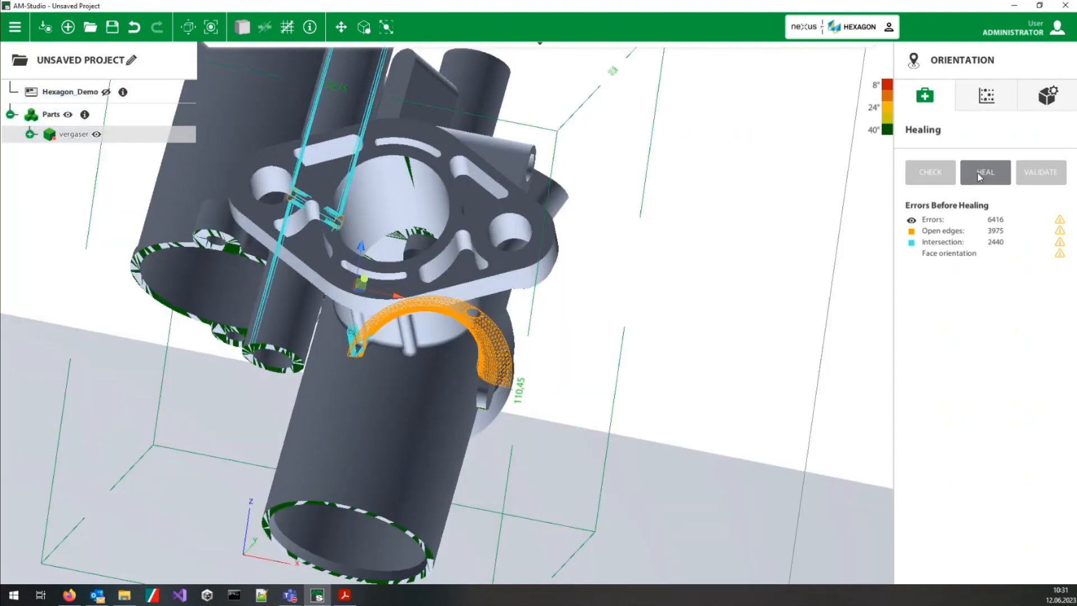
Step: Heal the vergaser mesh and look over the healed flange and tubes
left_click(978, 176)
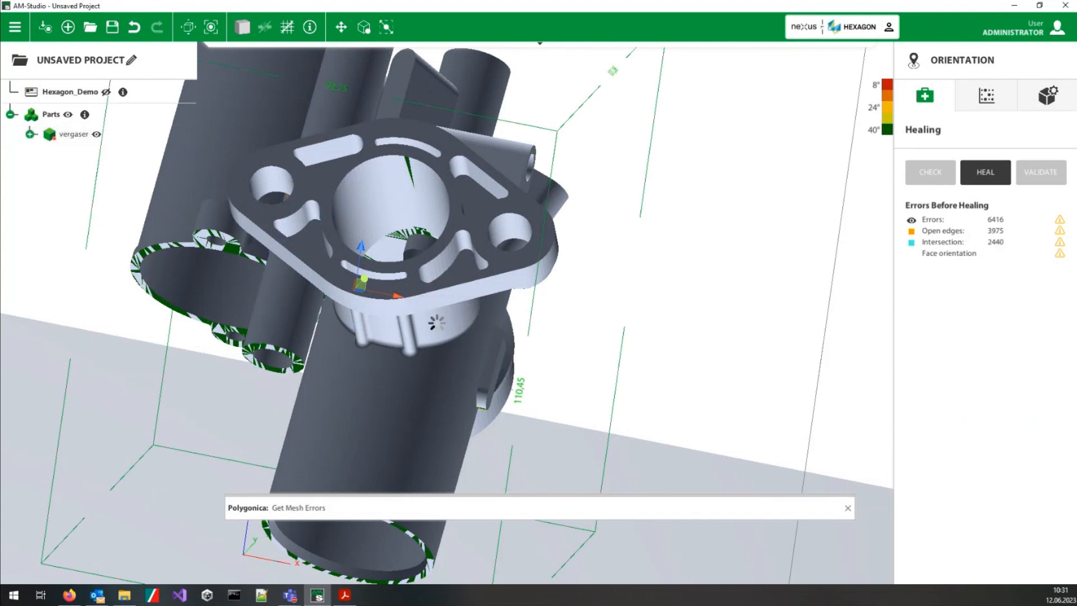
middle_click_drag(464, 266, 322, 297)
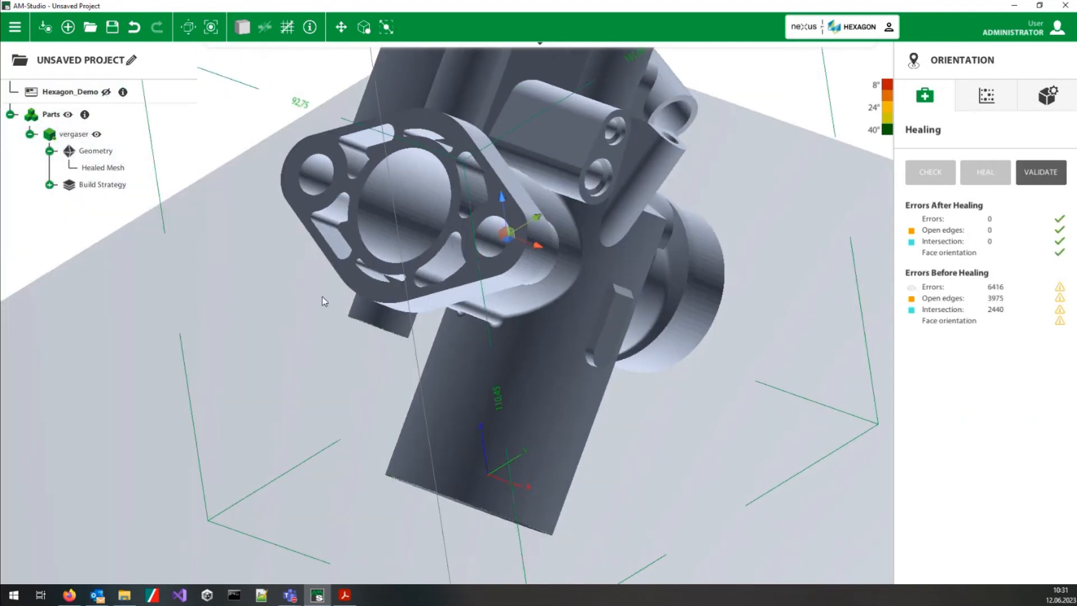
middle_click_drag(702, 200, 571, 284)
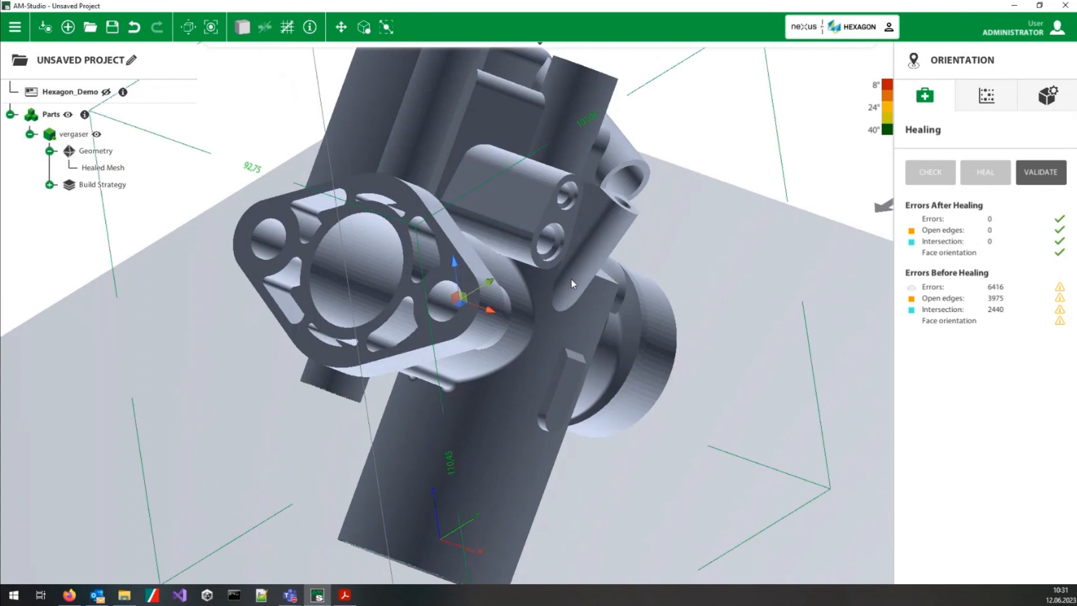
Step: Validate the healing of vergaser and inspect up close the colour-coded deviation patch inside the round tube opening
left_click(1041, 172)
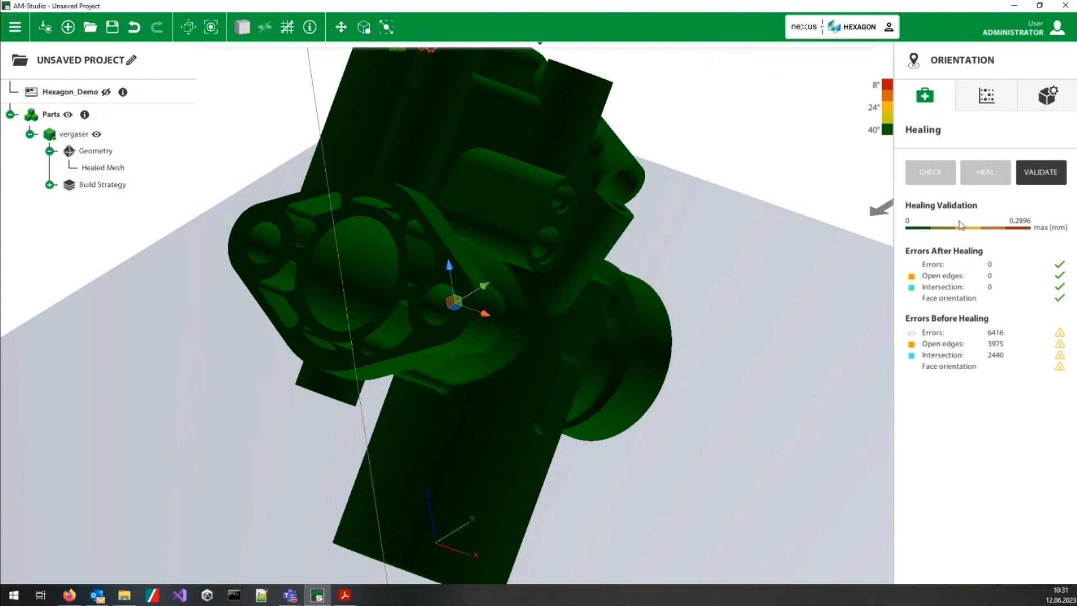
middle_click_drag(612, 373, 280, 353)
middle_click_drag(45, 326, 343, 314)
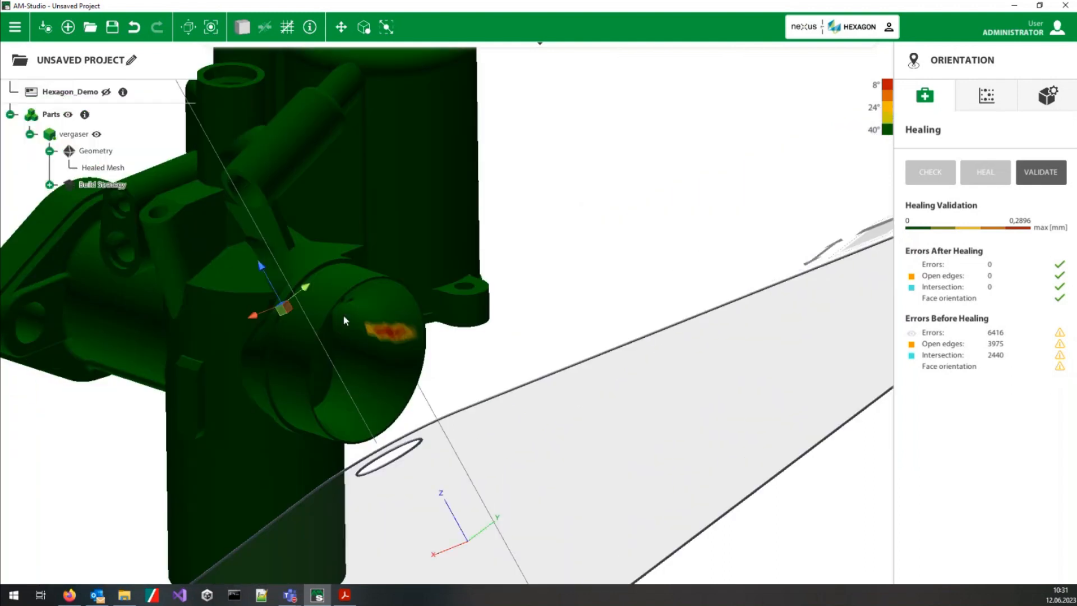
scroll(395, 300, "up", 6)
scroll(399, 313, "up", 2)
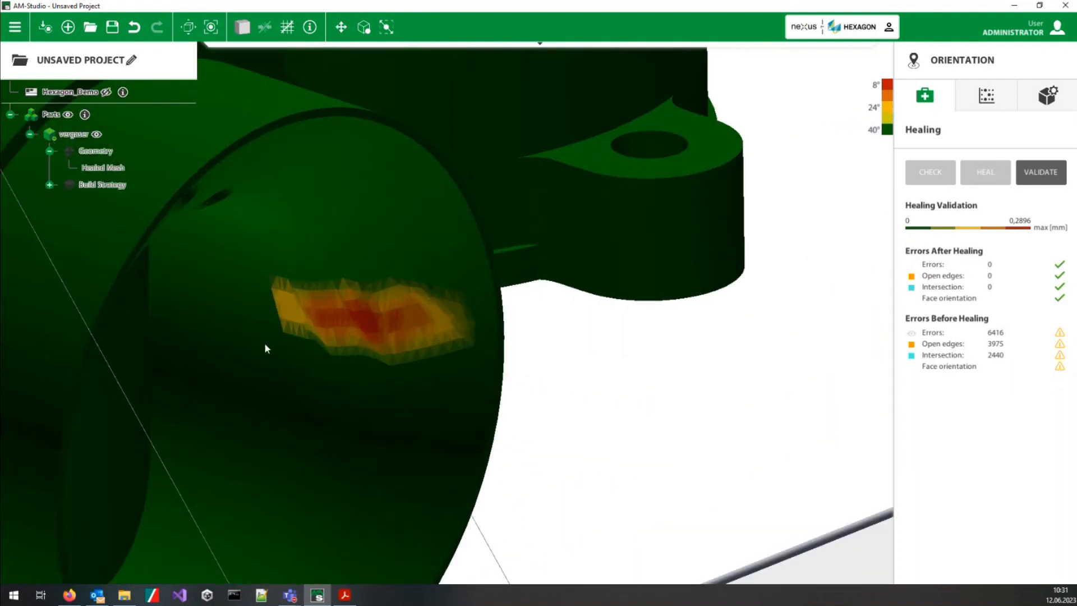
middle_click_drag(378, 296, 557, 278)
scroll(484, 356, "down", 10)
middle_click_drag(397, 347, 617, 357)
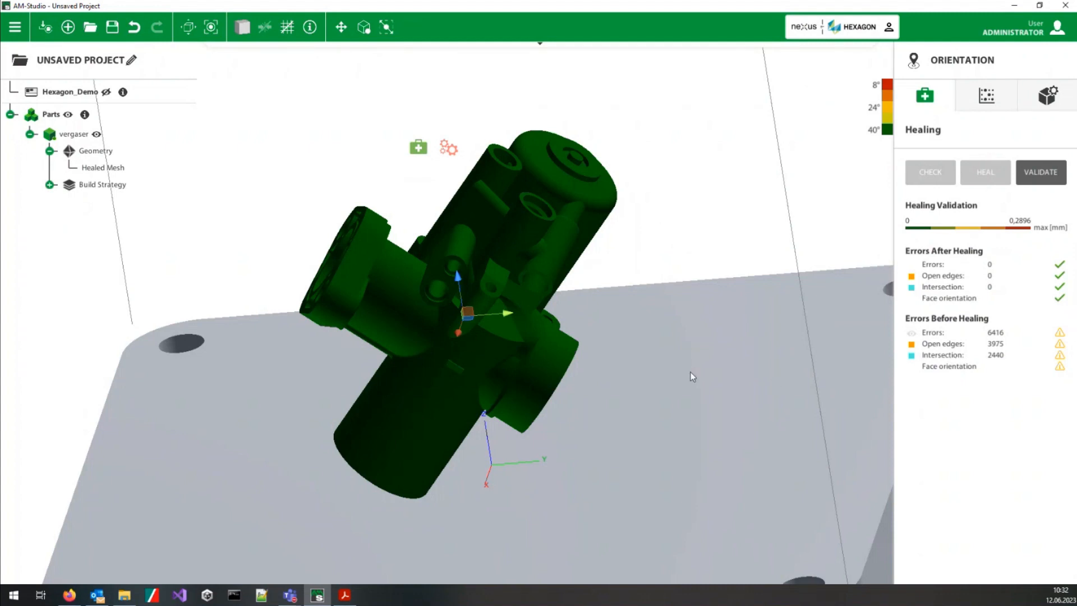
Step: Reselect the vergaser part to return it from the deviation colours to normal shading
left_click(638, 410)
mouse_move(561, 381)
middle_mouse_down()
mouse_move(654, 382)
mouse_move(489, 336)
middle_mouse_up()
left_click(450, 322)
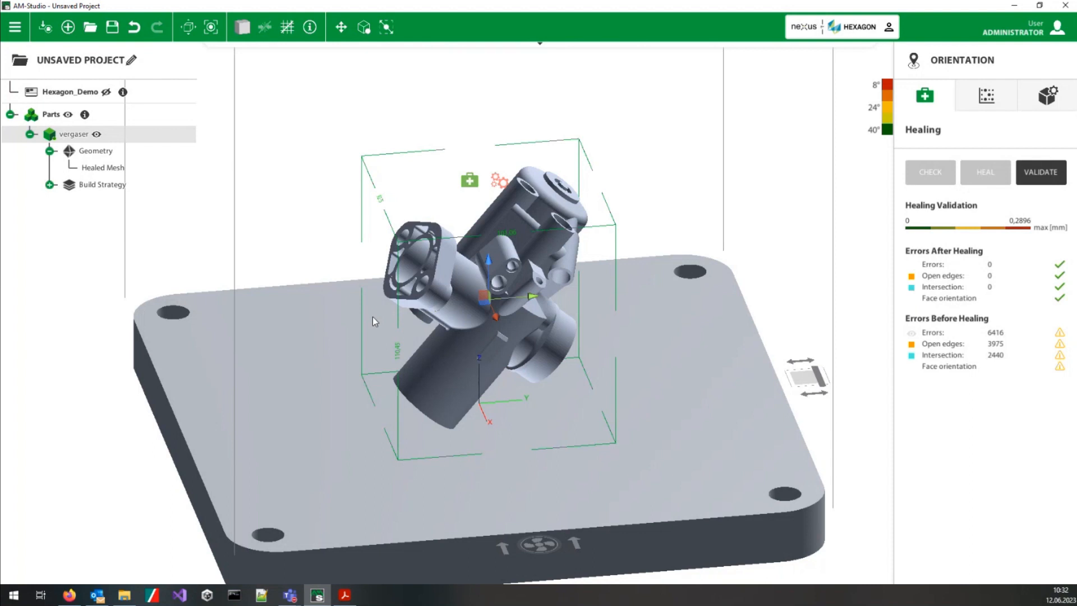
scroll(372, 317, "up", 2)
scroll(373, 317, "up", 1)
middle_click_drag(511, 328, 422, 328)
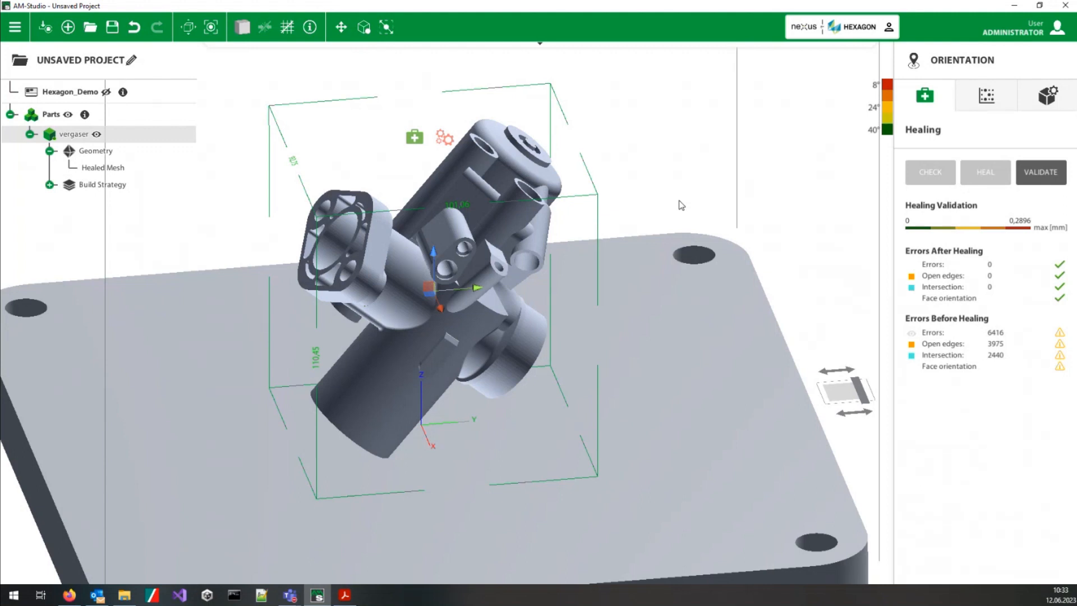
scroll(600, 267, "down", 3)
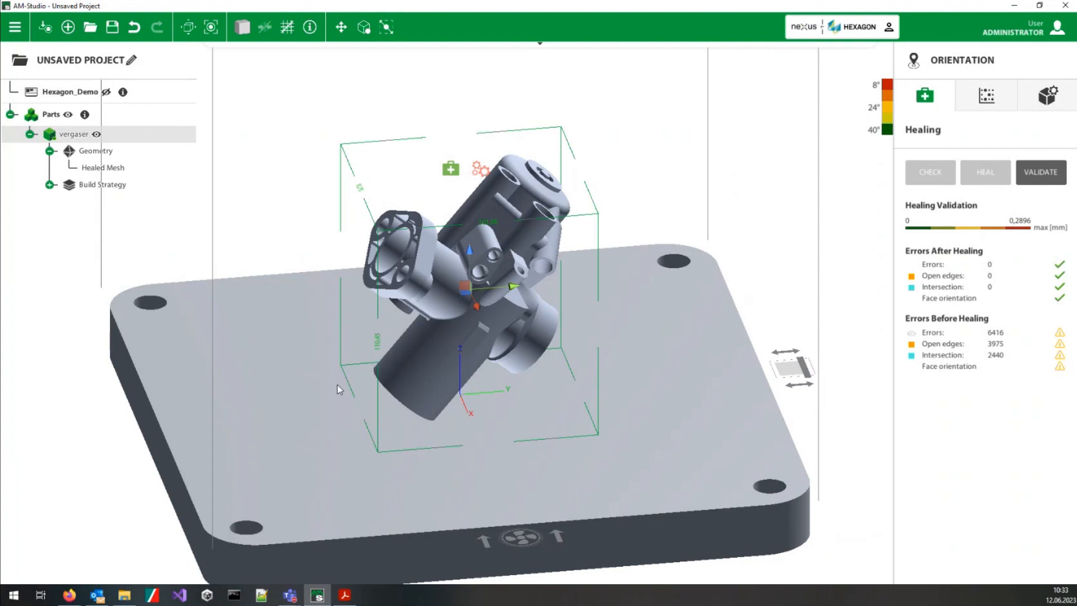
scroll(338, 385, "up", 3)
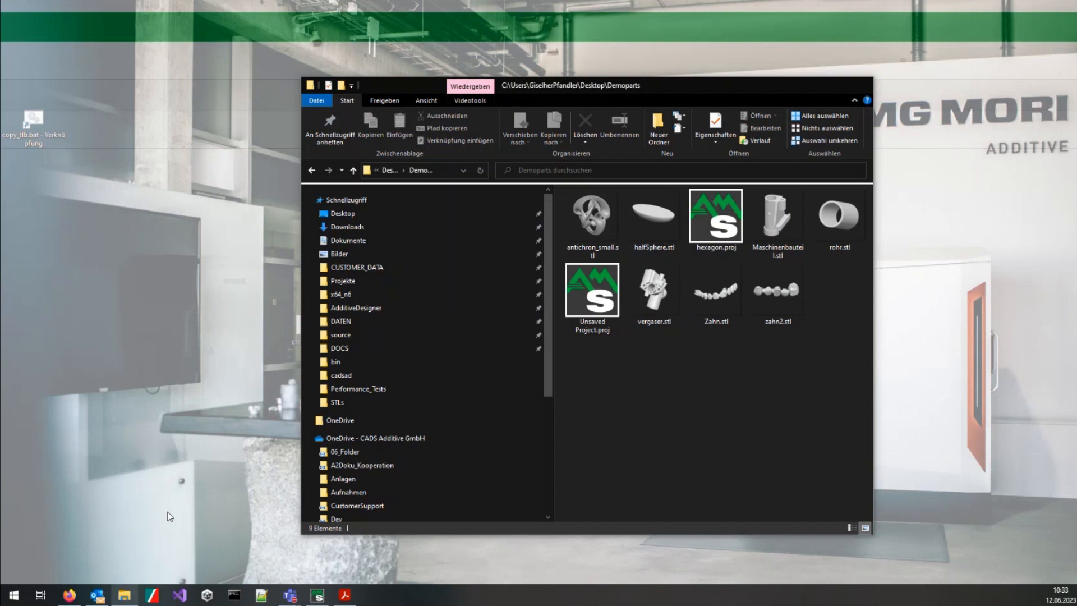
left_click(127, 533)
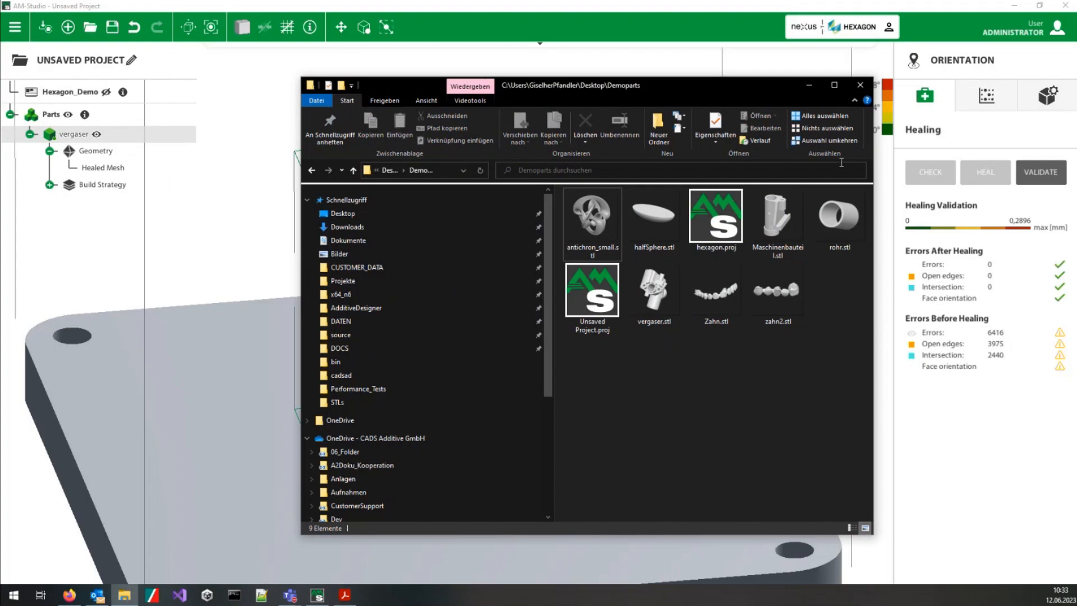
left_click(808, 85)
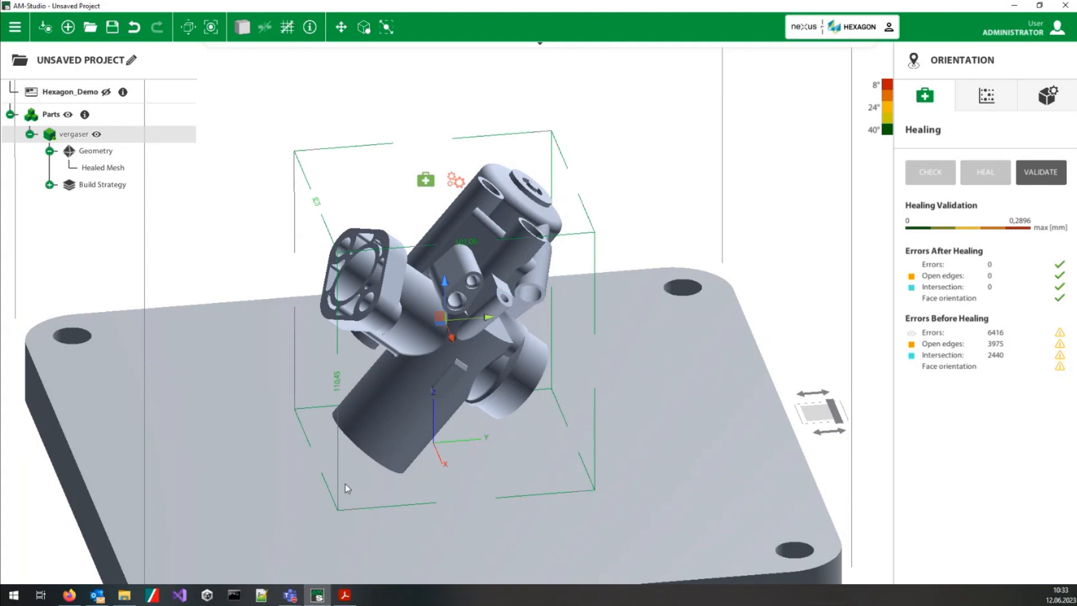
middle_click_drag(493, 508, 454, 472)
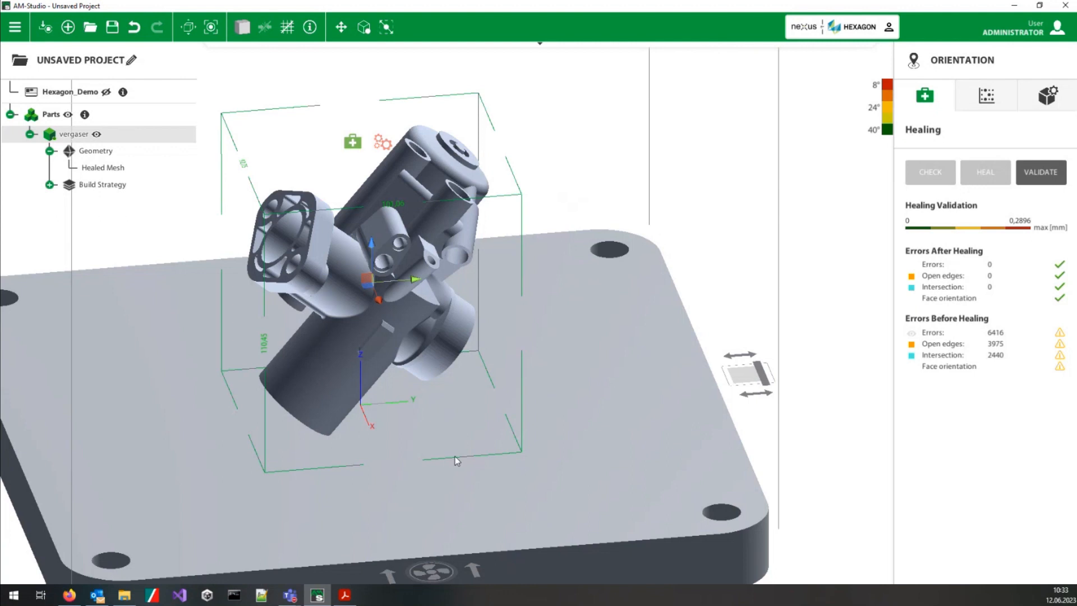
middle_click_drag(455, 453, 489, 407)
scroll(488, 403, "up", 2)
scroll(488, 402, "down", 3)
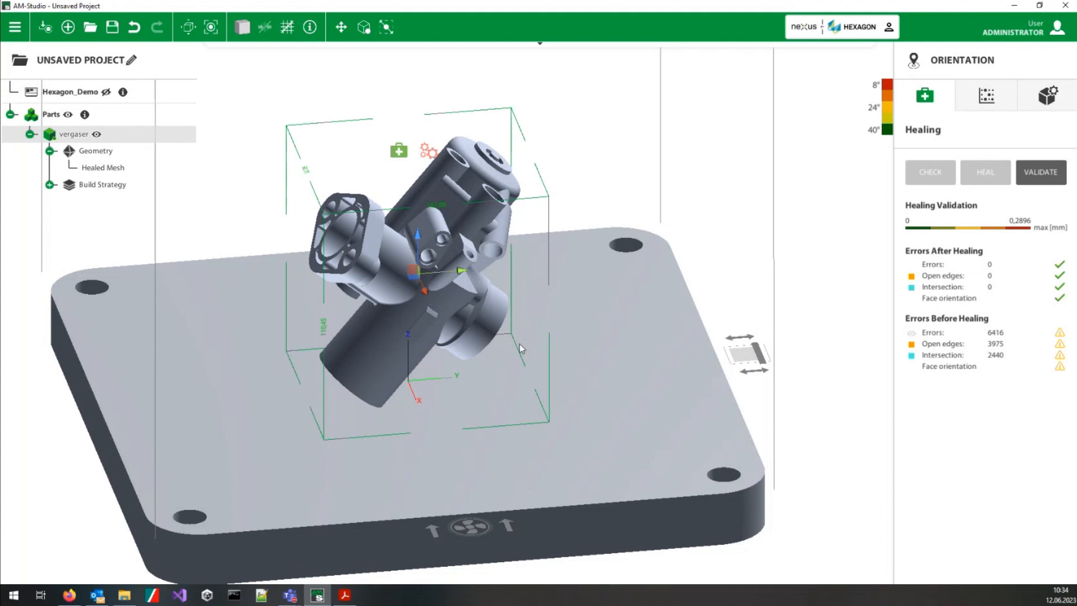
middle_click_drag(520, 345, 579, 338)
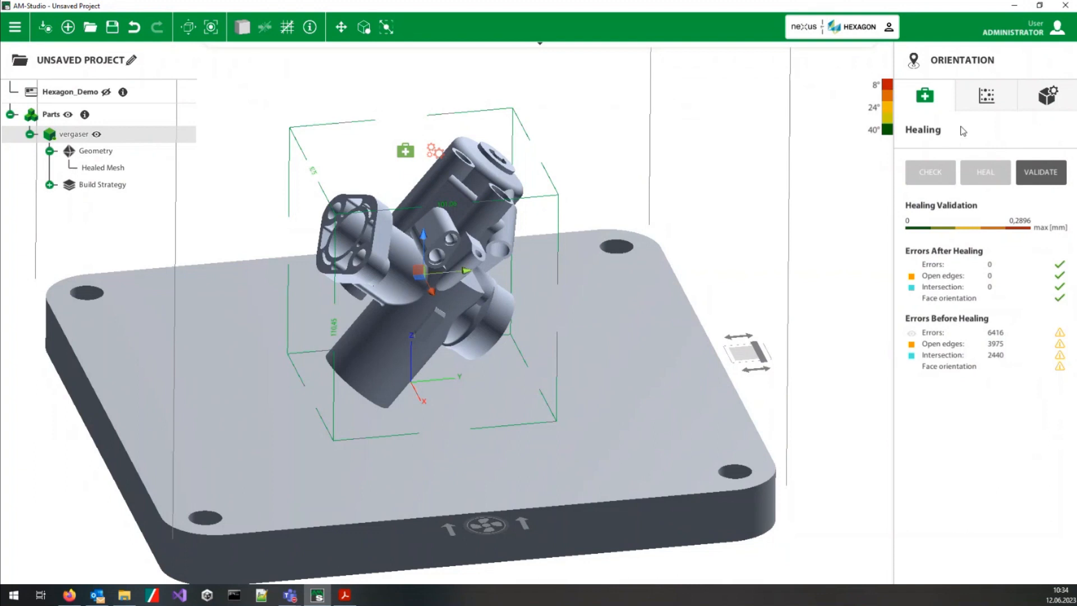
Step: Calculate the orientation map for the healed vergaser part
left_click(995, 101)
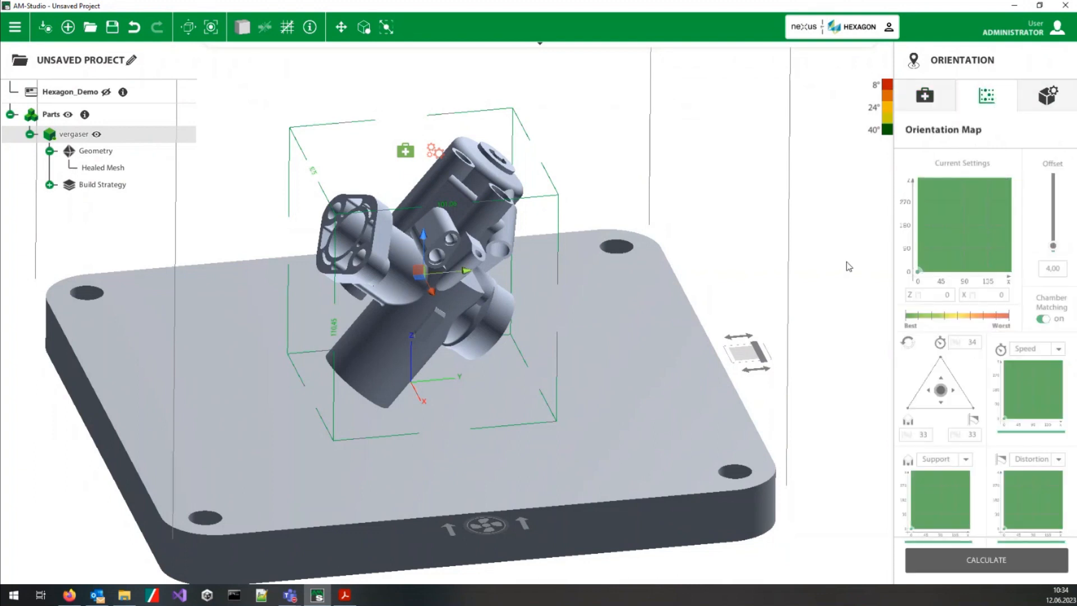
left_click(920, 564)
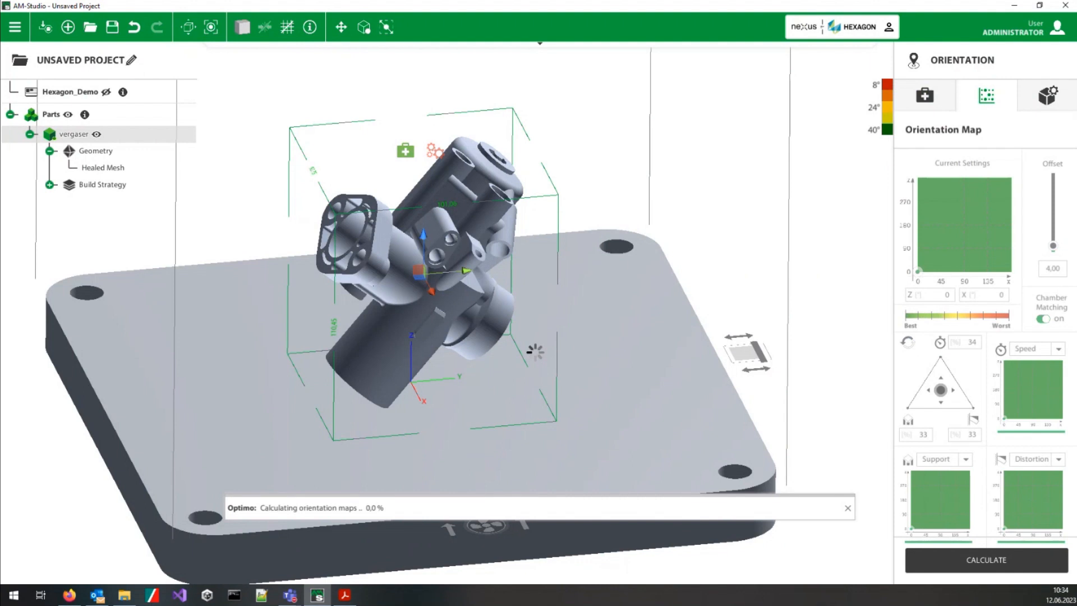
middle_click_drag(491, 436, 496, 393)
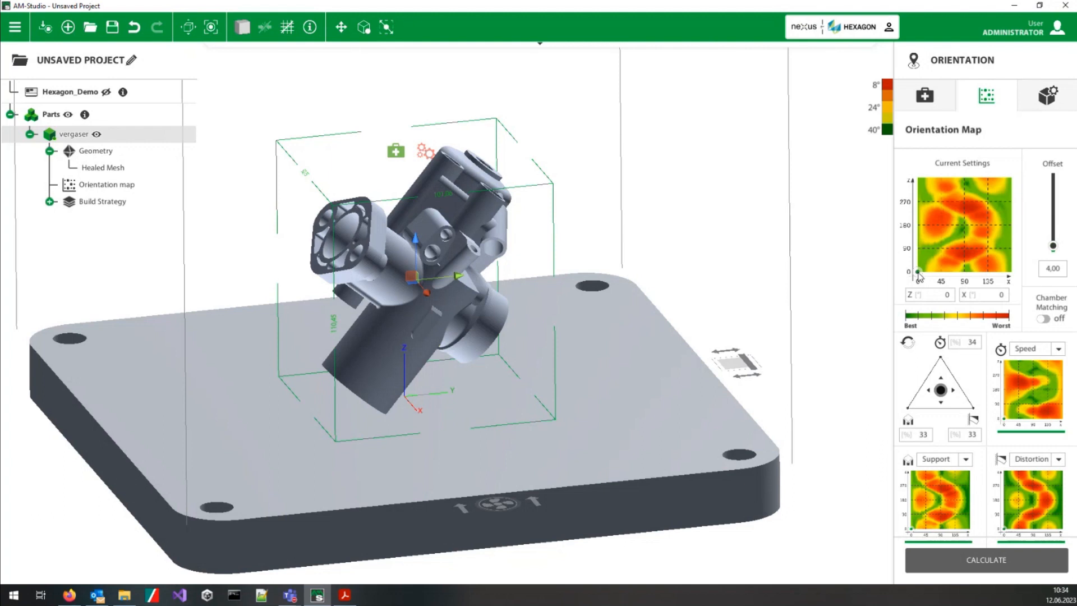
Step: Check the criteria offered in place of Speed in the orientation map and keep Speed
mouse_move(919, 274)
left_mouse_down()
mouse_move(950, 270)
mouse_move(936, 213)
mouse_move(952, 196)
mouse_move(988, 203)
mouse_move(1004, 253)
mouse_move(977, 216)
mouse_move(939, 212)
mouse_move(947, 264)
mouse_move(918, 273)
left_mouse_up()
left_click(1036, 353)
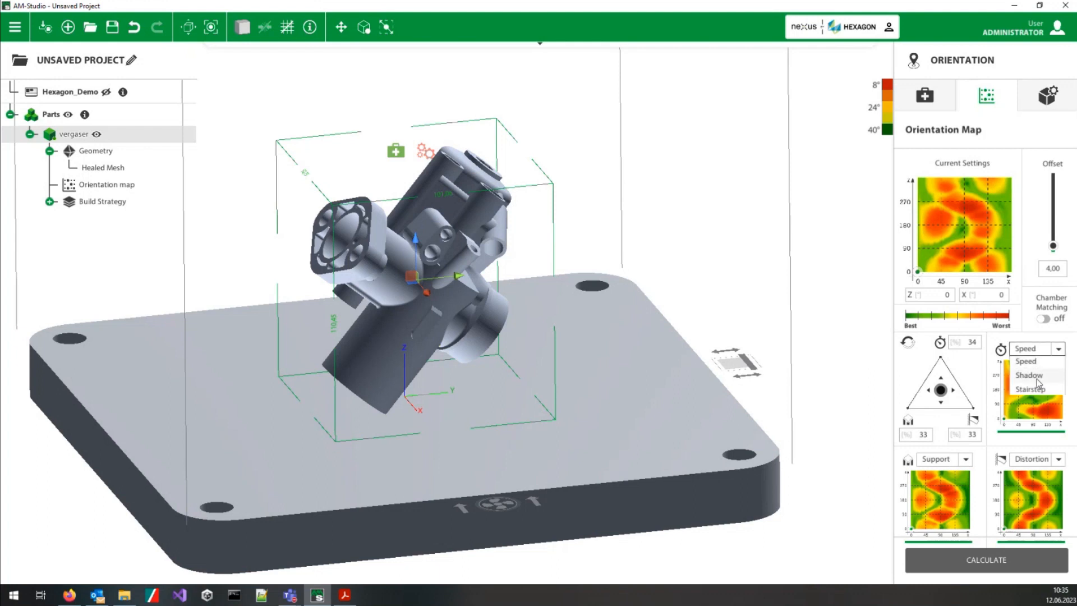
left_click(1028, 349)
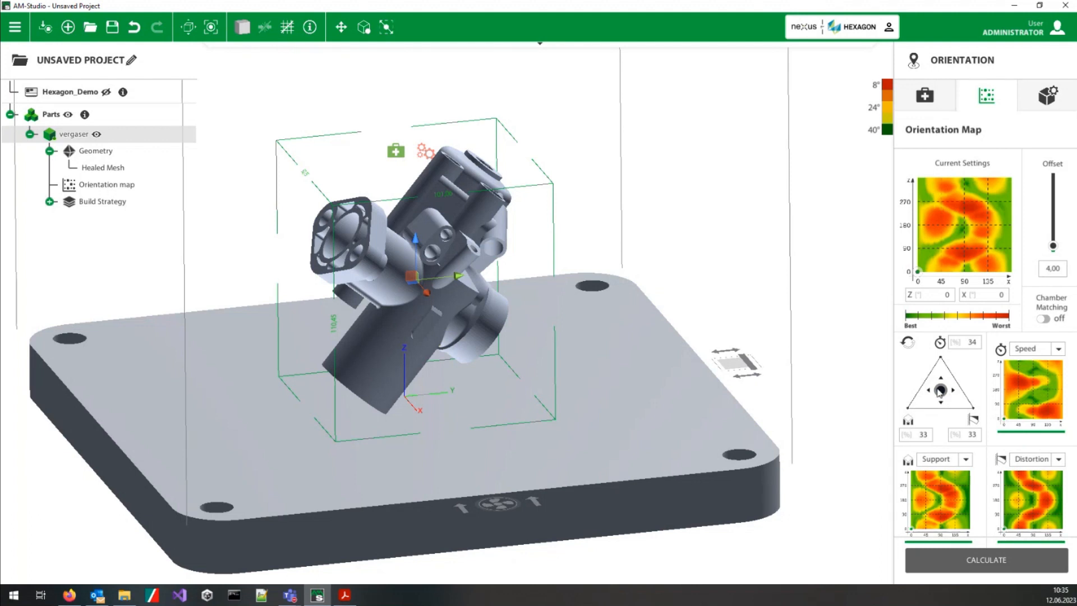
Step: Weight the orientation map 100% to speed and try the part orientations Z 135°, X 84° and Z 228°, X 34°
left_click_drag(941, 392, 941, 355)
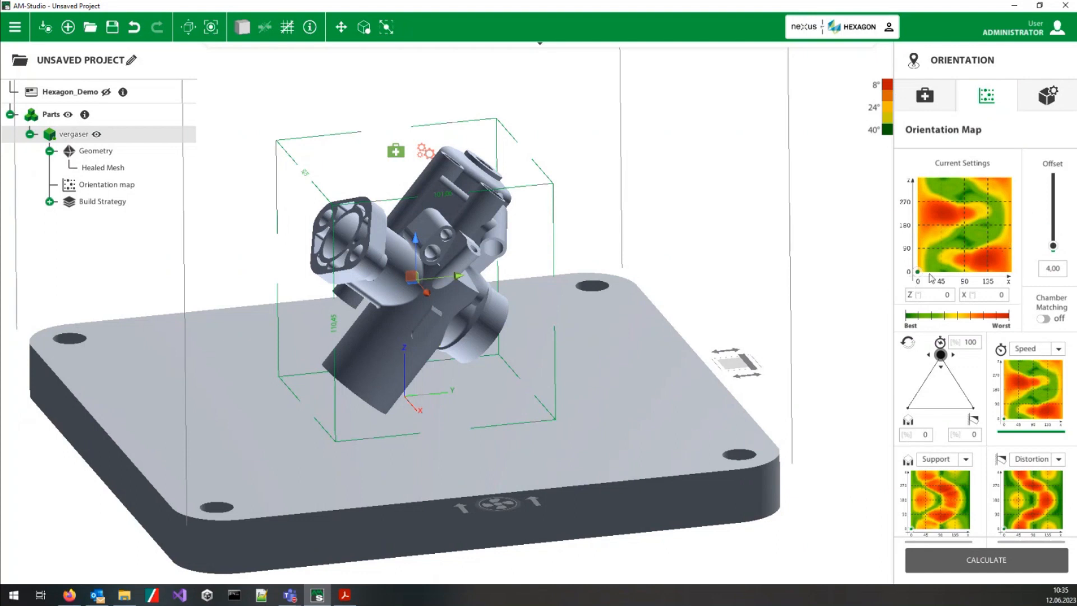
left_click(947, 268)
left_click_drag(948, 267, 962, 237)
mouse_move(668, 320)
middle_mouse_down()
mouse_move(606, 285)
mouse_move(597, 323)
middle_mouse_up()
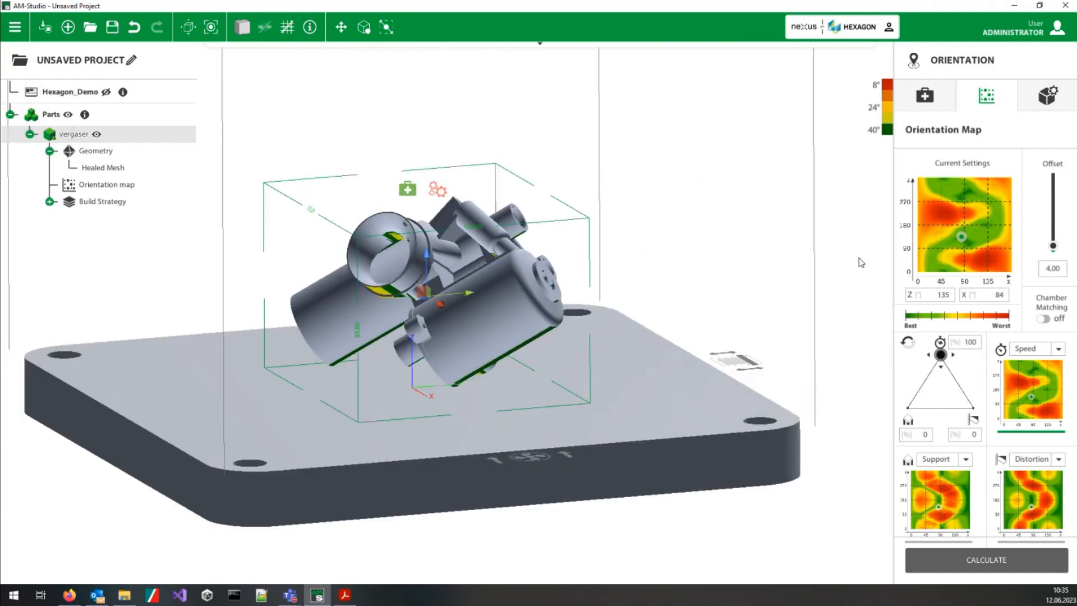
left_click_drag(961, 240, 935, 212)
middle_click_drag(651, 357, 633, 381)
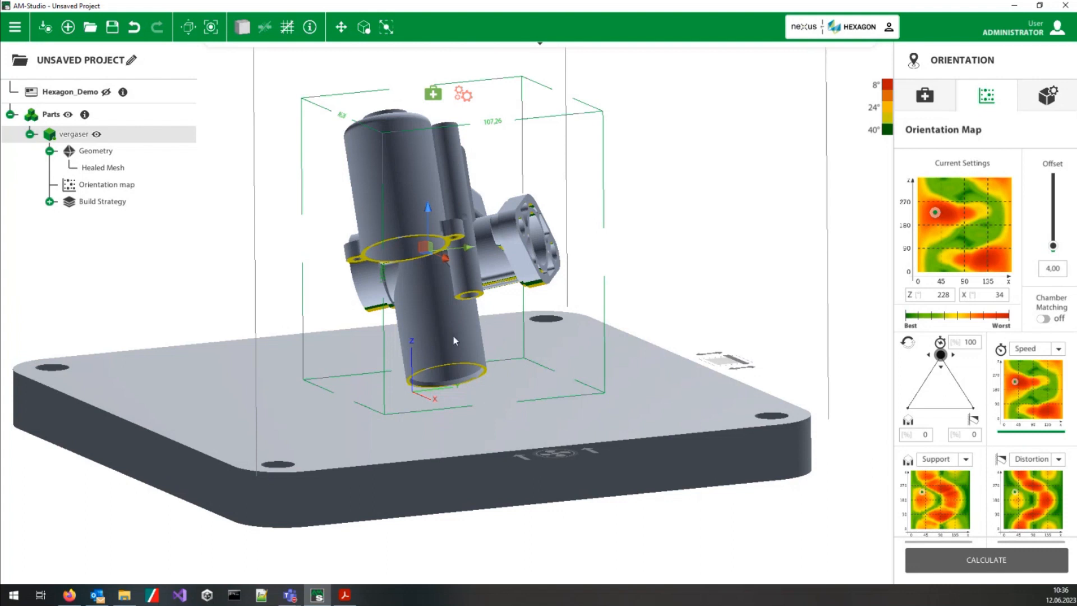
middle_click_drag(388, 380, 376, 413)
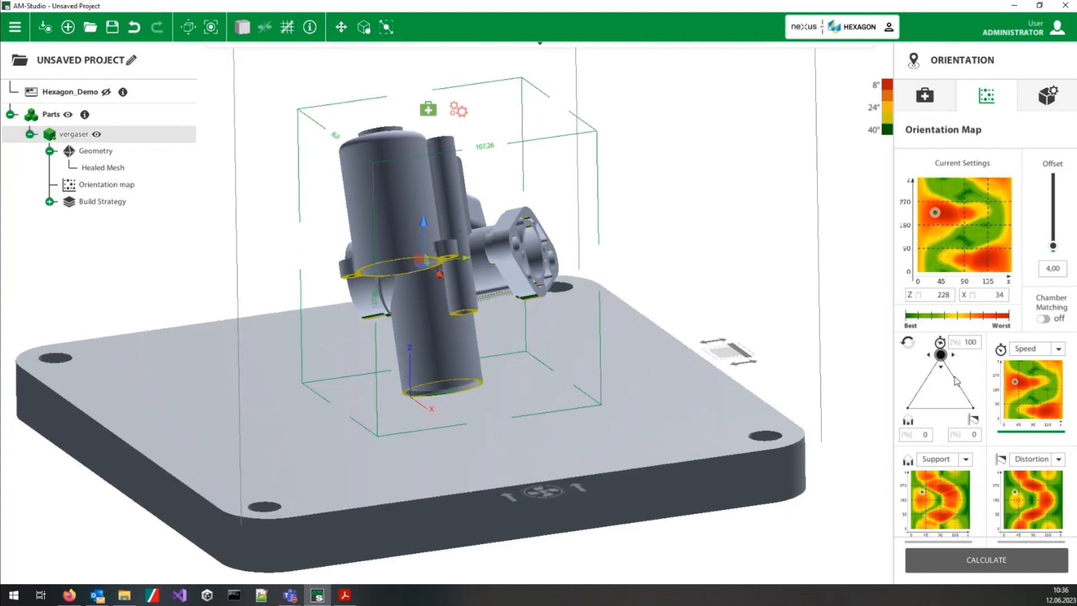
Step: Weight the orientation map 100% to support and try the part orientations Z 6°, X 94° and Z 73°, X 98°
left_click_drag(941, 355, 878, 418)
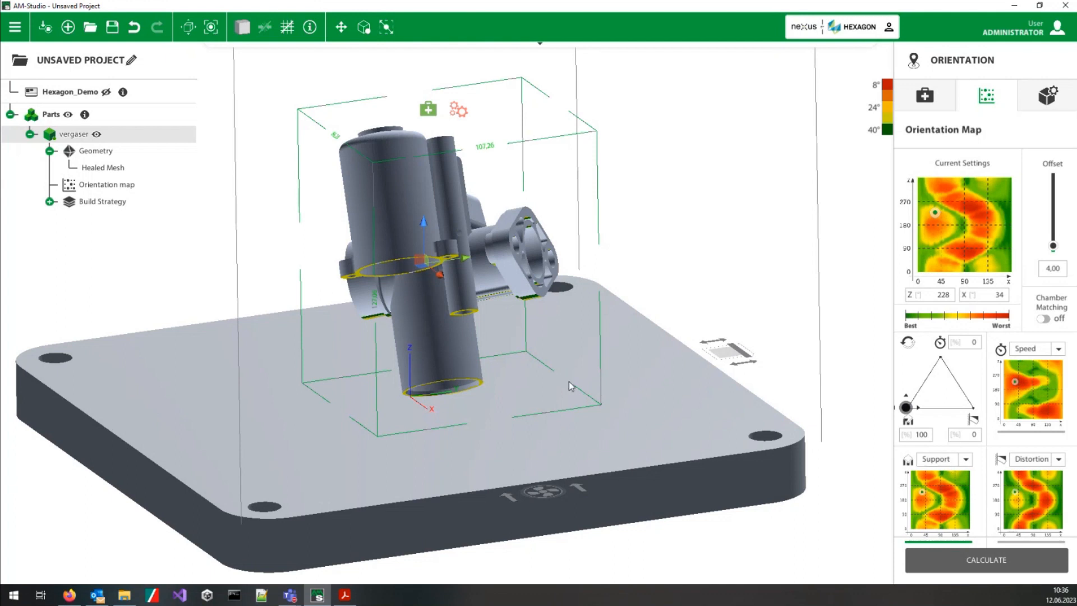
mouse_move(941, 214)
left_mouse_down()
mouse_move(975, 239)
mouse_move(967, 270)
left_mouse_up()
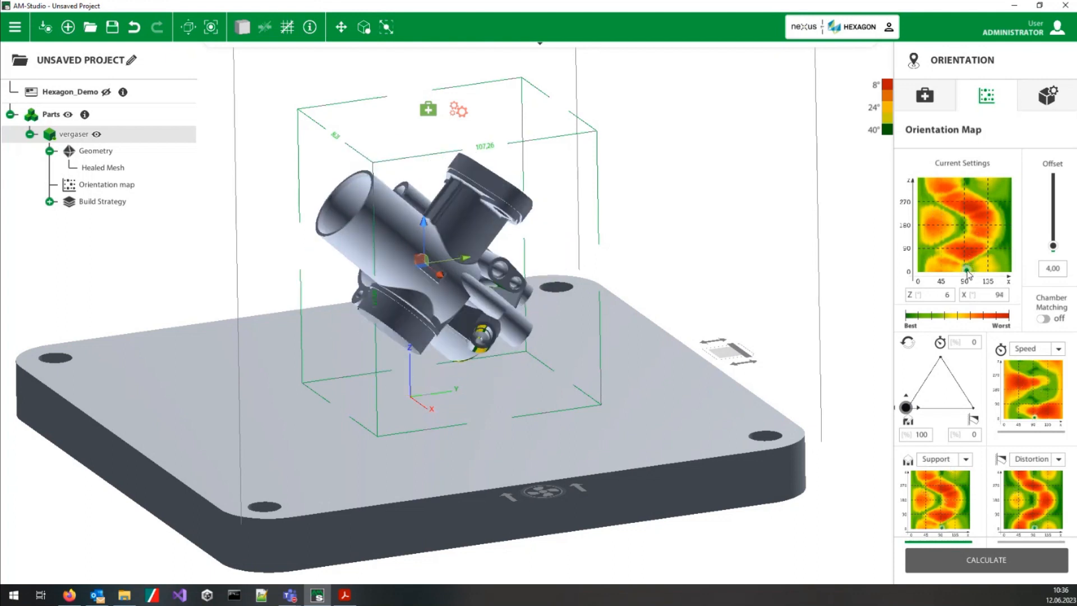
mouse_move(584, 419)
middle_mouse_down()
mouse_move(613, 247)
mouse_move(592, 177)
mouse_move(595, 281)
middle_mouse_up()
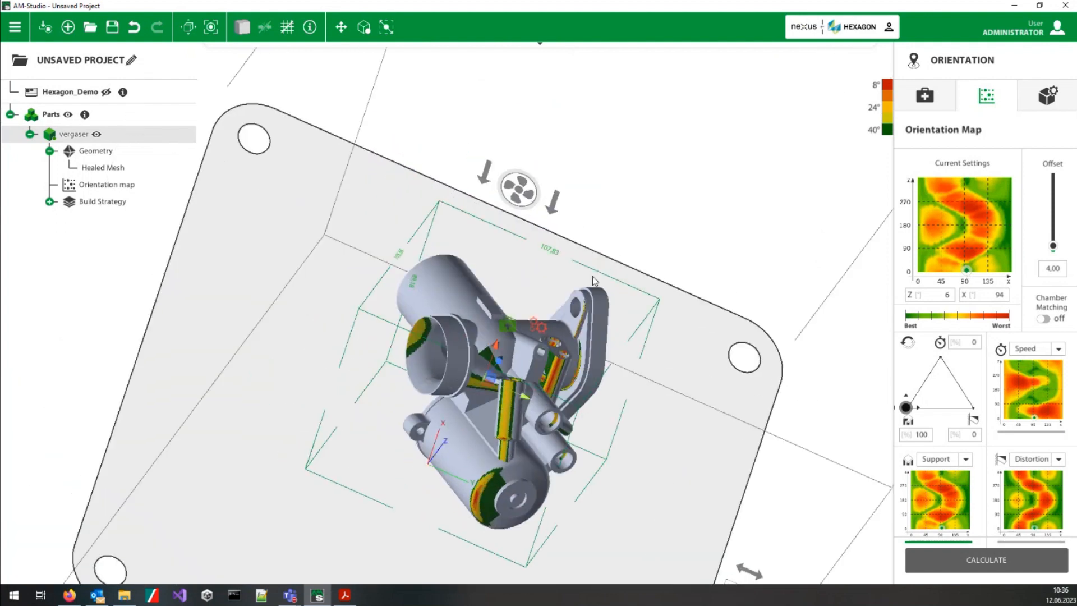
mouse_move(535, 392)
middle_mouse_down()
mouse_move(561, 365)
mouse_move(550, 381)
mouse_move(571, 389)
mouse_move(582, 519)
middle_mouse_up()
left_click_drag(967, 269, 969, 252)
mouse_move(595, 427)
middle_mouse_down()
mouse_move(588, 402)
mouse_move(842, 208)
mouse_move(921, 237)
mouse_move(702, 243)
mouse_move(697, 426)
mouse_move(505, 404)
mouse_move(516, 473)
mouse_move(525, 402)
mouse_move(510, 281)
mouse_move(724, 298)
mouse_move(531, 295)
mouse_move(457, 387)
middle_mouse_up()
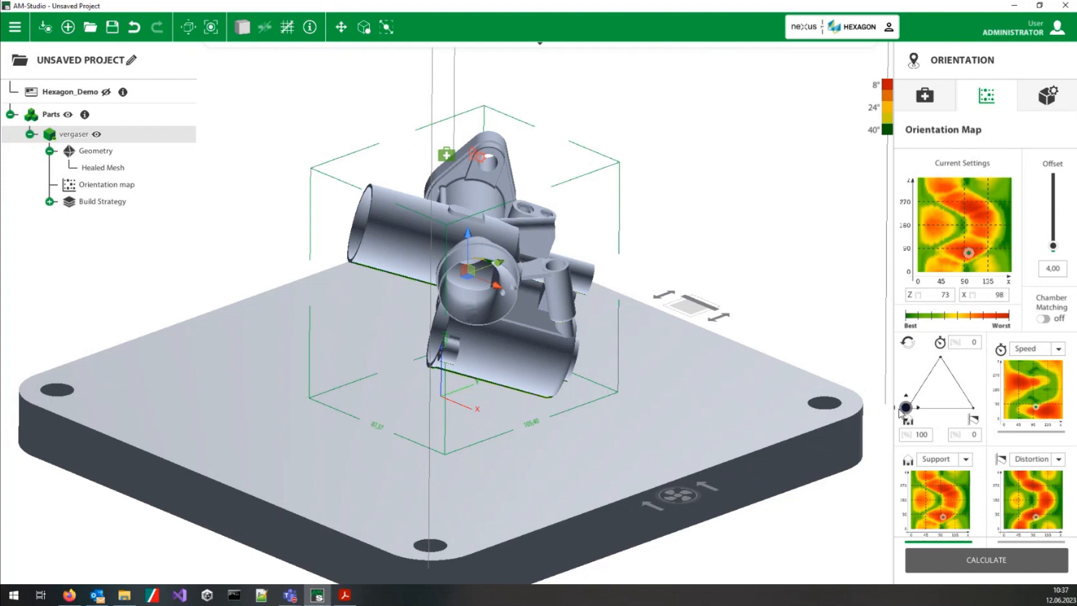
Step: Reset the weighting of the orientation criteria to 34/33/33% and orient the vergaser part to Z 161°, X 83°
left_click_drag(903, 409, 921, 380)
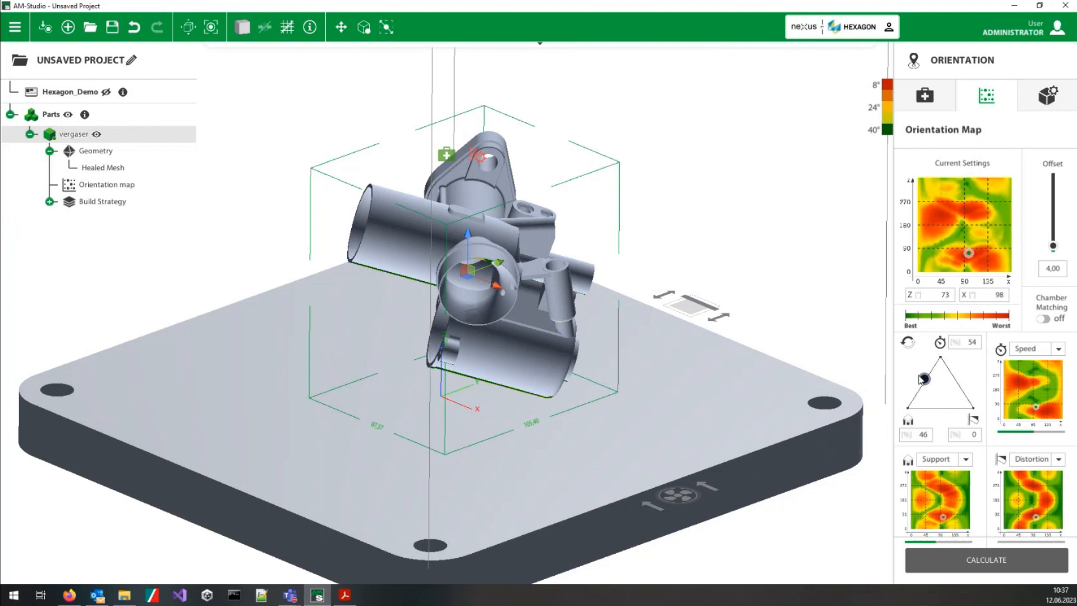
left_click(907, 342)
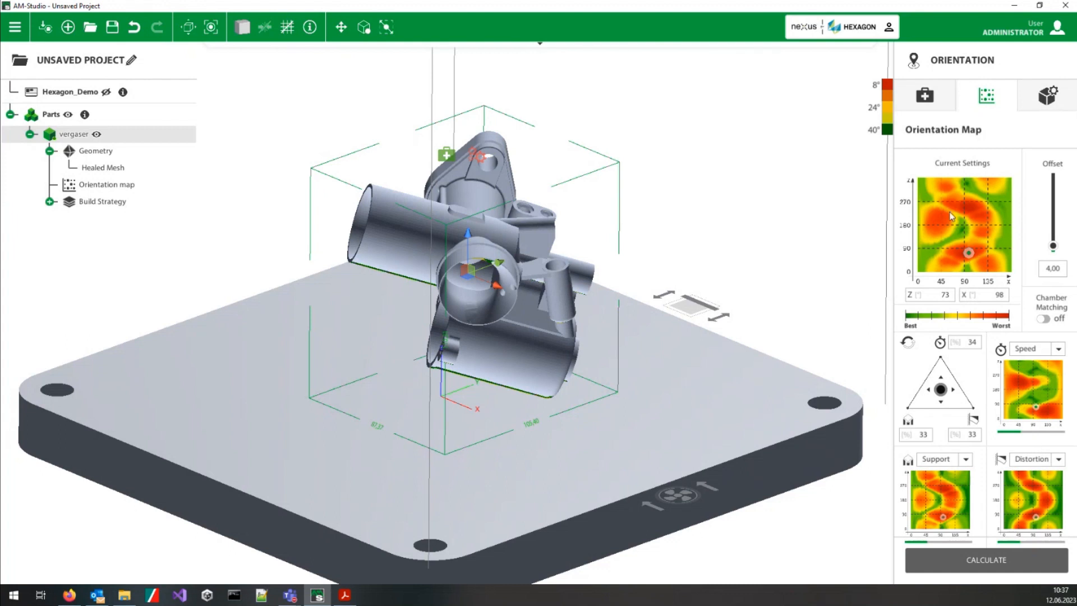
left_click_drag(968, 254, 961, 230)
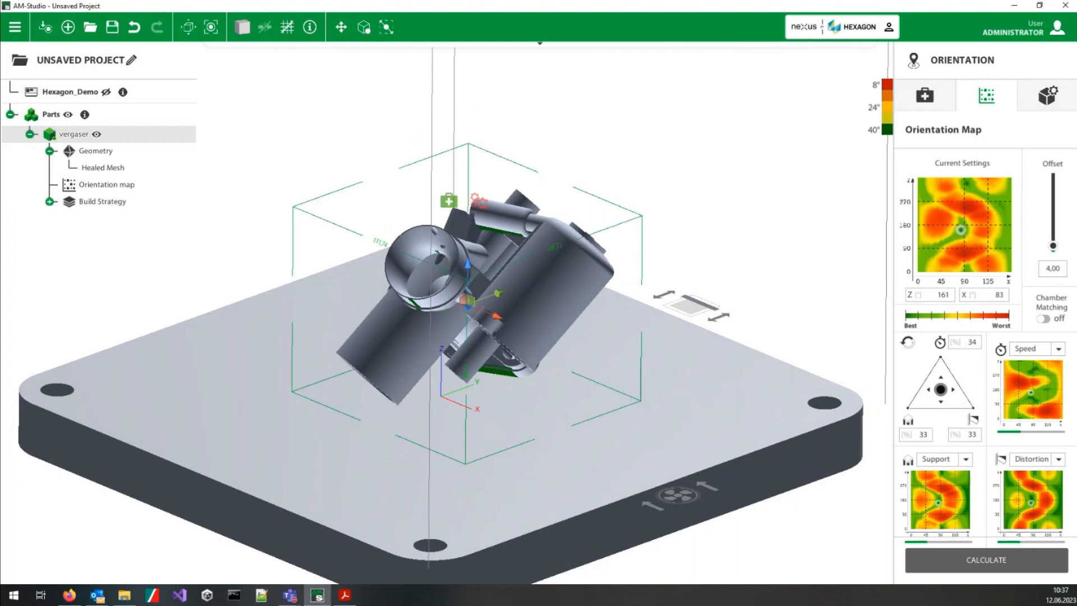
Step: Set the orientation map weighting to 49% speed, 0% support and 51% distortion
middle_click_drag(487, 451, 404, 443)
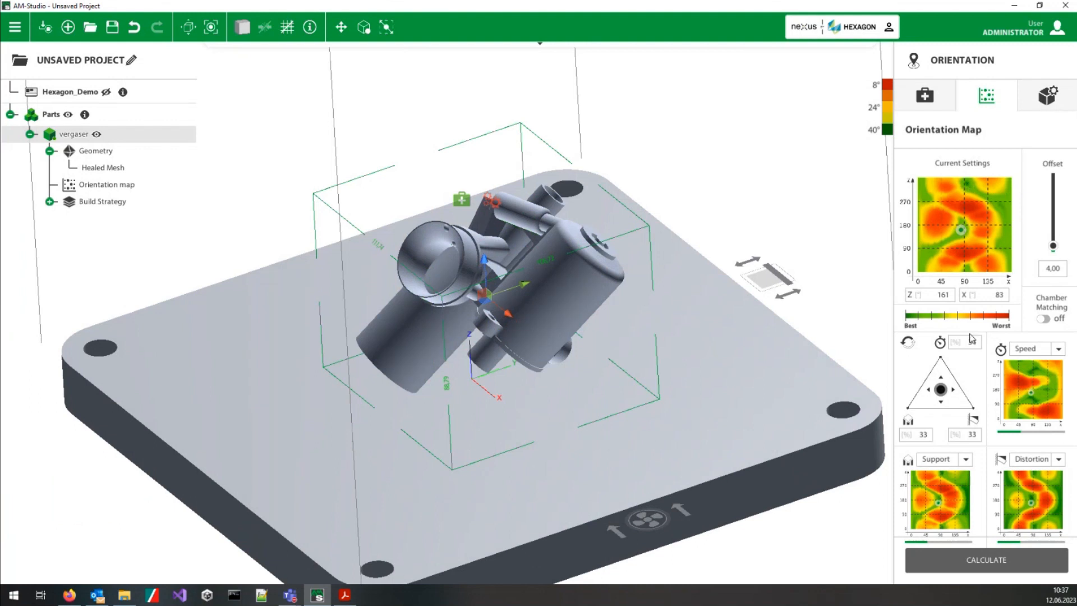
middle_click_drag(469, 418, 505, 379)
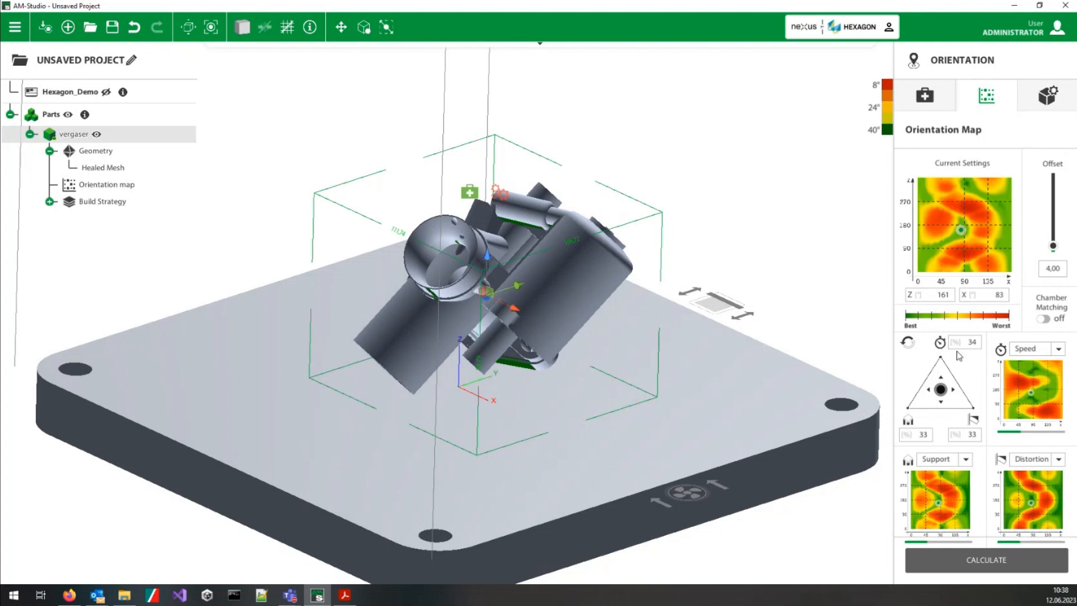
left_click_drag(941, 389, 970, 377)
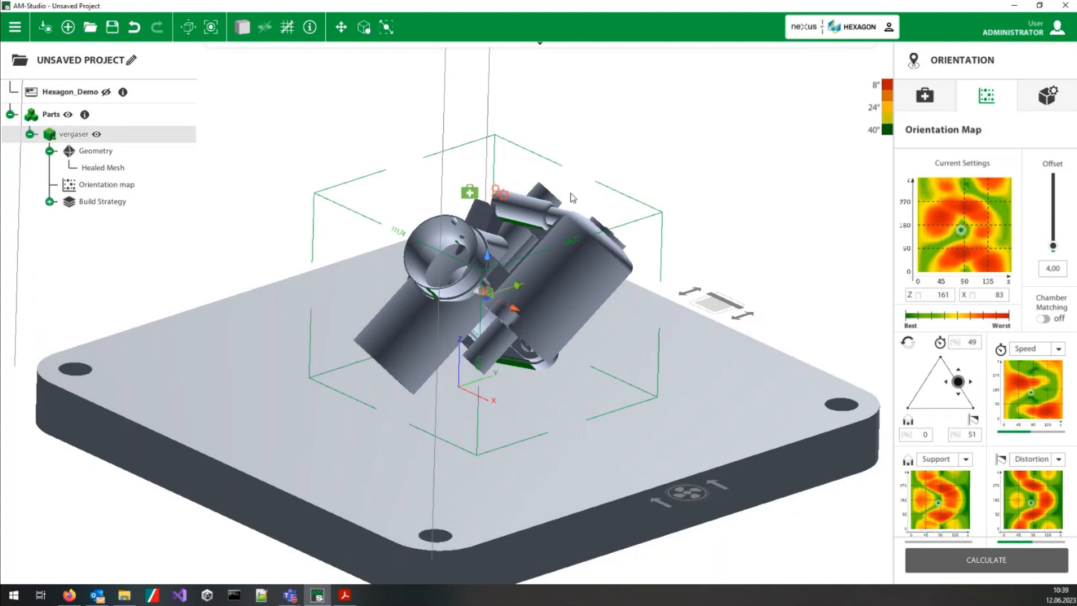
Step: Reorient the vergaser part on the orientation map to Z 152°, X 84°
middle_click_drag(623, 387, 560, 162)
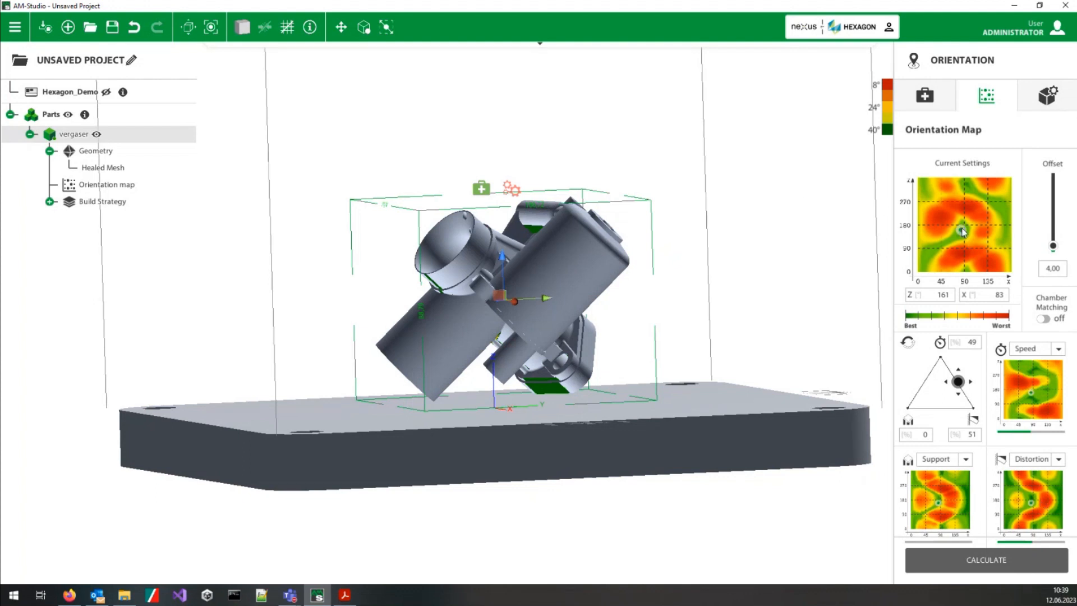
left_click_drag(963, 233, 966, 188)
left_click_drag(965, 188, 962, 235)
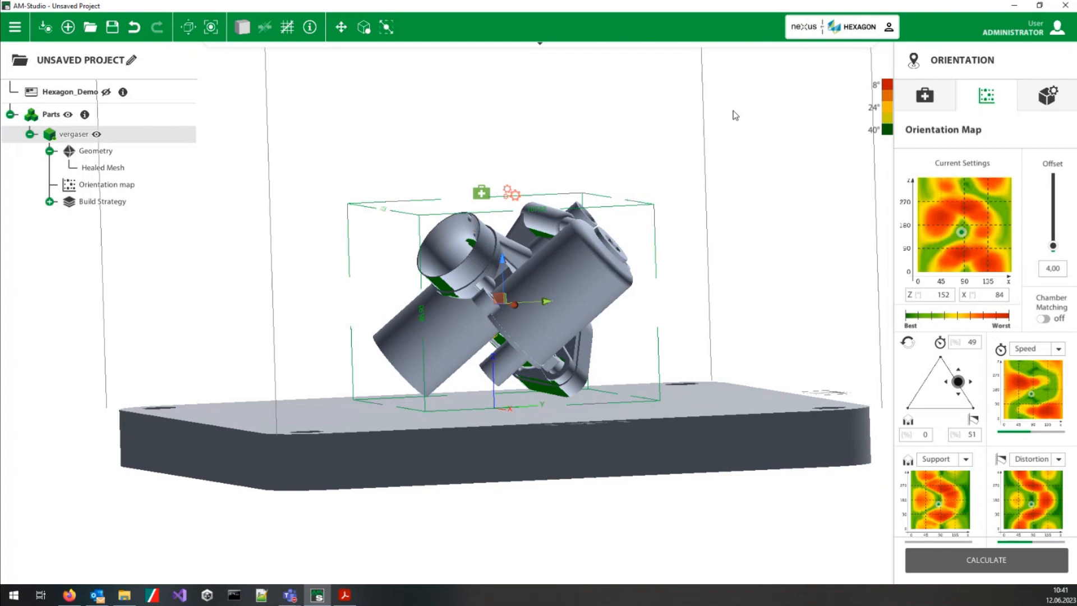
mouse_move(753, 46)
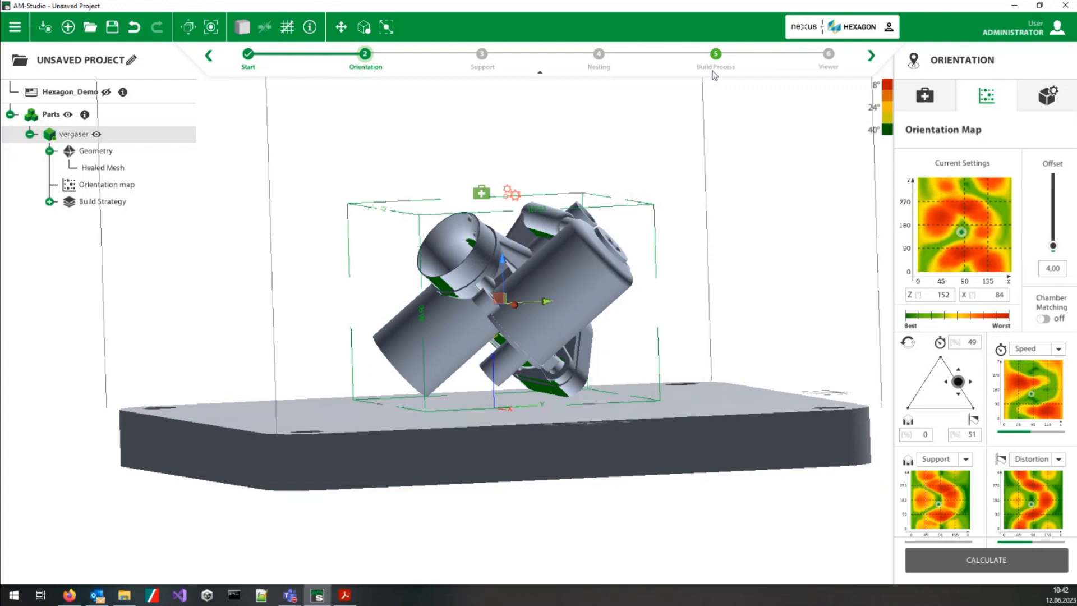
Step: Change the project's machine to LaserTec ZPC
middle_click_drag(276, 276, 320, 428)
right_click(320, 430)
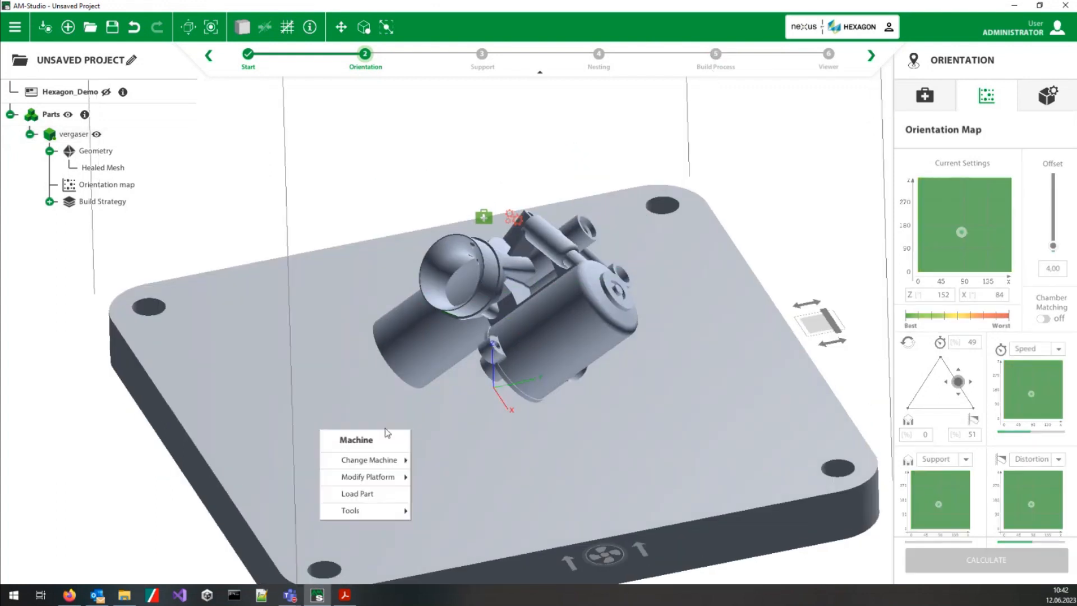
mouse_move(378, 464)
left_click(487, 464)
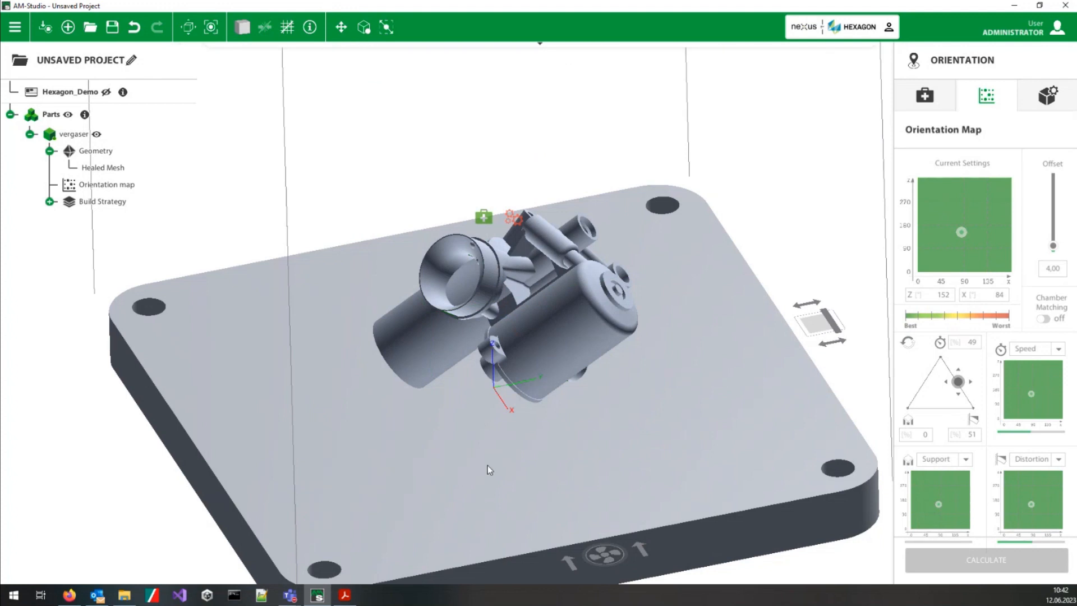
right_click(395, 466)
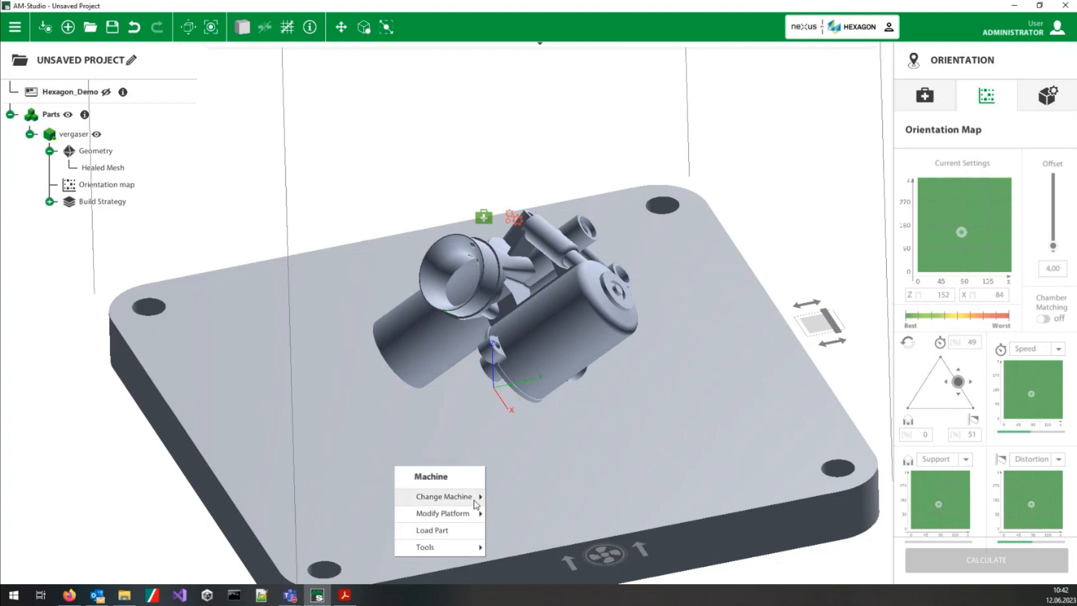
mouse_move(475, 498)
left_click(566, 496)
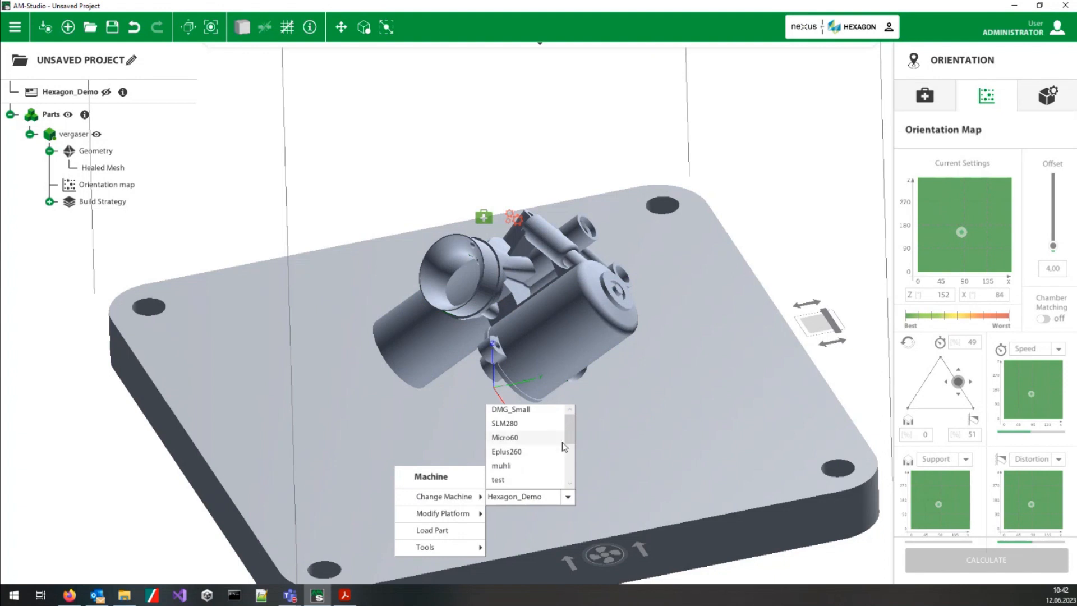
scroll(574, 422, "down", 1)
scroll(574, 429, "up", 1)
left_click_drag(572, 428, 568, 460)
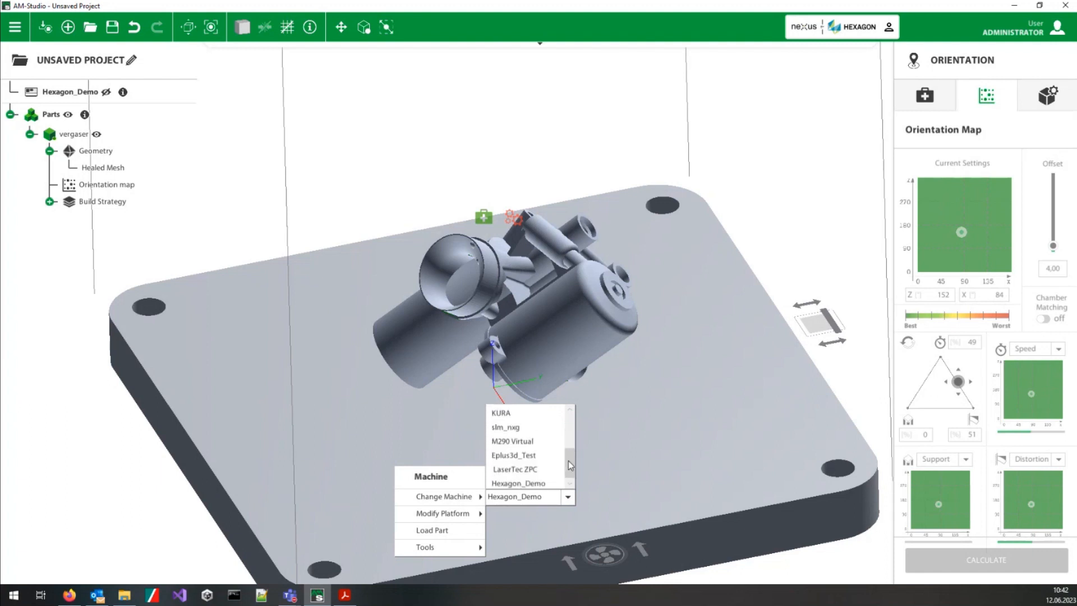
left_click(511, 473)
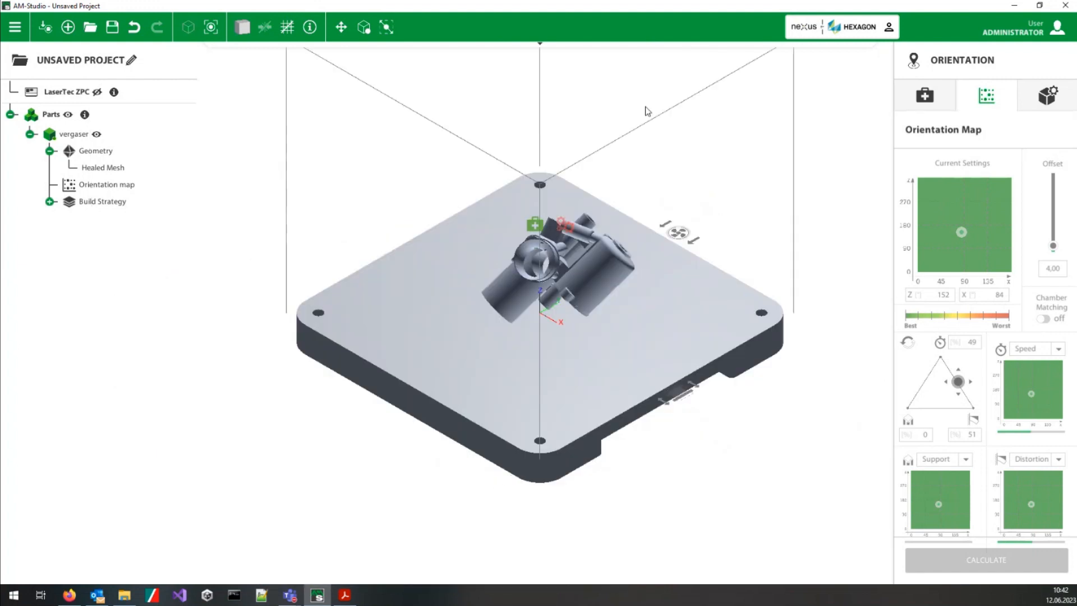
Step: Change the project's machine back to Hexagon_Demo
middle_click_drag(511, 408, 294, 349)
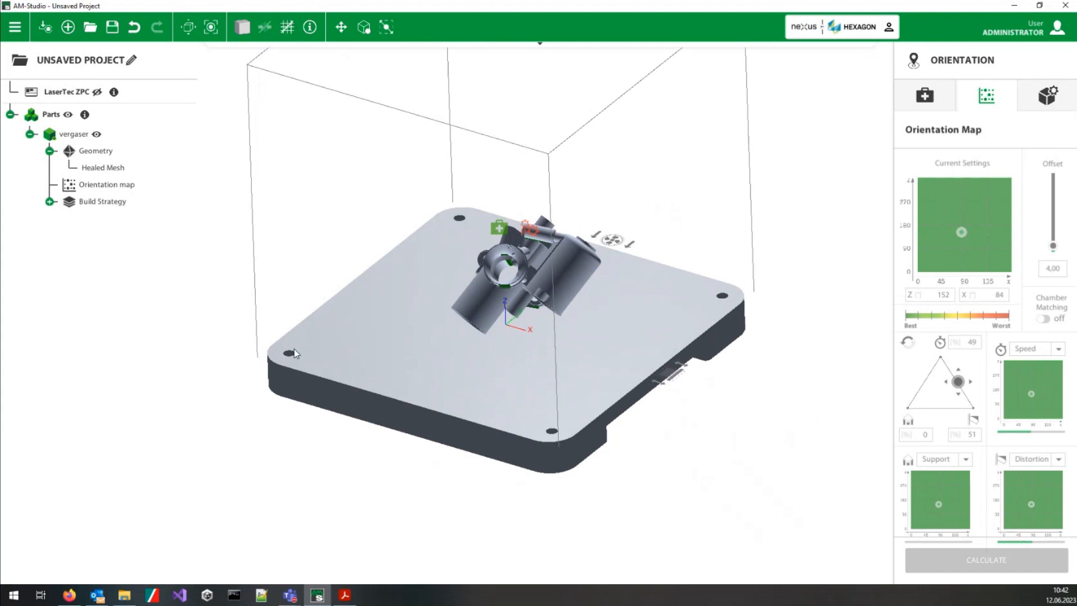
right_click(474, 355)
mouse_move(497, 374)
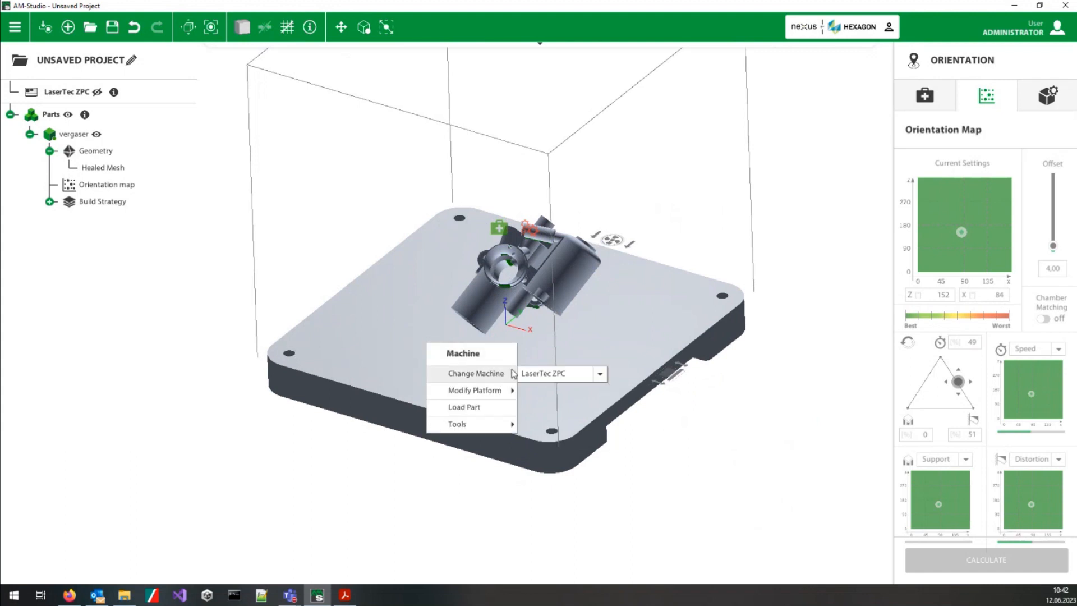
left_click(537, 376)
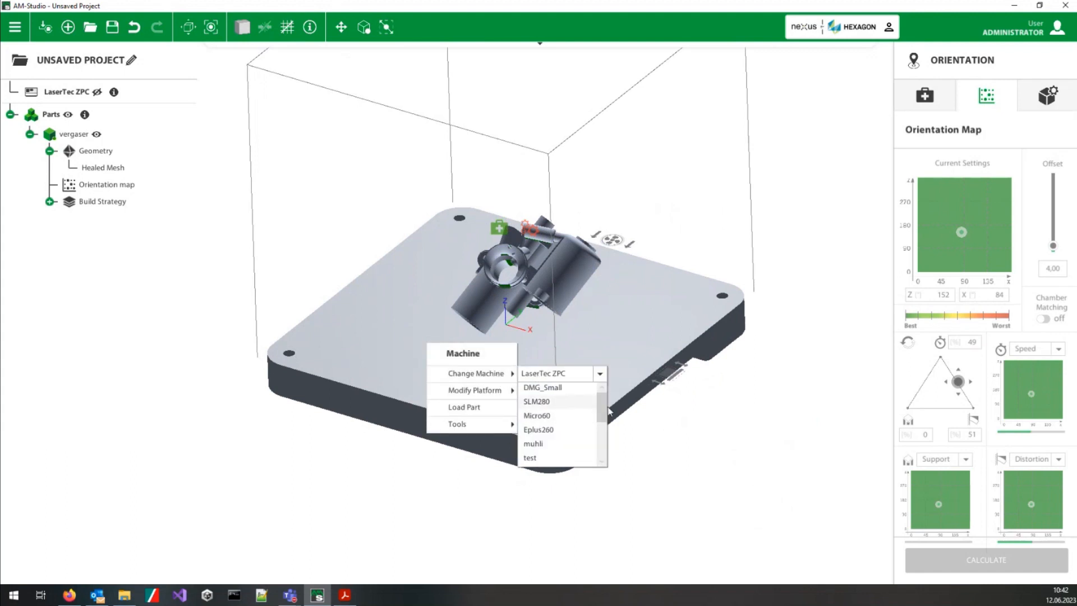
left_click_drag(603, 408, 602, 457)
left_click(570, 466)
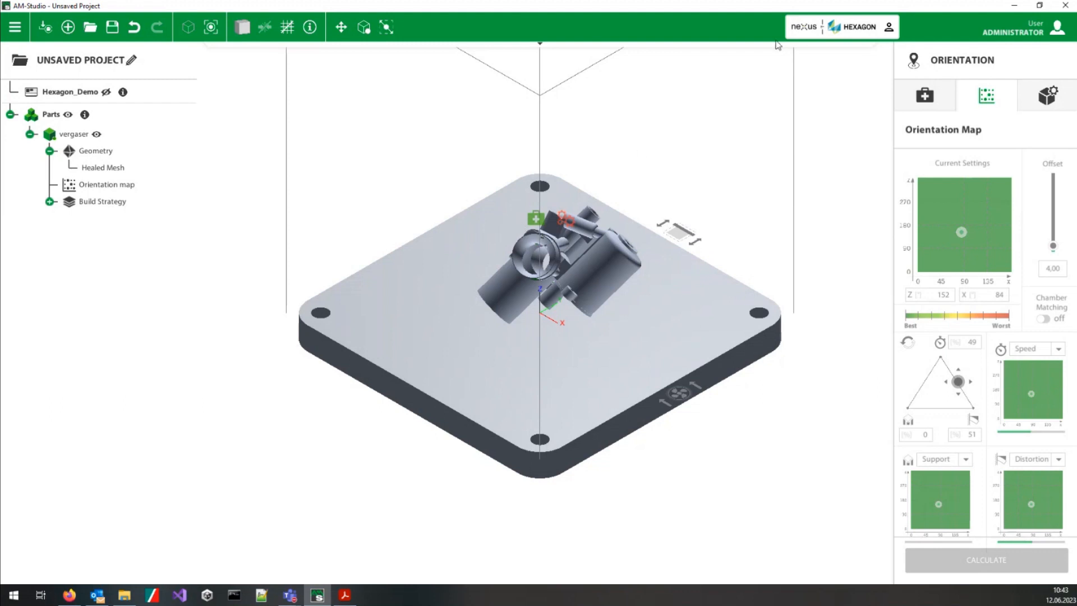
mouse_move(777, 47)
left_click(521, 277)
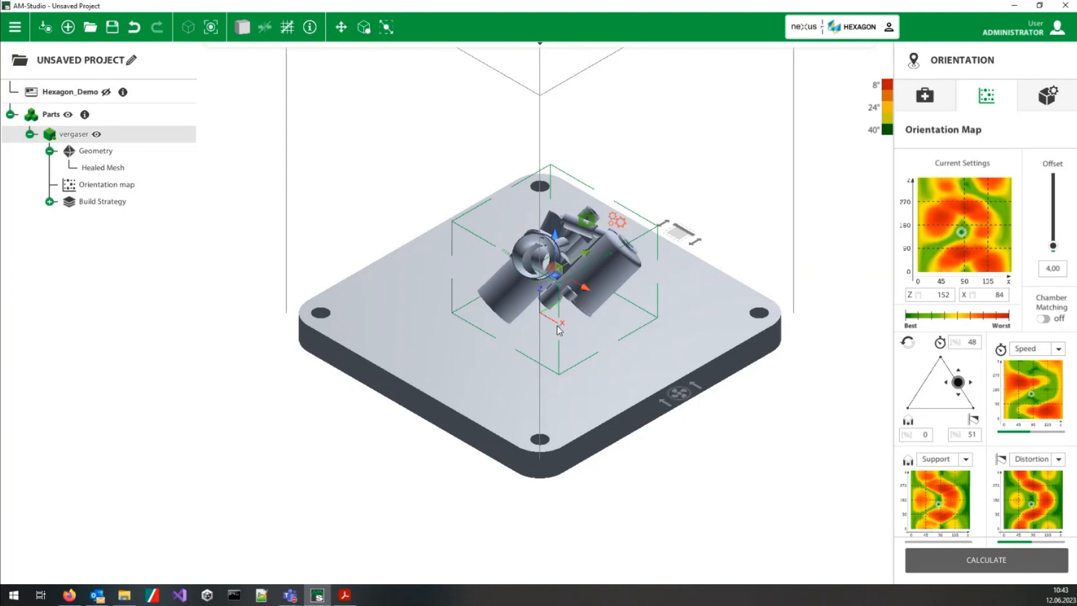
right_click(366, 325)
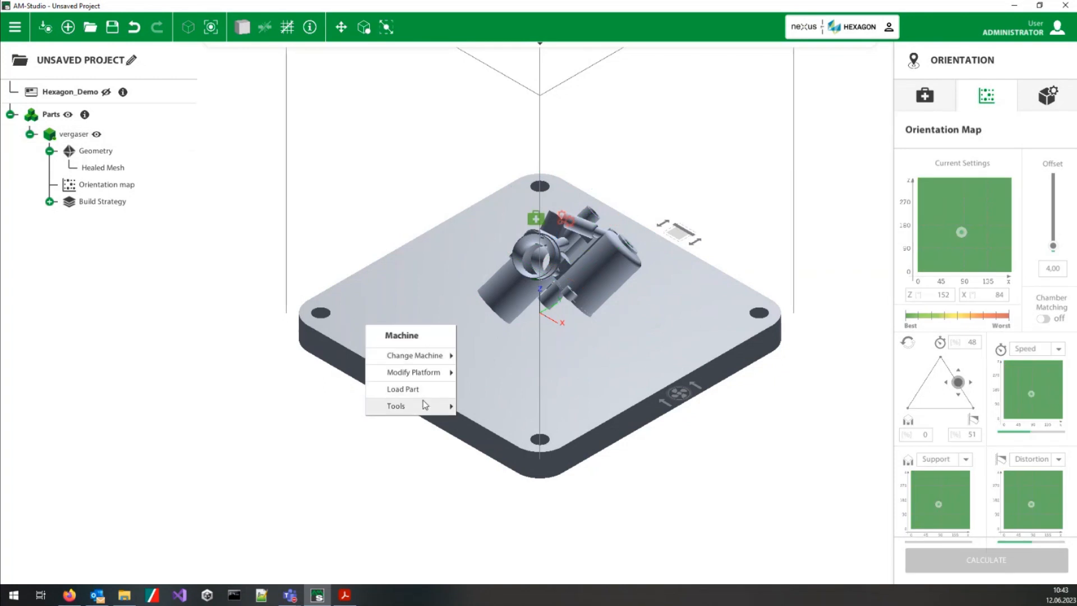
mouse_move(424, 406)
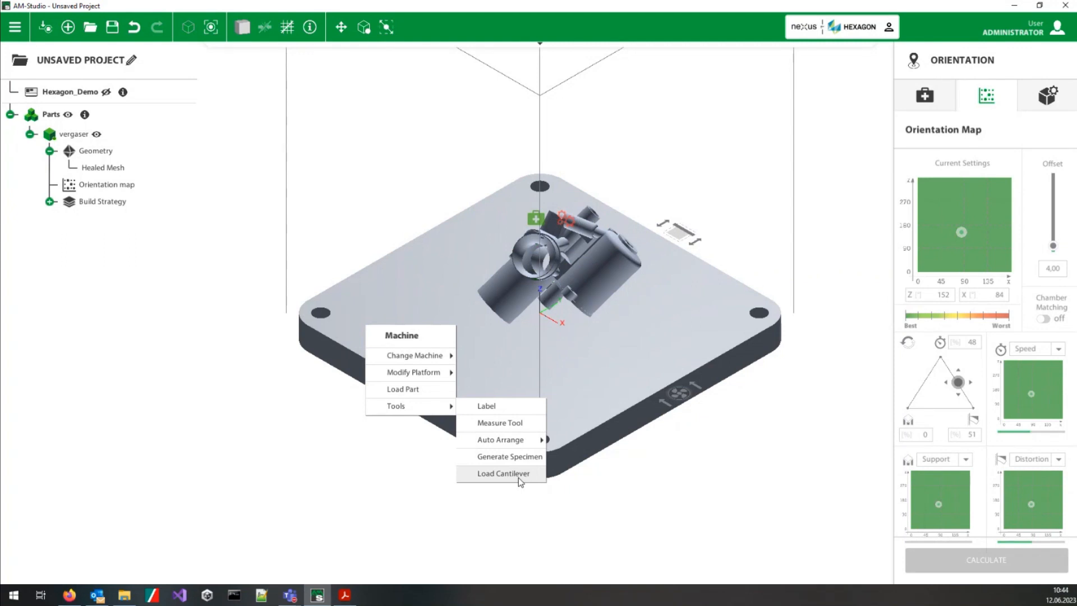
left_click(404, 304)
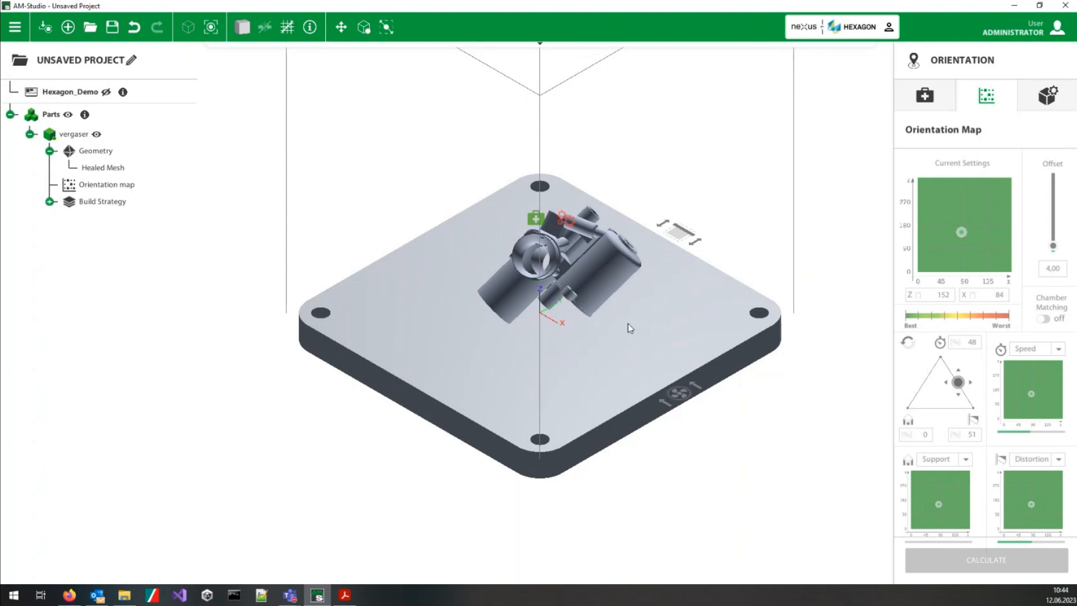
Step: Centre the vergaser part on the build platform by setting its X and Y position to 0 mm
left_click(592, 284)
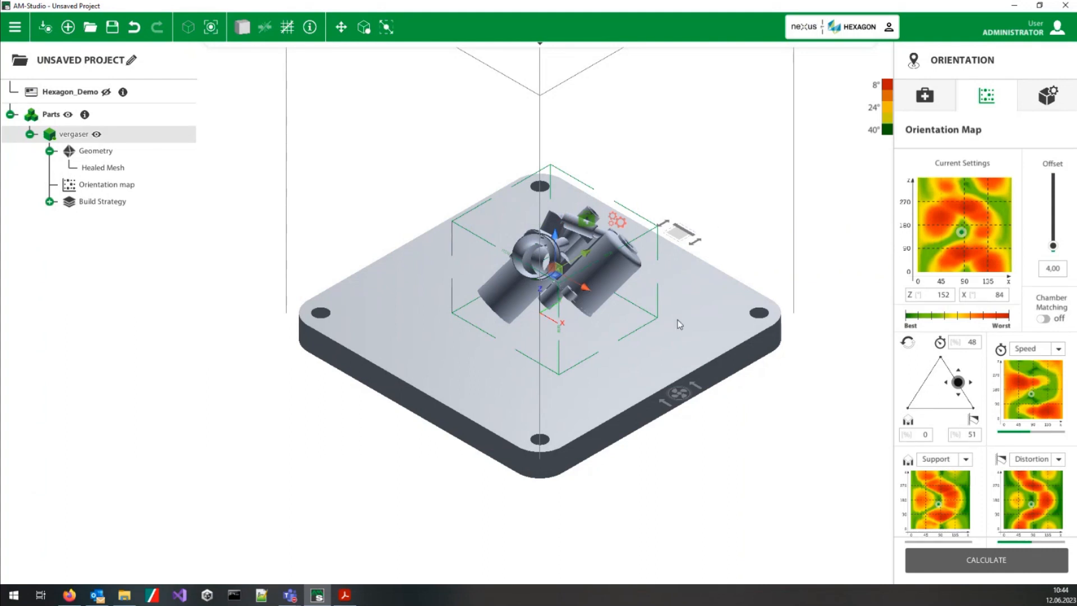
left_click(1053, 98)
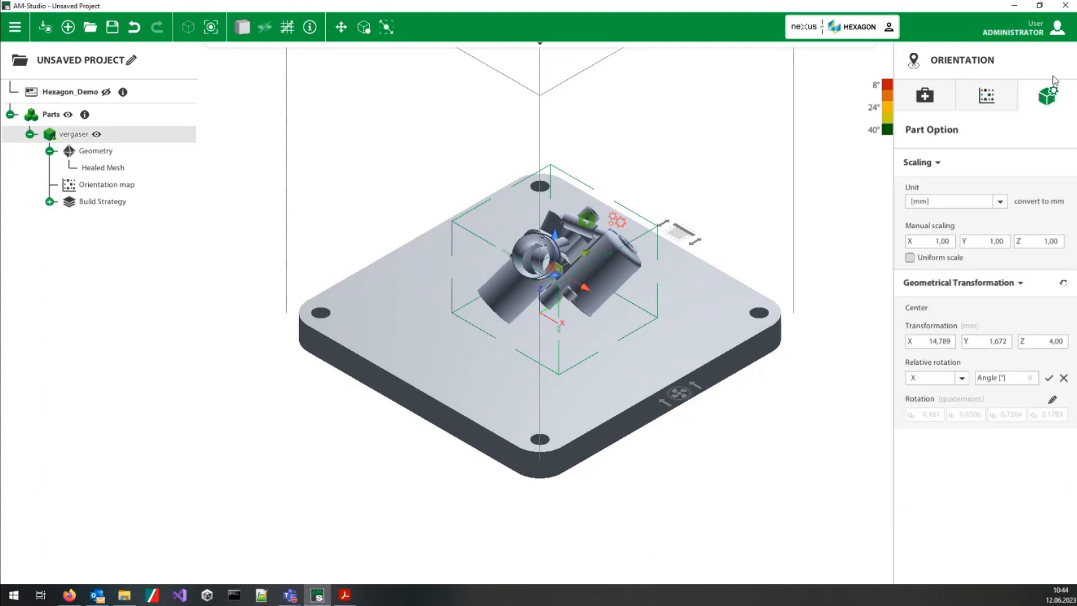
left_click(929, 343)
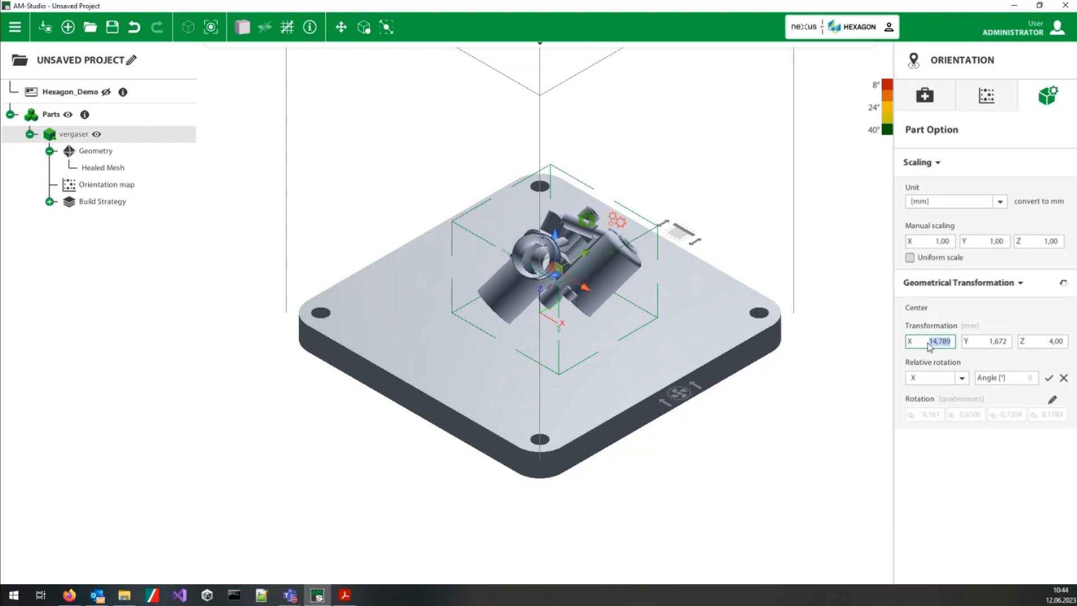
type("0")
key("Tab")
type("0")
key("Tab")
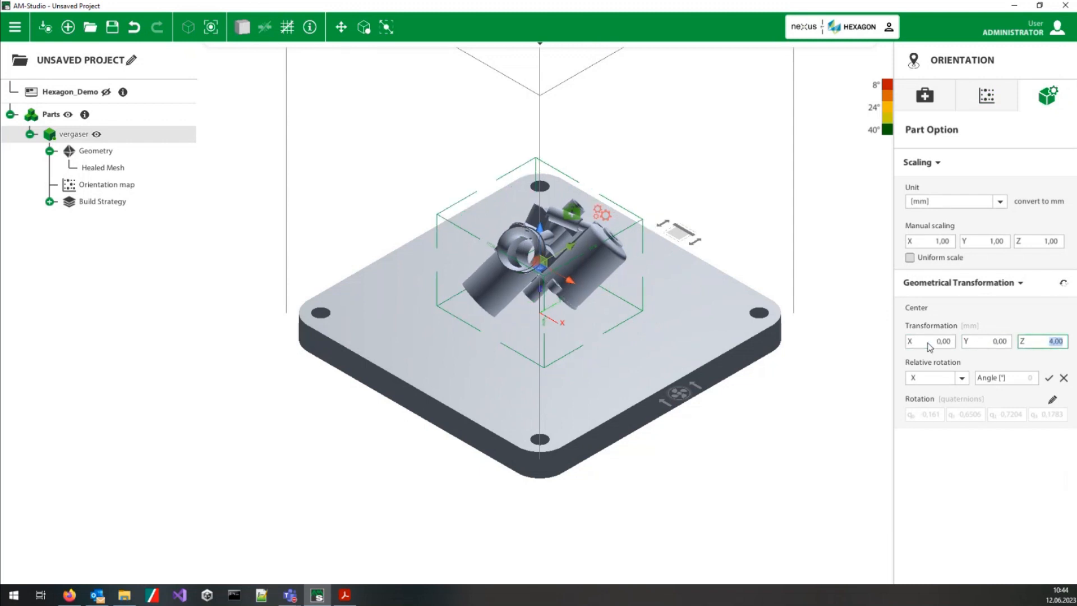
Step: Rotate the vergaser part by a relative angle of 45° about the X axis
left_click(1014, 376)
left_click(1020, 376)
type("45")
key("Return")
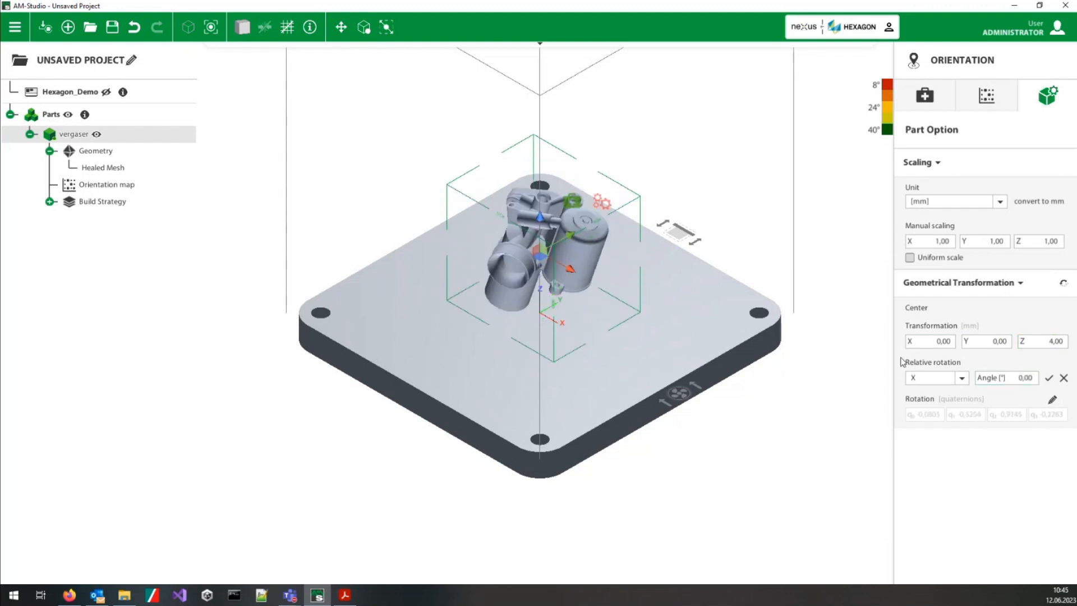
Step: Examine the rotated vergaser part, its overhang areas and its gap to the build platform from several angles
middle_click_drag(586, 289, 510, 258)
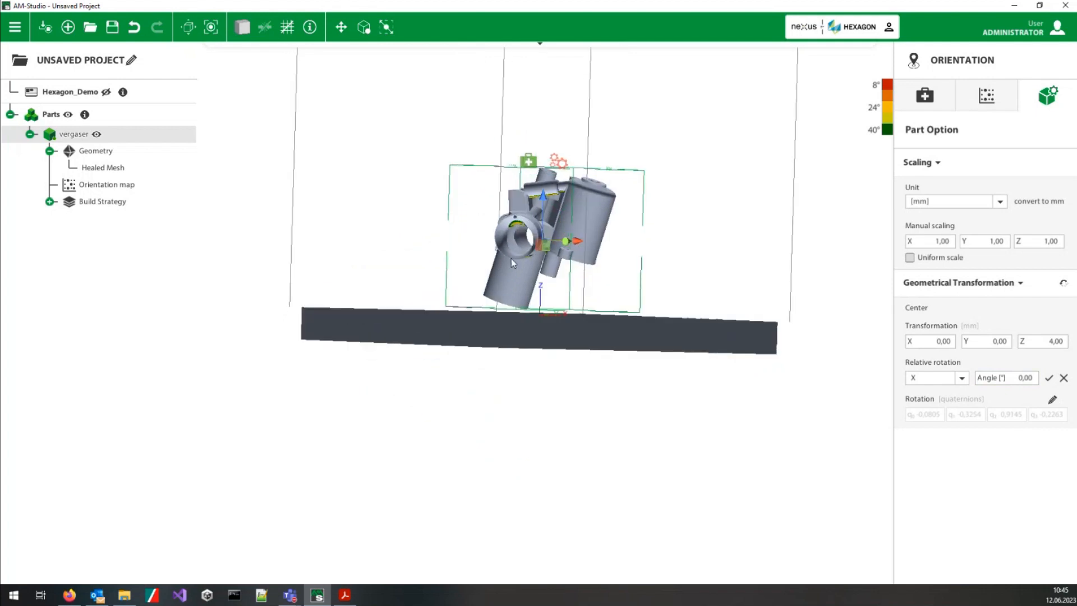
scroll(523, 286, "up", 5)
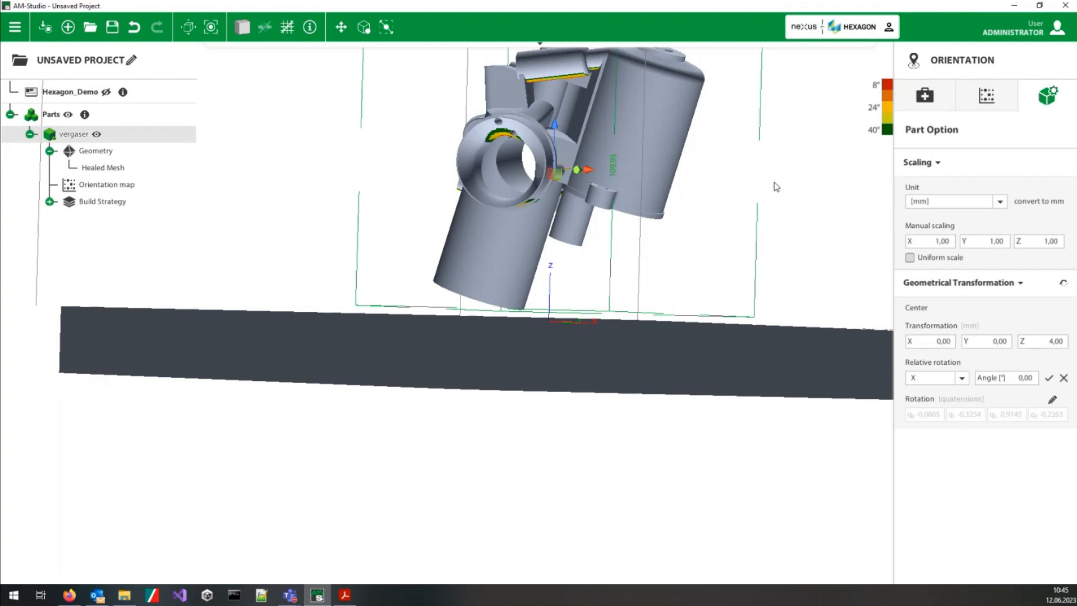
left_click(1056, 341)
middle_click_drag(720, 210, 720, 260)
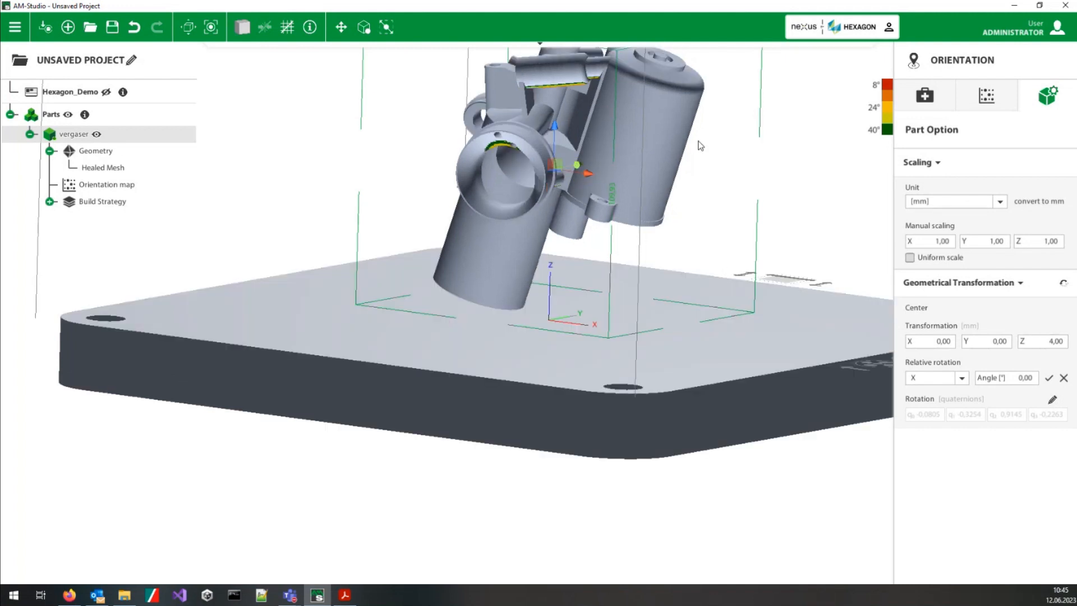
middle_click_drag(668, 167, 669, 263)
middle_click_drag(565, 196, 574, 254)
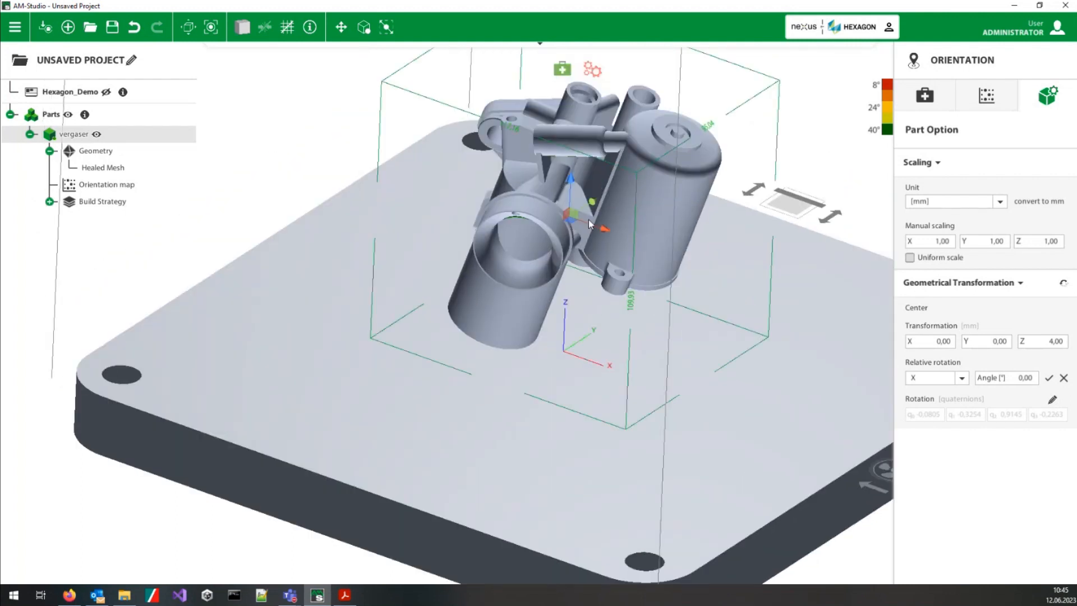
middle_click_drag(639, 231, 641, 253)
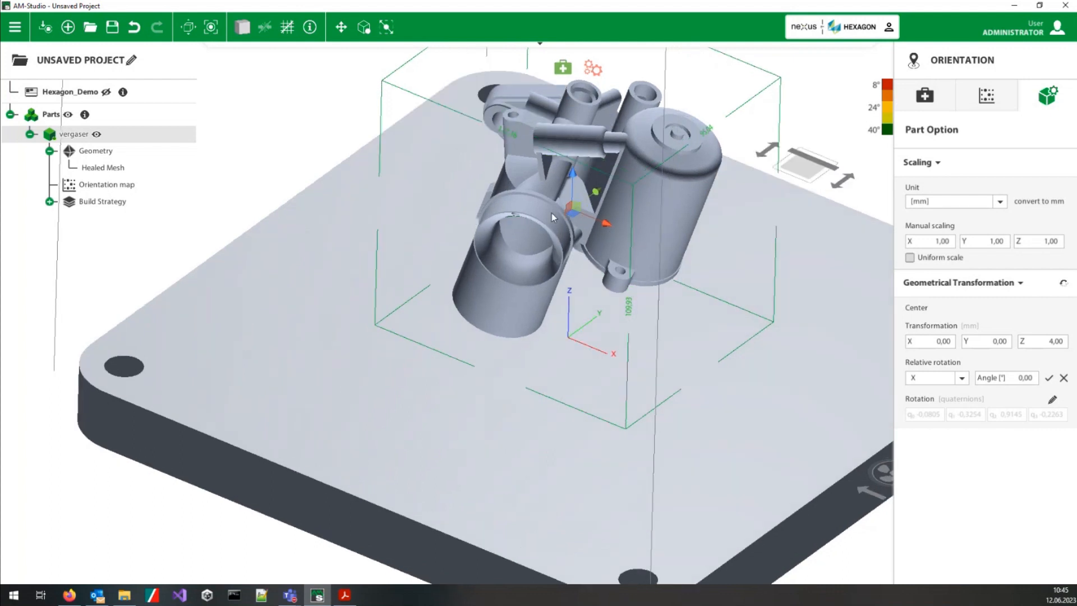
Step: Switch the part's manipulator to rotation handles and back to movement handles
left_click(586, 209)
left_click(627, 211)
left_click(342, 28)
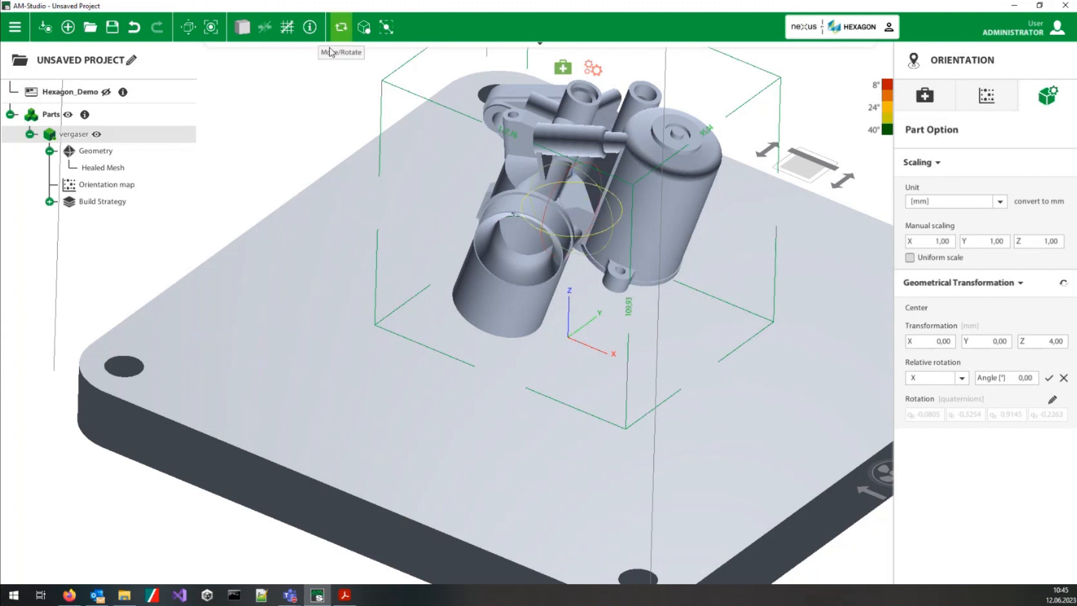
left_click(340, 29)
Step: Use the Alignment Tool on the cap face of the closed cylinder so that this face points down towards the platform
right_click_drag(701, 294, 696, 259)
middle_click_drag(678, 210, 610, 324)
right_click_drag(611, 324, 581, 317)
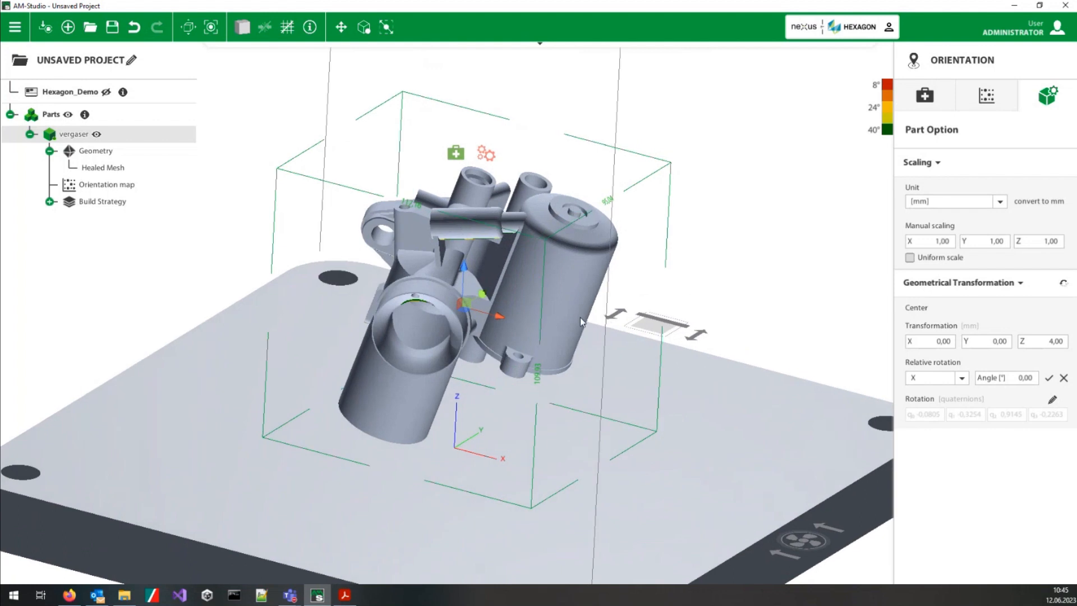
right_click(524, 282)
mouse_move(599, 334)
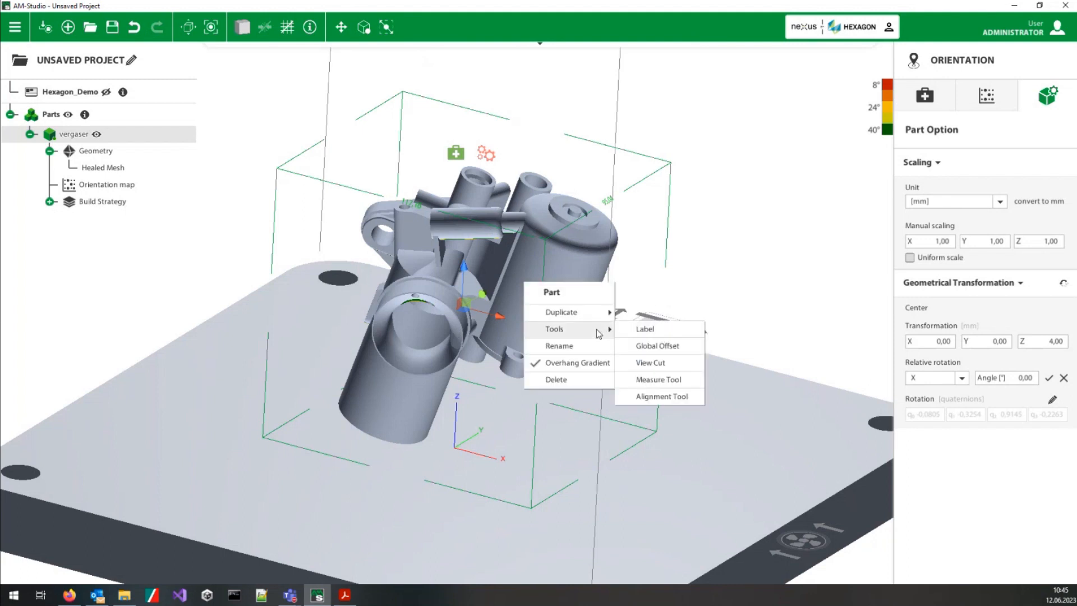
left_click(665, 400)
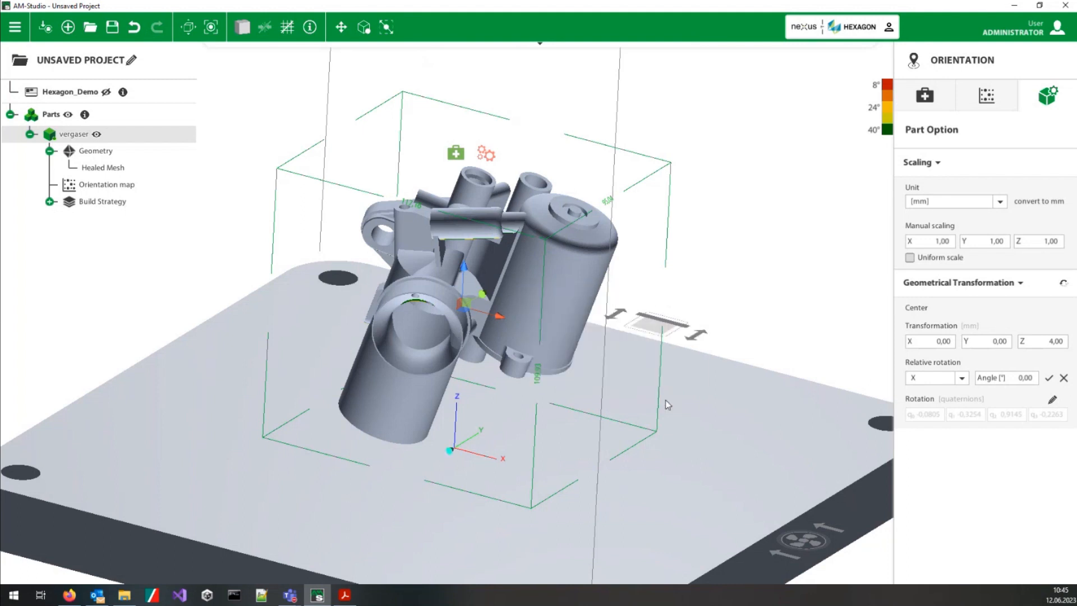
middle_click_drag(532, 220, 521, 303)
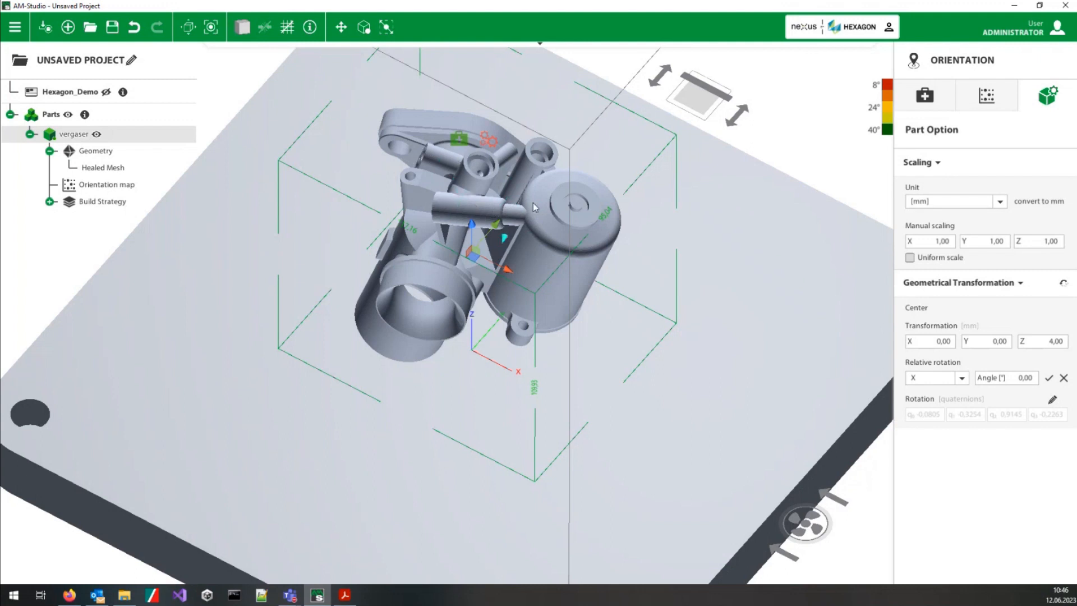
left_click(581, 208)
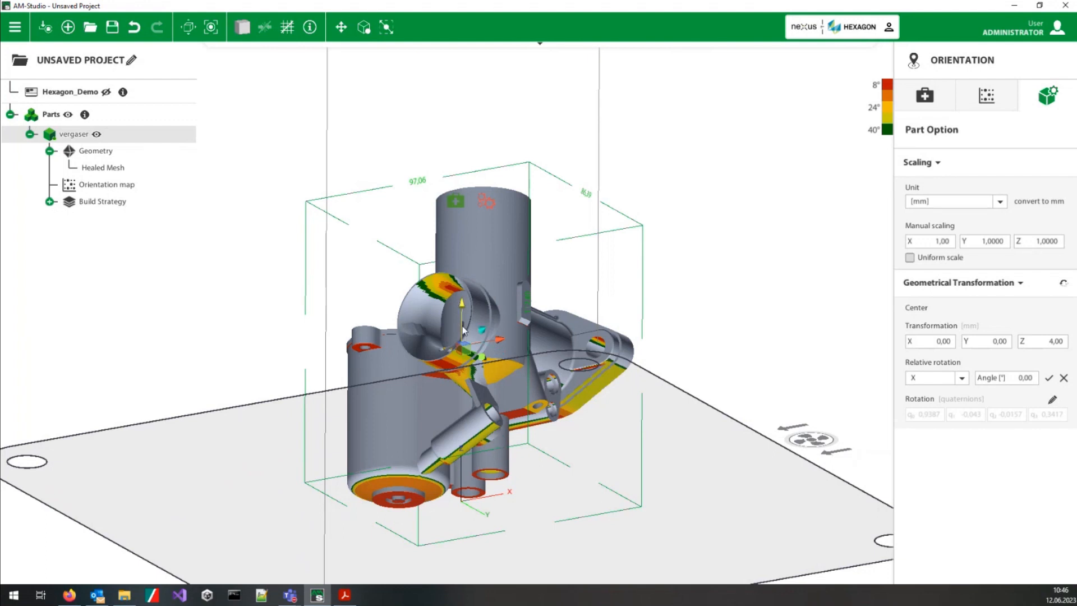
middle_click_drag(485, 246, 573, 413)
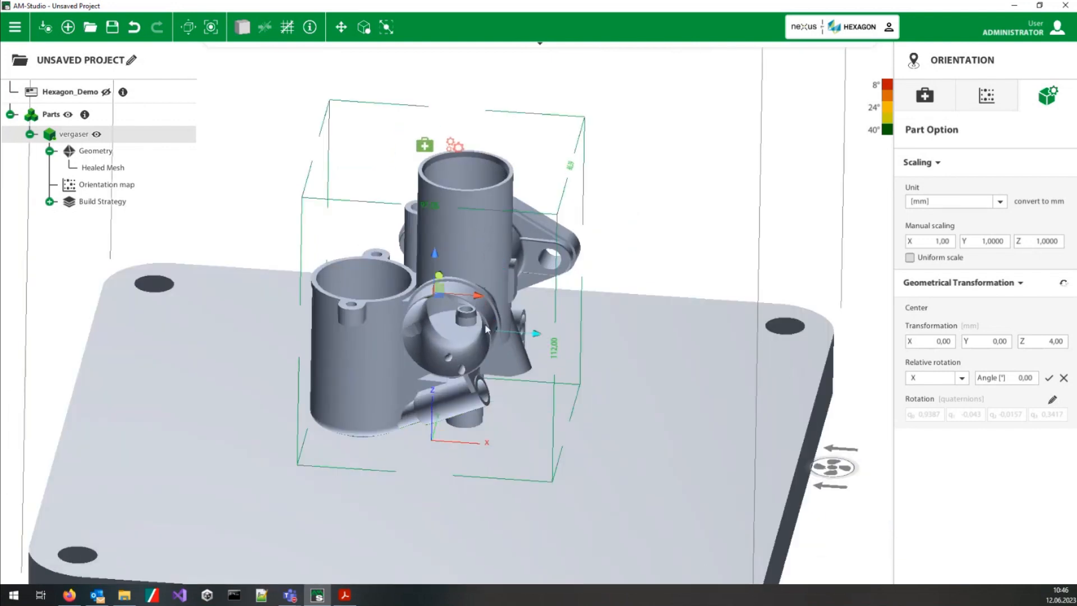
middle_click_drag(383, 335, 422, 364)
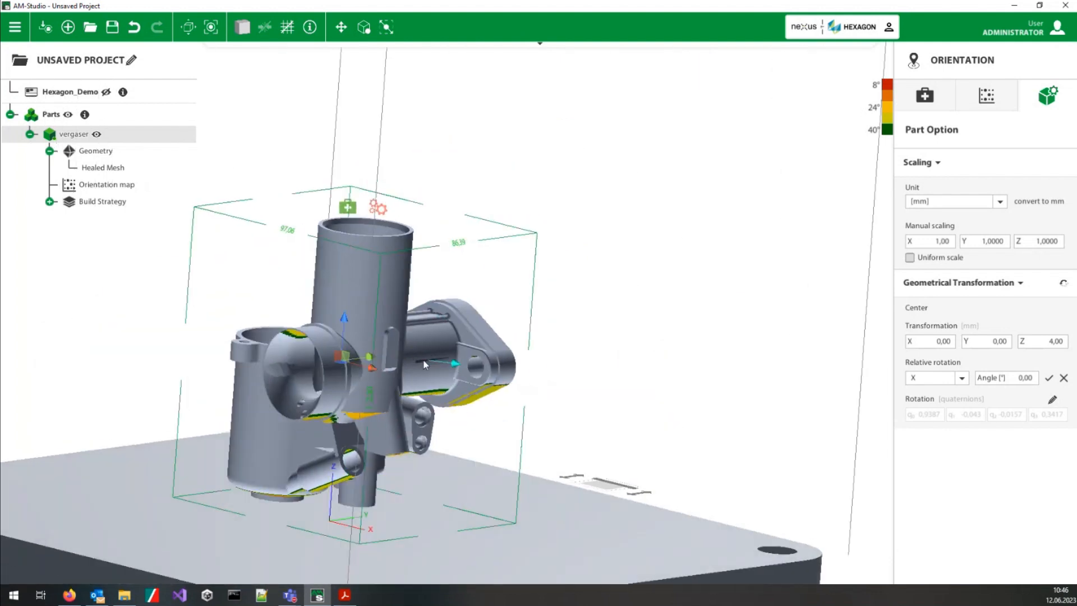
Step: Use the Alignment Tool on the mounting flange's face so that the flange points down towards the build platform
left_click(460, 369)
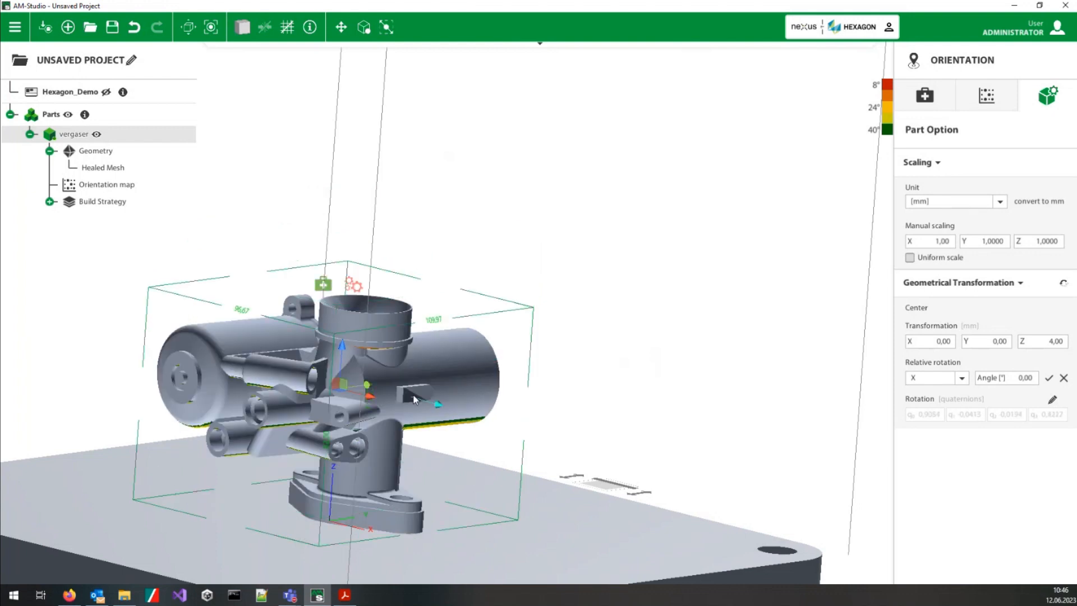
middle_click_drag(418, 372, 425, 496)
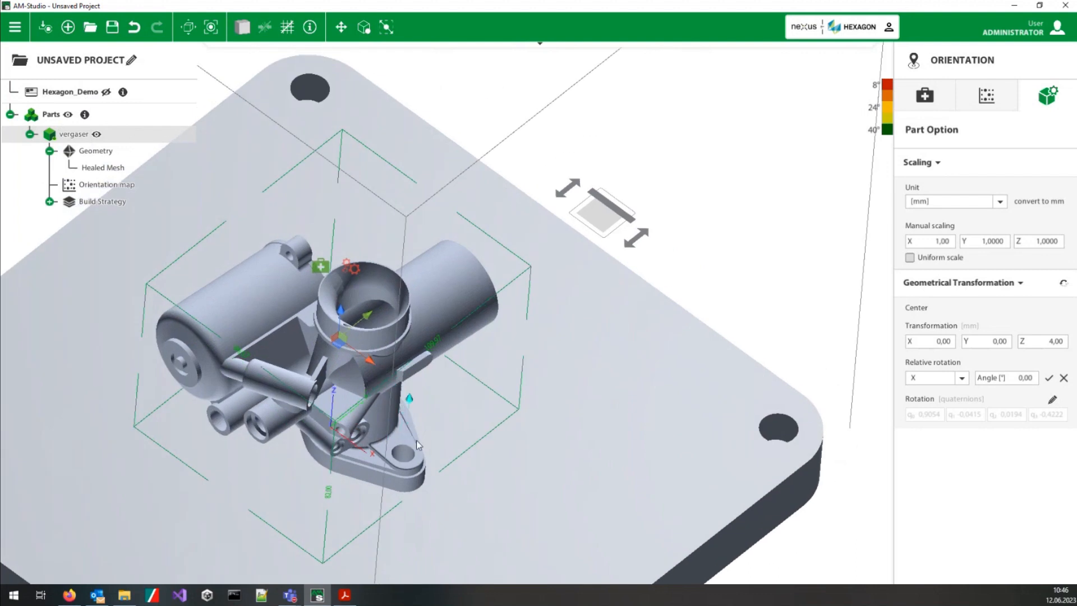
middle_click_drag(386, 446, 500, 387)
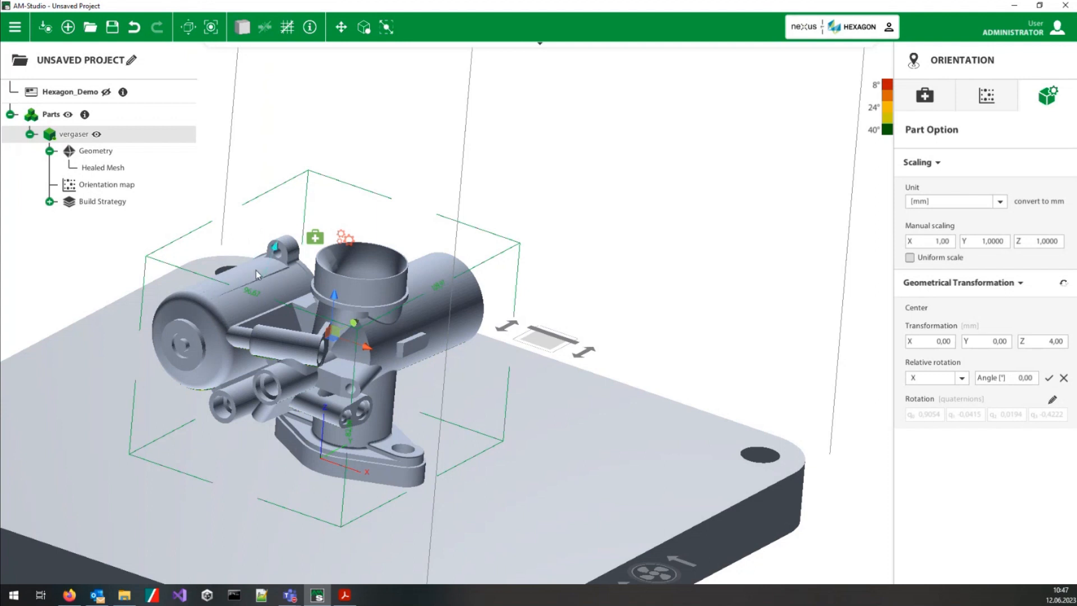
Step: Open a View Cut through the vergaser part and tilt the cutting plane to inspect its internal channels
right_click(444, 307)
mouse_move(500, 351)
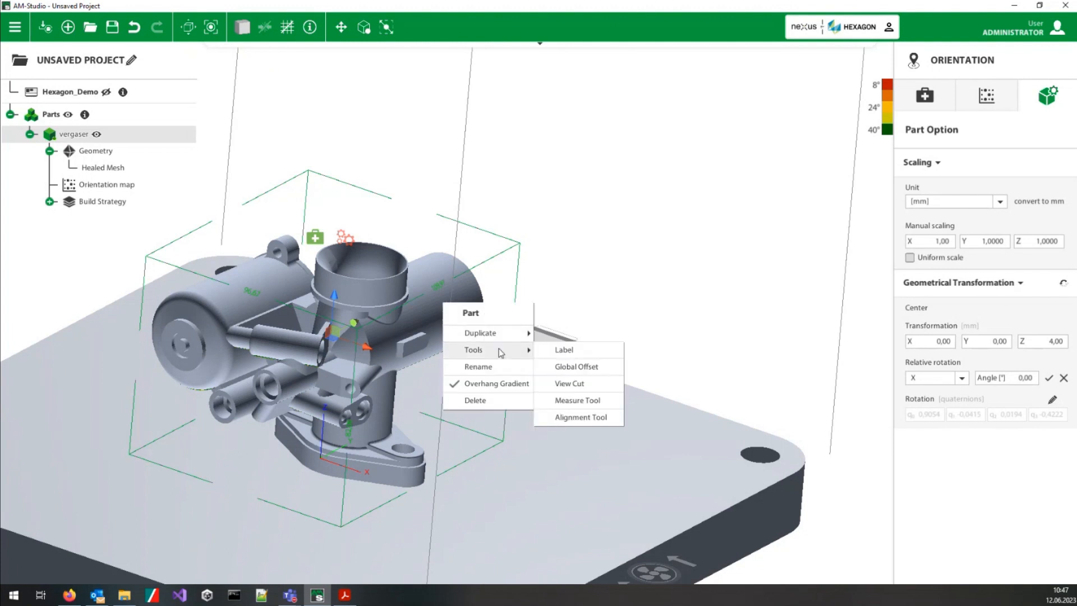
left_click(568, 383)
left_click_drag(332, 323, 395, 537)
middle_click_drag(361, 382, 362, 312)
scroll(361, 312, "up", 2)
scroll(361, 310, "up", 3)
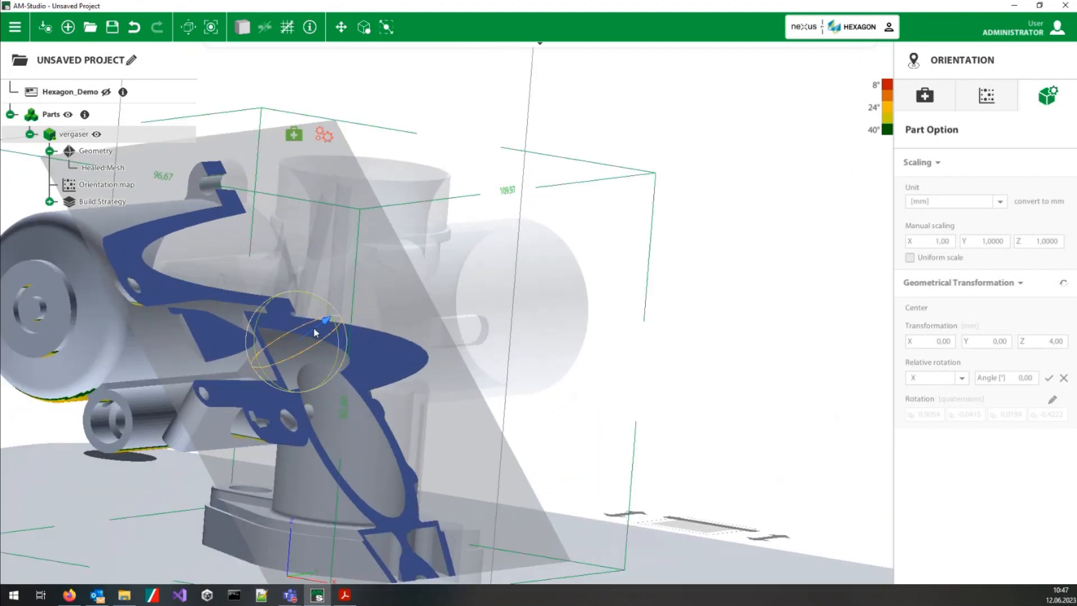
left_click_drag(312, 336, 386, 335)
scroll(444, 295, "down", 5)
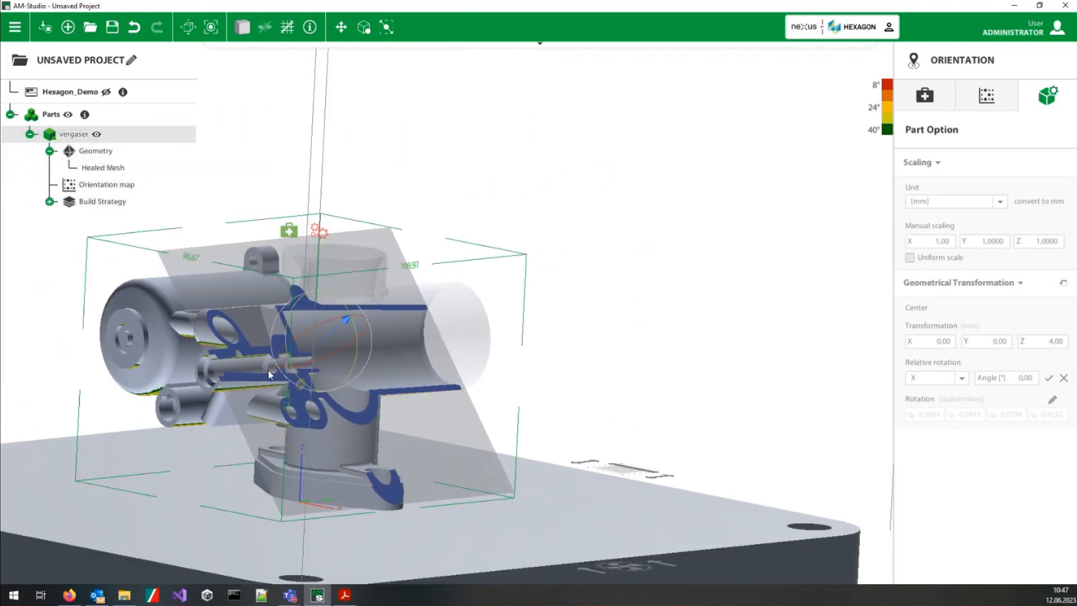
Step: Cycle the cutting plane through its preset directions, including a horizontal cut, and leave the View Cut
key("c")
key("c")
key("c")
key("c")
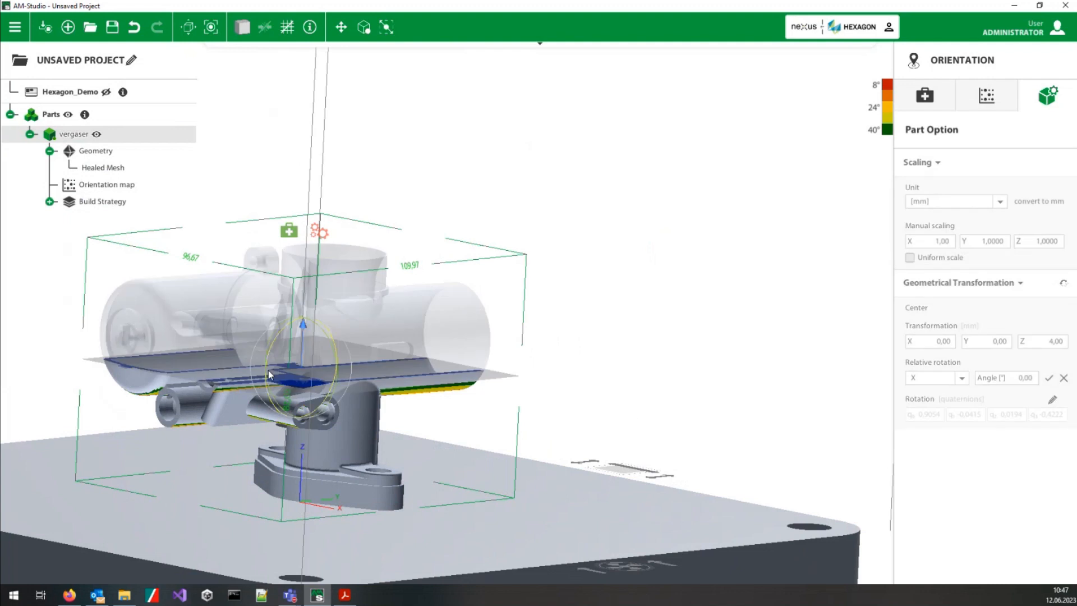
key("c")
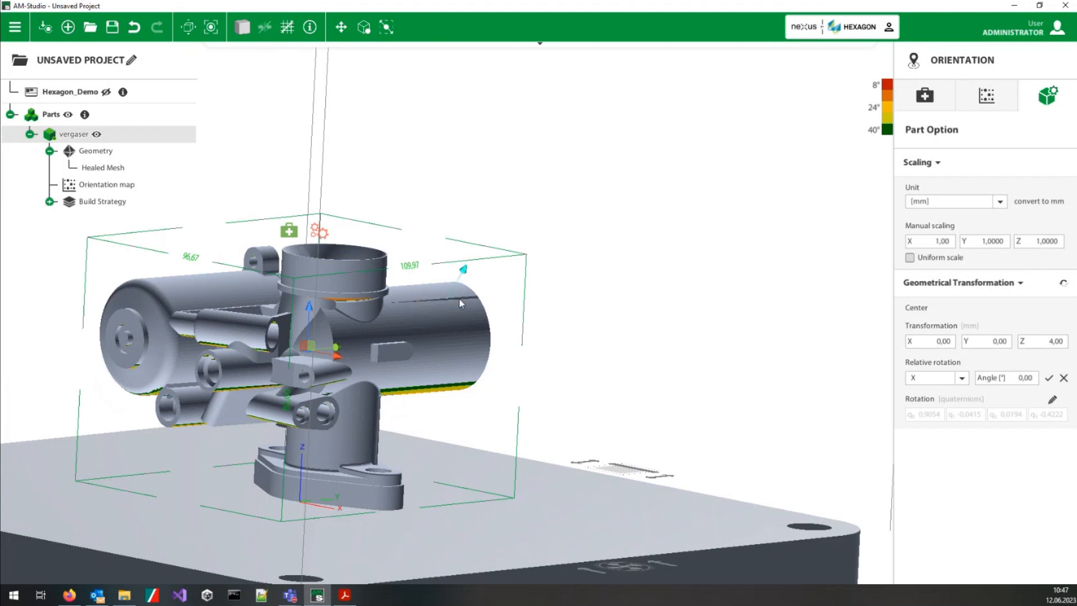
Step: Measure the distance across the round raised disc on the closed cylinder's end face with the Measure Tool
right_click(453, 333)
mouse_move(527, 387)
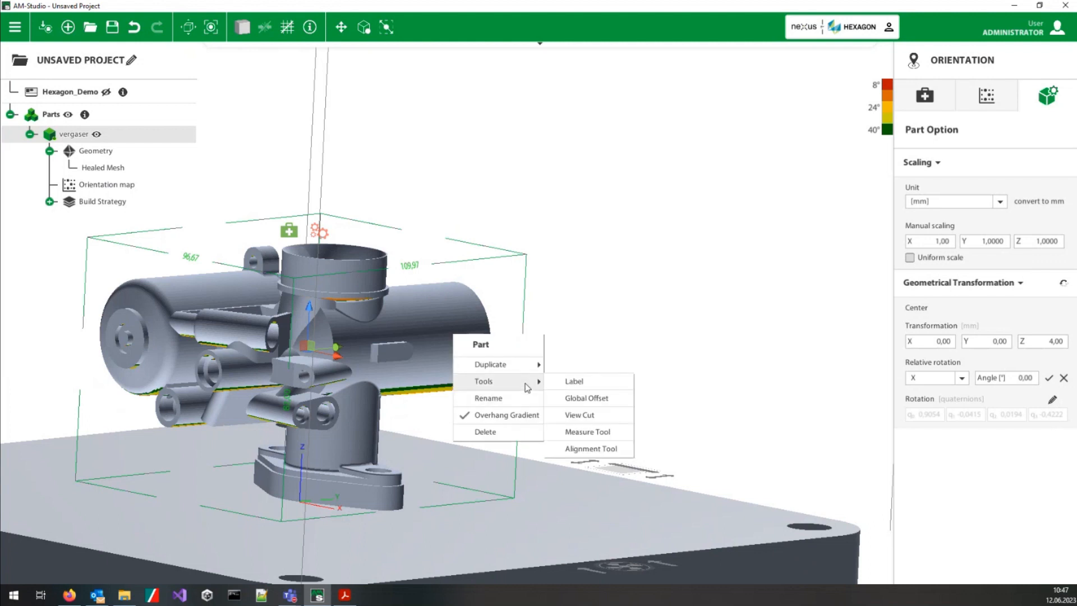
left_click(592, 434)
middle_click_drag(221, 379, 292, 388)
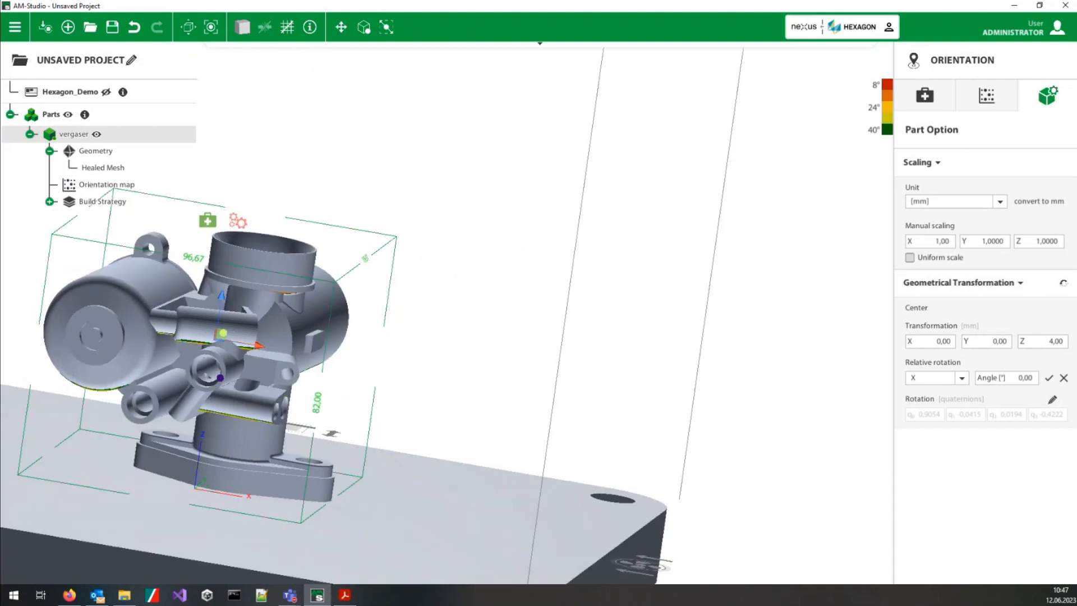
scroll(230, 382, "up", 10)
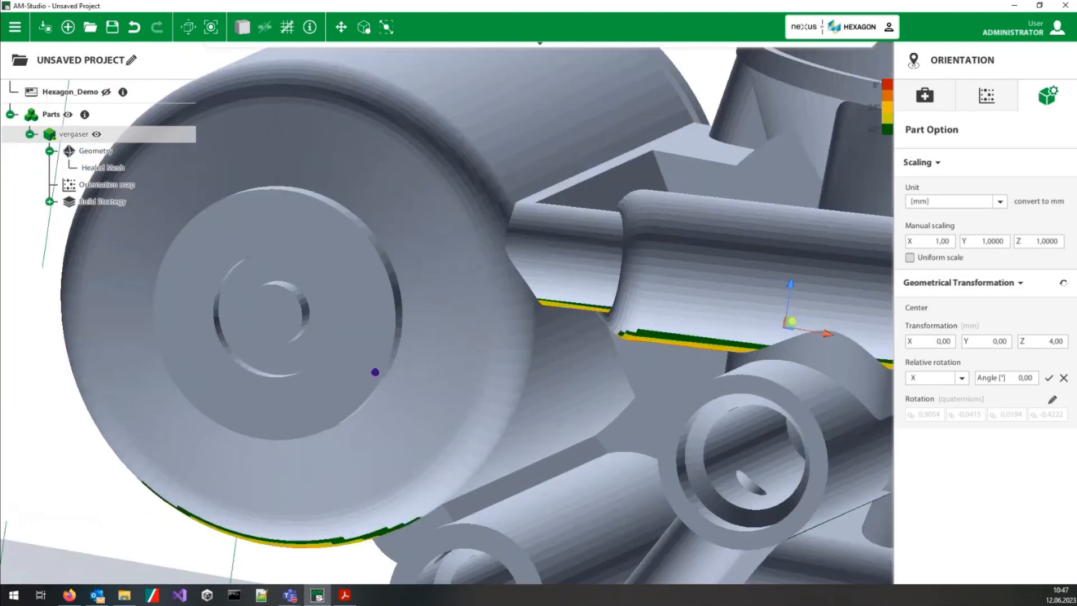
scroll(375, 372, "up", 2)
mouse_move(290, 299)
middle_mouse_down()
mouse_move(397, 264)
mouse_move(366, 276)
middle_mouse_up()
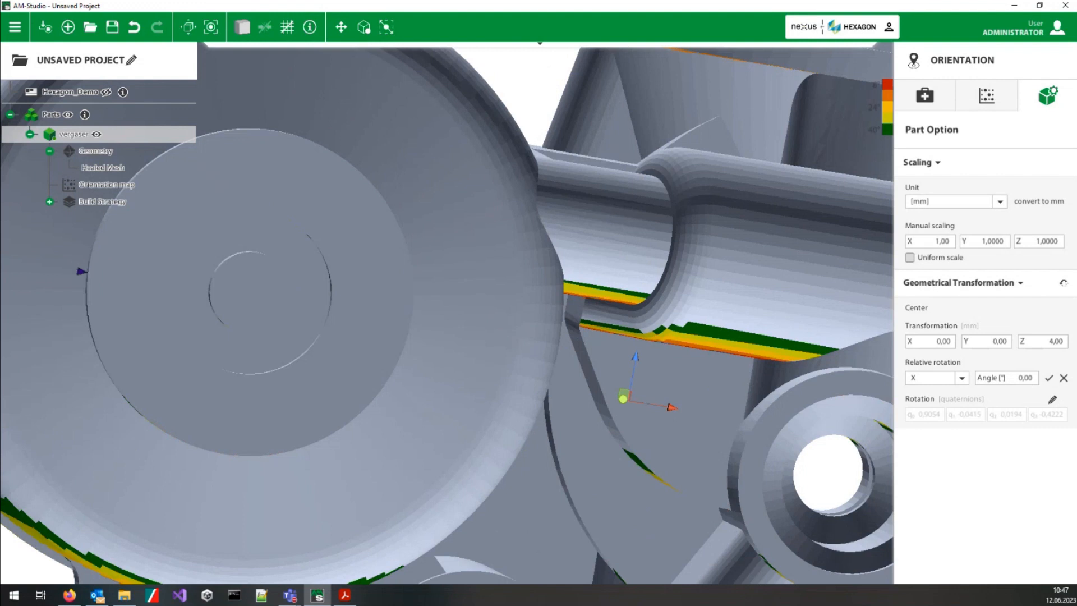
left_click(87, 274)
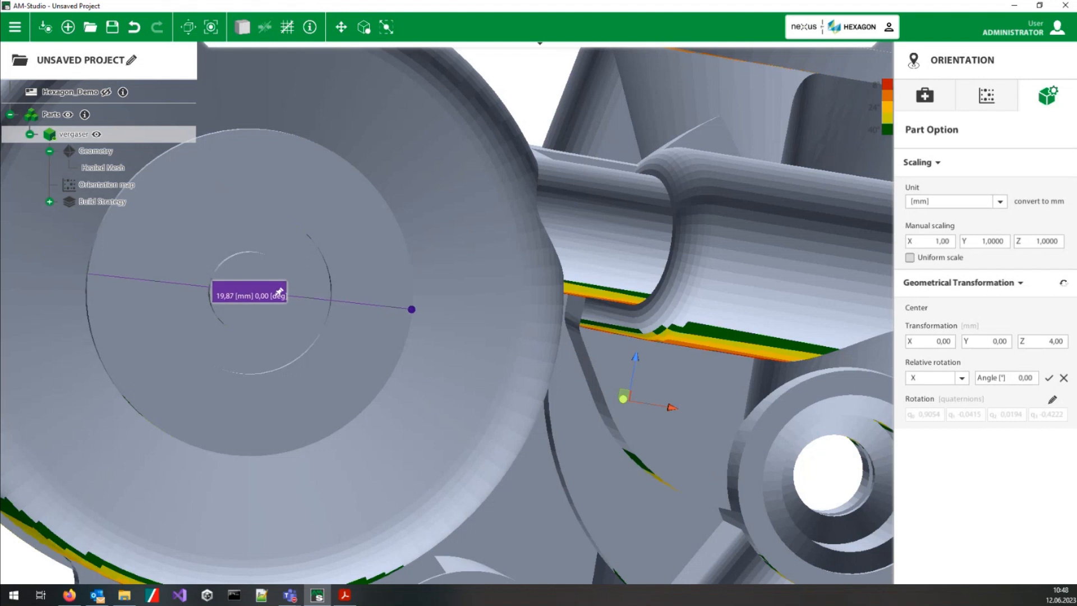
mouse_move(366, 287)
middle_mouse_down()
mouse_move(270, 409)
mouse_move(249, 416)
middle_mouse_up()
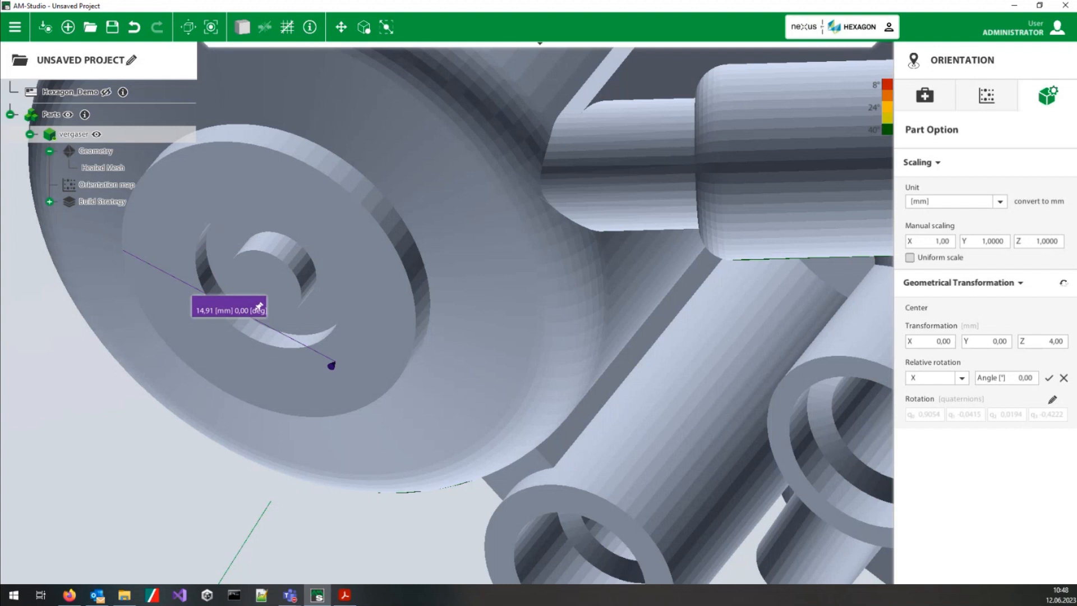
key("Escape")
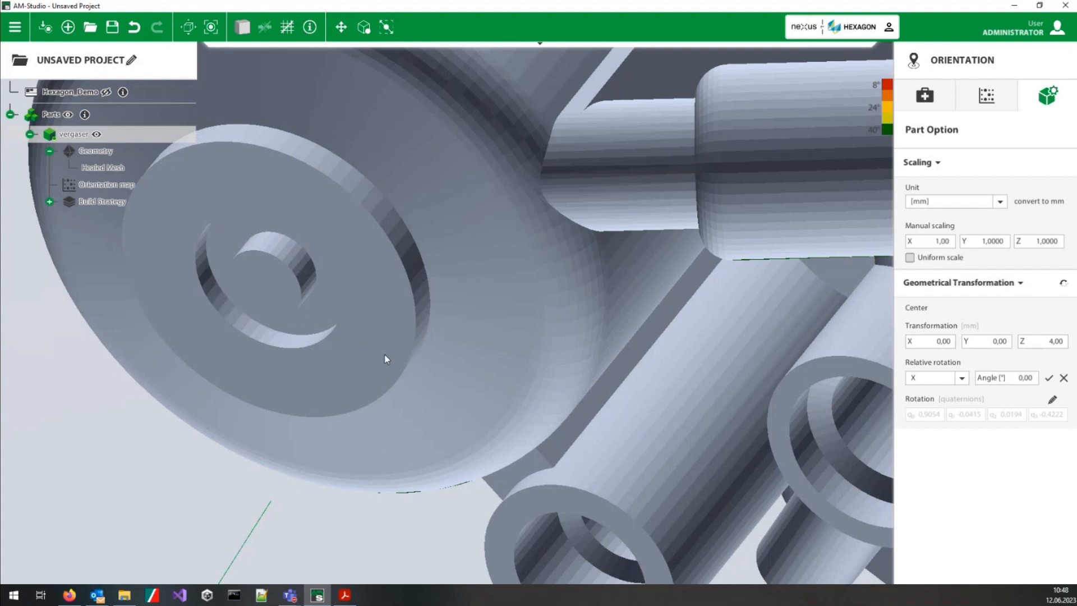
Step: Apply a global offset of 0,1 mm to the vergaser part
scroll(385, 359, "down", 8)
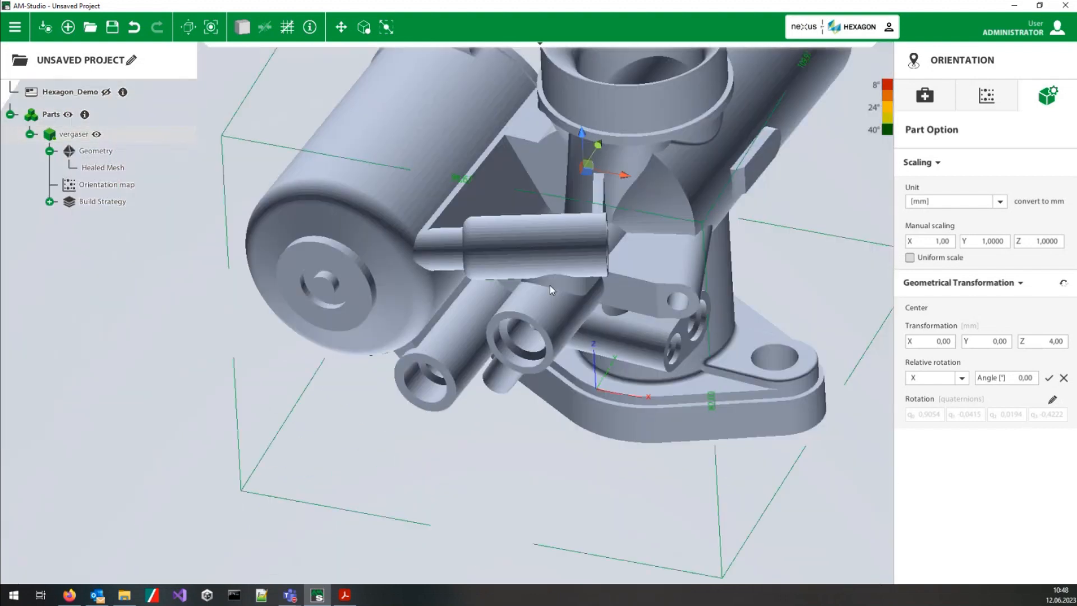
scroll(550, 285, "down", 2)
right_click(420, 249)
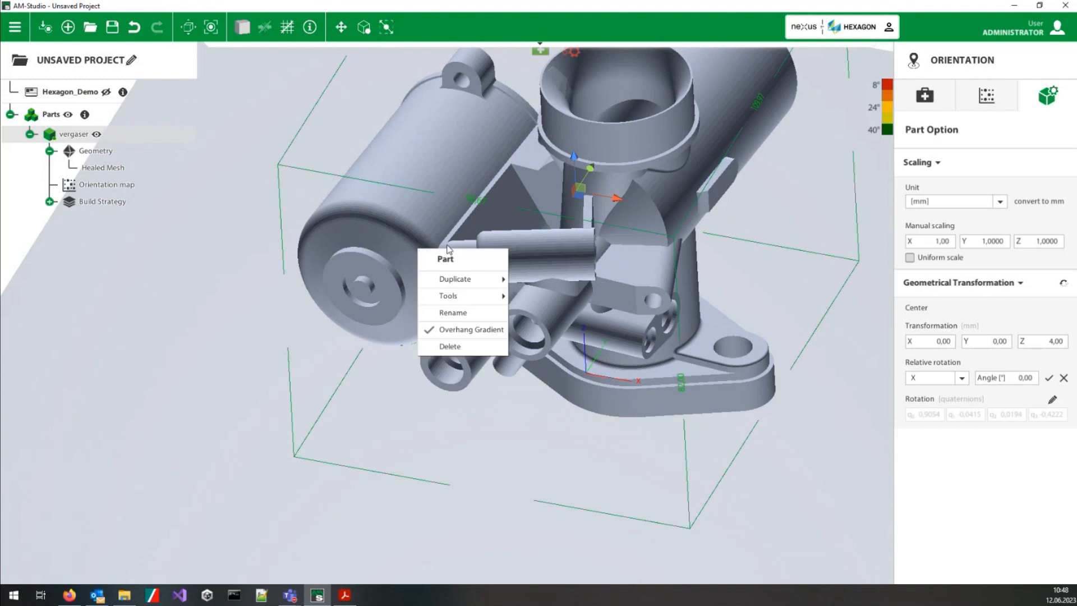
mouse_move(460, 296)
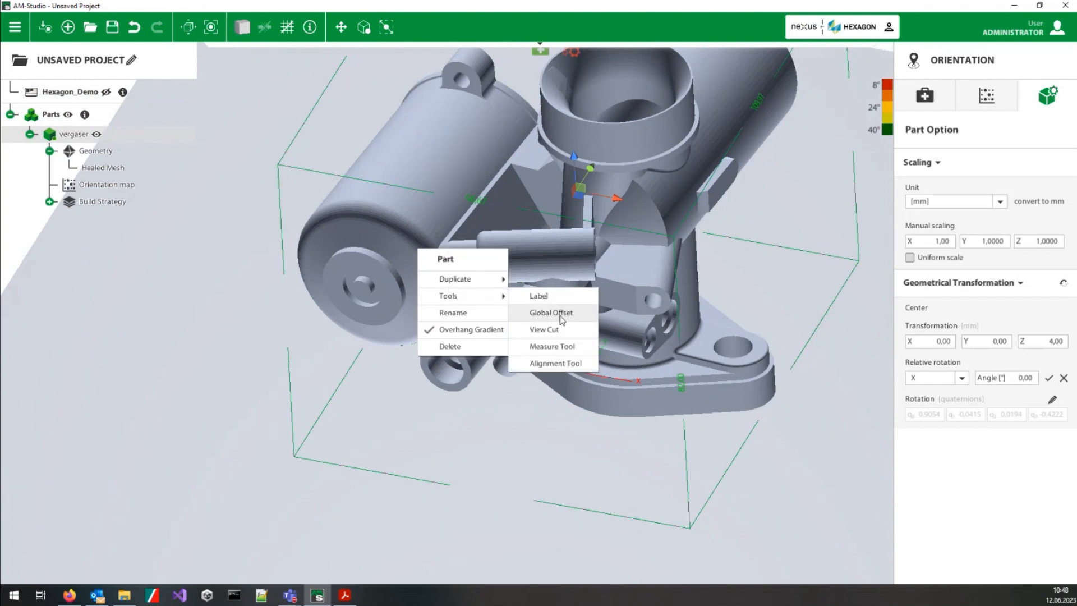
left_click(562, 320)
left_click(526, 307)
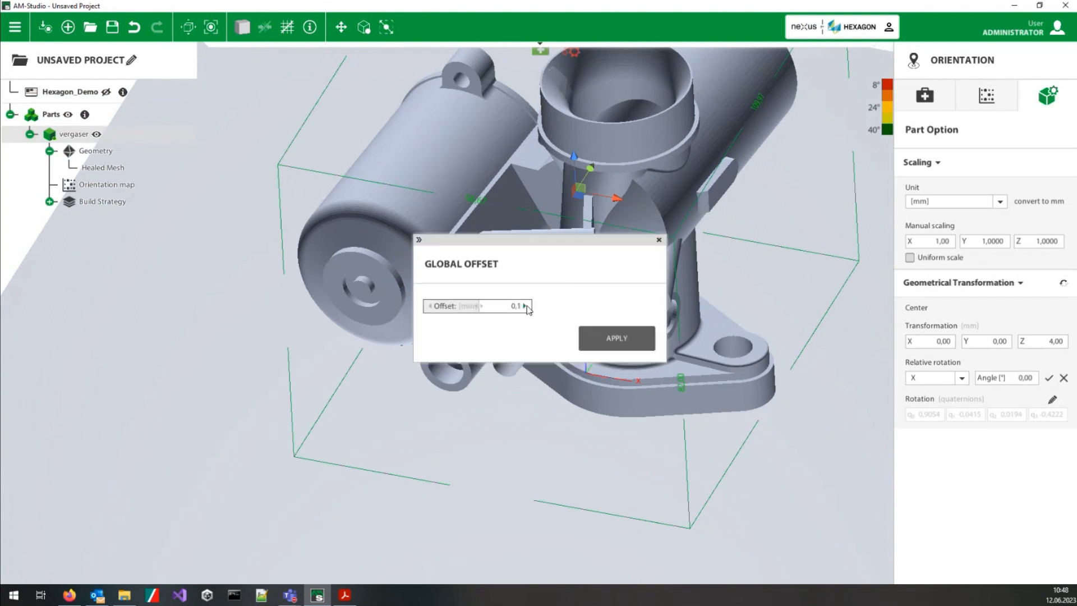
left_click_drag(532, 249, 187, 372)
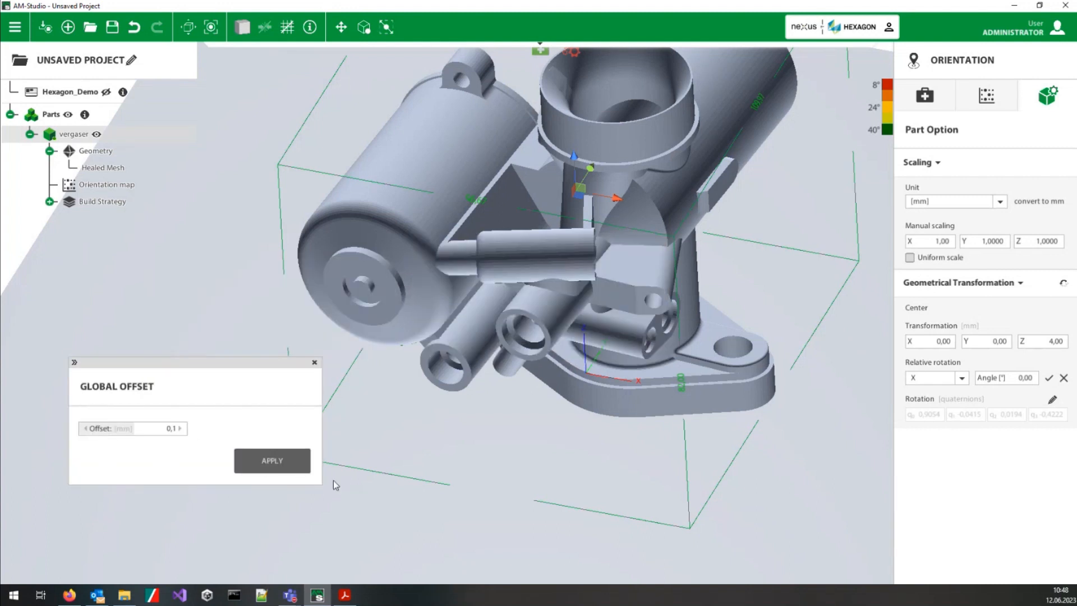
left_click(296, 472)
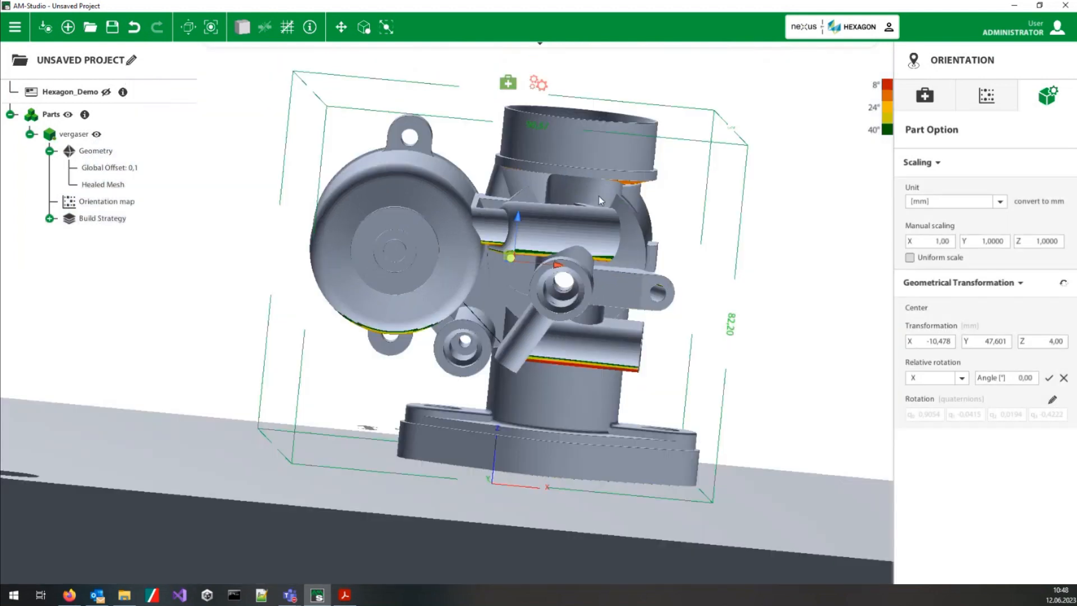
Step: Examine the offset vergaser part's tube ends, flange and underside from several angles
middle_click_drag(599, 197, 523, 301)
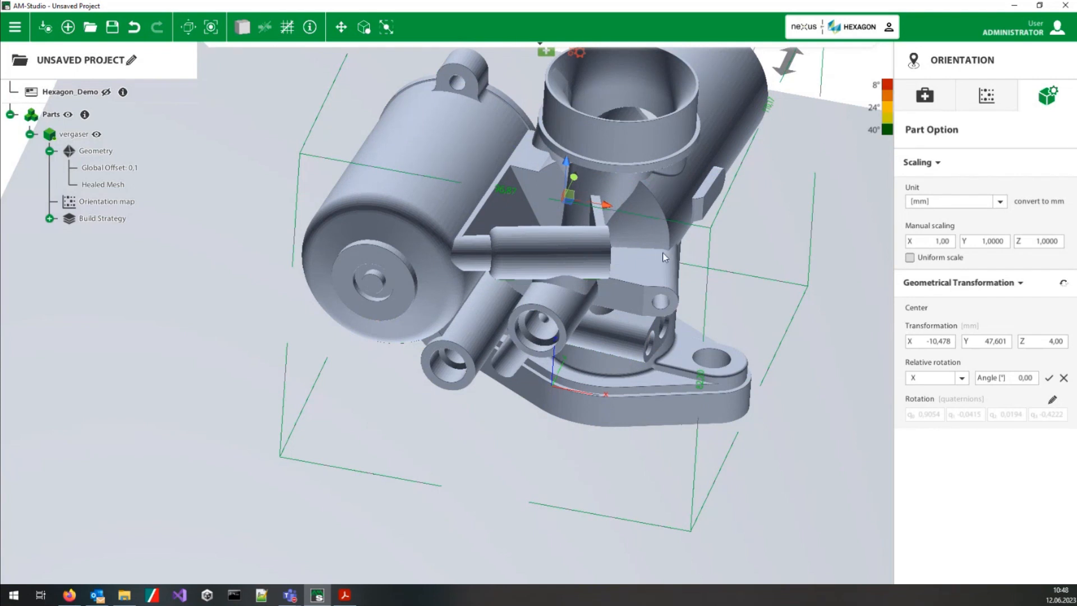
scroll(548, 288, "up", 3)
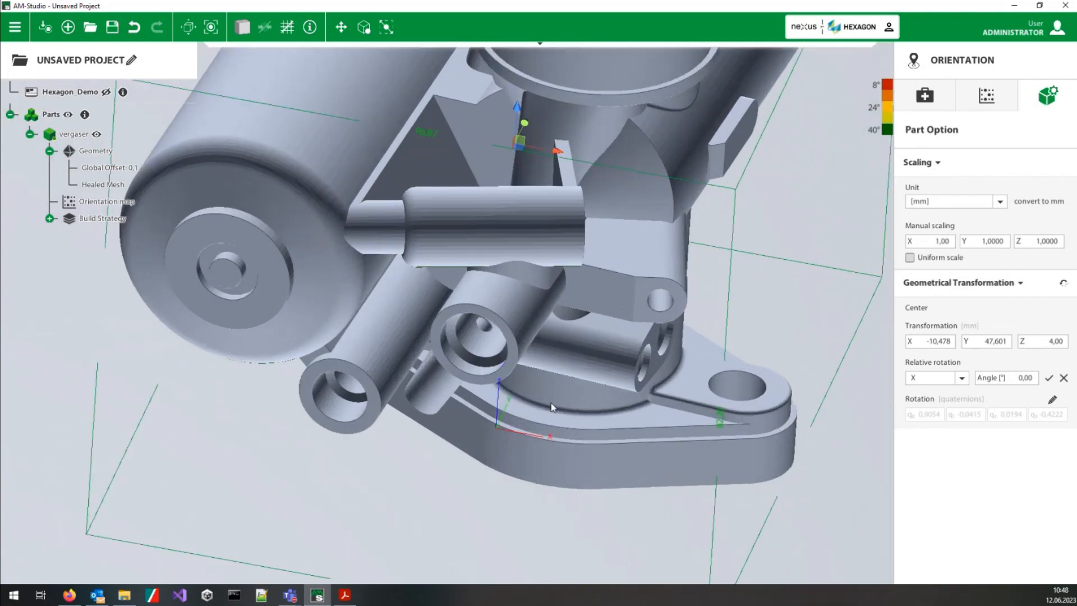
scroll(459, 362, "up", 6)
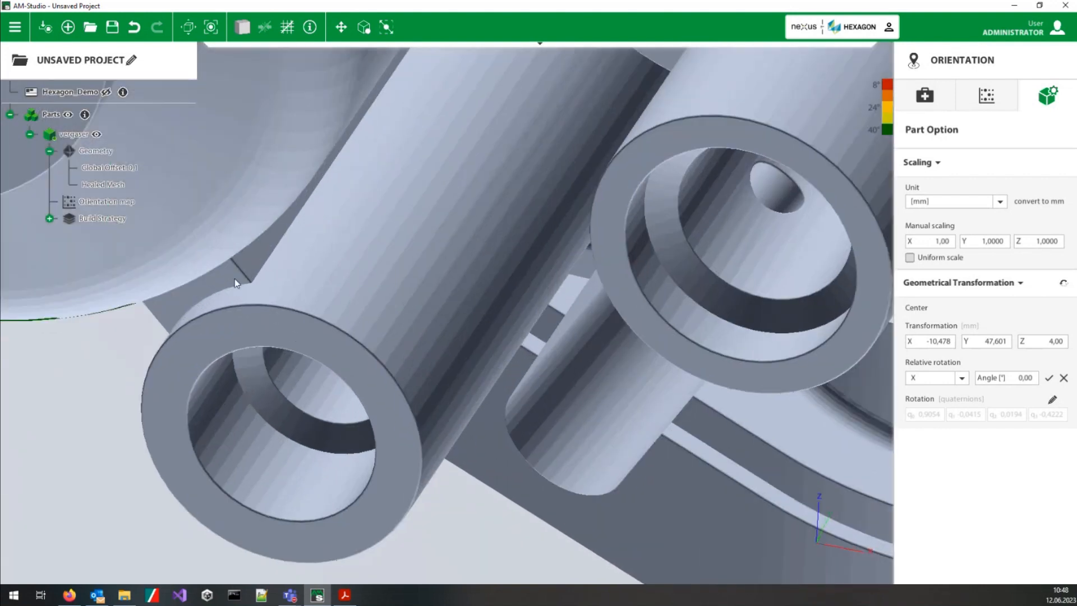
middle_click_drag(292, 331, 84, 324)
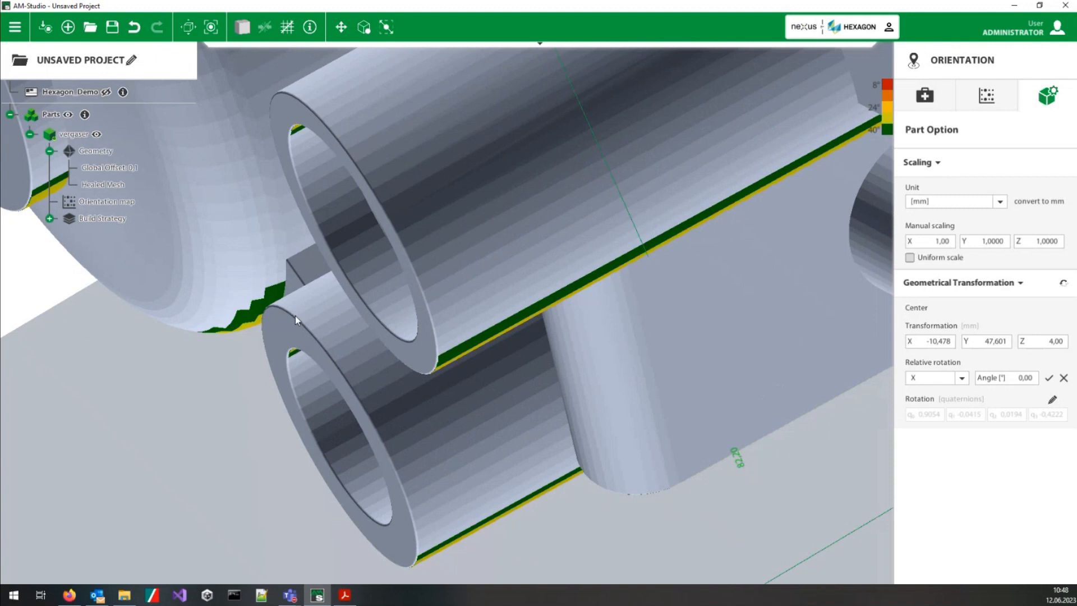
scroll(403, 318, "down", 8)
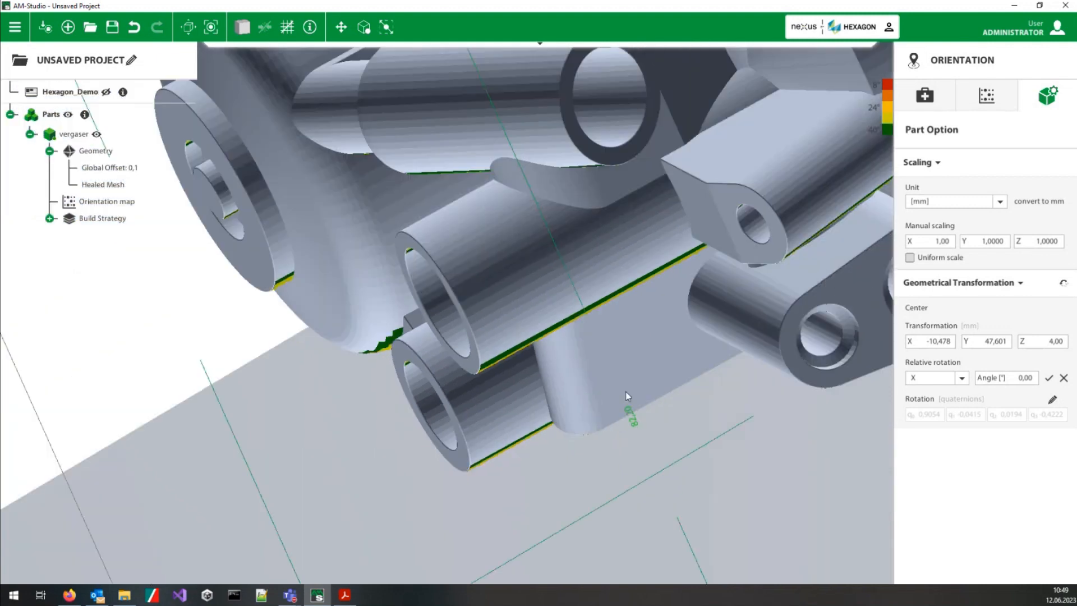
scroll(753, 345, "down", 3)
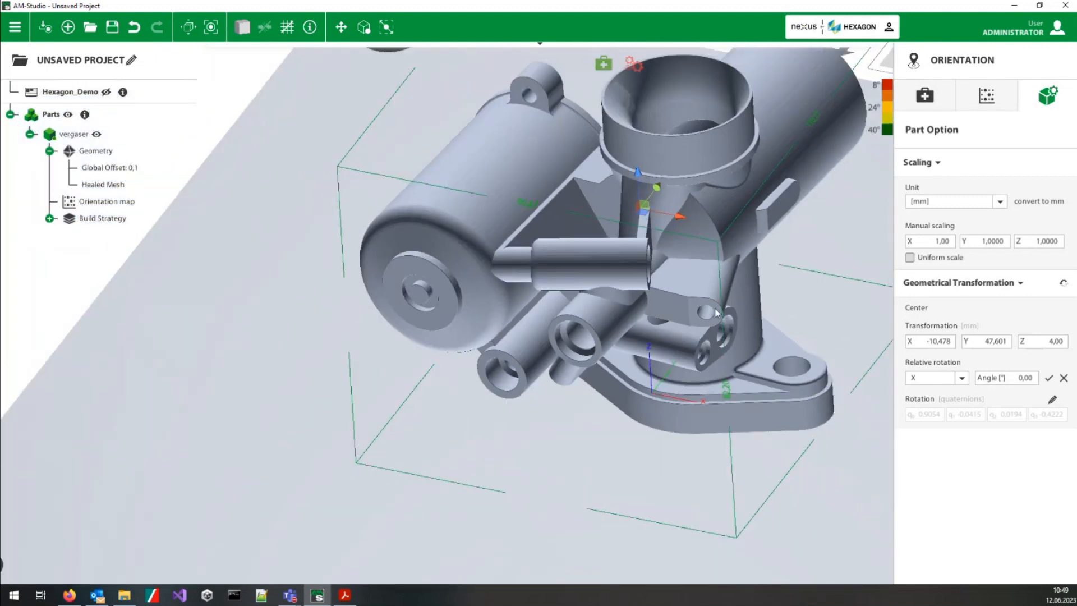
Step: Undo the global offset on the vergaser part
scroll(614, 294, "up", 5)
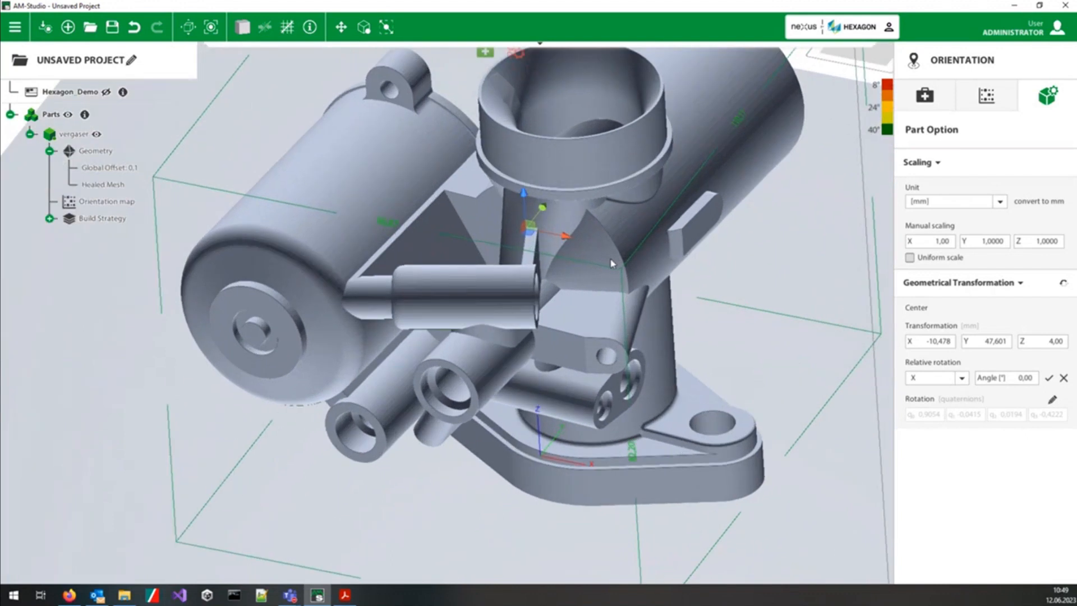
left_click(133, 28)
left_click(133, 28)
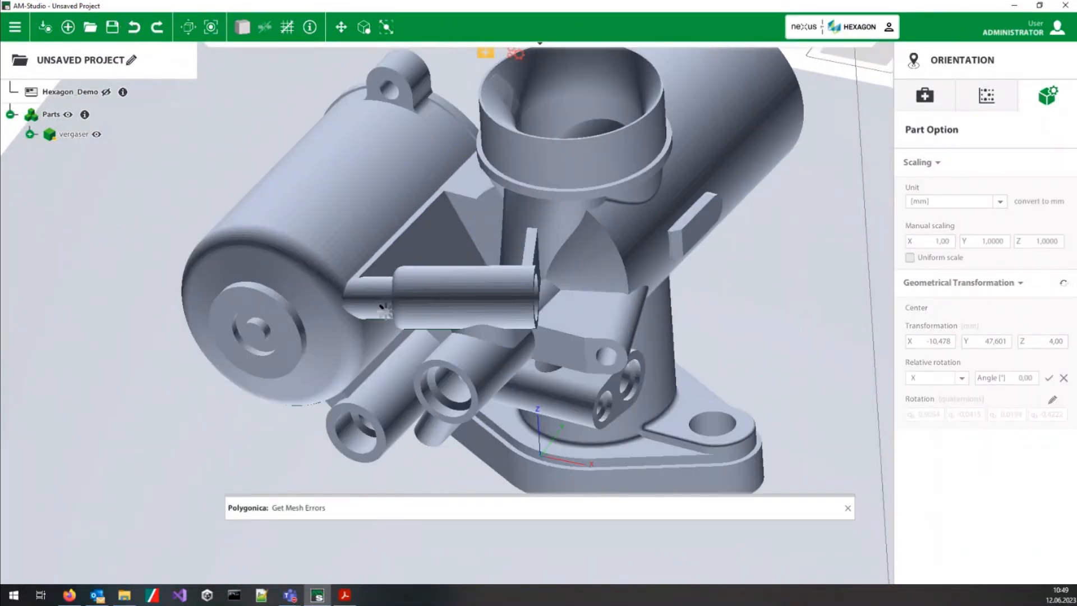
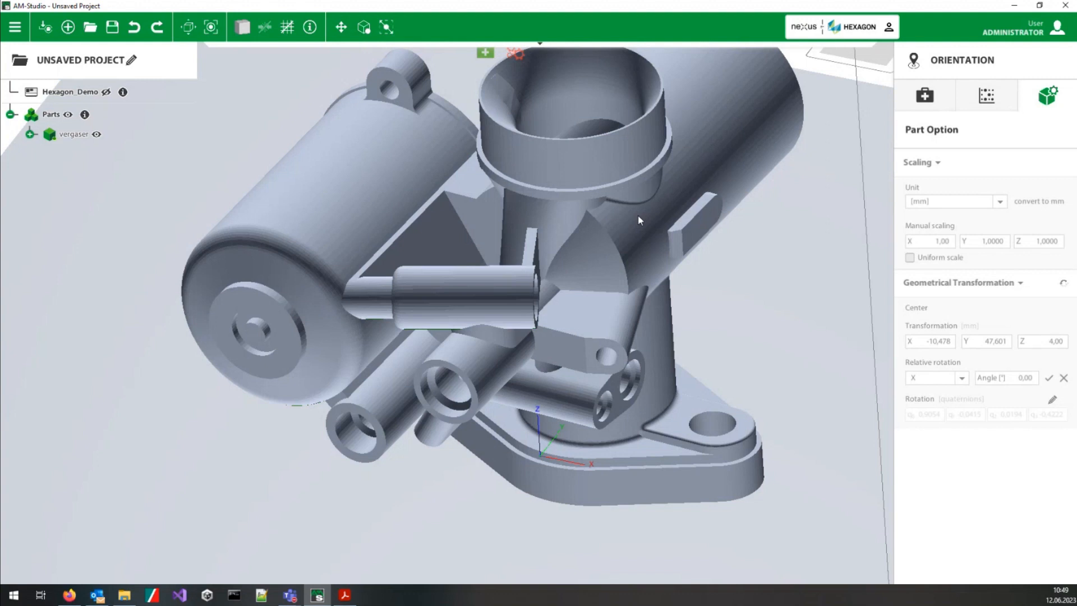
Step: Start a label on the vergaser part and place it on the raised disc of the closed cylinder's end face, above the centre ring
scroll(497, 265, "down", 5)
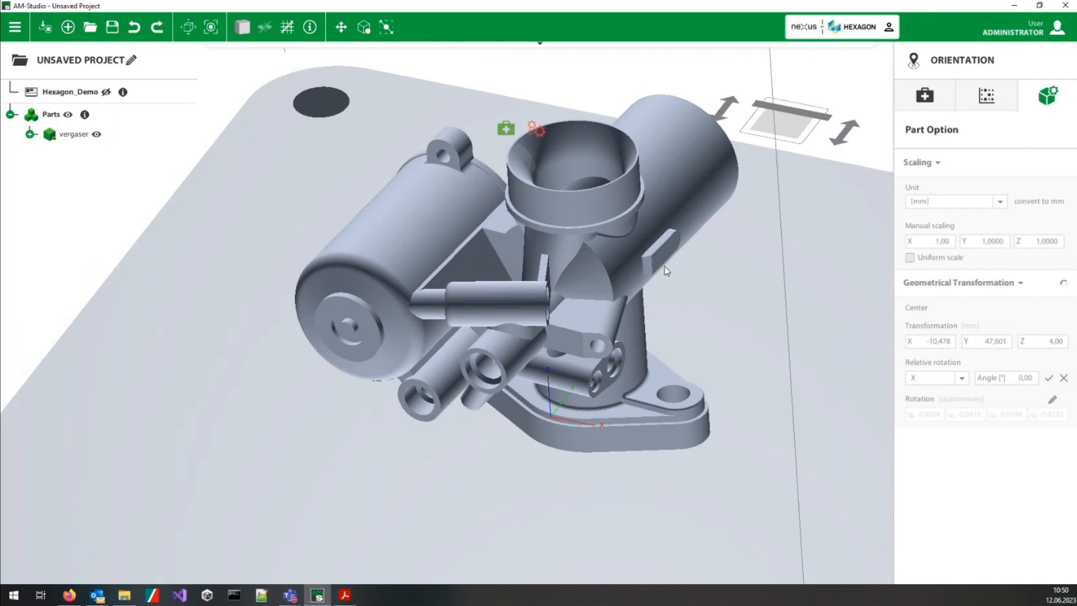
middle_click_drag(667, 271, 590, 302)
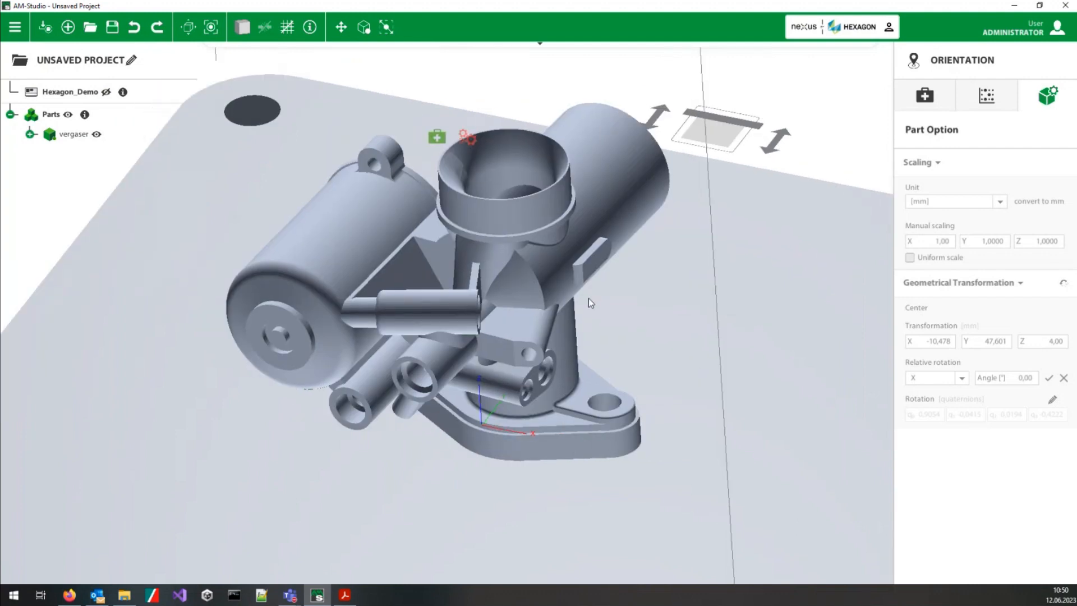
right_click(525, 308)
mouse_move(582, 356)
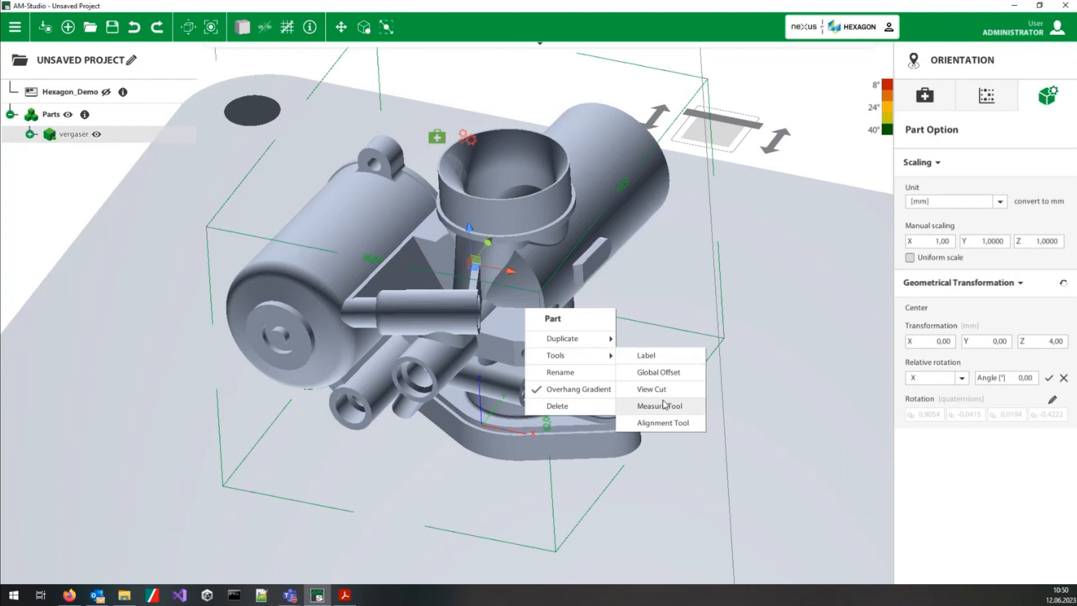
left_click(663, 357)
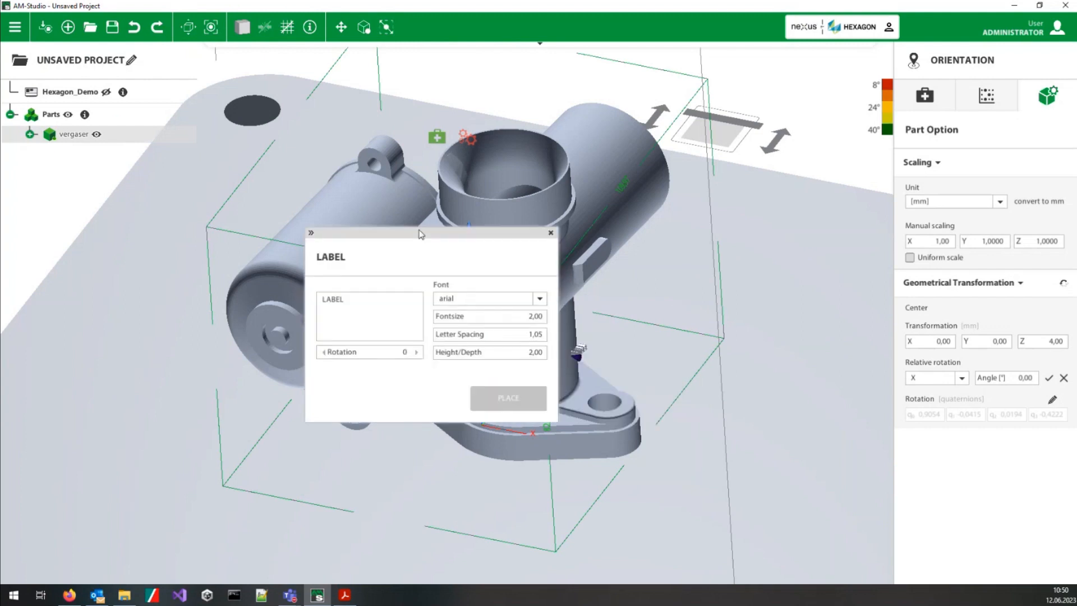
left_click_drag(421, 235, 339, 358)
scroll(339, 358, "up", 6)
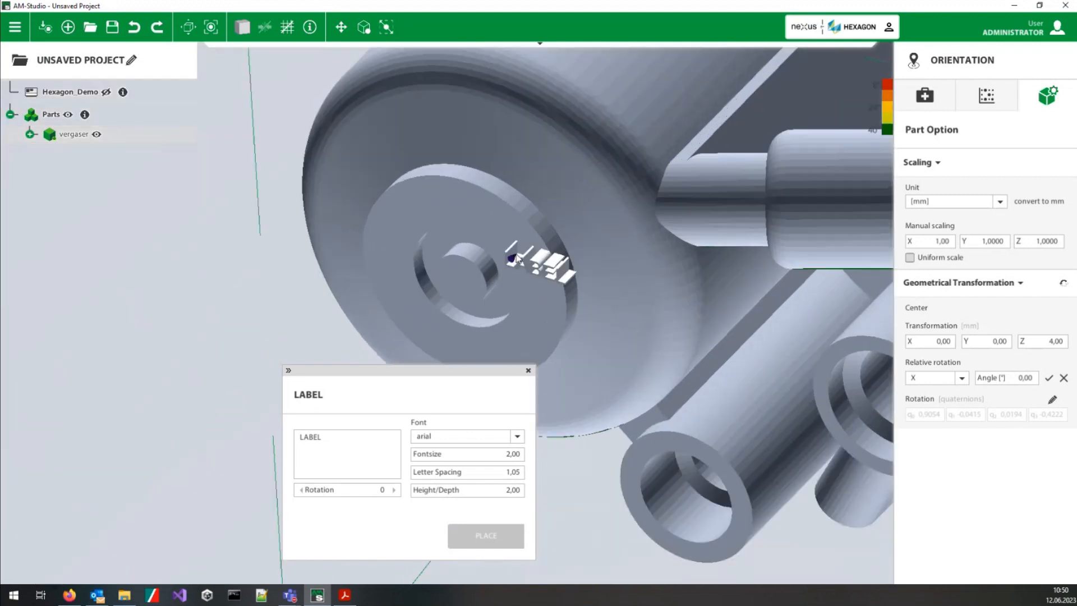
middle_click_drag(645, 193, 625, 115)
left_click(418, 223)
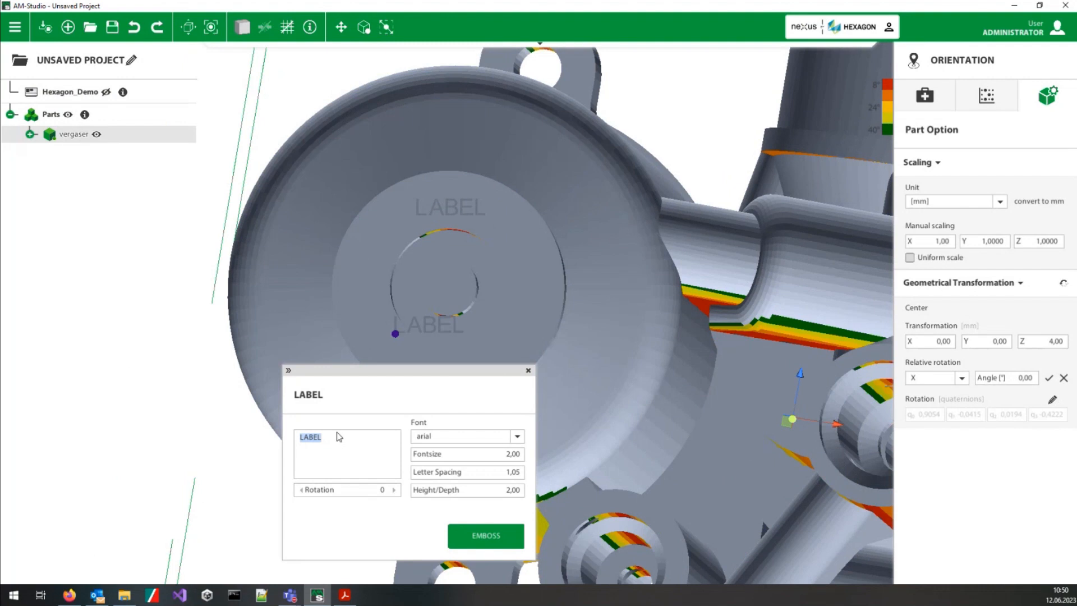
Step: Set the label text to Gugu with a height/depth of 0,5, emboss it on the disc and close the label tool
type("Gugu")
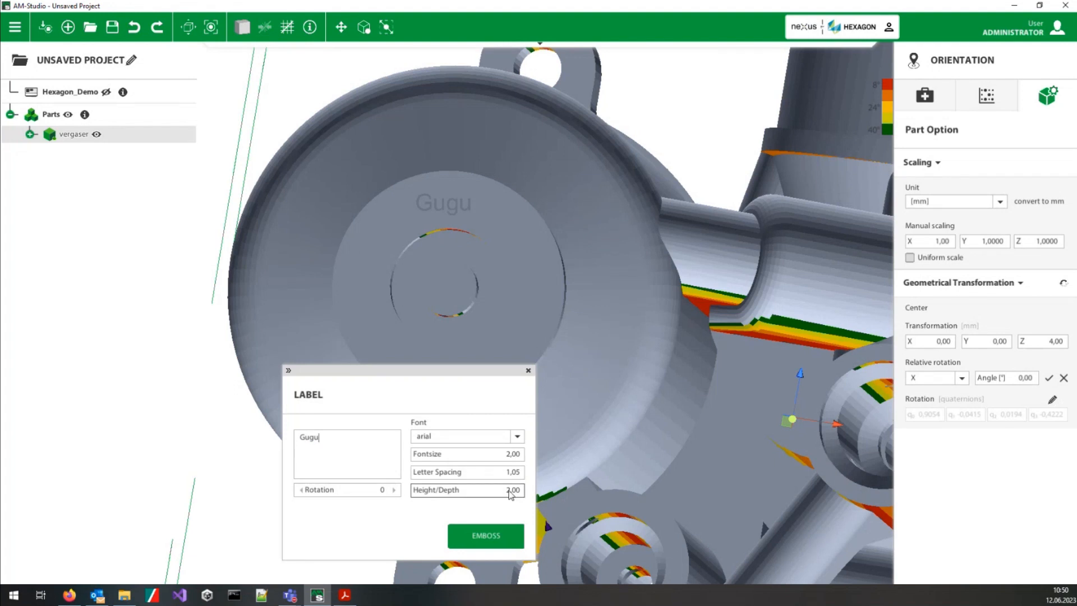
left_click(510, 491)
type("0,5")
left_click(484, 537)
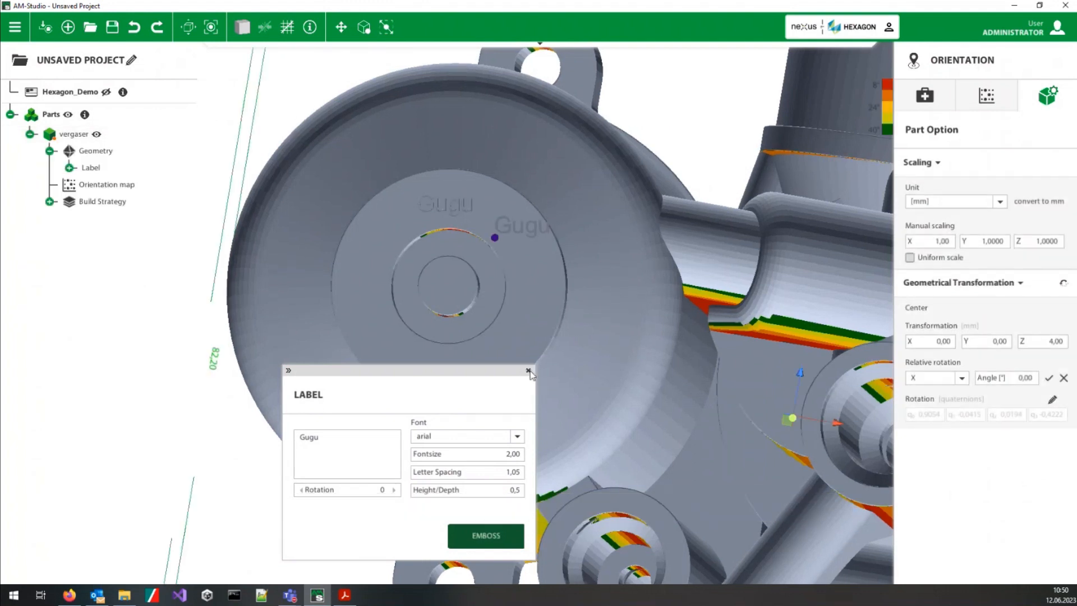
left_click(528, 370)
Step: Examine the embossed lettering on the cylinder's end disc up close and from several angles
scroll(450, 195, "up", 5)
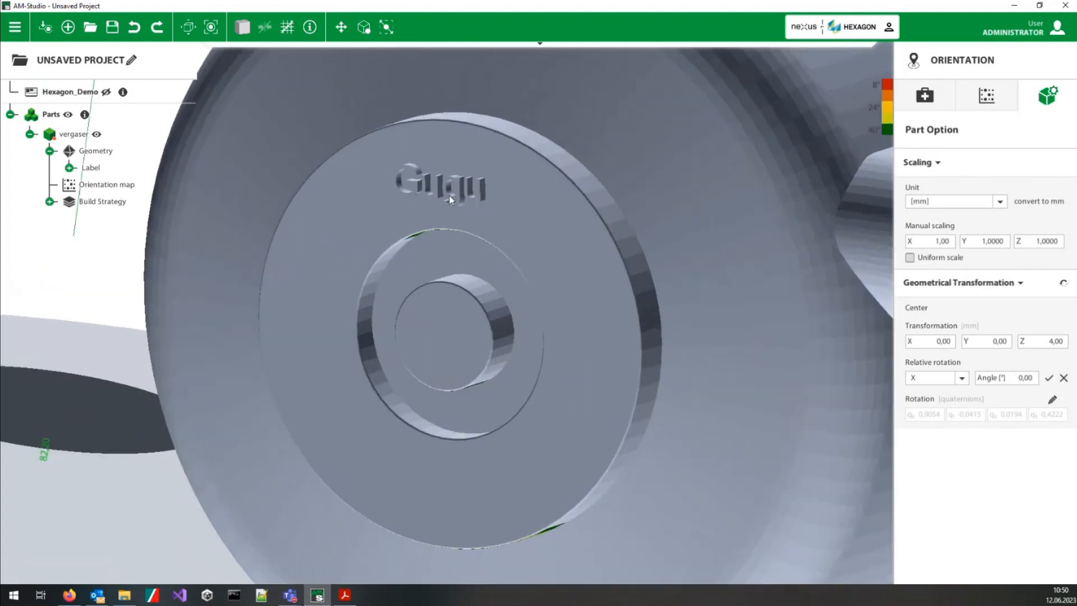
scroll(449, 196, "up", 3)
middle_click_drag(450, 195, 558, 185)
scroll(616, 384, "down", 6)
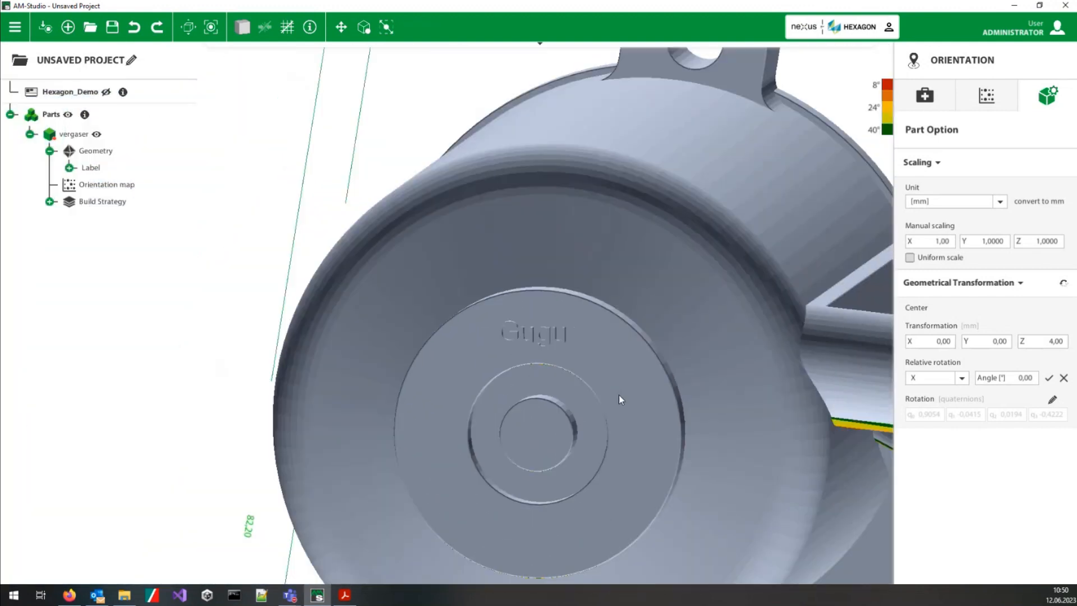
middle_click_drag(619, 395, 416, 348)
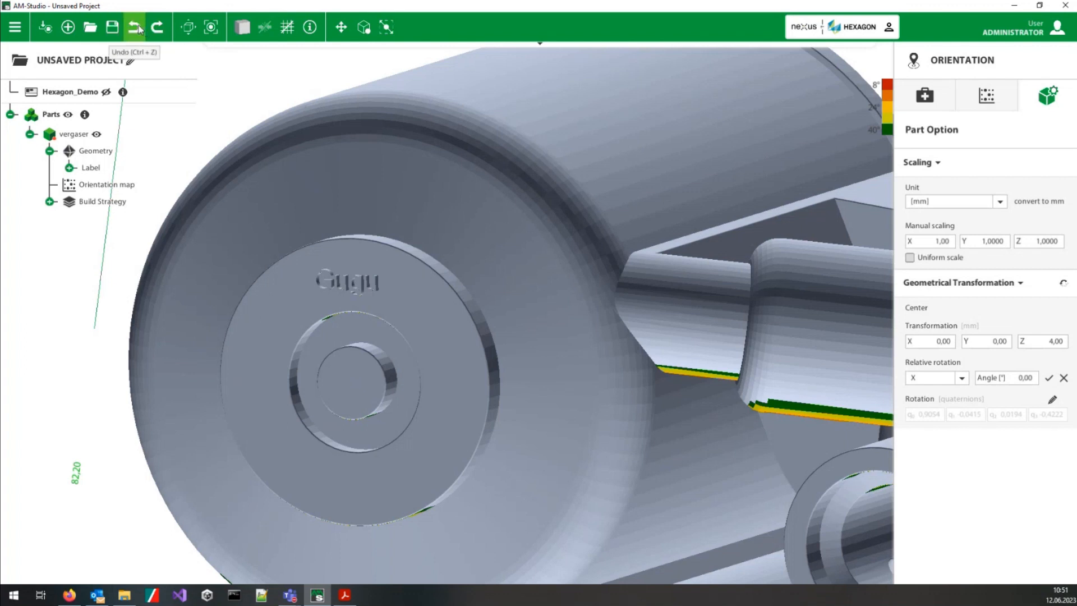
scroll(525, 324, "down", 5)
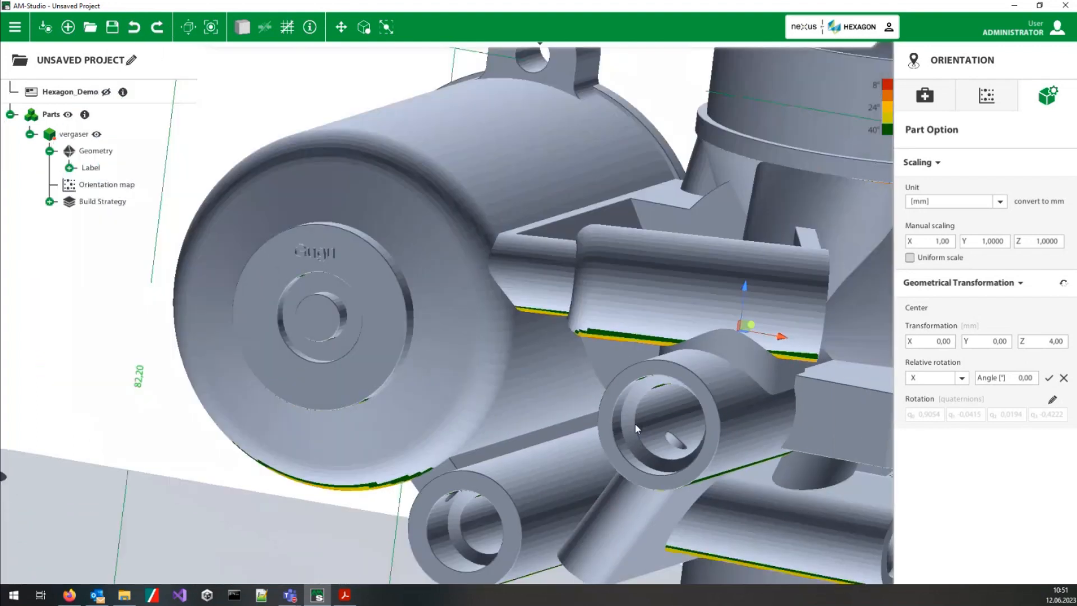
scroll(709, 389, "down", 5)
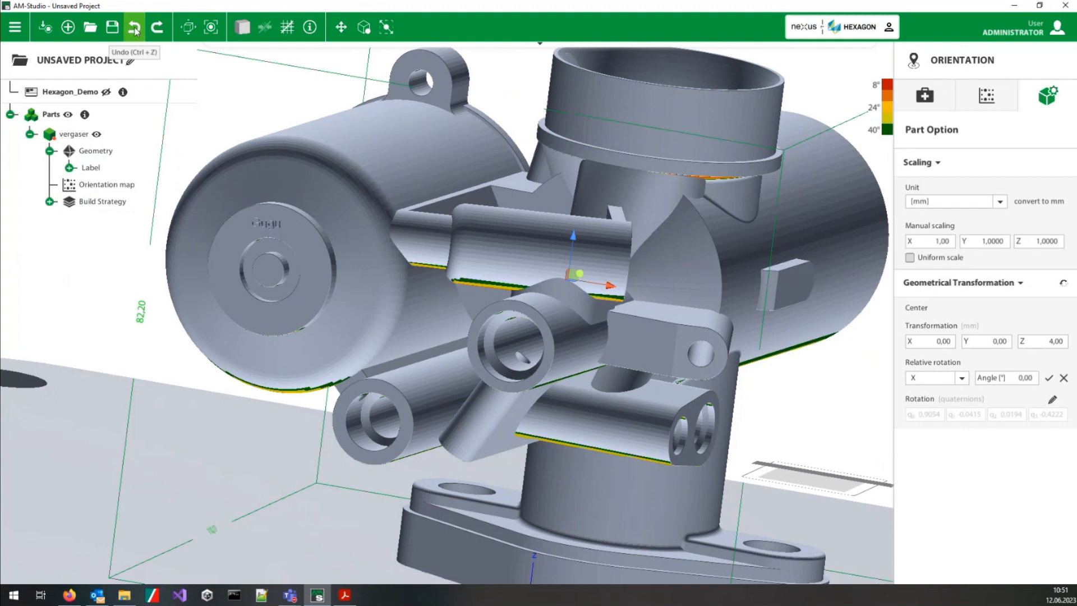
Step: Undo the embossed label on the vergaser part
left_click(134, 31)
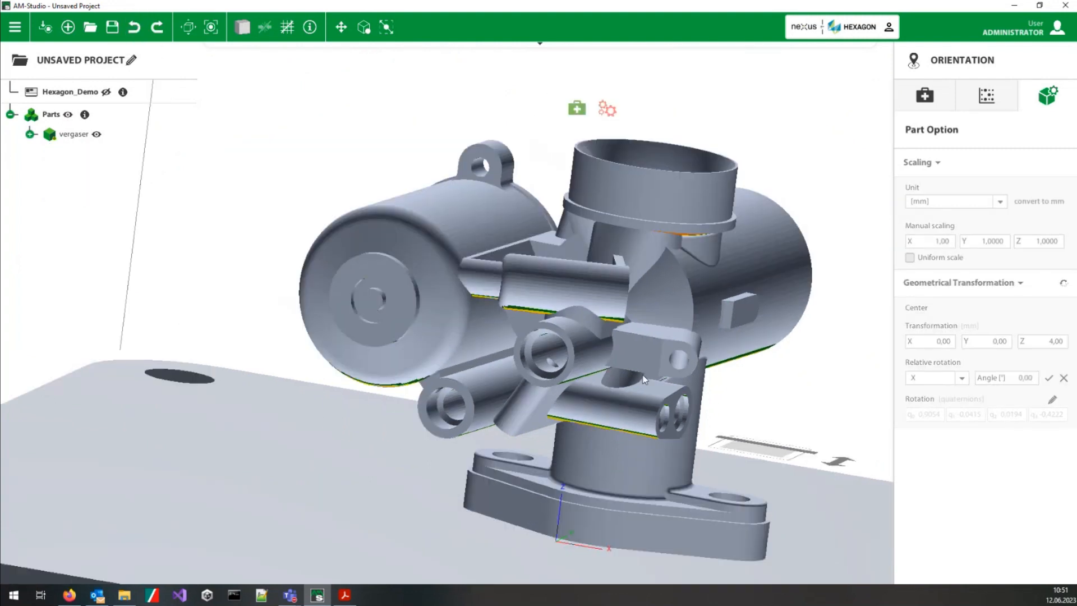
scroll(607, 379, "up", 5)
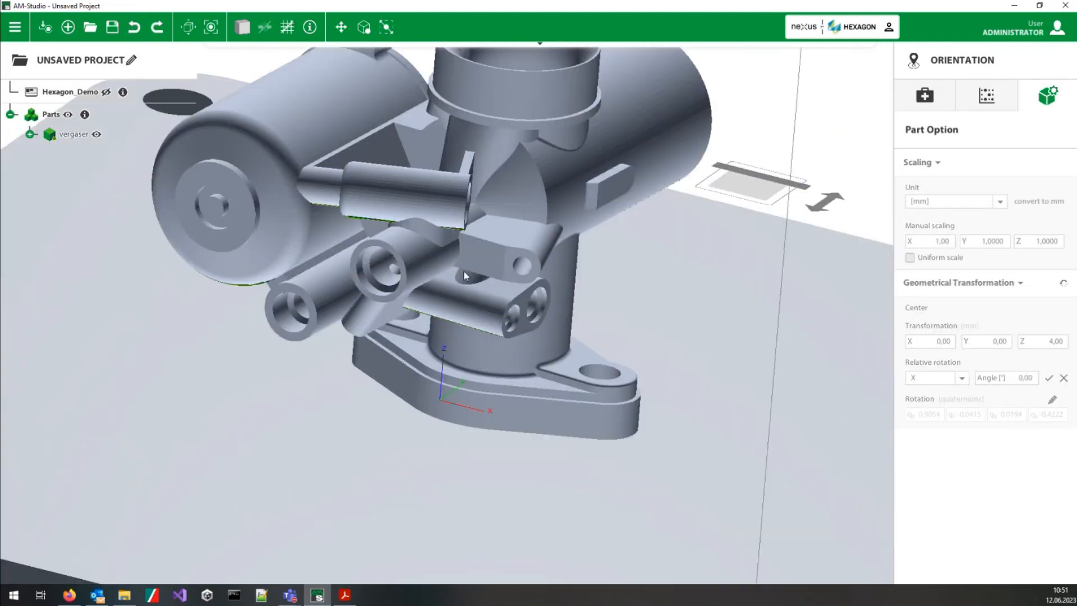
scroll(465, 275, "down", 5)
Step: Select the vergaser part, turn on uniform scaling and scale it by a factor of 2
left_click(502, 343)
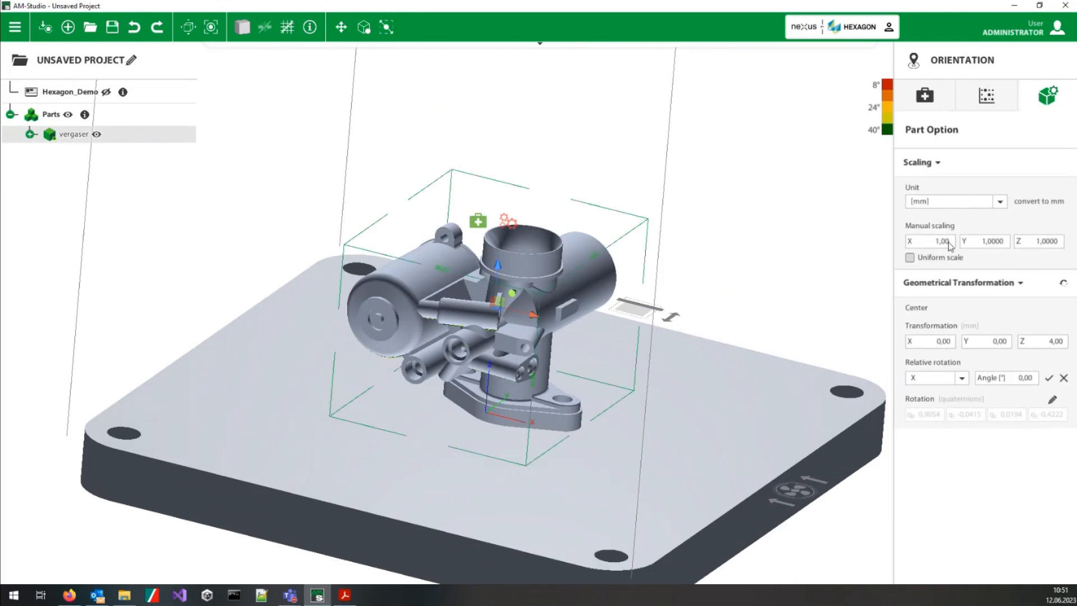
left_click(910, 258)
left_click(941, 243)
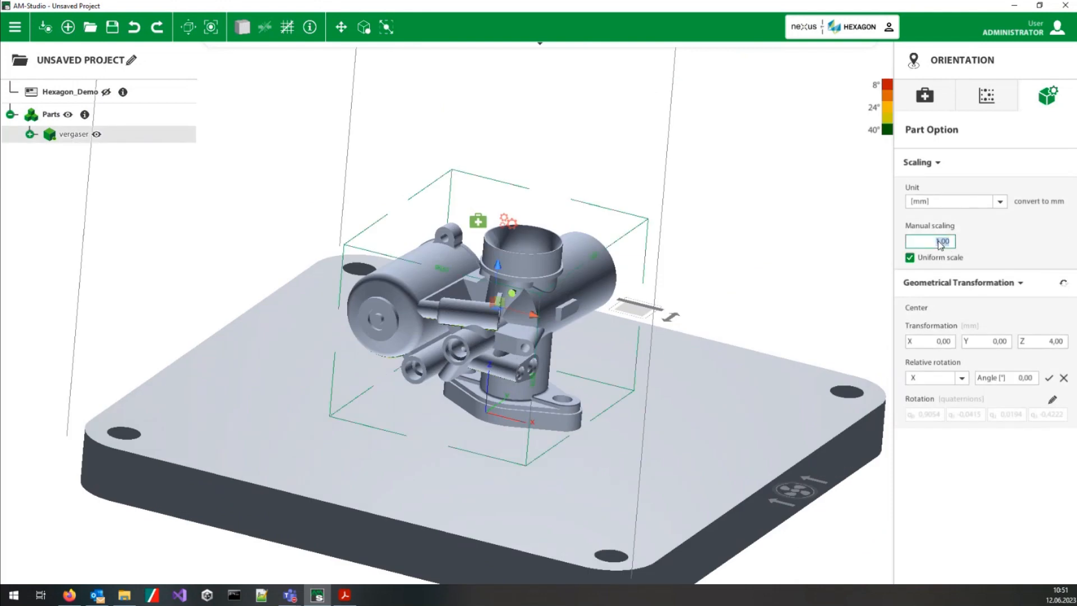
type("2")
key("Return")
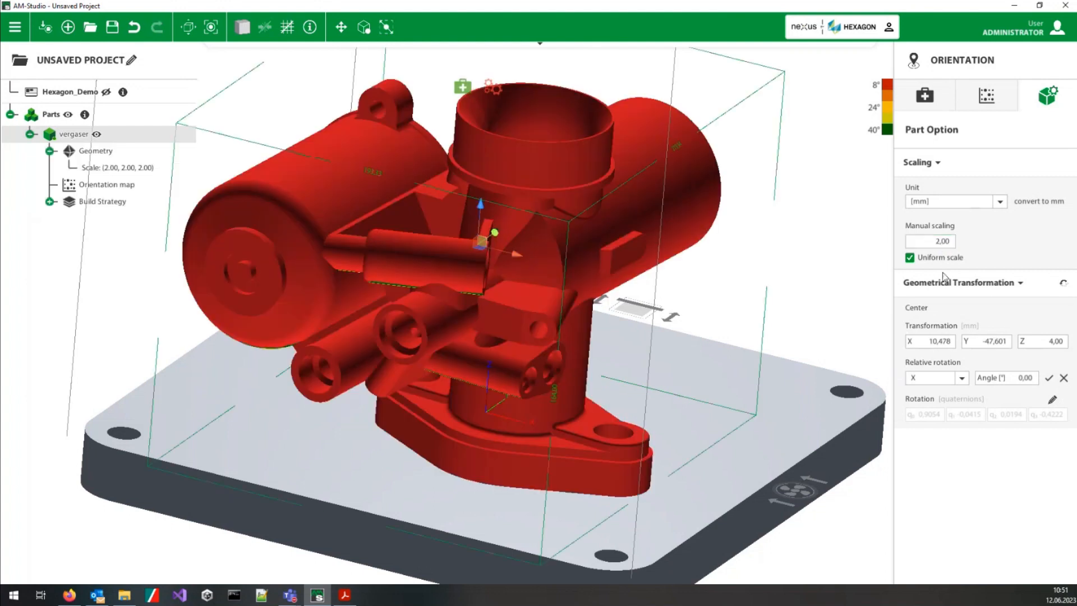
Step: Return the vergaser part's uniform scale factor to 1
left_click(941, 243)
type("1")
key("Return")
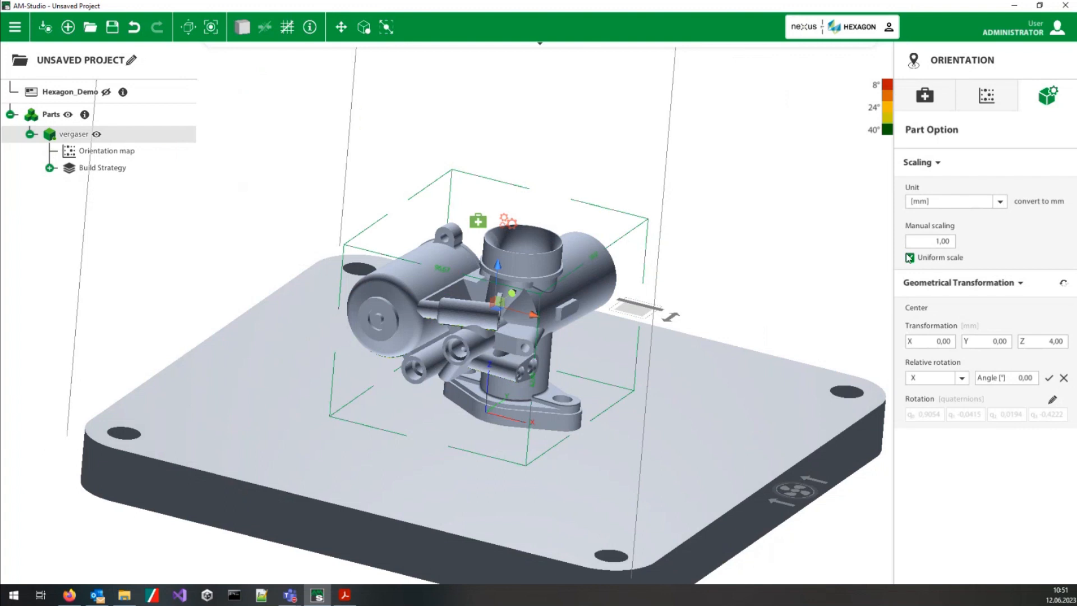
Step: Scale the vergaser part uniformly by 2 again and view it over the platform
middle_click_drag(544, 213, 536, 333)
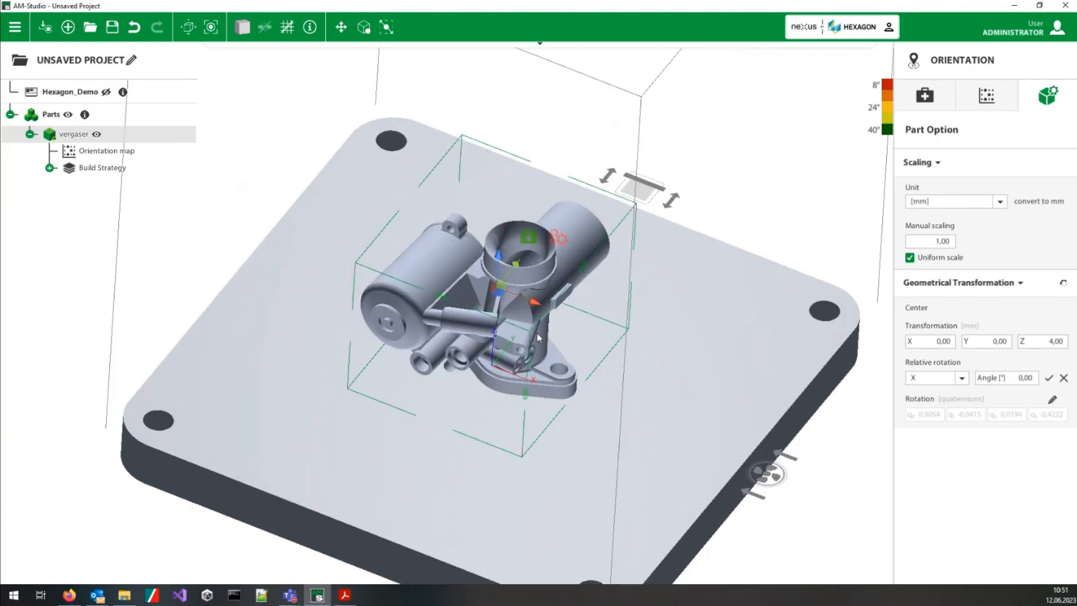
left_click(938, 242)
type("2")
key("Return")
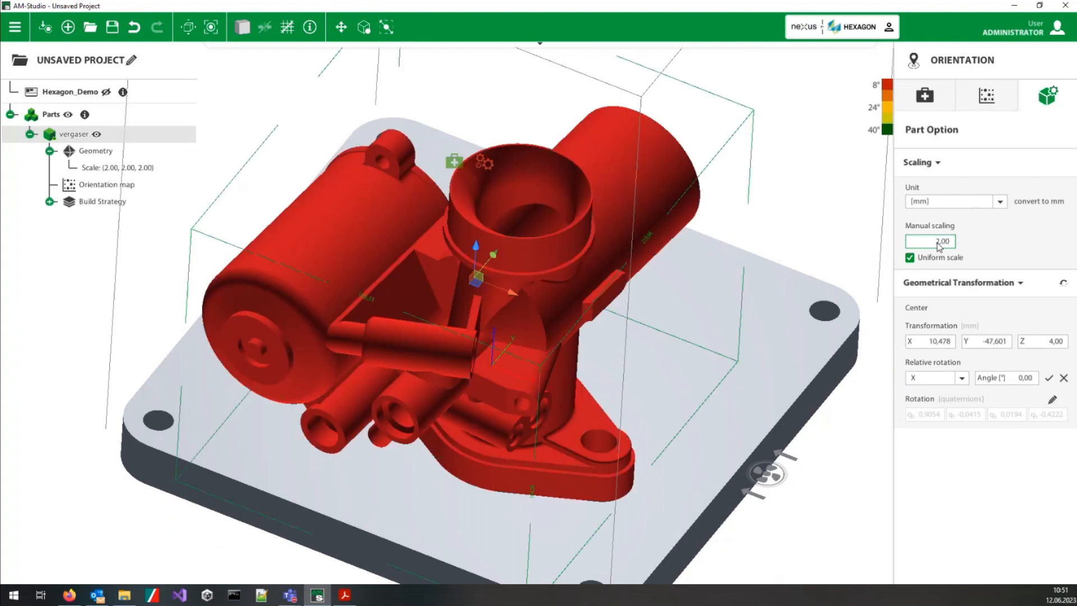
middle_click_drag(575, 247, 562, 443)
Step: Increase the vergaser part's uniform scale factor to 2,5
scroll(562, 333, "down", 5)
middle_click_drag(563, 331, 696, 165)
left_click(939, 240)
type("2,5")
key("Return")
middle_click_drag(533, 281, 606, 264)
Step: Show the orientation map for the enlarged vergaser part and turn off chamber matching
left_click(987, 95)
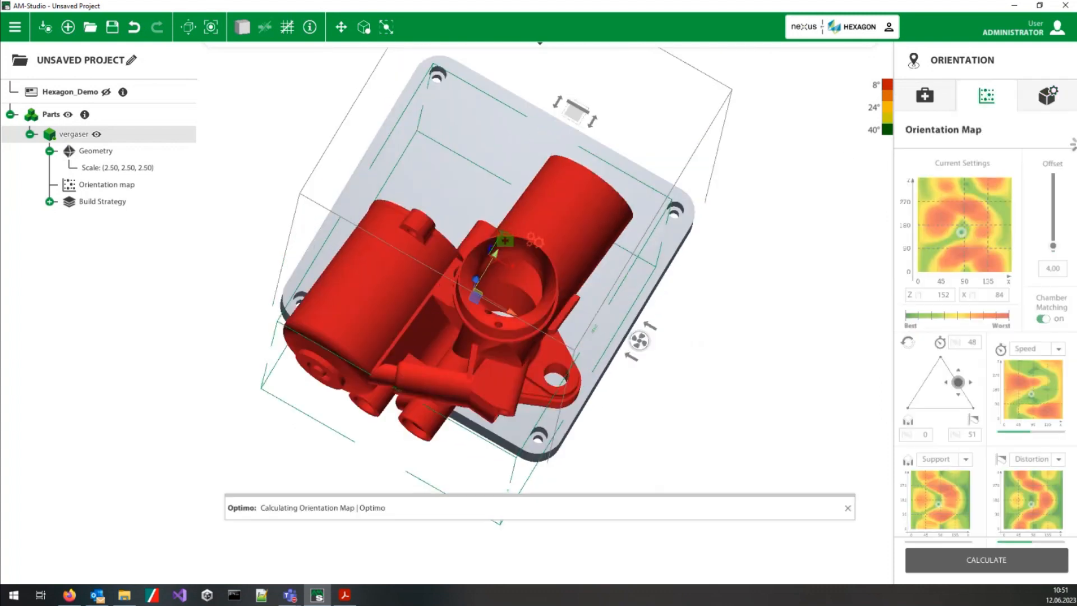
left_click(1046, 319)
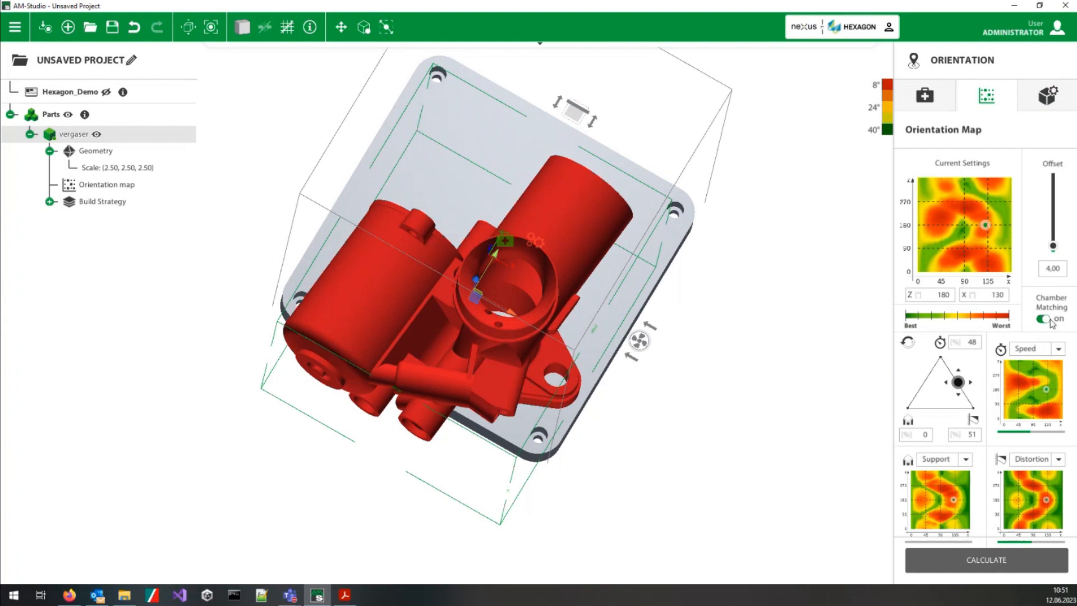
left_click(1046, 319)
middle_click_drag(395, 321, 408, 149)
Step: Set the vergaser part's uniform scale factor to 2,8
left_click(1048, 95)
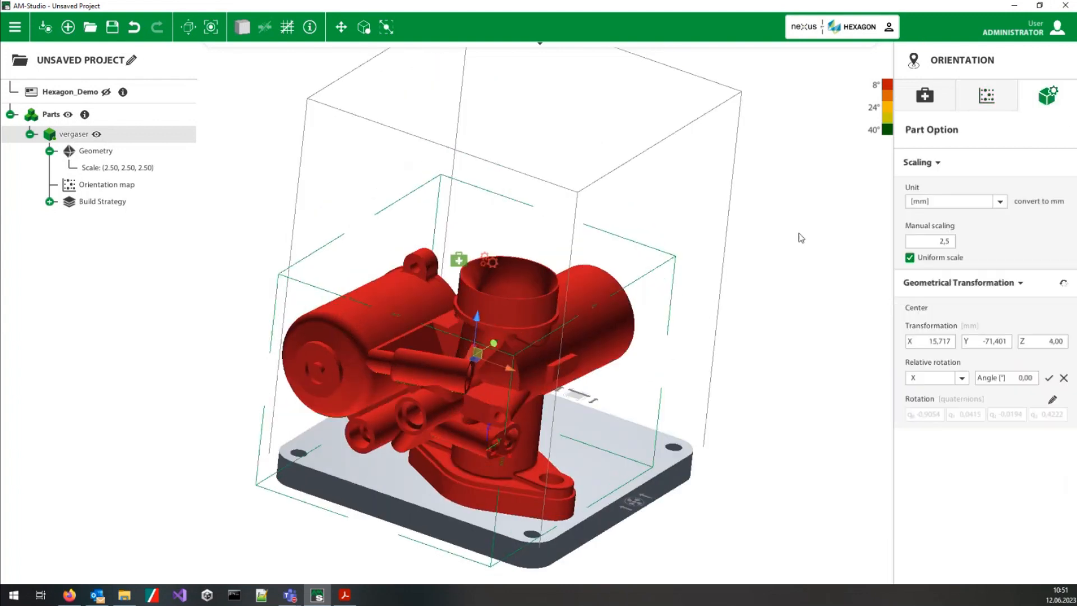
left_click(951, 245)
key("BackSpace")
type("8")
key("Return")
middle_click_drag(625, 298, 605, 351)
Step: Recalculate the orientation map for the rescaled vergaser part and switch chamber matching on
left_click(987, 100)
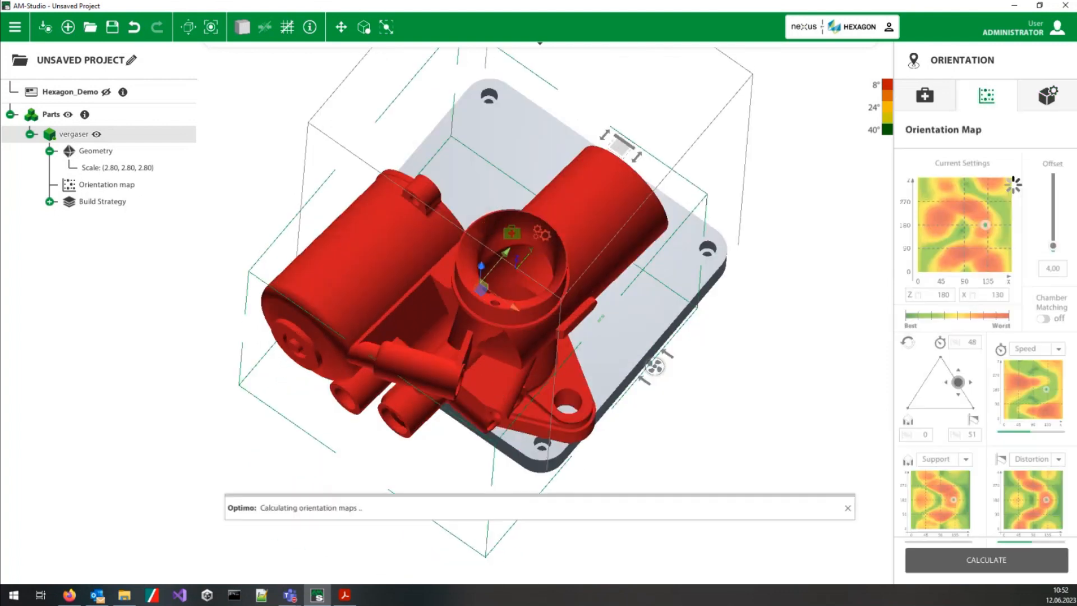
left_click(1042, 320)
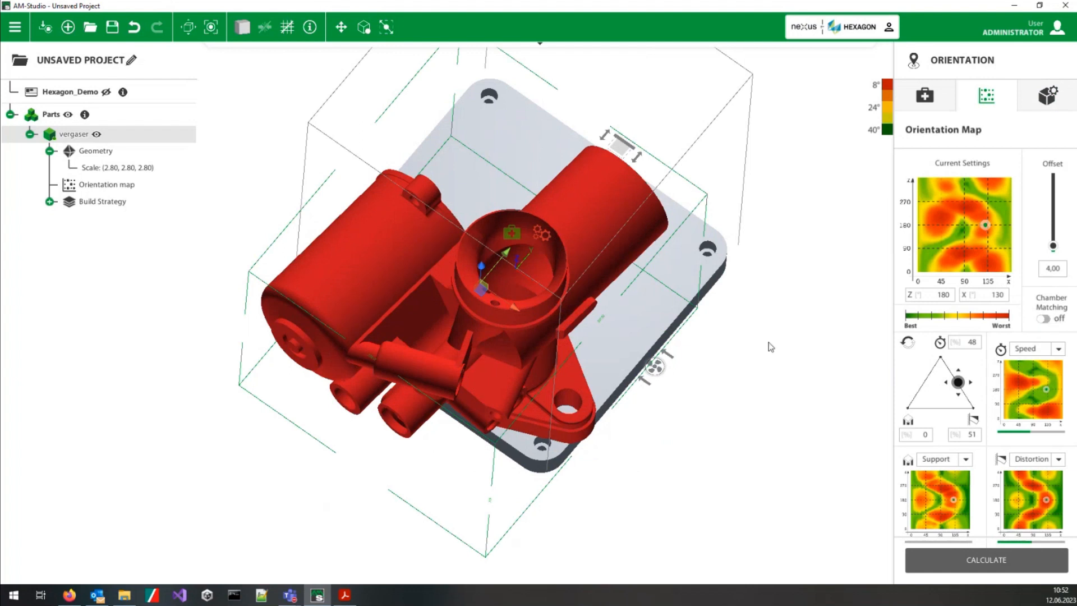
left_click(956, 557)
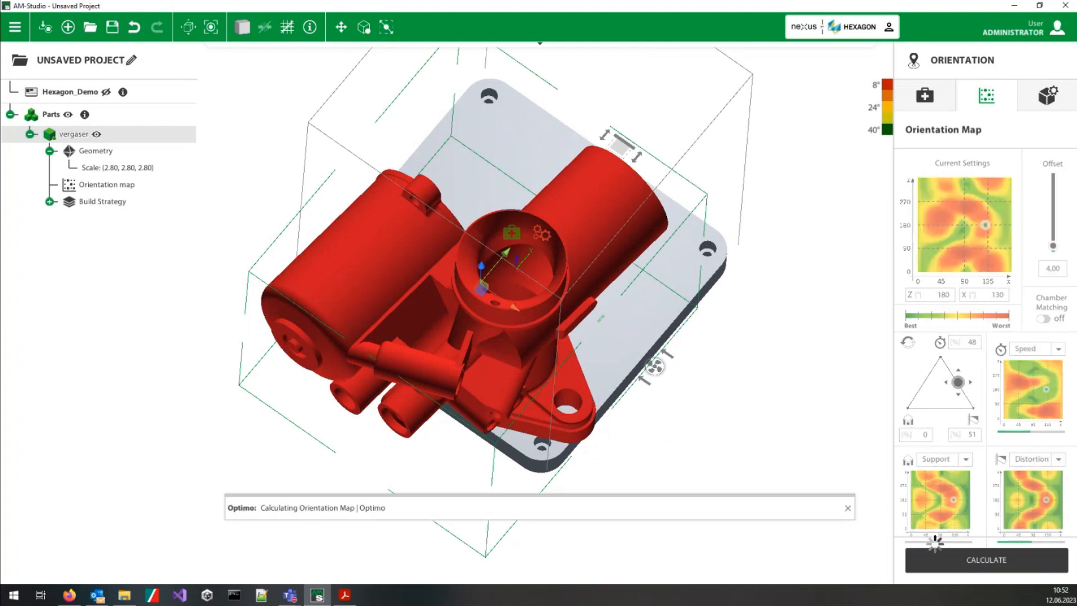
left_click(1046, 321)
left_click(1048, 320)
left_click(1048, 321)
Step: Compare the orientation map with chamber matching off and on, and examine how the enlarged part sits in the build volume
middle_click_drag(494, 299, 495, 343)
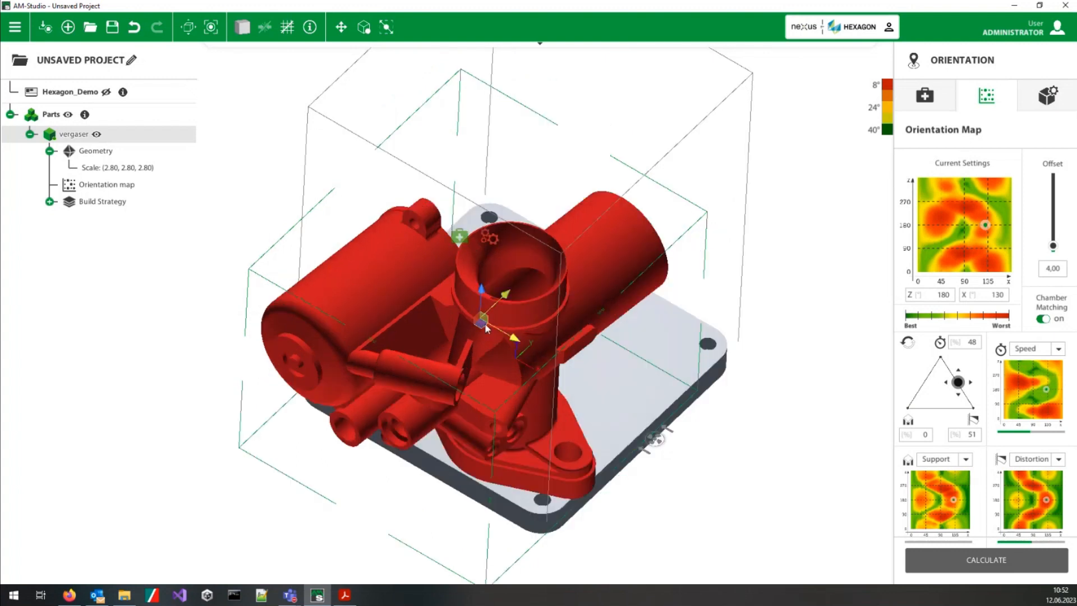
left_click_drag(486, 329, 533, 300)
middle_click_drag(645, 371, 640, 398)
left_click(1045, 321)
left_click(1045, 322)
middle_click_drag(573, 441, 612, 453)
scroll(613, 451, "up", 4)
middle_click_drag(522, 453, 537, 343)
scroll(532, 324, "down", 1)
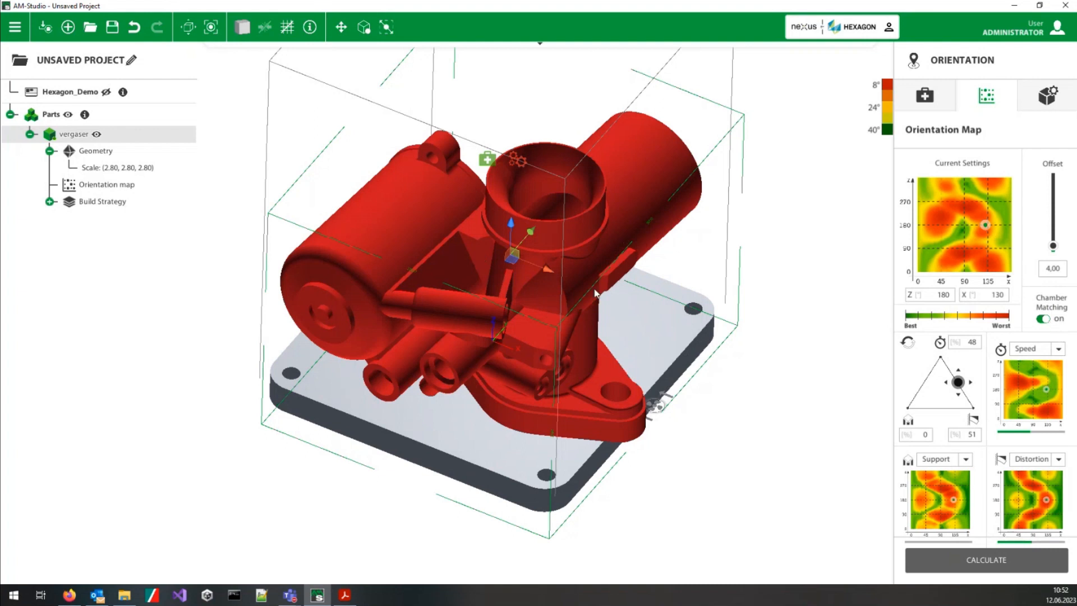
scroll(596, 334, "up", 2)
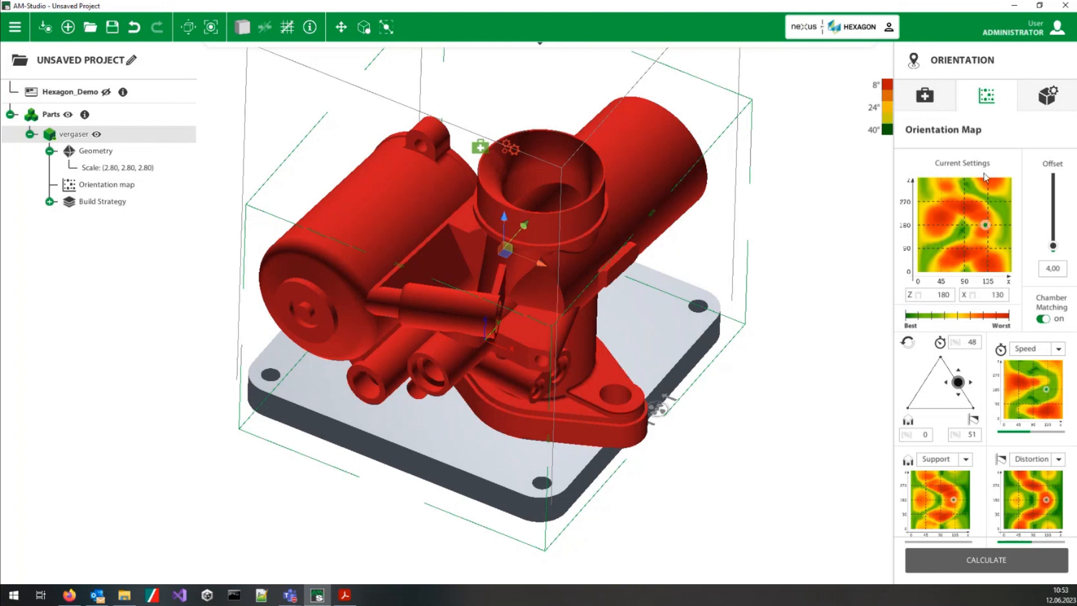
scroll(493, 345, "down", 3)
scroll(427, 241, "up", 3)
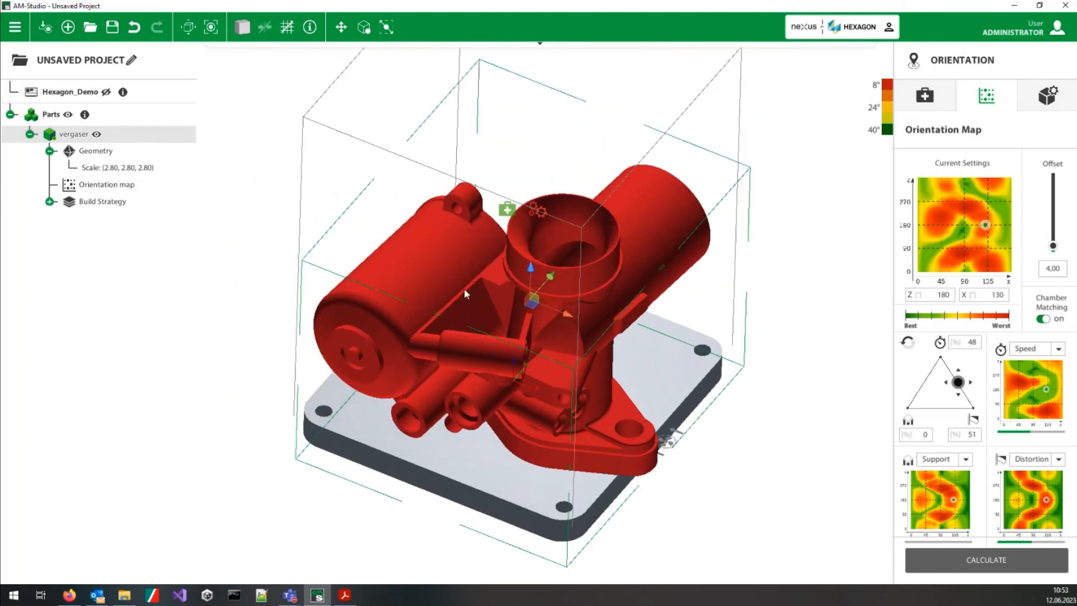
Step: Delete the vergaser part from the project and confirm the deletion
key("Delete")
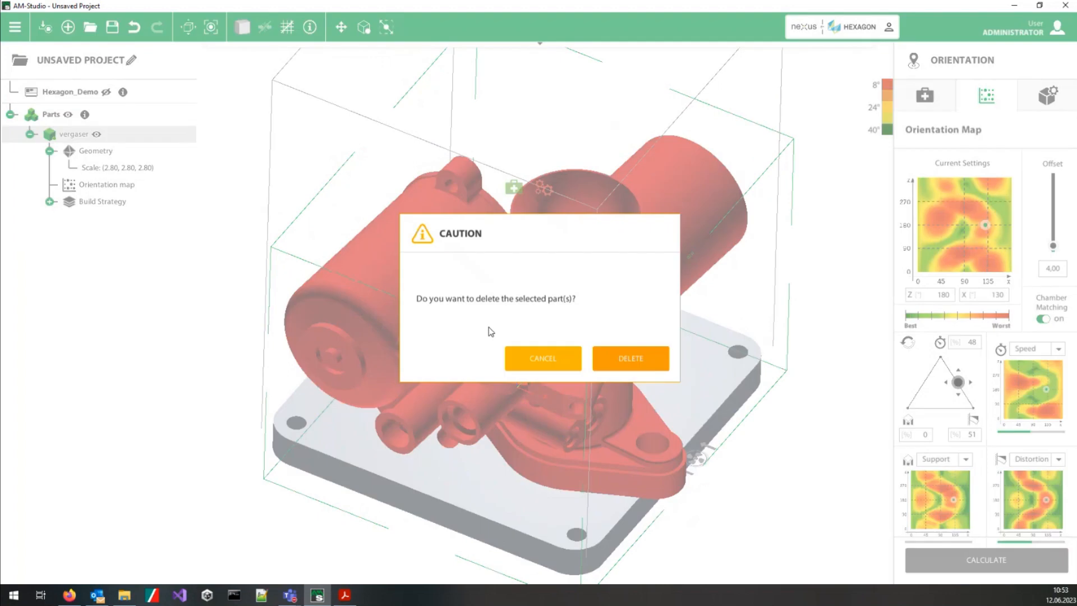
left_click(631, 362)
middle_click_drag(518, 370, 395, 273)
Step: Import antichron_small.stl, Maschinenbauteil.stl and Zahn.stl together from the Demoparts folder
right_click(380, 304)
left_click(418, 368)
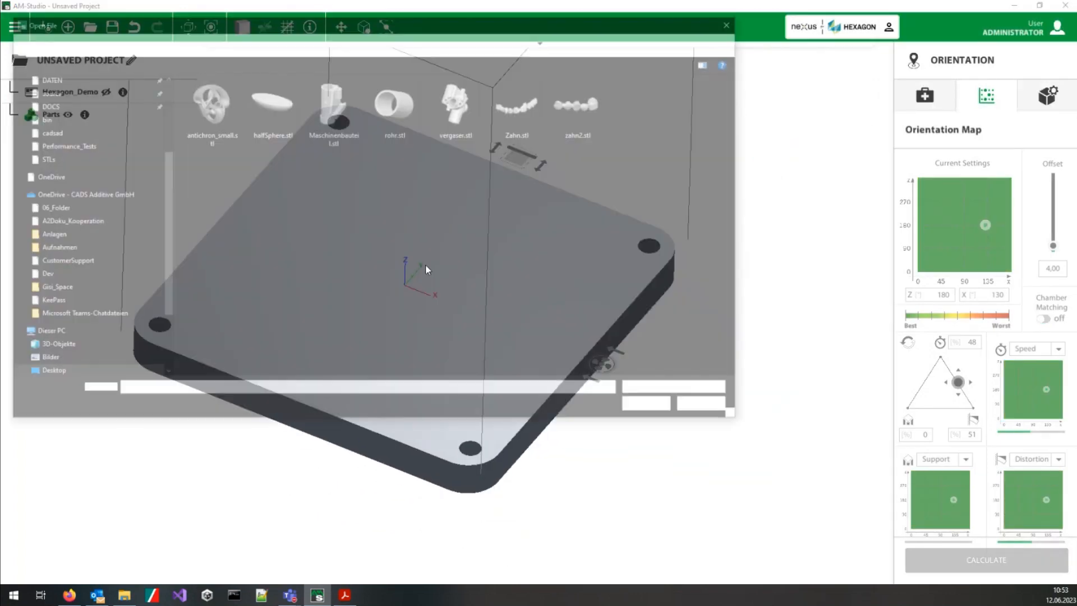
left_click(209, 104)
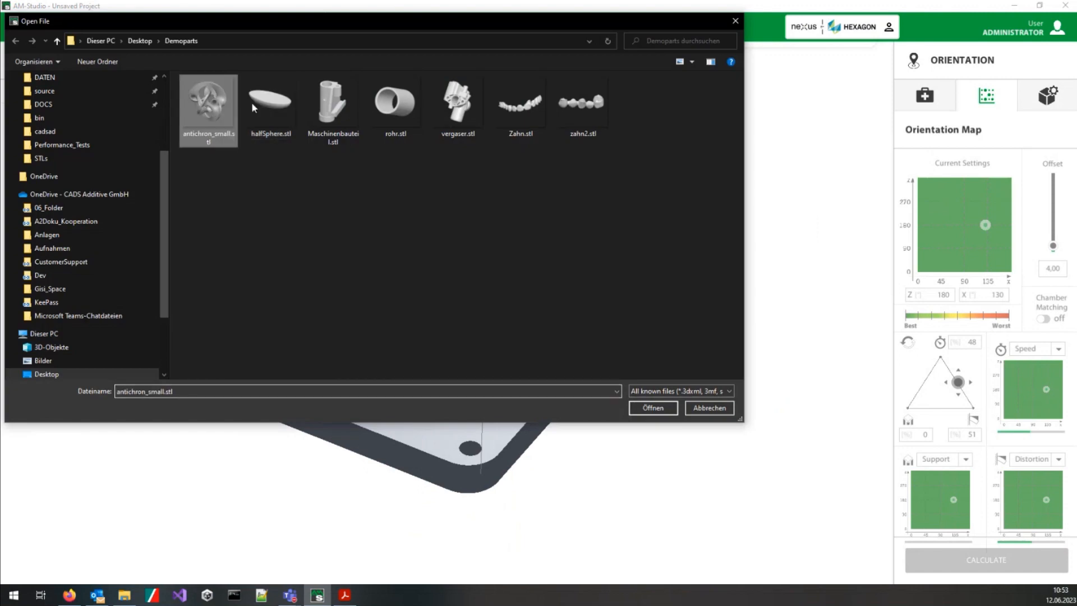
left_click(333, 107, "ctrl")
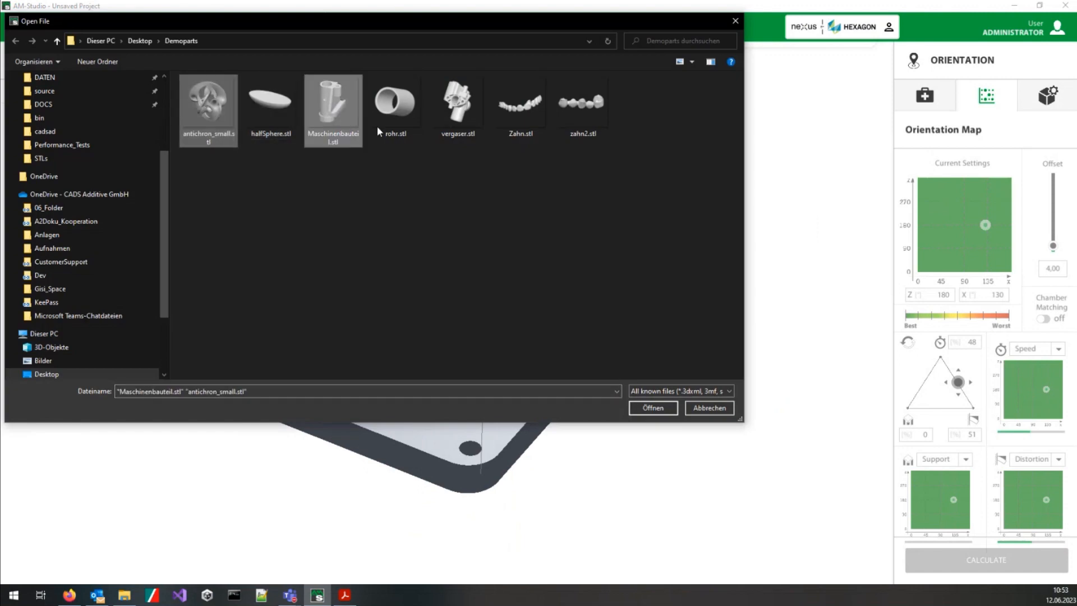
left_click(511, 108, "ctrl")
left_click(651, 409)
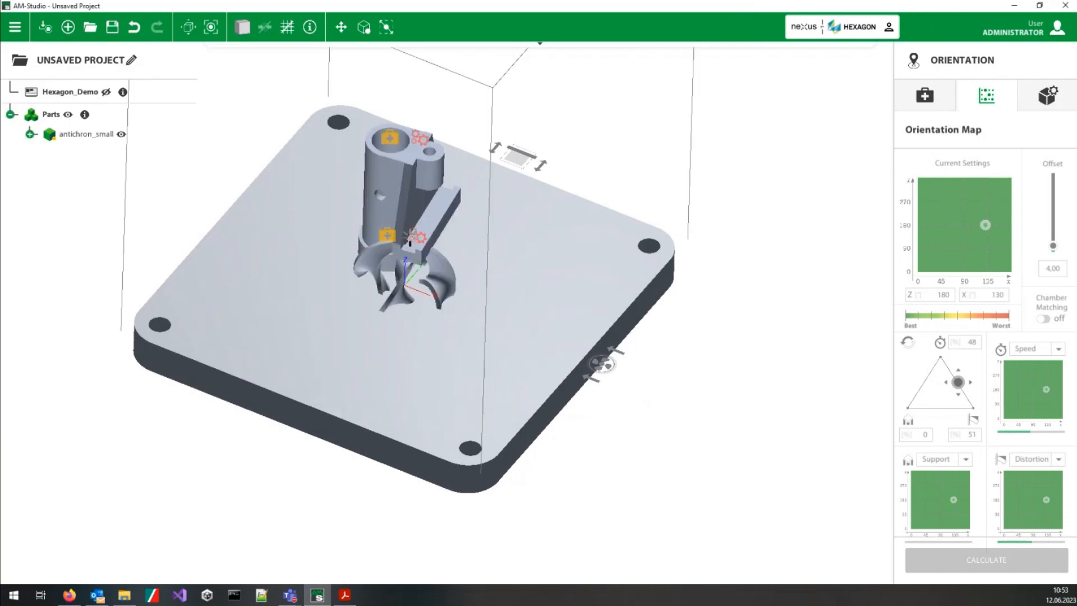
Step: Spread the parts over the platform: Maschinenbauteil toward negative X, antichron_small toward the positive X and Y corner, and Zahn toward negative Y
left_click(389, 165)
left_click_drag(389, 165, 303, 150)
left_click(399, 258)
left_click_drag(399, 258, 548, 250)
left_click(363, 318)
left_click(373, 314)
left_click_drag(372, 314, 392, 349)
left_click(493, 325)
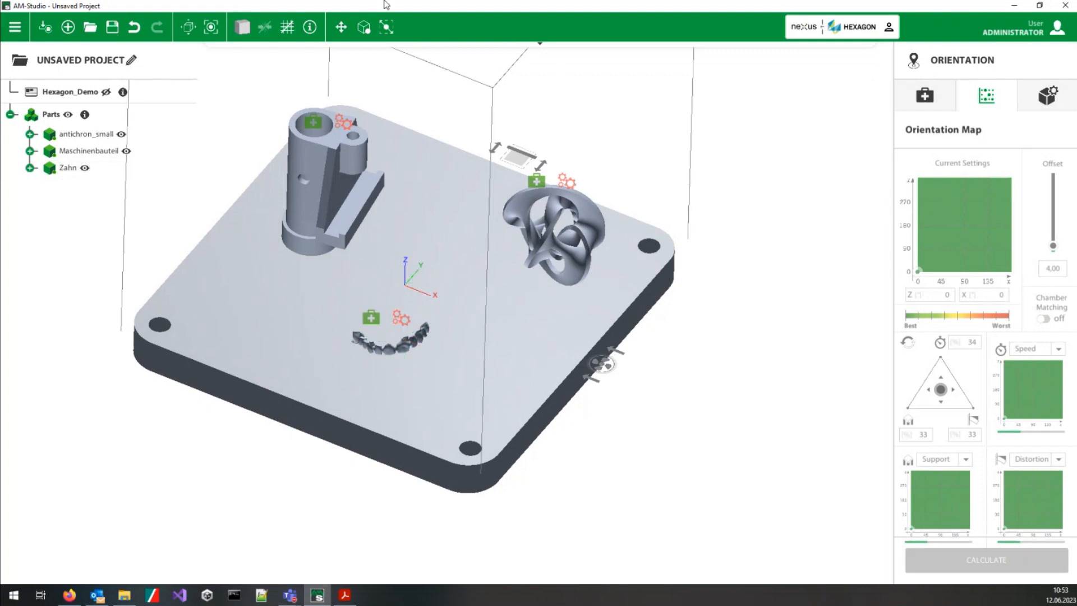
Step: Switch to support preparation, isolate the Zahn part and display its overhang regions from below
mouse_move(438, 50)
left_click(482, 54)
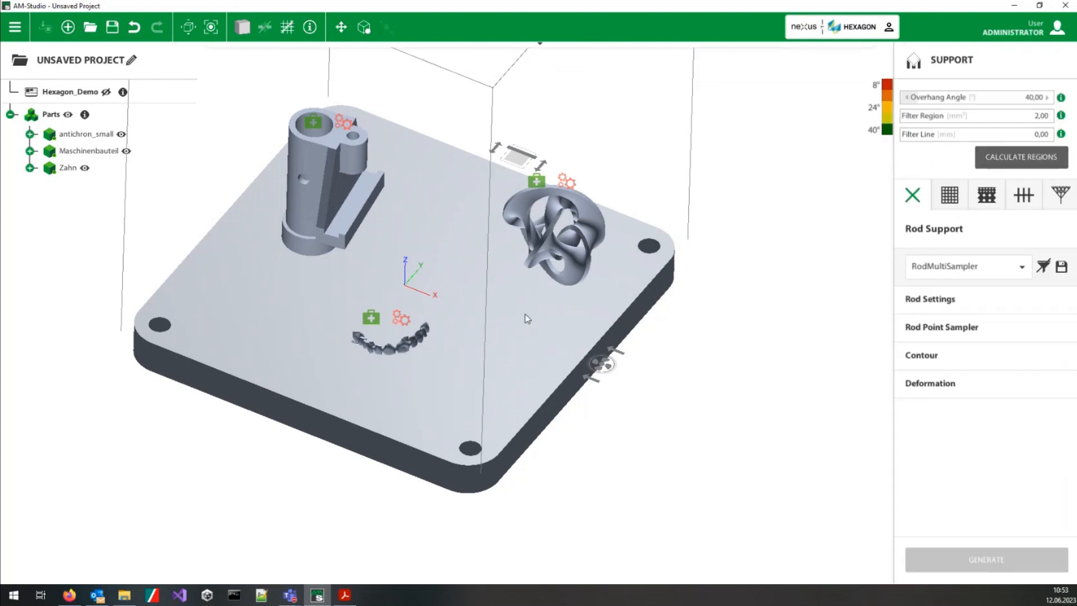
scroll(475, 333, "up", 3)
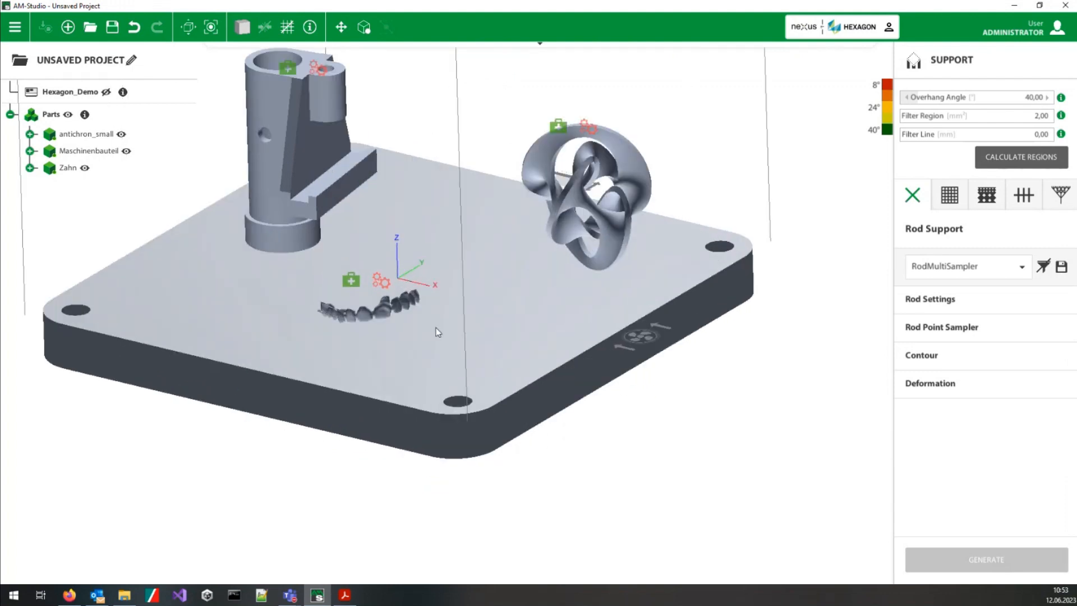
scroll(436, 331, "up", 5)
left_click(353, 305)
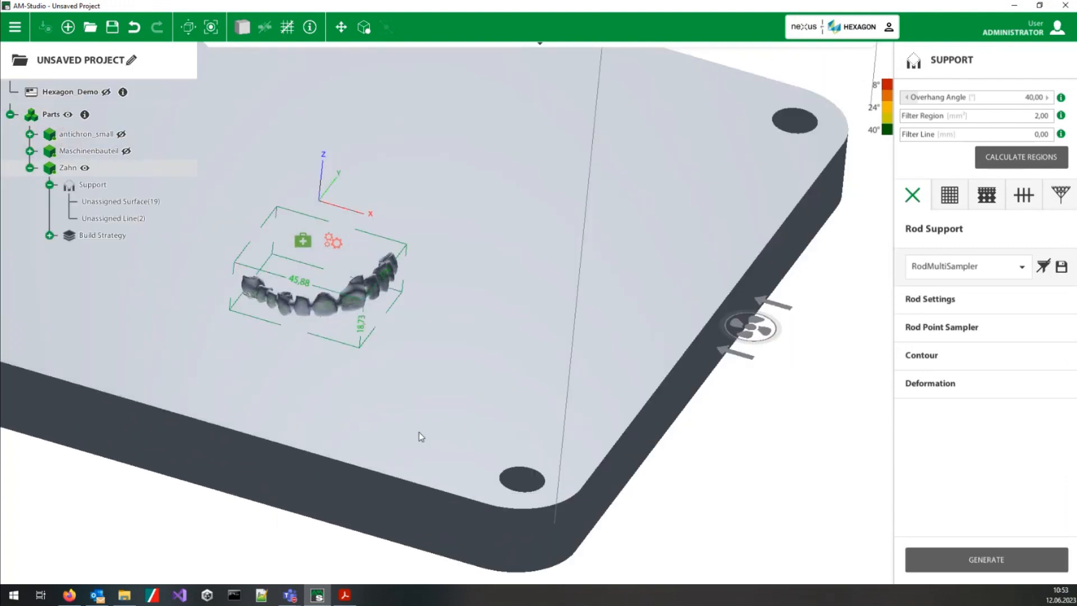
middle_click_drag(453, 293, 477, 333)
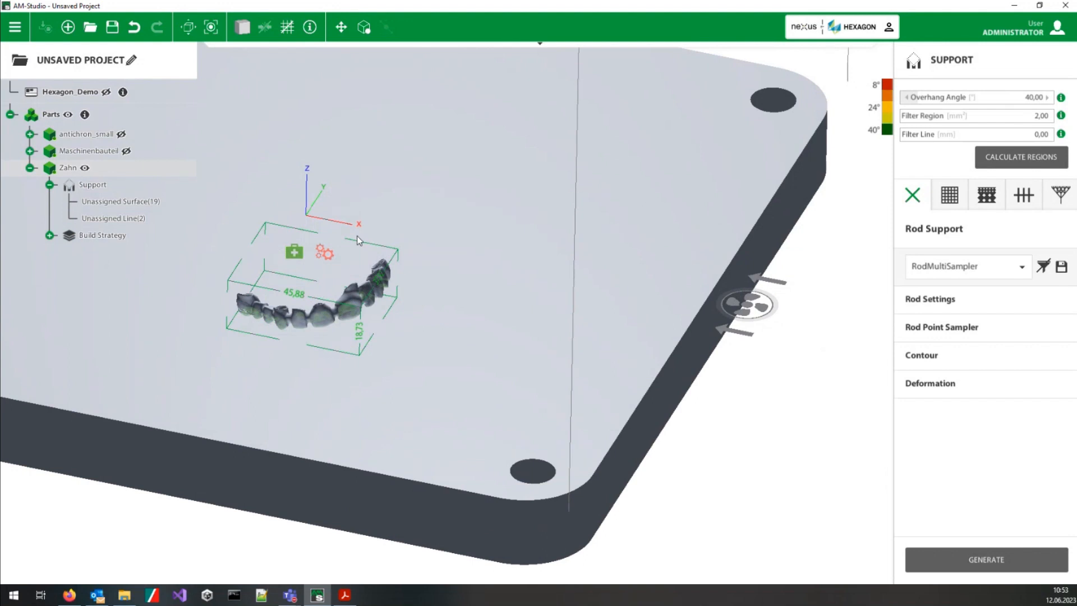
scroll(358, 240, "up", 8)
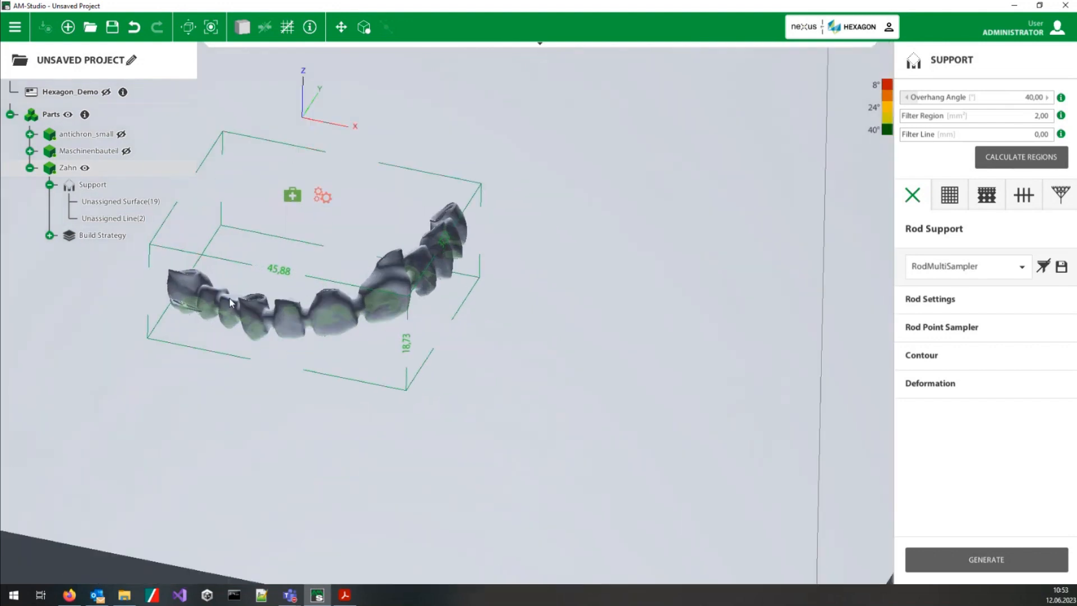
middle_click_drag(402, 343, 461, 295)
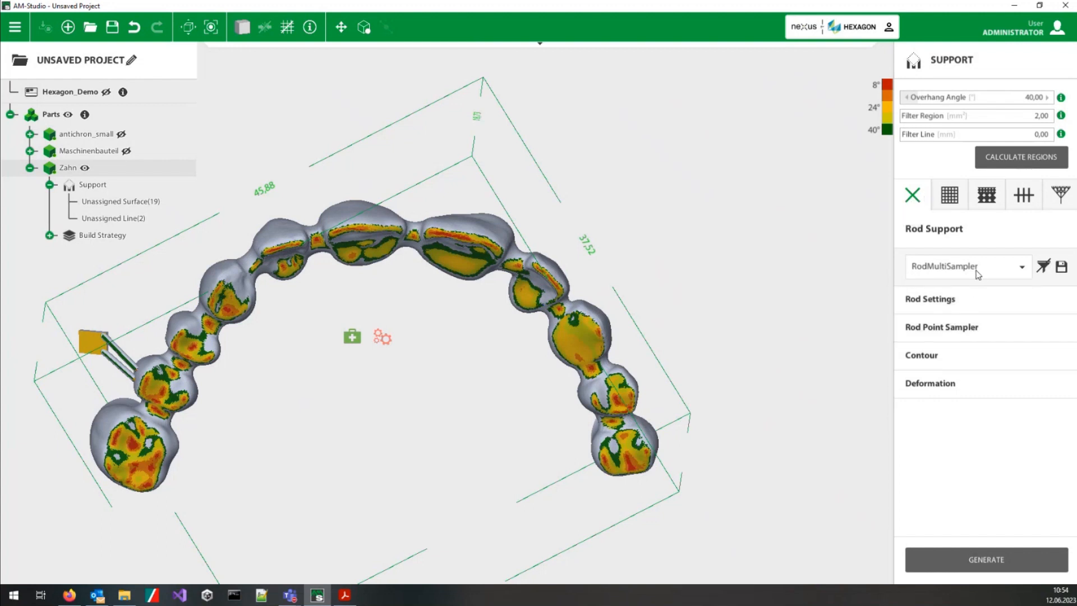
Step: Examine the Rod Point Sampler options of RodMultiSampler and the help illustrations for the samplers, Filter Region and Filter Line
left_click(958, 264)
left_click(957, 265)
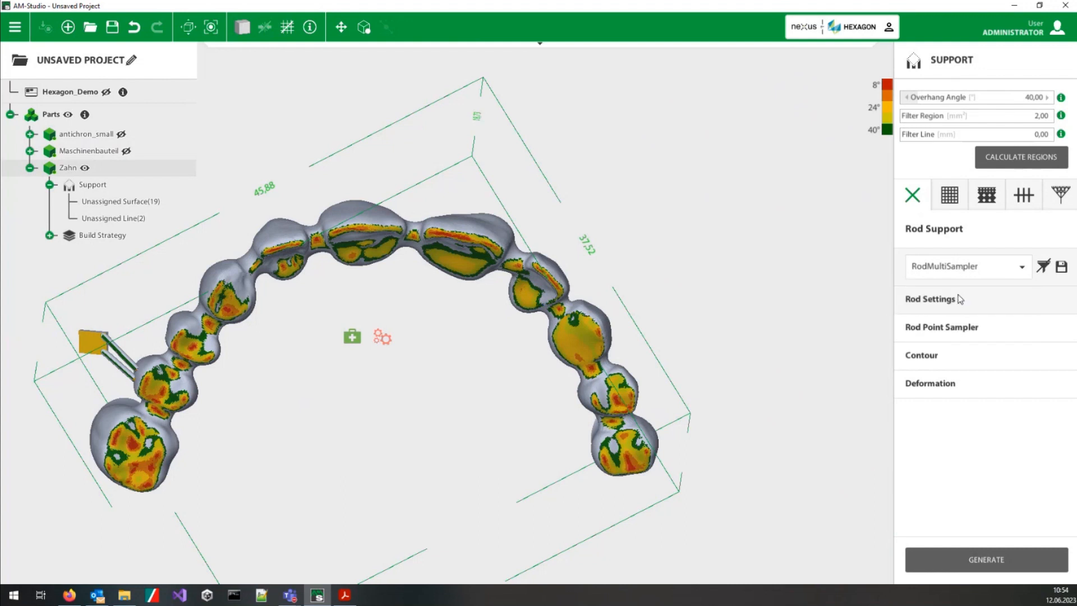
left_click(968, 328)
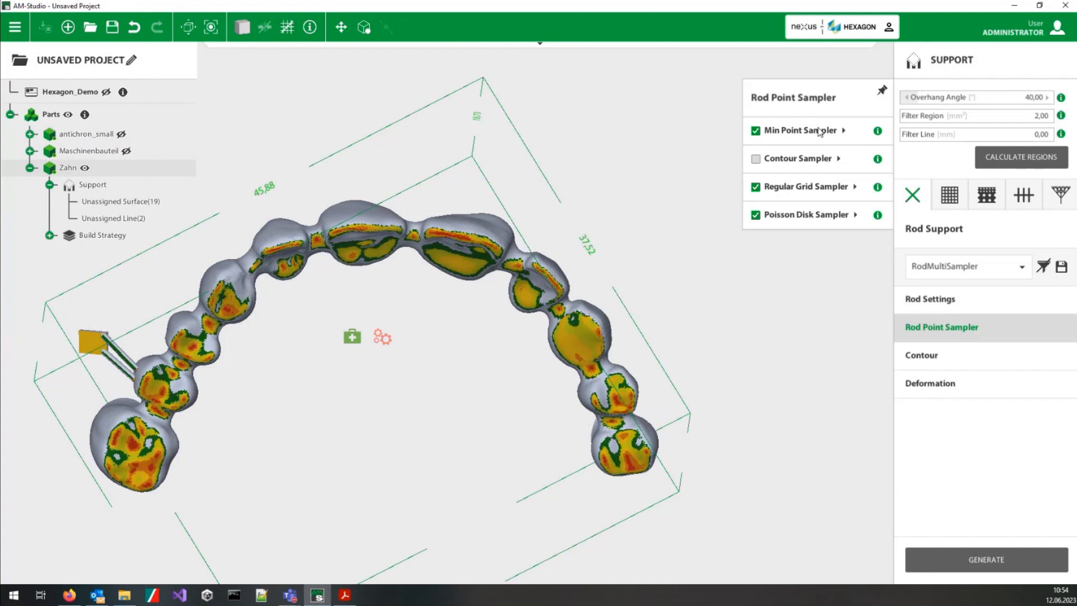
mouse_move(878, 132)
mouse_move(878, 160)
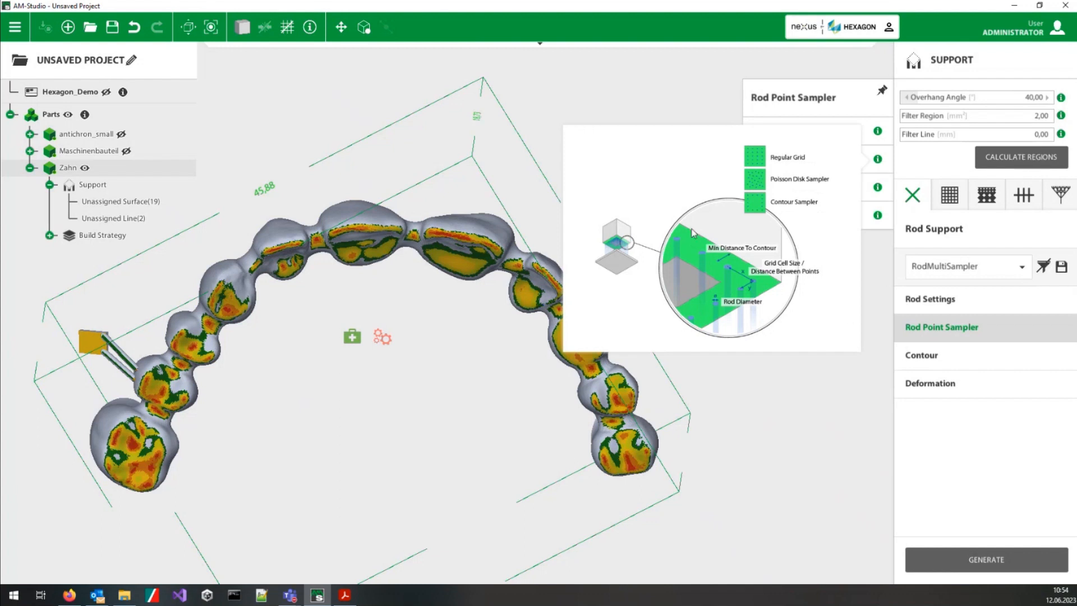
left_click(745, 201)
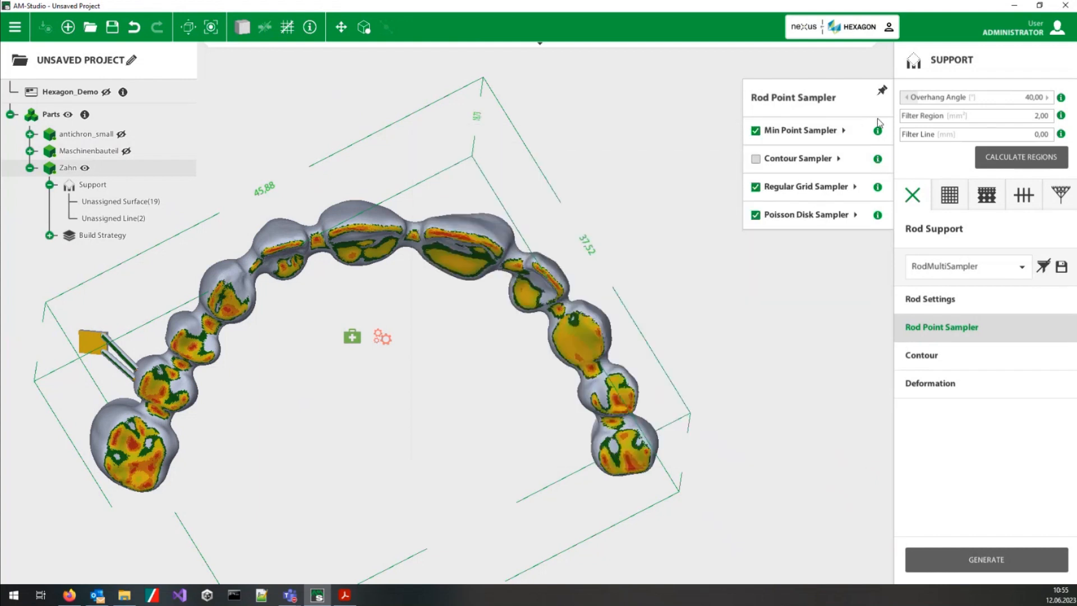
mouse_move(883, 187)
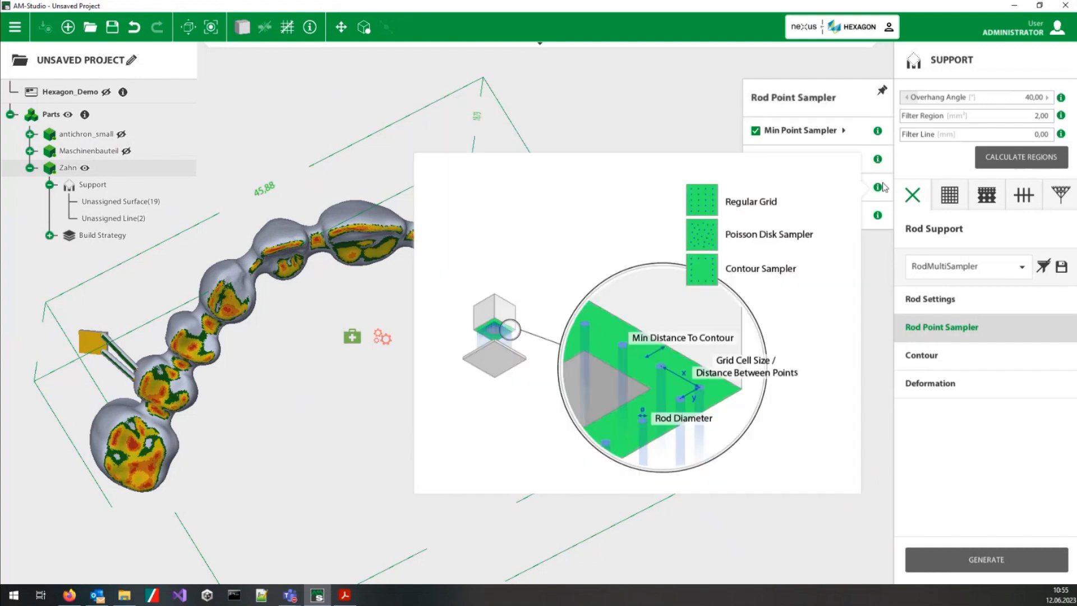
mouse_move(1063, 115)
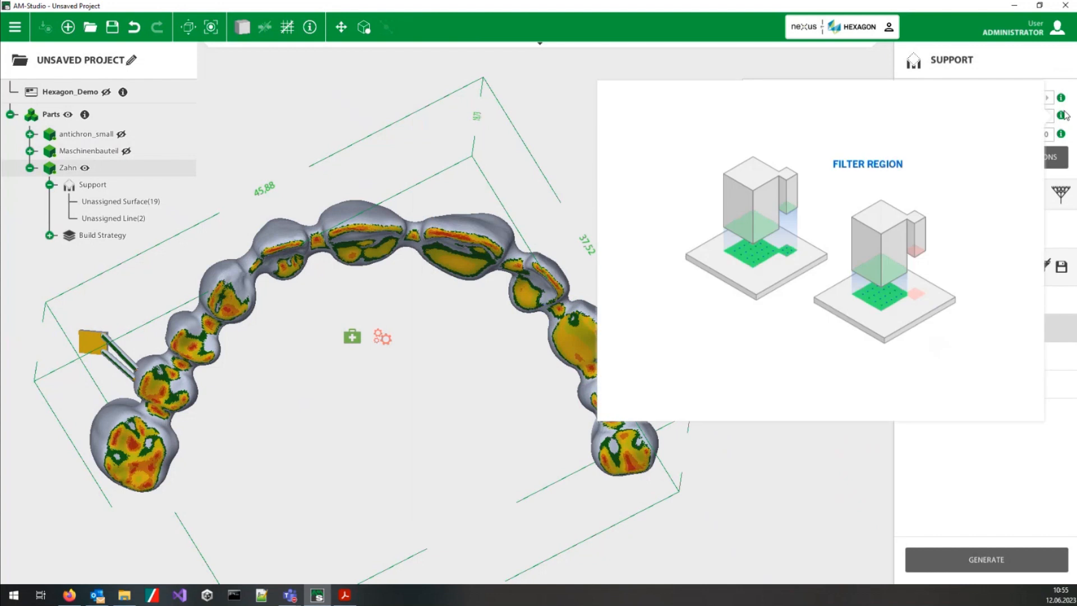
mouse_move(1063, 133)
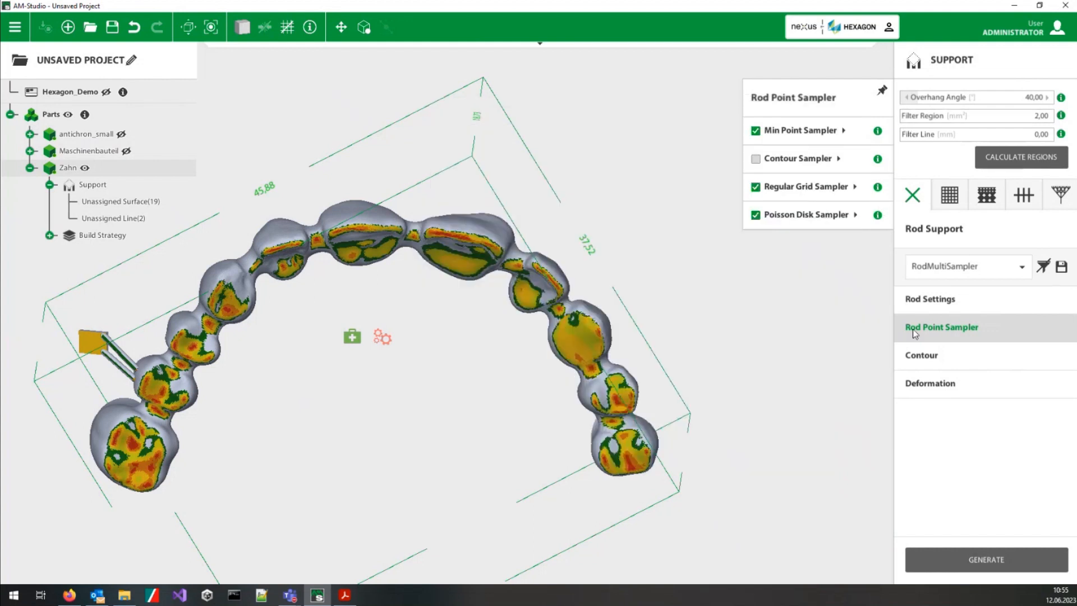
Step: Disable the Regular Grid and Poisson Disk samplers, generate Zahn's rod supports with only the Min Point Sampler, and inspect them
left_click(756, 187)
left_click(755, 215)
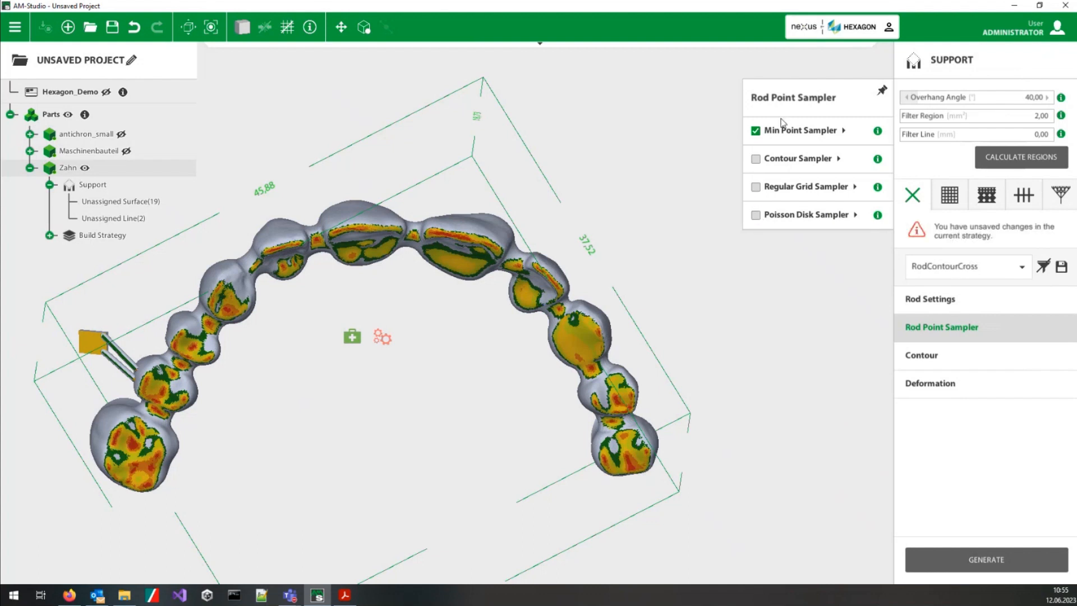
left_click(951, 553)
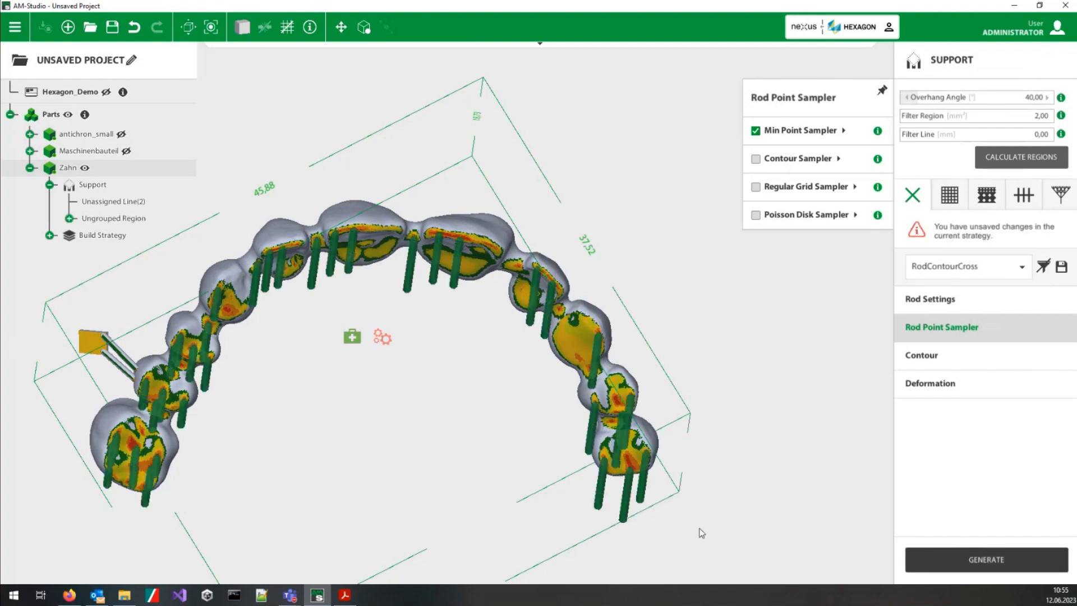
middle_click_drag(413, 457, 432, 418)
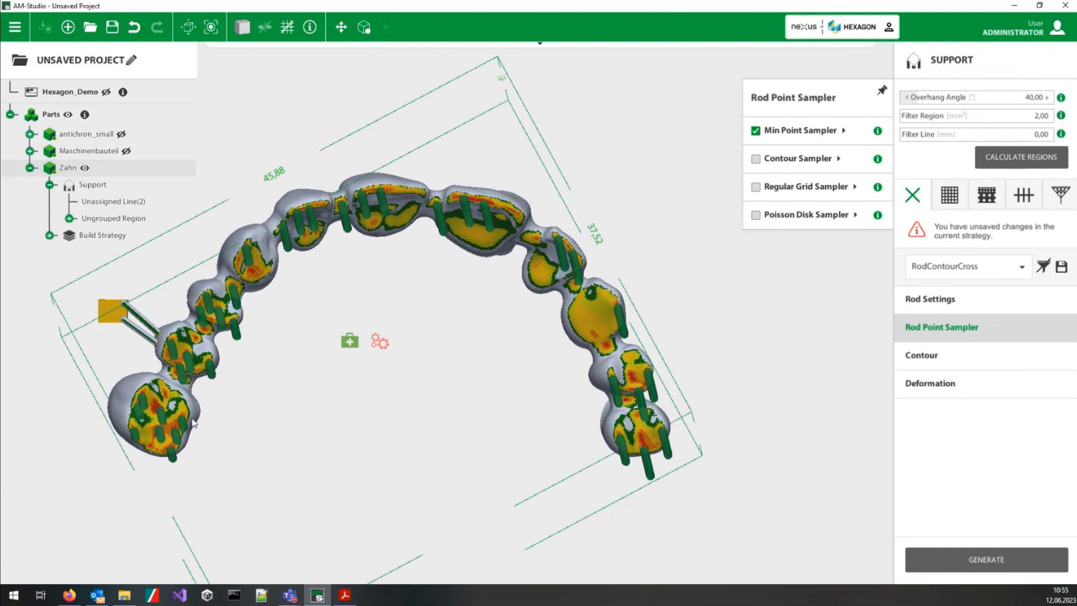
middle_click_drag(440, 293, 429, 198)
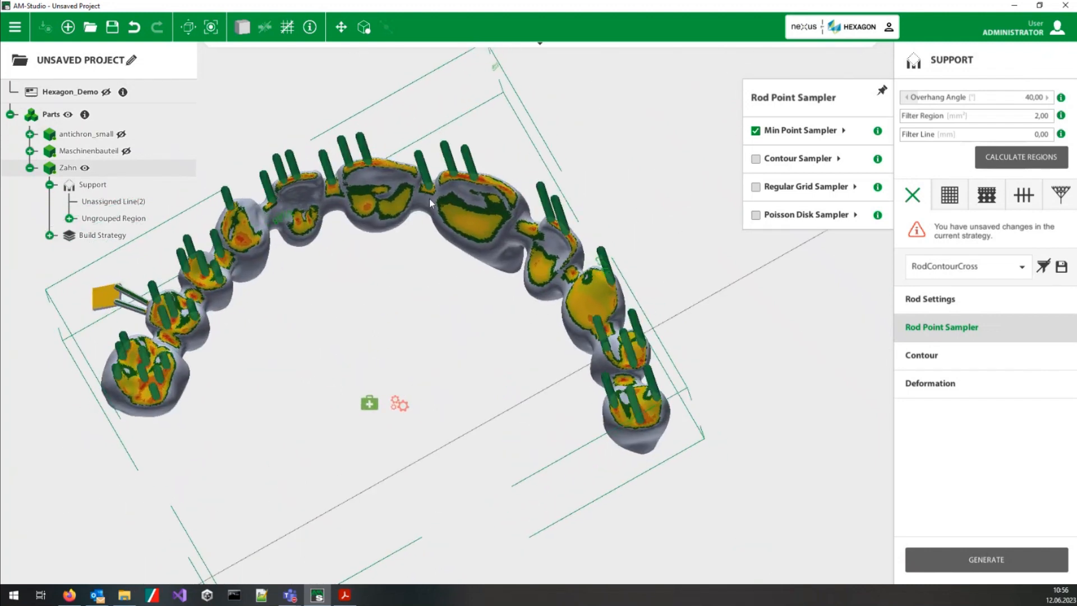
Step: Enable the Regular Grid Sampler, regenerate Zahn's rod supports and inspect the grid of rods on the teeth
left_click(756, 187)
left_click(935, 557)
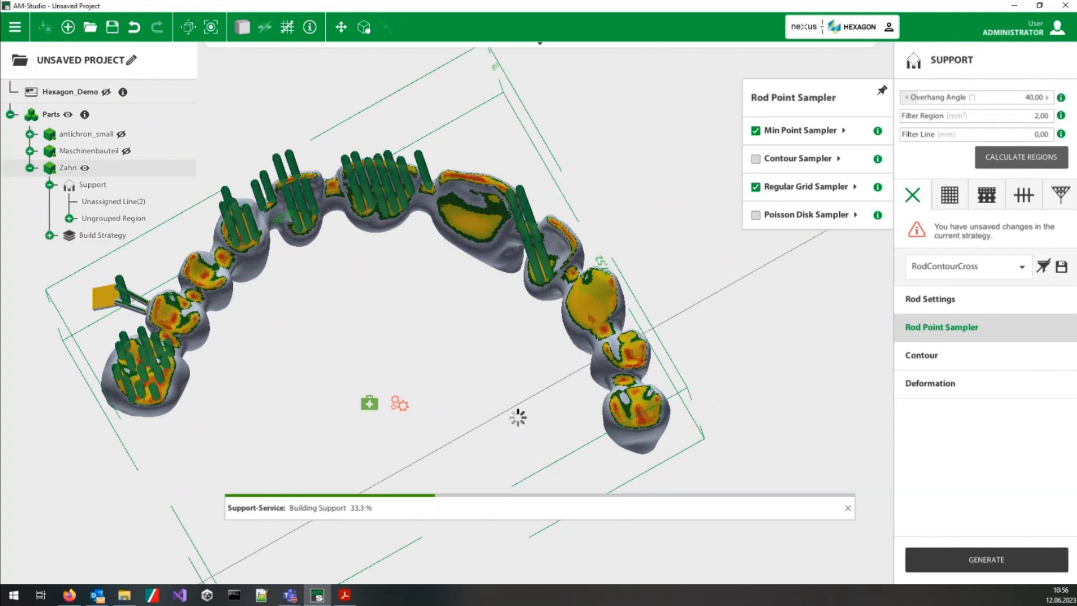
middle_click_drag(379, 298, 405, 363)
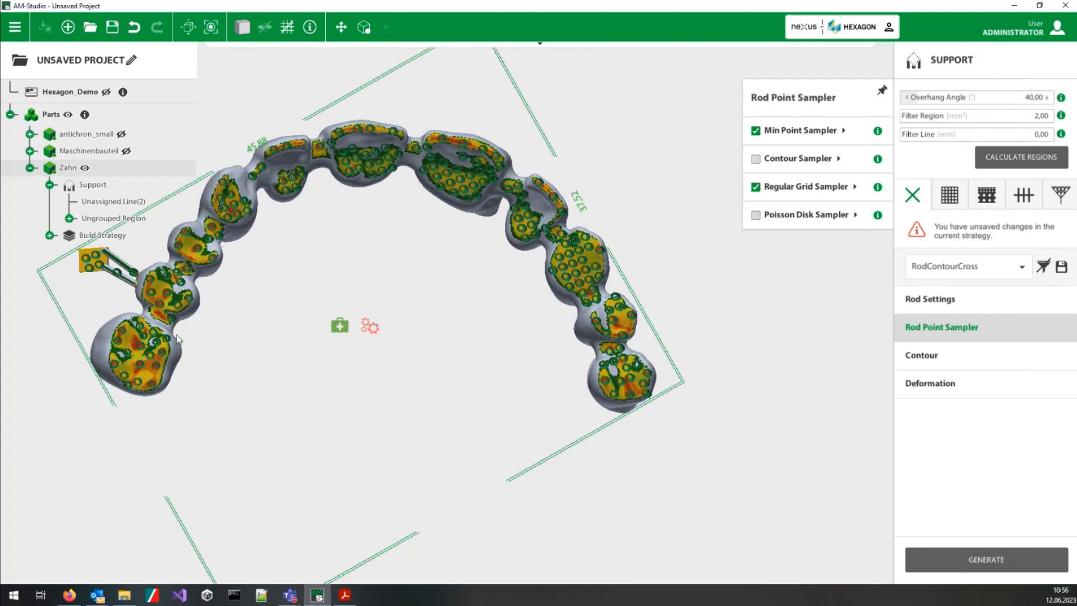
scroll(181, 341, "up", 3)
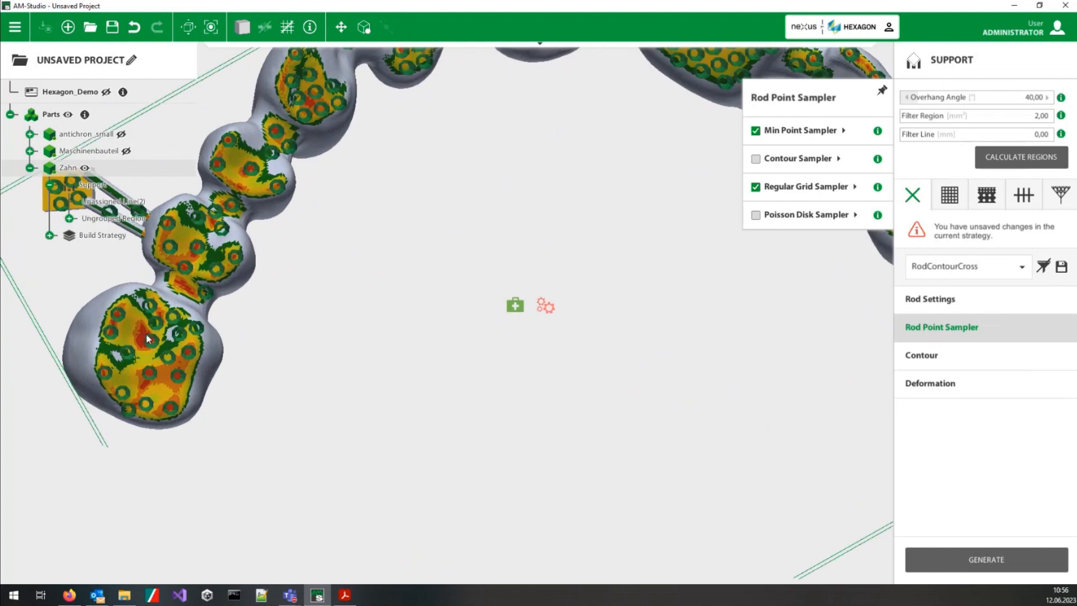
scroll(550, 278, "down", 5)
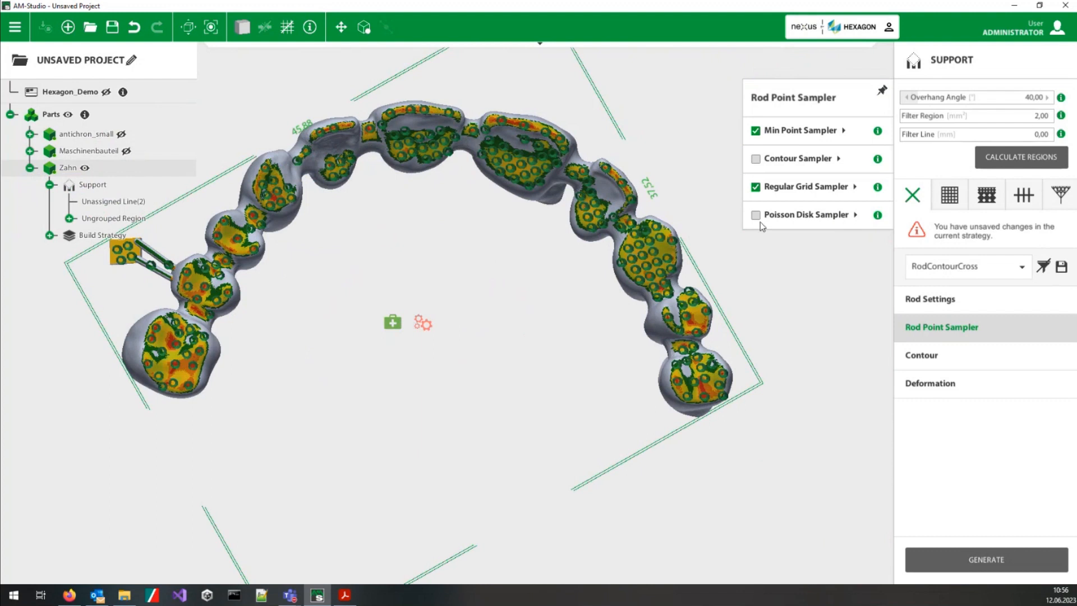
Step: Enable the Poisson Disk Sampler as well and regenerate the rod supports under Zahn
left_click(756, 214)
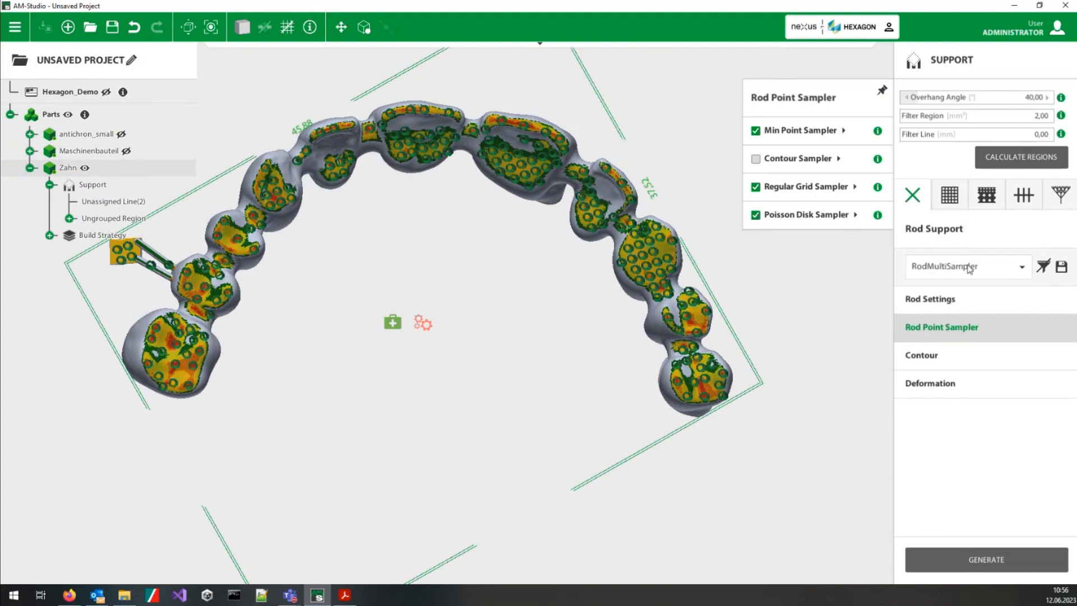
left_click(954, 558)
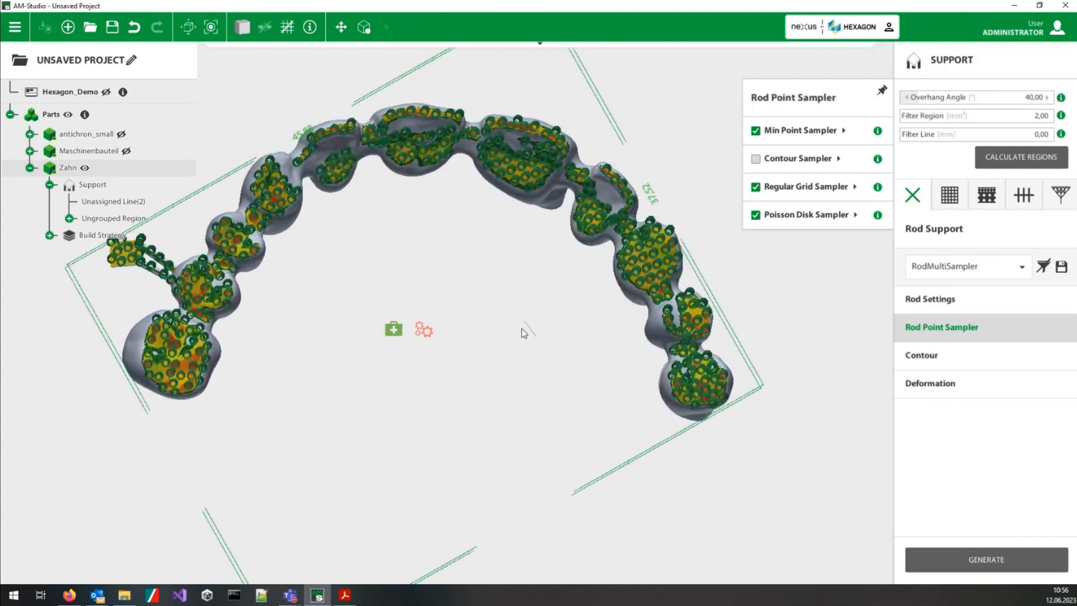
middle_click_drag(508, 329, 451, 312)
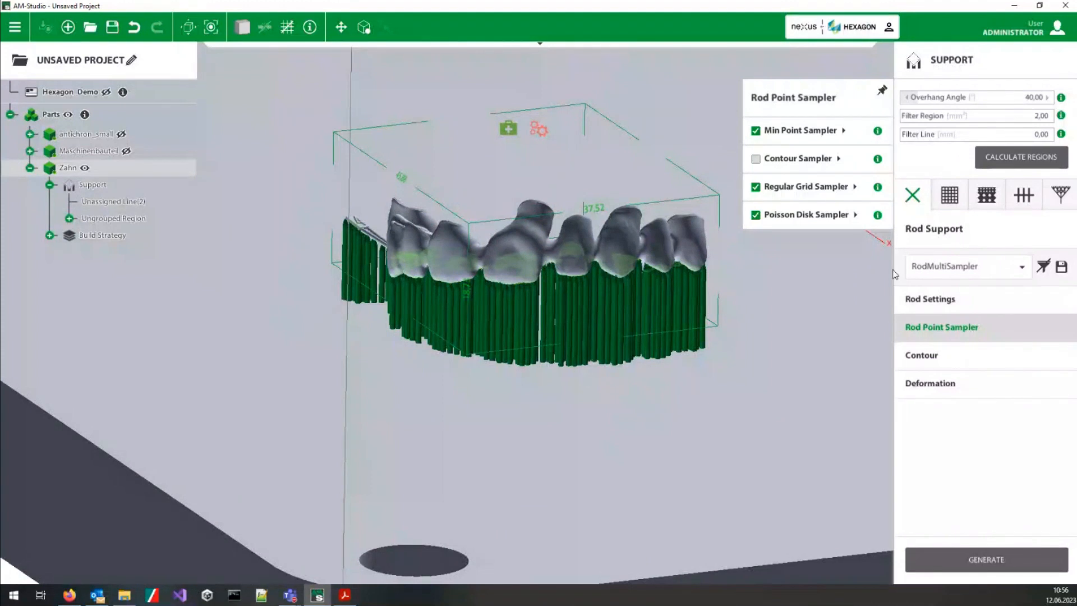
Step: Review the available rod support strategies and the general Rod Settings, and examine the shape of the rods under Zahn
left_click(945, 269)
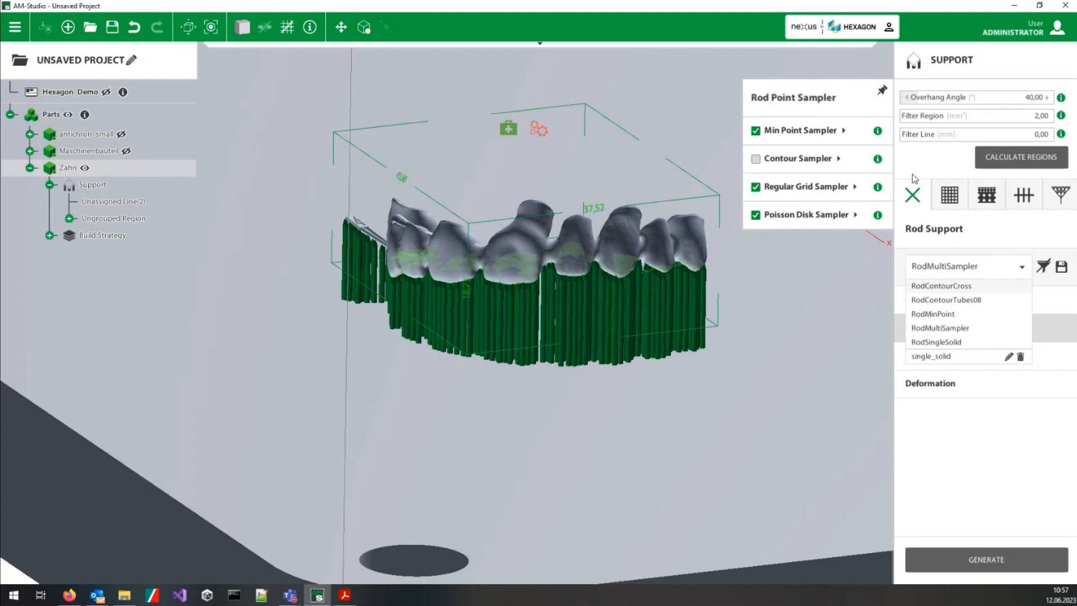
left_click(914, 196)
left_click(658, 367)
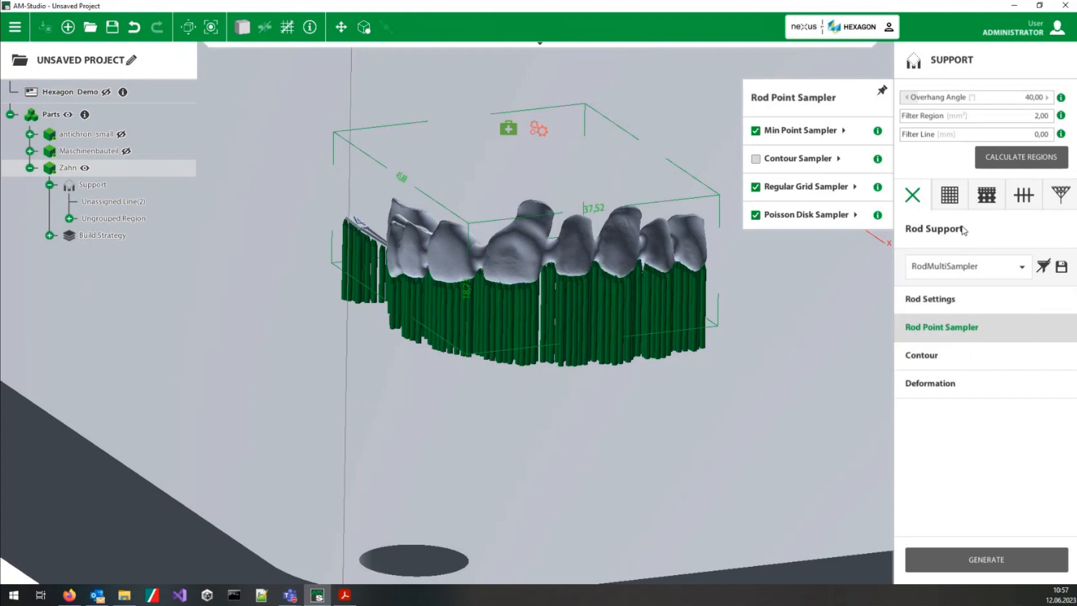
scroll(833, 322, "down", 5)
scroll(733, 300, "up", 5)
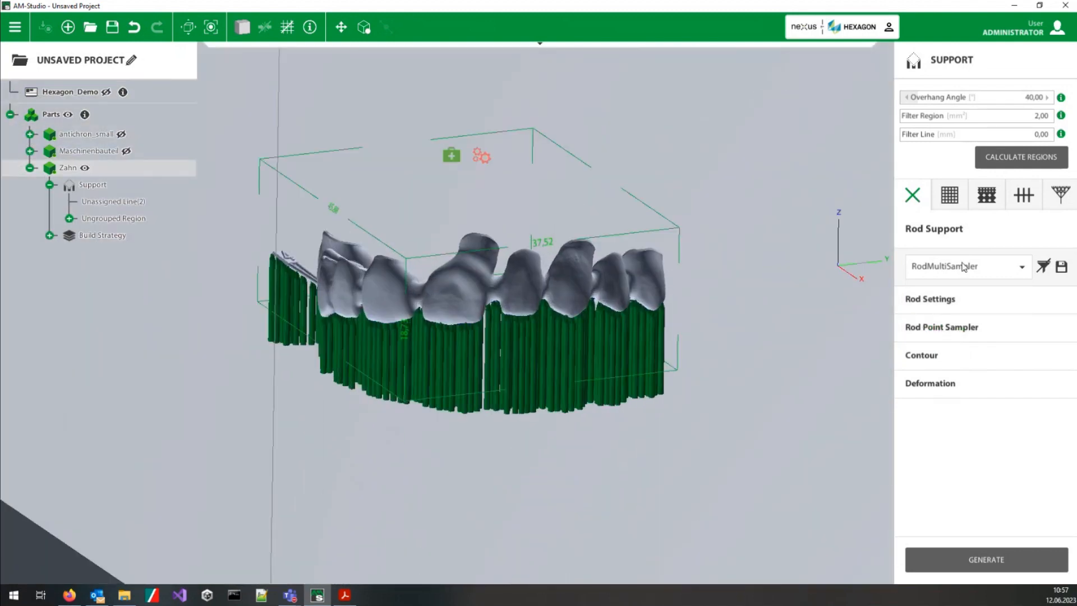
mouse_move(943, 306)
left_click(784, 140)
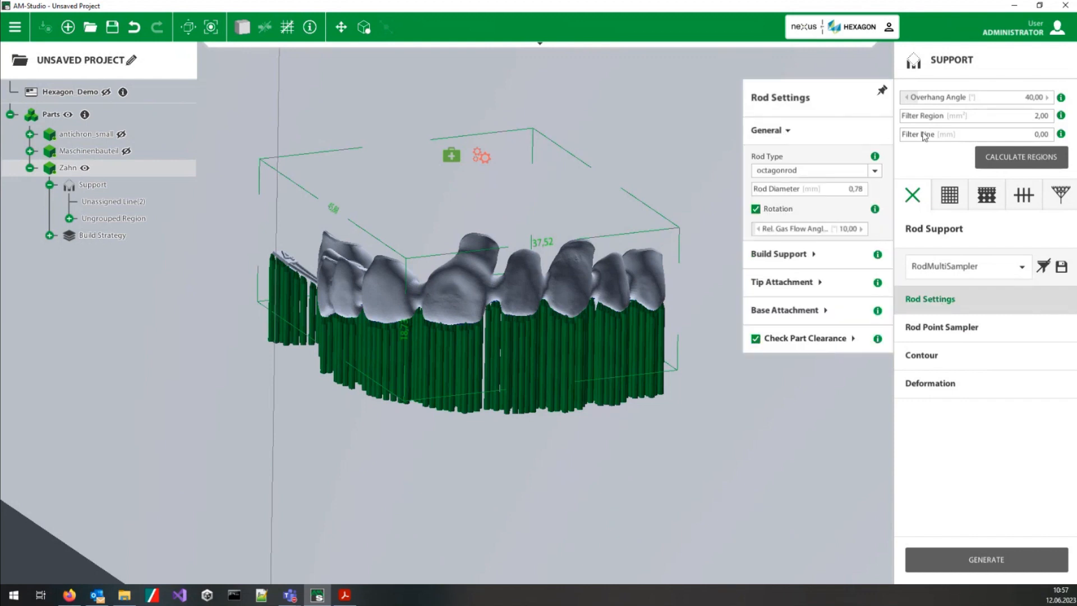
mouse_move(876, 158)
middle_click_drag(576, 402, 629, 151)
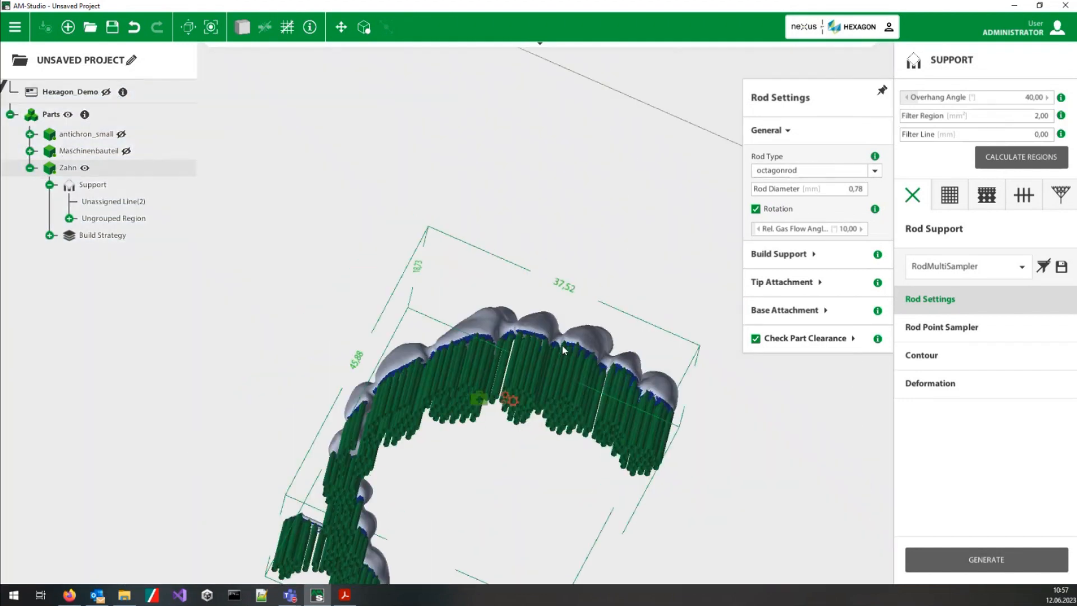
scroll(563, 345, "up", 5)
middle_click_drag(670, 429, 673, 375)
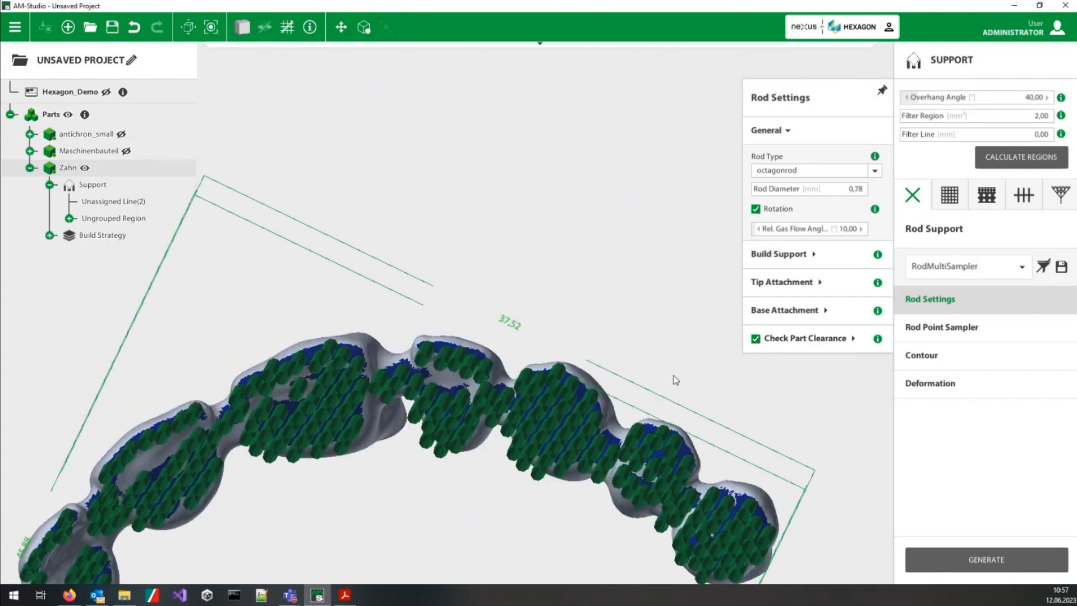
Step: Choose the RodSingleSolid strategy and place a single 3 mm solid octagon rod under one of the front teeth
left_click(976, 272)
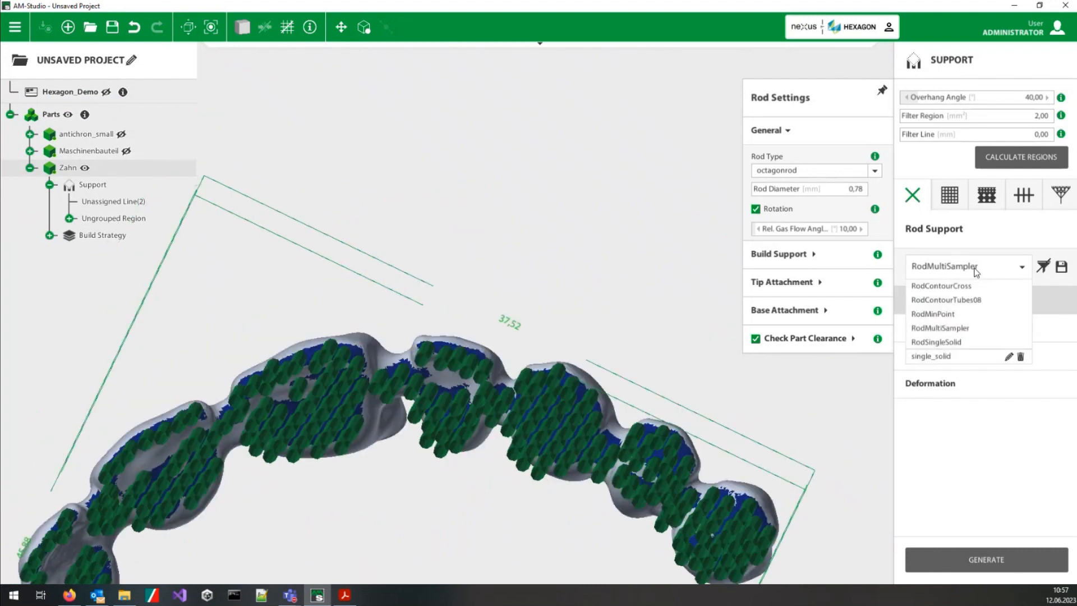
left_click(949, 343)
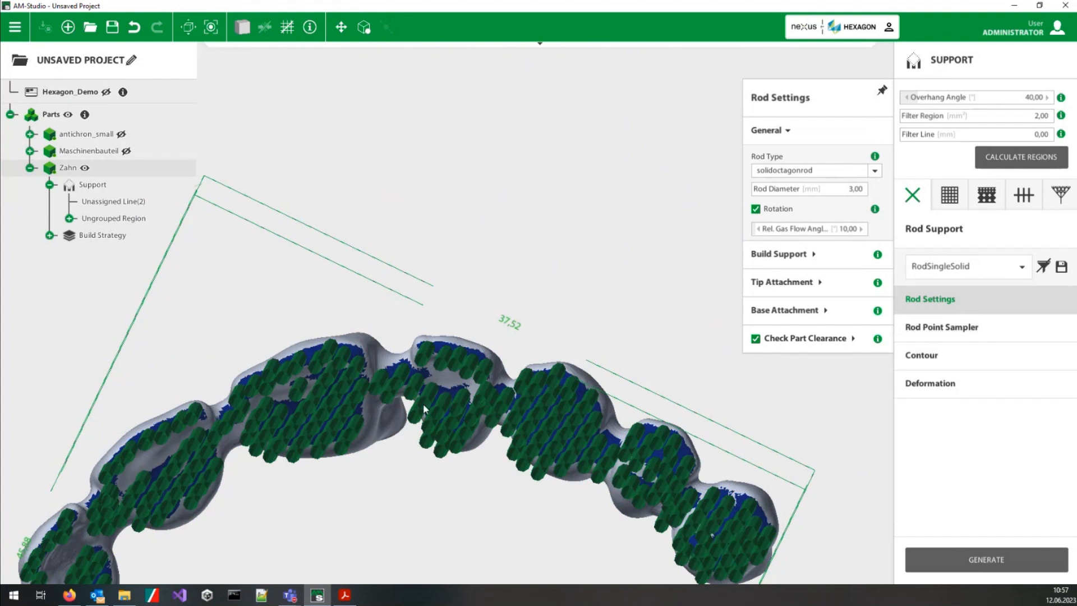
middle_click_drag(448, 416, 498, 318)
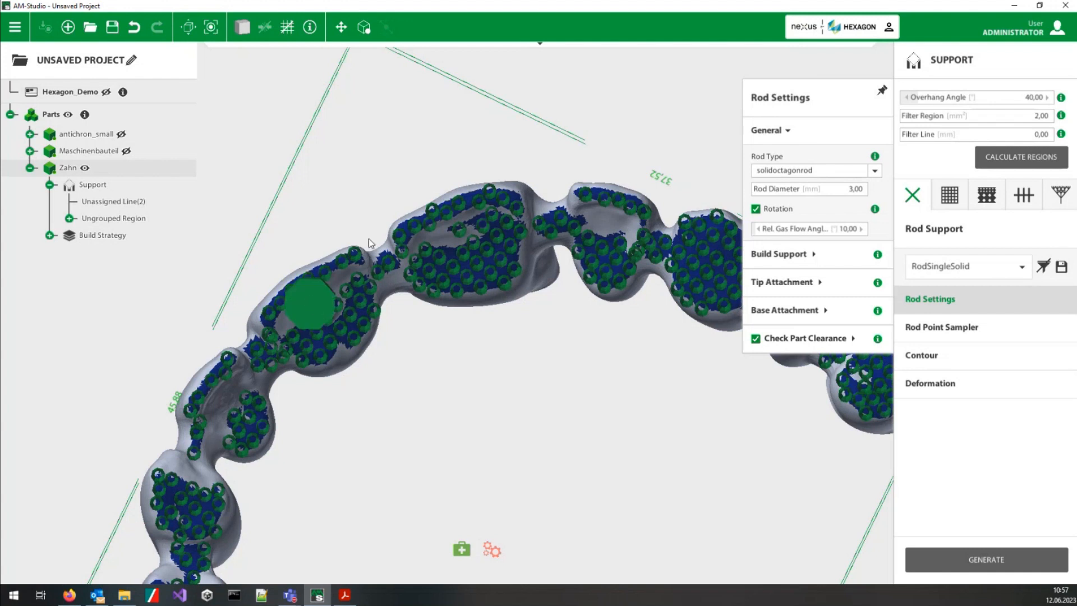
middle_click_drag(368, 239, 283, 295)
scroll(282, 291, "up", 2)
middle_click_drag(366, 305, 426, 275)
Step: Try to delete the RodMultiSampler support from one of Zahn's front-tooth regions, keeping the single solid rod
right_click(359, 250)
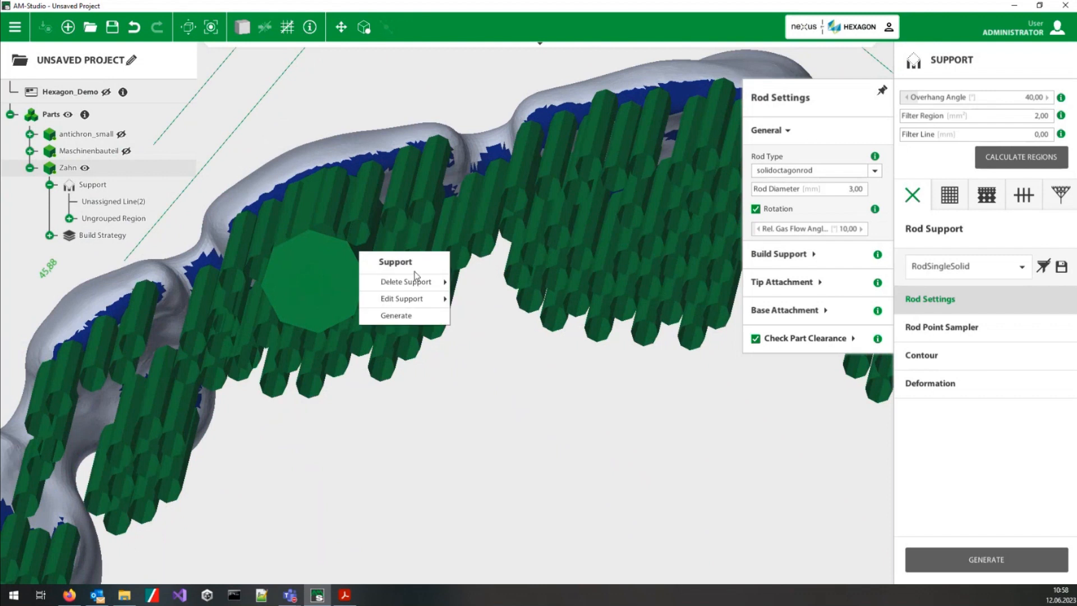
mouse_move(416, 279)
right_click(335, 299)
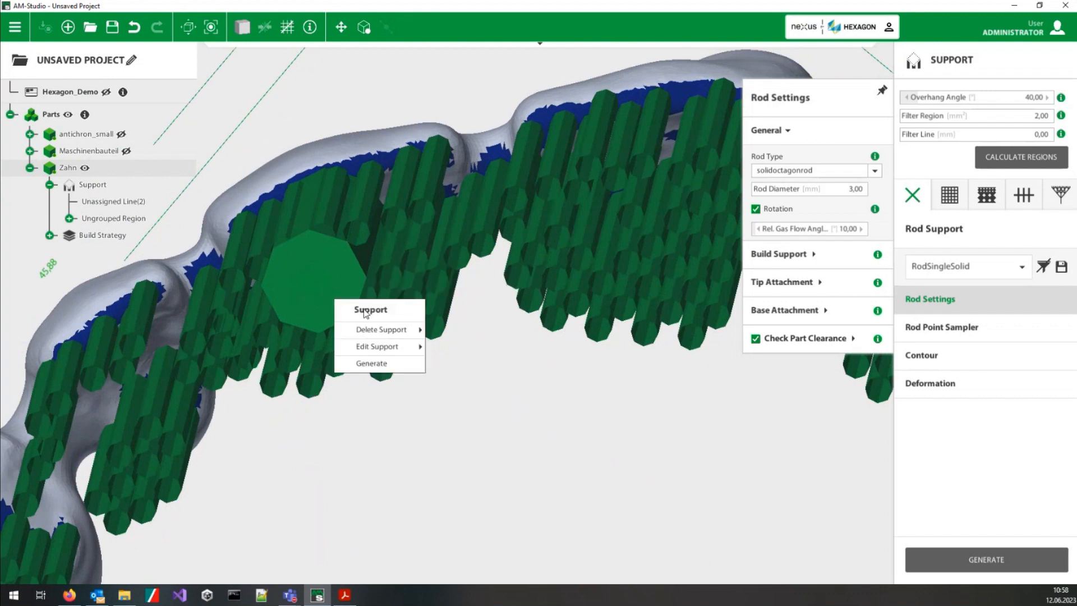
mouse_move(383, 331)
right_click(406, 242)
middle_click_drag(339, 232, 300, 123)
right_click(252, 74)
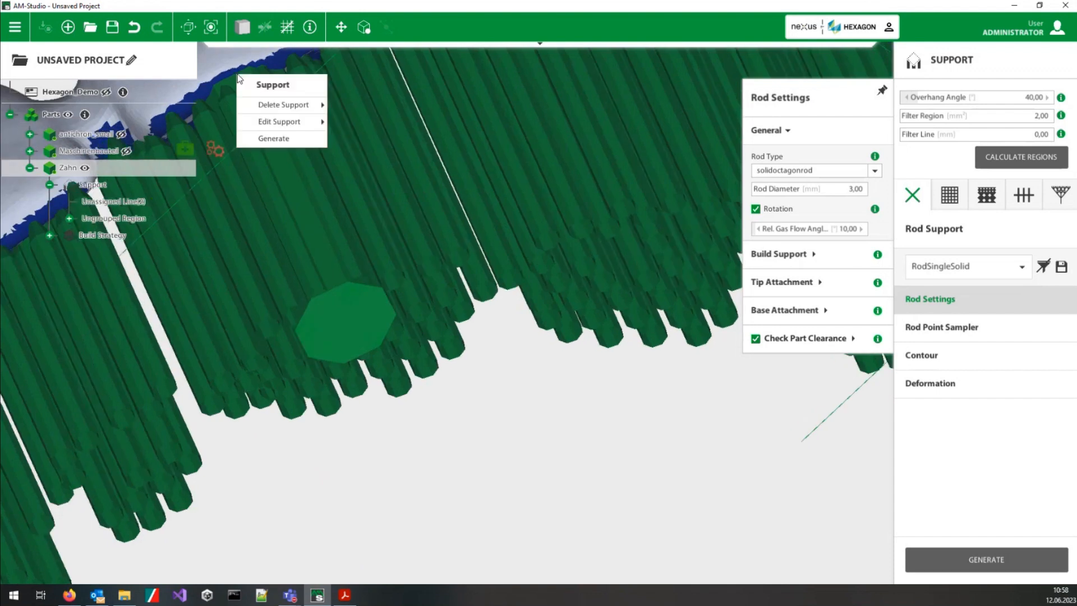
mouse_move(306, 108)
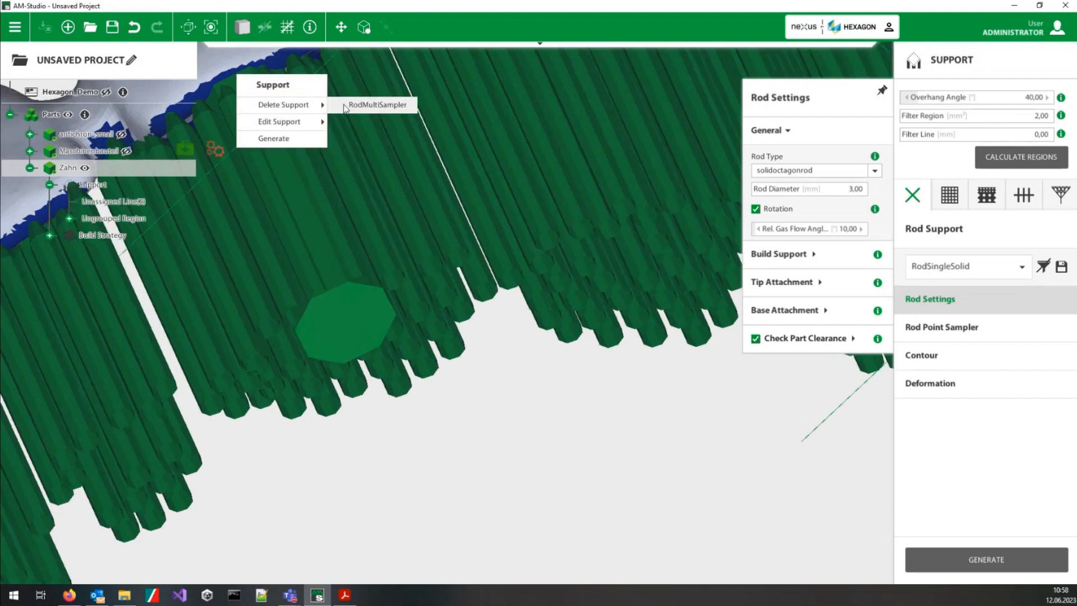
right_click(209, 100)
mouse_move(277, 133)
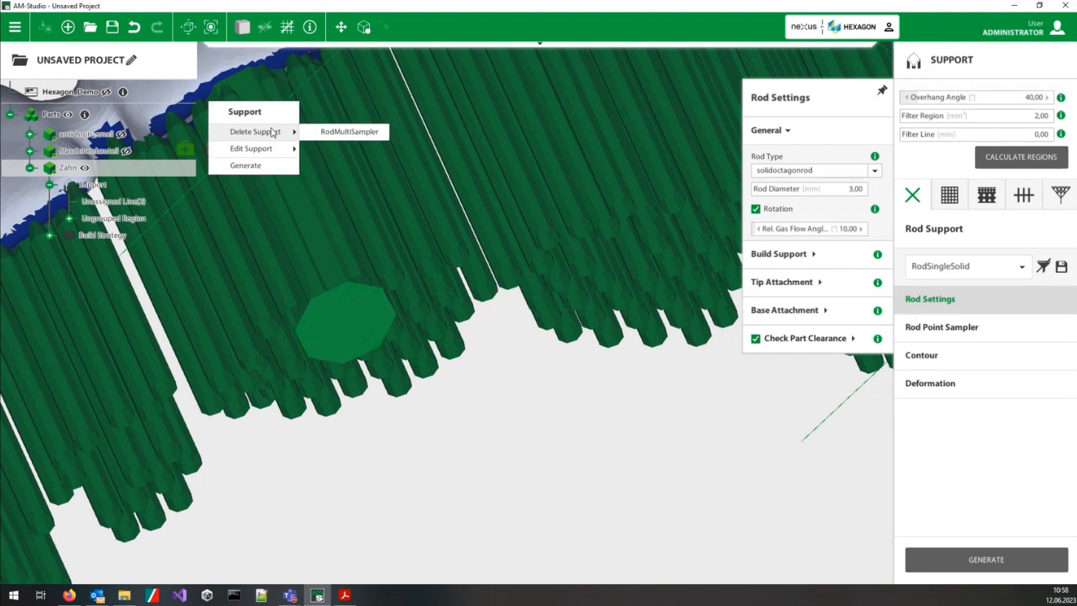
left_click(331, 131)
middle_click_drag(548, 426, 522, 402)
scroll(520, 404, "down", 4)
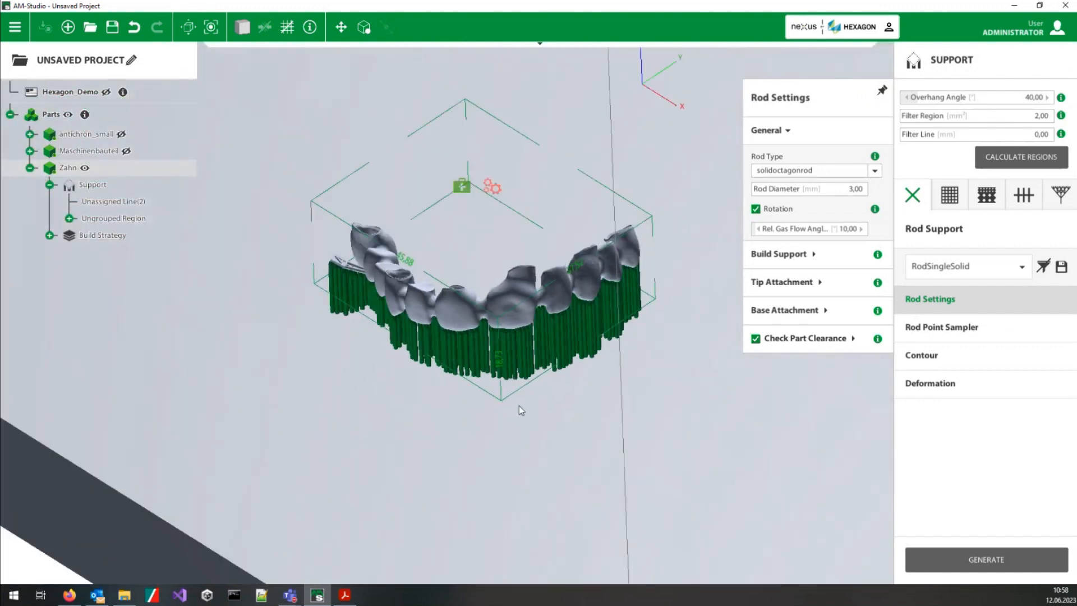
Step: Close the Rod Settings, hide Zahn, show Maschinenbauteil and examine its overhang regions from below
left_click(917, 312)
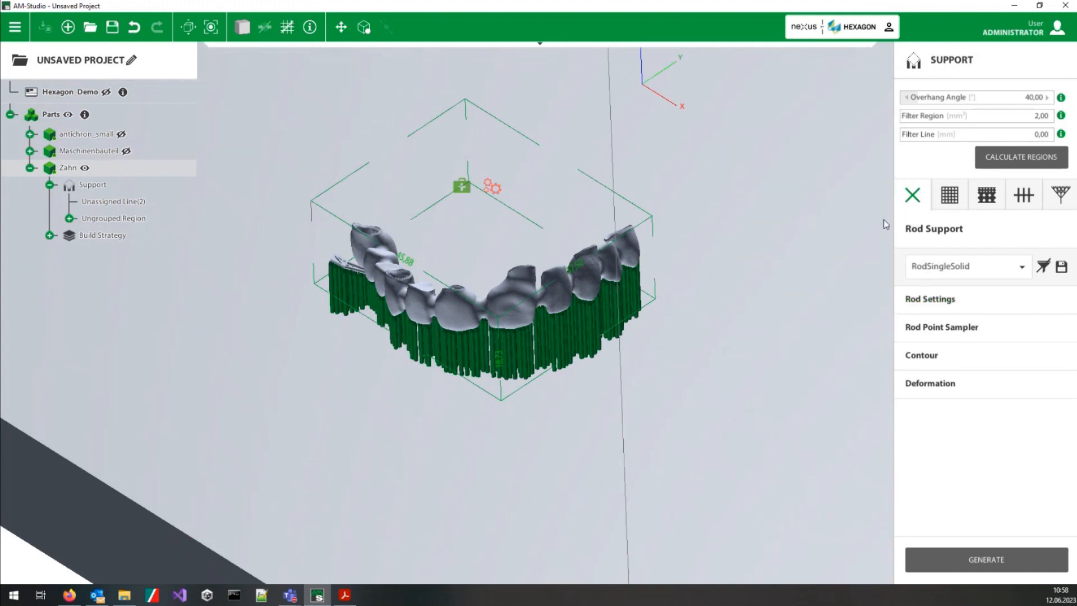
scroll(662, 274, "down", 1)
scroll(662, 274, "down", 3)
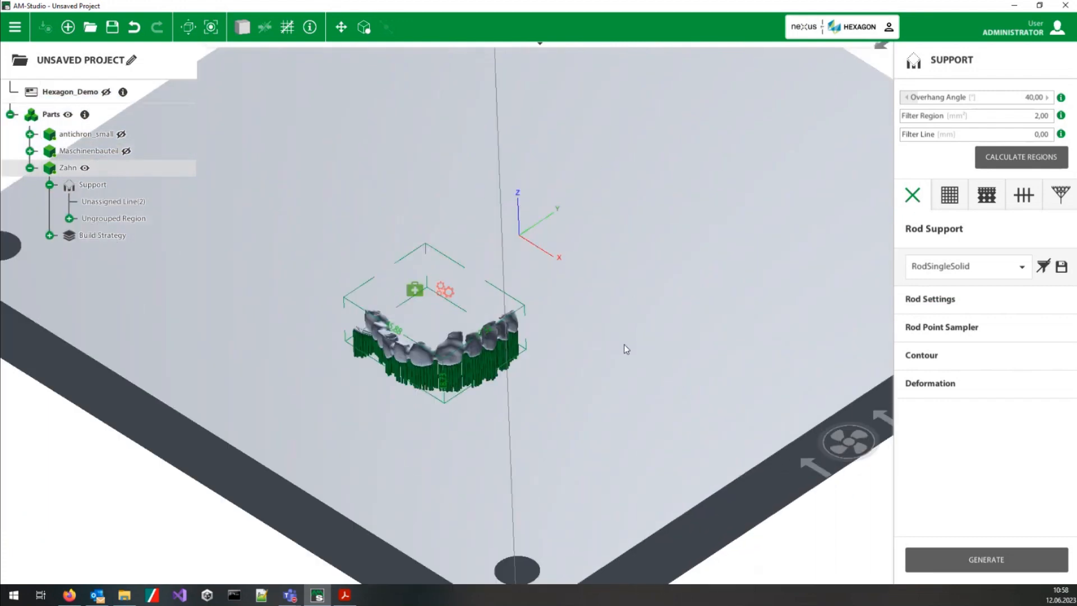
left_click(593, 355)
middle_click_drag(685, 258, 762, 520)
left_click(484, 362)
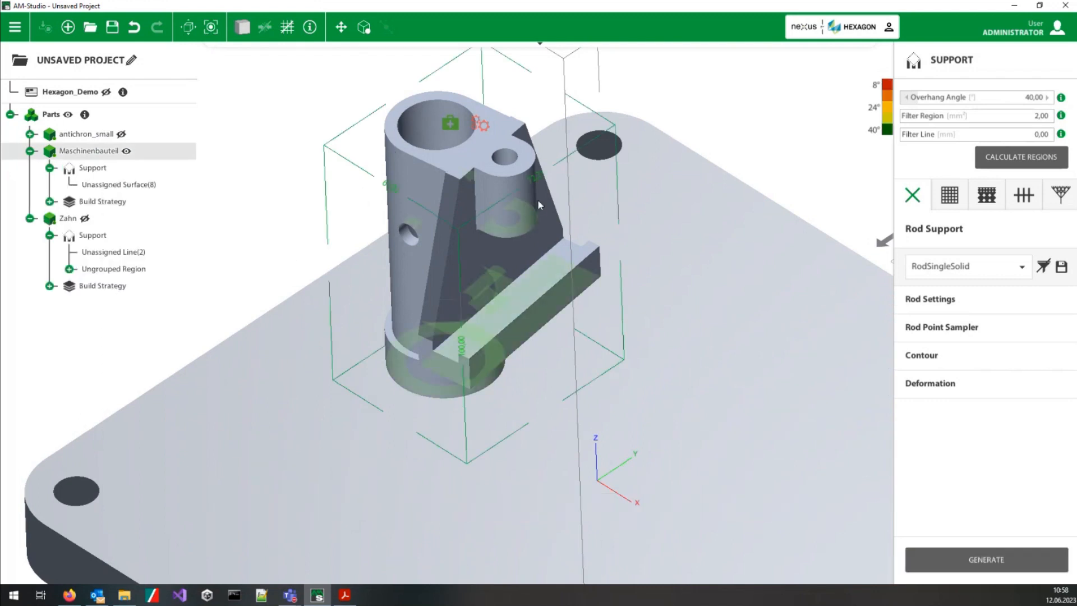
middle_click_drag(486, 465, 507, 346)
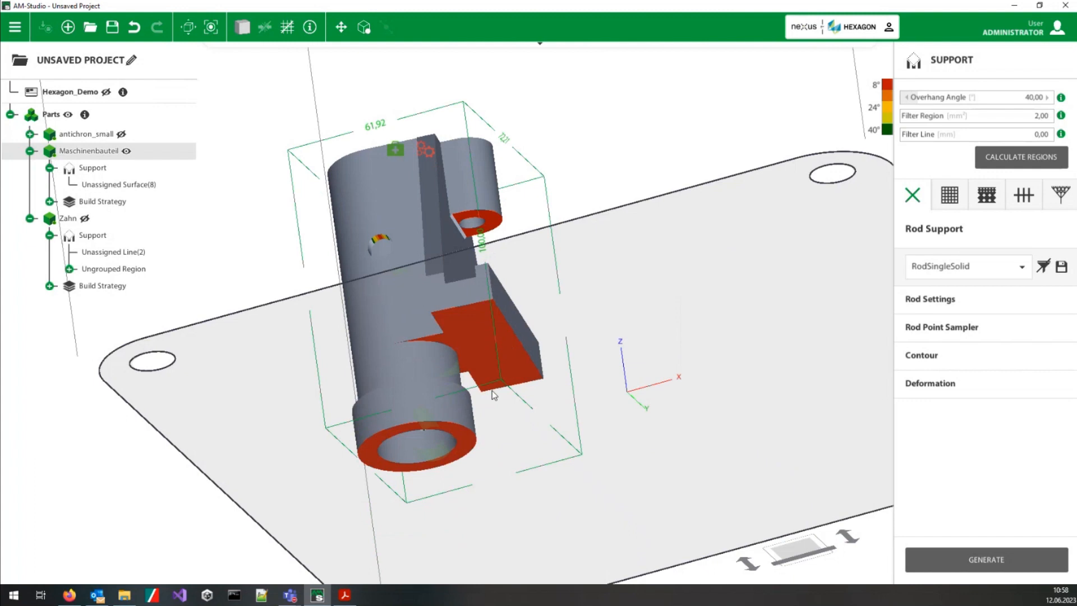
middle_click_drag(489, 390, 430, 281)
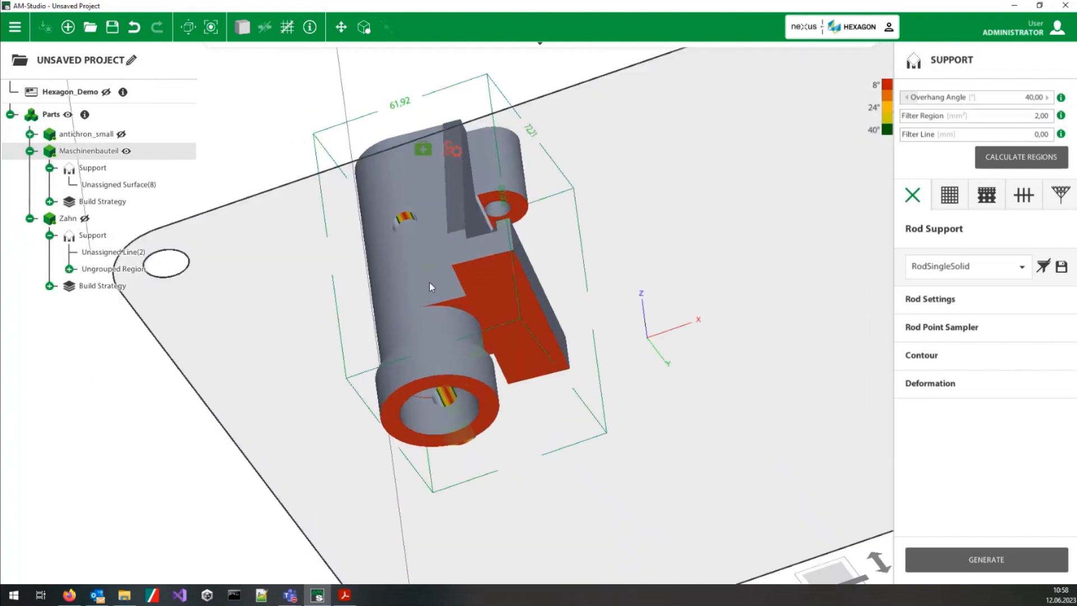
Step: Generate a block support with the BlockTooth strategy on the ring-shaped bottom face of Maschinenbauteil and inspect its grid
left_click(506, 256)
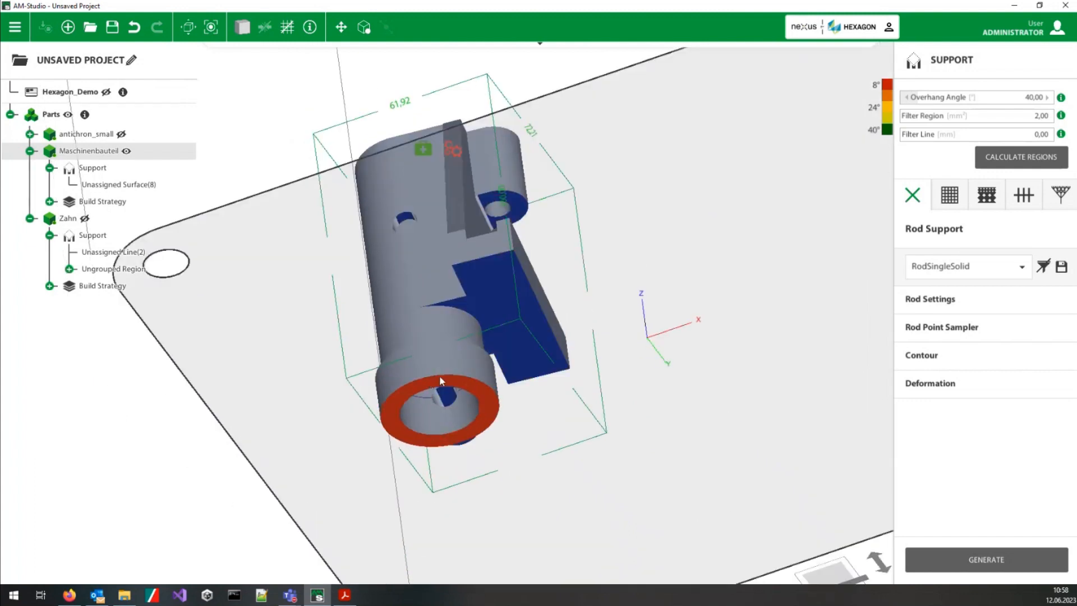
left_click(950, 195)
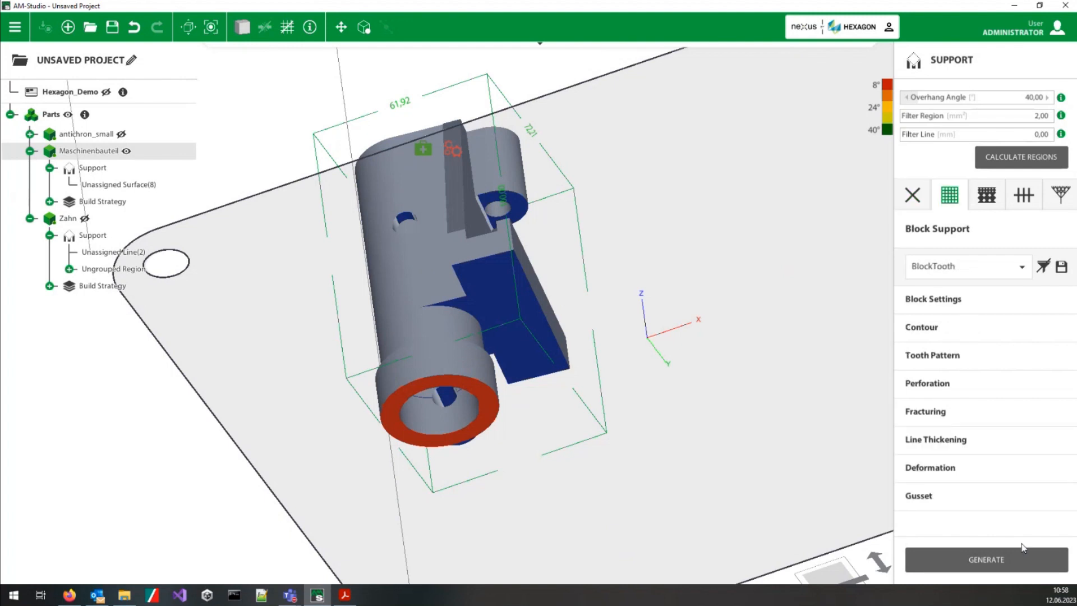
scroll(537, 388, "up", 6)
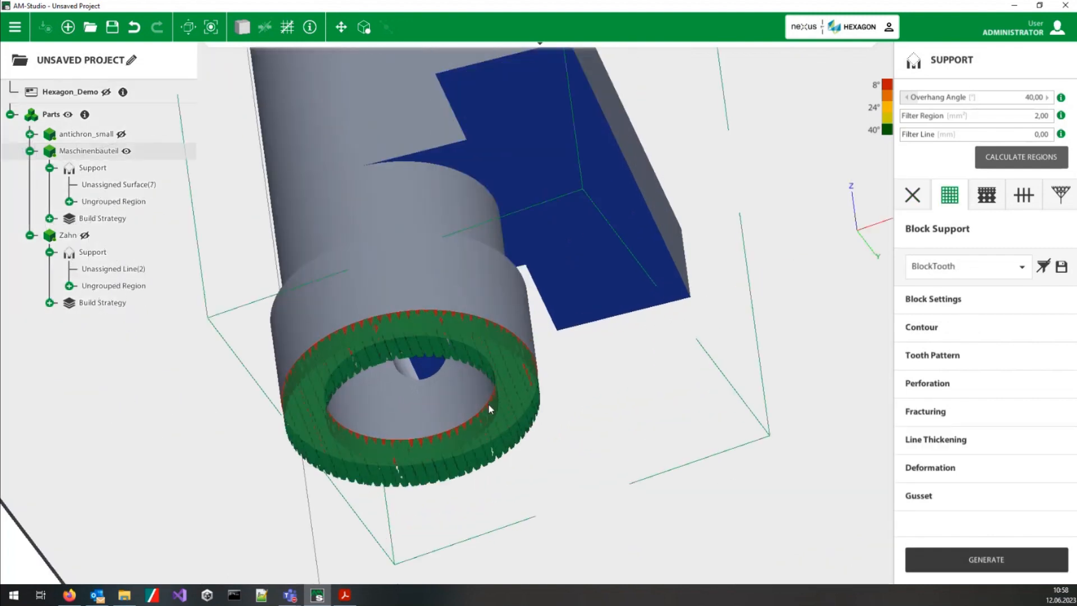
scroll(495, 422, "up", 2)
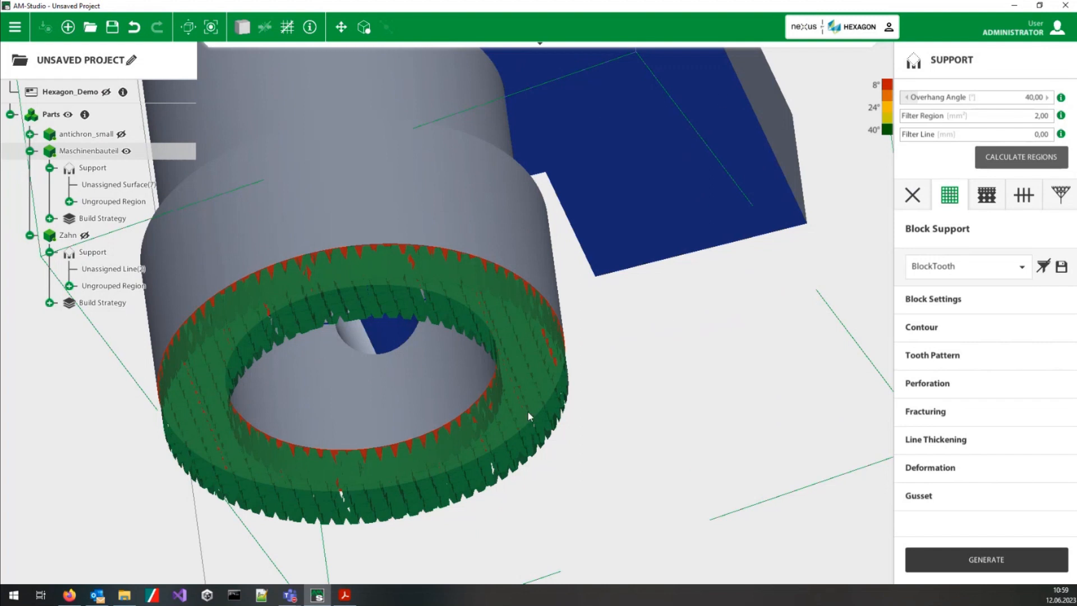
middle_click_drag(527, 408, 477, 258)
scroll(476, 221, "up", 3)
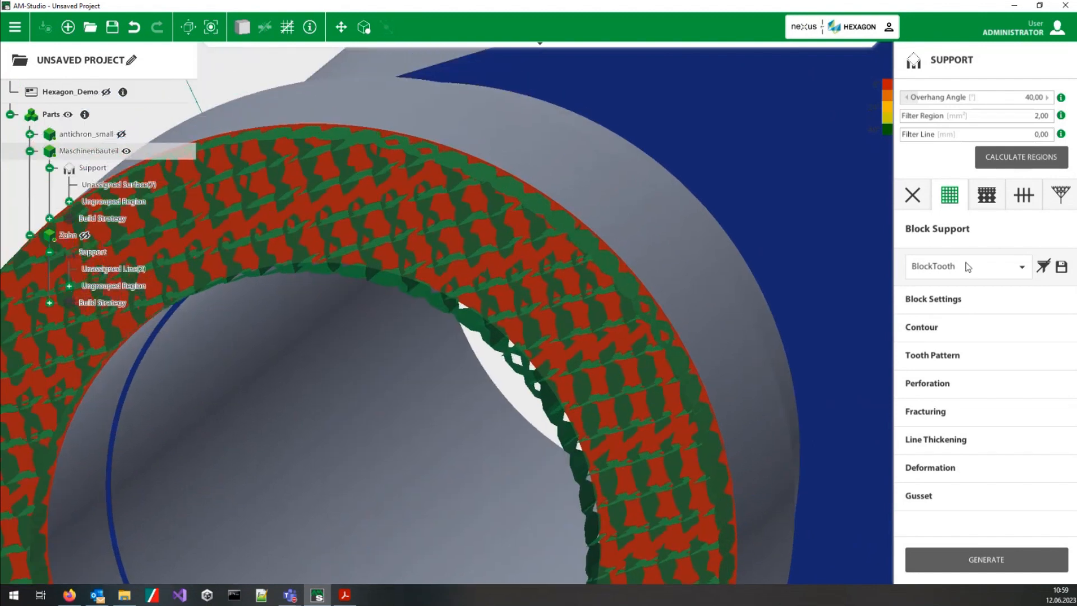
Step: Review the BlockTooth strategy's Tooth Pattern, Perforation and Fracturing settings and examine the matching features in the ring's block support
left_click(950, 361)
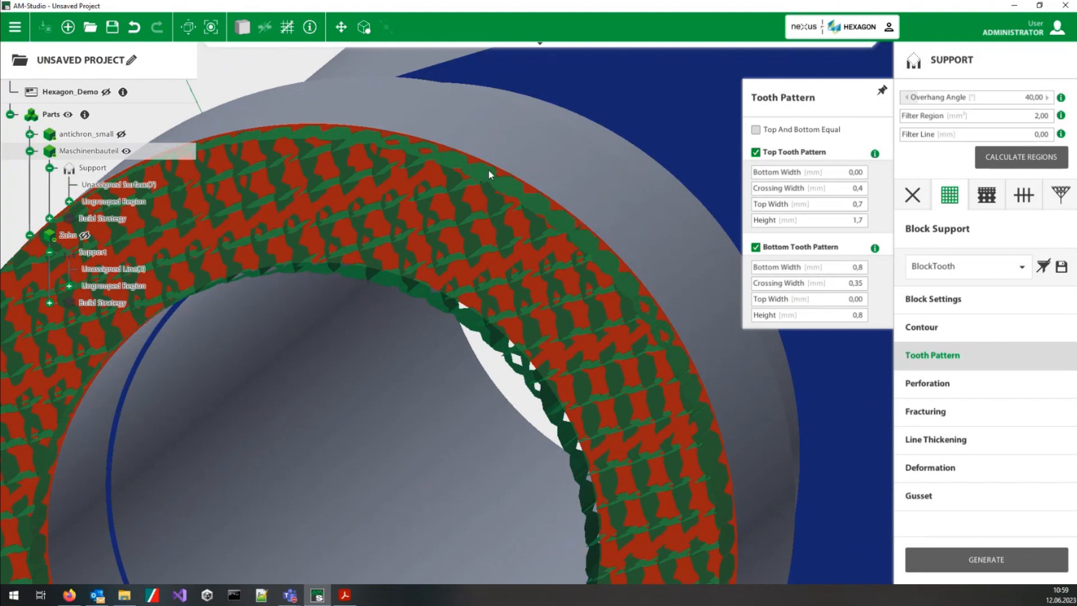
middle_click_drag(516, 180, 490, 512)
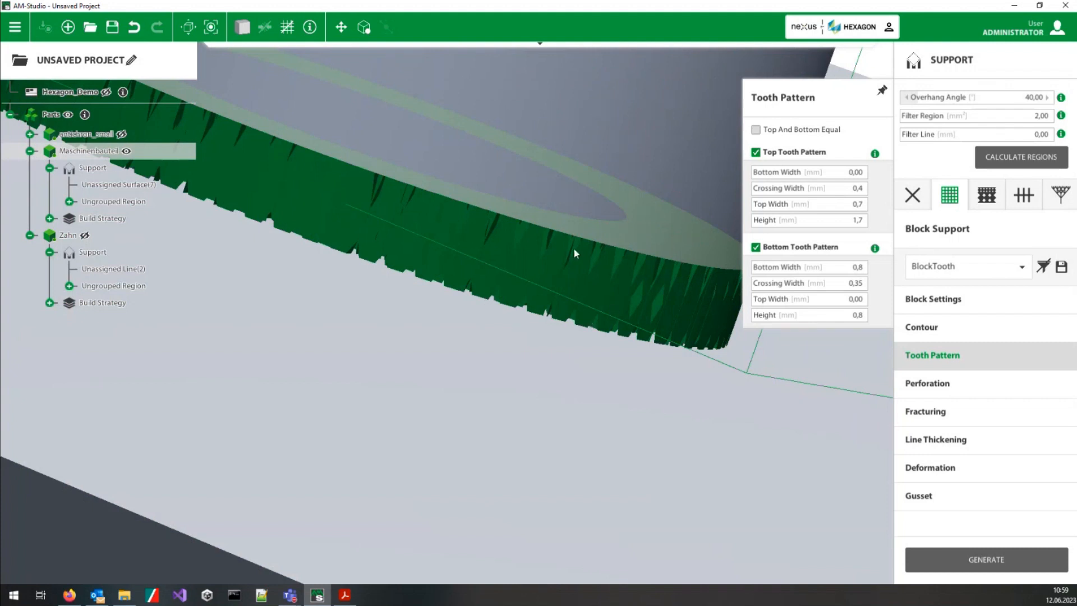
middle_click_drag(628, 278, 537, 267)
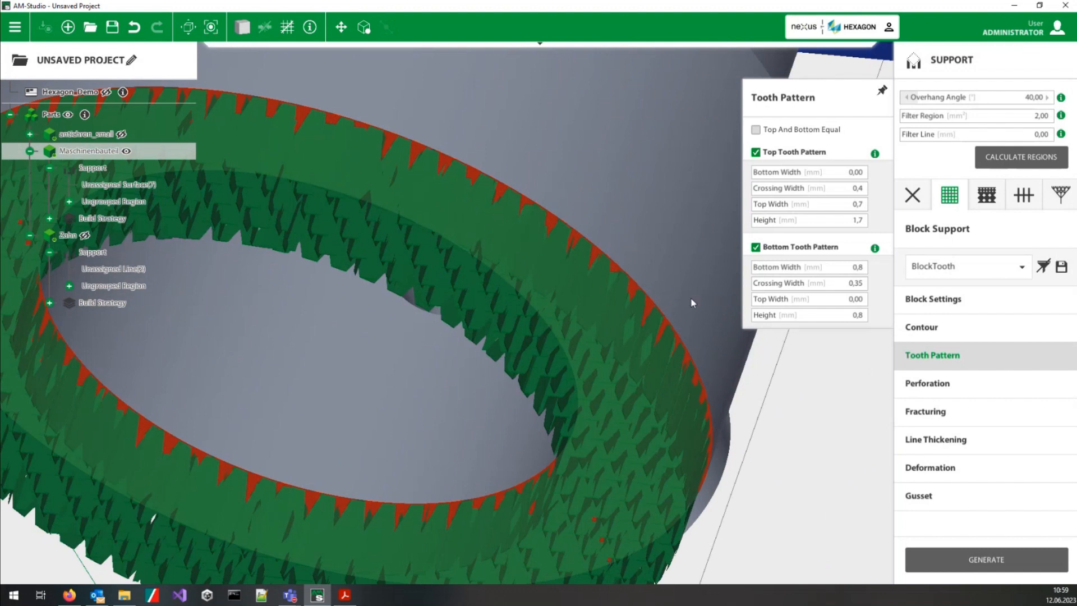
left_click(944, 384)
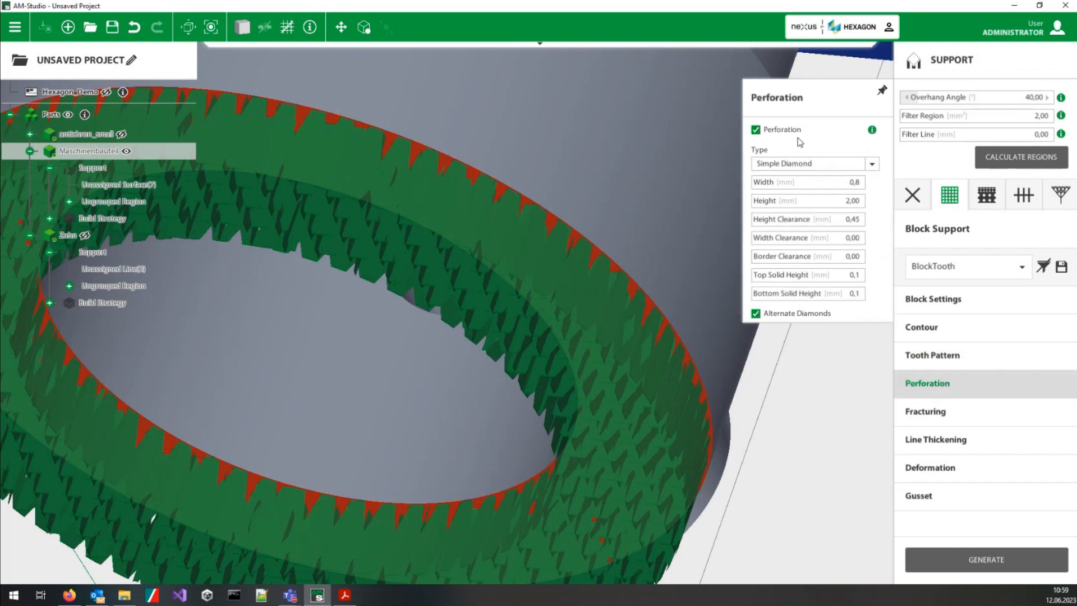
mouse_move(873, 134)
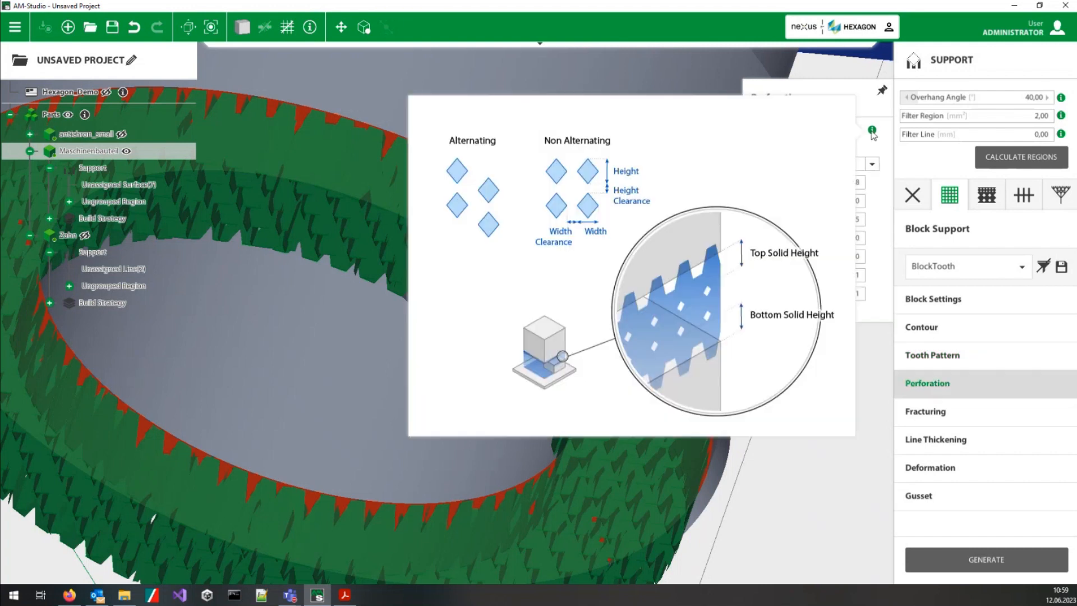
middle_click_drag(529, 227, 409, 182)
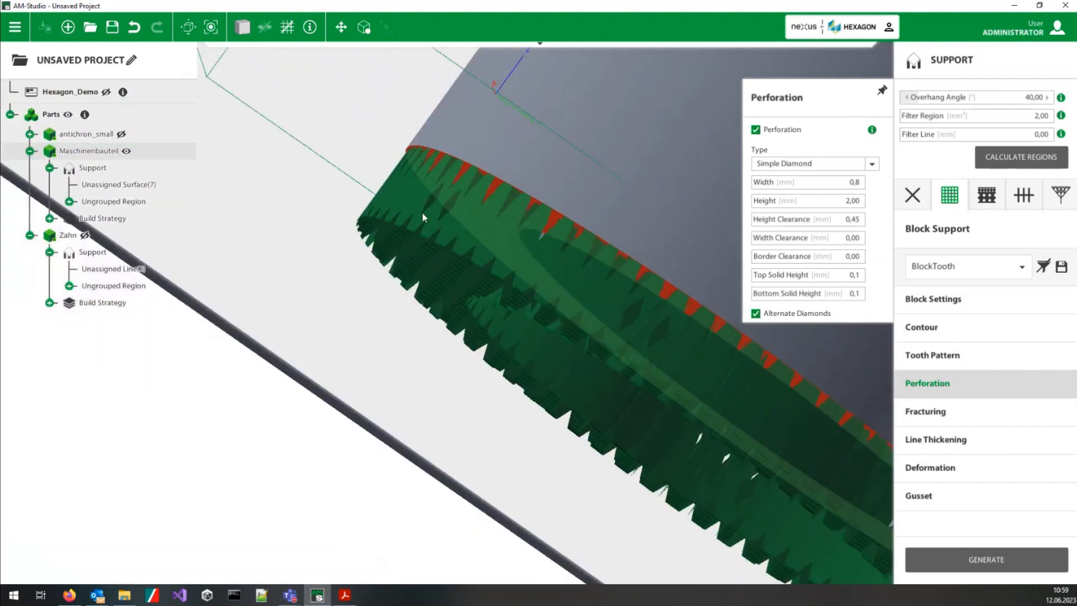
scroll(597, 321, "down", 2)
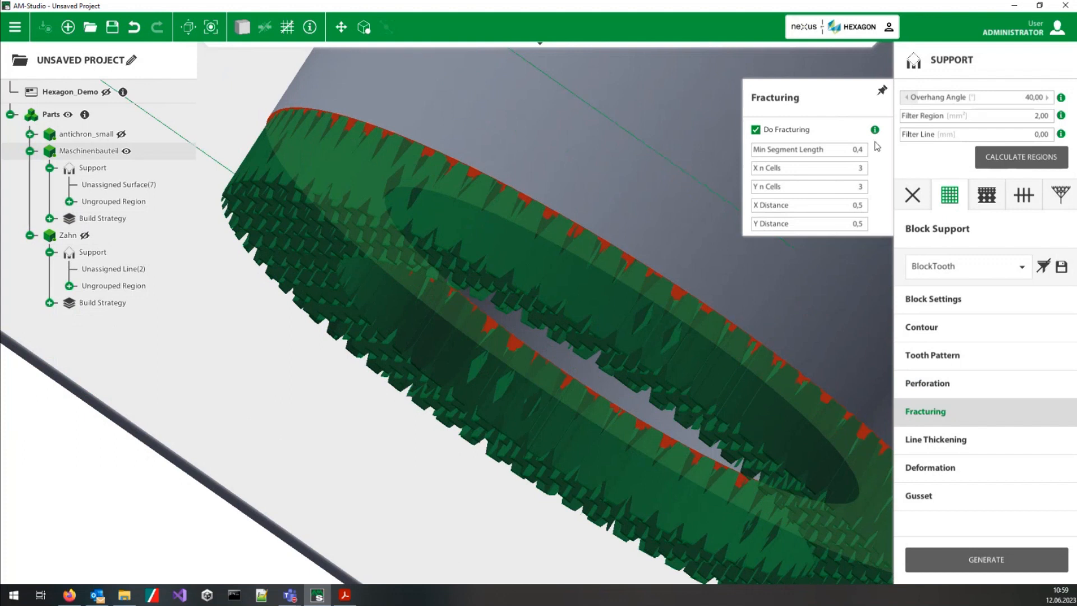
mouse_move(875, 130)
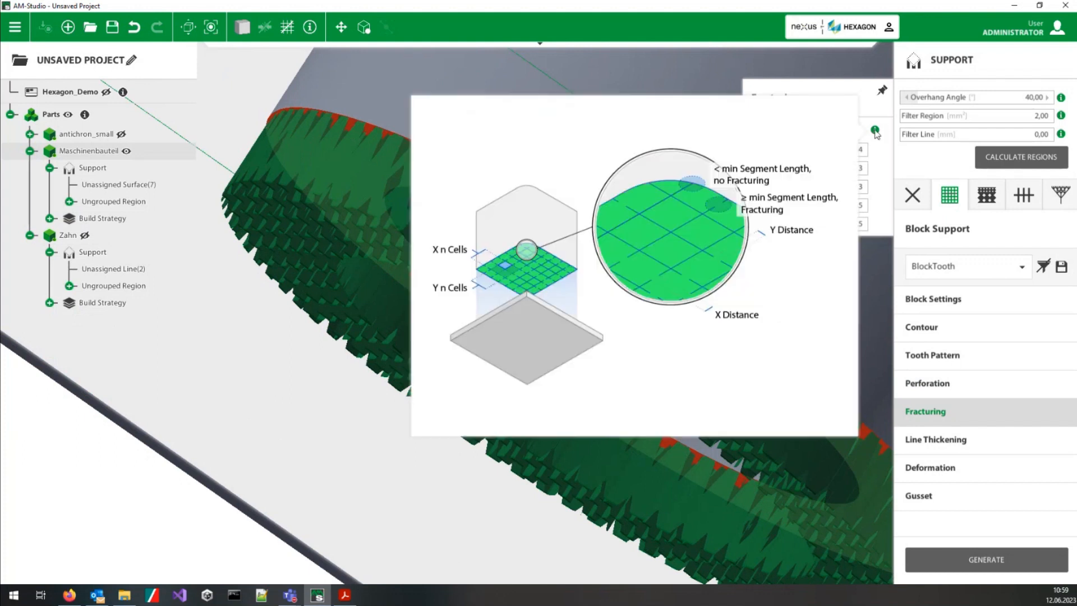
middle_click_drag(628, 403, 767, 112)
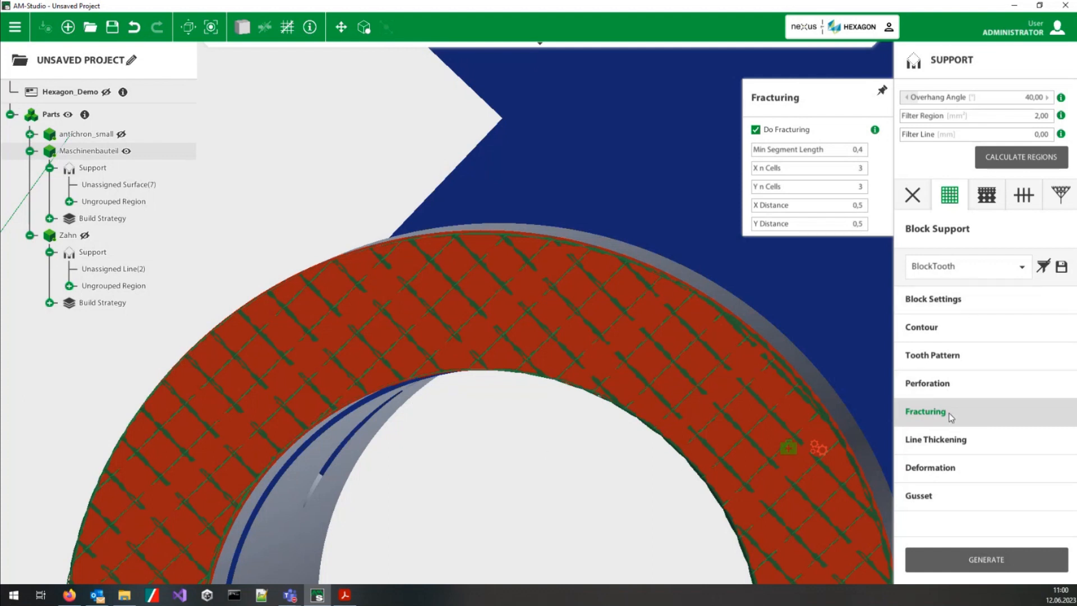
middle_click_drag(625, 250, 652, 361)
middle_click_drag(564, 350, 539, 256)
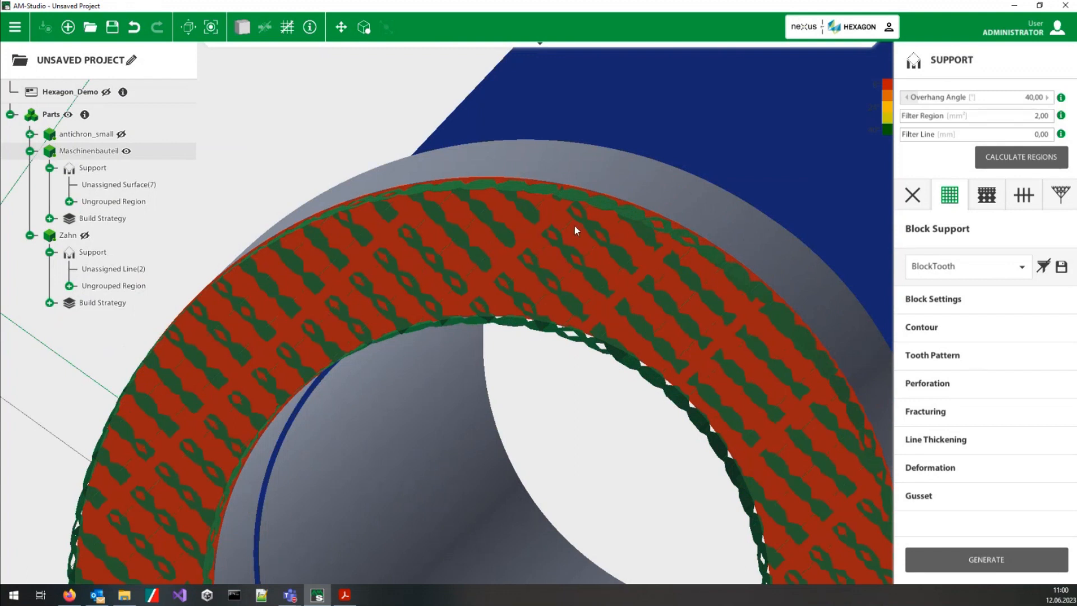
Step: Add RodContourTubes08 rod supports using the Contour Sampler along the ring face's edges and inspect them together with the block support
left_click(914, 195)
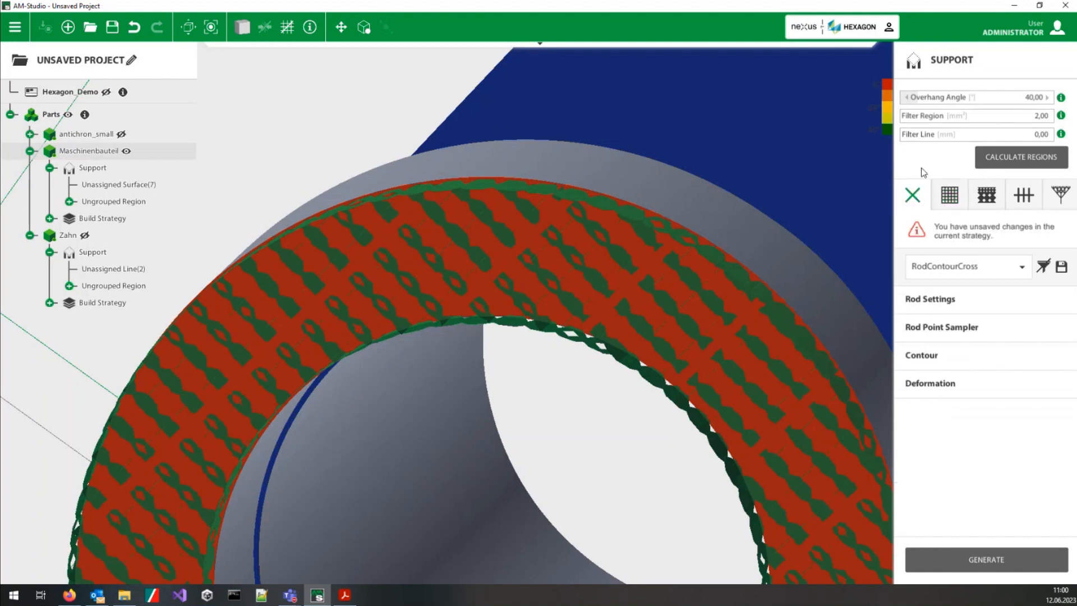
left_click(1022, 268)
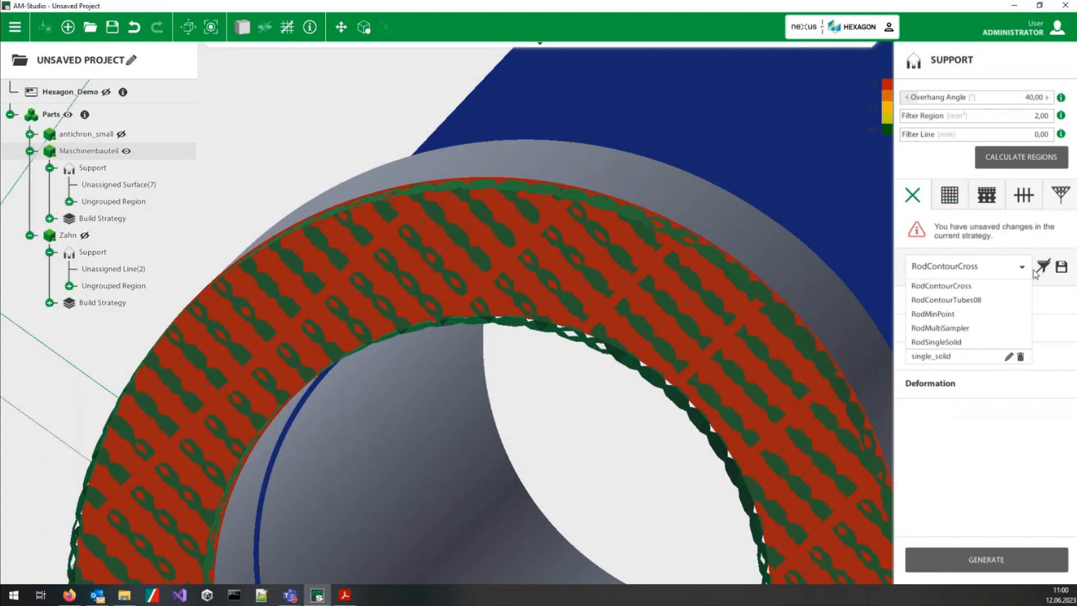
left_click(975, 300)
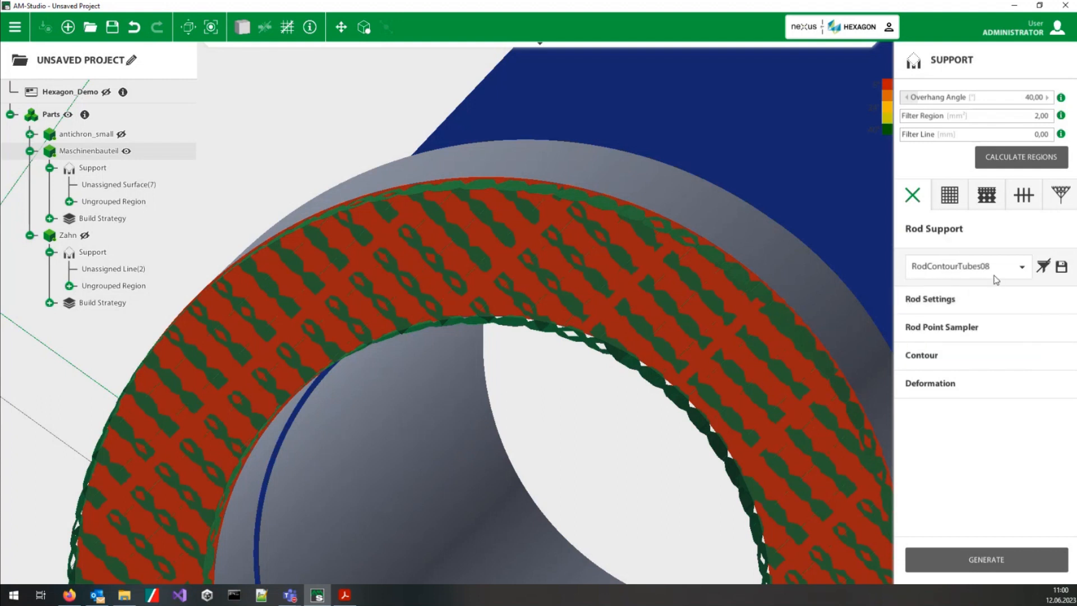
left_click(934, 326)
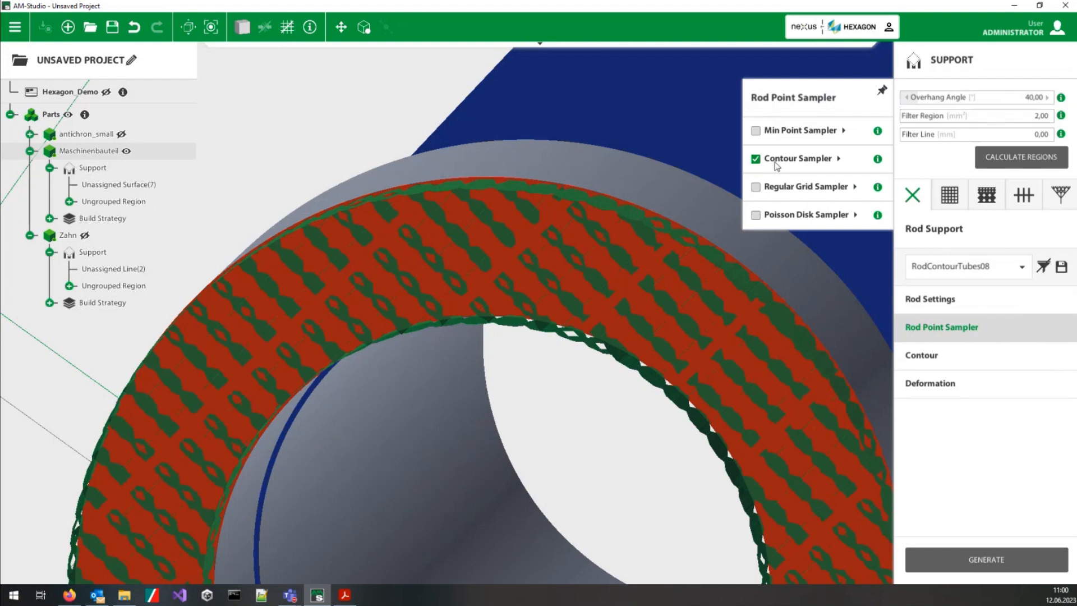
mouse_move(794, 162)
left_click(975, 565)
middle_click_drag(560, 297, 582, 266)
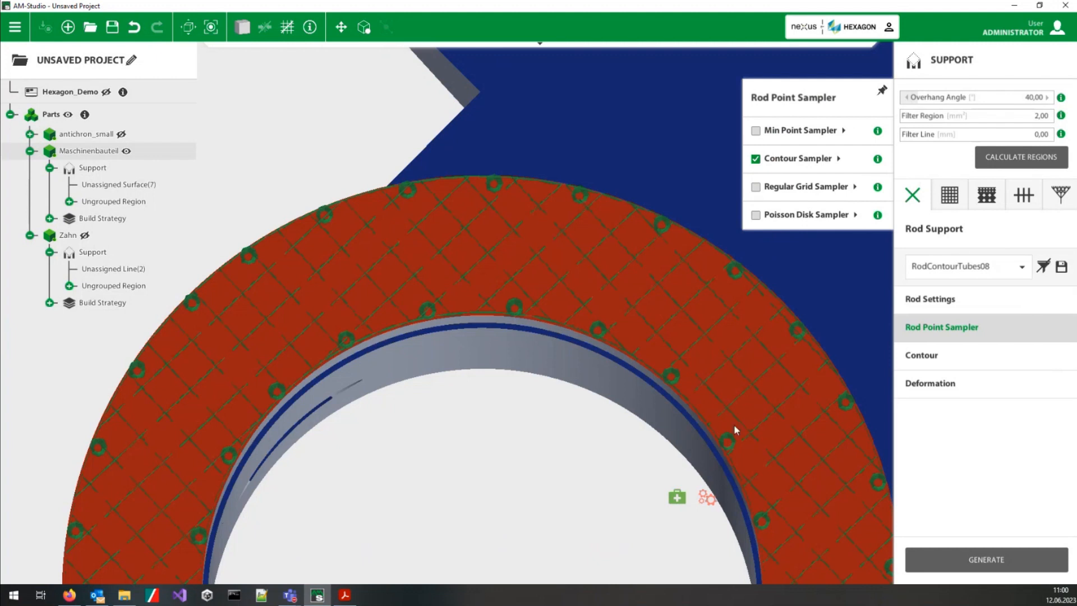
middle_click_drag(654, 263, 641, 357)
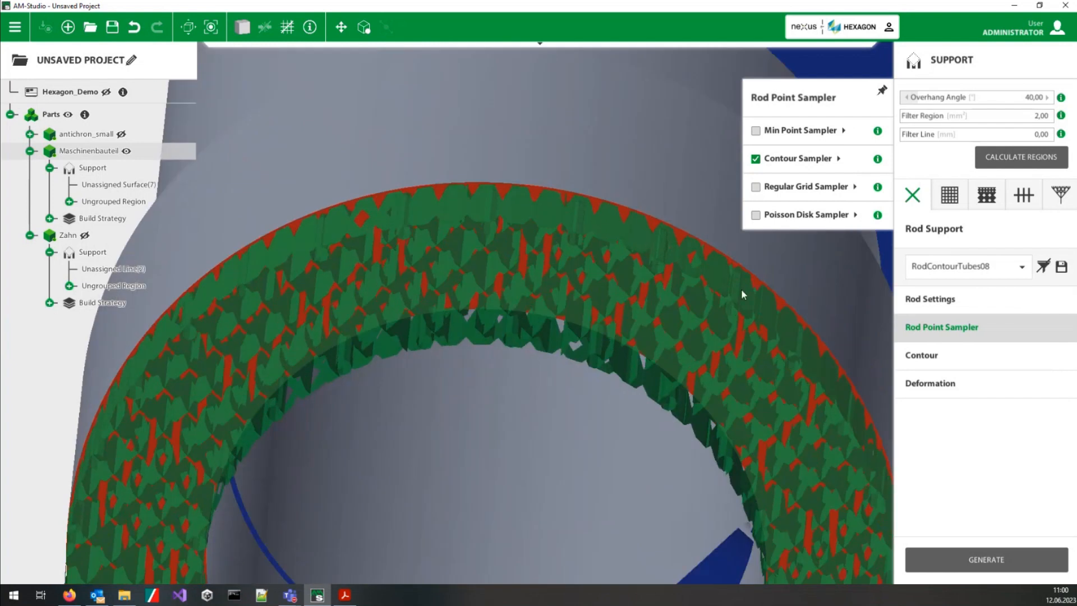
scroll(591, 299, "down", 5)
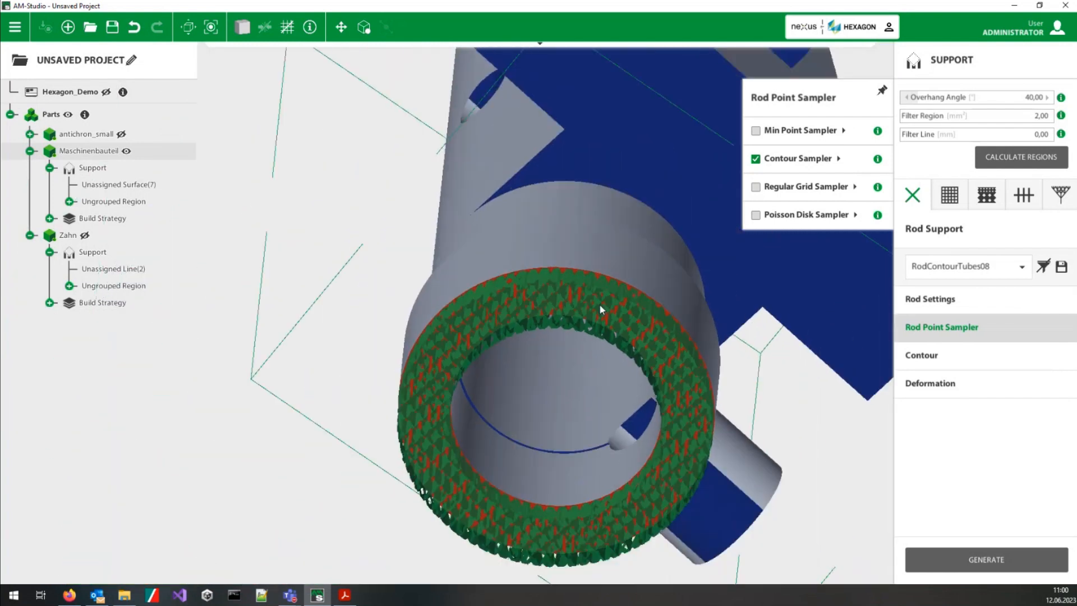
scroll(598, 337, "up", 8)
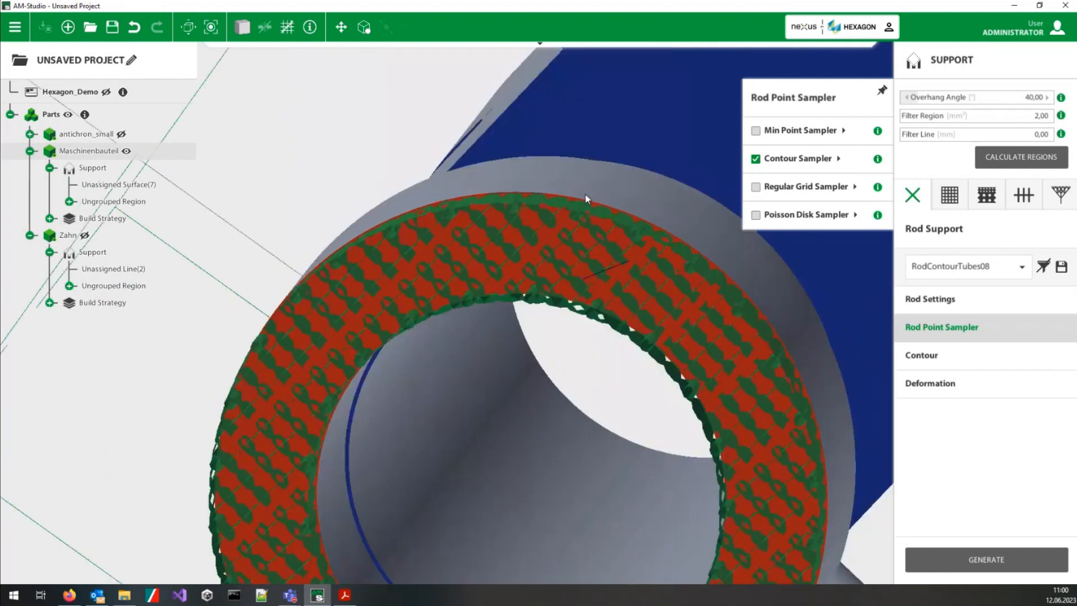
Step: Generate a cell support with the AdaptiveCellFracturing strategy on the large flat underside of Maschinenbauteil's side flange
middle_click_drag(547, 176, 595, 286)
scroll(598, 282, "down", 6)
left_click(595, 286)
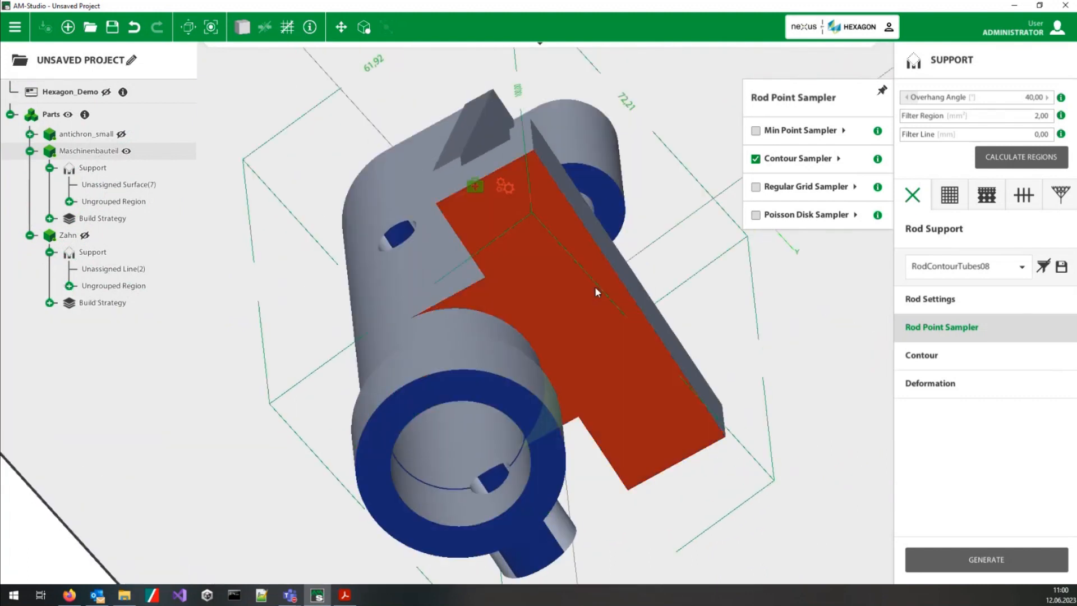
left_click(986, 205)
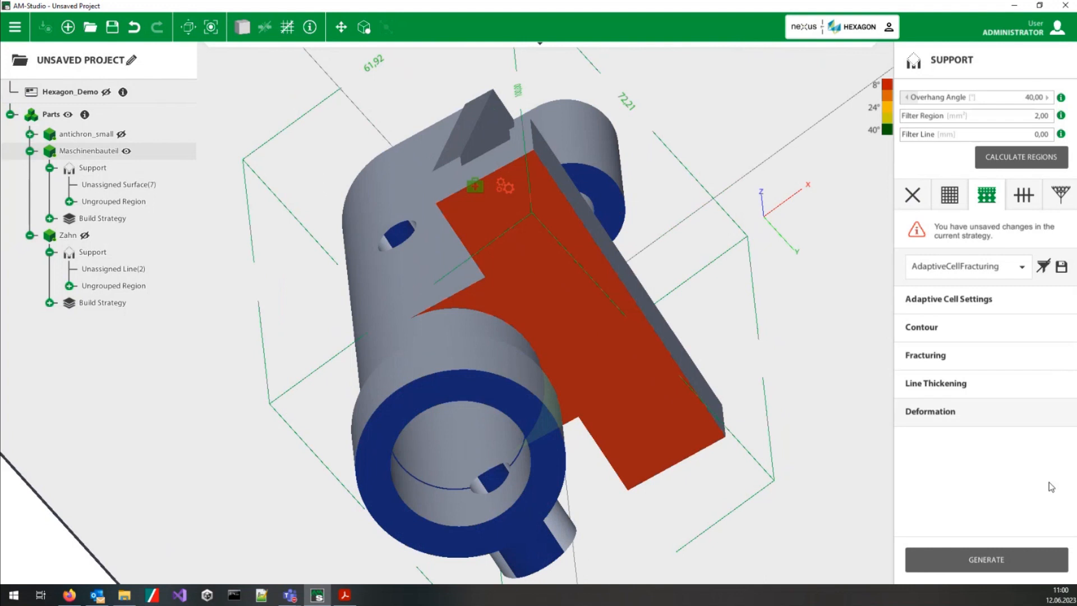
left_click(988, 561)
middle_click_drag(591, 342, 305, 153)
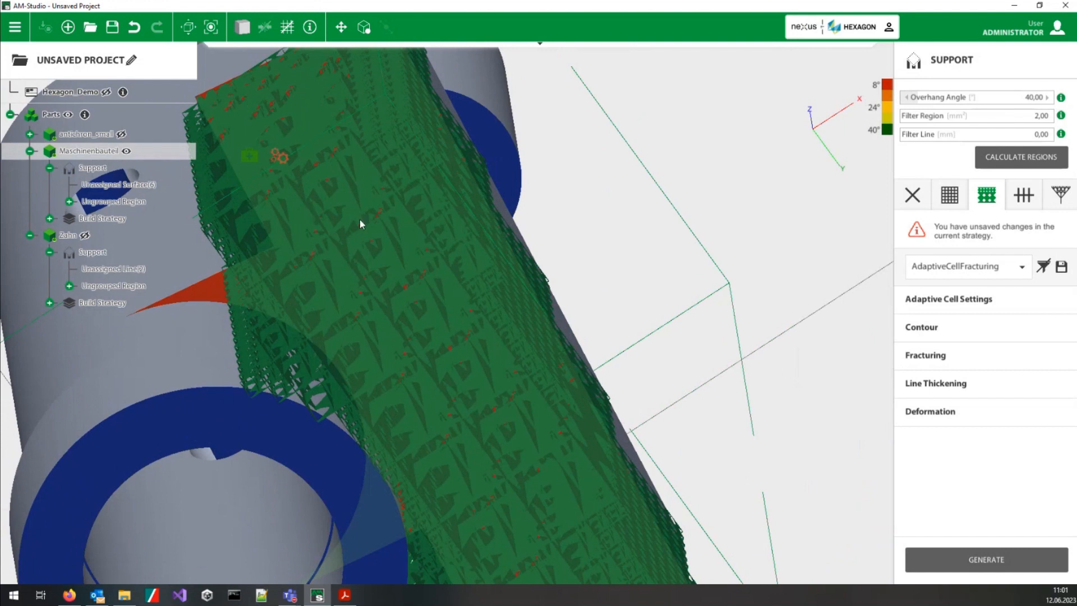
Step: Examine the flange's cell support from the side and from below, comparing cell sizes near the part and near the base
middle_click_drag(417, 223, 321, 248)
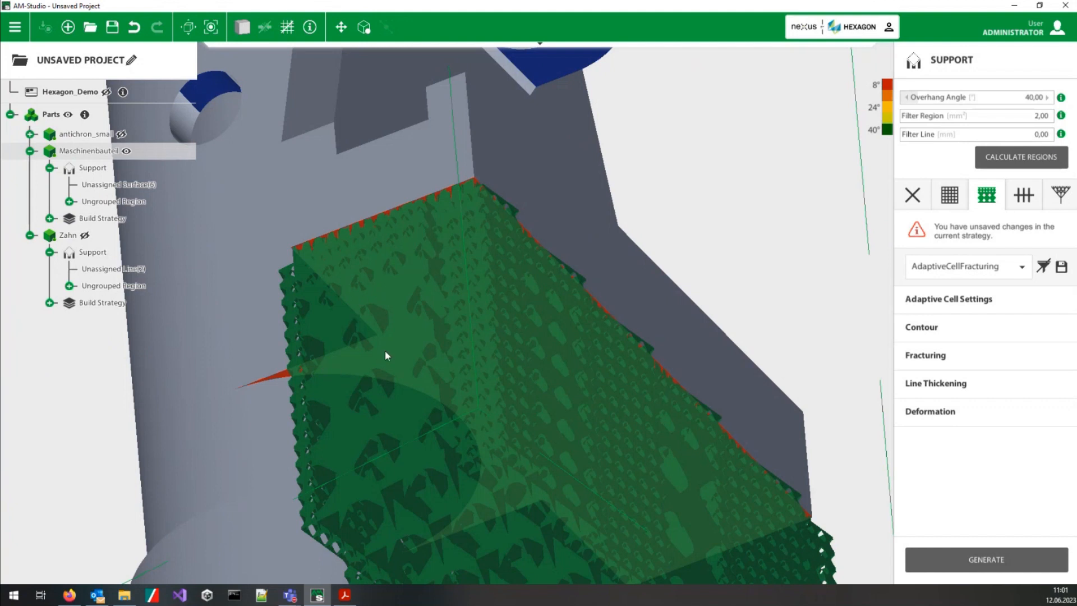
scroll(526, 461, "down", 3)
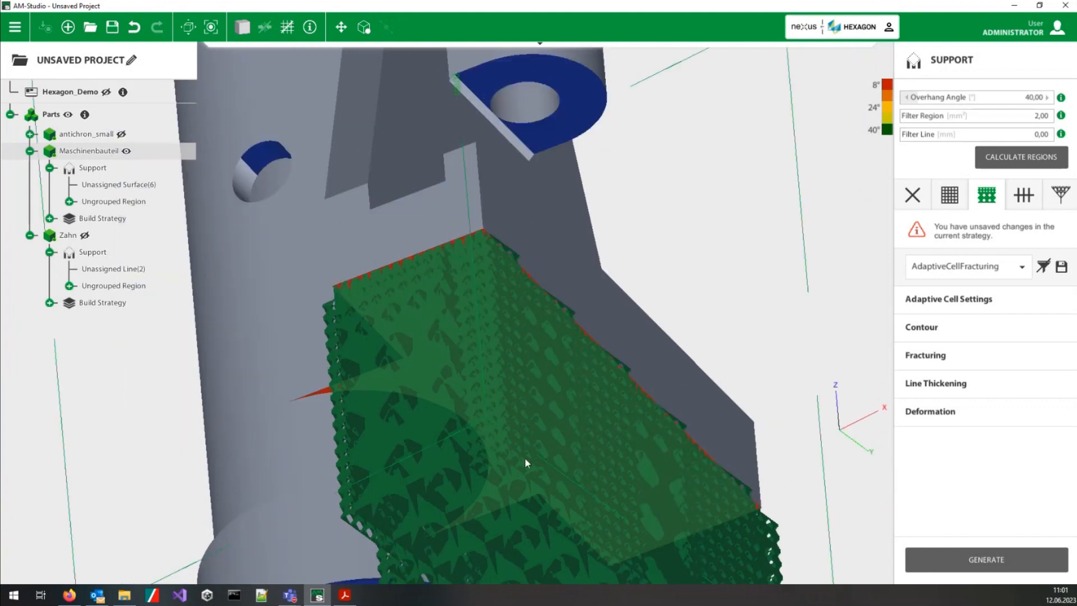
middle_click_drag(569, 482, 527, 299)
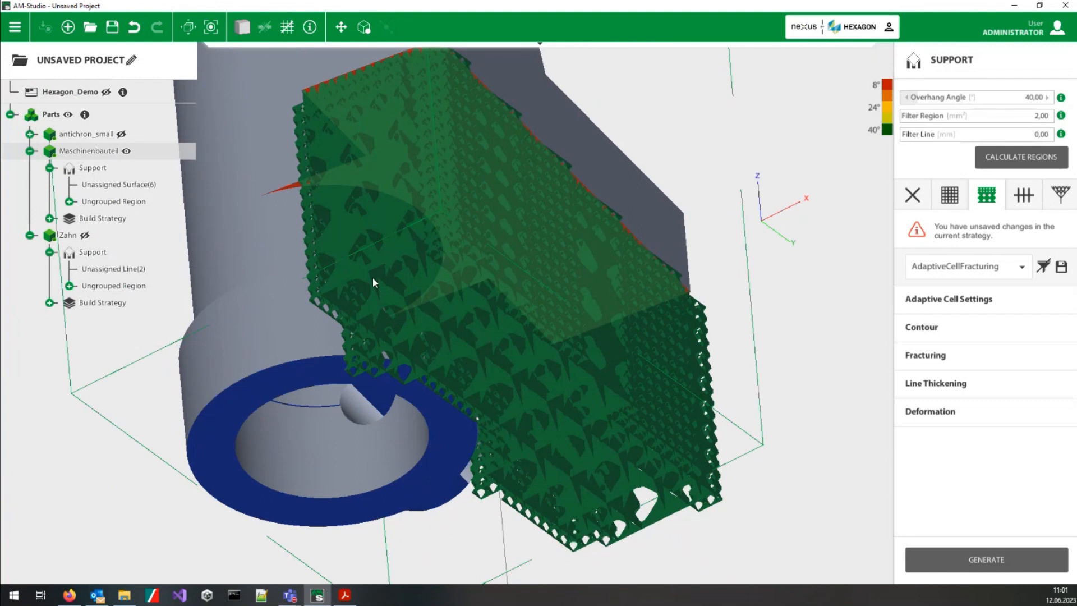
middle_click_drag(402, 274, 473, 349)
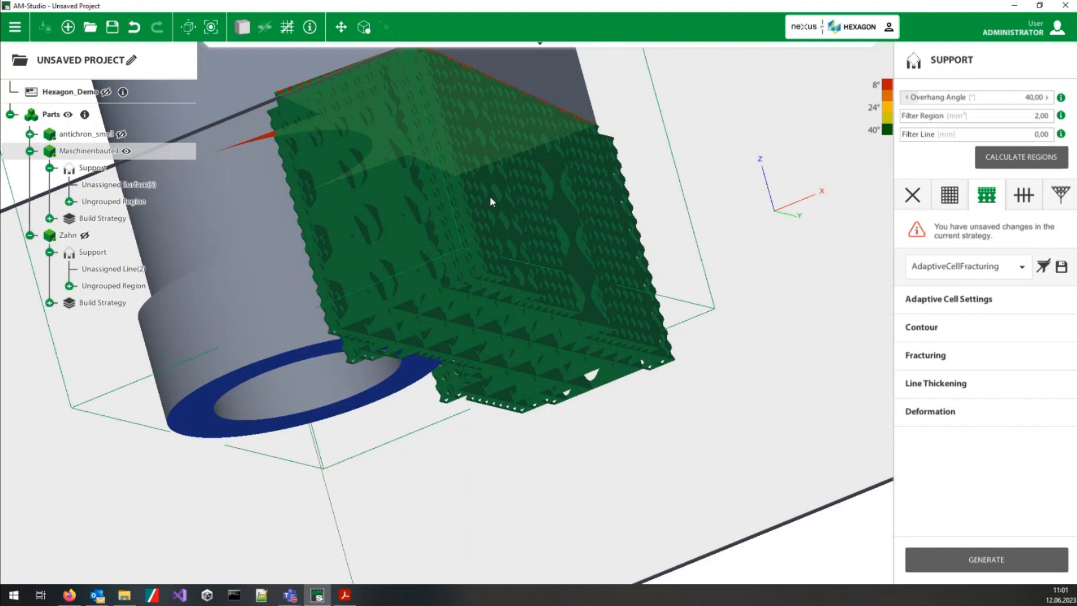
middle_click_drag(447, 230, 541, 445)
right_click_drag(541, 444, 525, 401)
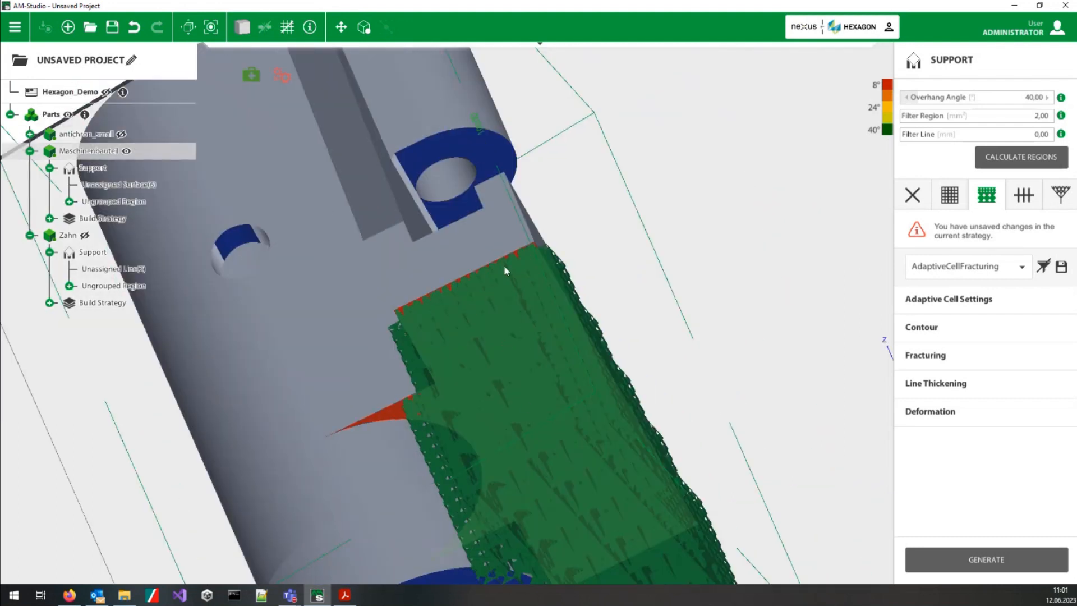
Step: Examine the cell support's contact edge on the flange up close and its outer walls from several angles
right_click_drag(503, 266, 510, 309)
scroll(511, 309, "up", 3)
scroll(418, 241, "up", 2)
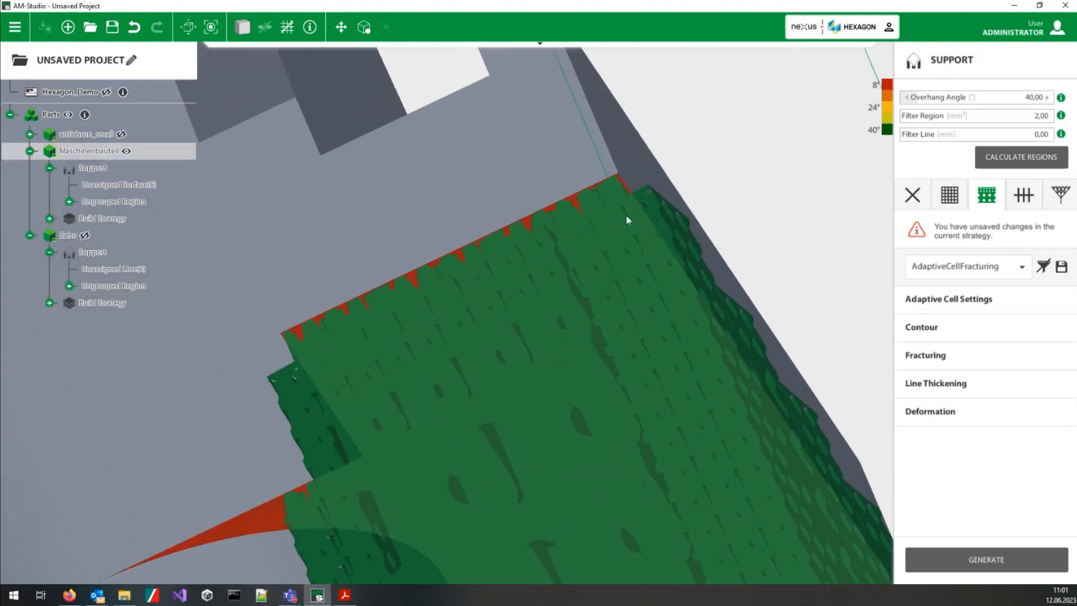
scroll(586, 431, "down", 3)
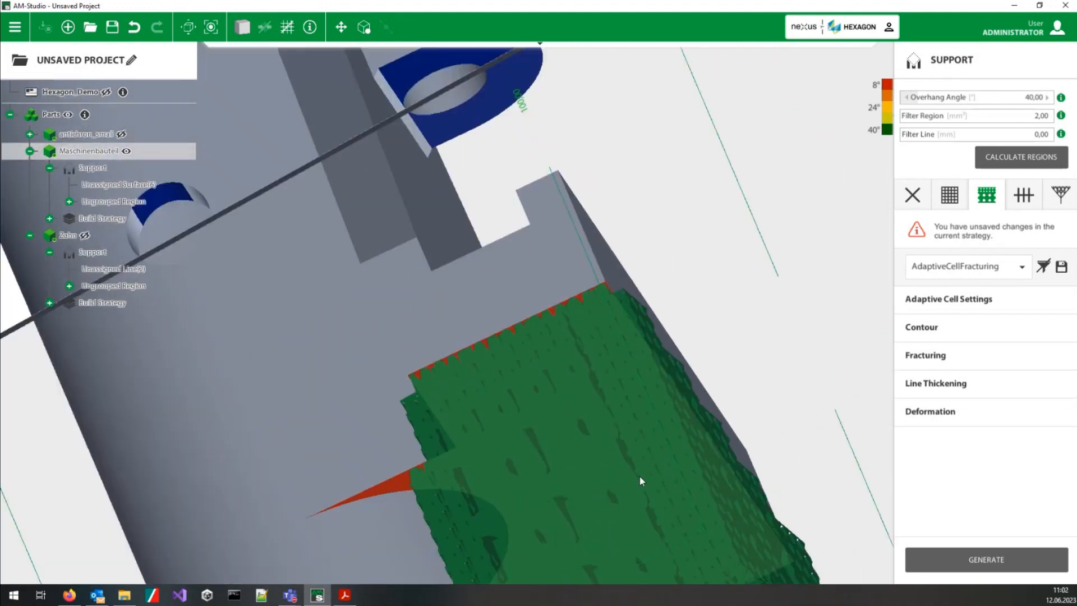
scroll(645, 505, "down", 3)
right_click_drag(649, 530, 461, 367)
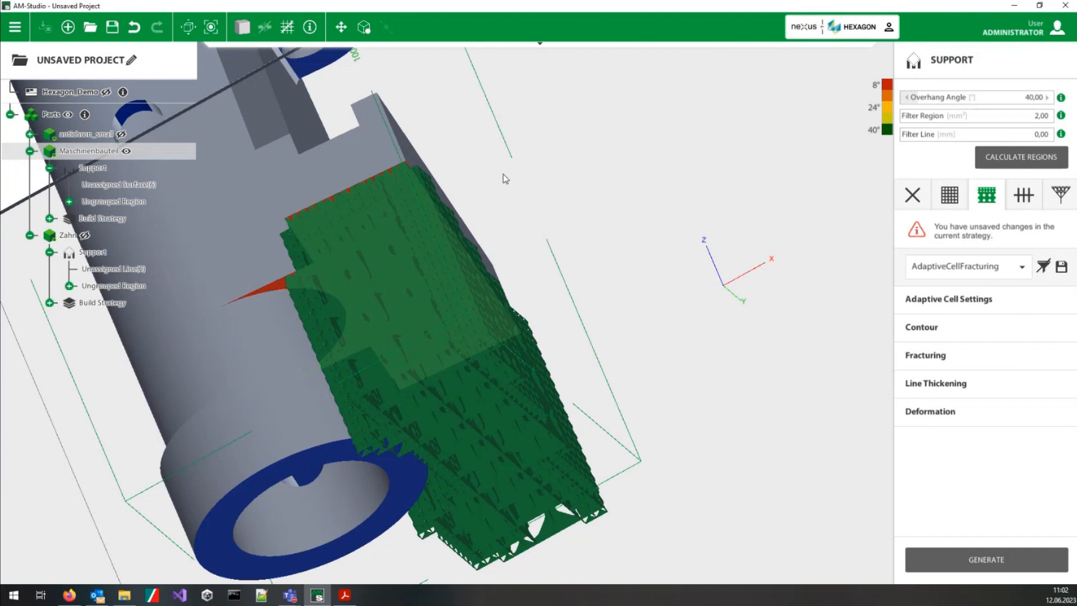
right_click_drag(478, 378, 528, 254)
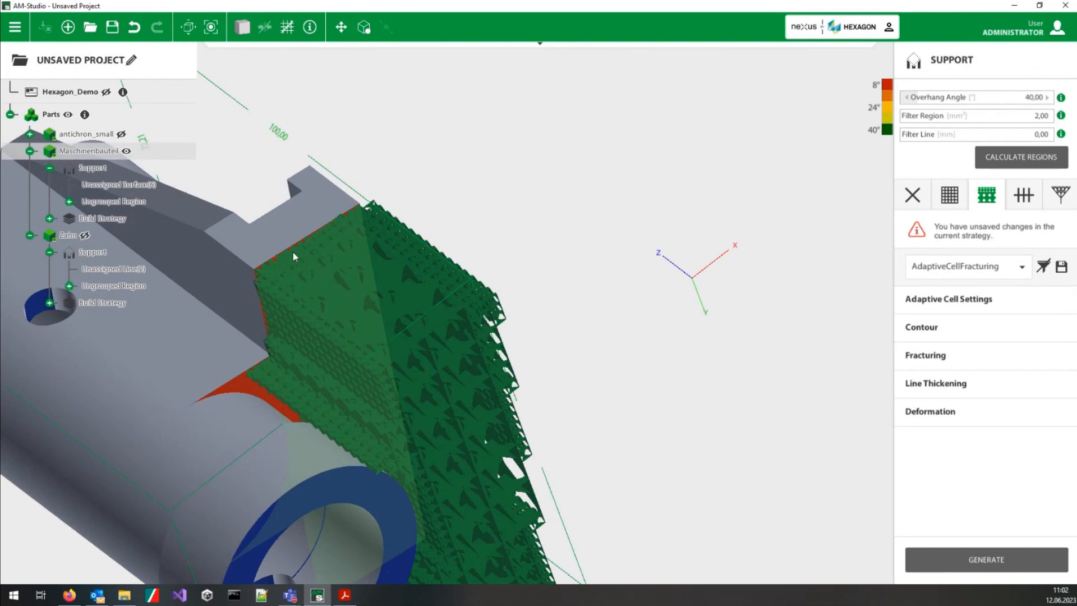
middle_click_drag(485, 354, 310, 267)
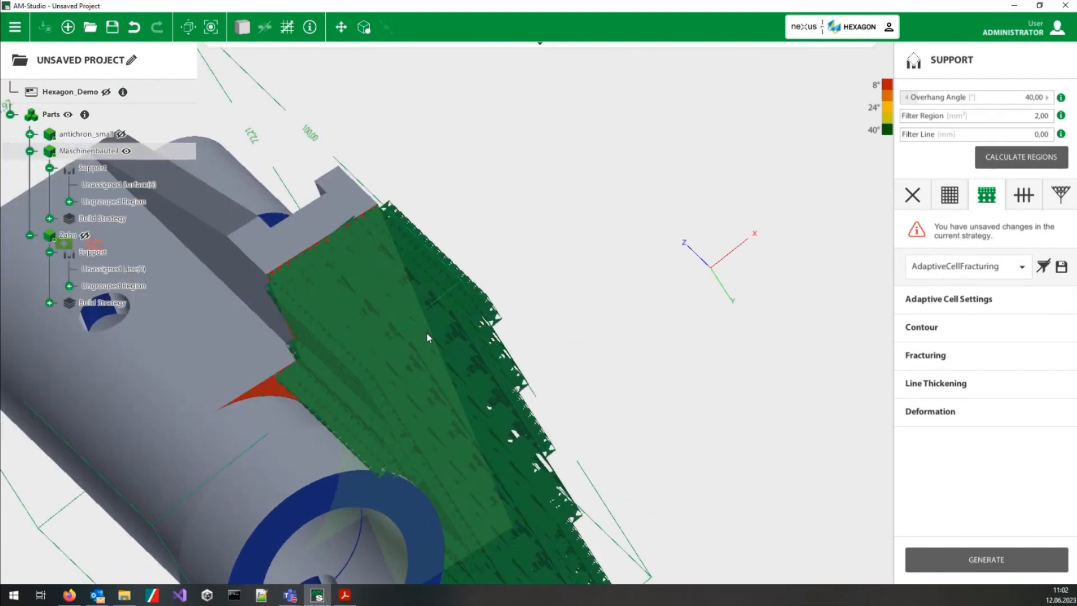
middle_click_drag(463, 344, 355, 398)
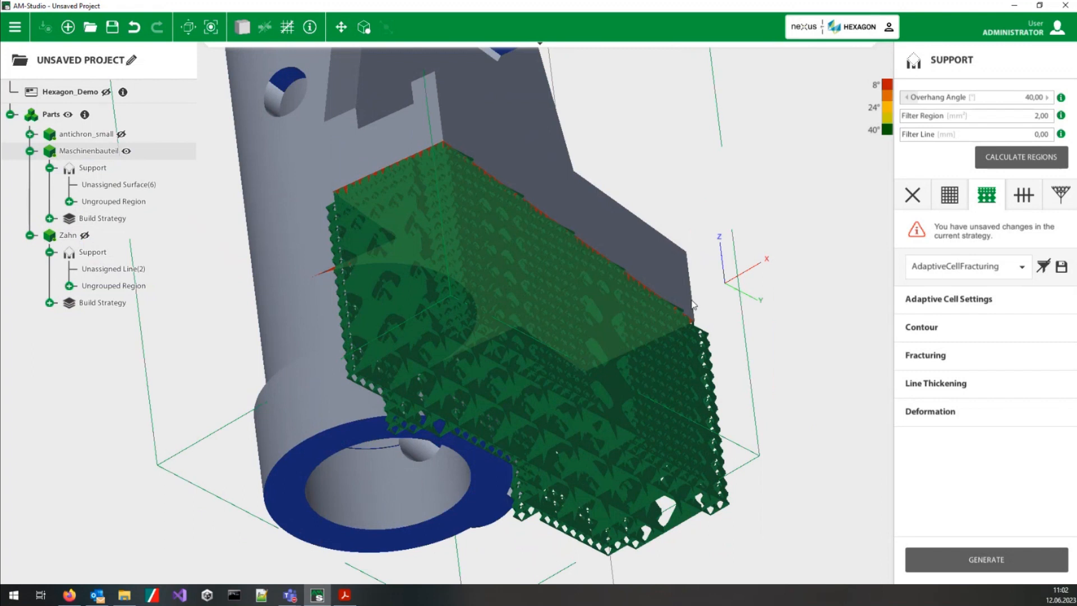
middle_click_drag(692, 305, 520, 299)
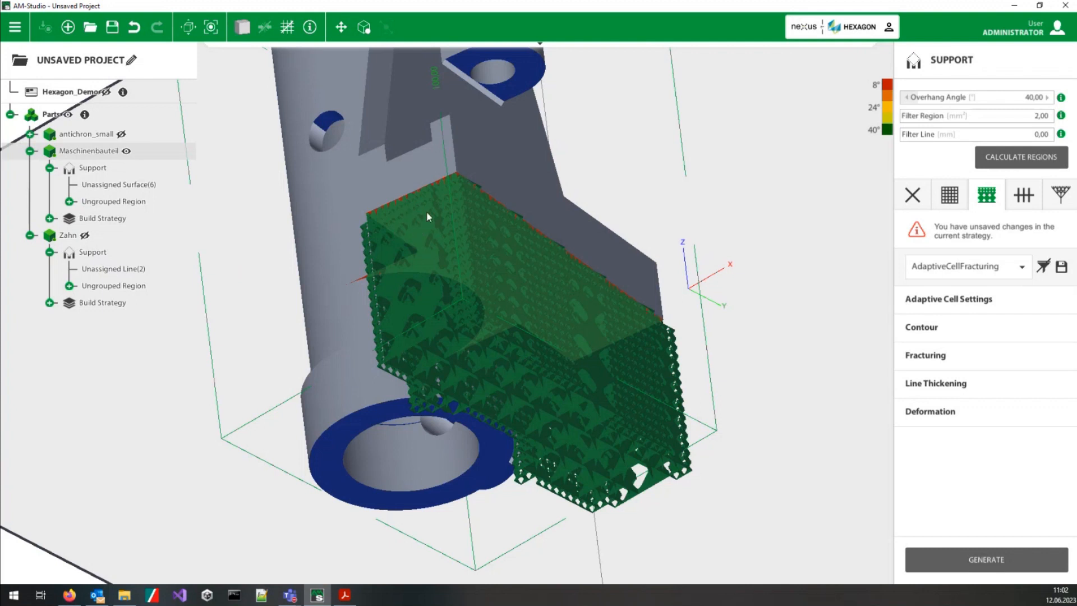
middle_click_drag(414, 204, 533, 332)
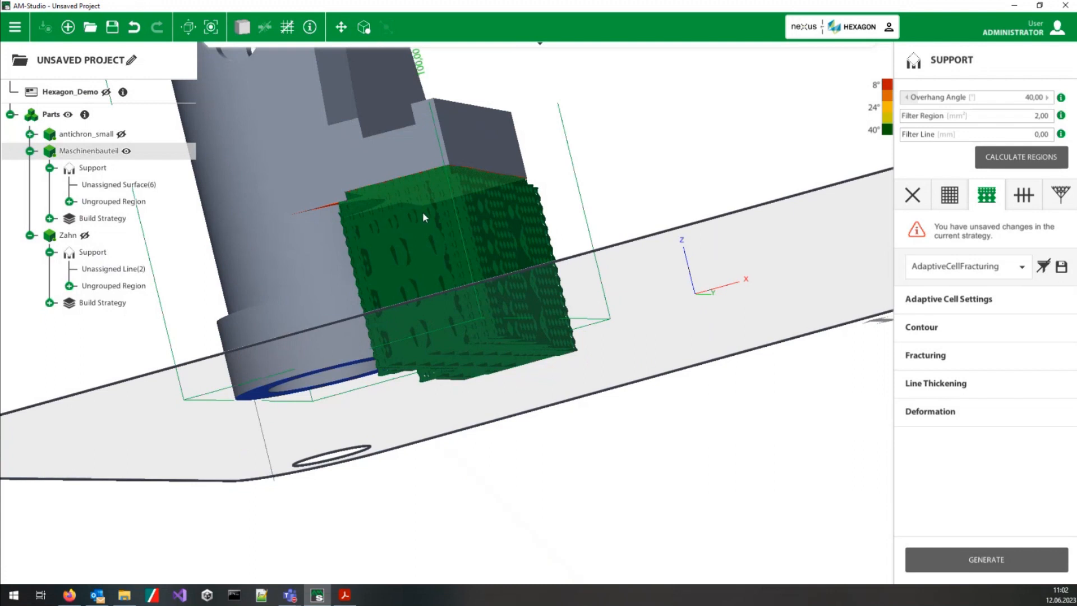
Step: Review the General parameters of the Adaptive Cell Settings, including cell size, subdivisions and rotation, and close the settings
left_click(949, 299)
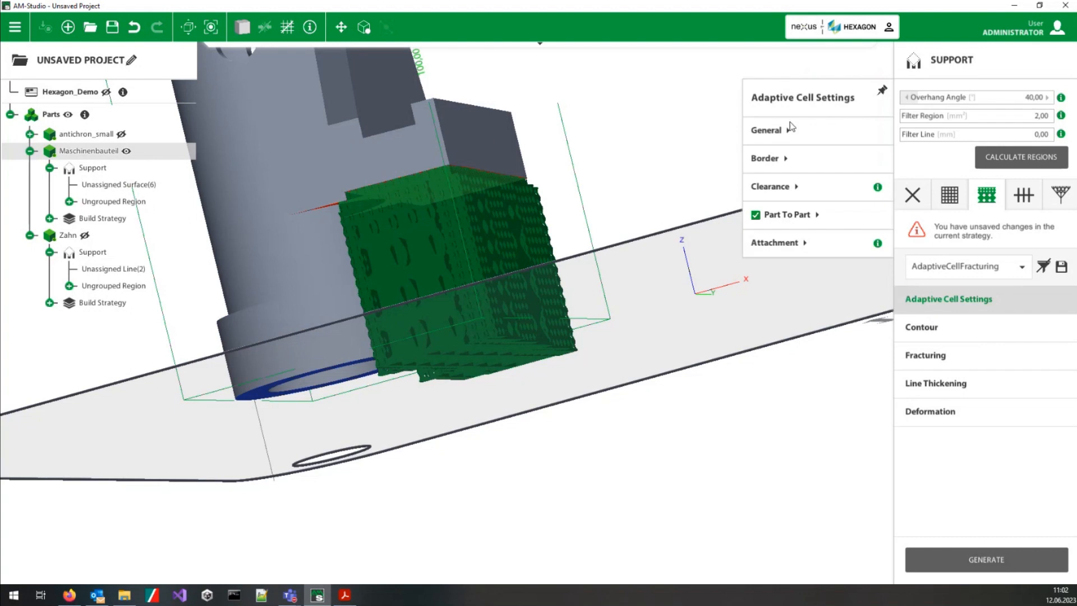
left_click(781, 131)
mouse_move(876, 191)
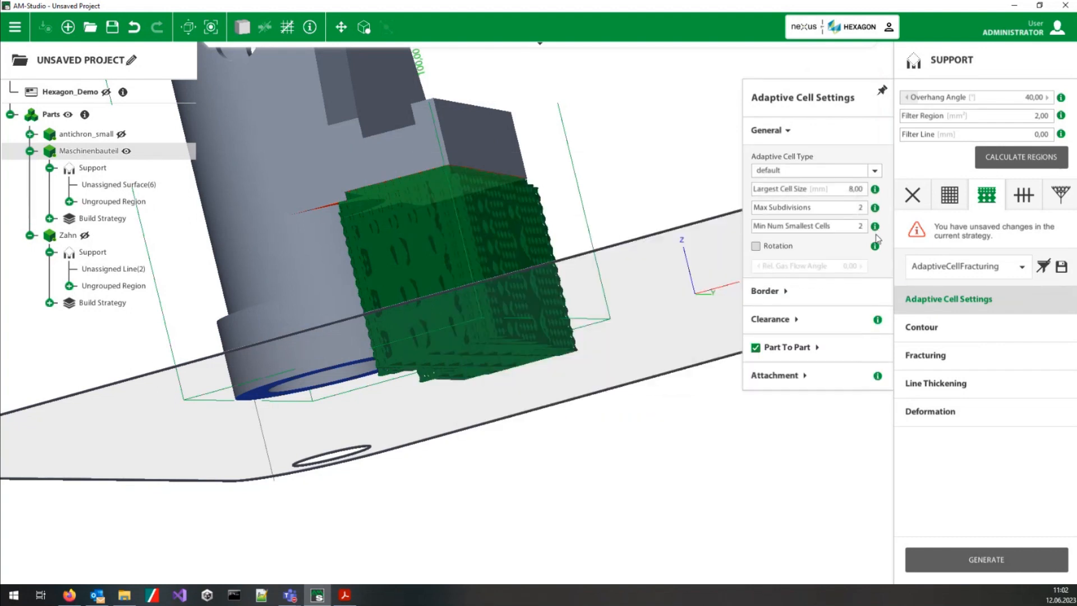
mouse_move(877, 250)
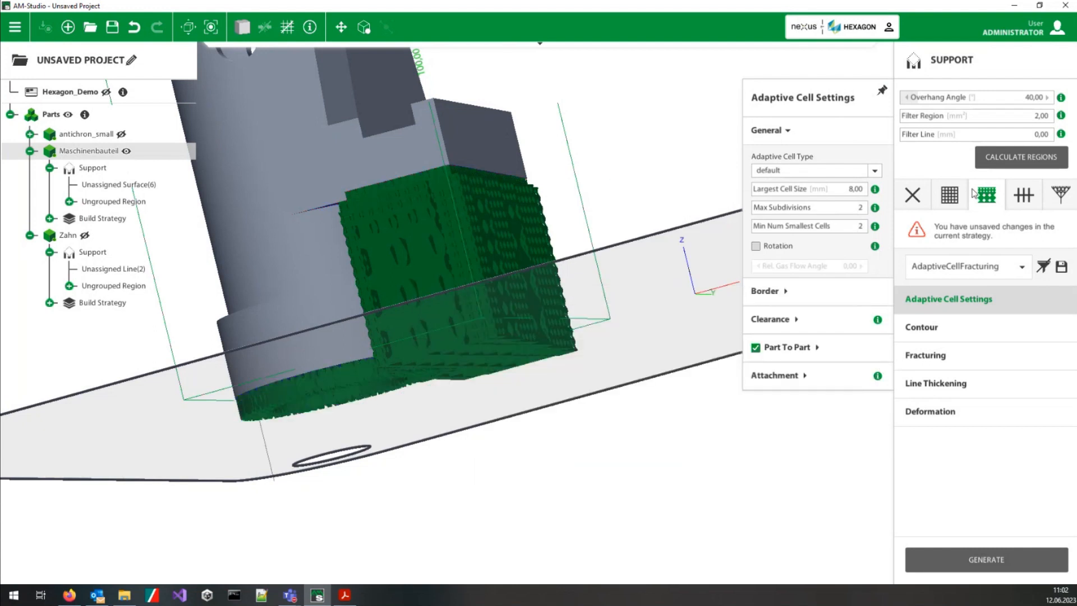
left_click(923, 299)
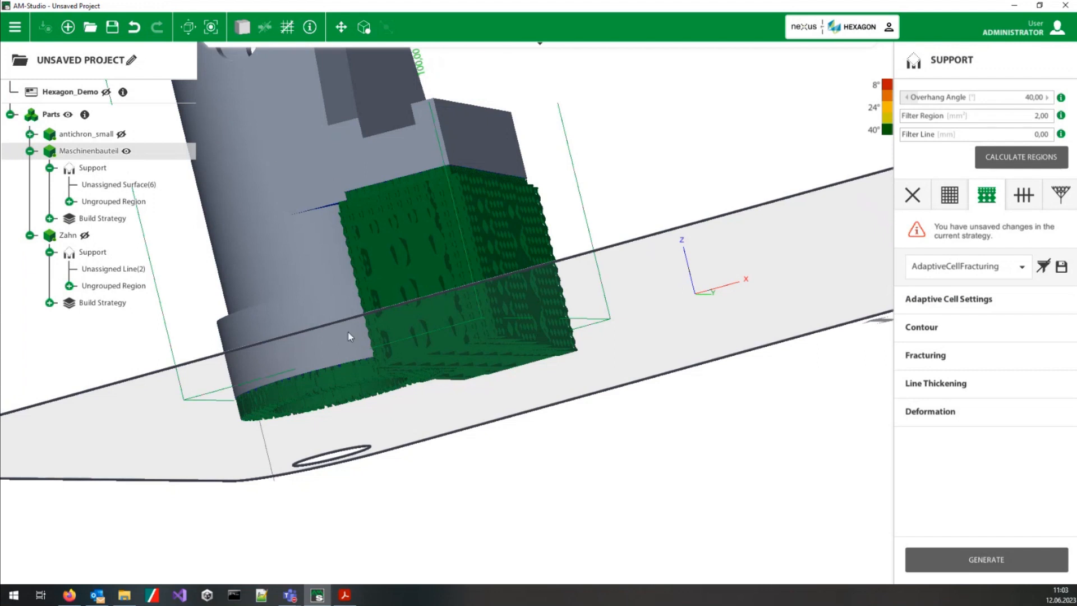
Step: Generate a block support with the BlockLineThickening strategy on the underside of Maschinenbauteil's small upper cylinder
middle_click_drag(364, 380, 339, 312)
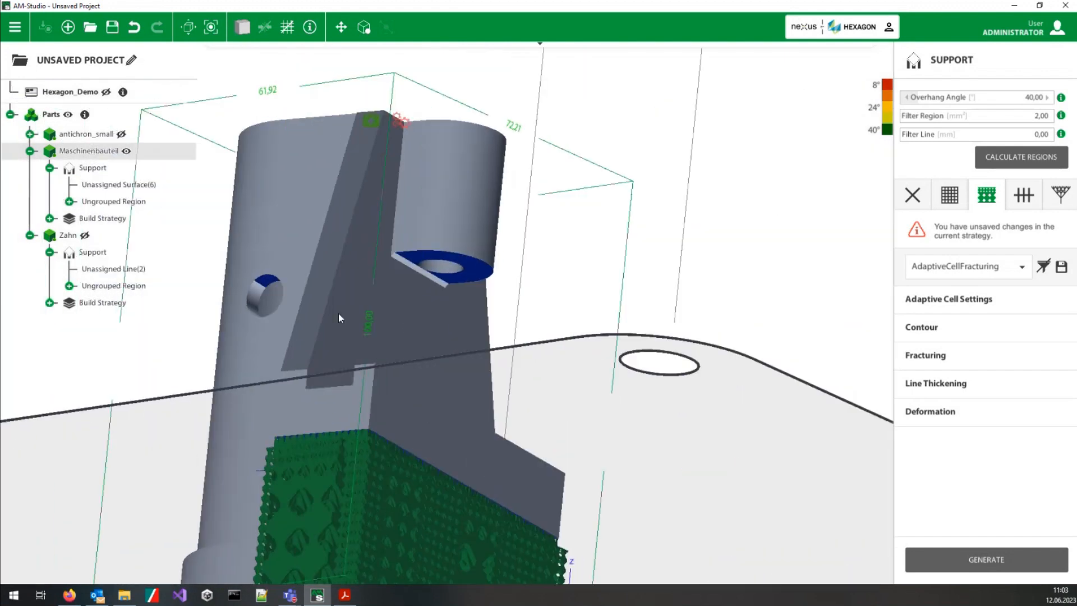
left_click(470, 263)
left_click(964, 197)
left_click(931, 564)
middle_click_drag(558, 246, 531, 406)
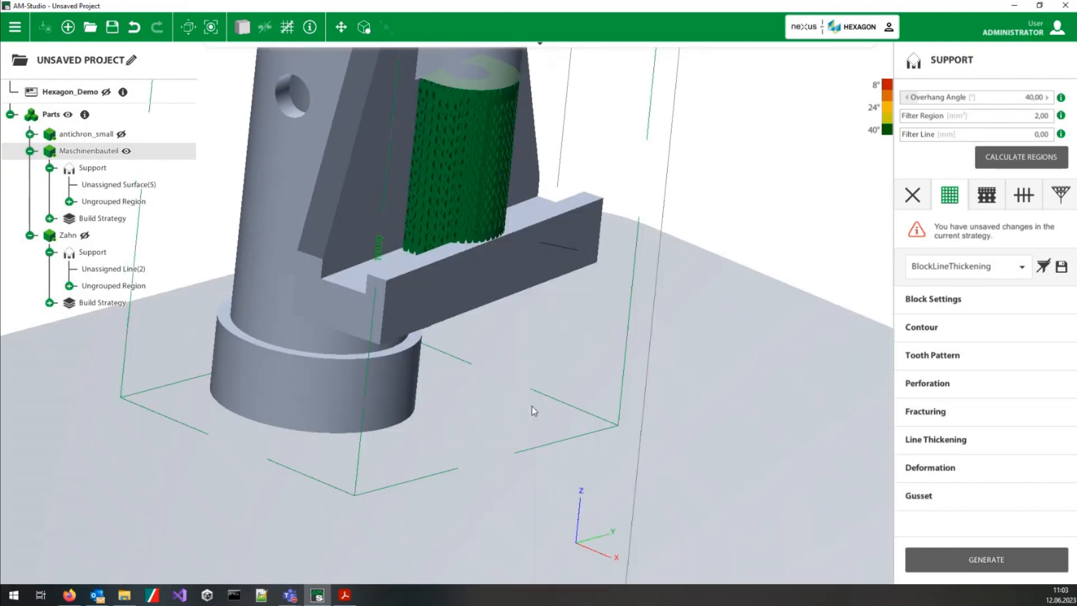
Step: Activate Deformation for the block support under the small upper cylinder
left_click(929, 473)
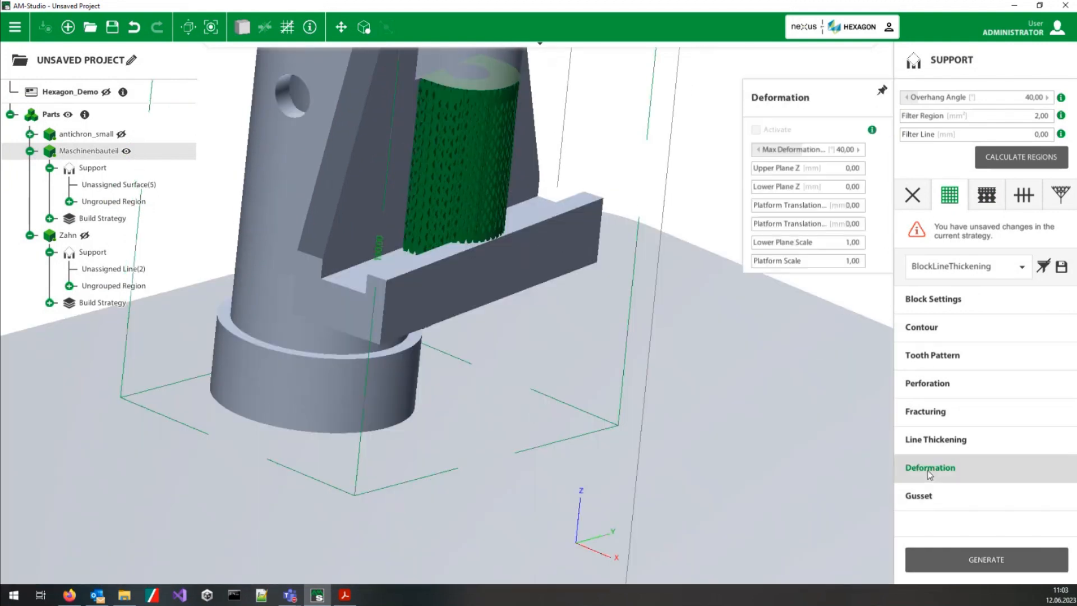
middle_click_drag(487, 306, 510, 341)
left_click(519, 91)
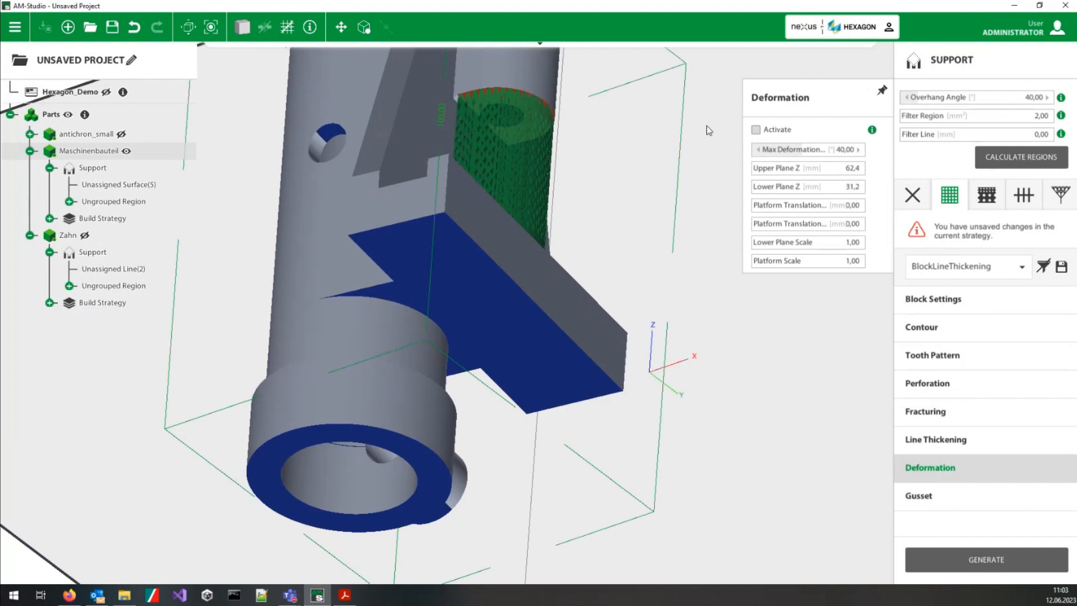
left_click(756, 131)
middle_click_drag(557, 109, 479, 201)
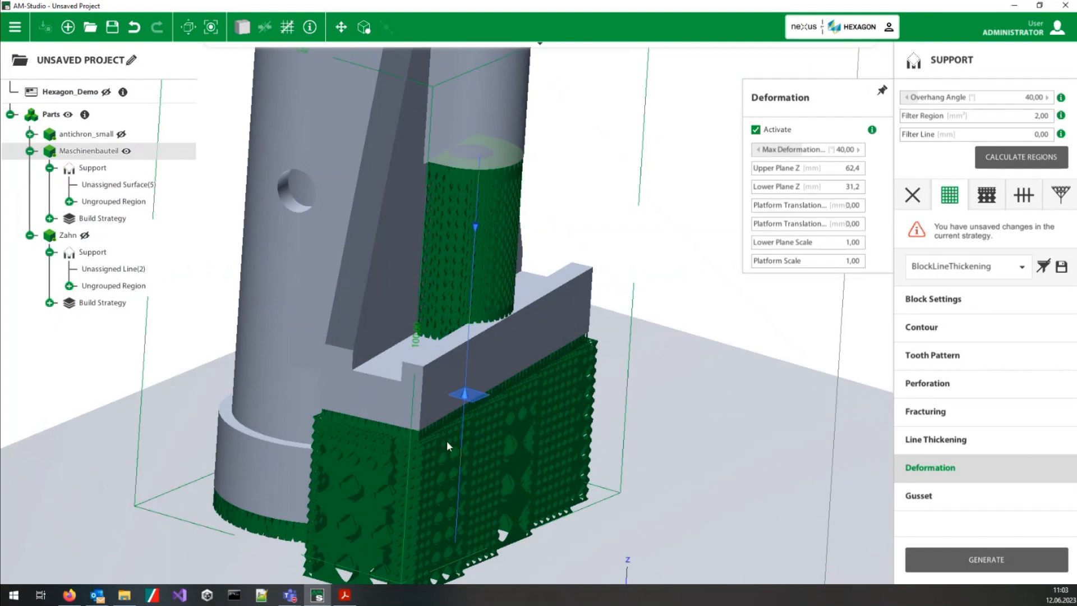
middle_click_drag(590, 418, 564, 287)
middle_click_drag(624, 256, 623, 292)
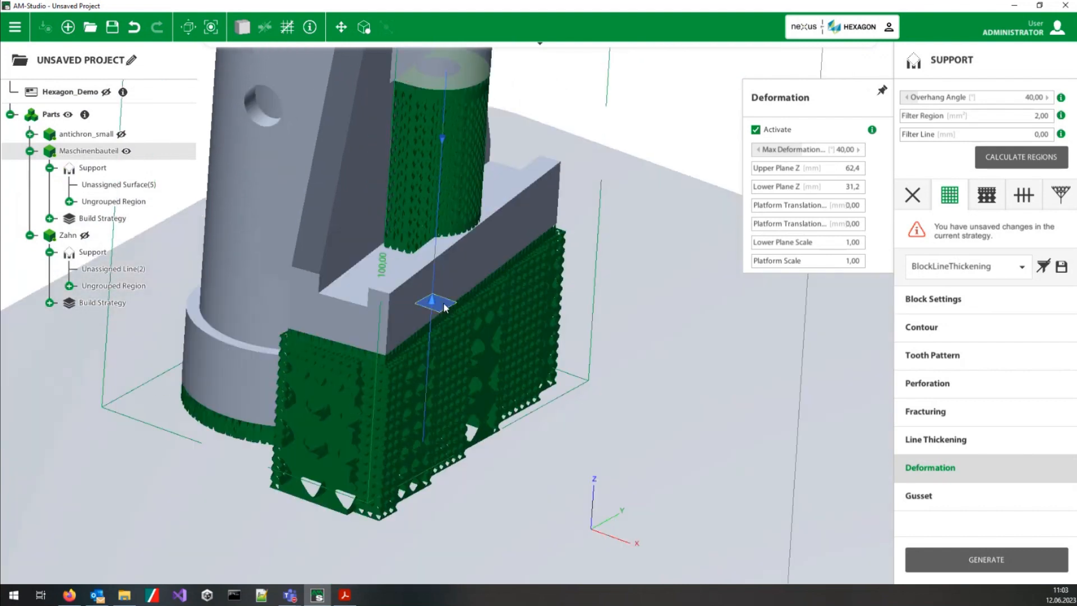
Step: Bend the block support past the flange: translate its base about 30.1 mm in X and 7.6 mm in Y, with planes at about Z 69.8 and 23.3 mm
mouse_move(444, 306)
left_mouse_down()
mouse_move(561, 388)
mouse_move(565, 269)
left_mouse_up()
middle_click_drag(457, 399, 539, 317)
left_click_drag(455, 114, 477, 67)
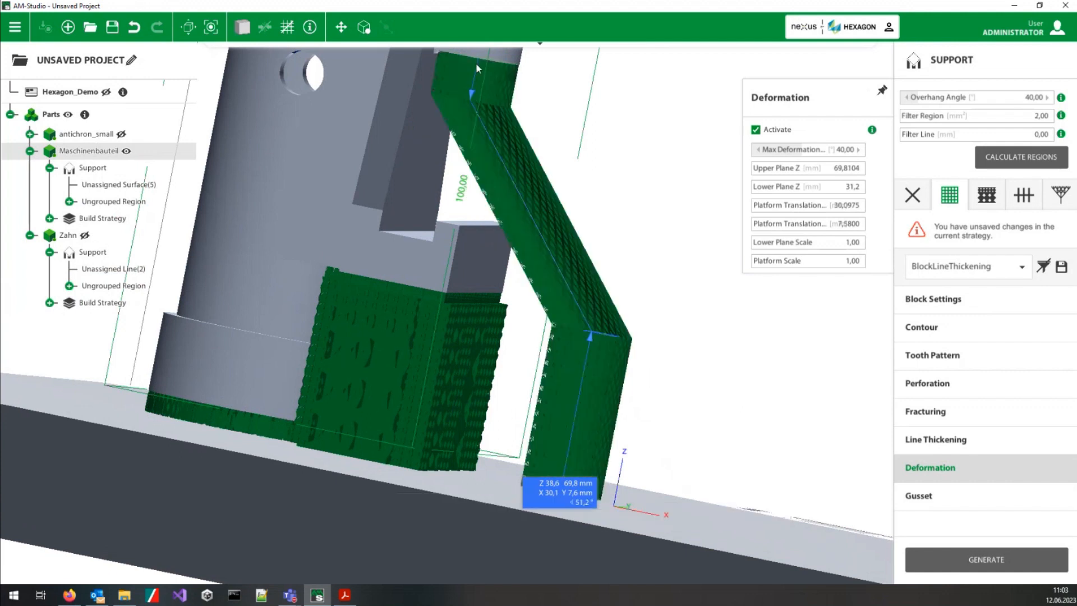
left_click_drag(597, 336, 589, 375)
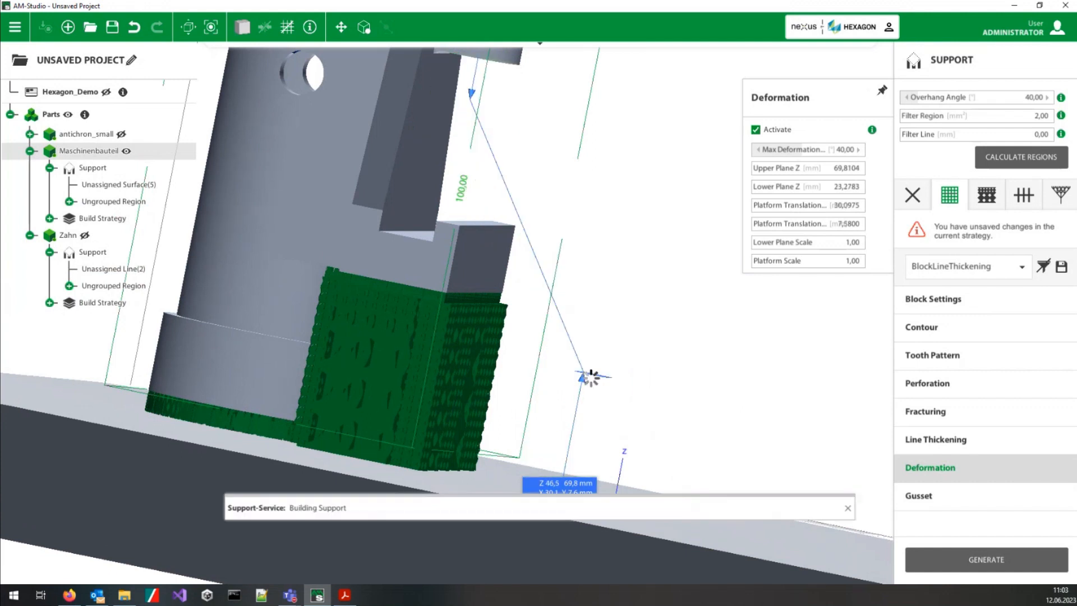
middle_click_drag(429, 360, 341, 378)
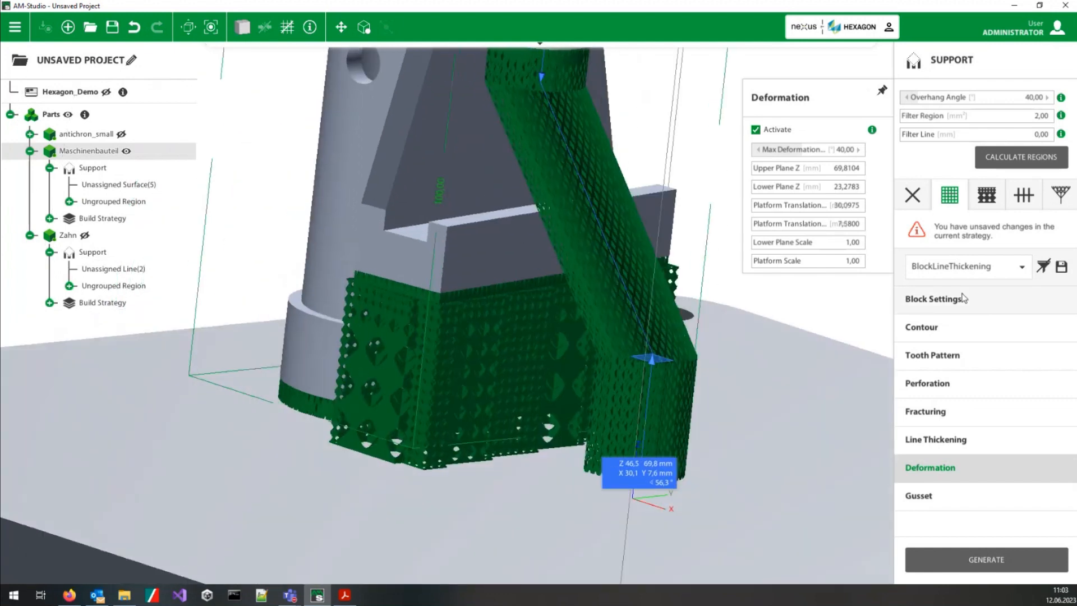
Step: Activate Gusset for the upper cylinder's block support and anchor it on the adjacent wall at about X -7.25, Y 0.14, Z 66.73 mm
left_click(755, 130)
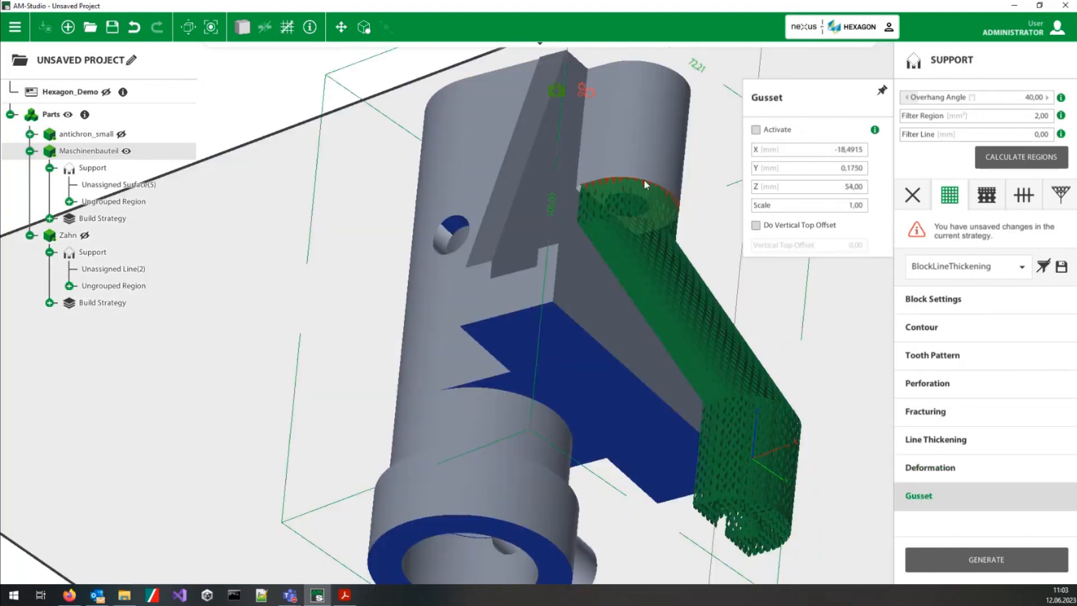
left_click(756, 130)
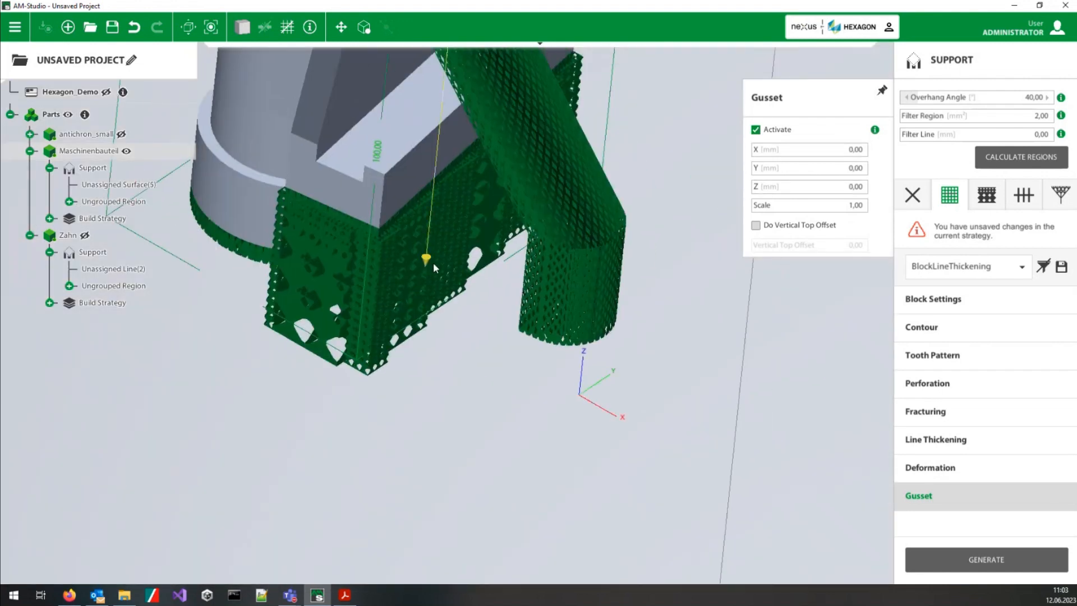
middle_click_drag(556, 351, 371, 162)
middle_click_drag(637, 326, 633, 476)
left_click_drag(638, 548, 449, 194)
middle_click_drag(540, 273, 501, 163)
left_click_drag(502, 162, 485, 136)
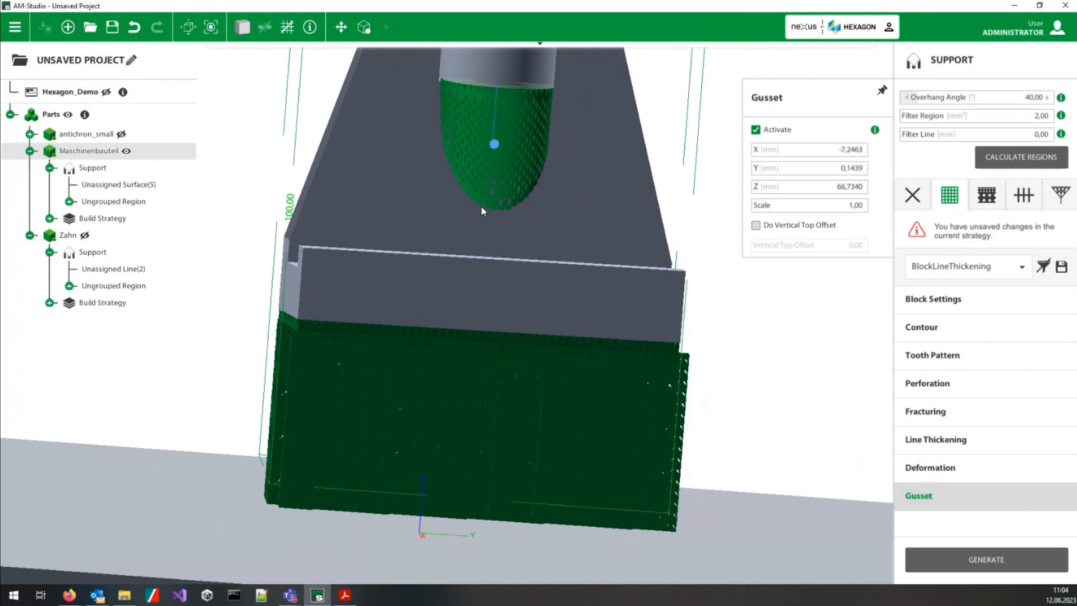
middle_click_drag(434, 227, 695, 297)
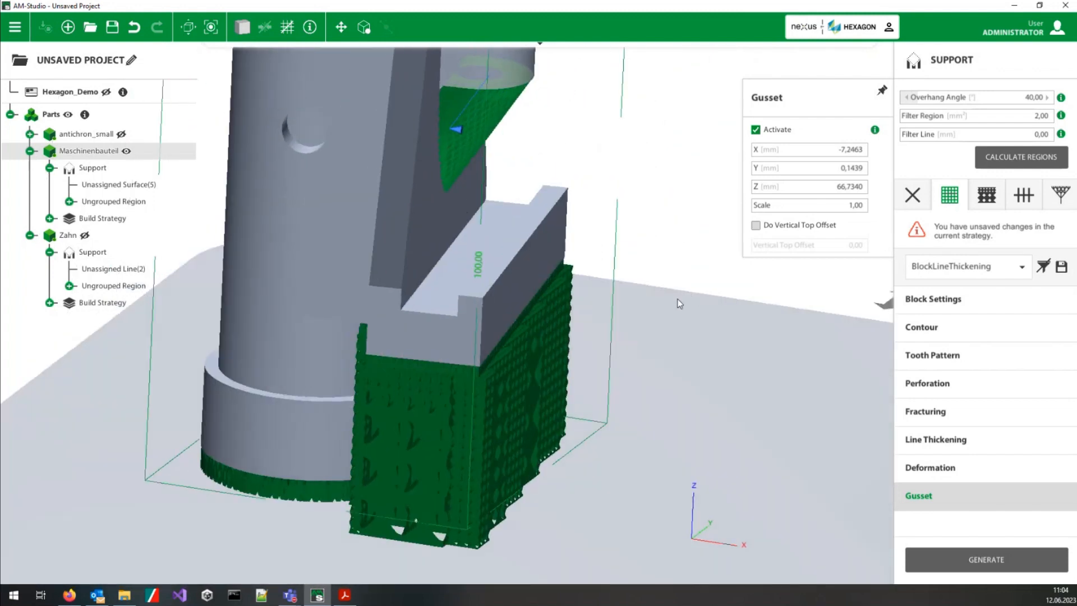
Step: Show all parts on the platform, then select antichron_small and display only that part
scroll(678, 311, "down", 5)
double_click(666, 477)
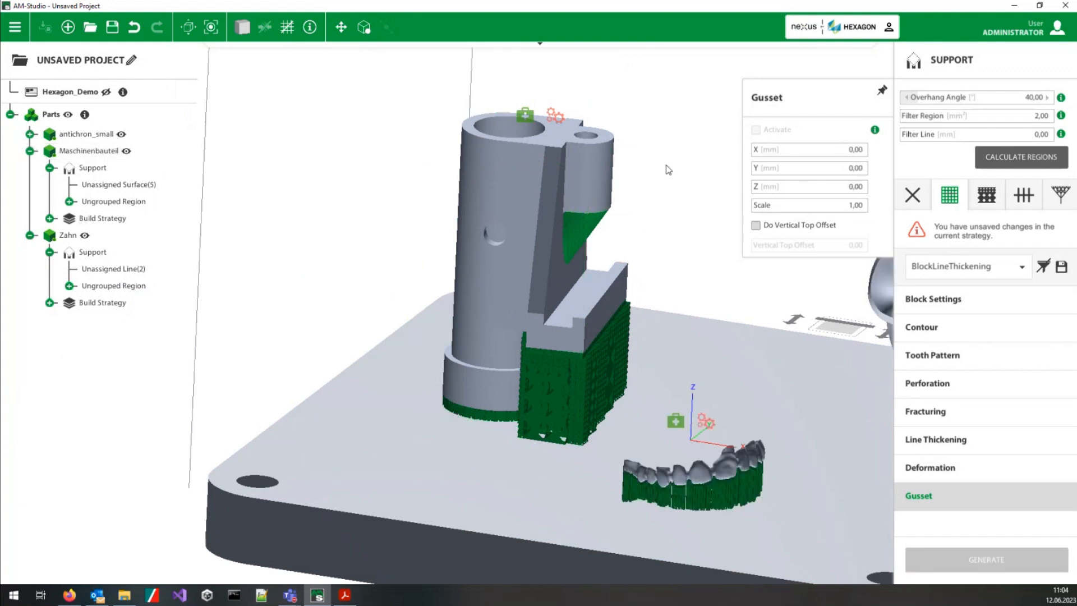
middle_click_drag(691, 395, 455, 370)
left_click(666, 370)
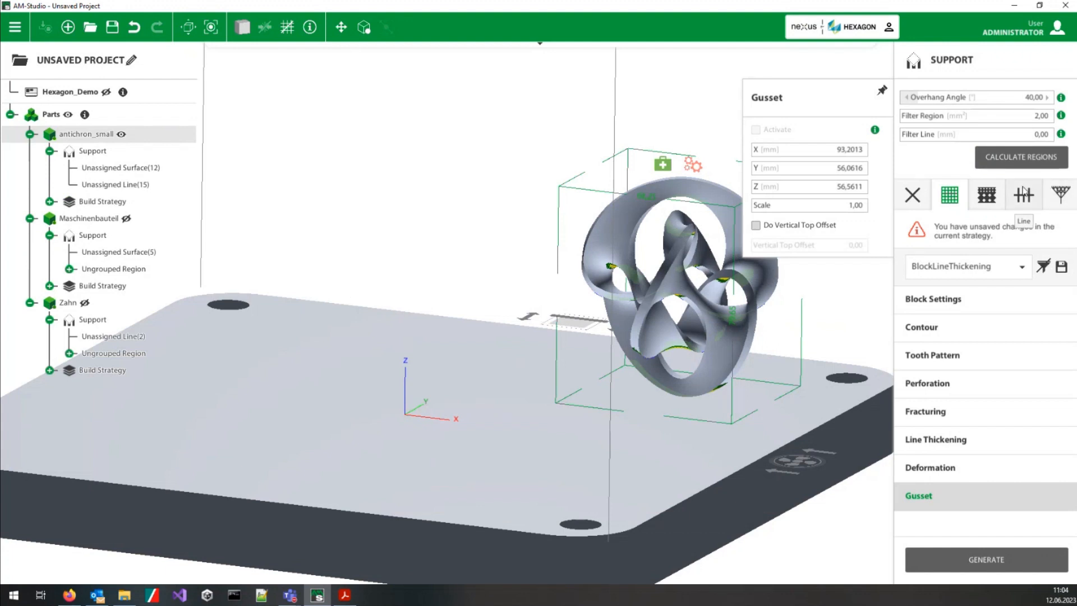
Step: Generate TreeStiff tree supports on antichron_small with the Tree To Mesh Length Factor set to 1
left_click(1059, 195)
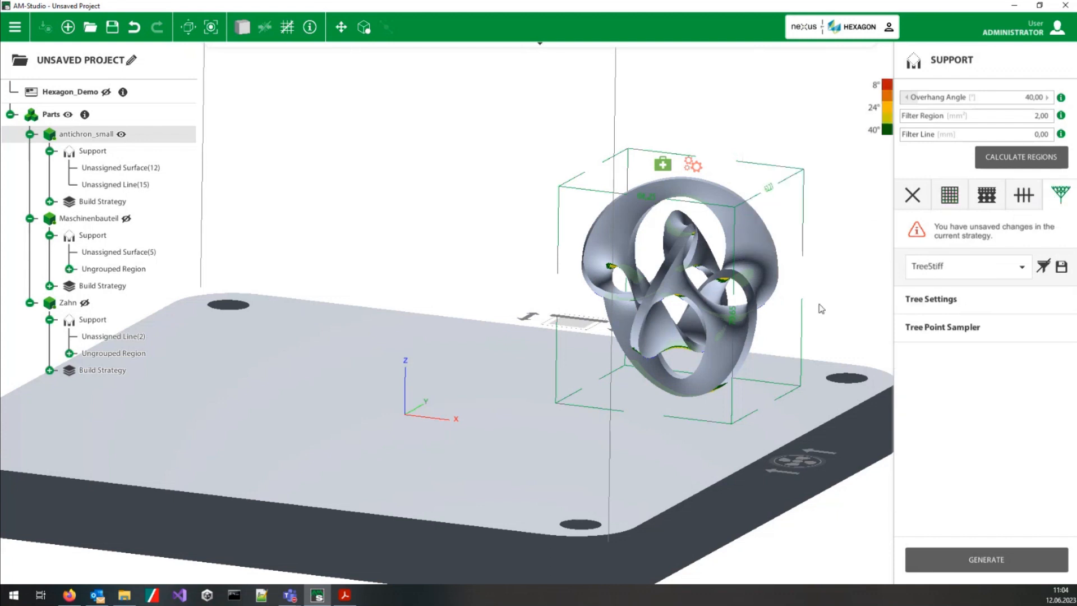
middle_click_drag(746, 320, 654, 360)
scroll(646, 315, "up", 5)
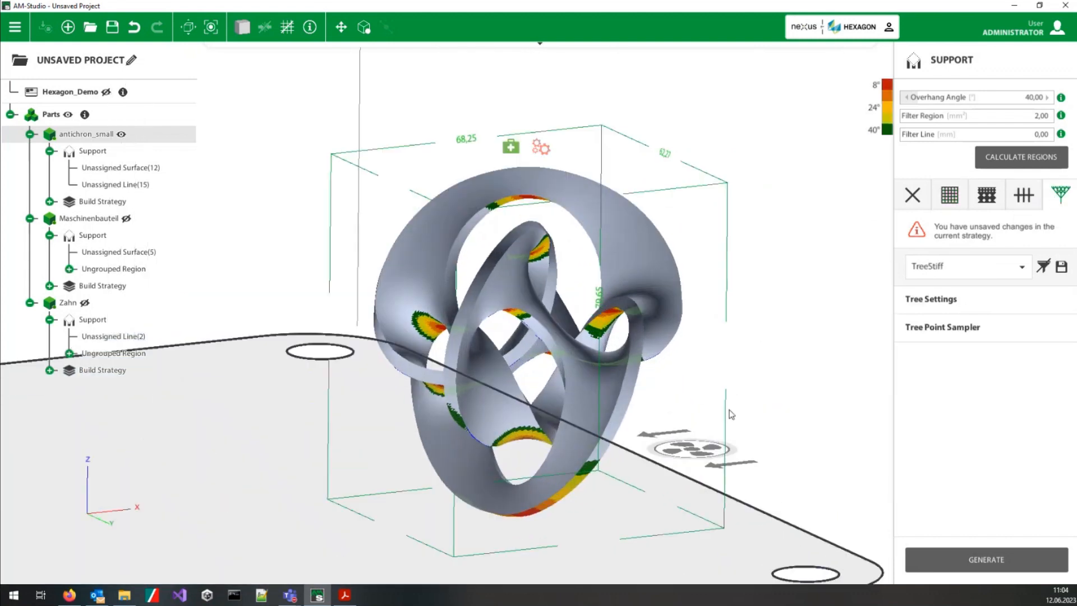
left_click(933, 300)
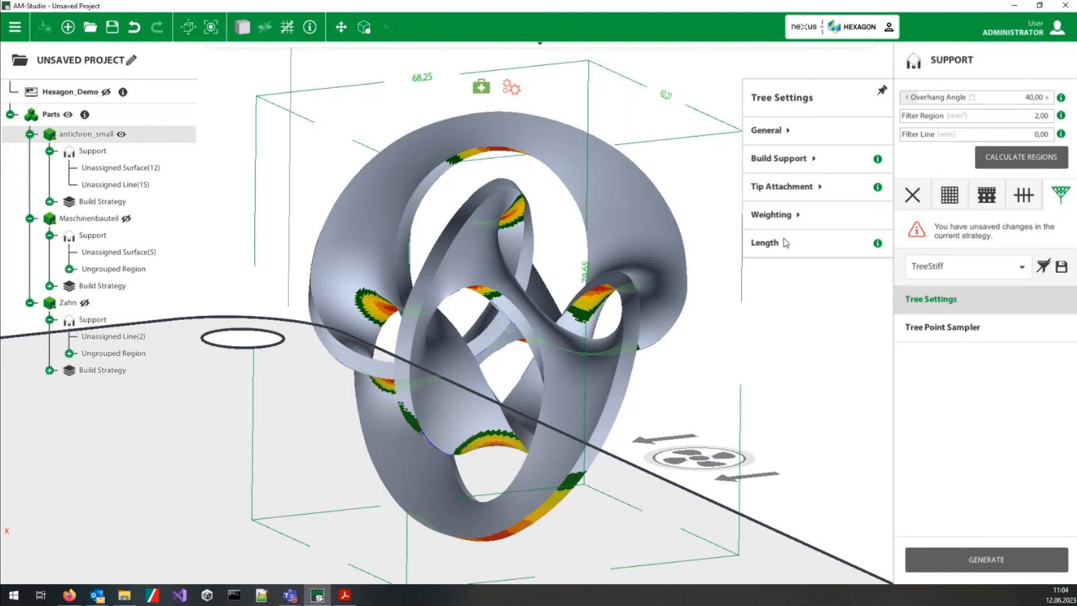
left_click(788, 220)
left_click(784, 299)
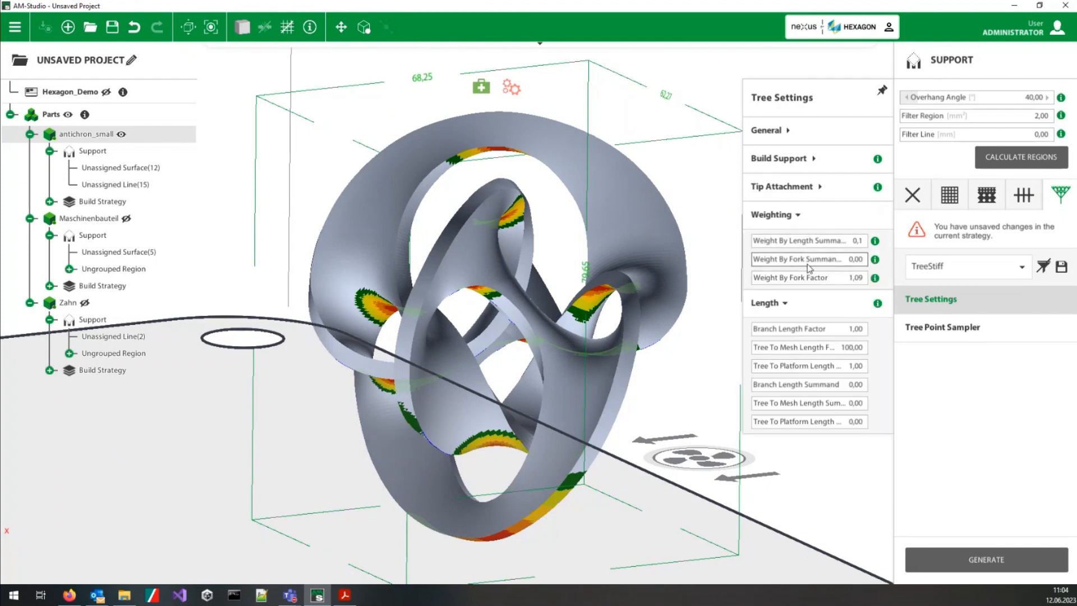
double_click(853, 348)
type("1")
key("Return")
left_click(971, 570)
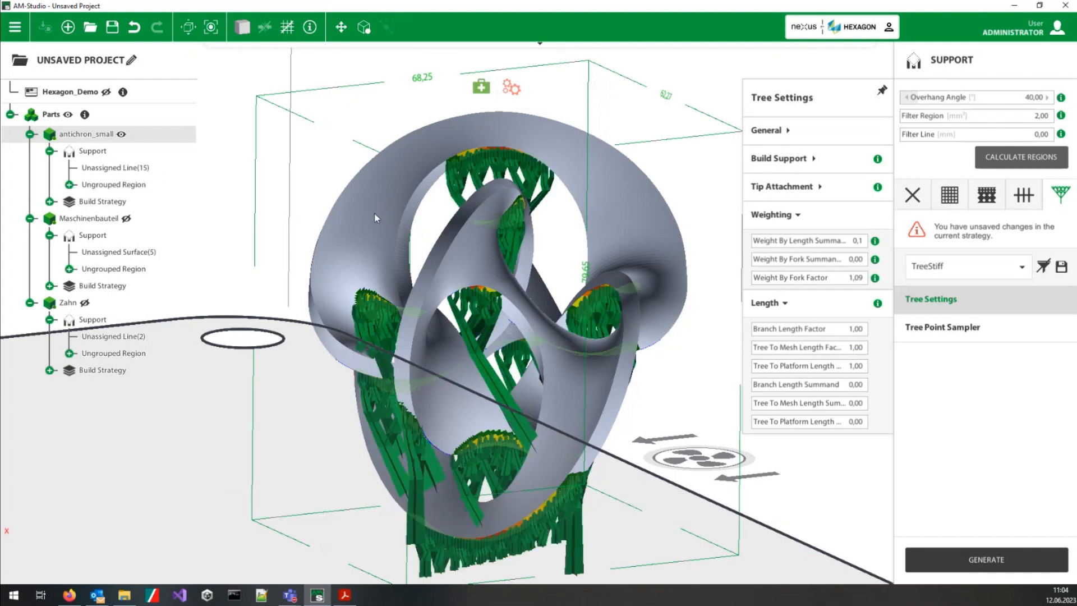
Step: Examine the tree supports around the openings of antichron_small and review the Tree Point Sampler options
middle_click_drag(448, 264, 413, 334)
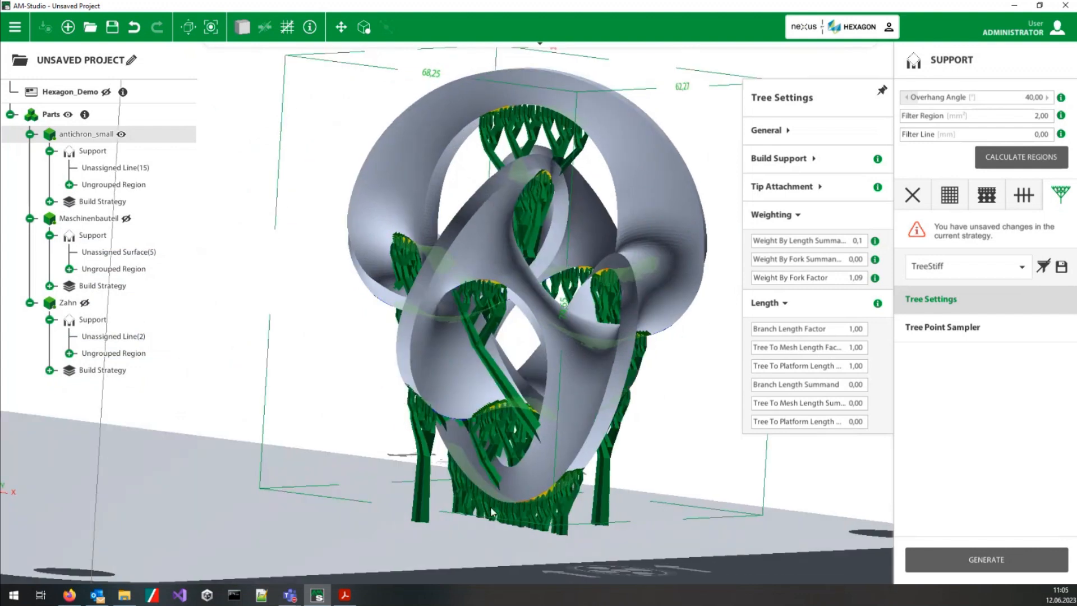
middle_click_drag(561, 386, 605, 310)
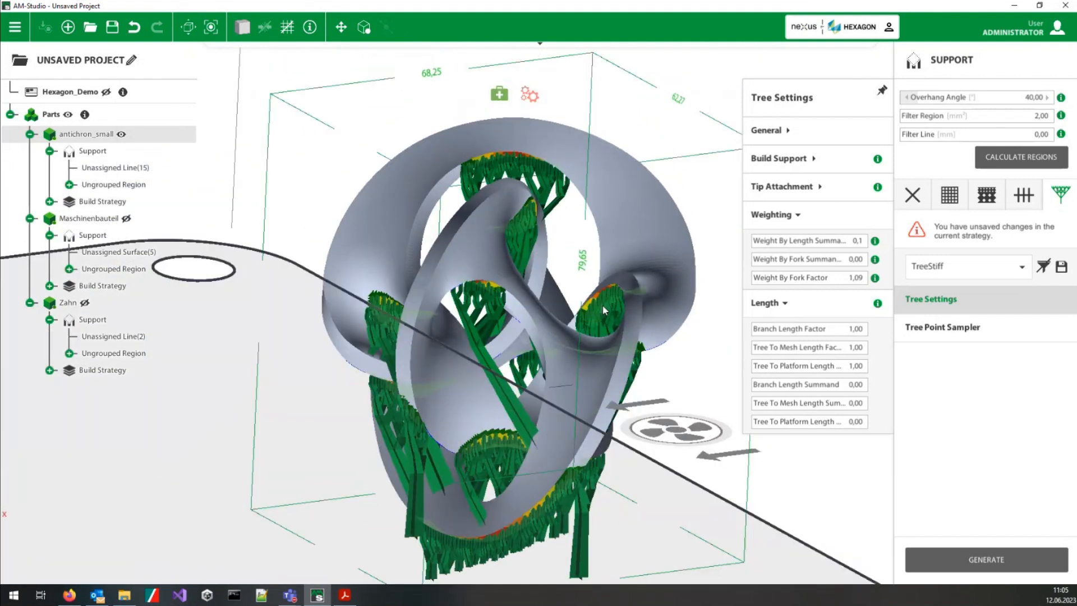
scroll(505, 337, "up", 5)
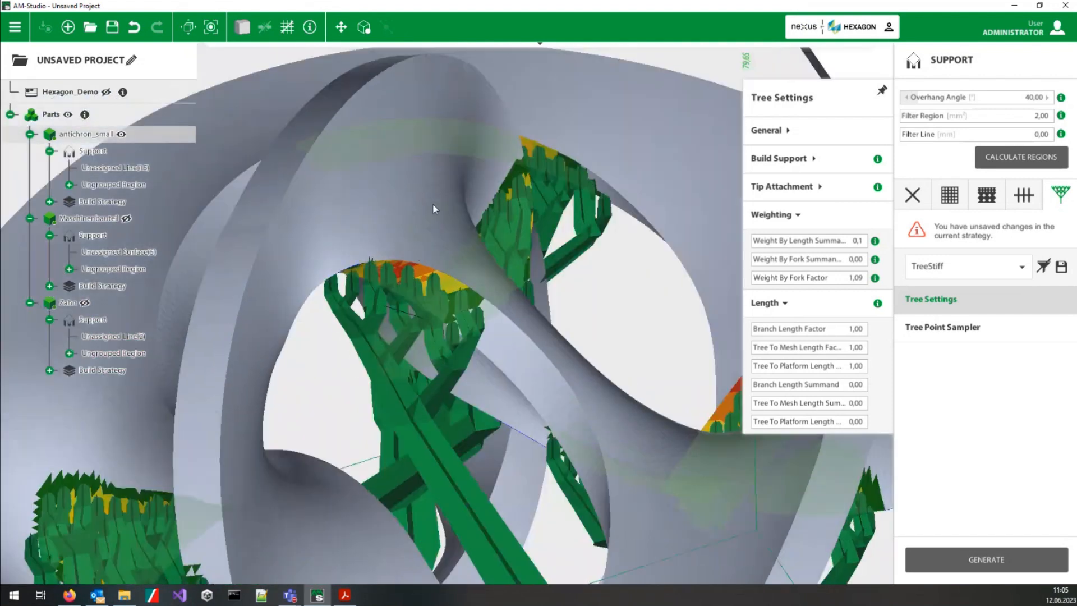
middle_click_drag(432, 205, 457, 297)
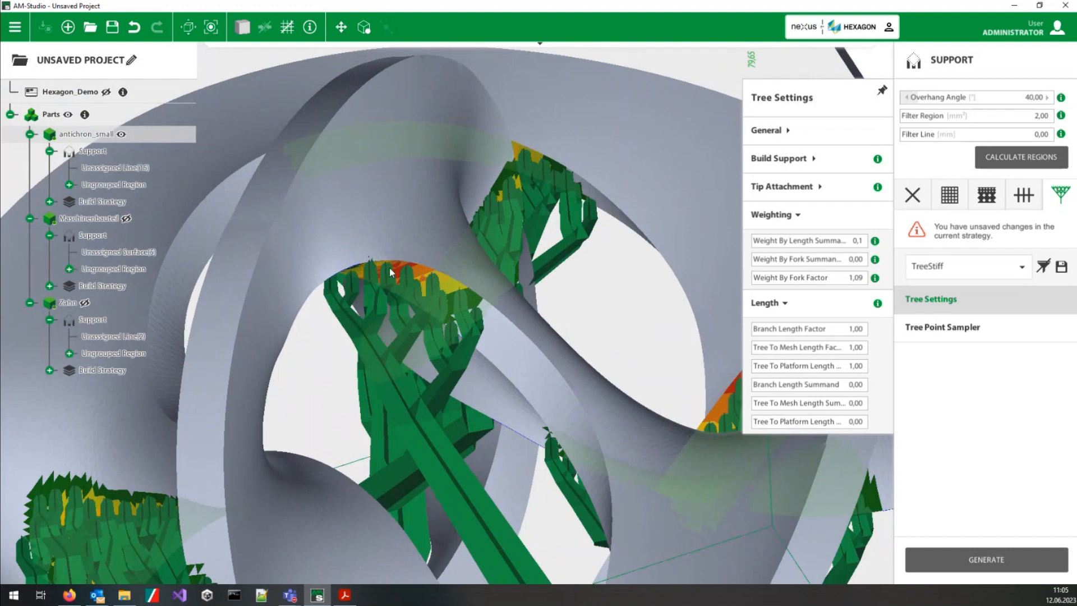
left_click(933, 330)
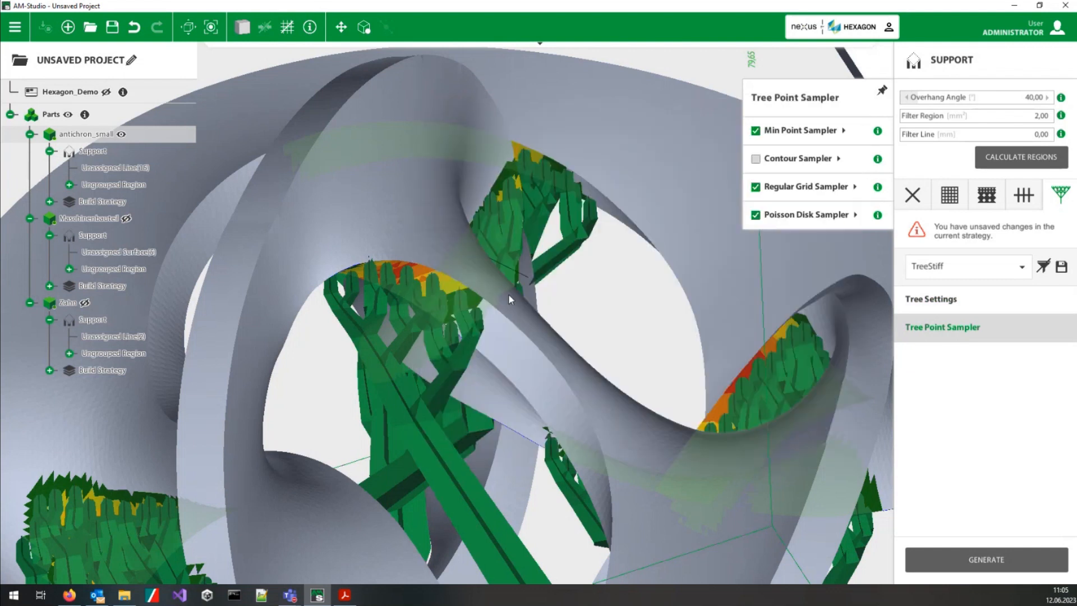
middle_click_drag(457, 299, 511, 358)
middle_click_drag(619, 331, 502, 246)
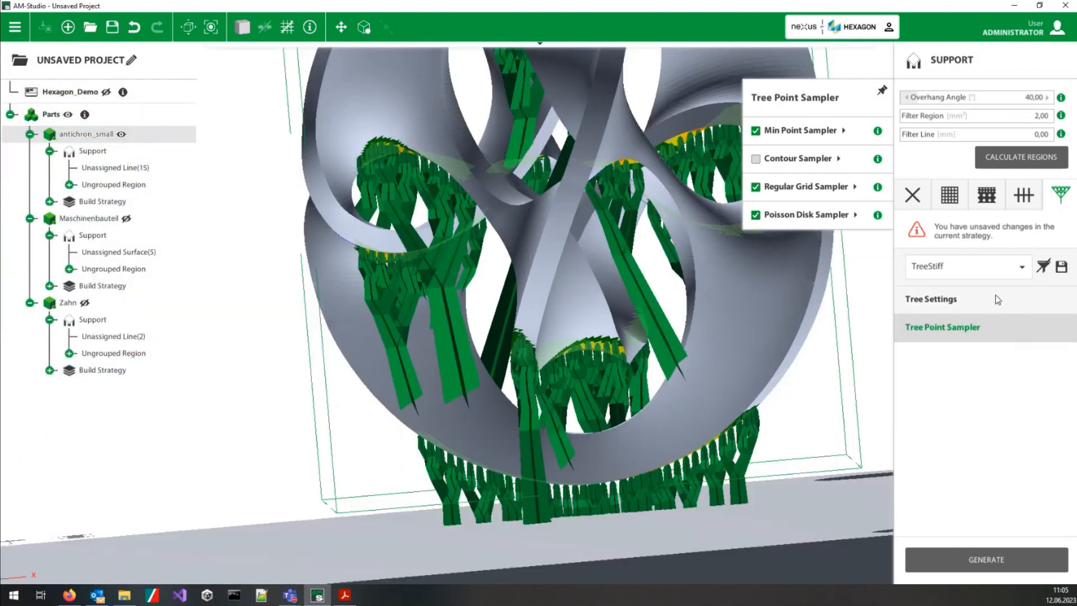
left_click(935, 301)
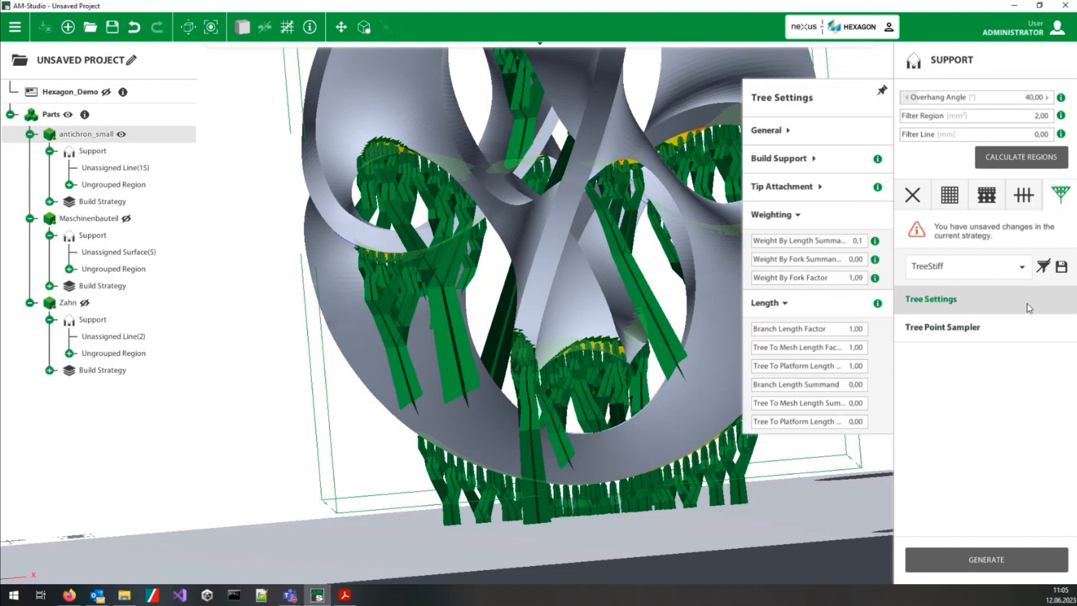
Step: Replace the existing tree support group on antichron_small with one generated from the TreeToPlatform strategy
left_click(1003, 270)
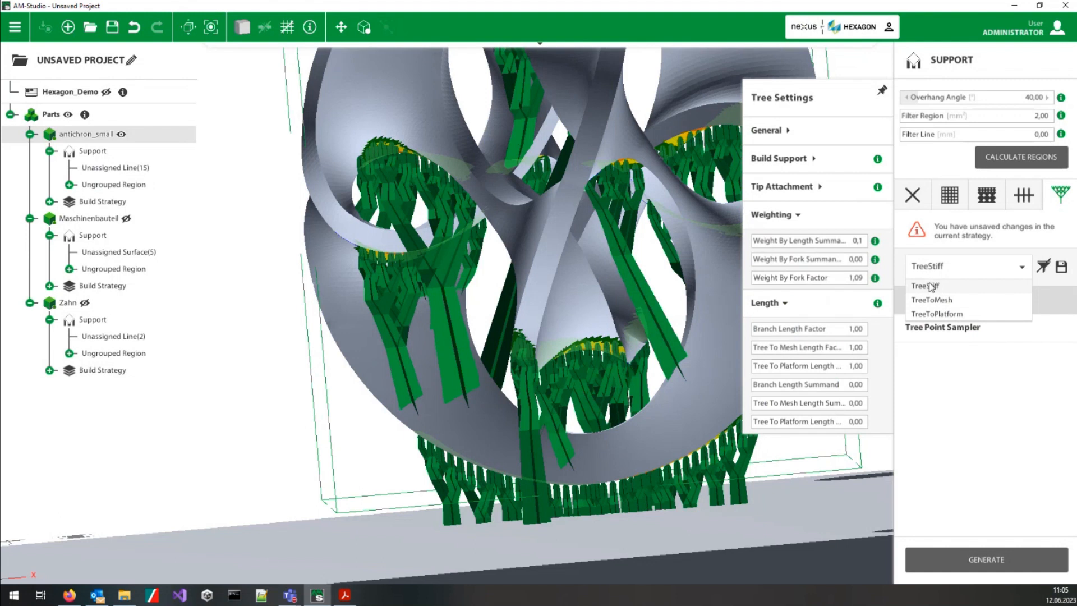
left_click(936, 314)
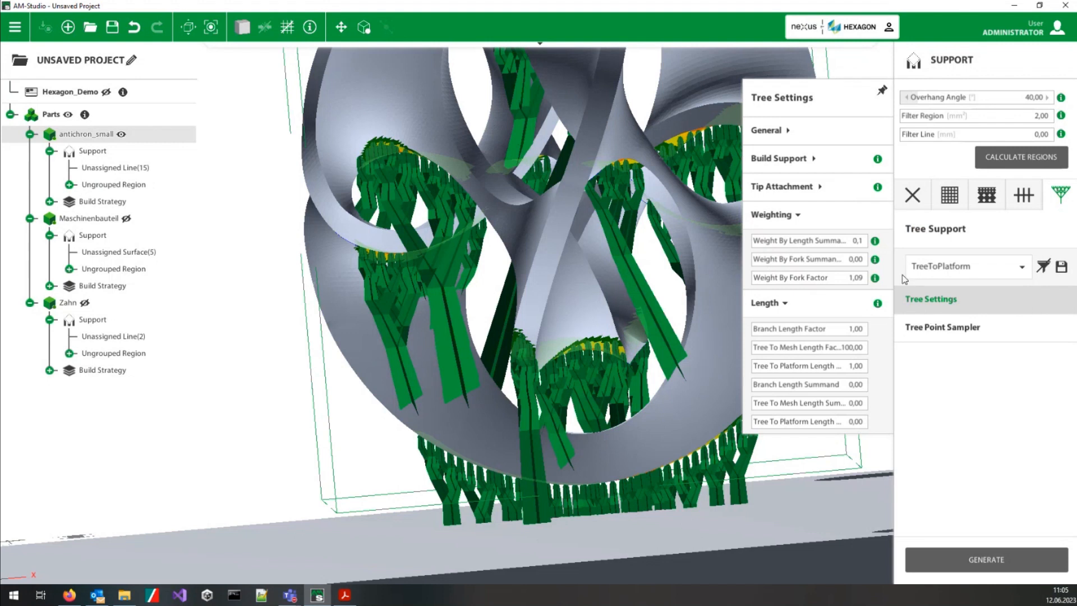
right_click_drag(672, 248, 693, 255)
middle_click_drag(693, 256, 588, 260)
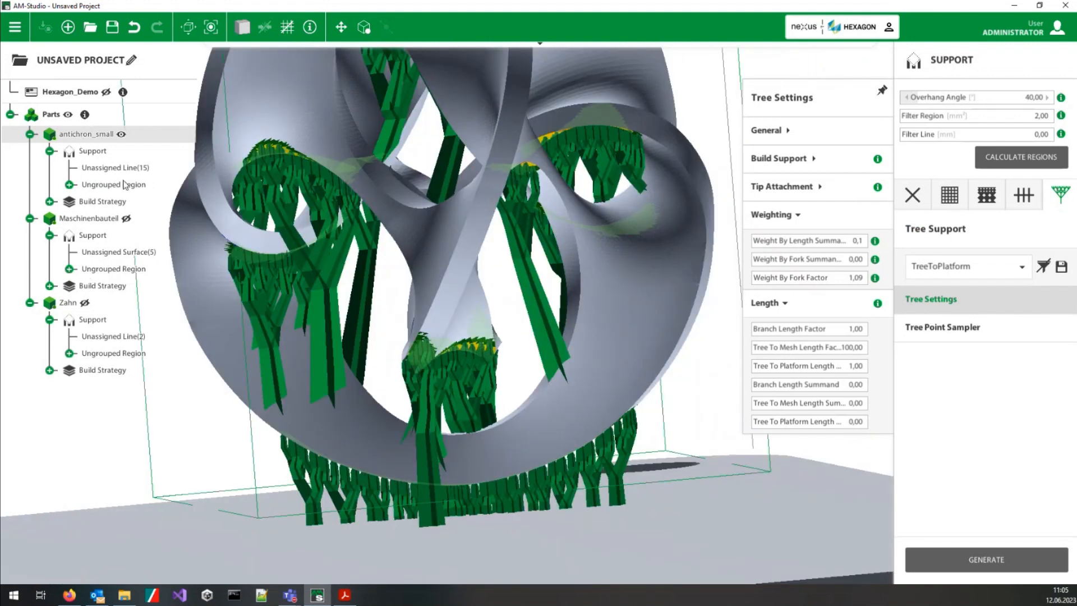
left_click(69, 184)
left_click(130, 201)
right_click(137, 202)
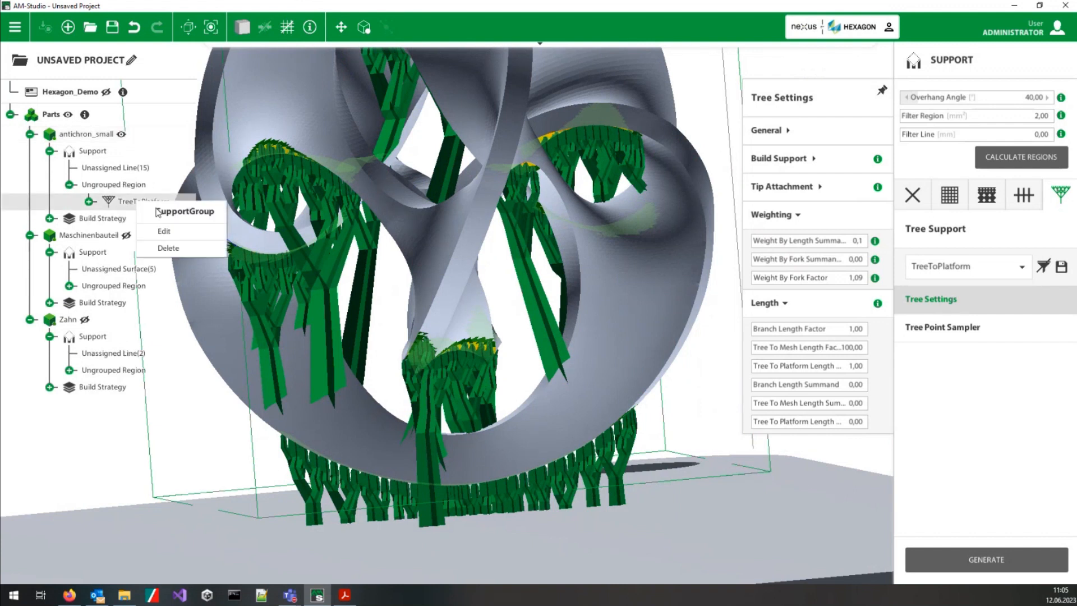
left_click(187, 251)
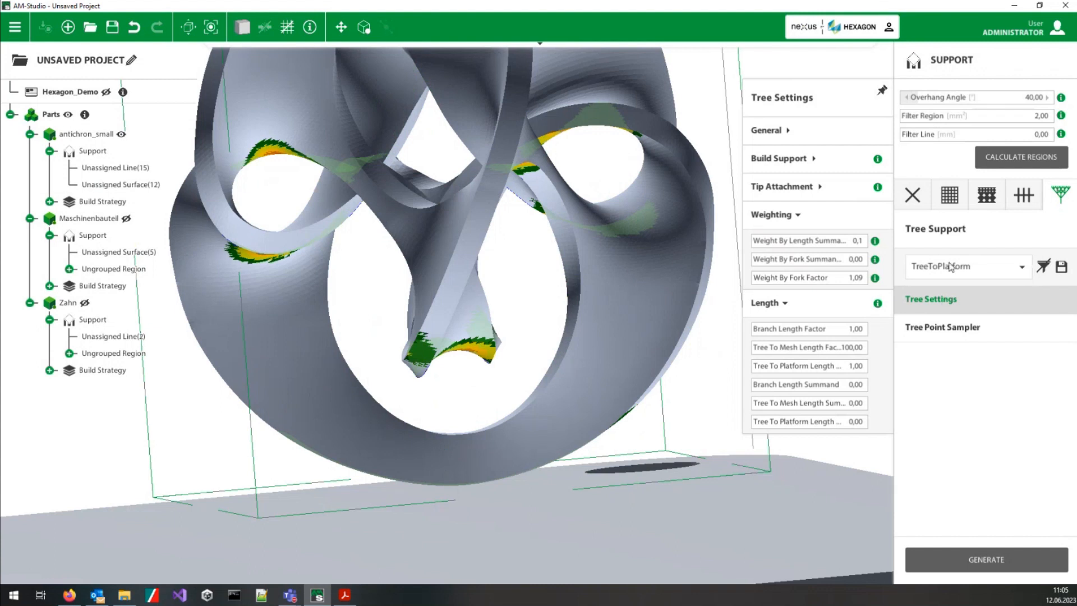
left_click(949, 554)
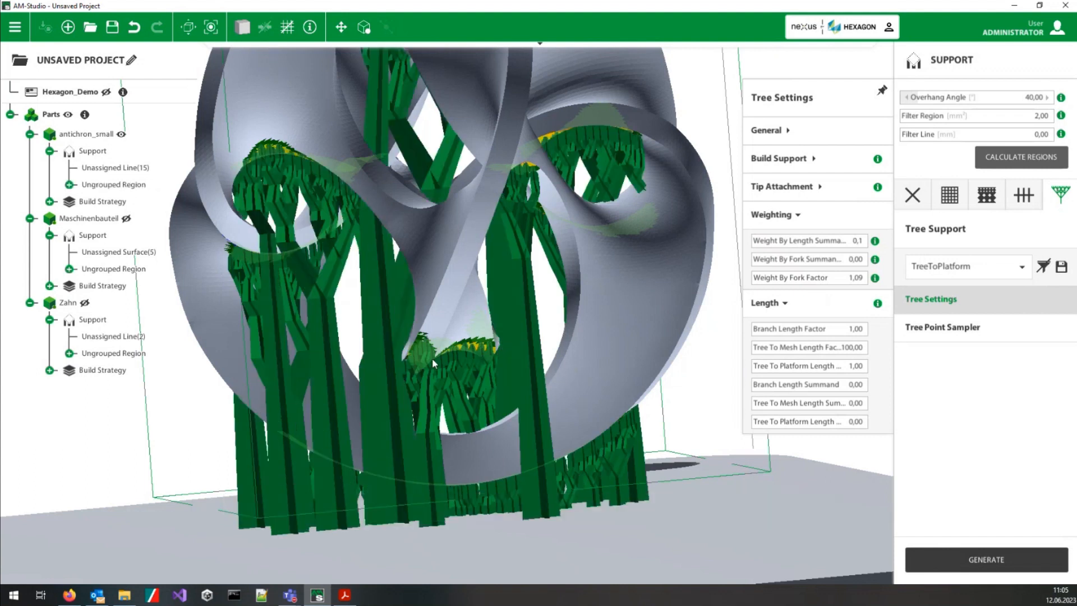
Step: Examine from several angles how the TreeToPlatform supports run through the openings of antichron_small down to the platform
middle_click_drag(421, 333, 442, 295)
mouse_move(472, 429)
middle_mouse_down()
mouse_move(557, 481)
mouse_move(473, 440)
middle_mouse_up()
middle_click_drag(412, 388, 566, 335)
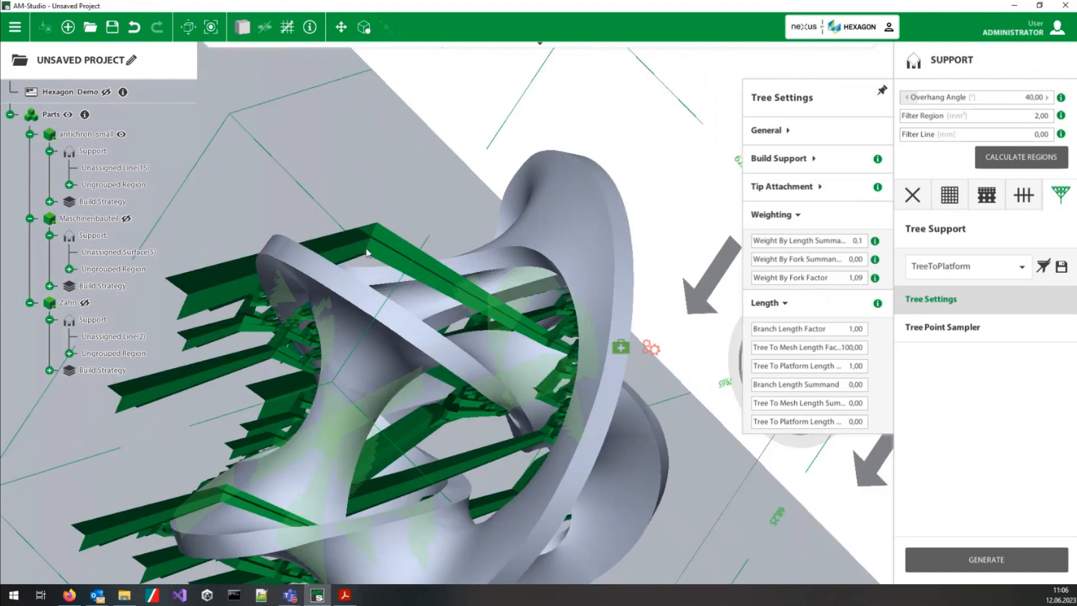
middle_click_drag(412, 295, 336, 140)
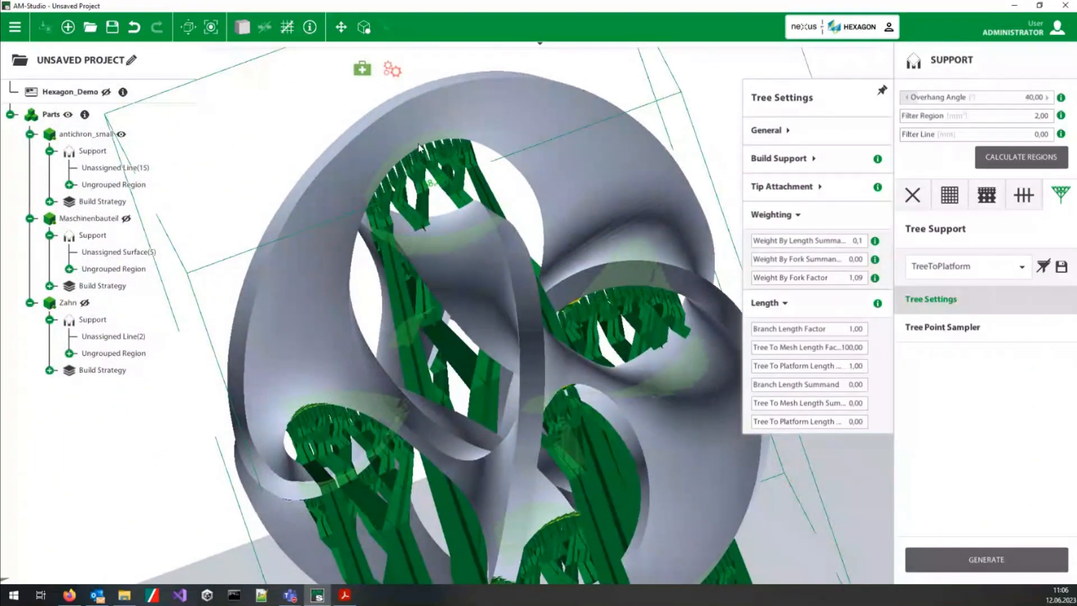
middle_click_drag(379, 214, 601, 204)
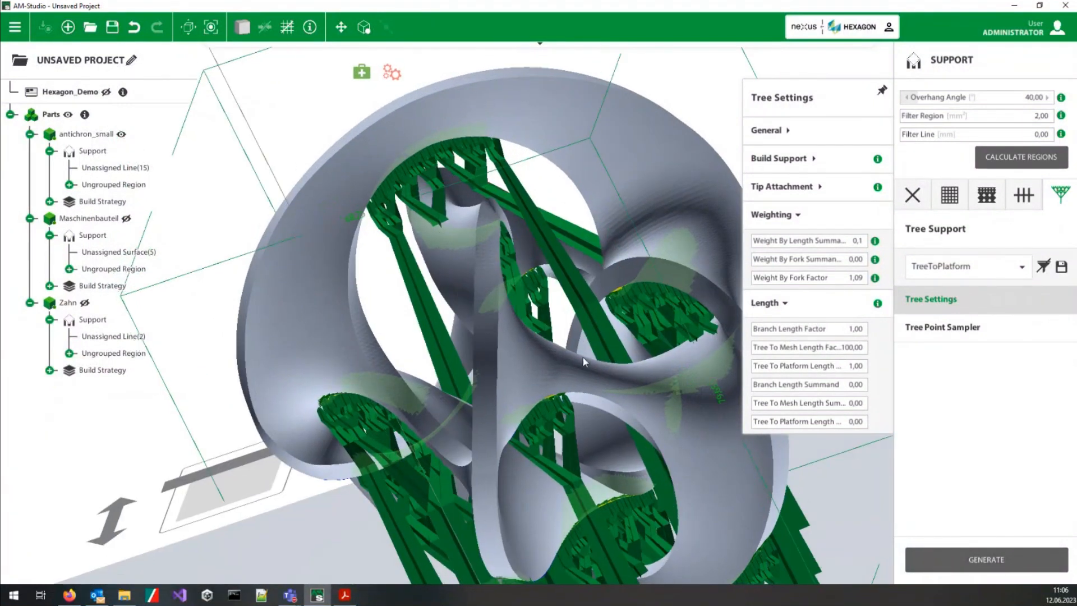
middle_click_drag(518, 364, 648, 476)
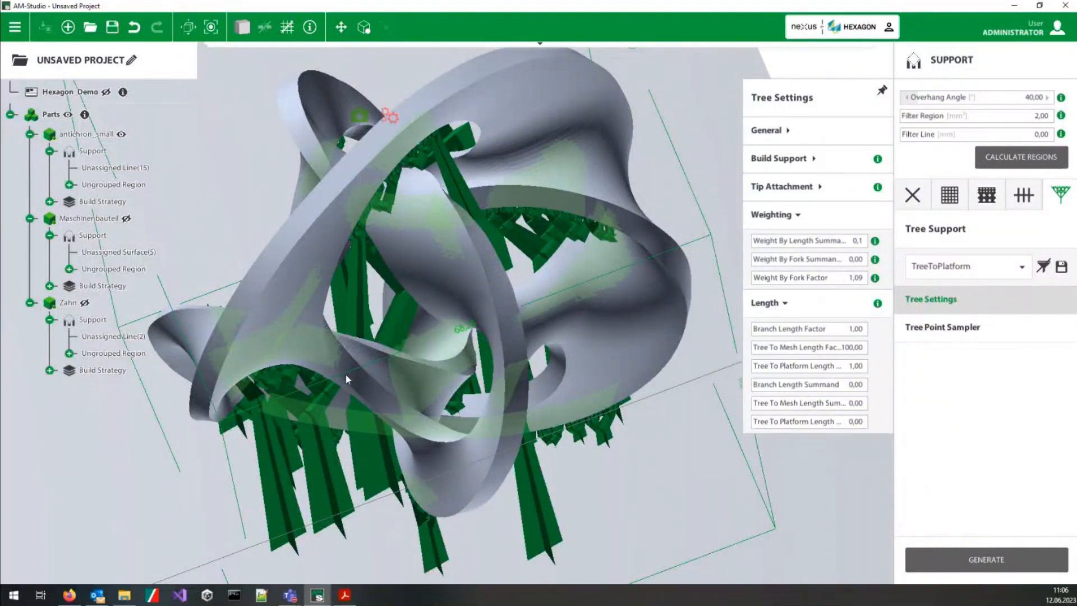
middle_click_drag(342, 431, 390, 417)
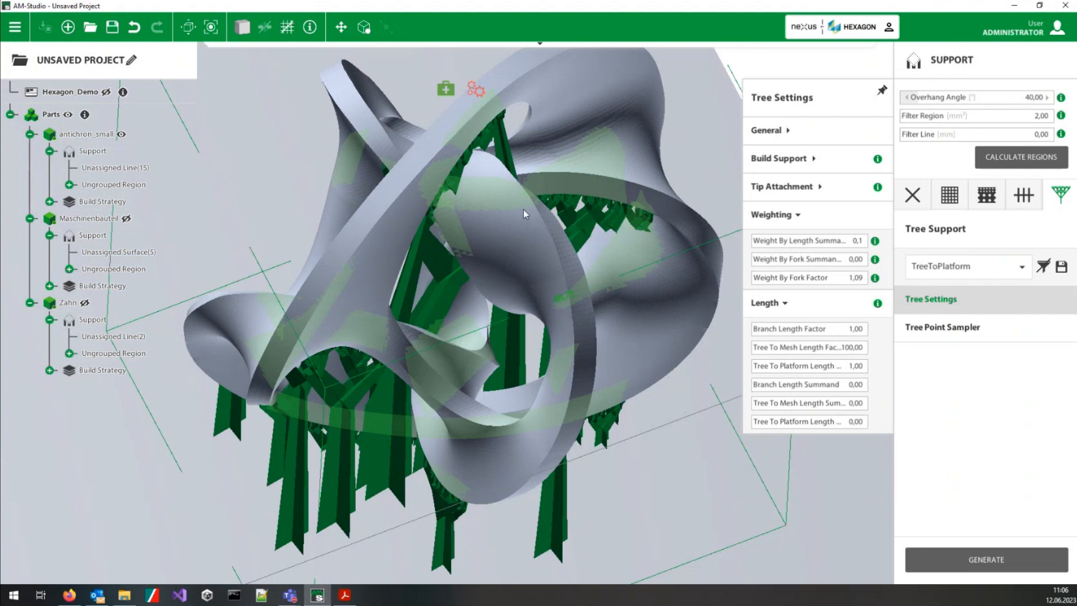
right_click(389, 397)
left_click(392, 517)
scroll(392, 518, "down", 5)
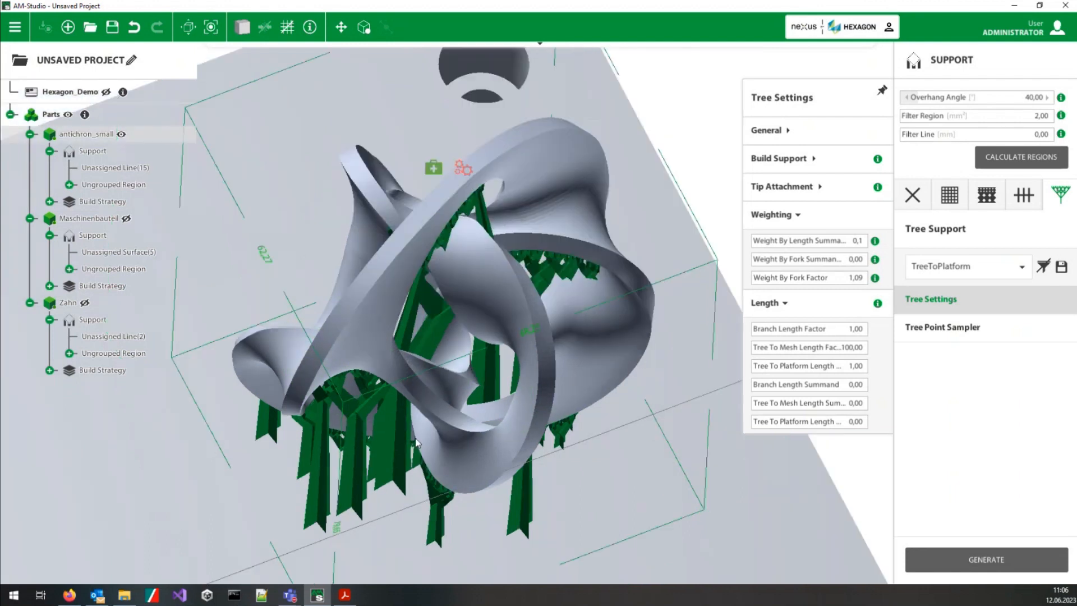
middle_click_drag(525, 524, 484, 295)
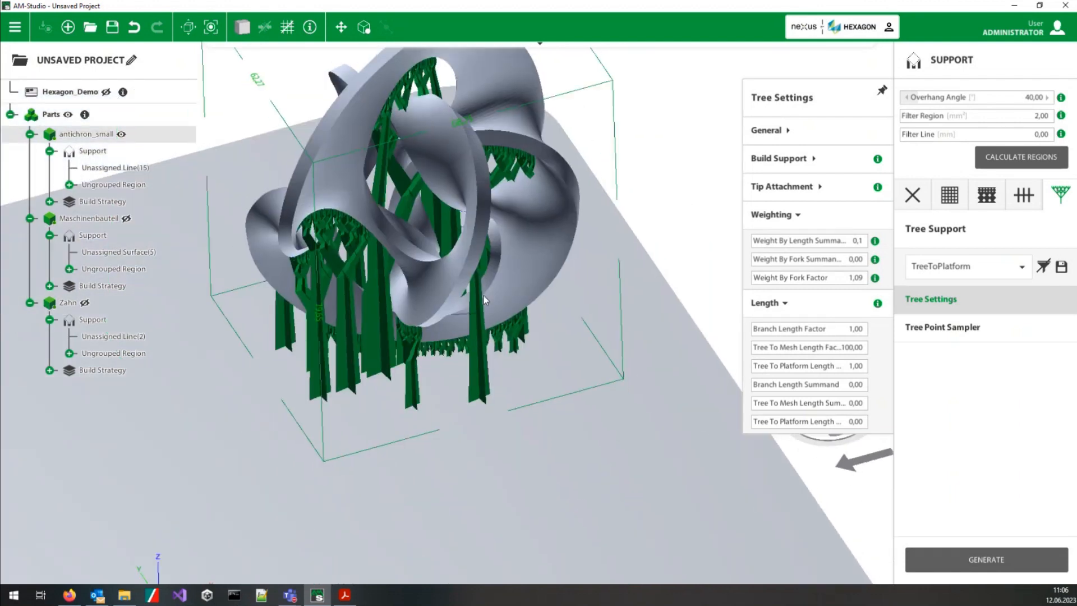
scroll(474, 287, "up", 3)
scroll(475, 286, "up", 2)
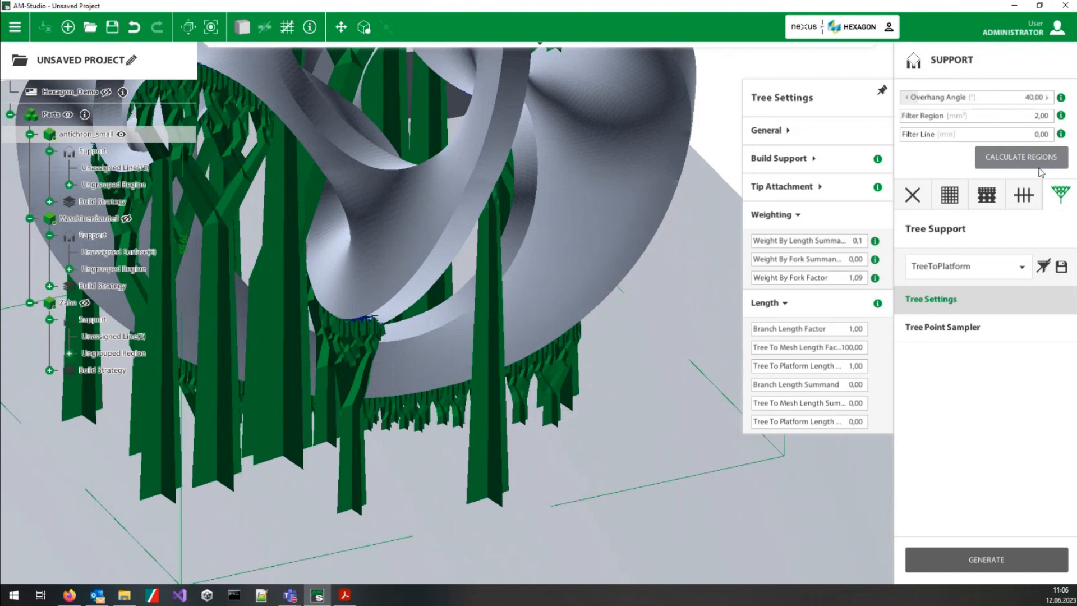
Step: Generate a LineNoStruts line support on the single overhanging edge line at the low inner tip of antichron_small
left_click(1024, 195)
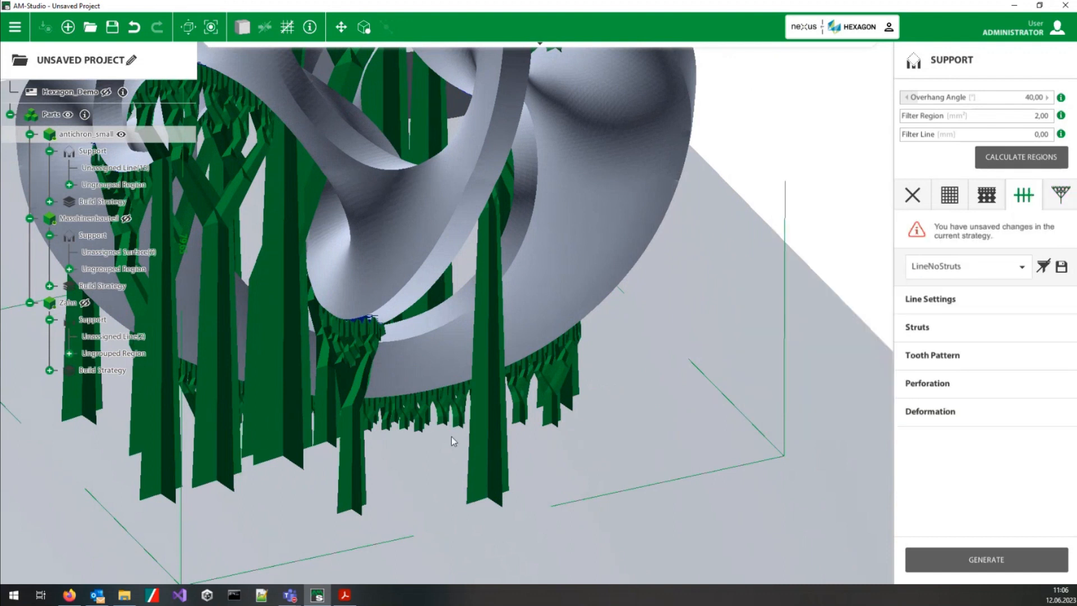
middle_click_drag(468, 433, 311, 283)
left_click(329, 259)
left_click(327, 259)
left_click(328, 259)
middle_click_drag(410, 243, 446, 323)
scroll(423, 409, "up", 3)
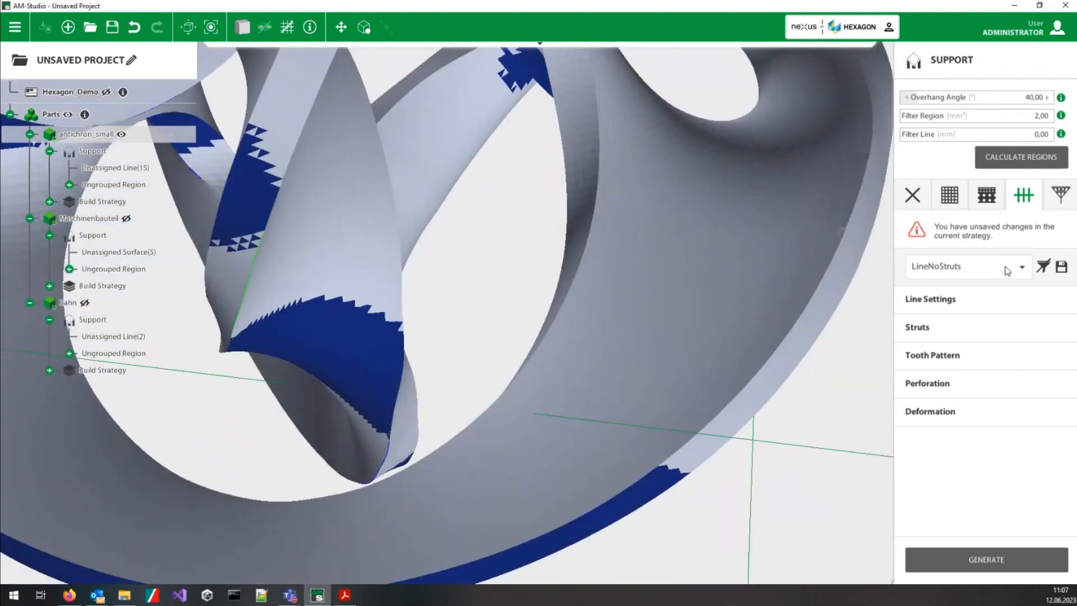
left_click(992, 553)
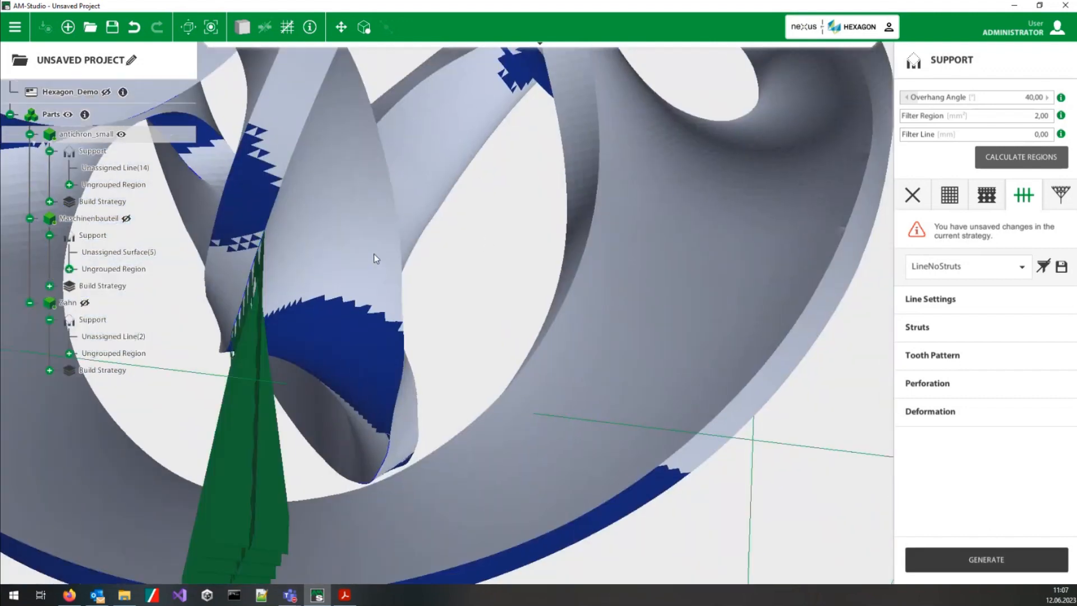
Step: Examine the line support under the inner edge of antichron_small from several angles and open the Line Settings
middle_click_drag(351, 197, 202, 433)
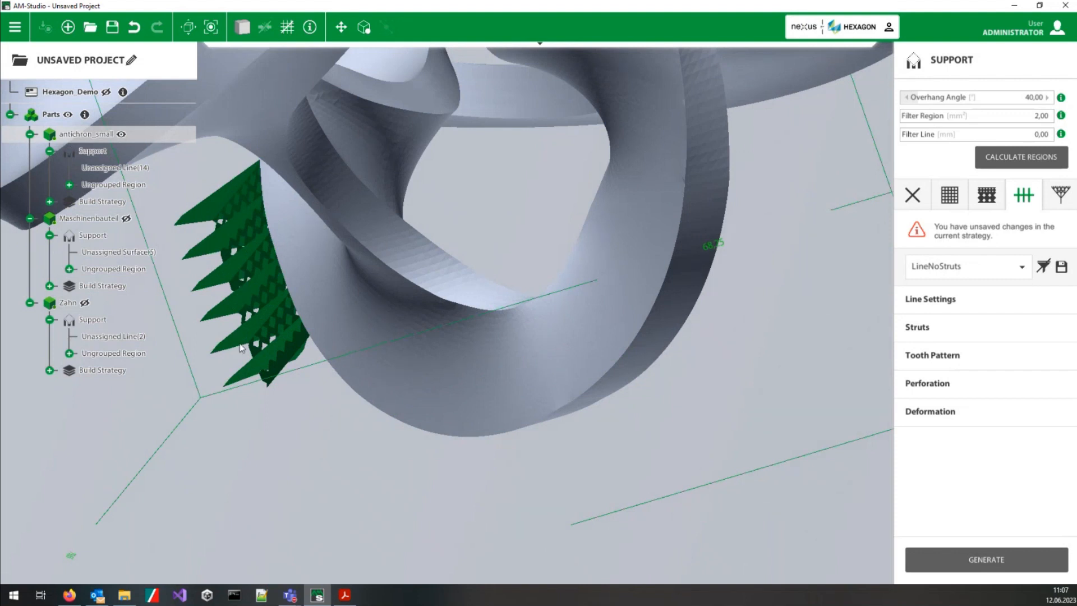
middle_click_drag(275, 386, 357, 261)
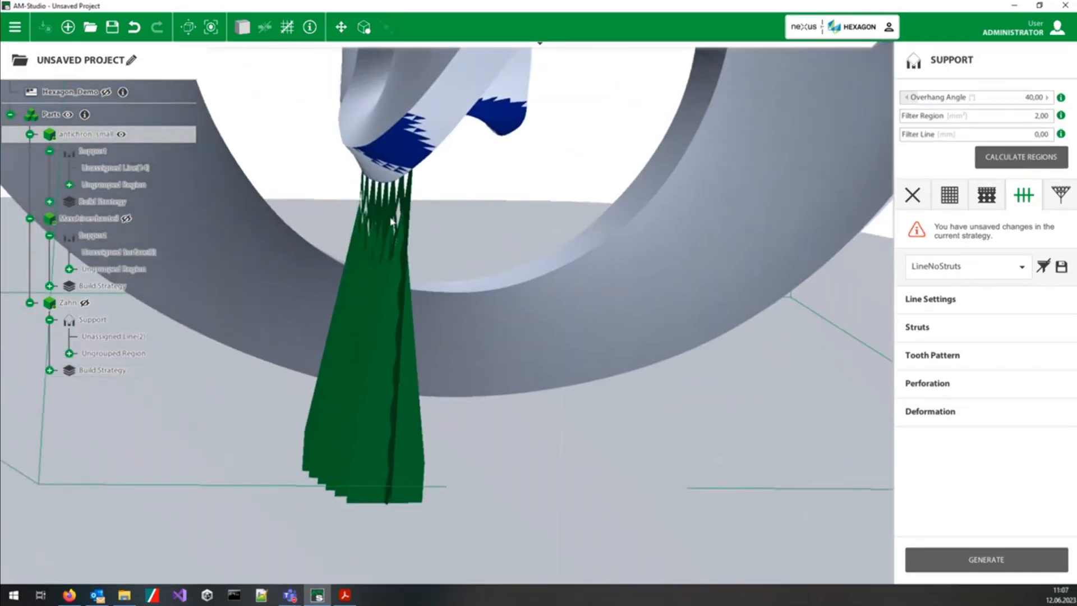
middle_click_drag(429, 259, 476, 76)
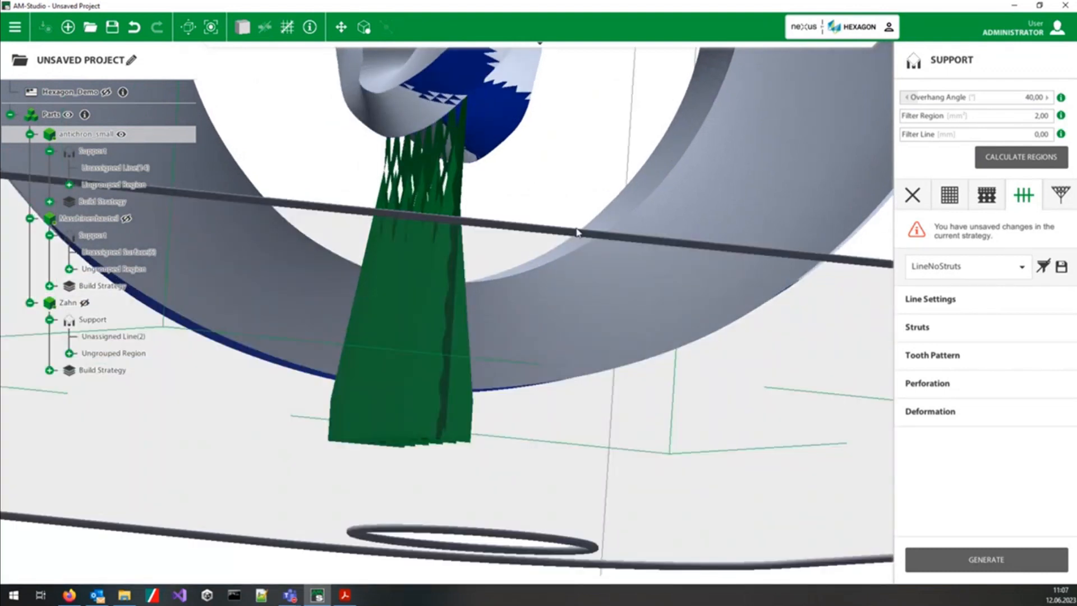
scroll(422, 241, "up", 3)
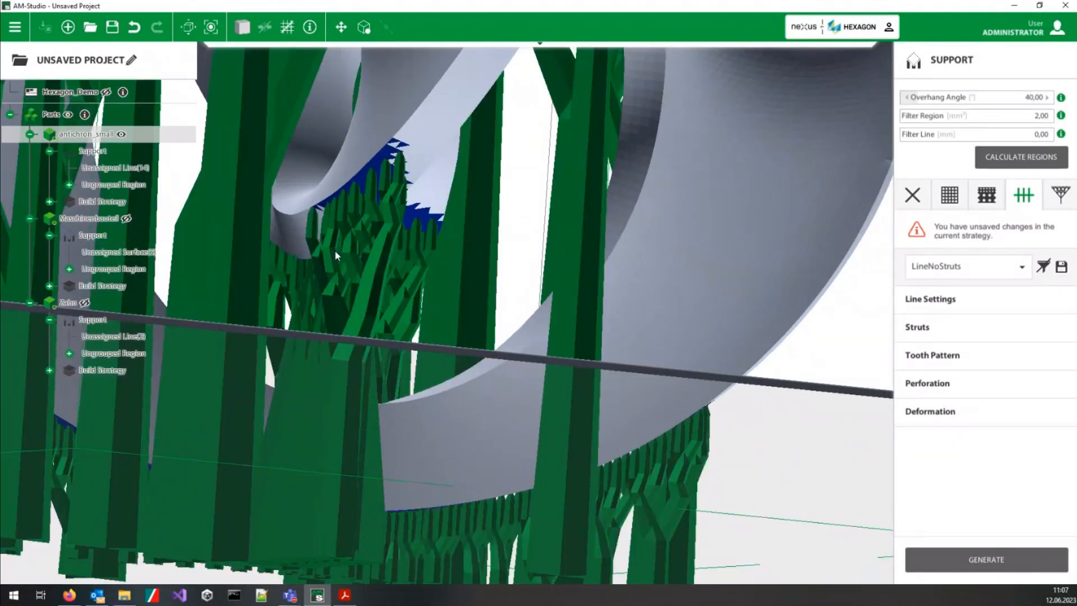
middle_click_drag(409, 400, 313, 271)
left_click(330, 255)
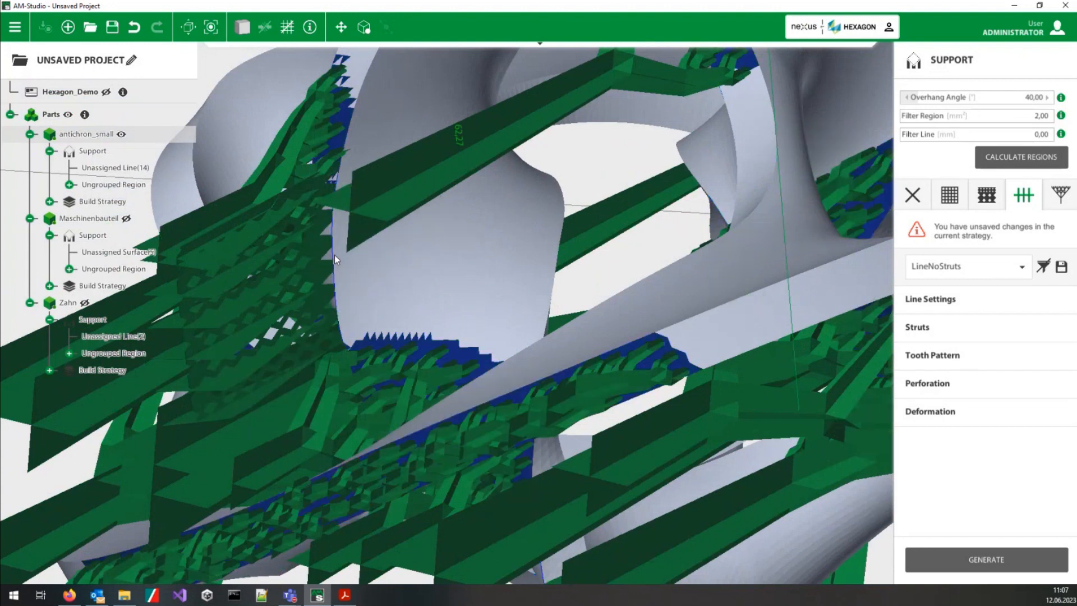
left_click(332, 256)
left_click(332, 256)
left_click(333, 256)
middle_click_drag(333, 256, 572, 471)
middle_click_drag(560, 420, 469, 270)
left_click(948, 308)
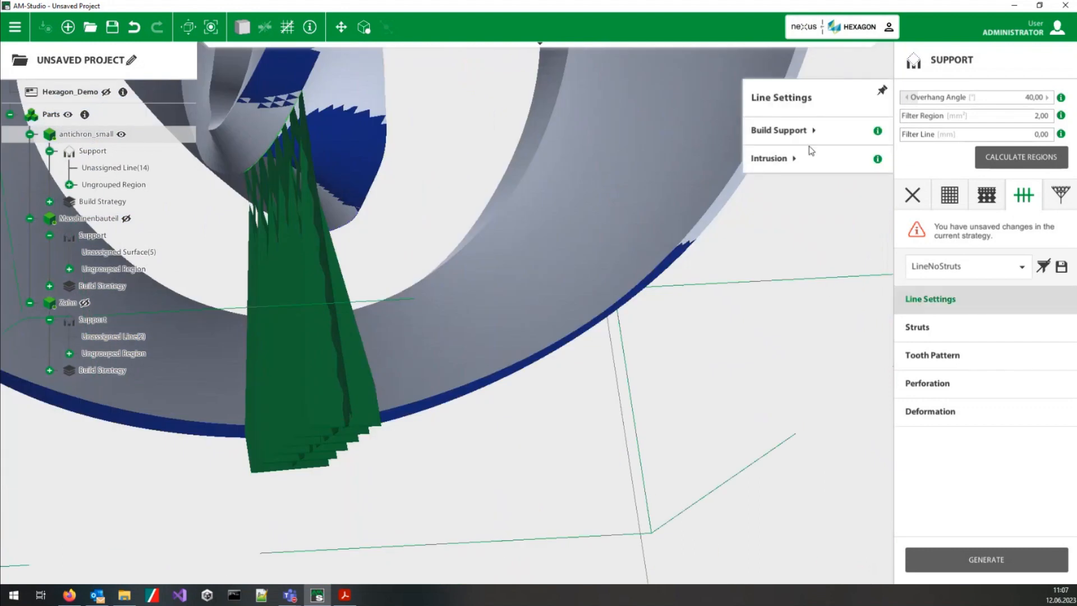
Step: Review the build and intrusion settings, disable Line Has Struts, and regenerate the line support under the inner tip of antichron_small
left_click(814, 132)
left_click(791, 207)
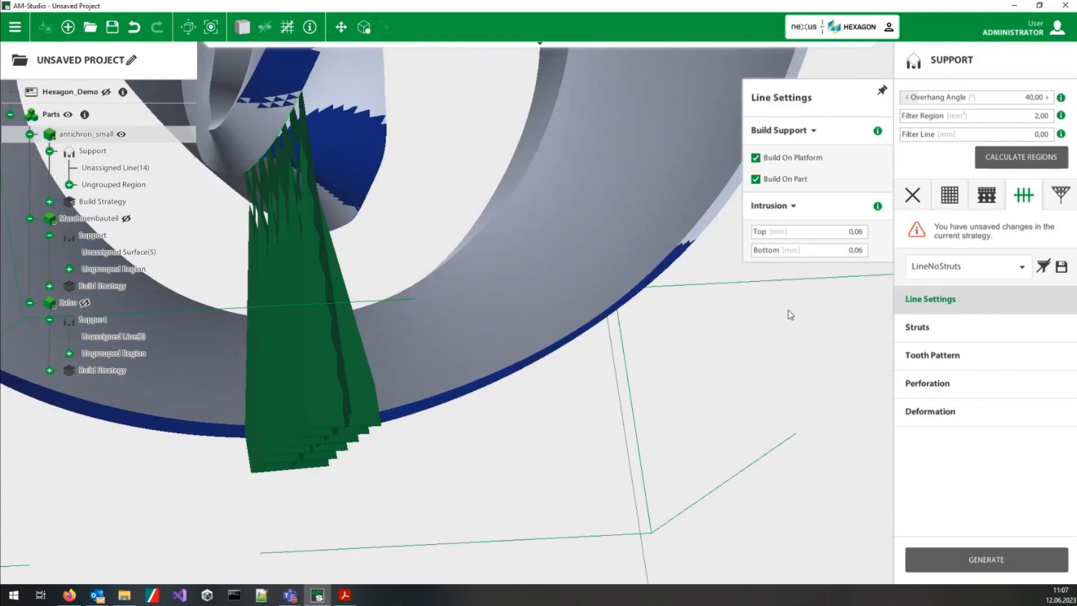
left_click(920, 327)
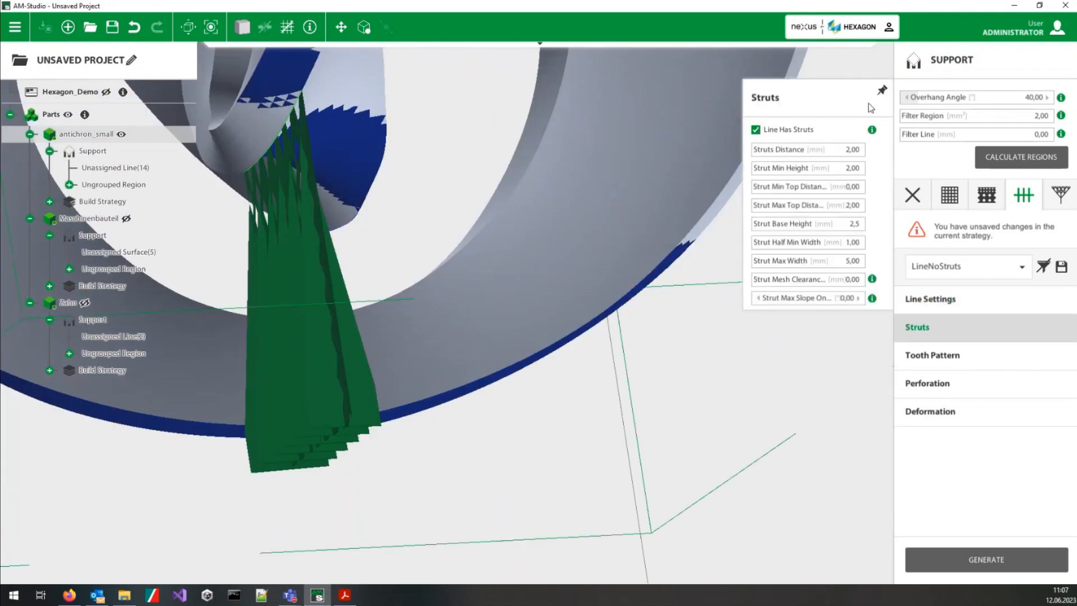
left_click(756, 129)
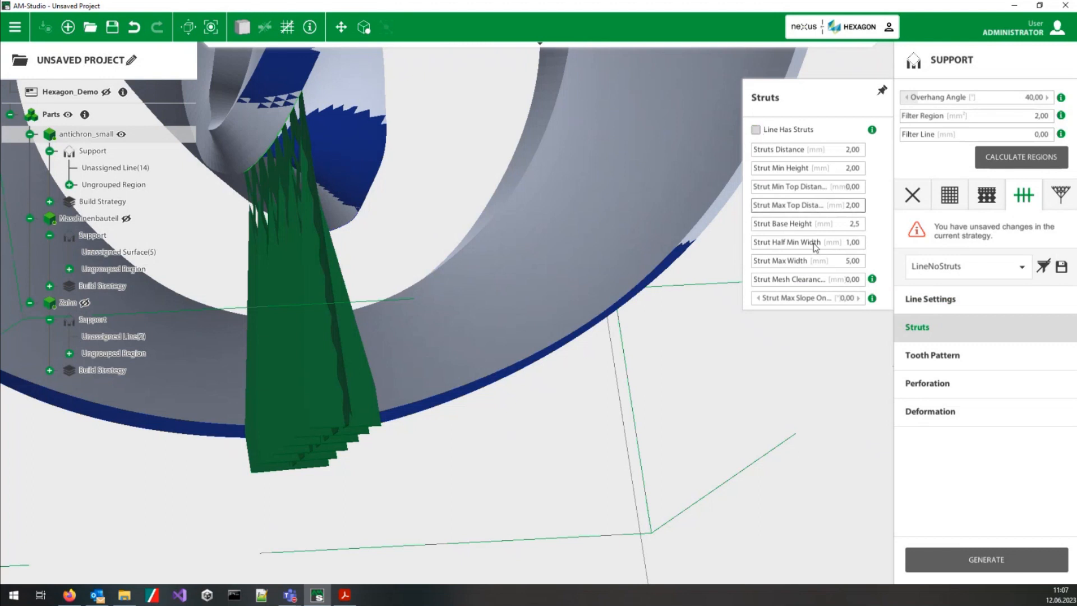
left_click(954, 559)
middle_click_drag(401, 213, 533, 326)
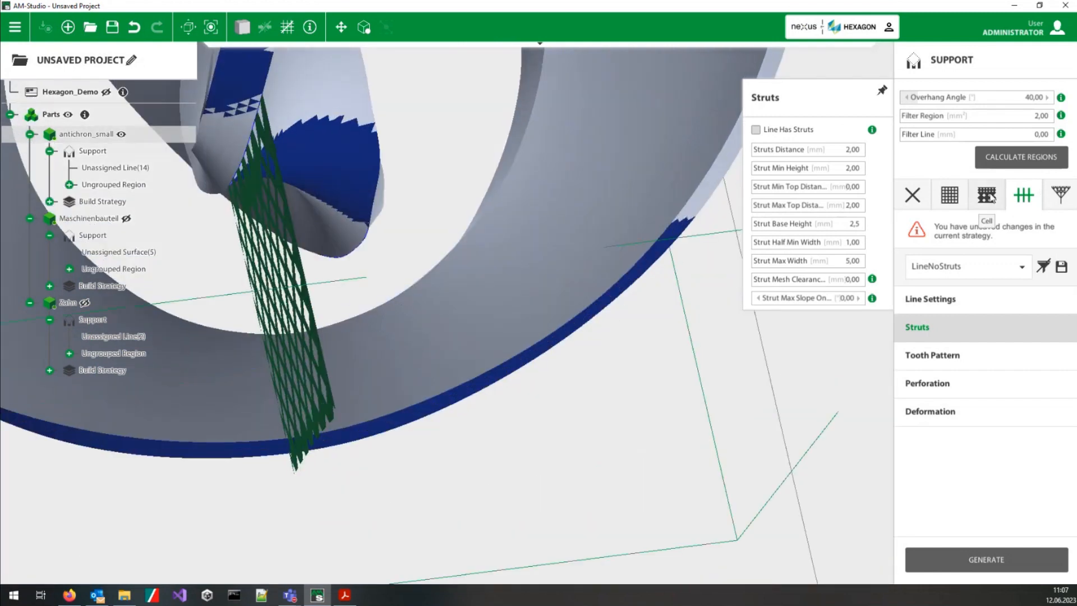
Step: Generate a block support with the BlockLineThickening strategy on the same edge line, with Line Thickening enabled at 1,00 mm thickness
left_click(963, 195)
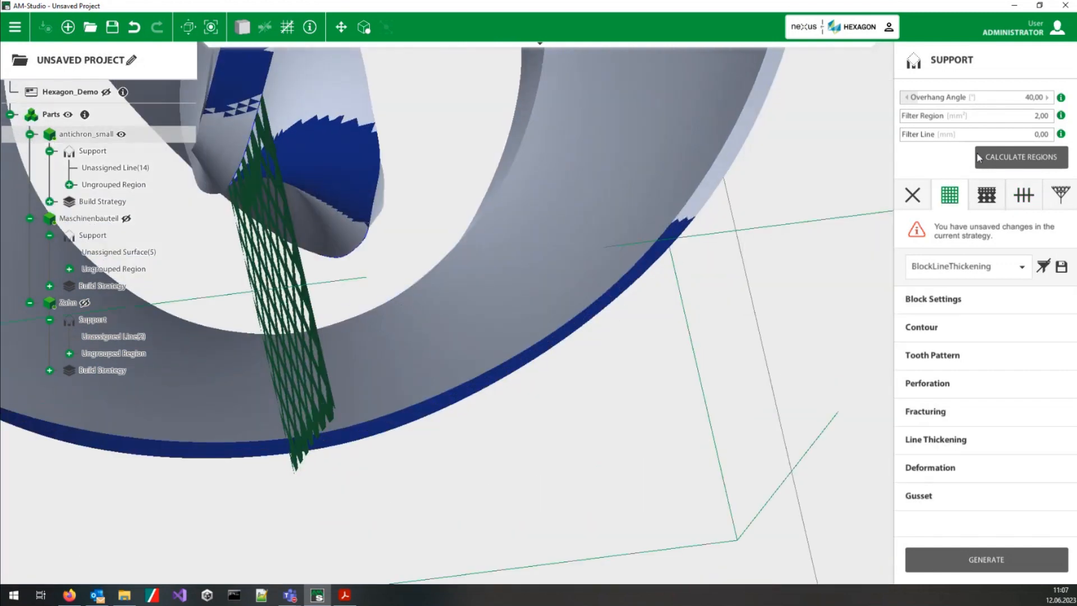
left_click(928, 439)
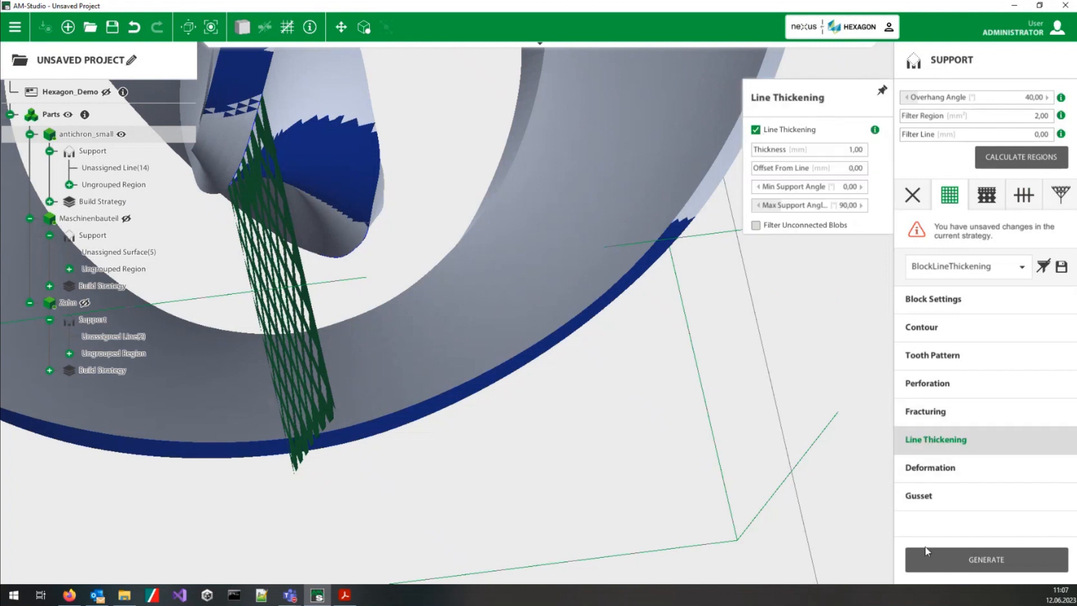
left_click(987, 560)
Step: Examine up close from below how the thickened block support surrounds the edge line of antichron_small
middle_click_drag(430, 371, 426, 128)
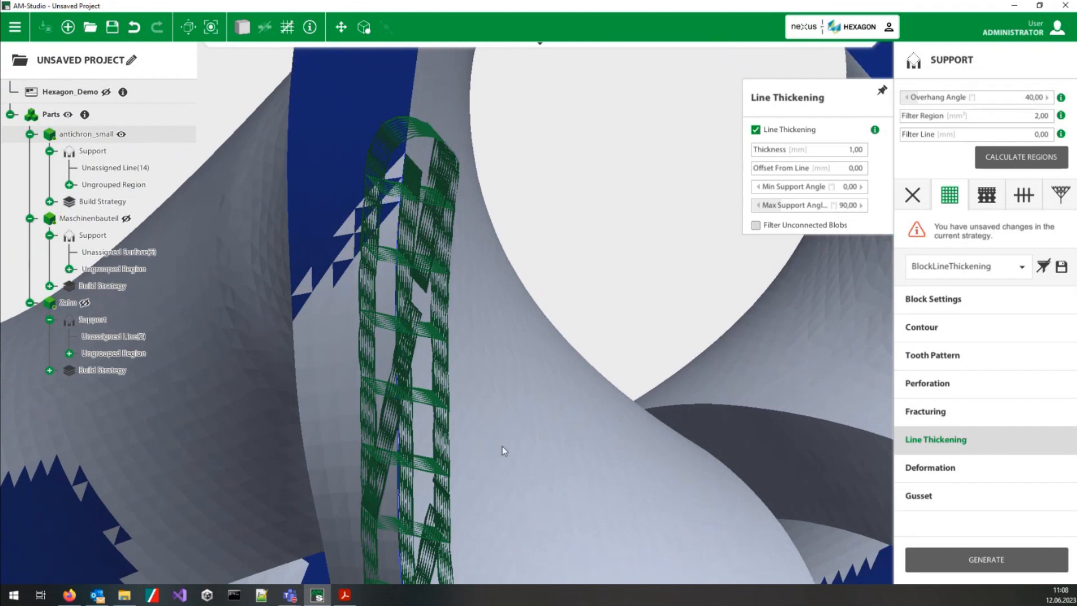
middle_click_drag(502, 446, 497, 435)
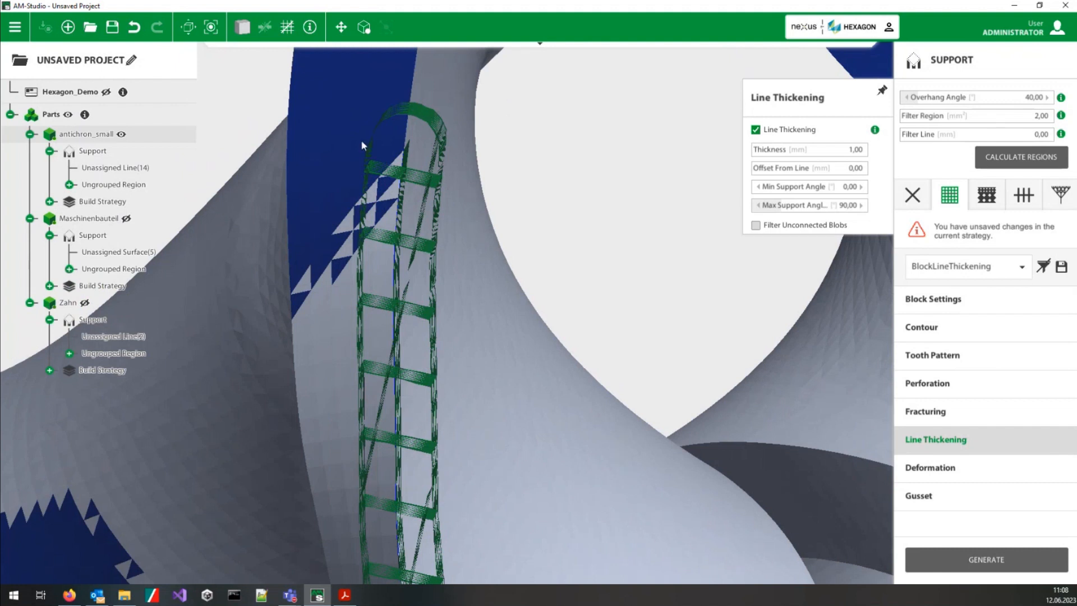
mouse_move(455, 252)
middle_mouse_down()
mouse_move(479, 299)
mouse_move(441, 230)
mouse_move(497, 268)
mouse_move(473, 258)
middle_mouse_up()
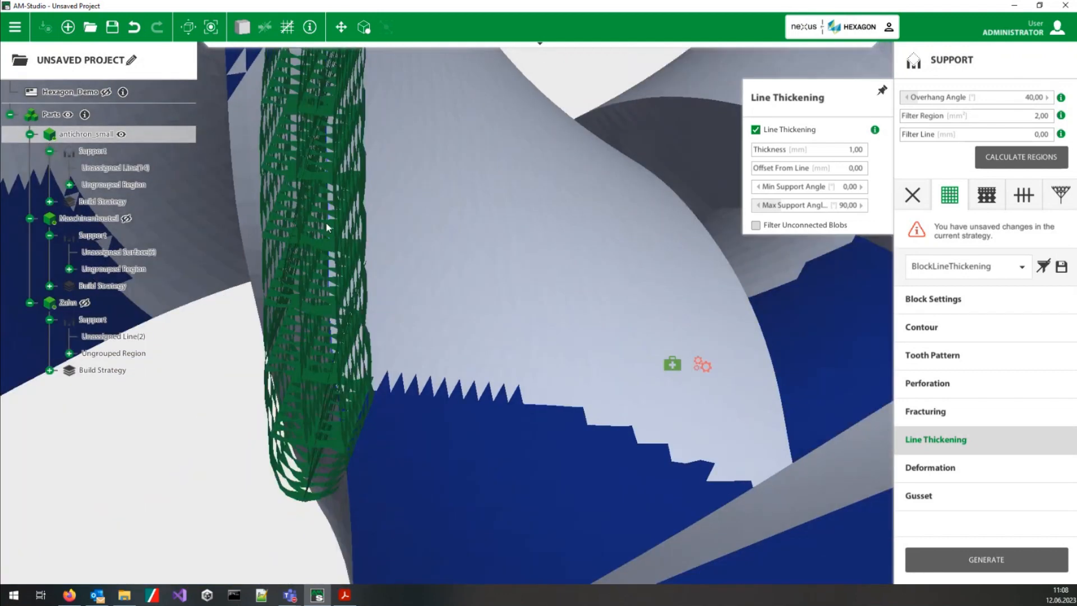
scroll(463, 246, "down", 10)
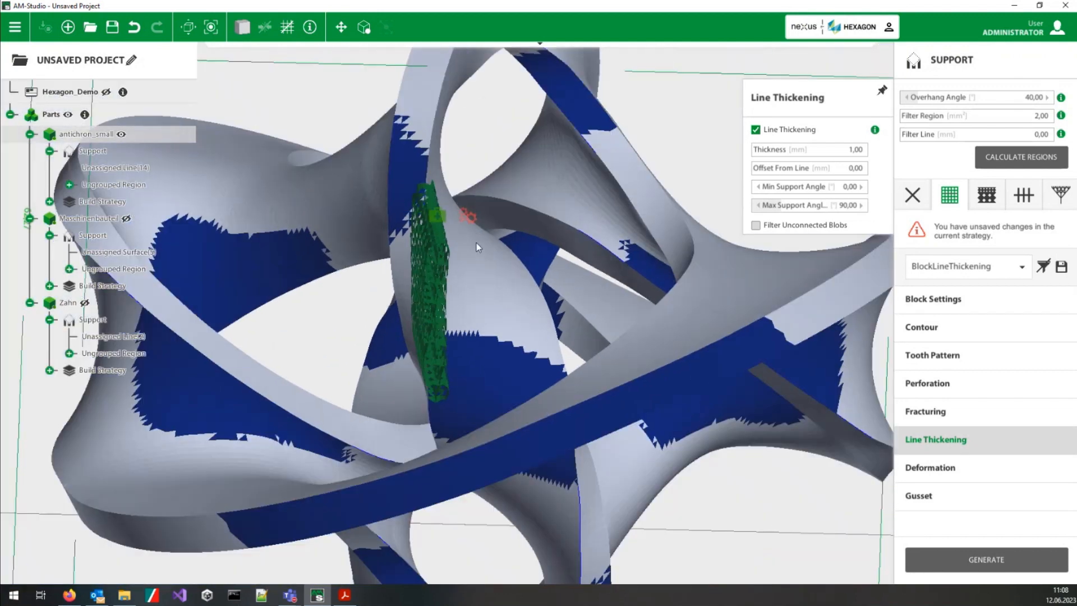
middle_click_drag(477, 246, 480, 336)
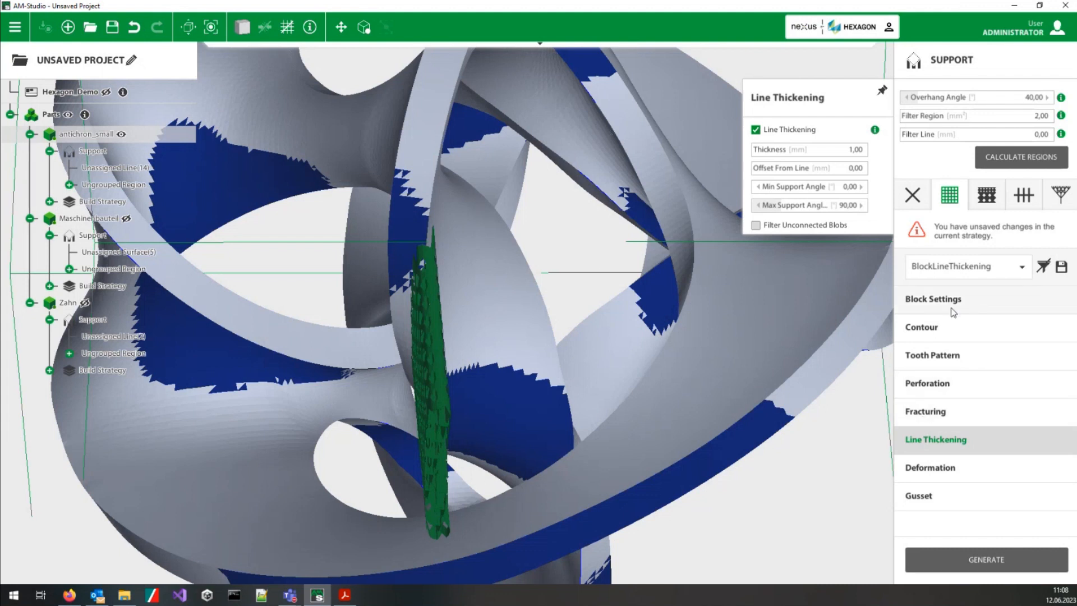
Step: Examine from several sides how the thickened block support runs from the inner tip of antichron_small down towards the platform
middle_click_drag(531, 192, 510, 348)
scroll(517, 340, "down", 2)
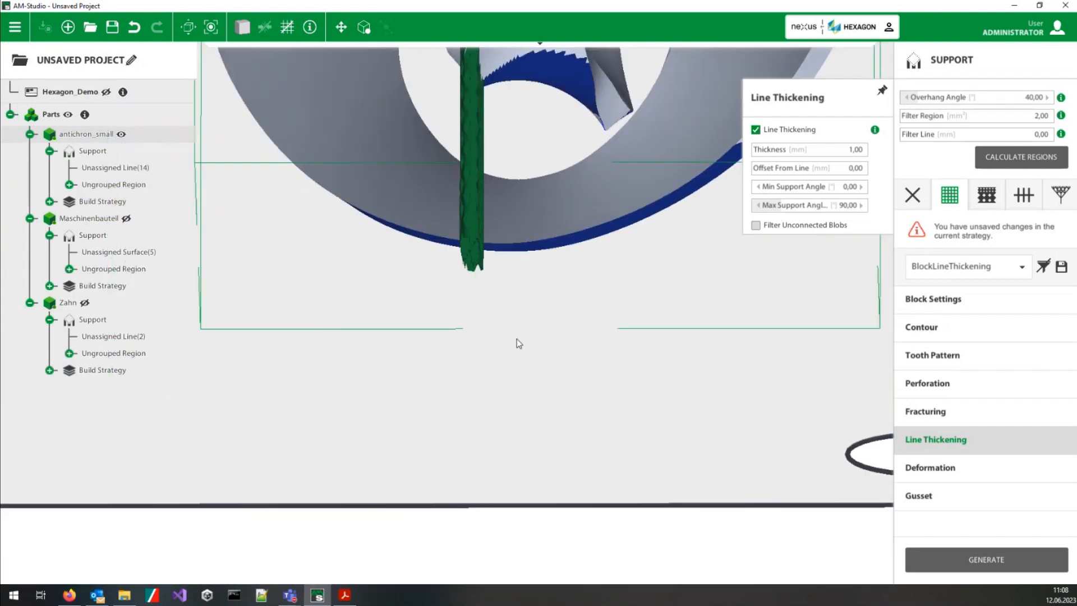
scroll(520, 331, "down", 2)
middle_click_drag(625, 210, 589, 394)
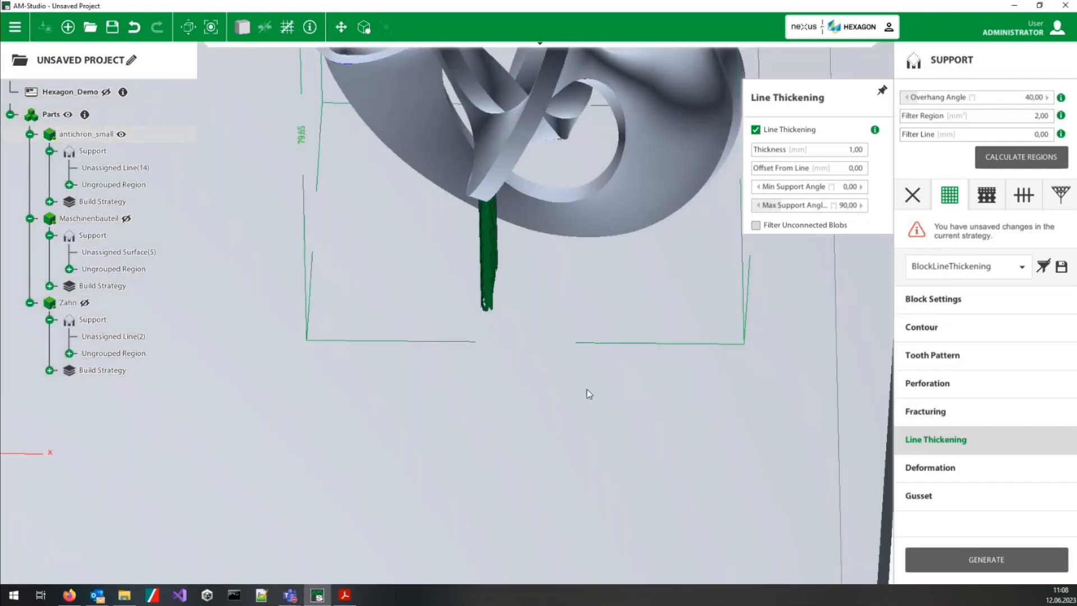
middle_click_drag(608, 256, 539, 353)
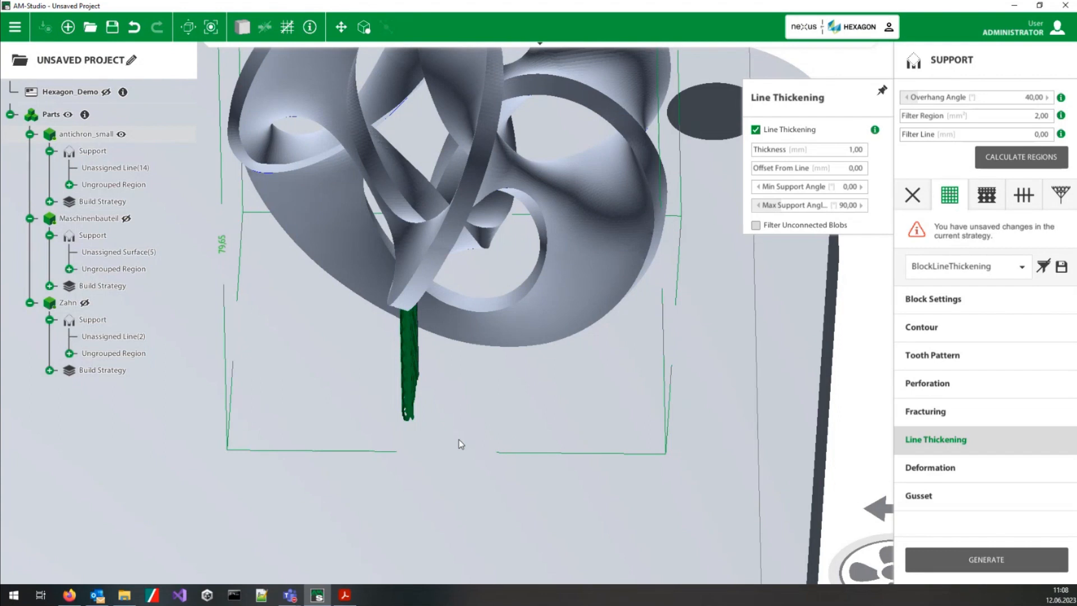
left_click(289, 596)
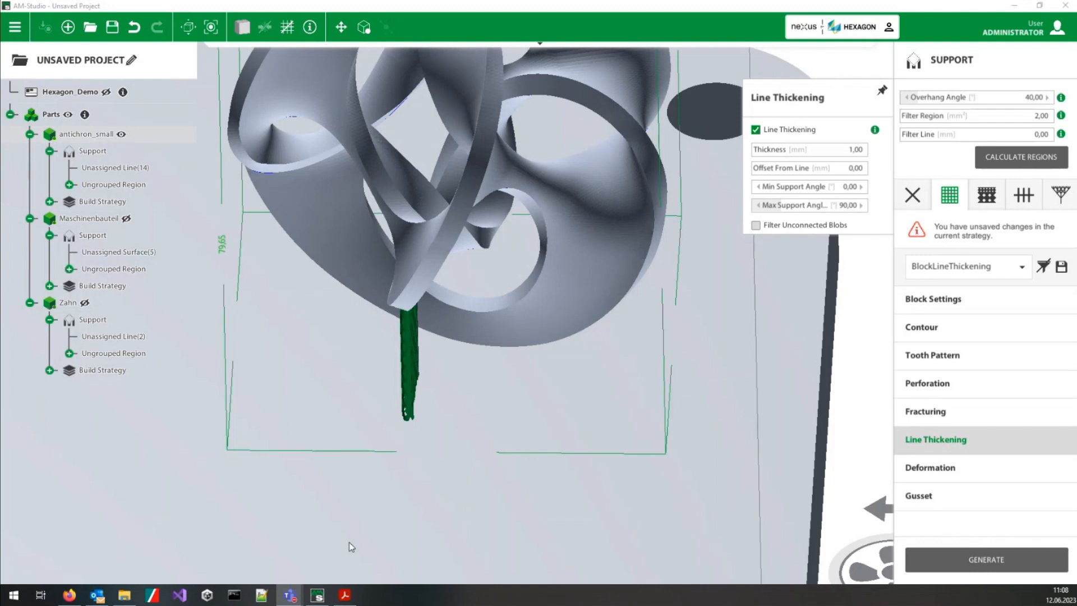
middle_click_drag(406, 471, 504, 388)
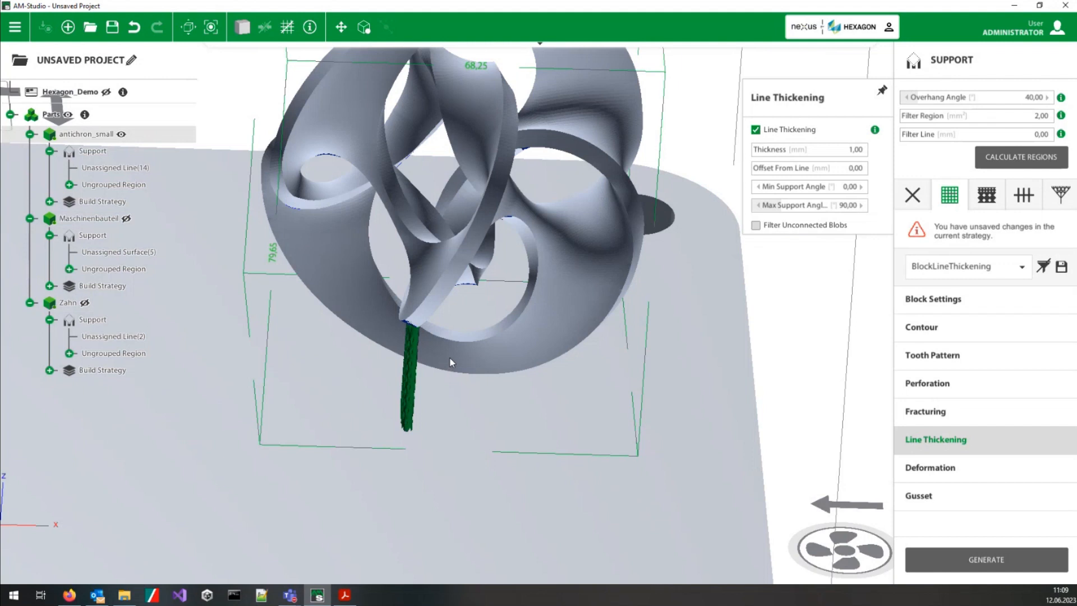
middle_click_drag(436, 429, 476, 246)
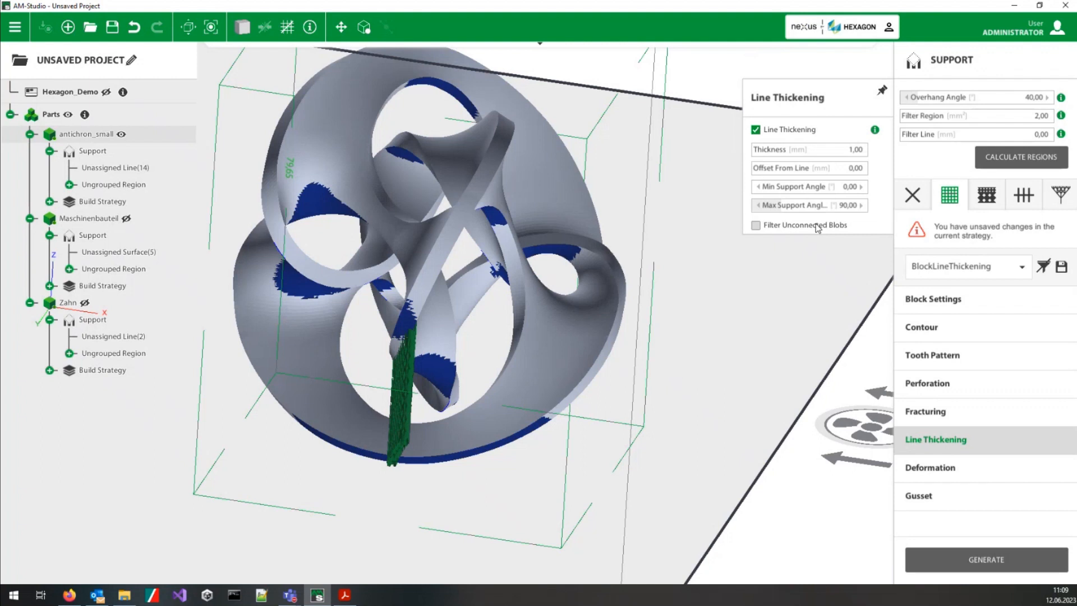
middle_click_drag(496, 143, 500, 180)
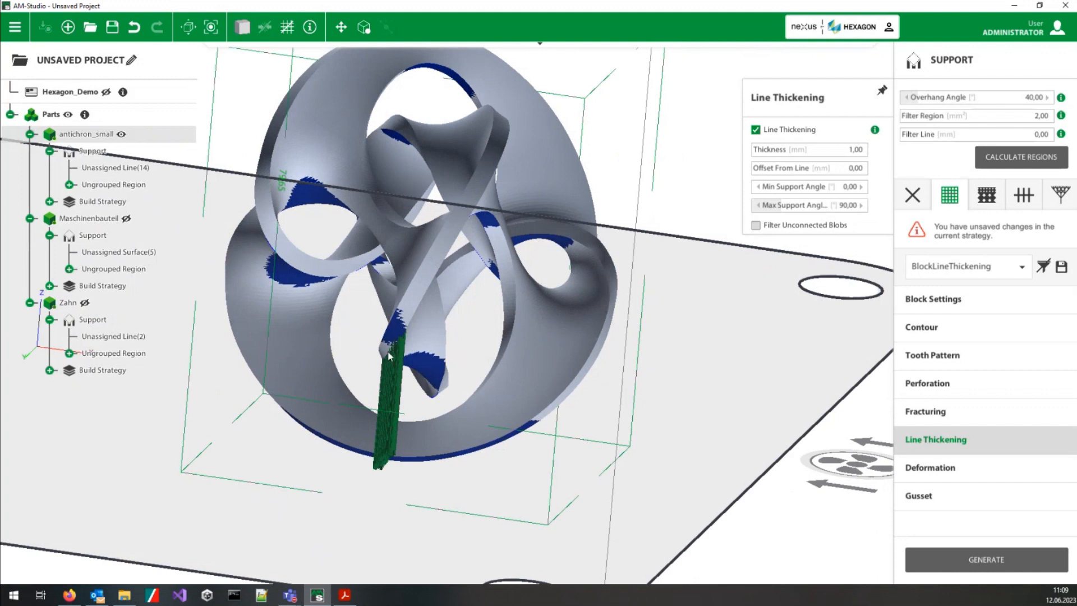
middle_click_drag(385, 358, 416, 405)
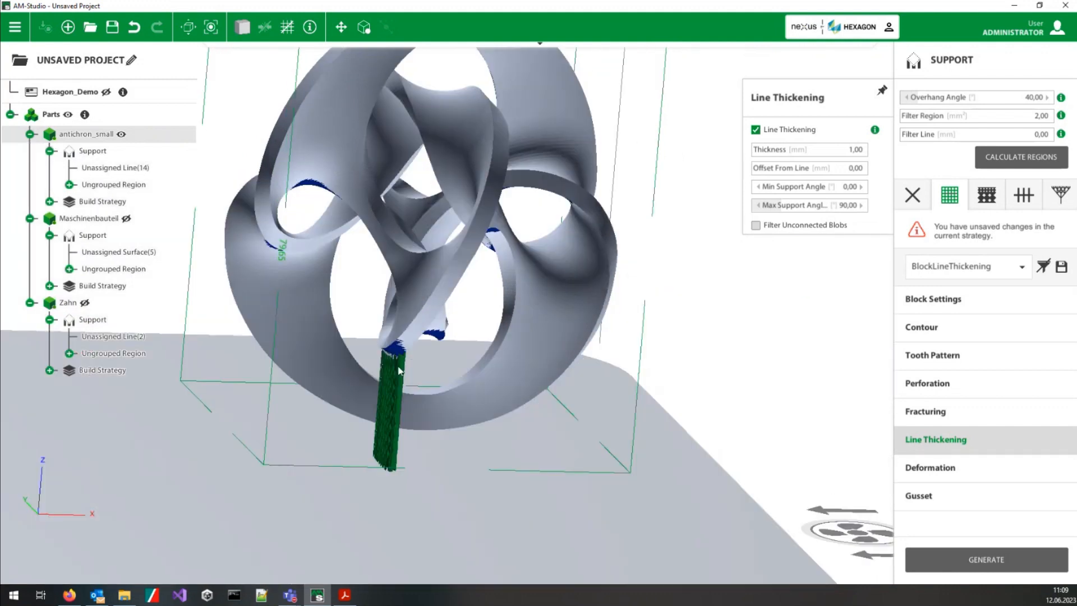
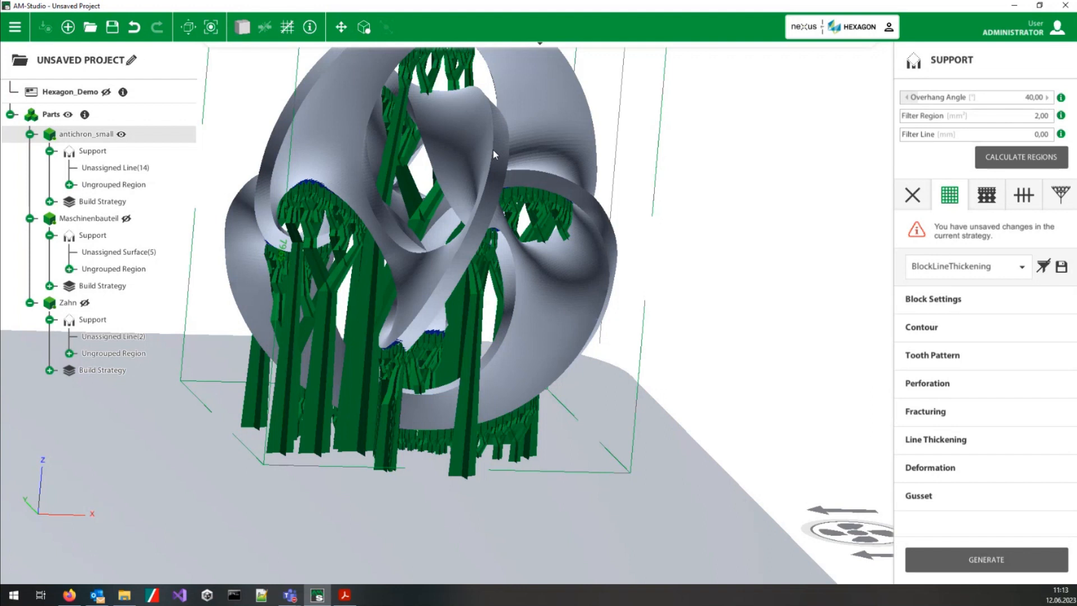
Step: Show all parts on the platform again and delete the Zahn part
middle_click_drag(457, 182, 447, 245)
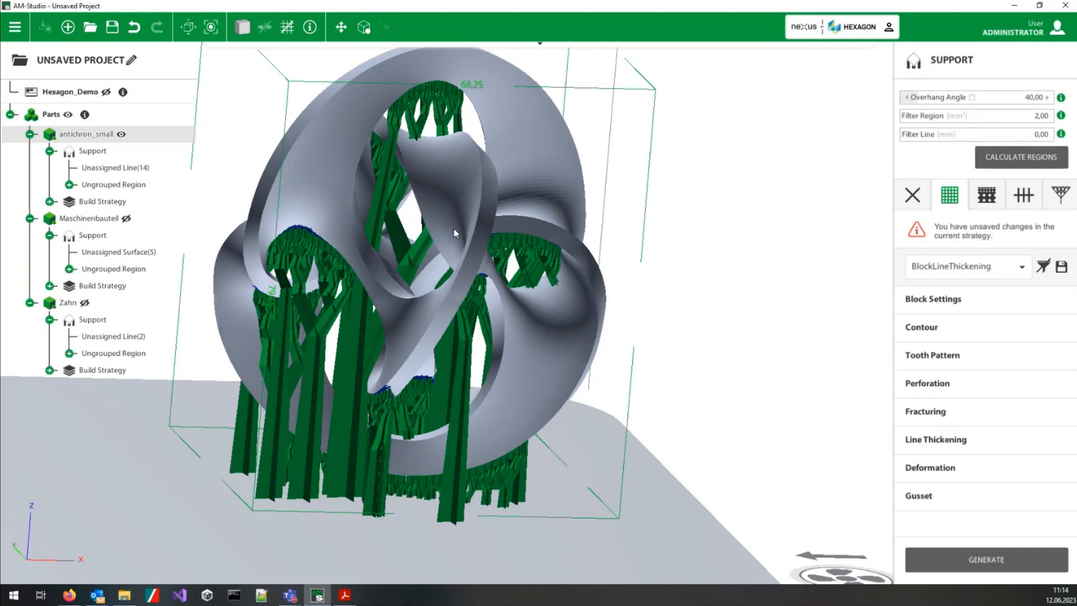
middle_click_drag(453, 228, 480, 299)
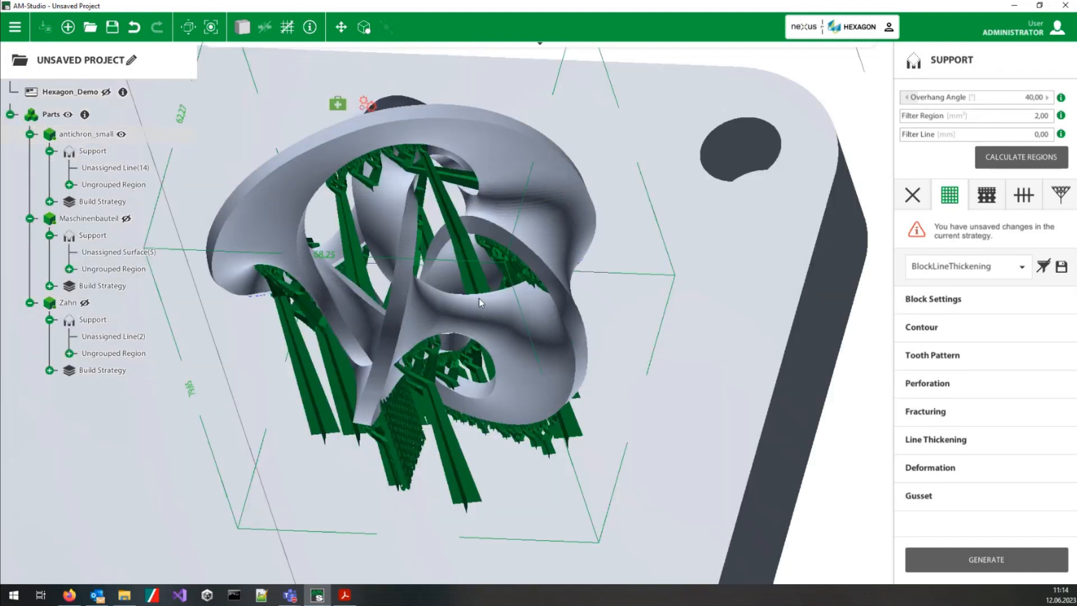
scroll(479, 299, "down", 10)
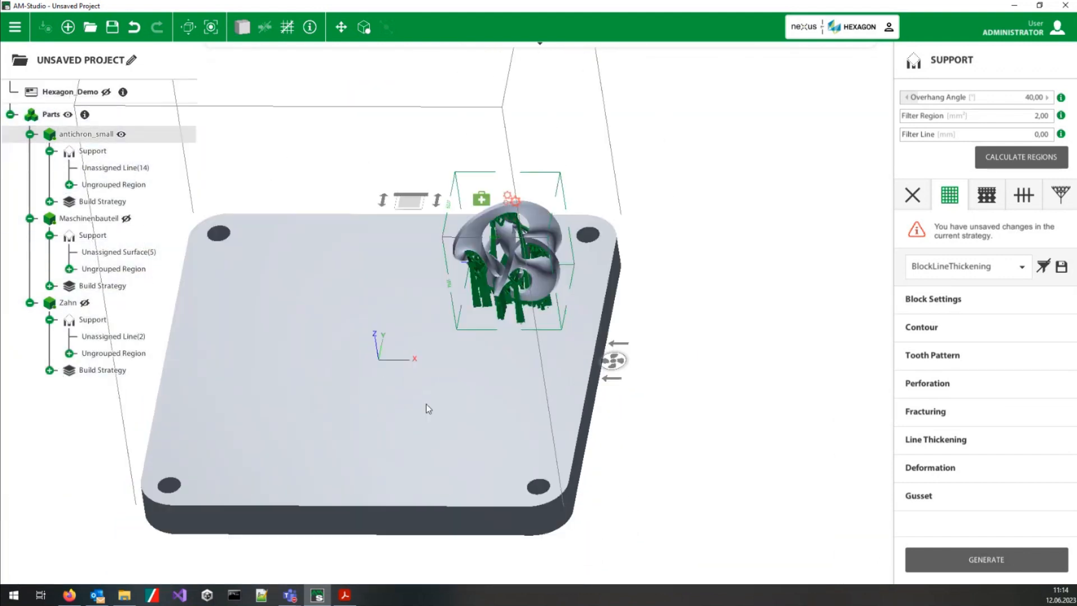
double_click(392, 399)
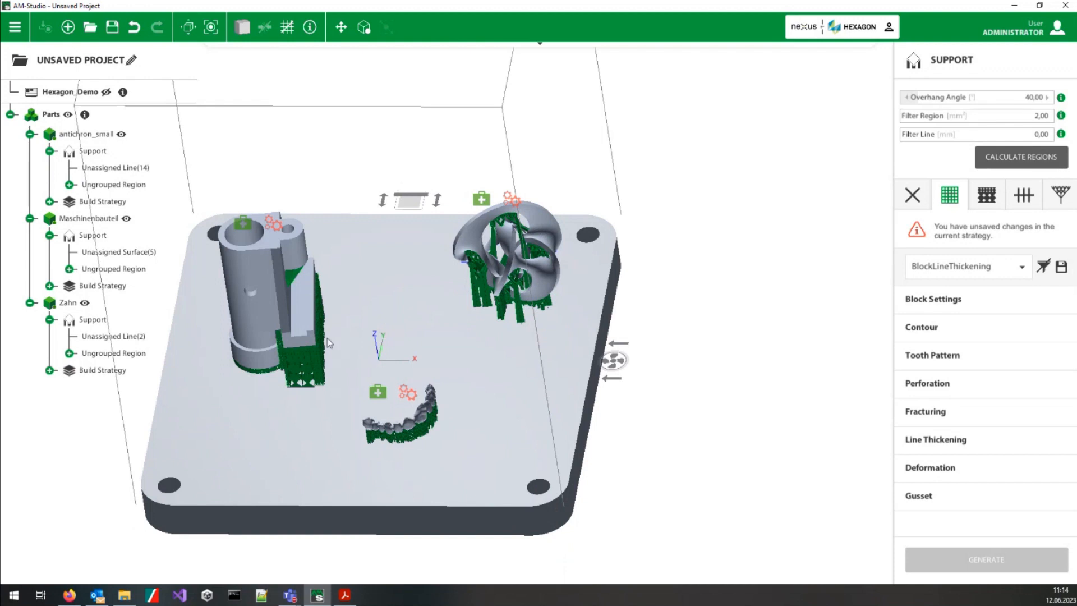
double_click(387, 409)
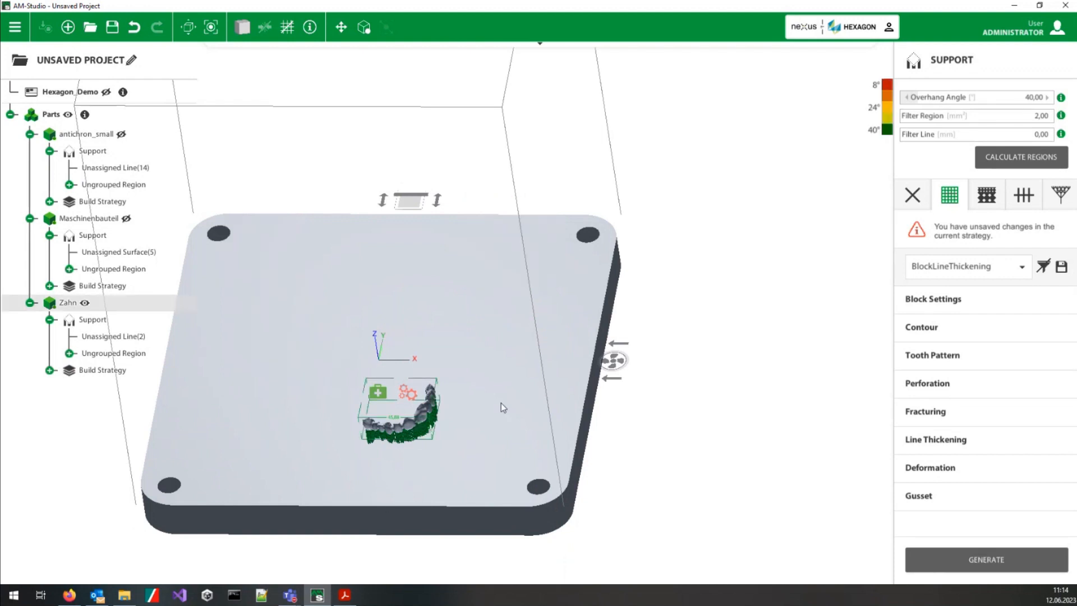
double_click(254, 386)
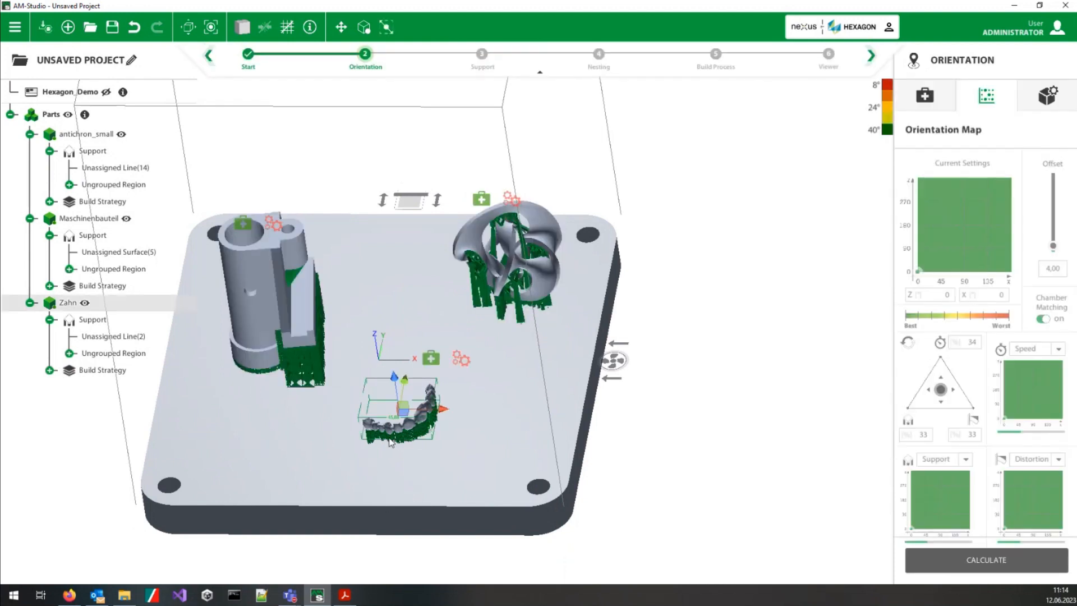
key("Delete")
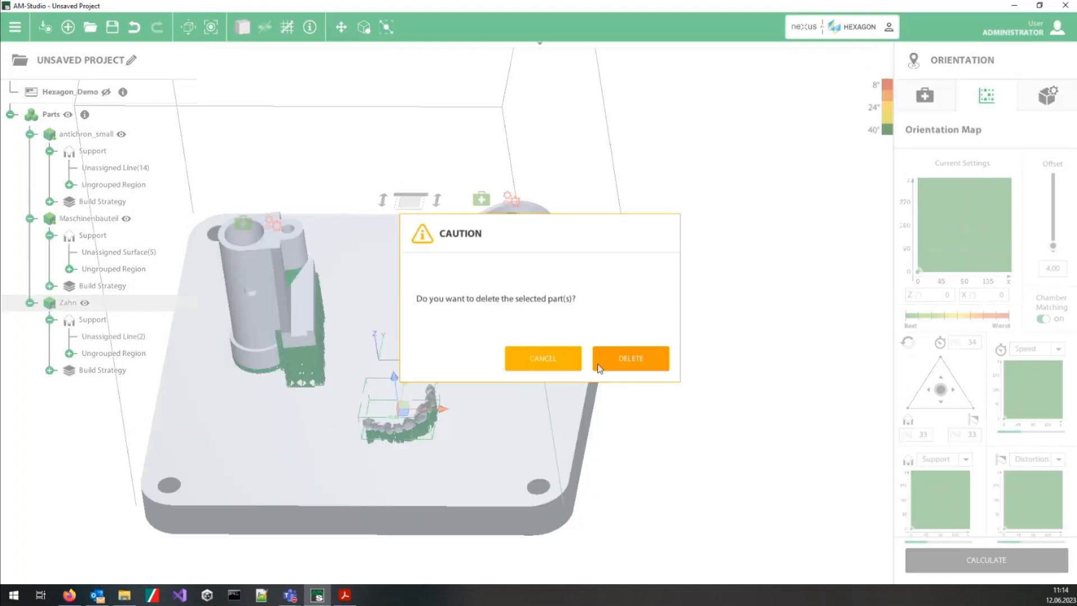
key("Return")
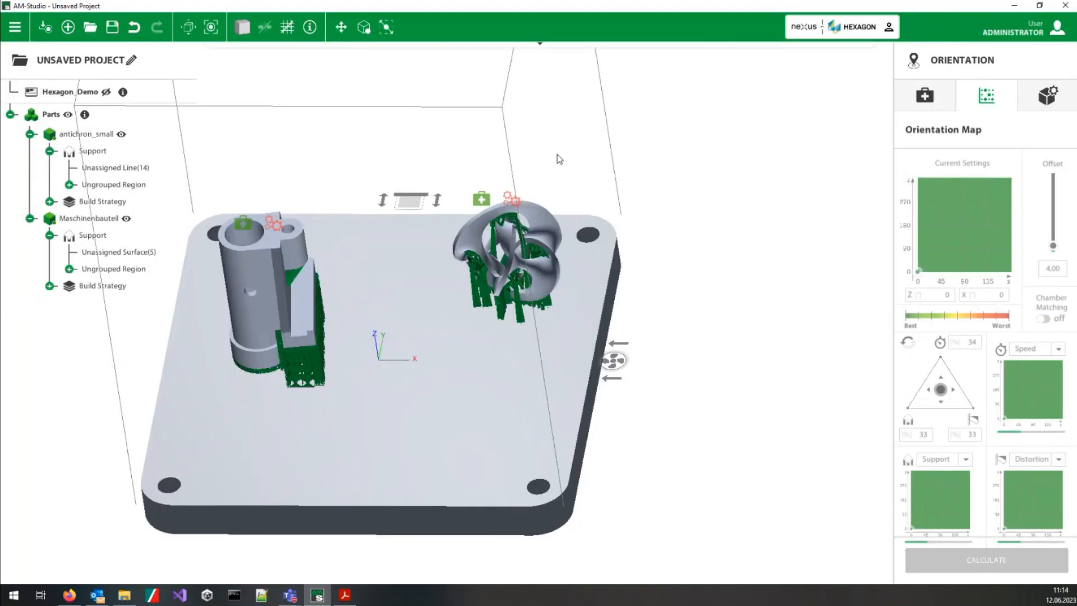
Step: Switch to the Nesting stage and place antichron_small near the platform's front-left corner with Maschinenbauteil directly behind it
mouse_move(494, 52)
left_click(599, 54)
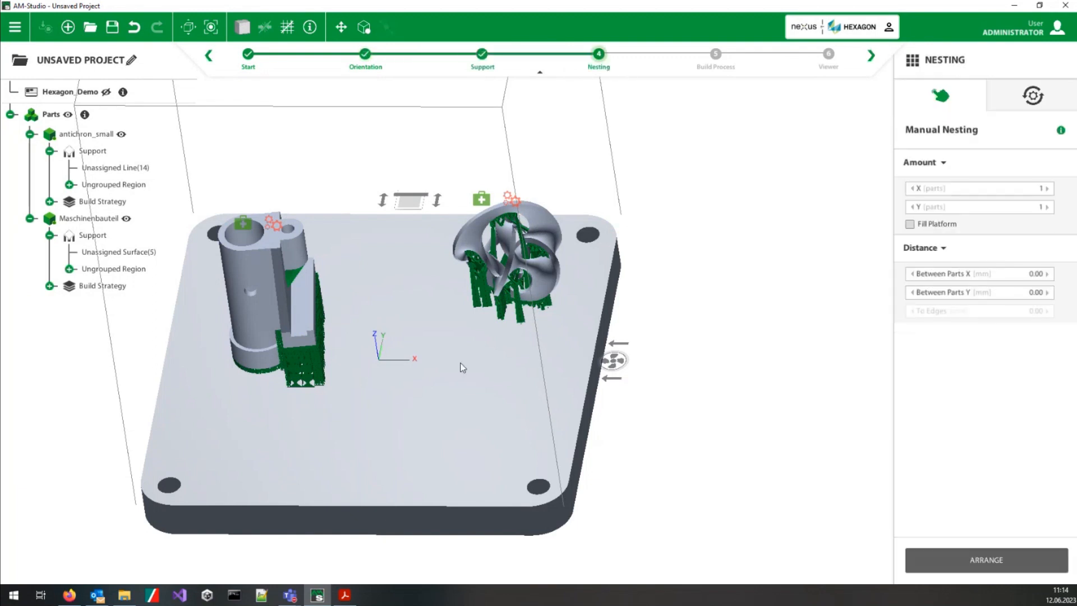
middle_click_drag(393, 277, 443, 355)
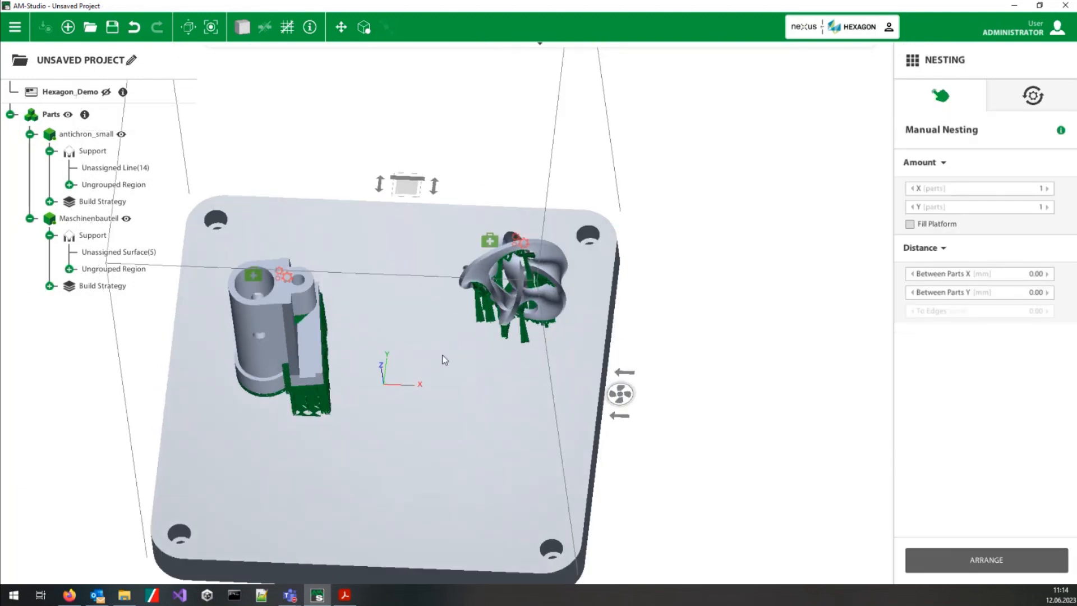
left_click(289, 342)
left_click_drag(288, 328, 292, 218)
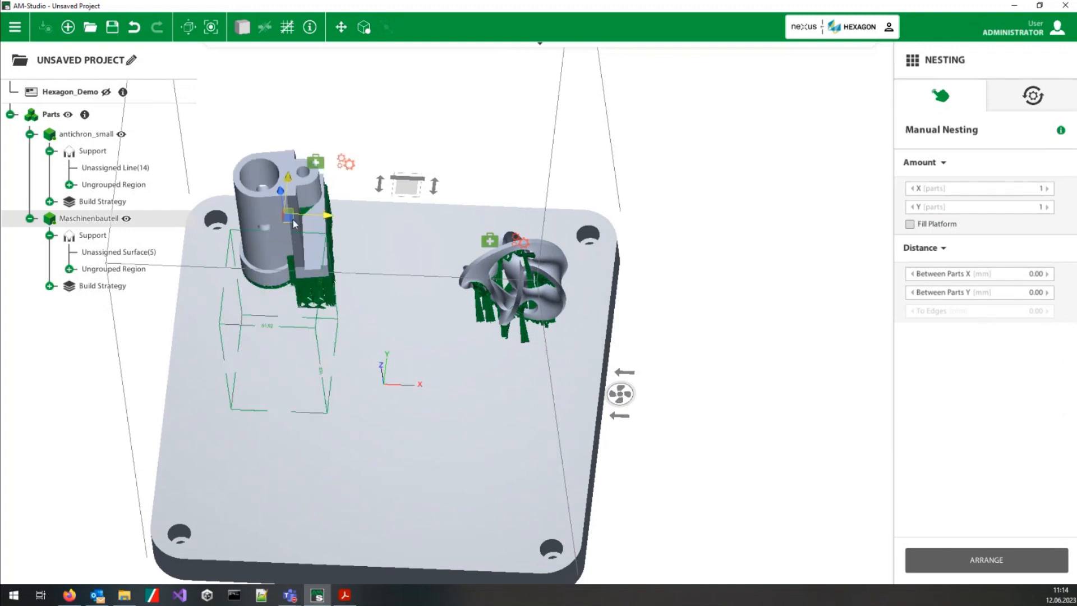
left_click(509, 281)
left_click_drag(510, 288, 258, 418)
left_click(279, 272)
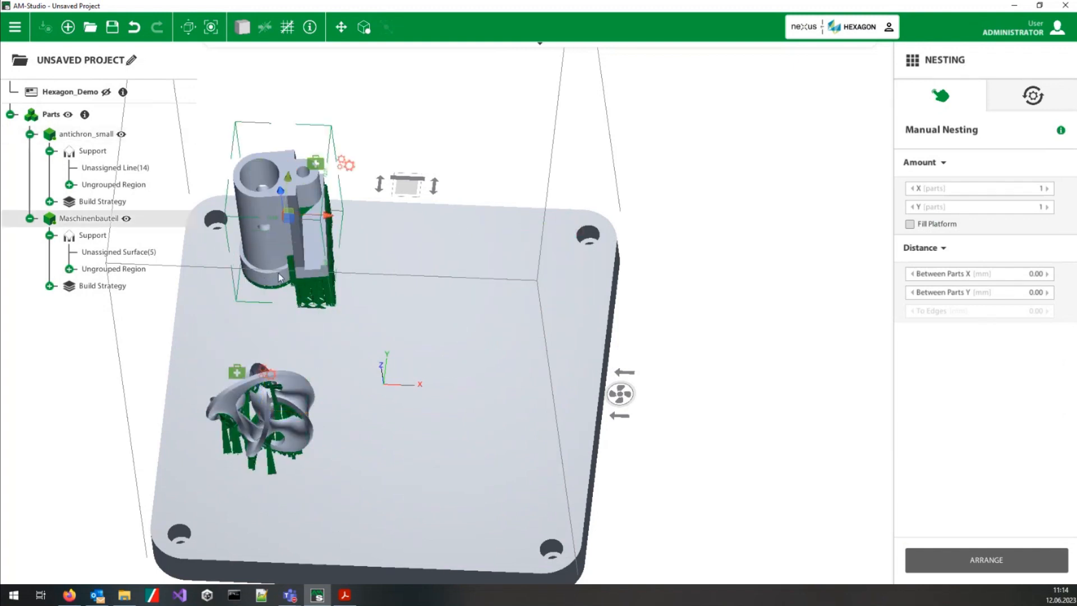
left_click_drag(287, 235, 284, 295)
Step: Arrange Maschinenbauteil manually as a grid of 2 parts in X and 2 in Y with 1,00 mm between parts in both directions
left_click(1047, 189)
left_click(1047, 207)
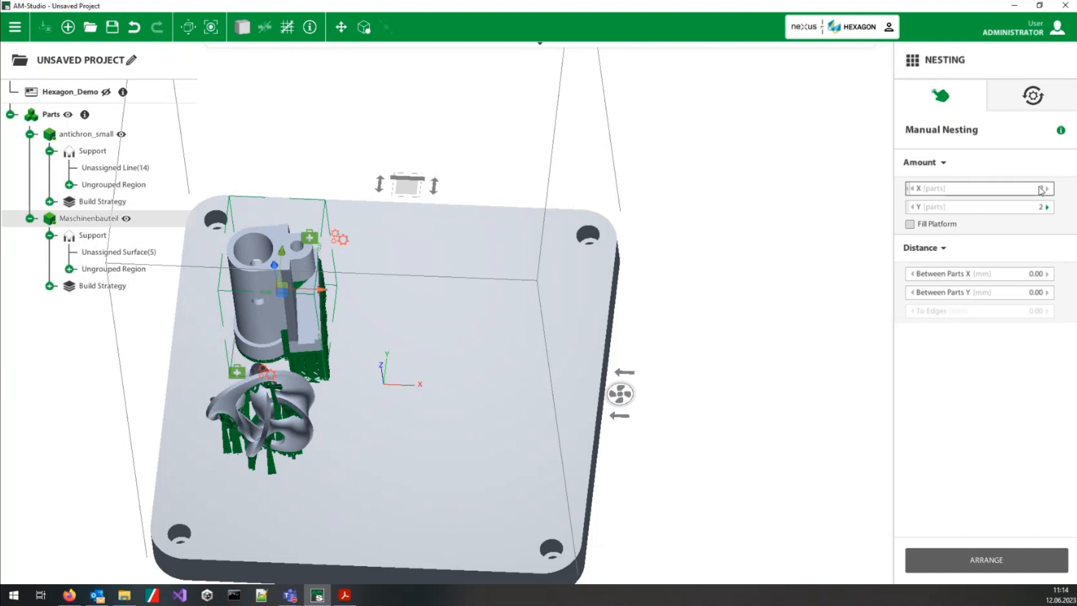
left_click(1047, 274)
left_click(1047, 292)
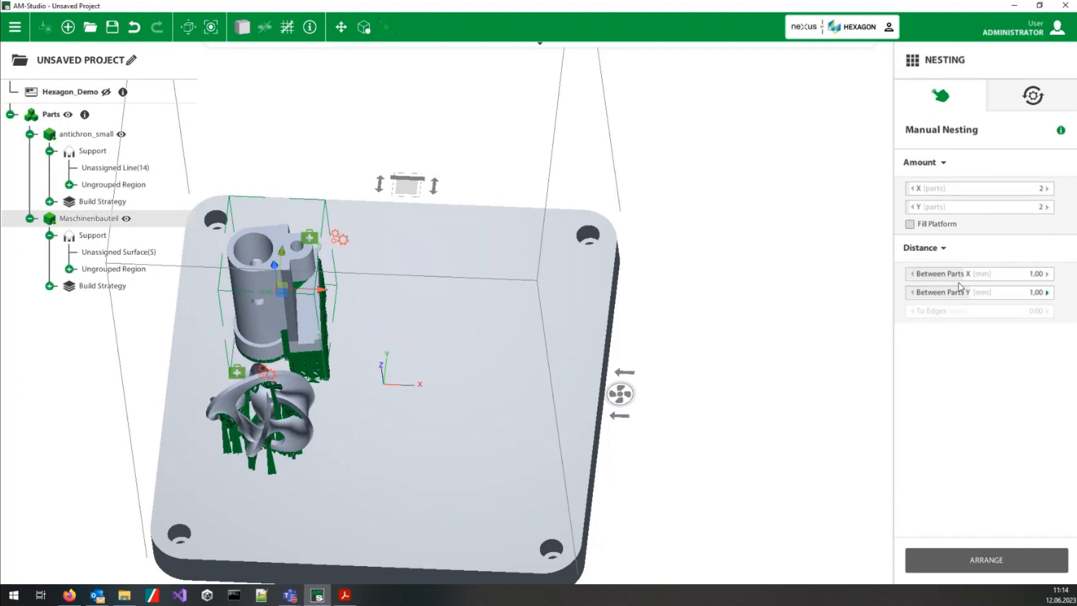
left_click(983, 572)
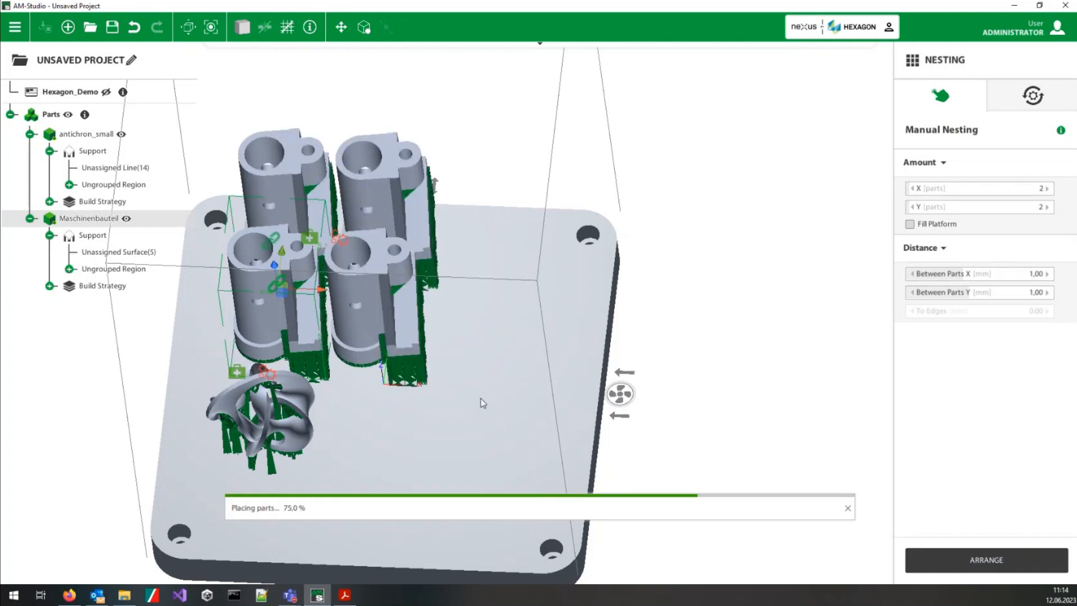
Step: Select all four Maschinenbauteil instances and move them together towards the front so the rear pair lies inside the build area
middle_click_drag(466, 297, 474, 499)
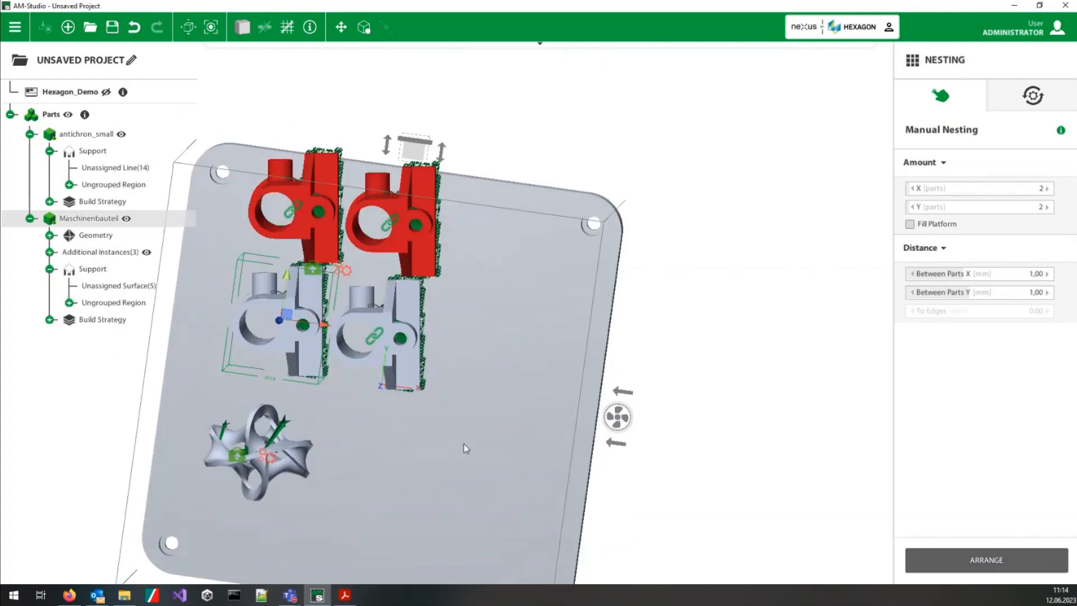
middle_click_drag(465, 447, 416, 423)
left_click_drag(416, 423, 261, 147)
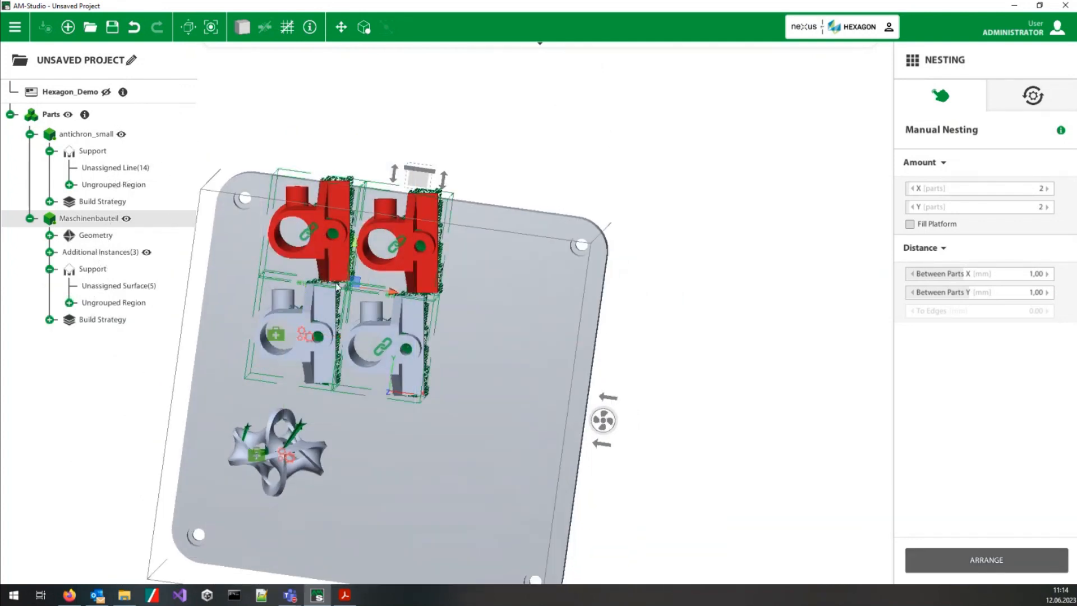
left_click_drag(356, 282, 350, 302)
left_click(499, 314)
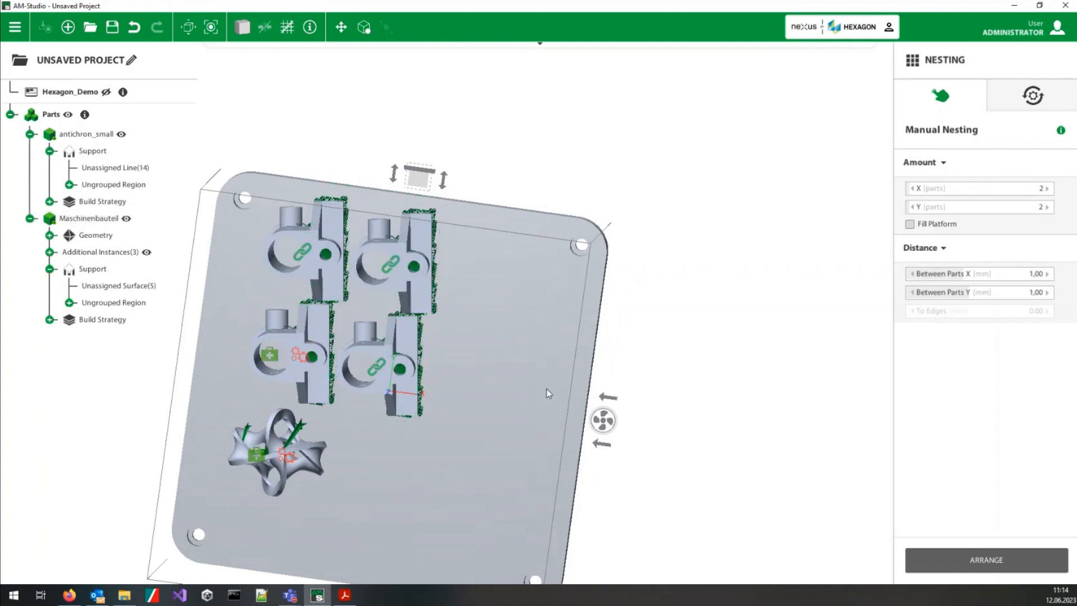
Step: Rotate the original Maschinenbauteil slightly about the Z axis so its linked instances turn with it
middle_click_drag(538, 431, 496, 329)
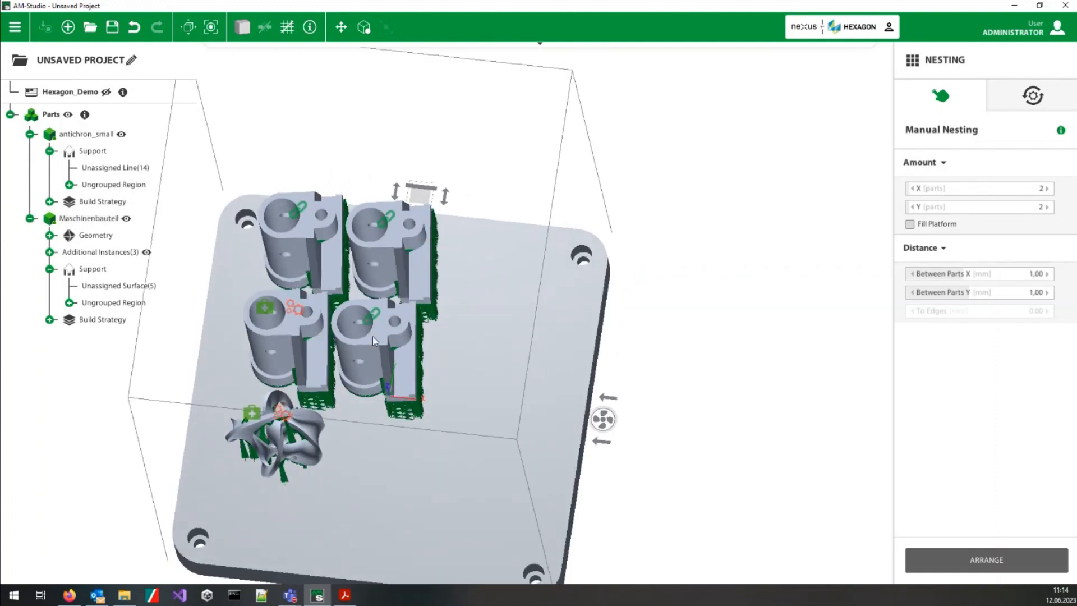
scroll(373, 335, "up", 5)
middle_click_drag(203, 339, 314, 324)
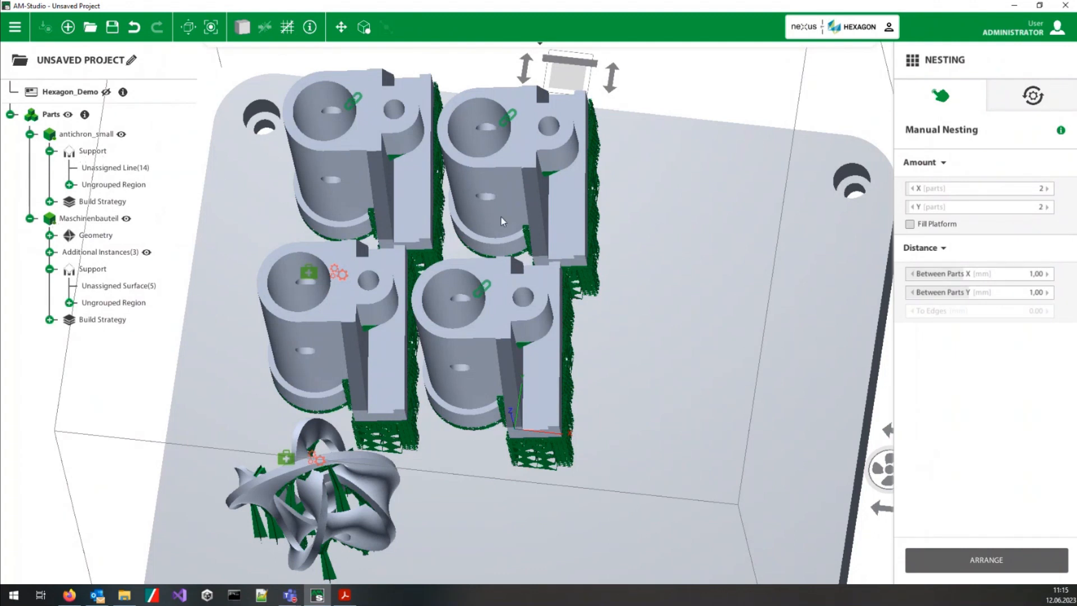
scroll(635, 396, "down", 2)
scroll(636, 397, "up", 3)
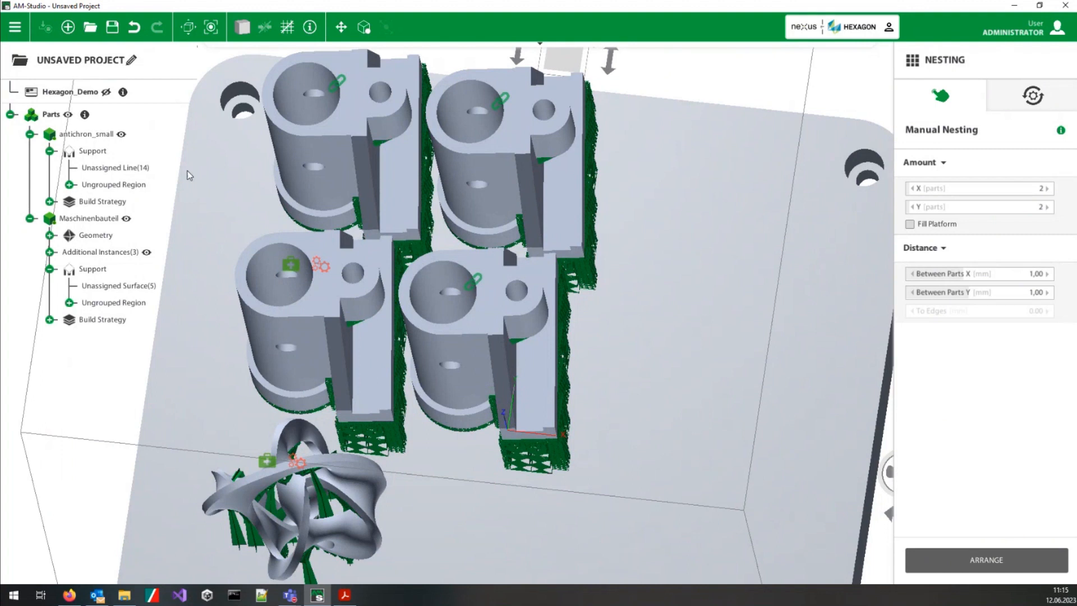
left_click(313, 314)
left_click(313, 336)
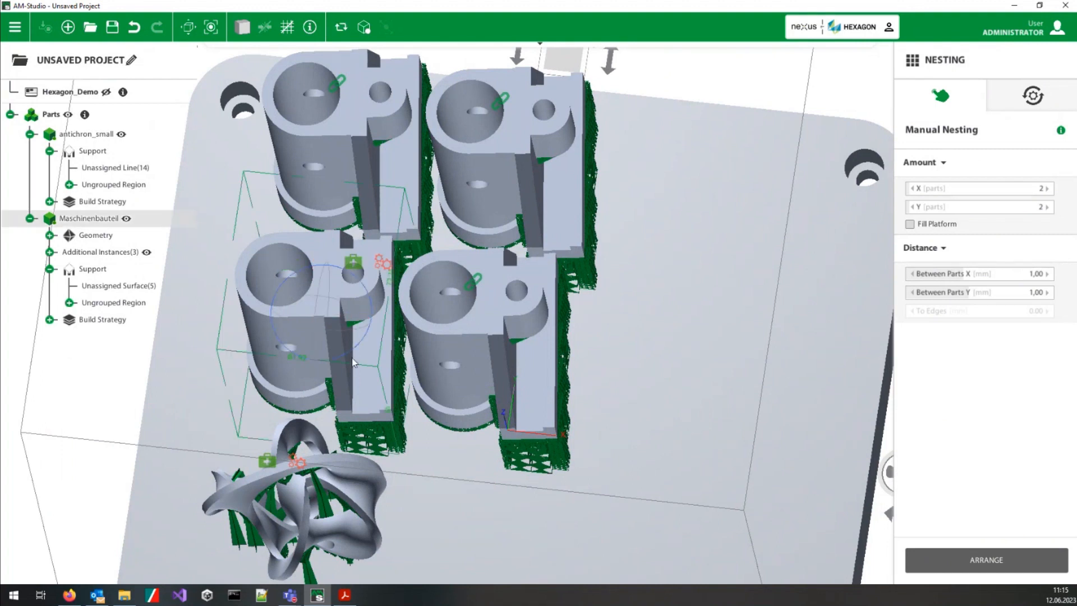
left_click_drag(355, 356, 340, 355)
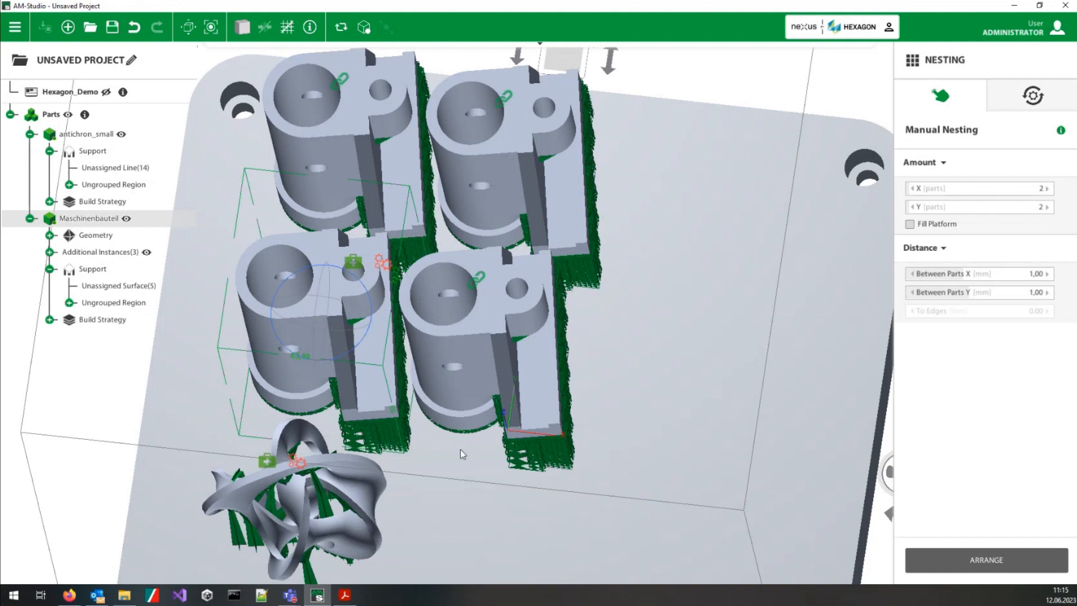
Step: Convert the linked instance beside the original Maschinenbauteil into an independent part
left_click(490, 323)
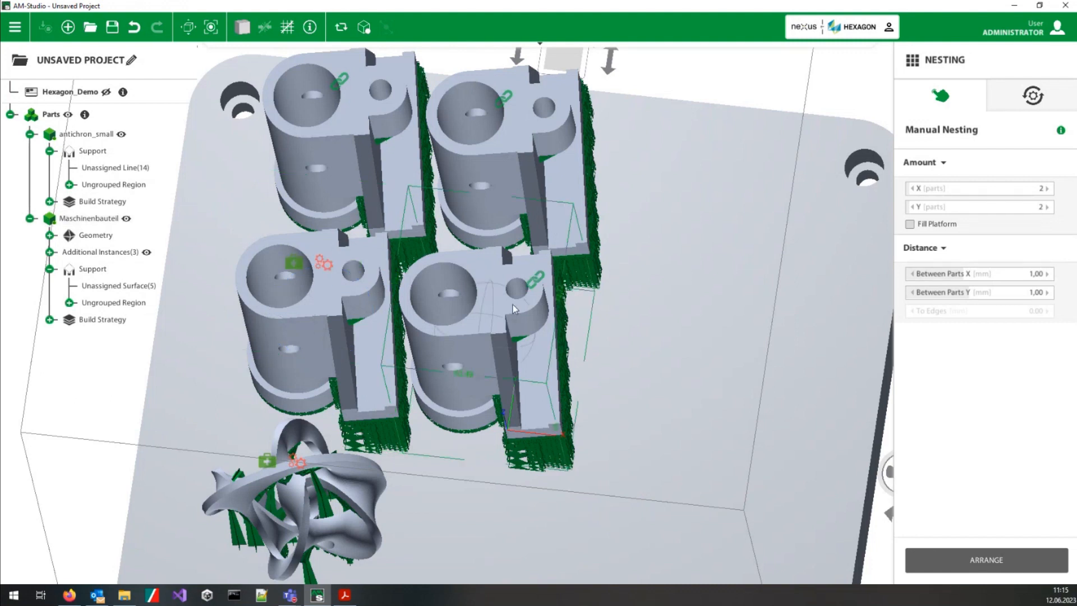
right_click(515, 309)
left_click(577, 369)
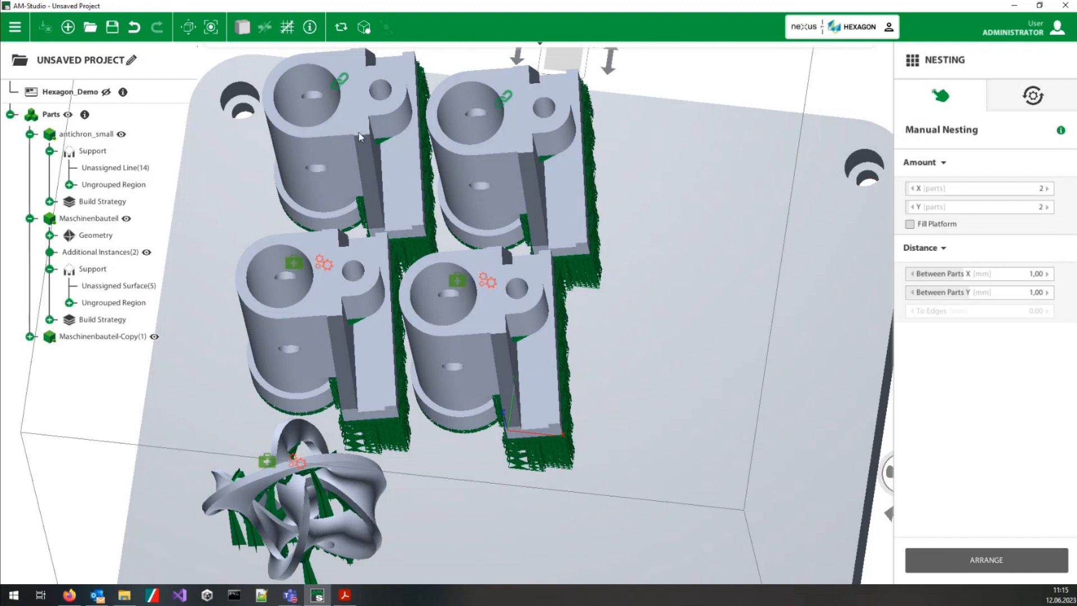
Step: Rotate the independent Maschinenbauteil copy on its own and compare its supports with the original's from below
left_click(309, 315)
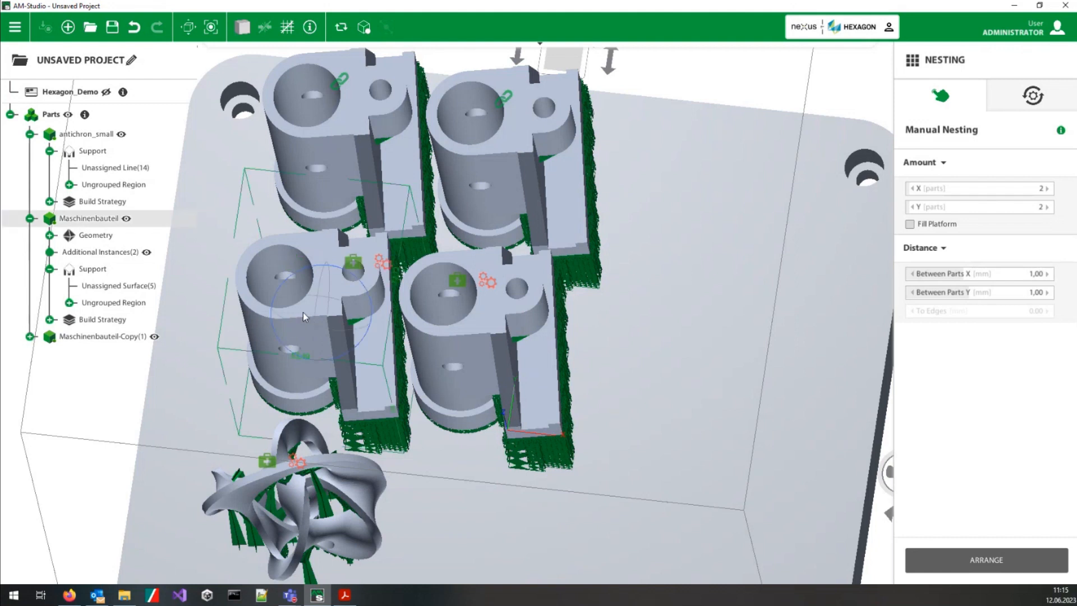
left_click(452, 348)
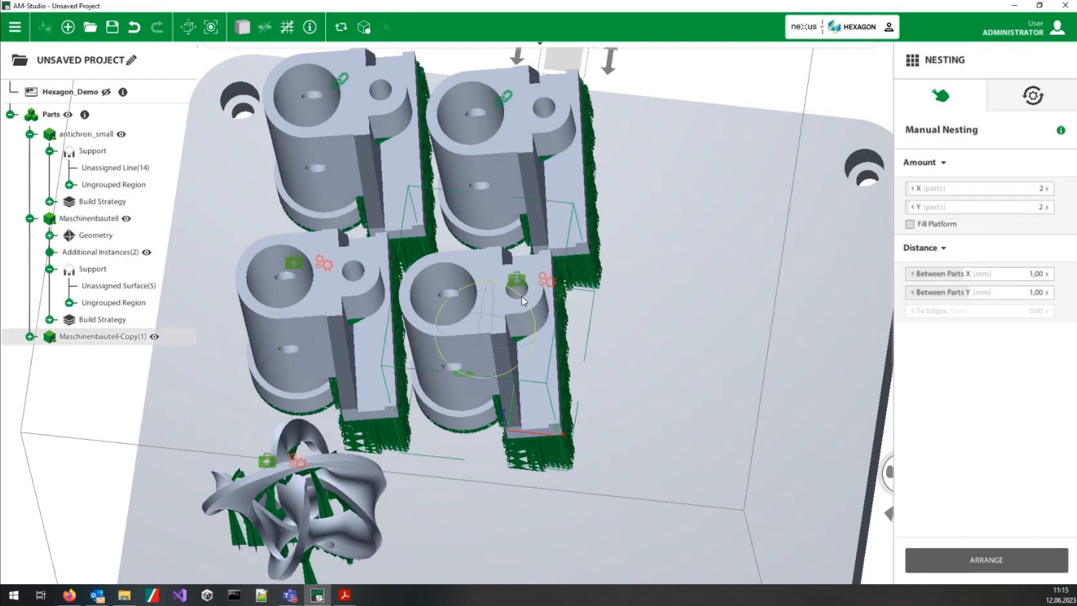
left_click(516, 280)
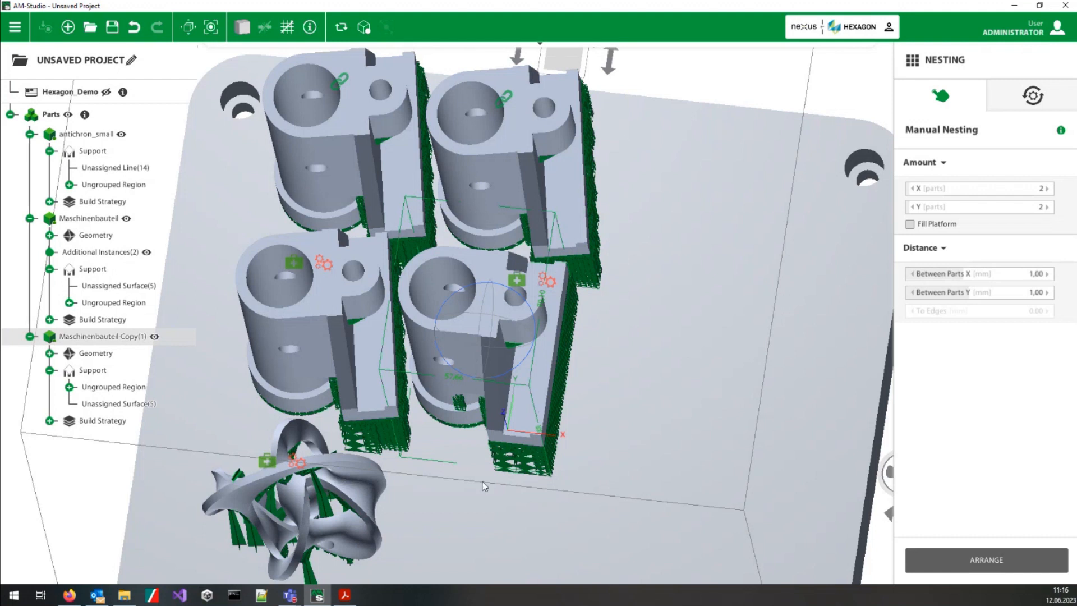
middle_click_drag(483, 486, 496, 159)
mouse_move(475, 427)
middle_mouse_down()
mouse_move(474, 271)
mouse_move(526, 144)
middle_mouse_up()
scroll(477, 507, "up", 5)
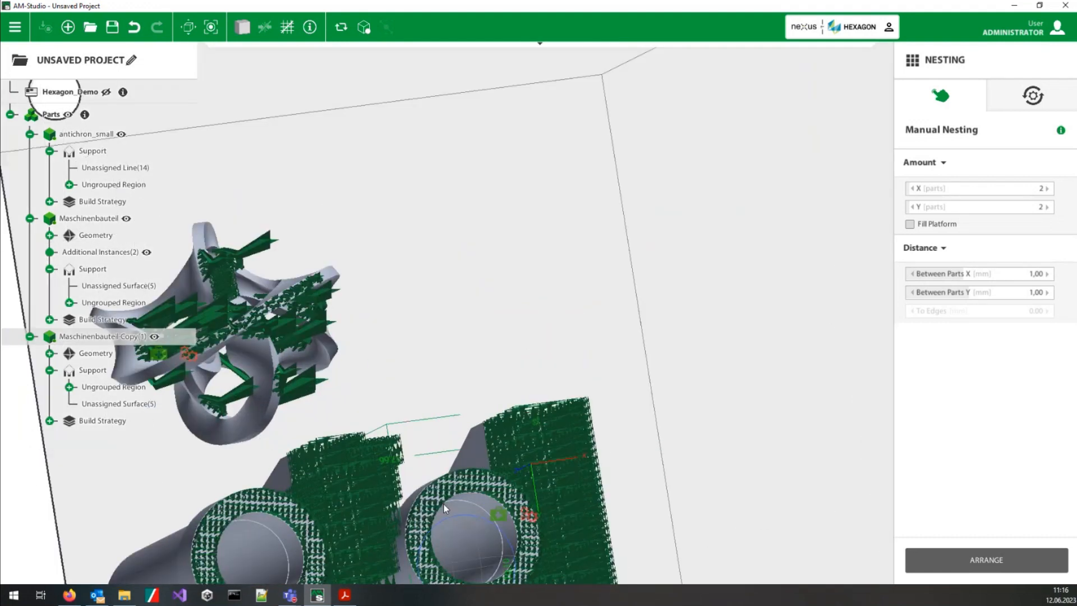
middle_click_drag(476, 507, 297, 401)
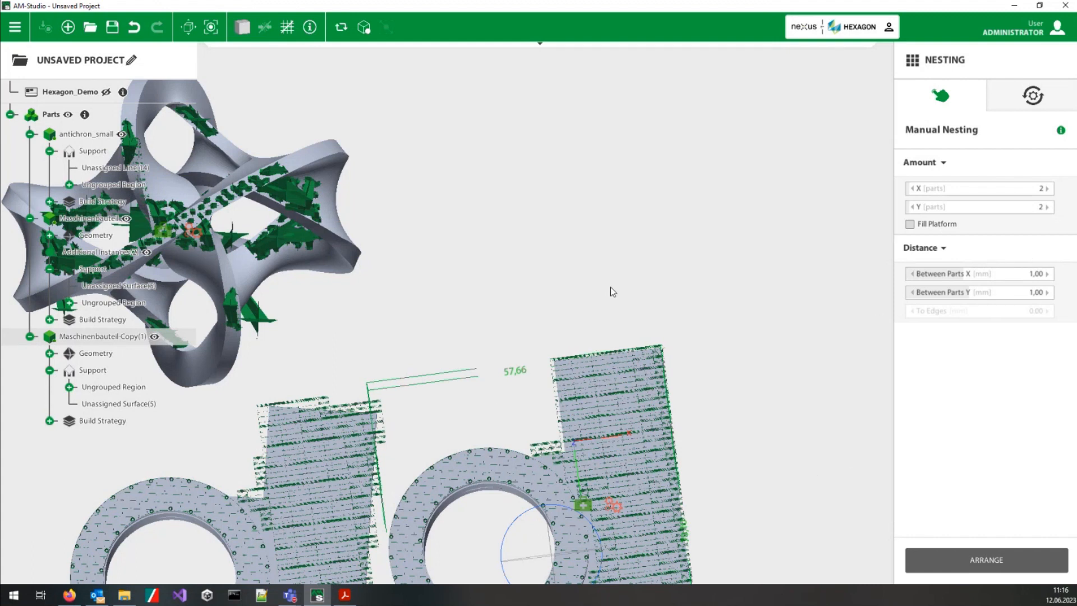
middle_click_drag(573, 281, 581, 330)
middle_click_drag(608, 195, 538, 405)
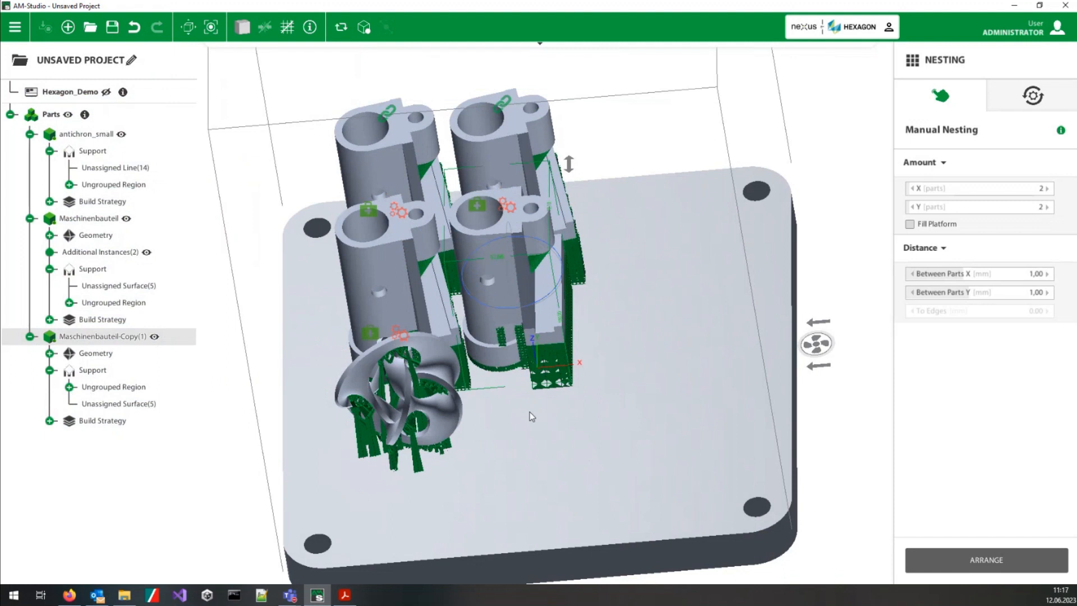
Step: Delete the additional Maschinenbauteil instances and Maschinenbauteil-Copy(1)
left_click(529, 412)
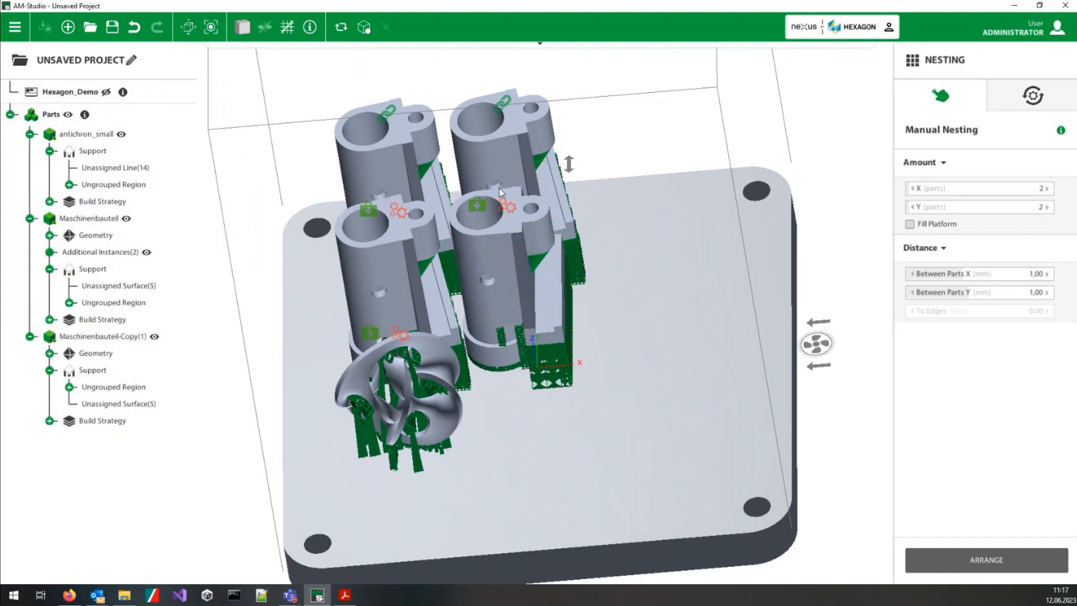
right_click(129, 256)
left_click(212, 284)
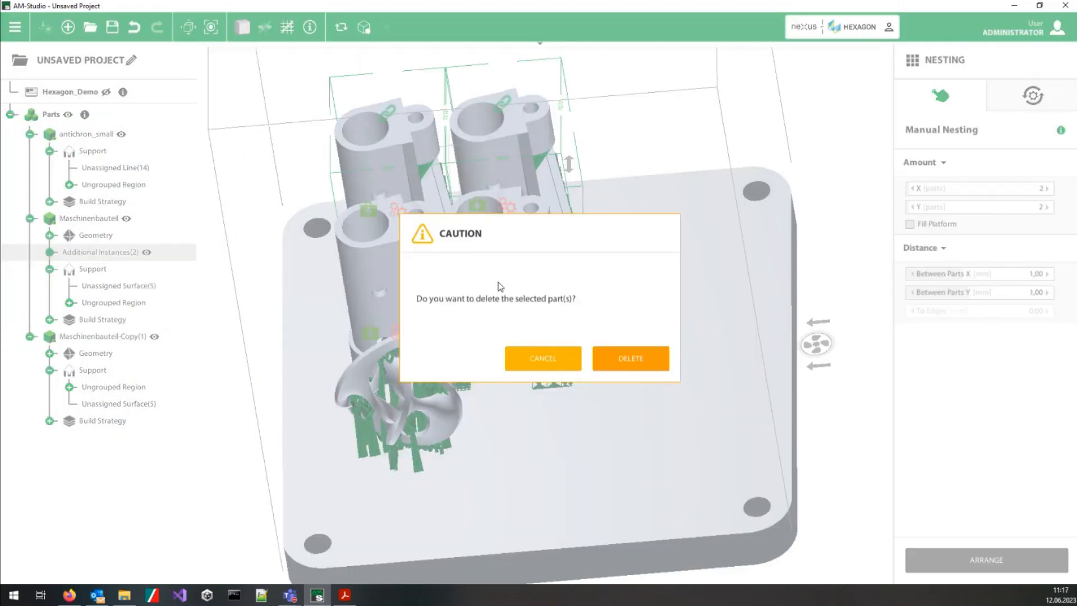
left_click(606, 365)
left_click(510, 264)
right_click(503, 277)
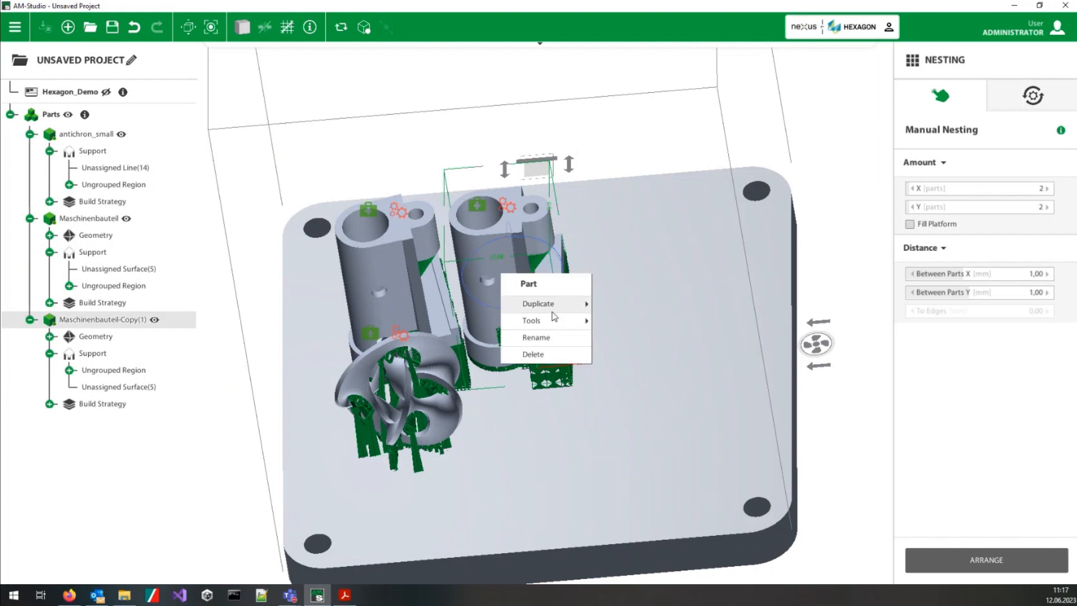
left_click(553, 357)
left_click(633, 357)
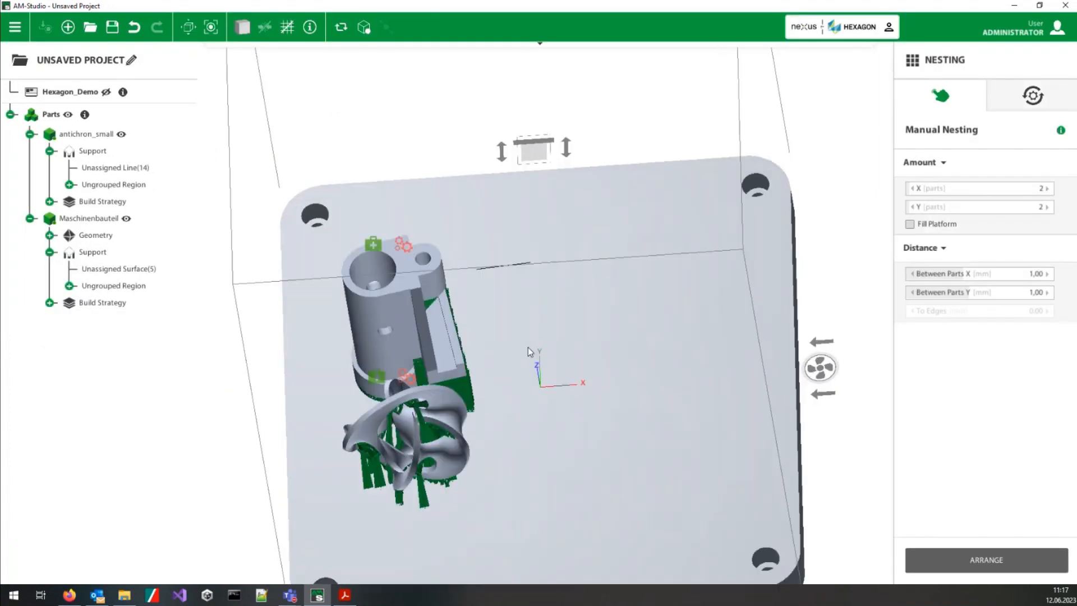
Step: Move the Maschinenbauteil toward the back of the platform, clear of antichron_small
left_click(405, 344)
left_click(406, 335)
left_click_drag(413, 335, 550, 275)
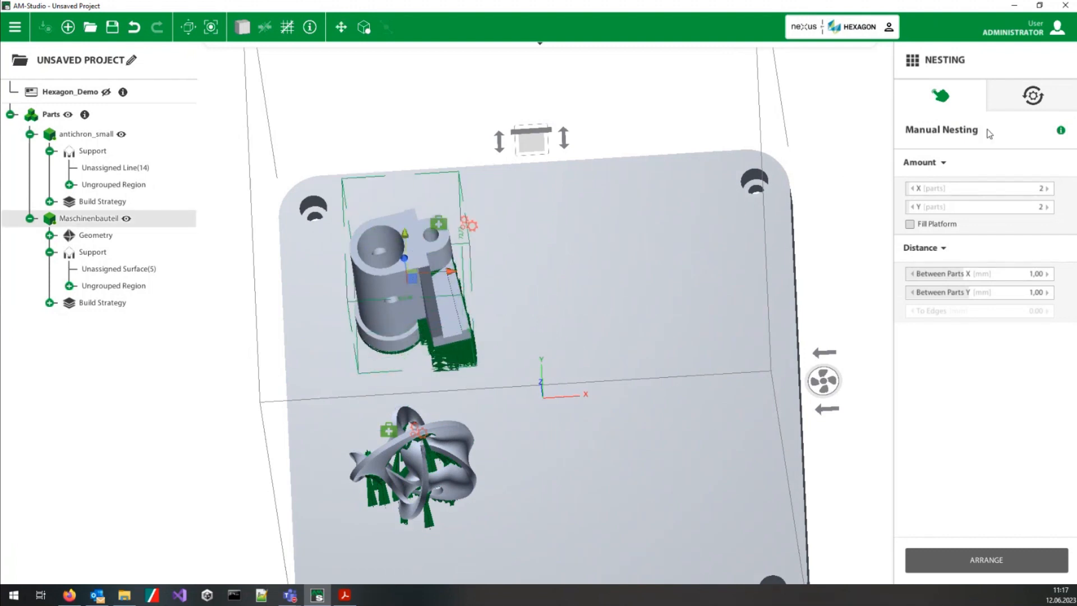
Step: Configure automatic nesting to fill the platform with Z rotation off for all parts and a compactness of 60%
left_click(1033, 95)
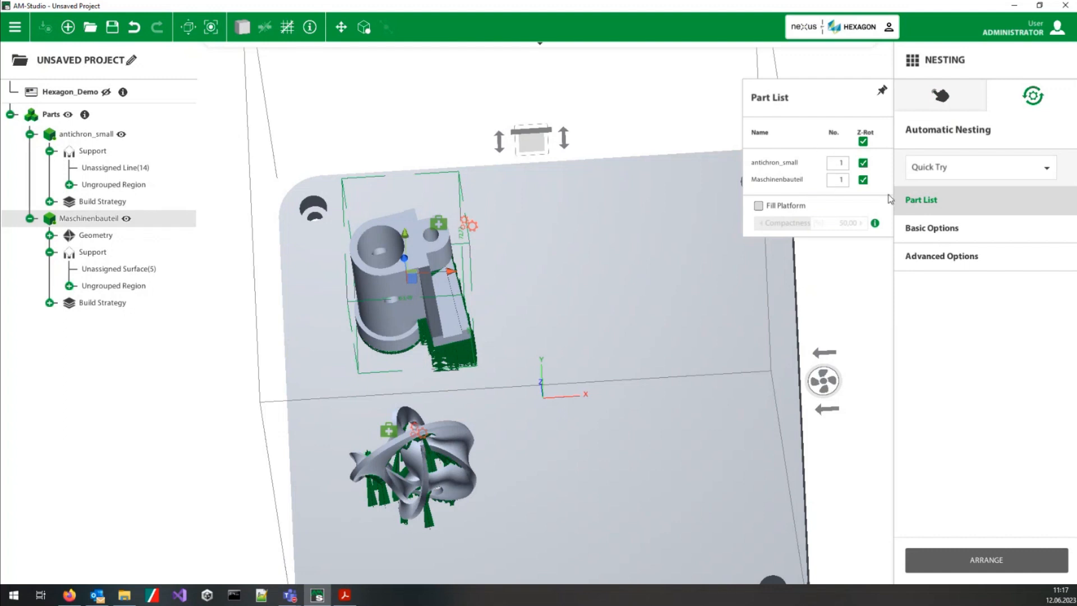
left_click(843, 163)
left_click(762, 206)
left_click(760, 206)
mouse_move(879, 223)
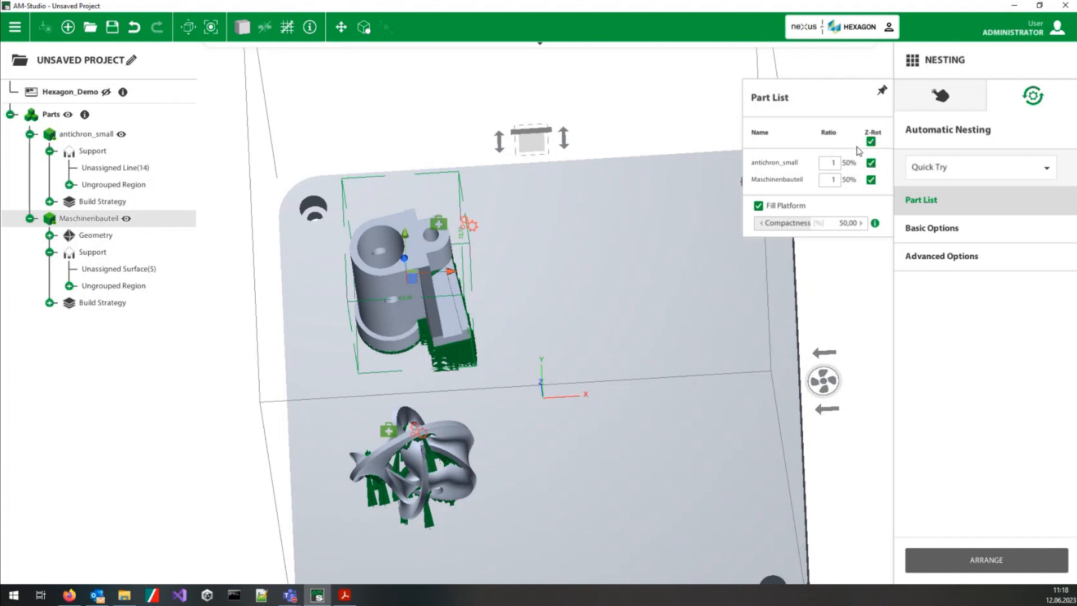
left_click(871, 142)
left_click(842, 229)
type("60")
key("Return")
Step: Arrange the parts automatically with the Quick Try mode and accept the best nesting result
scroll(650, 387, "down", 3)
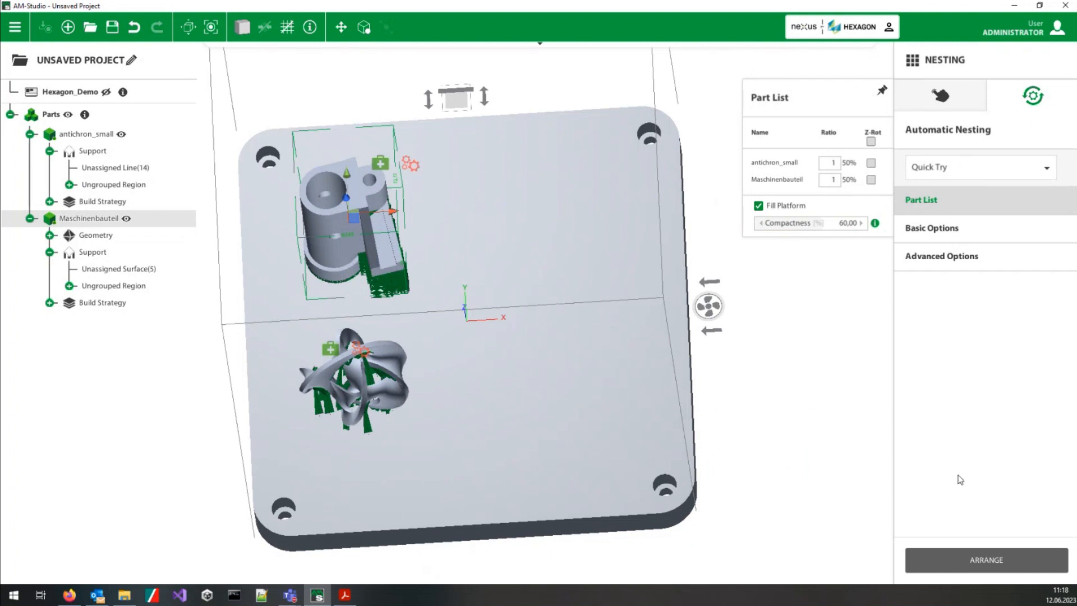
left_click(960, 561)
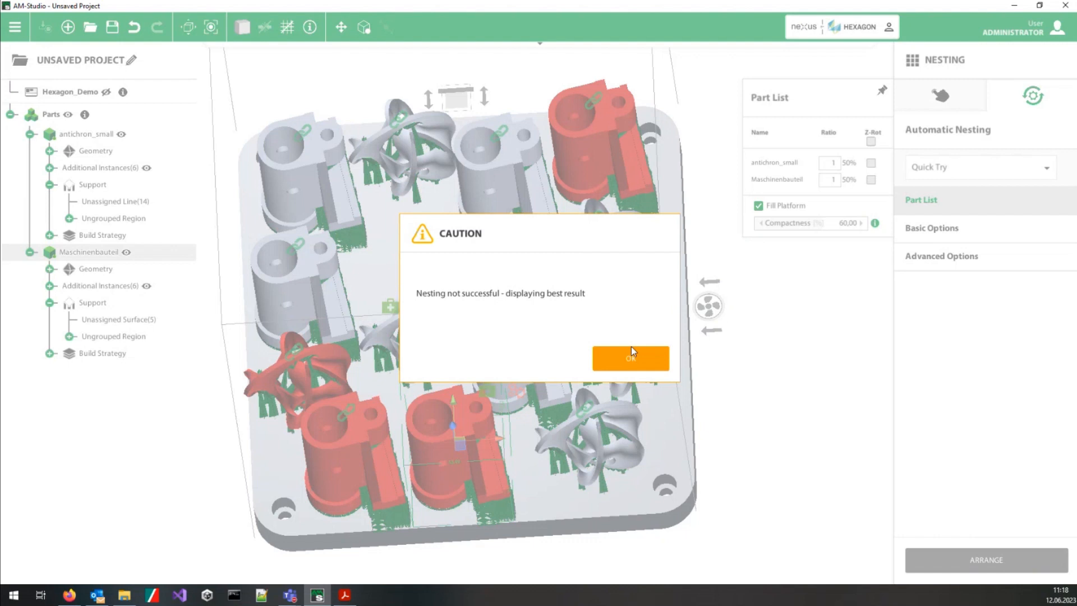
left_click(605, 365)
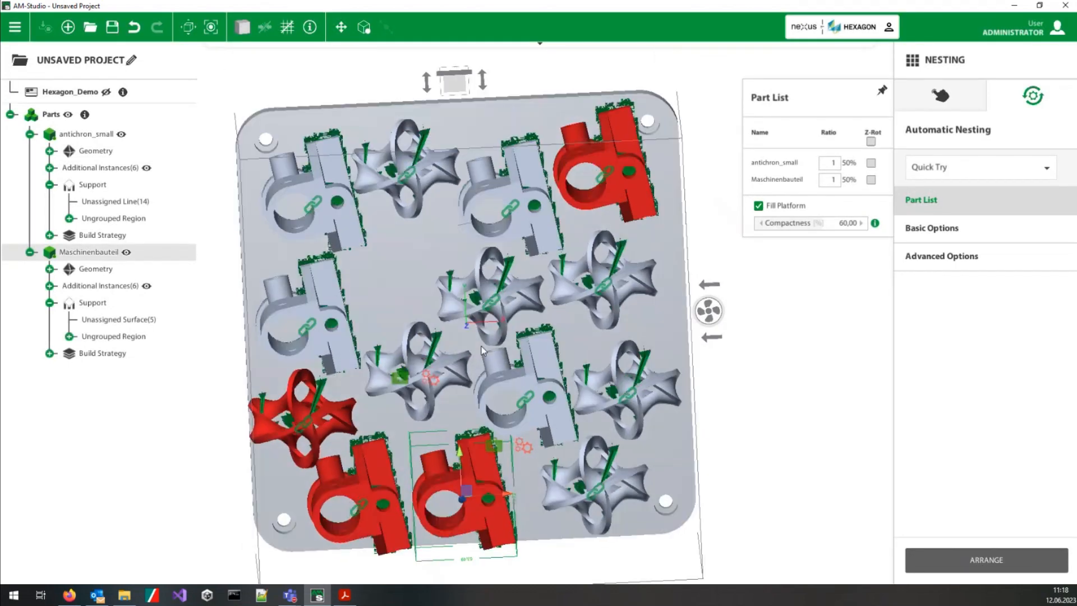
Step: Shift the red-marked antichron_small and Maschinenbauteil instances slightly so each one stands clear of its neighbours and the platform limits
left_click(481, 337)
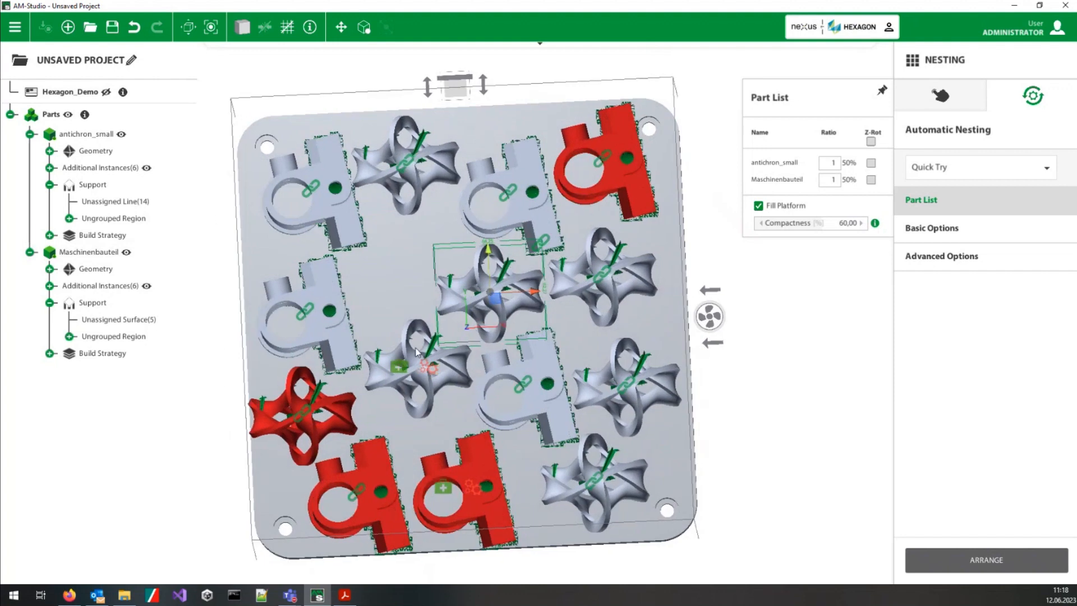
left_click(317, 423)
left_click(317, 424)
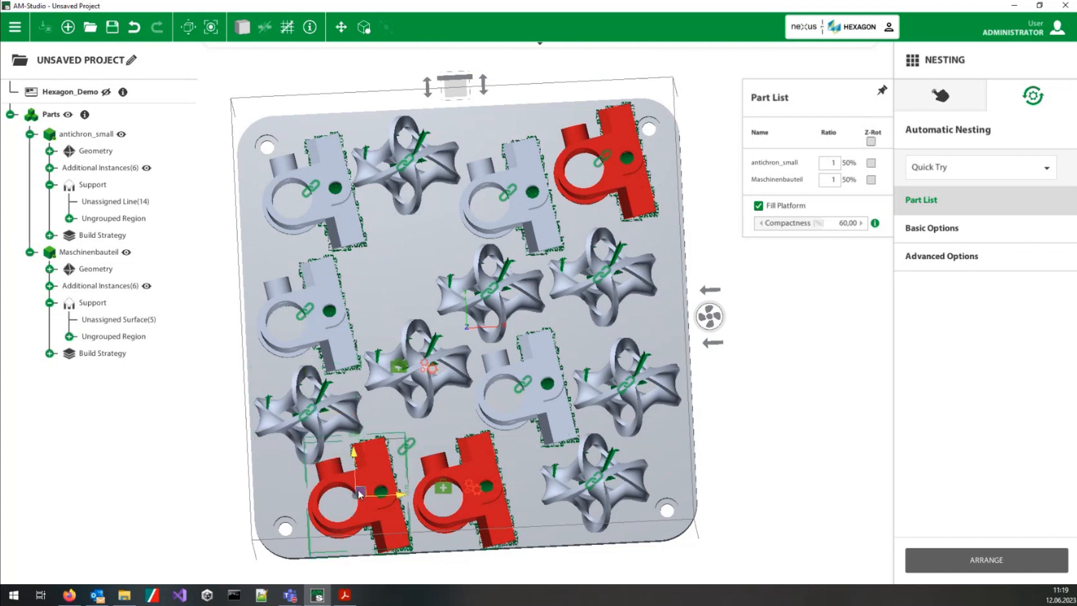
left_click(363, 489)
left_click(465, 486)
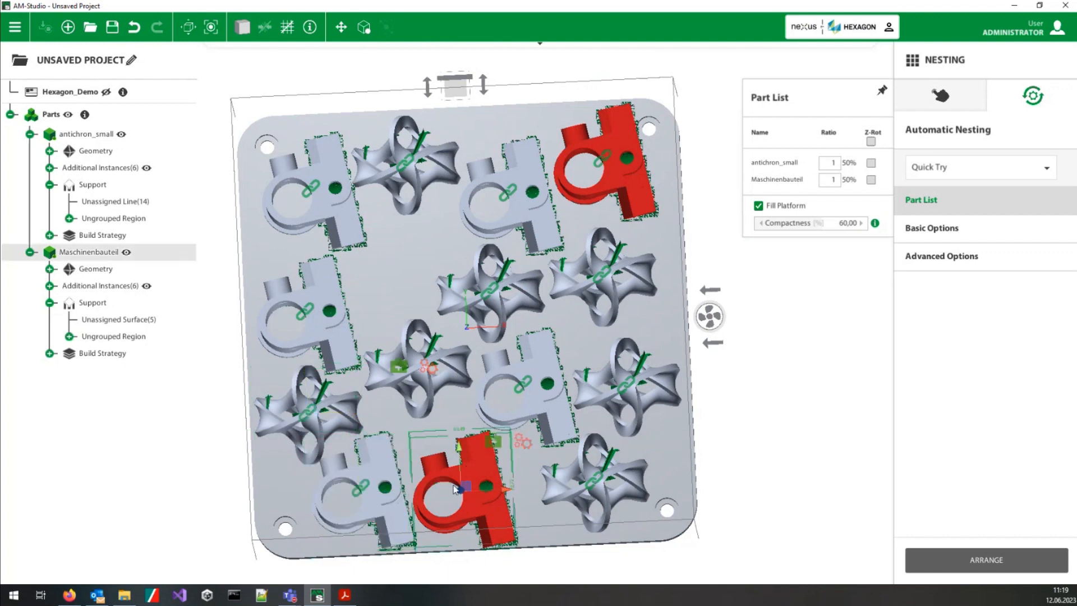
left_click_drag(465, 486, 462, 482)
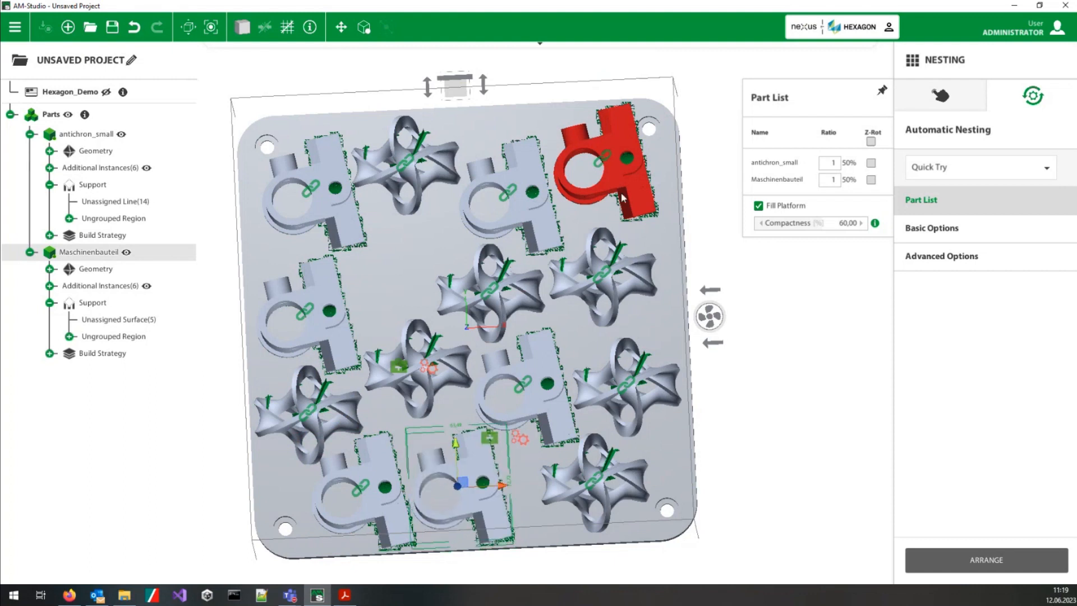
left_click(603, 178)
left_click_drag(602, 178, 592, 180)
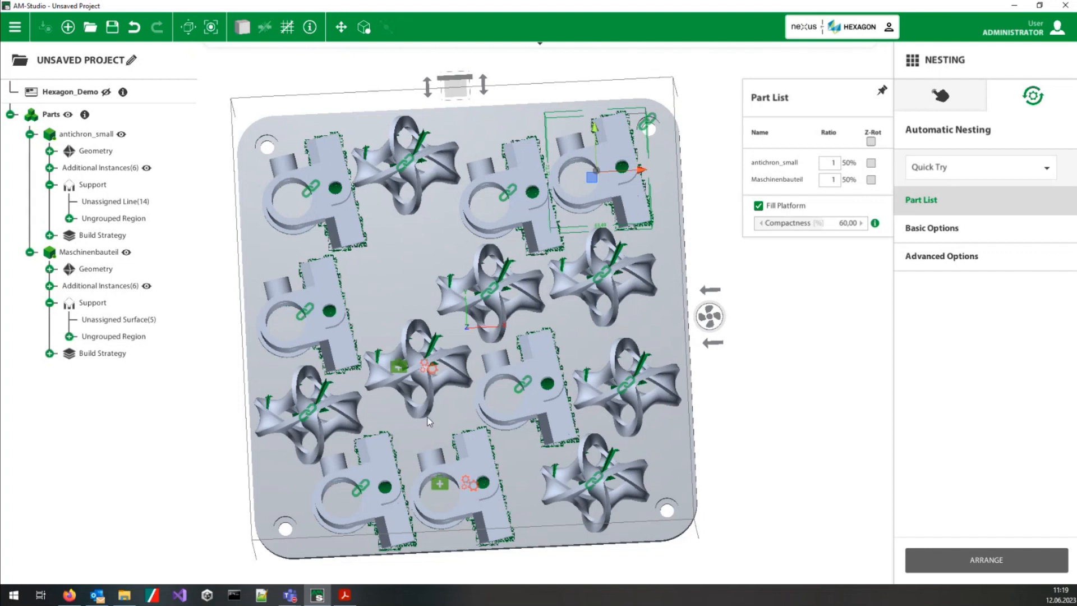
Step: Examine the nested platform from several angles and review the available automatic nesting modes
middle_click_drag(428, 416, 430, 327)
left_click(1004, 170)
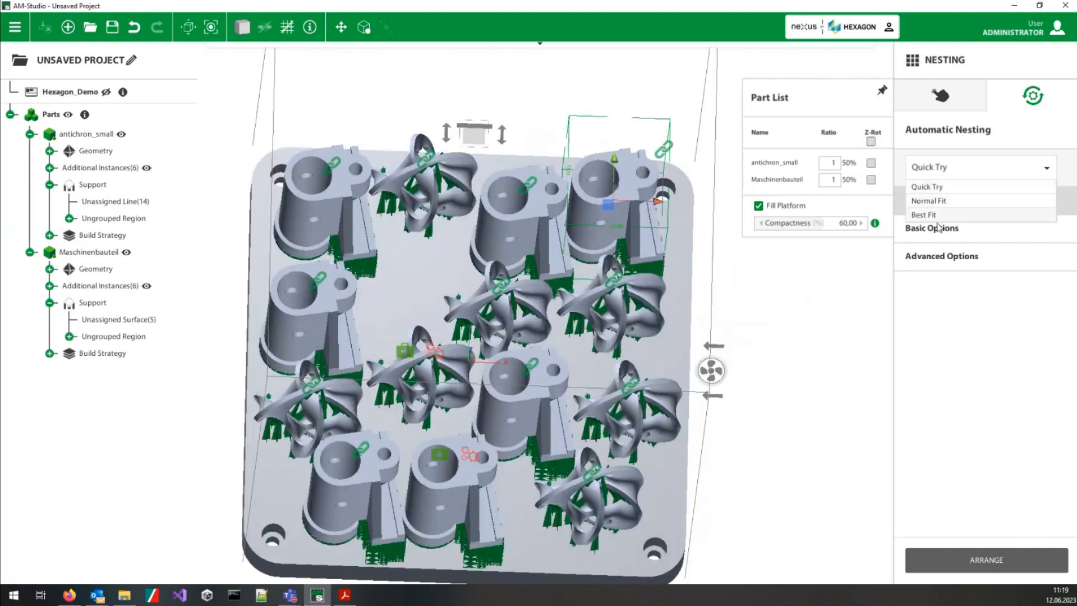
left_click(570, 368)
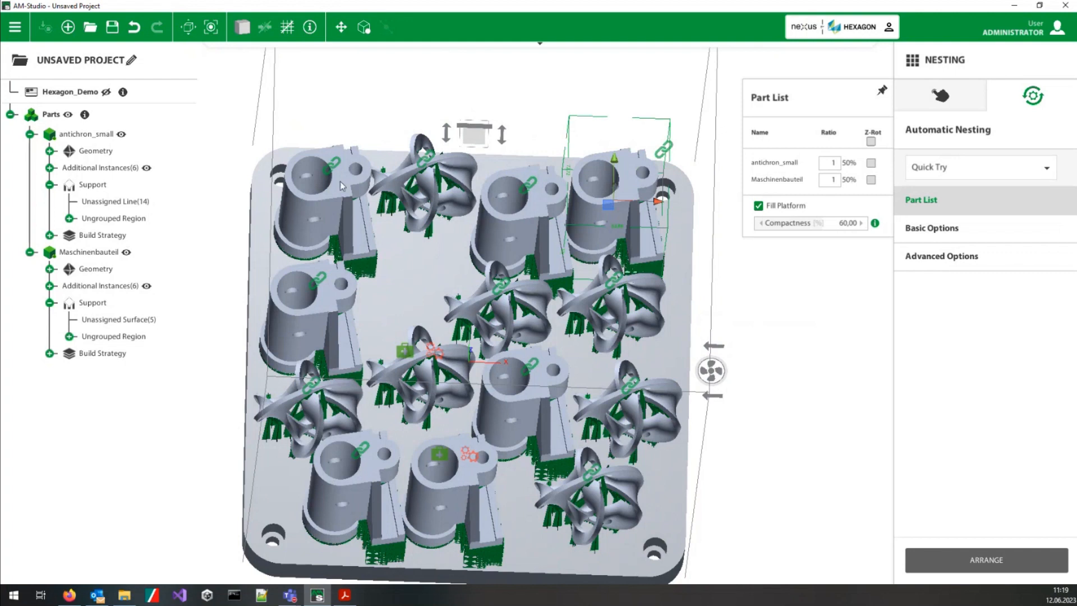
middle_click_drag(351, 252, 388, 281)
middle_click_drag(410, 323, 364, 250)
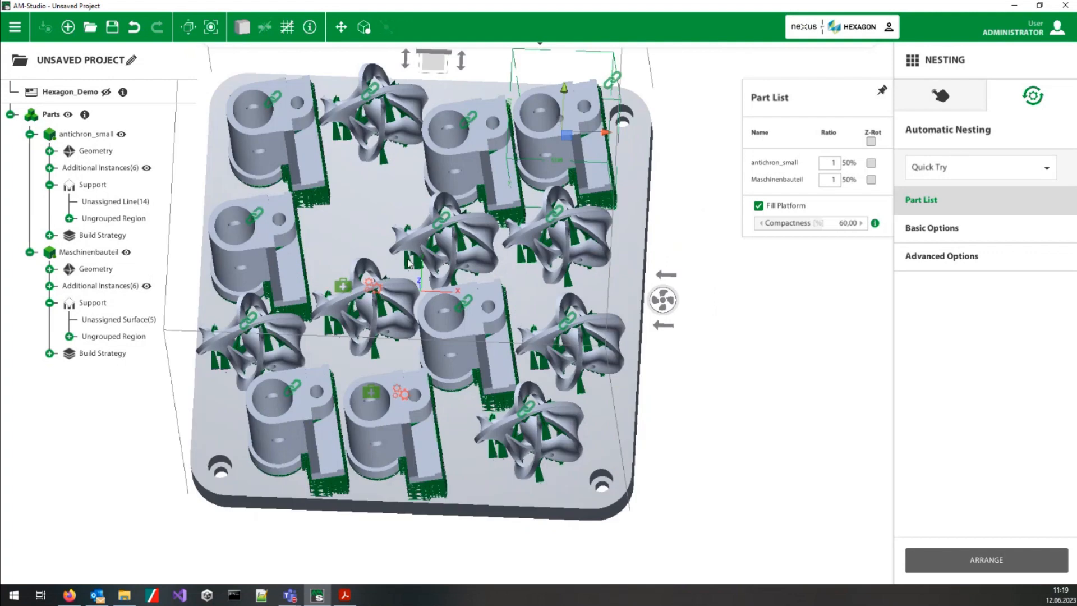
scroll(414, 235, "down", 3)
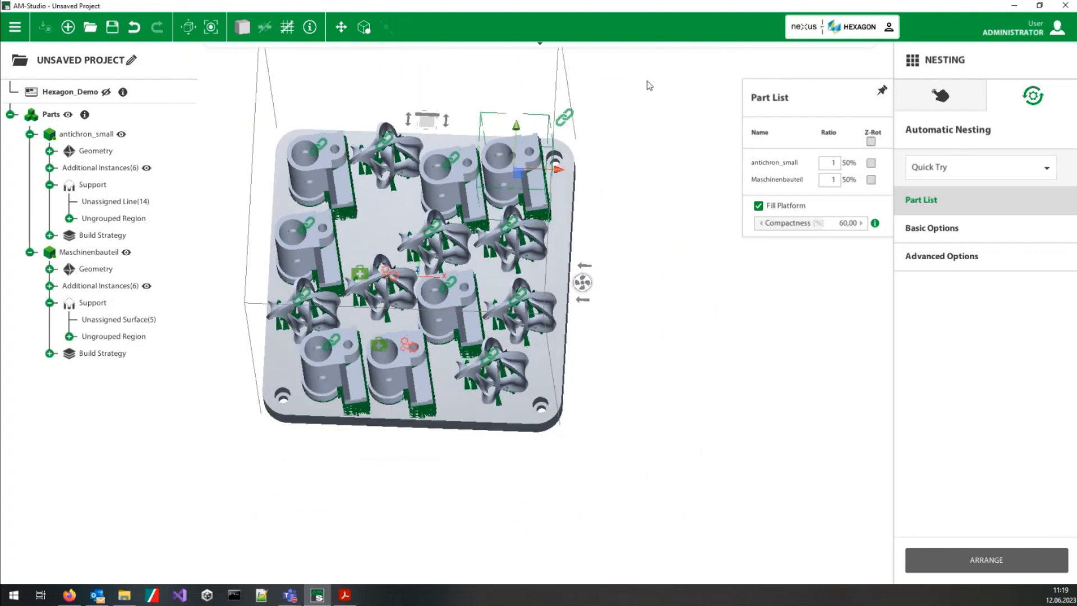
Step: Go to the build process stage and open its build strategy settings
mouse_move(656, 44)
left_click(716, 52)
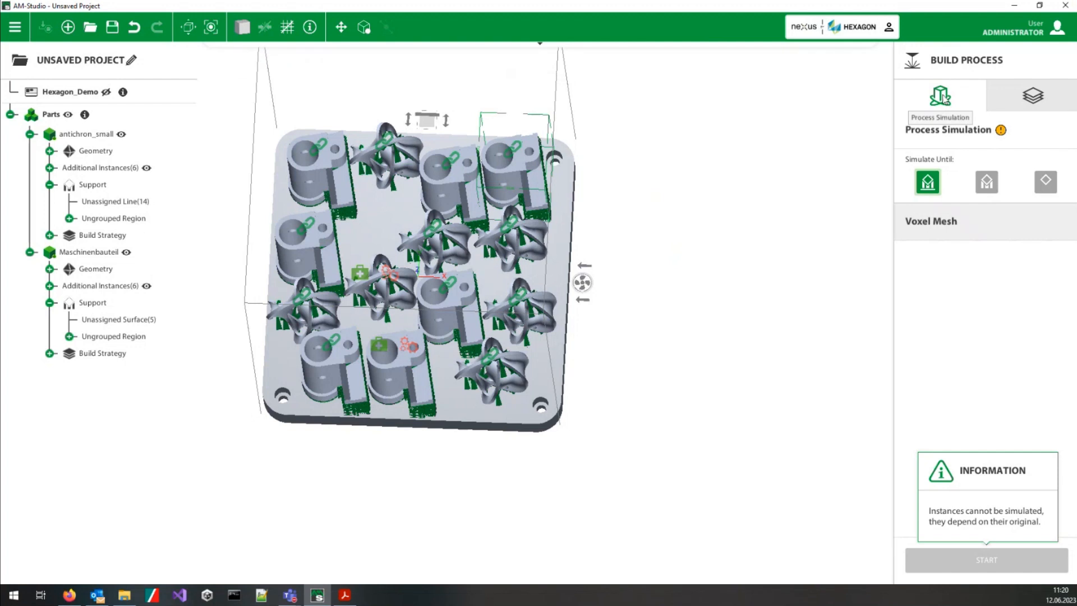
left_click(1033, 95)
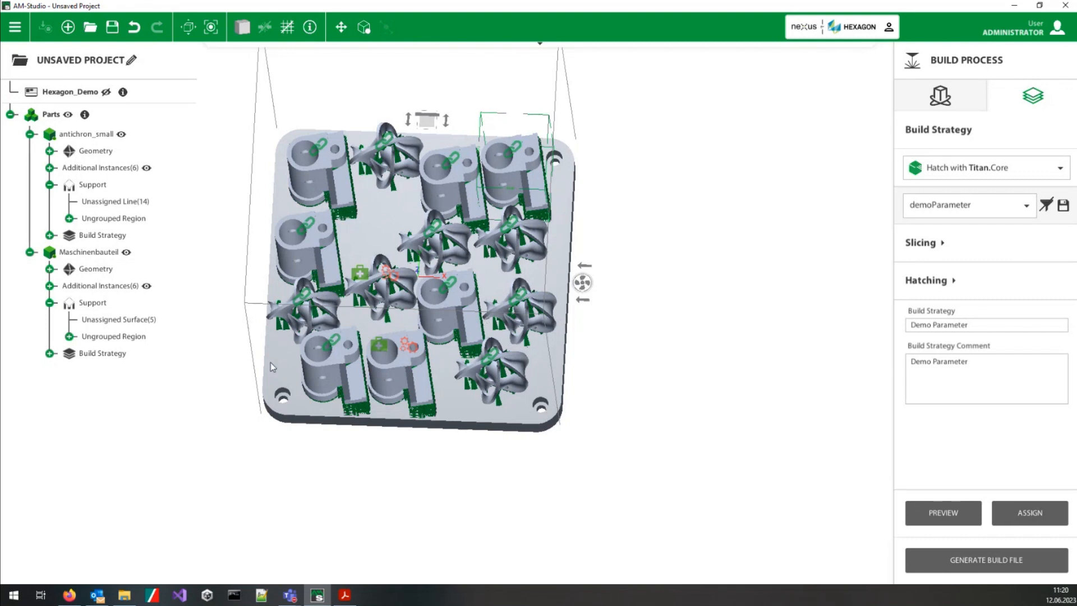
Step: Inspect the nested parts up close and review the available parameter sets for the Hatch with Titan.Core build strategy
scroll(422, 329, "up", 2)
middle_click_drag(396, 257, 397, 304)
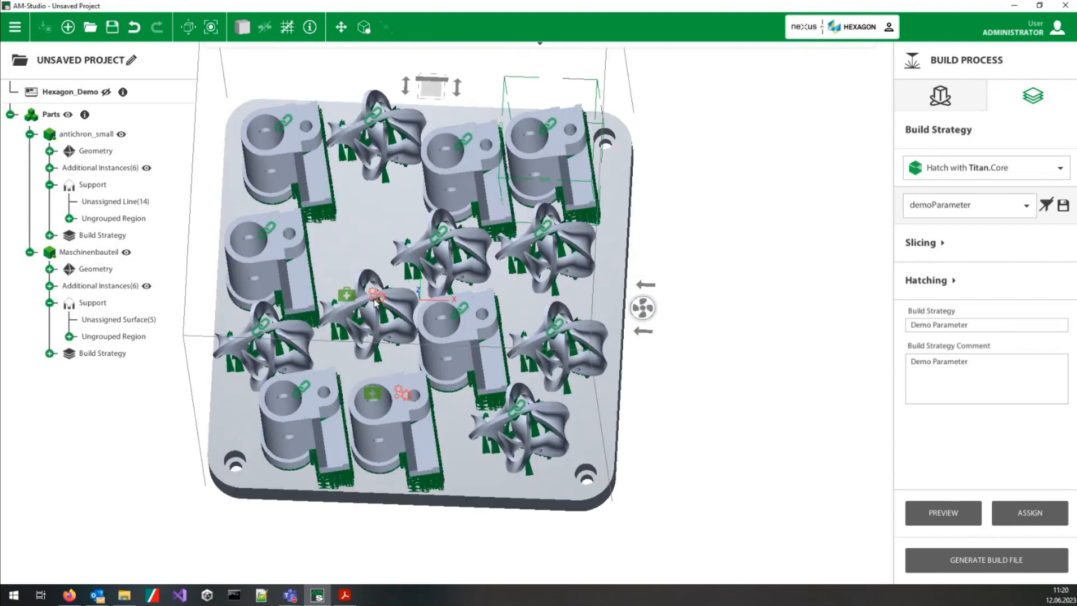
scroll(398, 304, "up", 1)
middle_click_drag(523, 278, 547, 220)
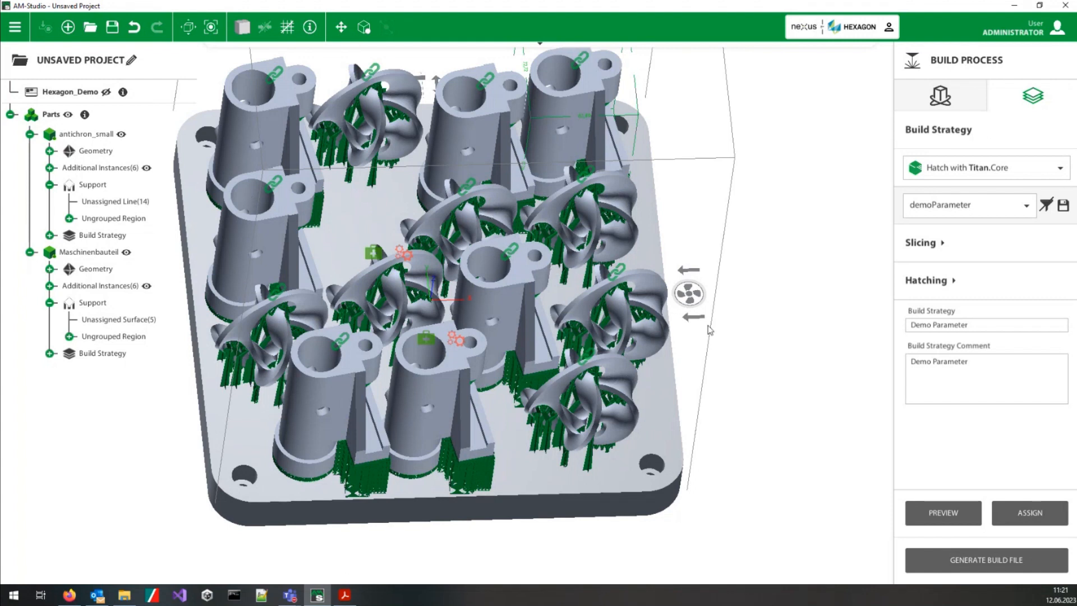
middle_click_drag(760, 341, 676, 365)
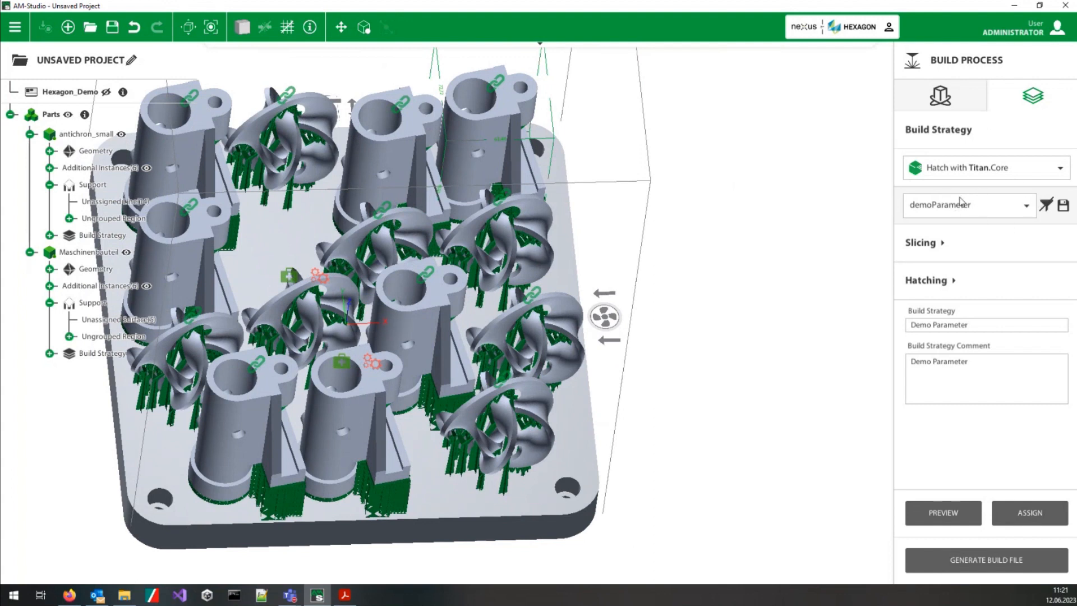
left_click(1024, 206)
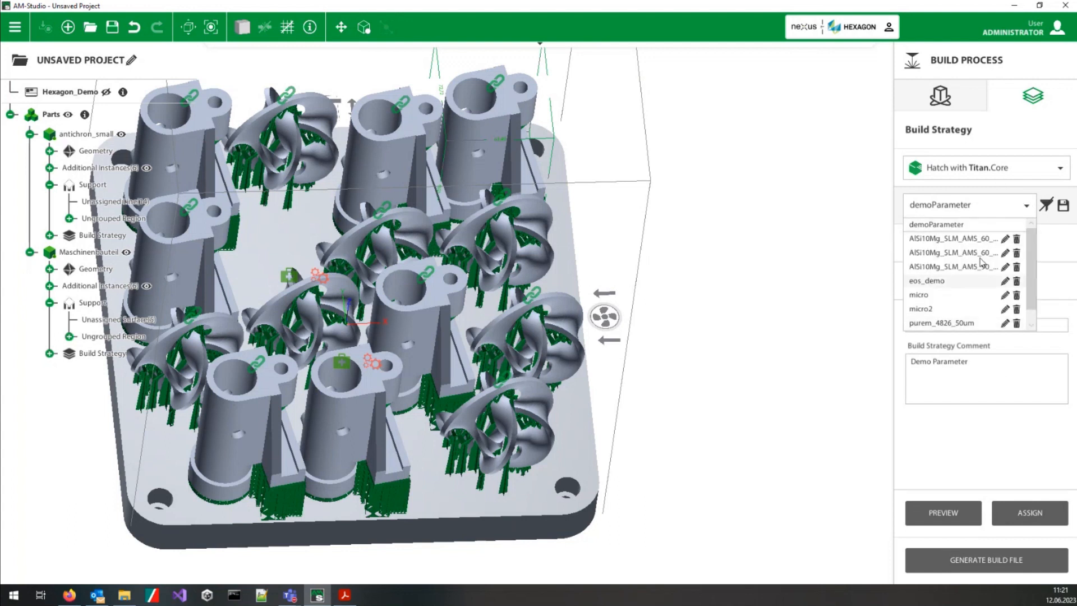
left_click(1031, 212)
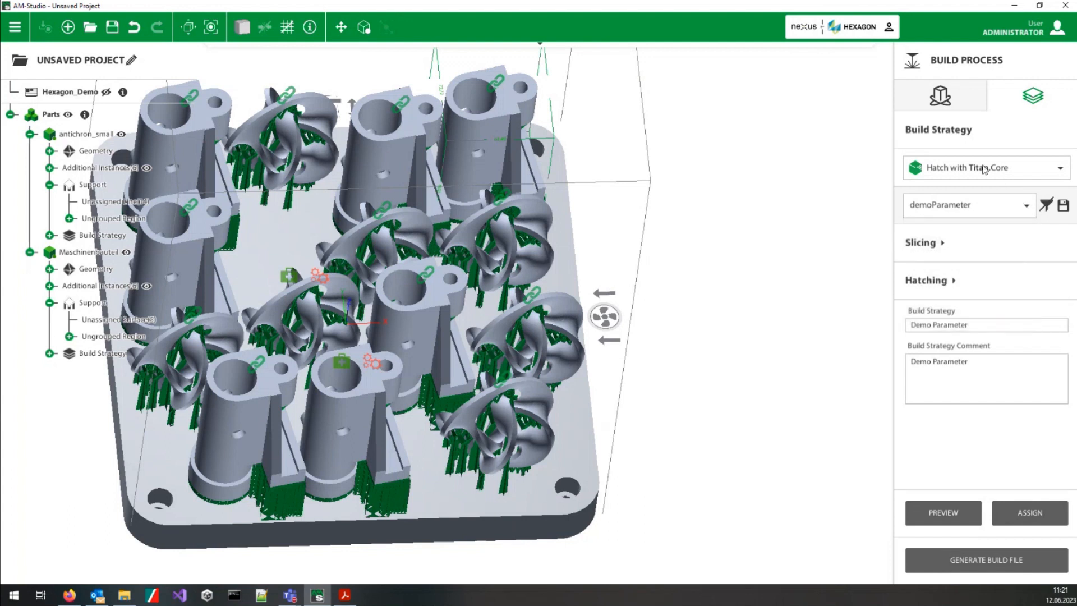
Step: Review the slicing scaling factors used to compensate for part shrinkage
left_click(945, 243)
left_click(945, 288)
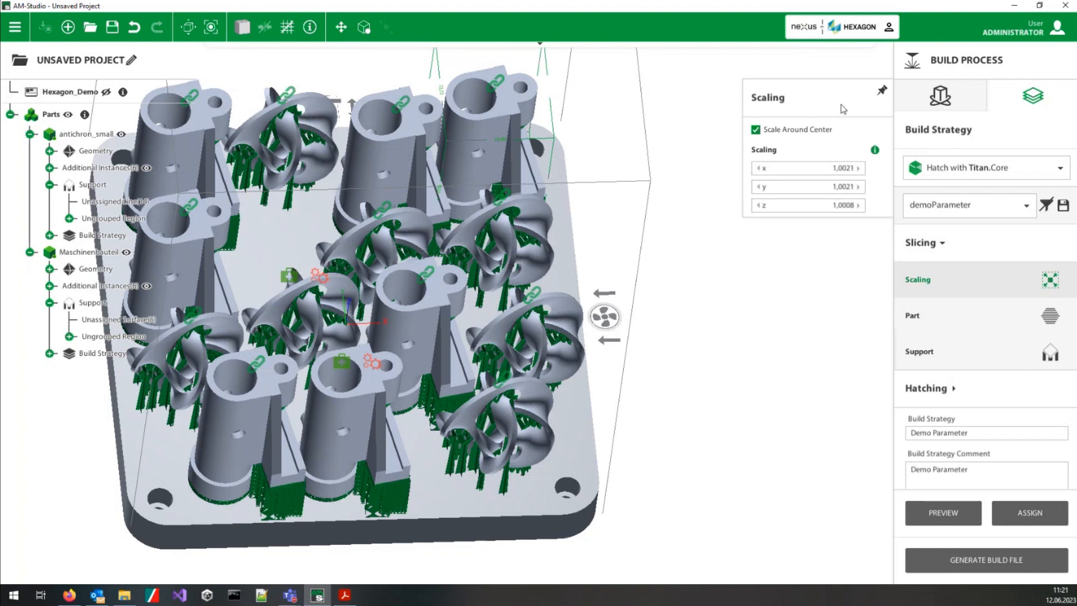
mouse_move(877, 154)
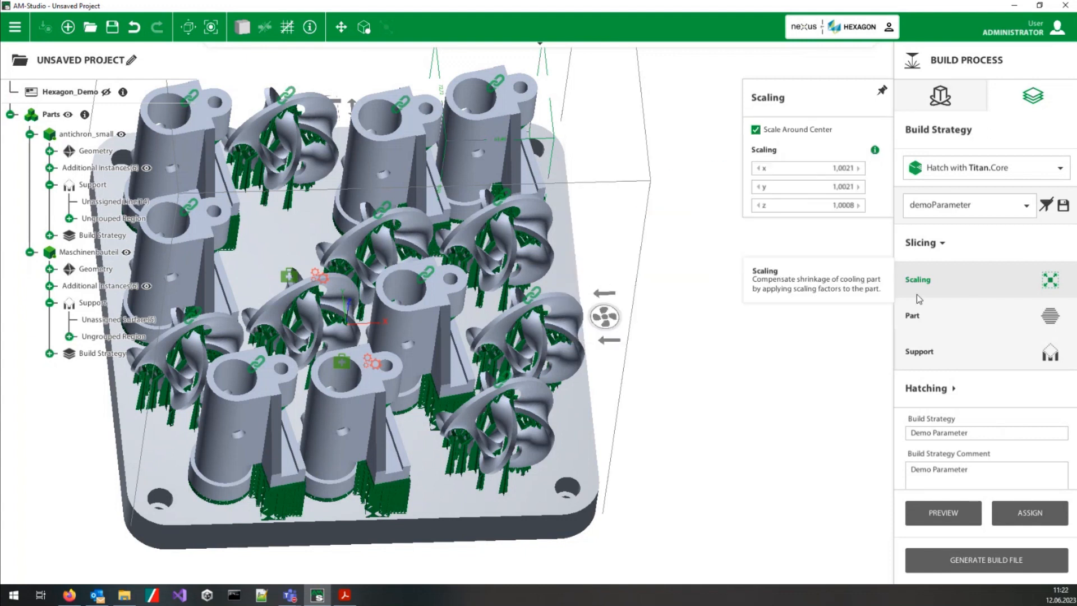
Step: Review the part slicing settings, including slice thickness, contour filter and offset parameters
left_click(954, 317)
left_click(791, 135)
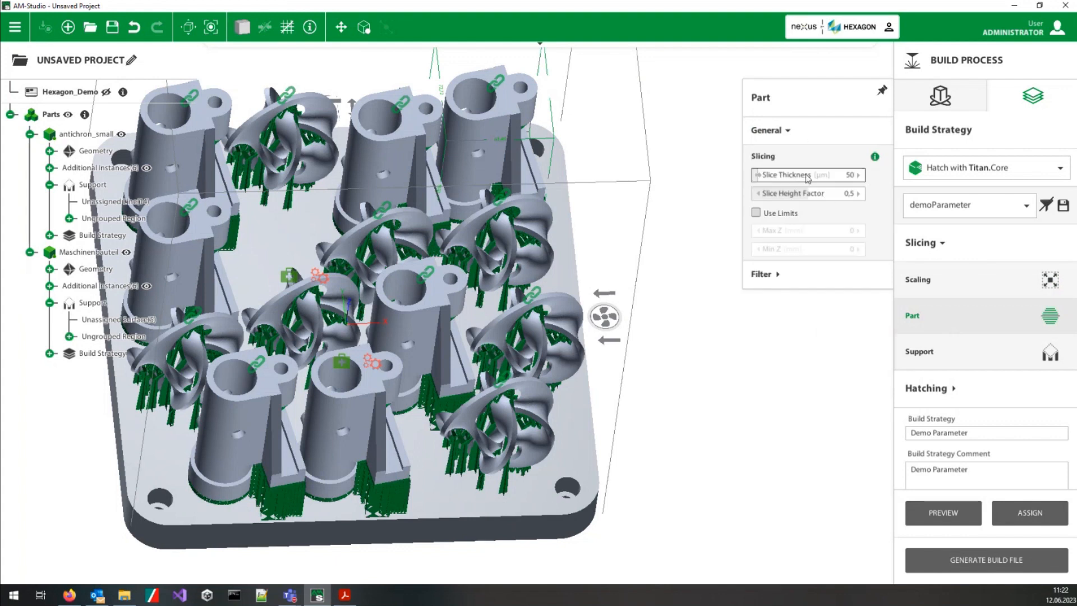
mouse_move(876, 157)
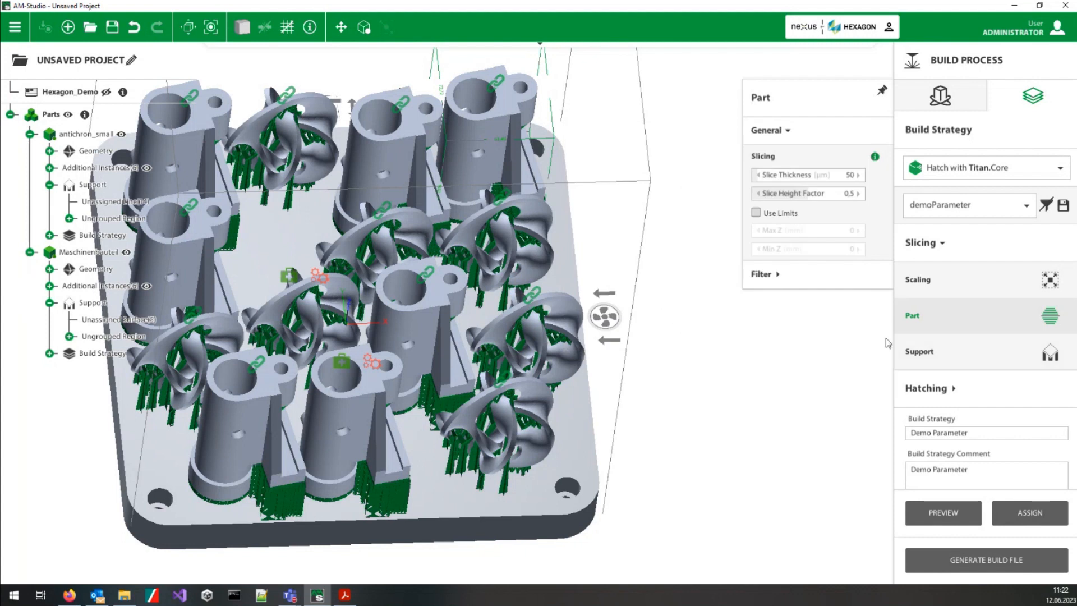
left_click(781, 277)
left_click(806, 304)
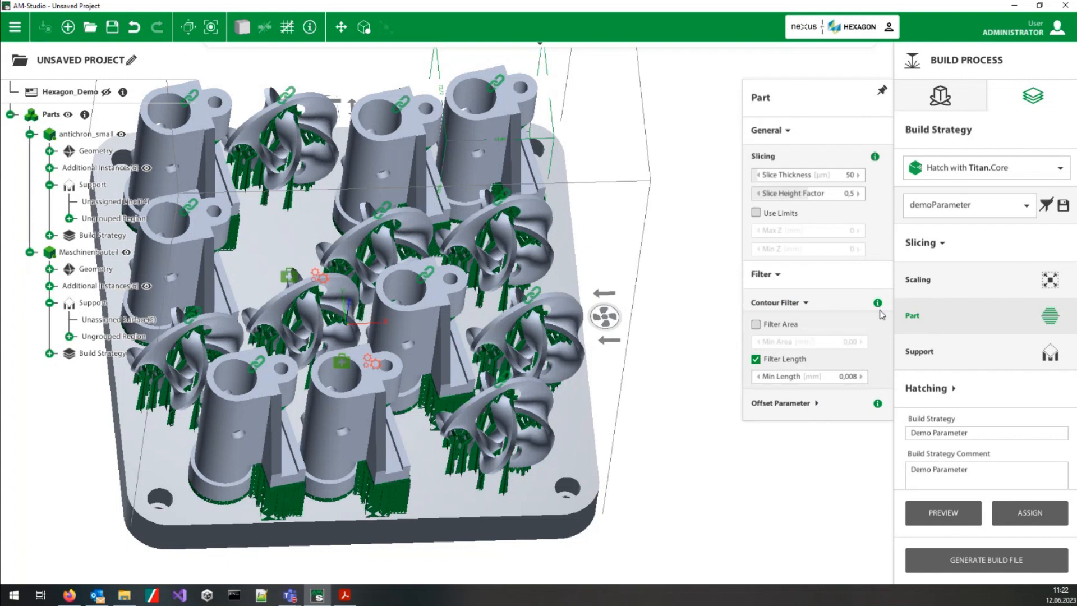
mouse_move(879, 410)
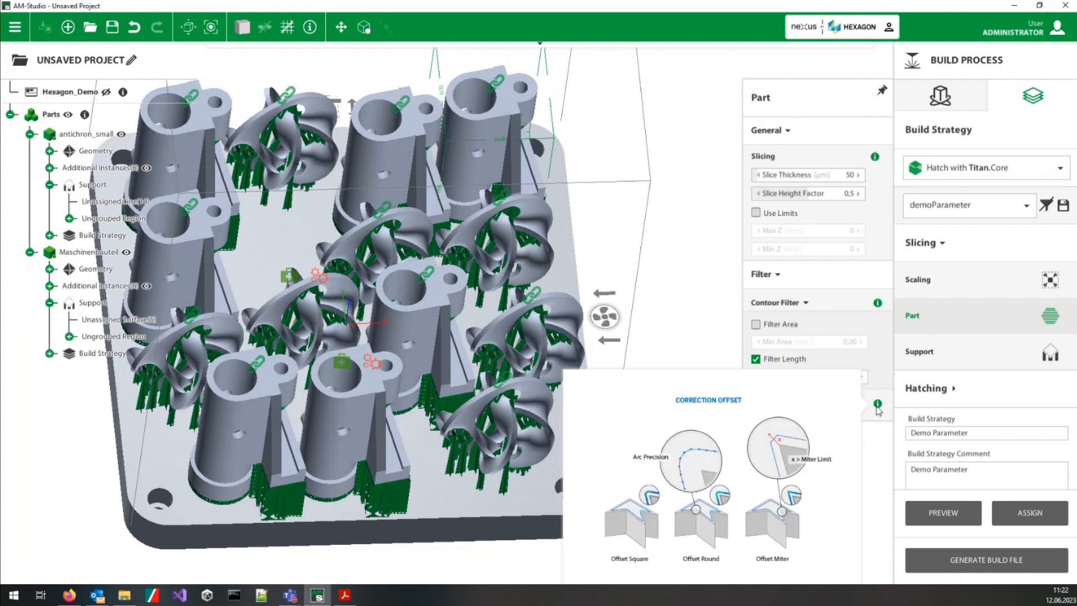
left_click(830, 405)
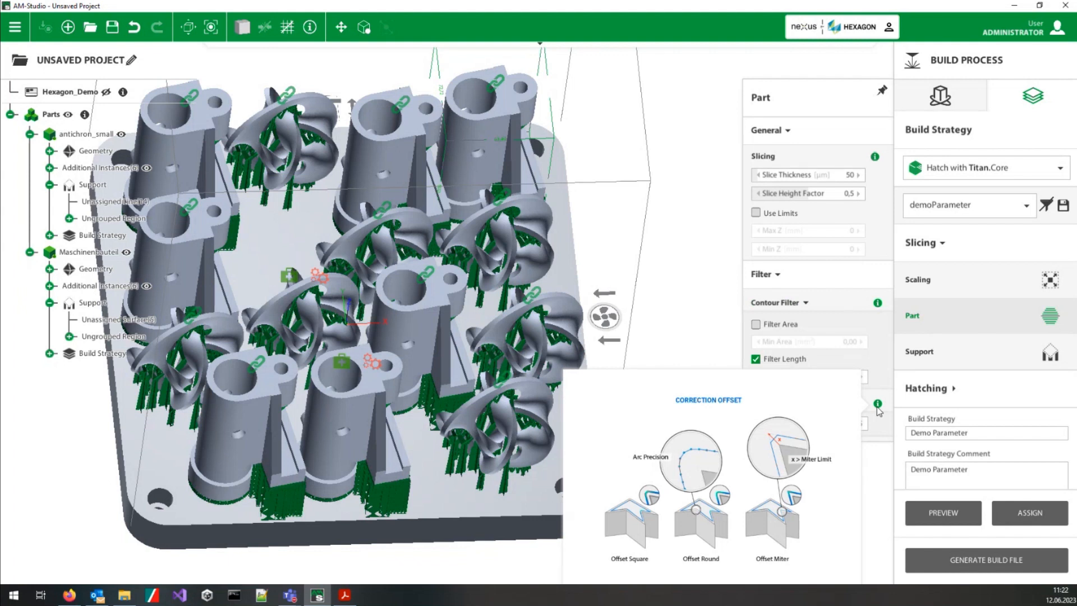
Step: Review the support slicing settings, including the sort strategy choices and the filter
left_click(950, 342)
left_click(805, 150)
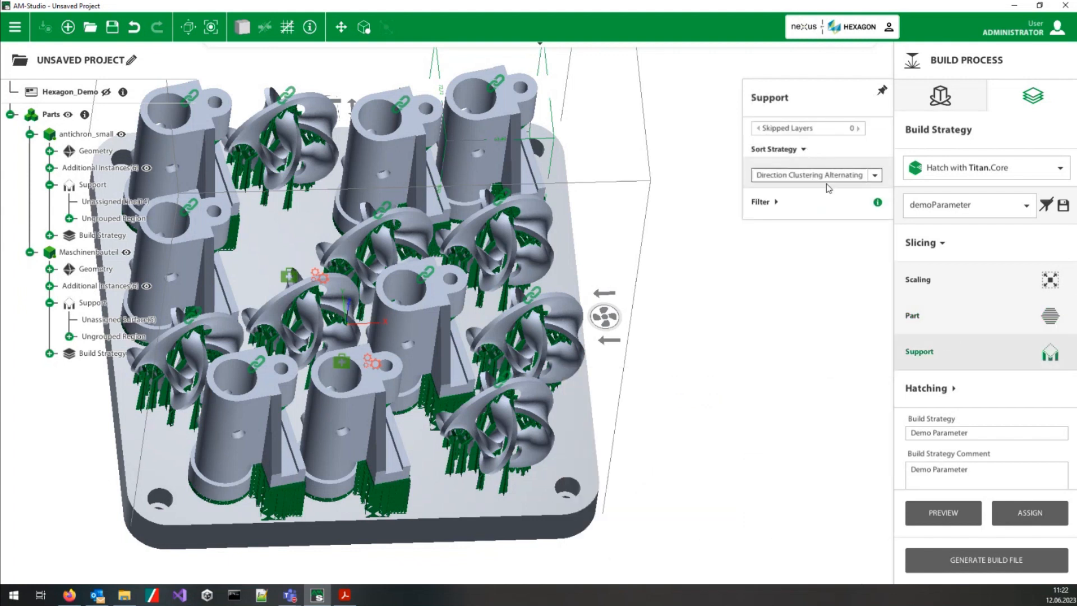
left_click(873, 175)
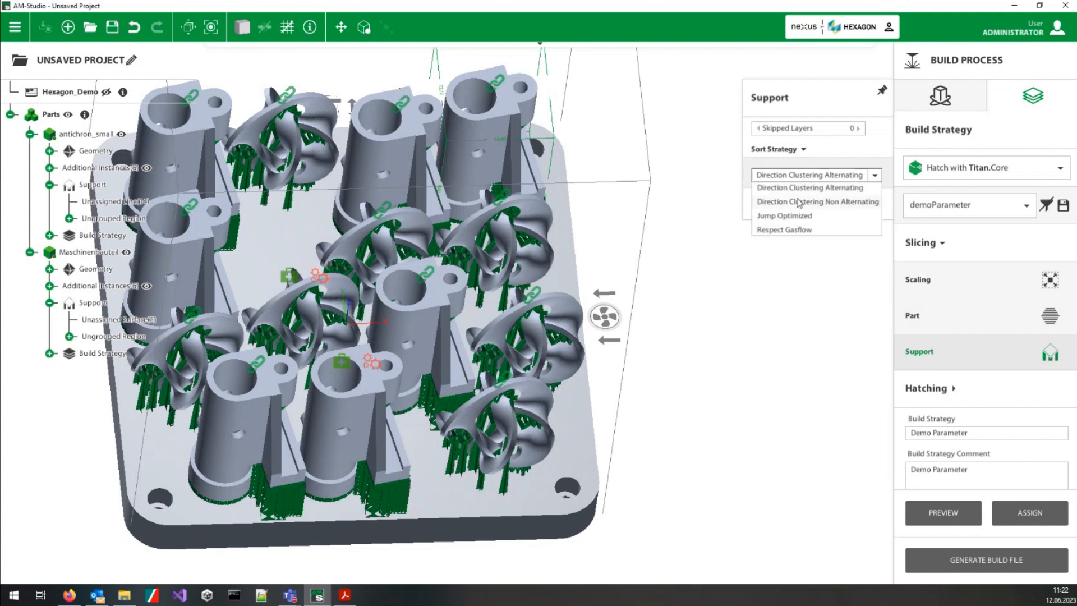
left_click(874, 176)
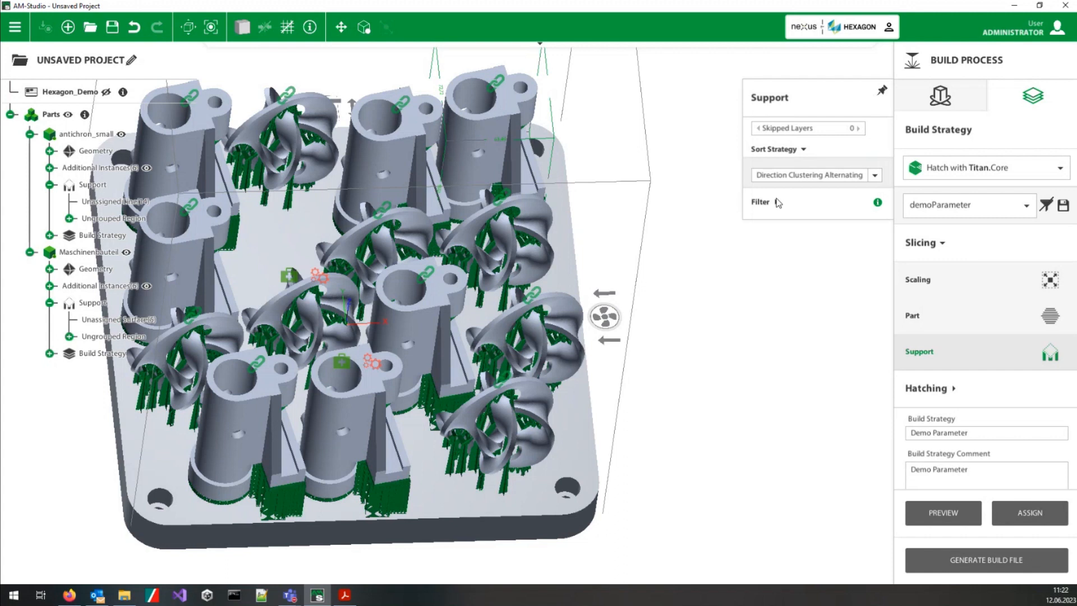
left_click(776, 202)
left_click(777, 202)
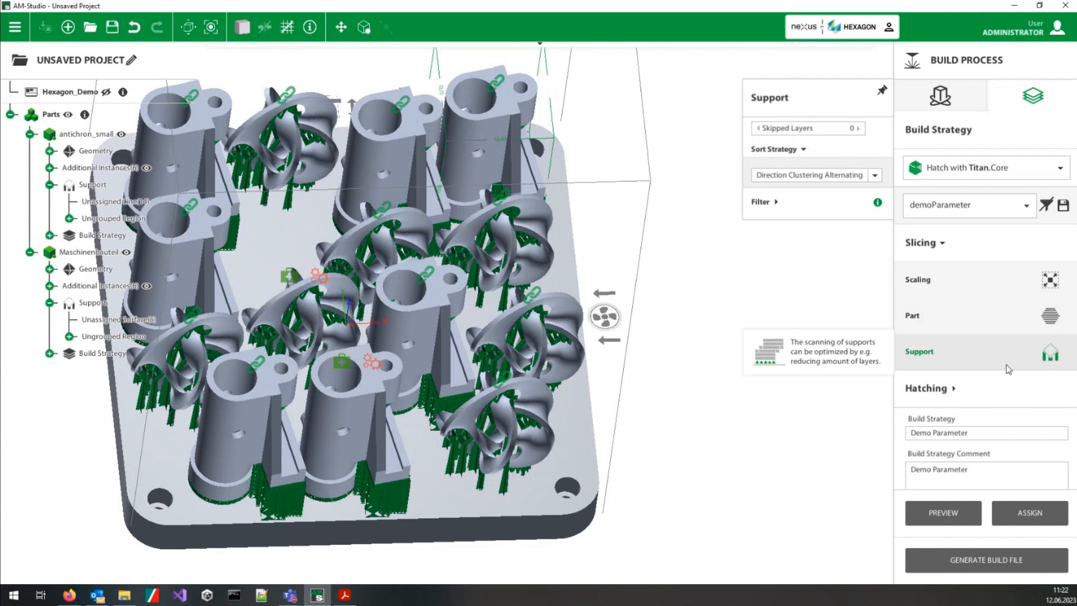
Step: Review the hatching settings for the part volume, including the hatch types and the border parameters
left_click(954, 388)
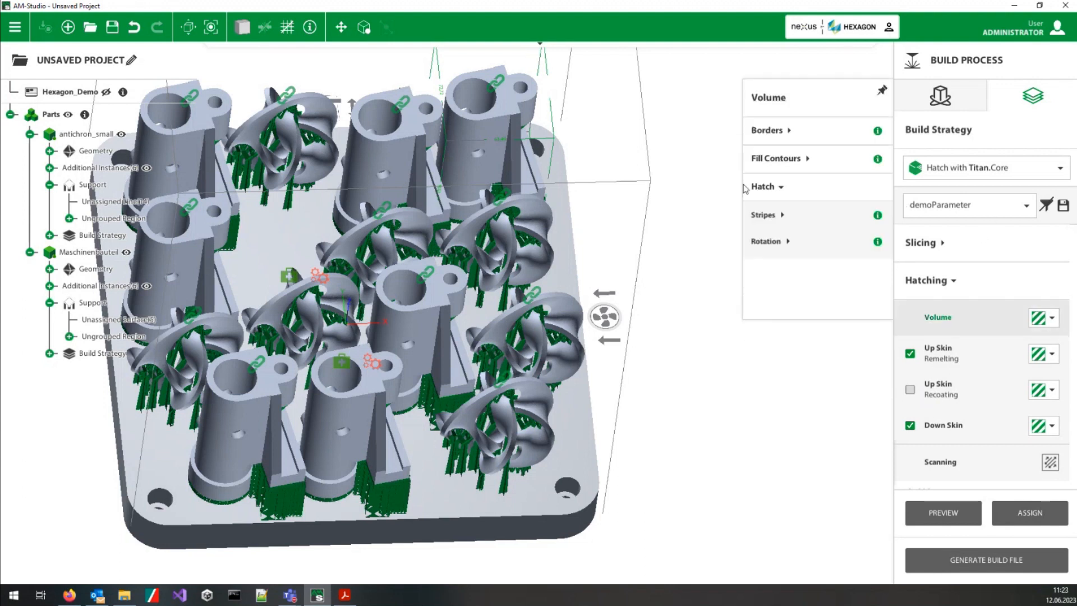
left_click(1053, 318)
left_click(802, 126)
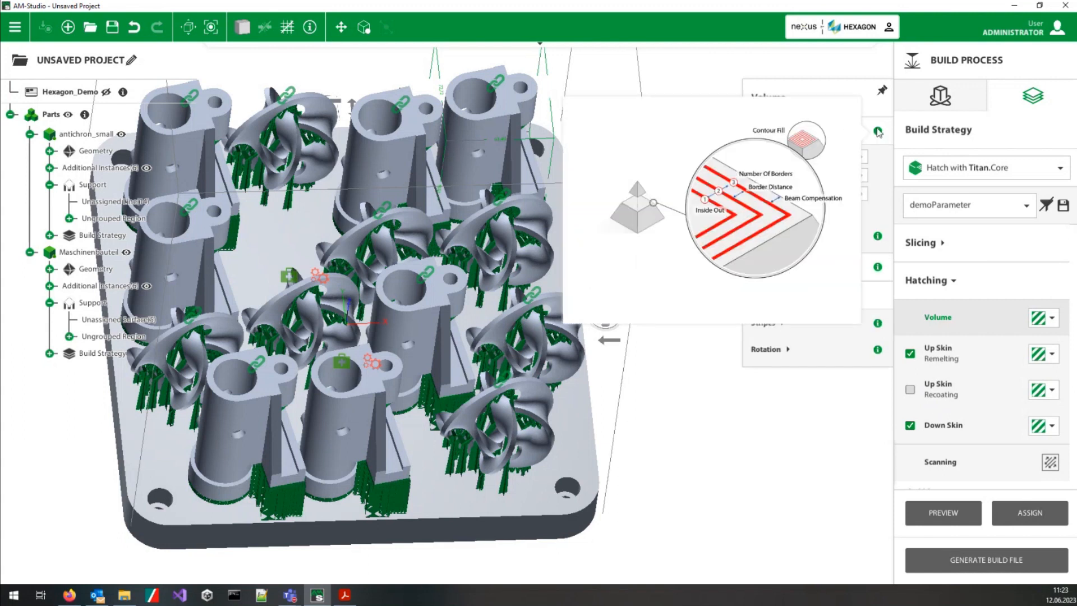
Step: Review the blocked path and fill contour parameters of the volume hatching
mouse_move(878, 239)
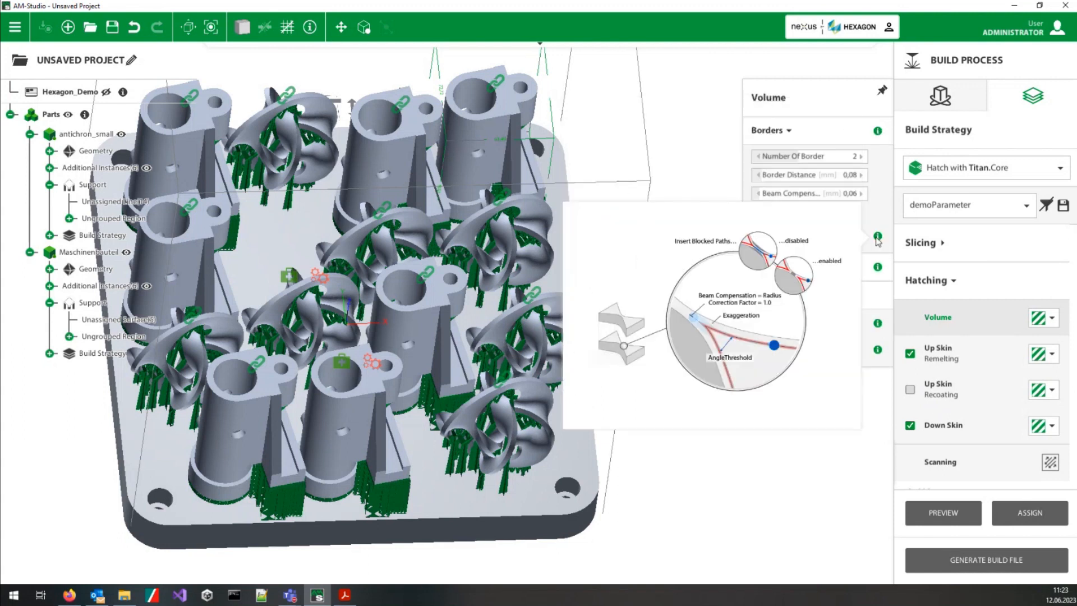
mouse_move(878, 270)
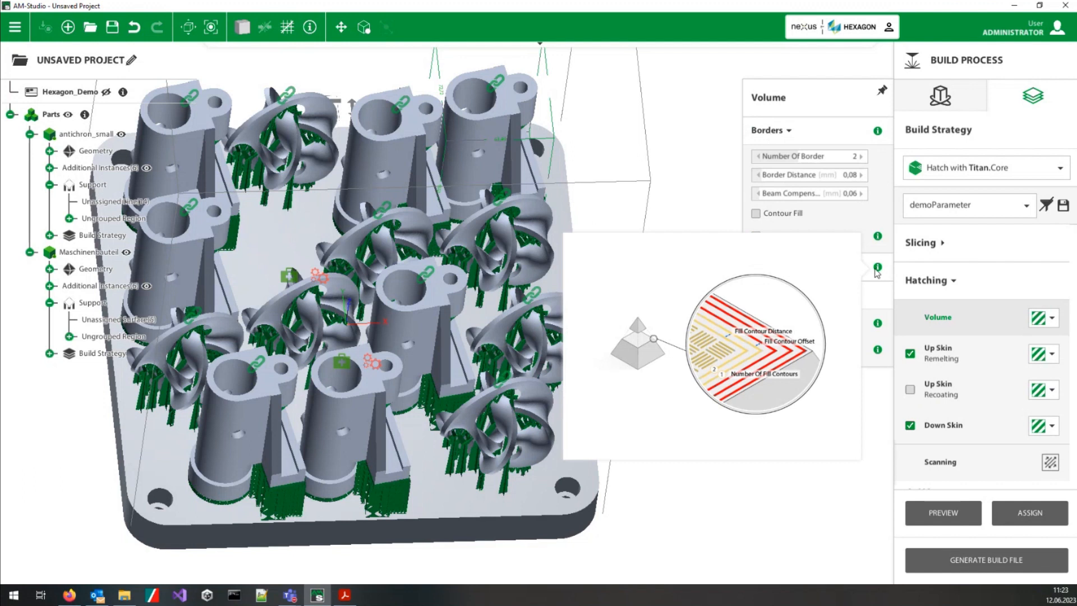
left_click(813, 265)
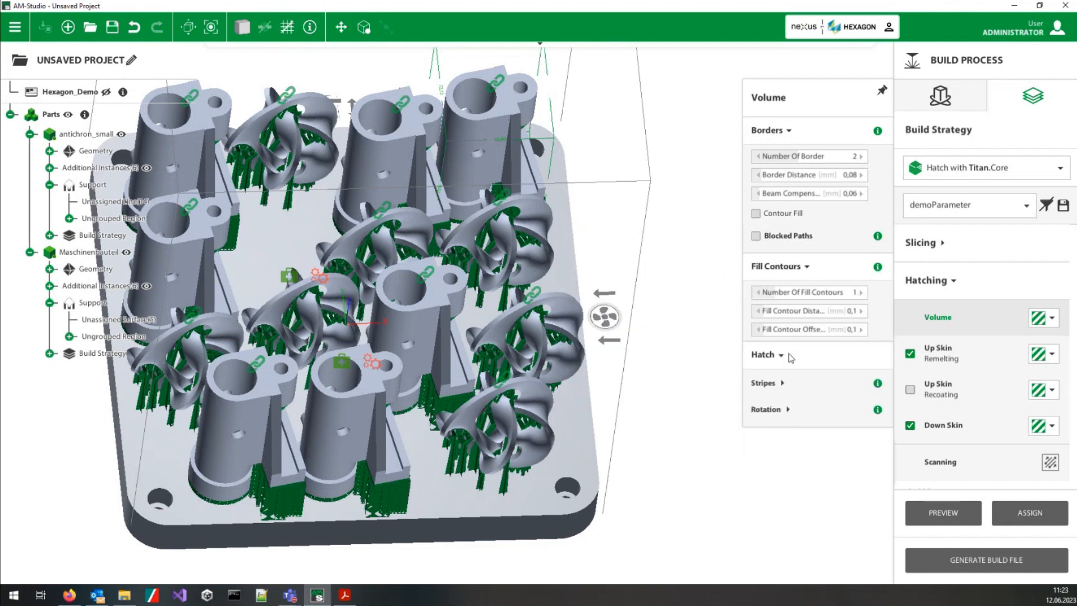
Step: Review the volume's stripe hatch settings, including the shift factor and merge options, and check the rotation explanation
mouse_move(882, 384)
left_click(782, 386)
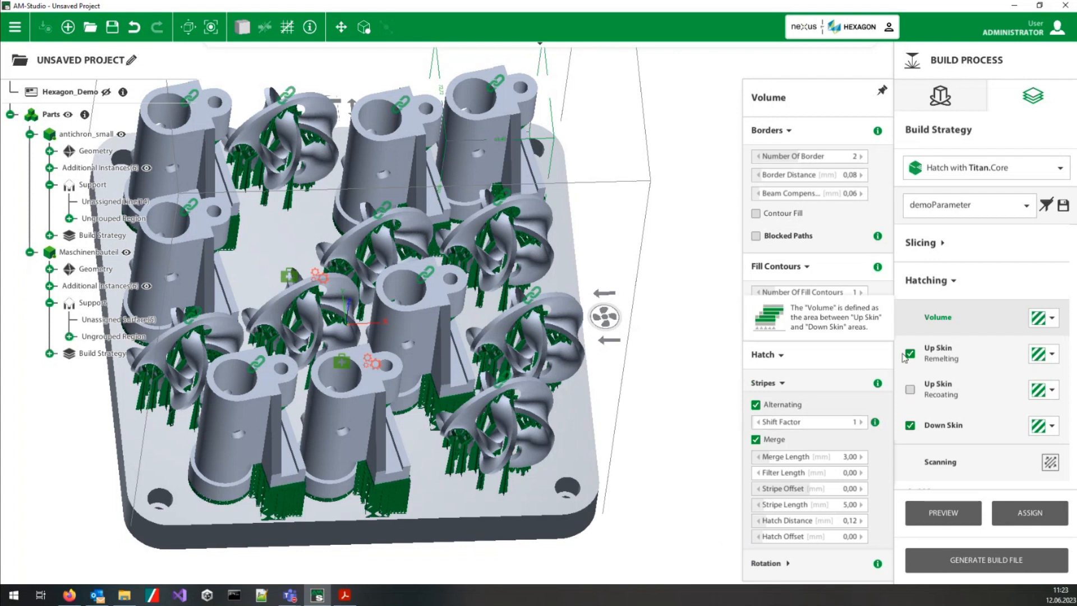
mouse_move(1053, 319)
mouse_move(879, 384)
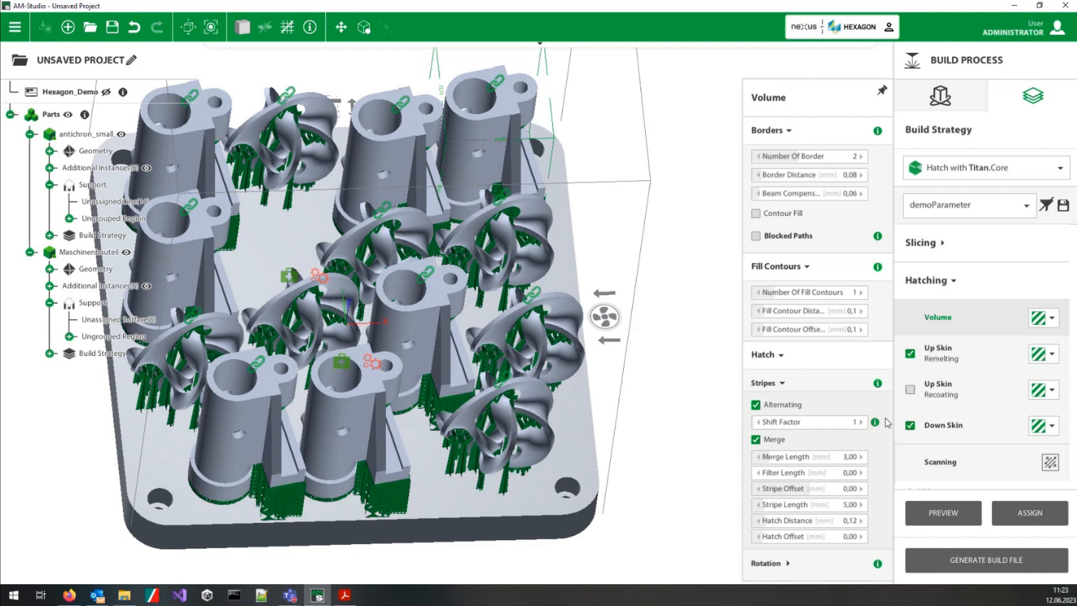
mouse_move(877, 430)
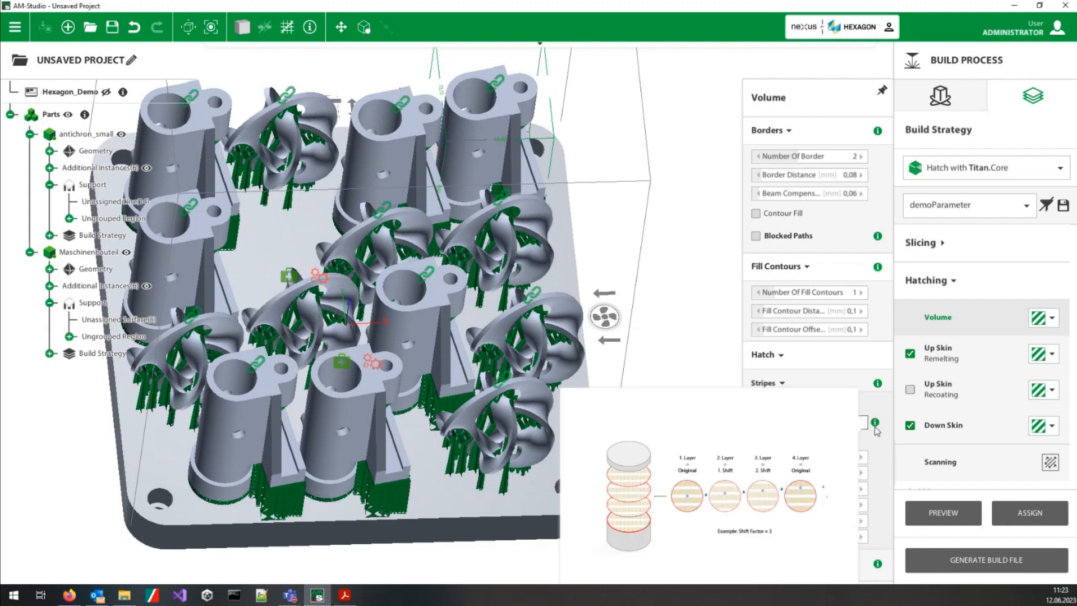
mouse_move(878, 563)
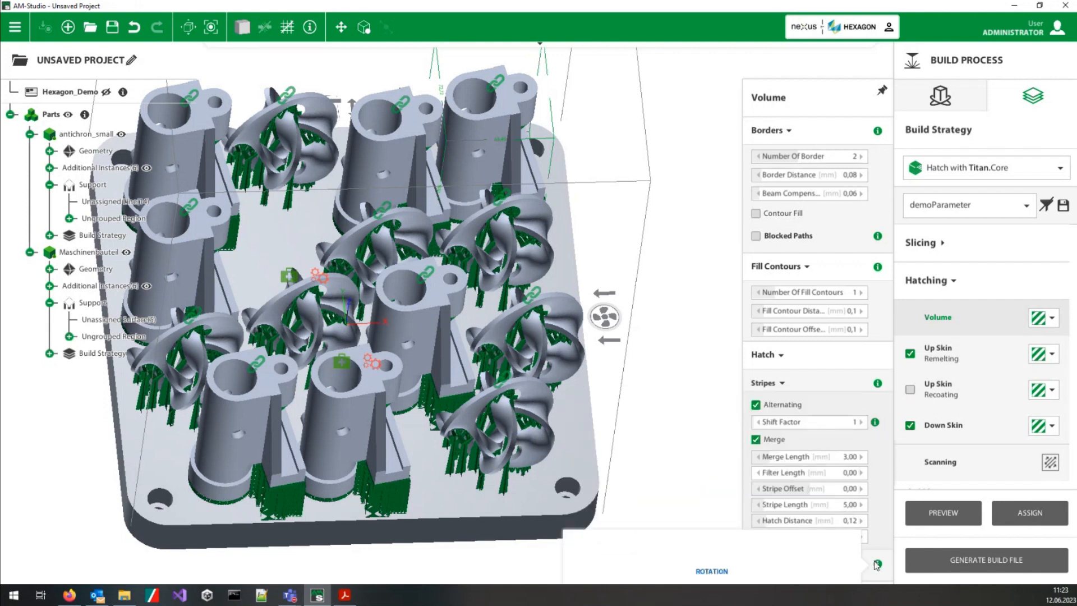
left_click(779, 355)
left_click(804, 265)
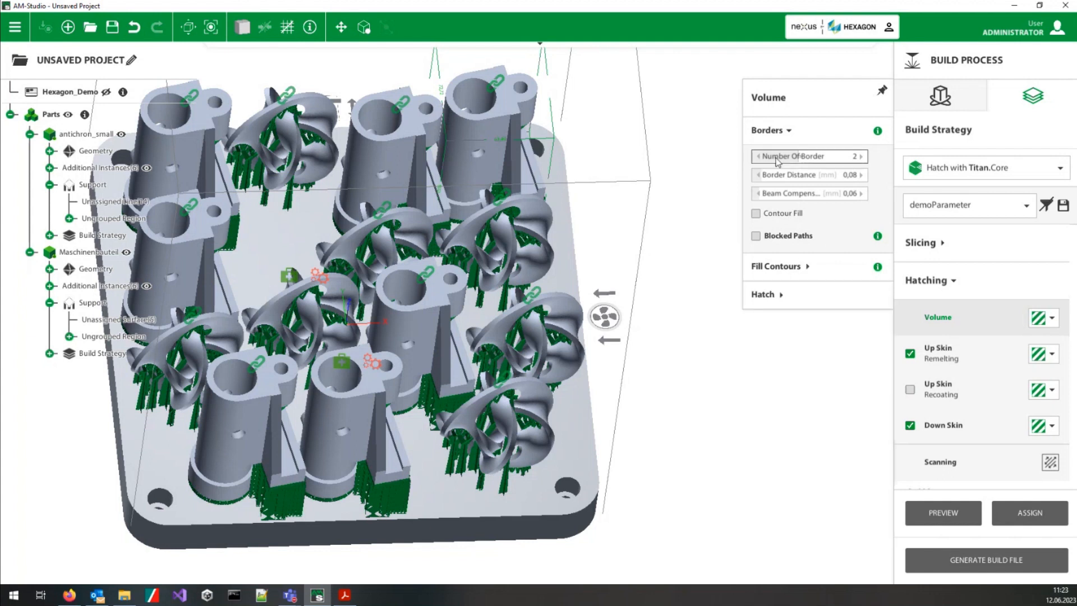
left_click(787, 131)
left_click(781, 188)
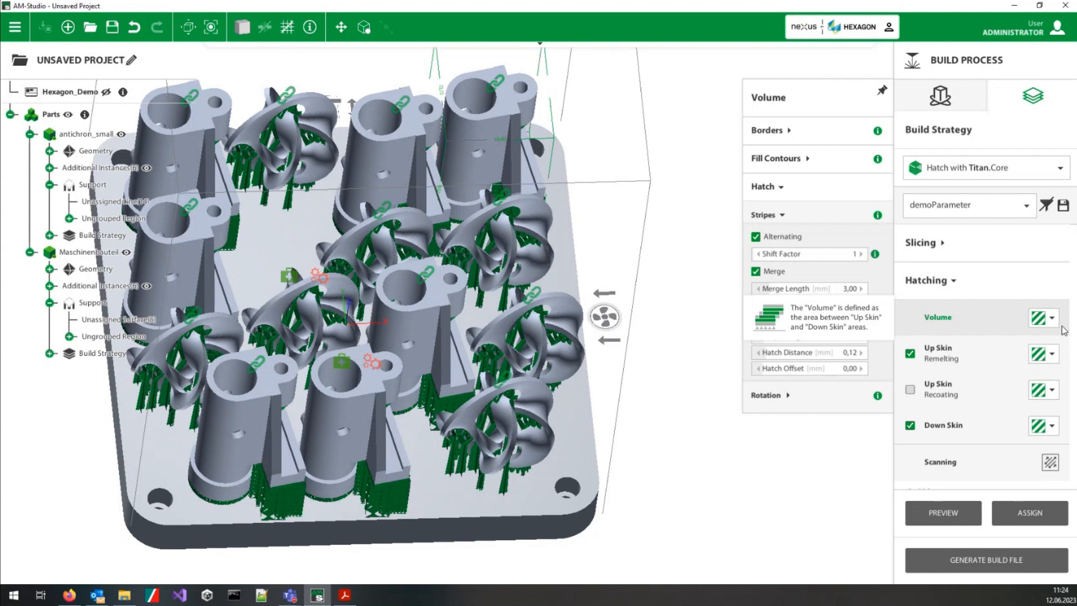
Step: Review the hatching's scanning settings, including the mode, the scan order and the scan parameters such as power and speed
scroll(988, 392, "down", 1)
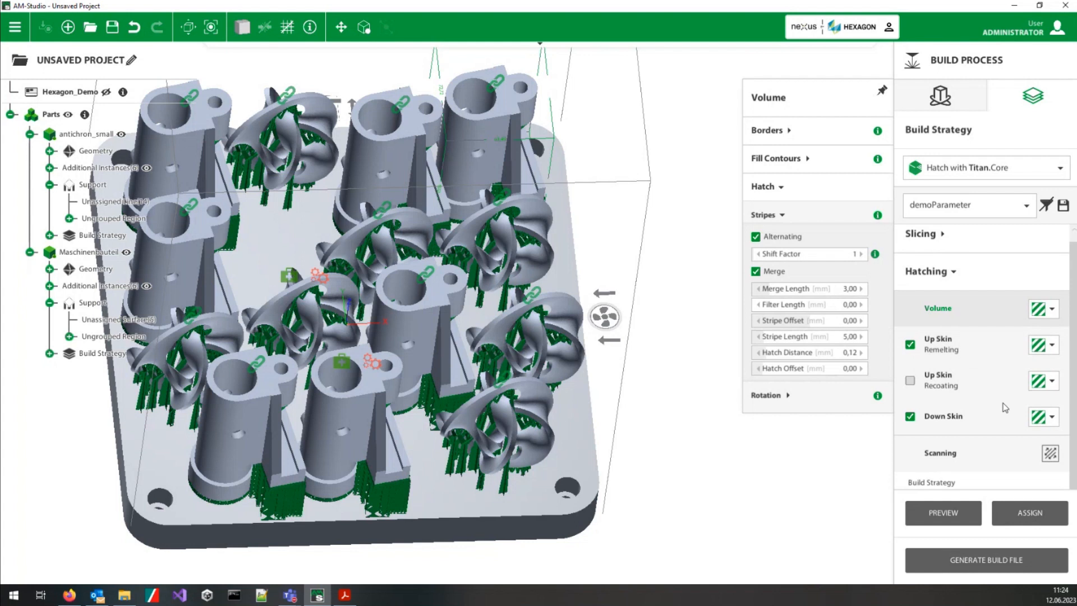
left_click(934, 453)
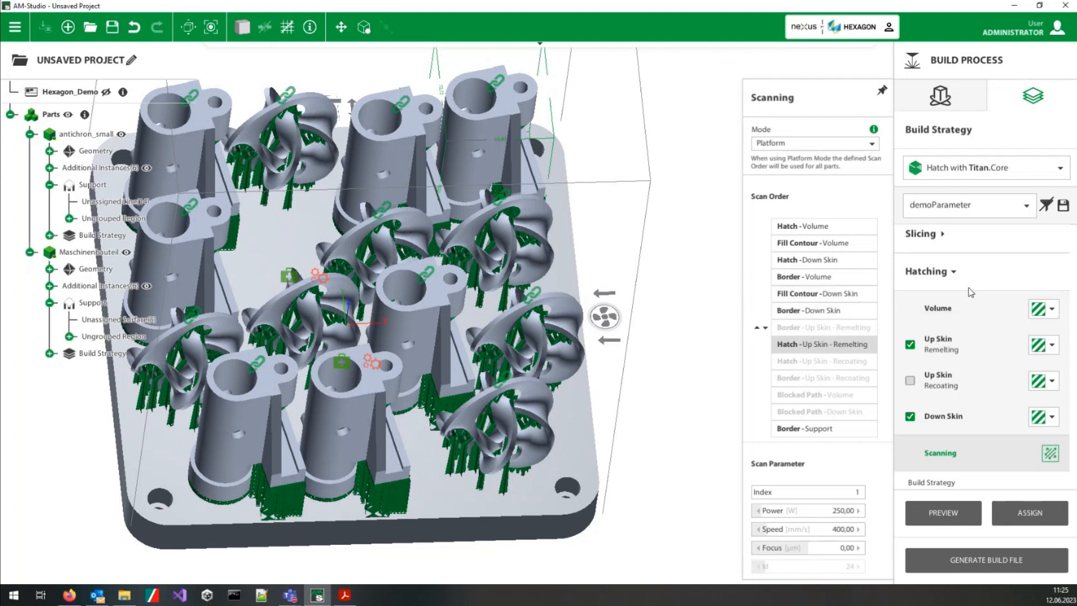
scroll(967, 289, "up", 1)
scroll(966, 288, "down", 3)
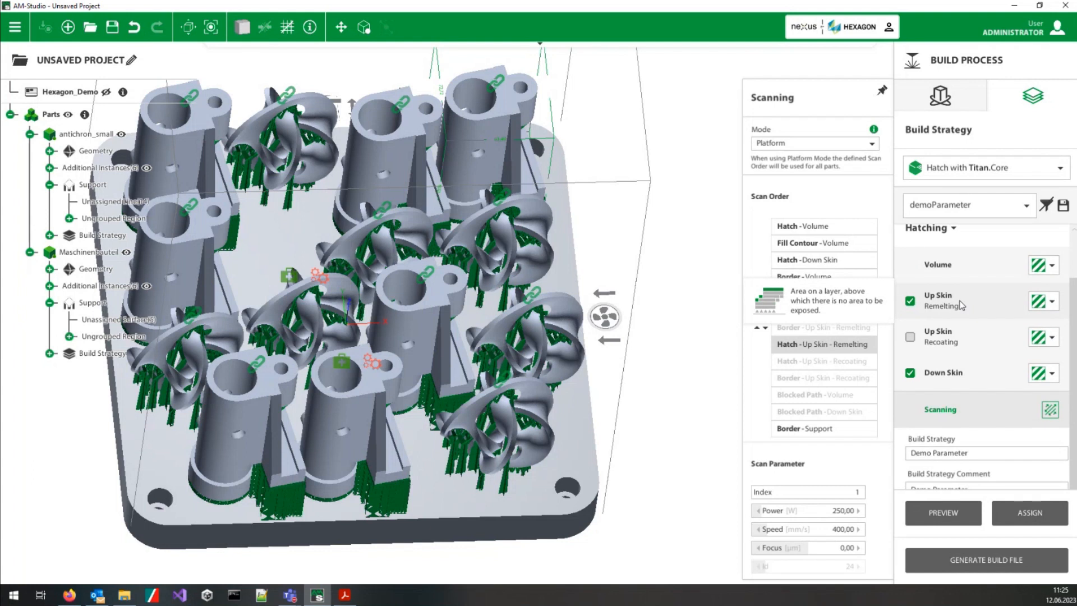
scroll(993, 336, "up", 2)
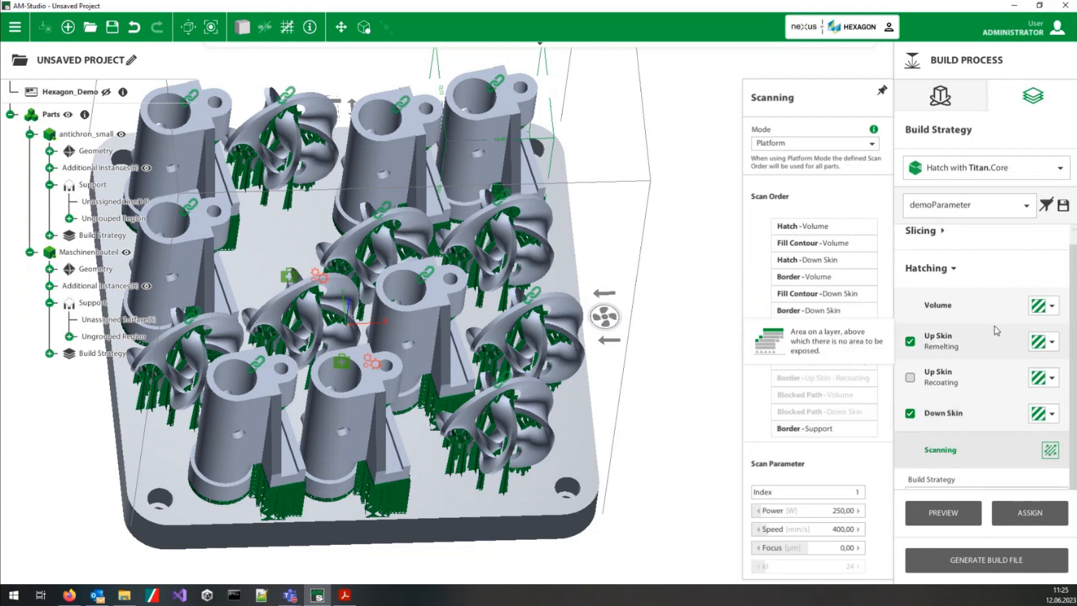
scroll(996, 330, "up", 1)
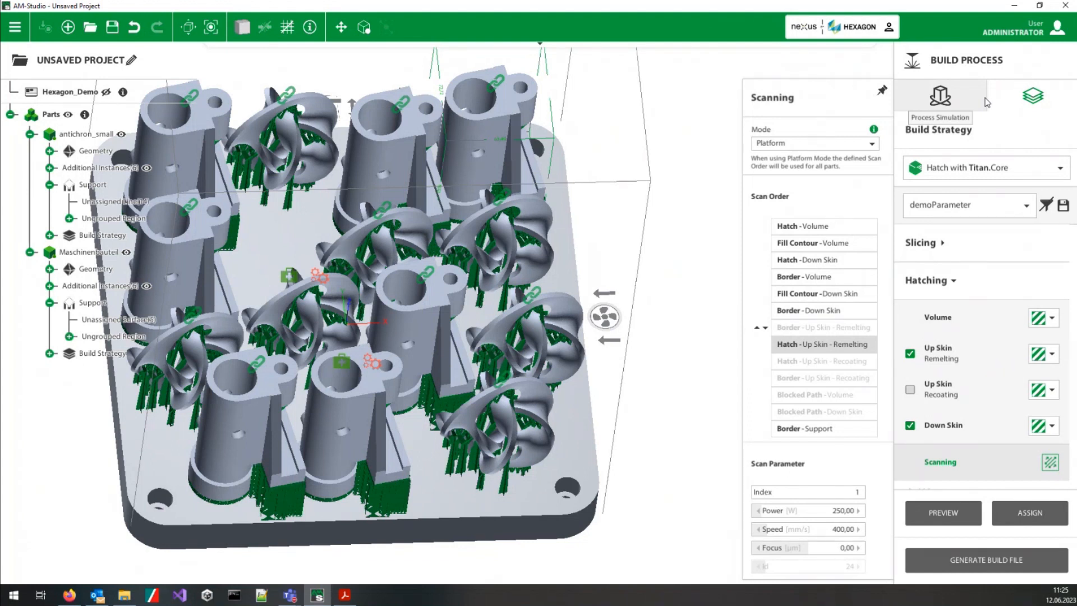
Step: Load the AlSi10Mg_SLM_AMS_60_CE2_400W_Stripes_V1-3_edt build strategy and assign it to the Maschinenbauteil part
middle_click_drag(662, 261, 730, 270)
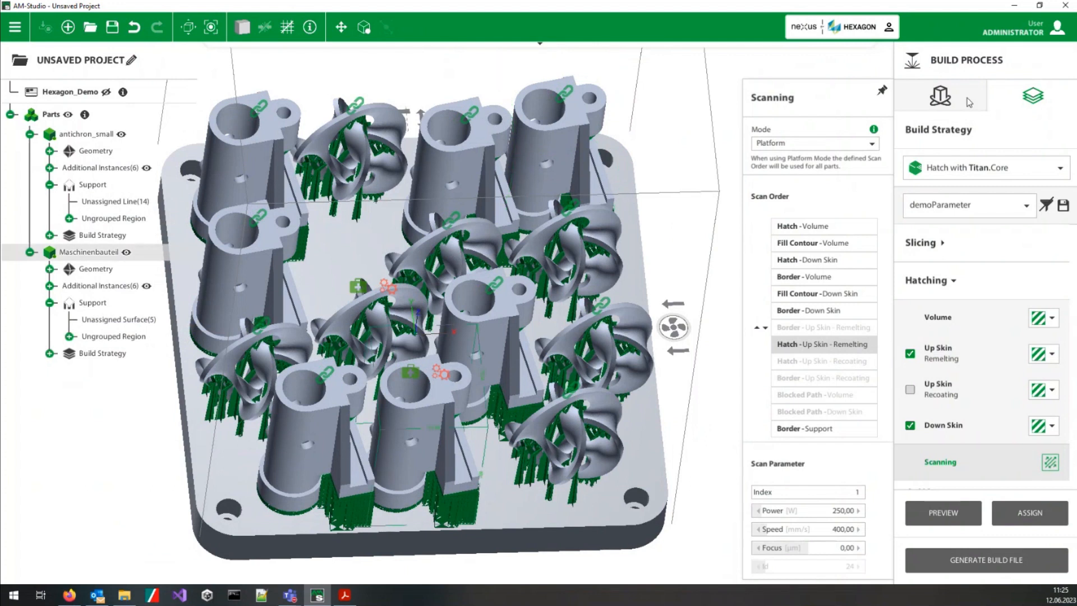
left_click(1026, 205)
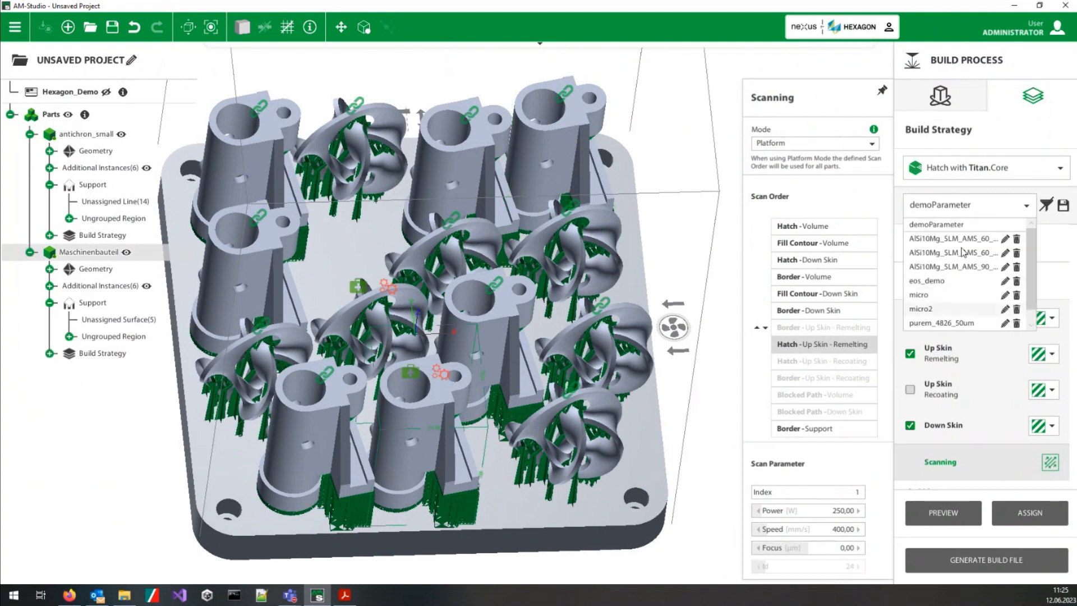
left_click(933, 254)
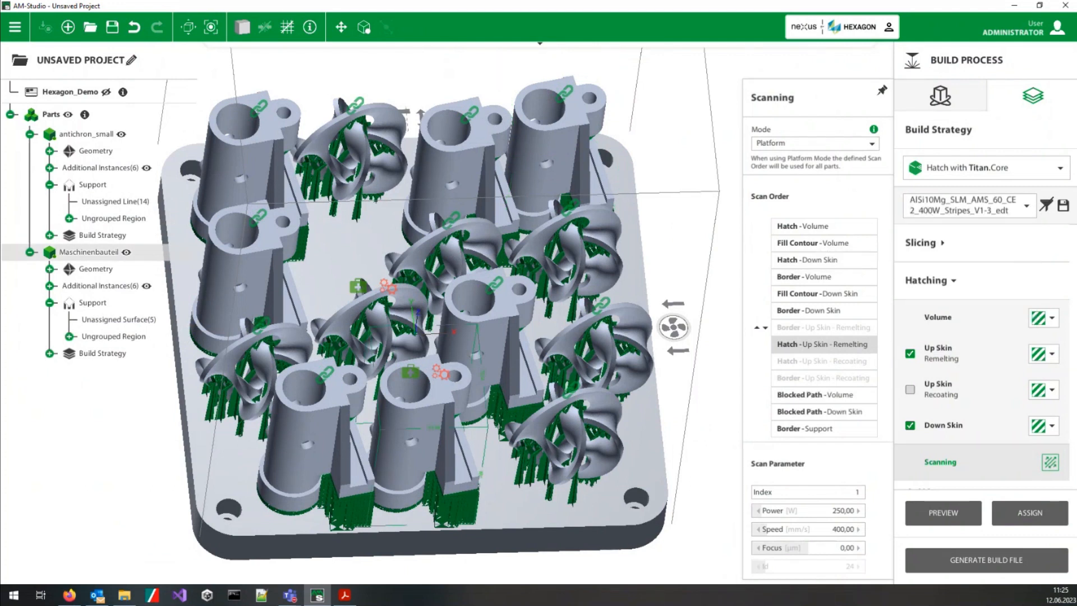
left_click(1031, 514)
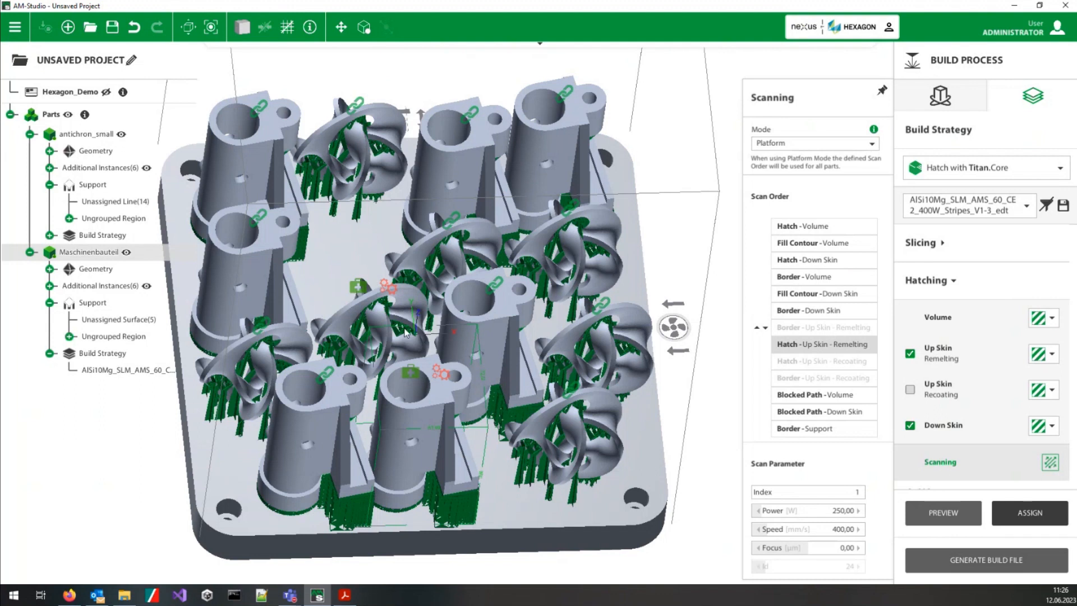
Step: Set the part slice thickness to 60 µm for antichron_small and assign the AlSi10Mg build strategy to it
left_click(403, 304)
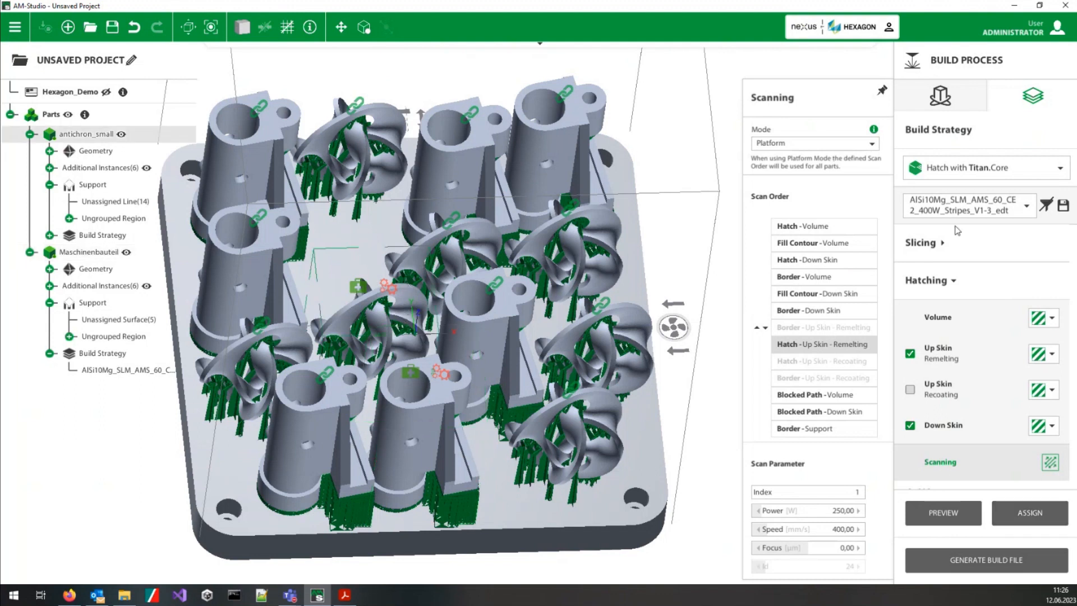
left_click(949, 247)
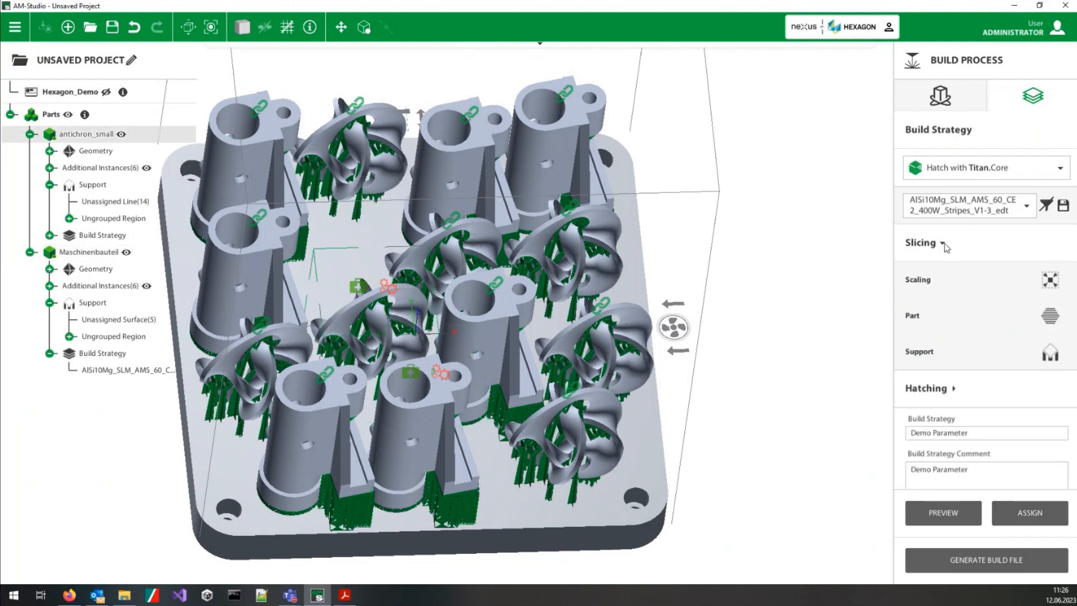
left_click(946, 280)
left_click(946, 313)
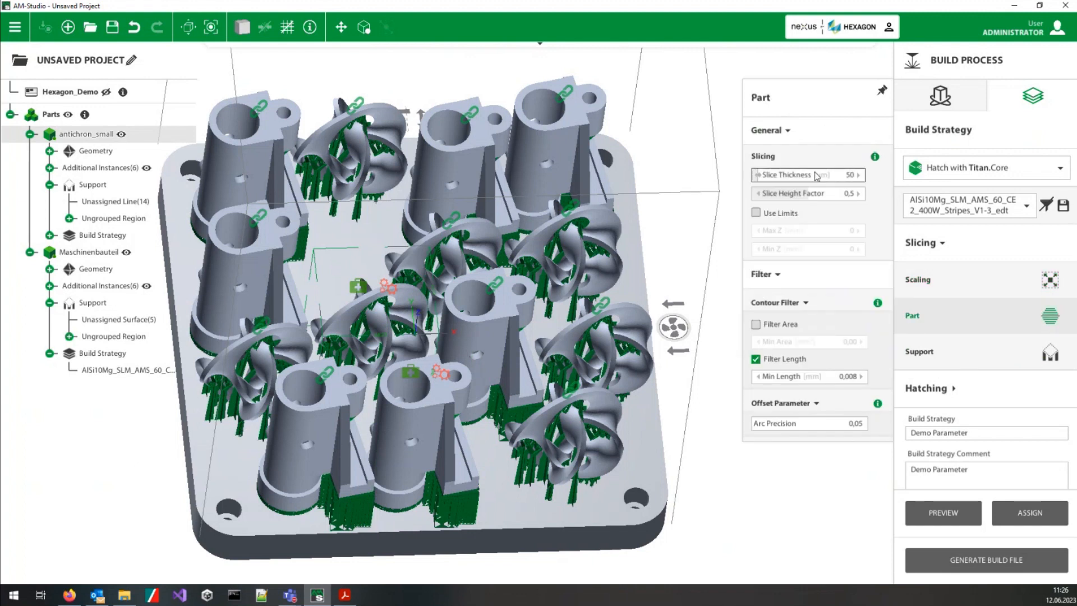
left_click(858, 174)
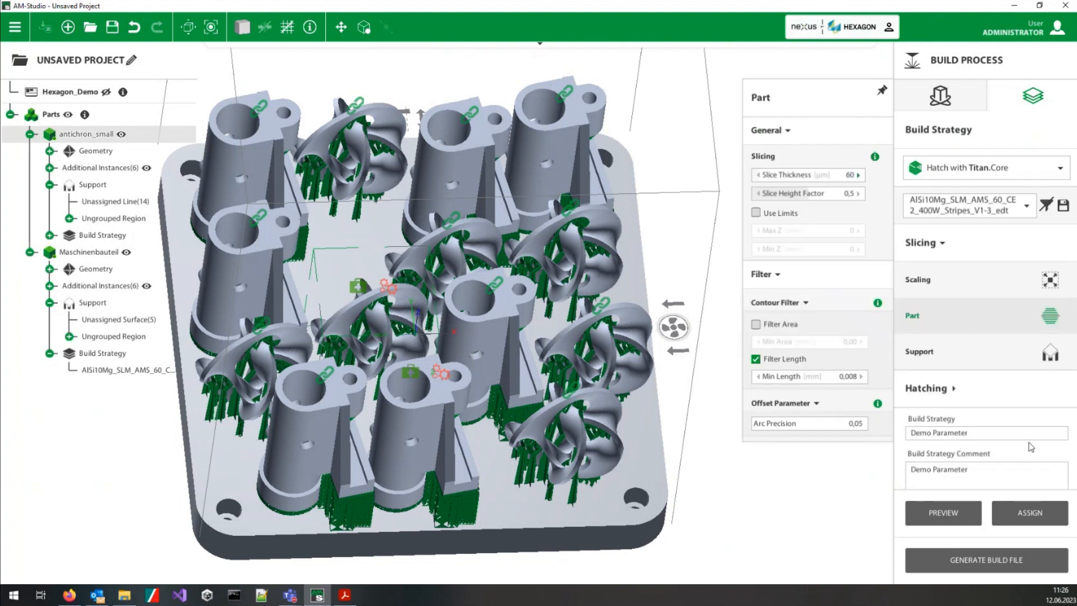
left_click(1030, 513)
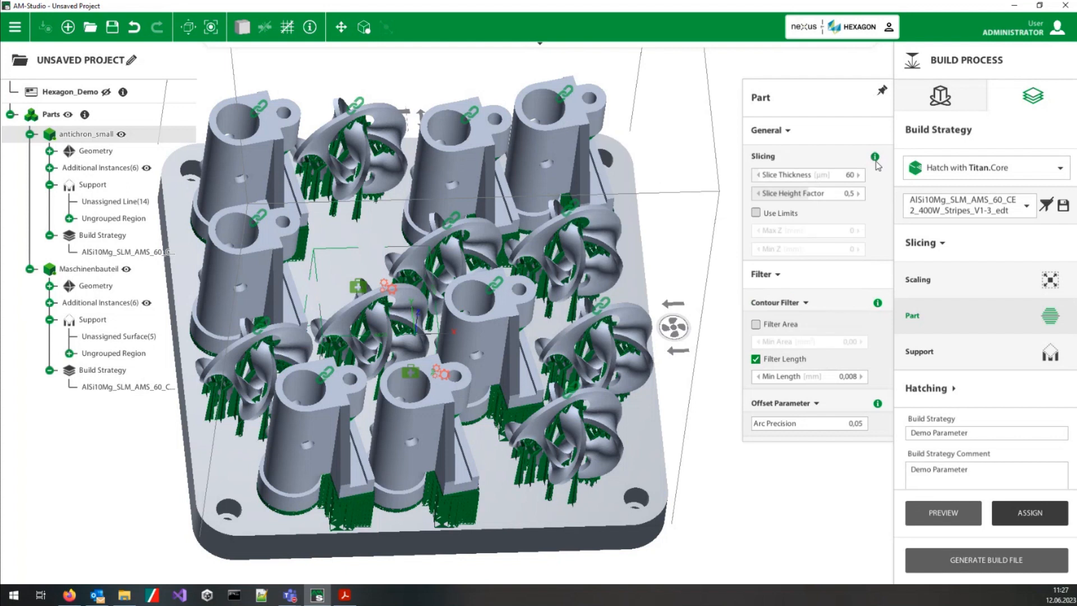
mouse_move(878, 160)
Step: Load the part file rohr.stl from the Demoparts folder onto the platform
left_click(365, 233)
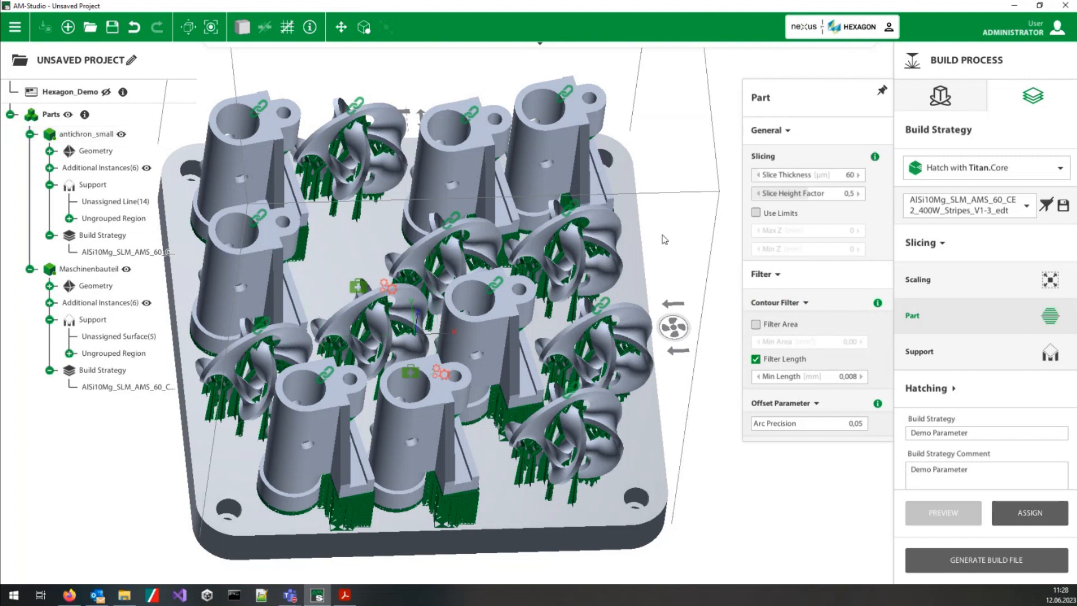
middle_click_drag(503, 429, 443, 367)
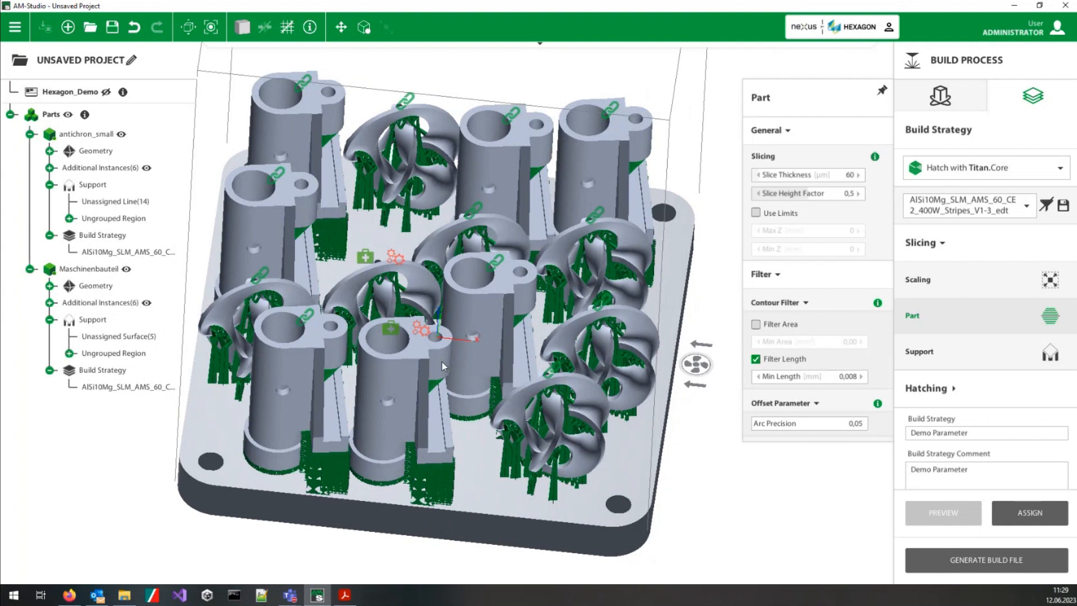
middle_click_drag(538, 487, 613, 430)
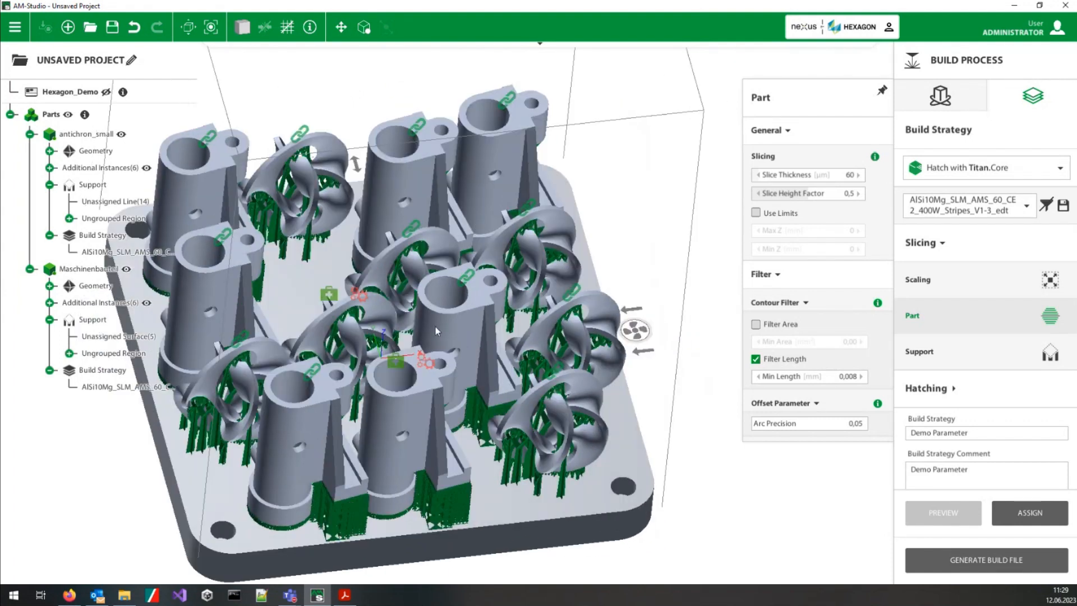
right_click(286, 275)
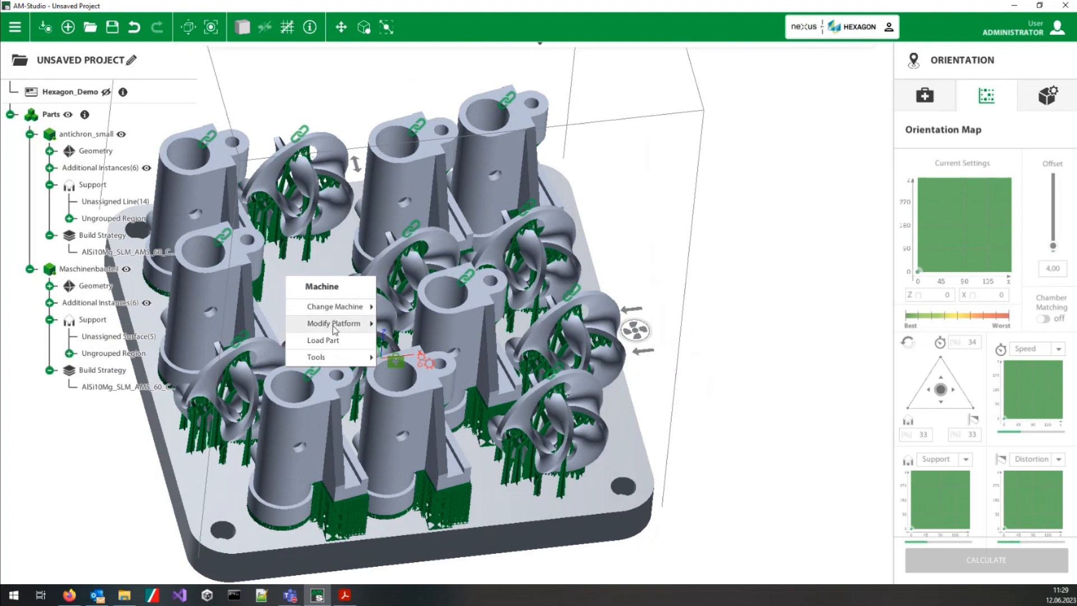
left_click(335, 341)
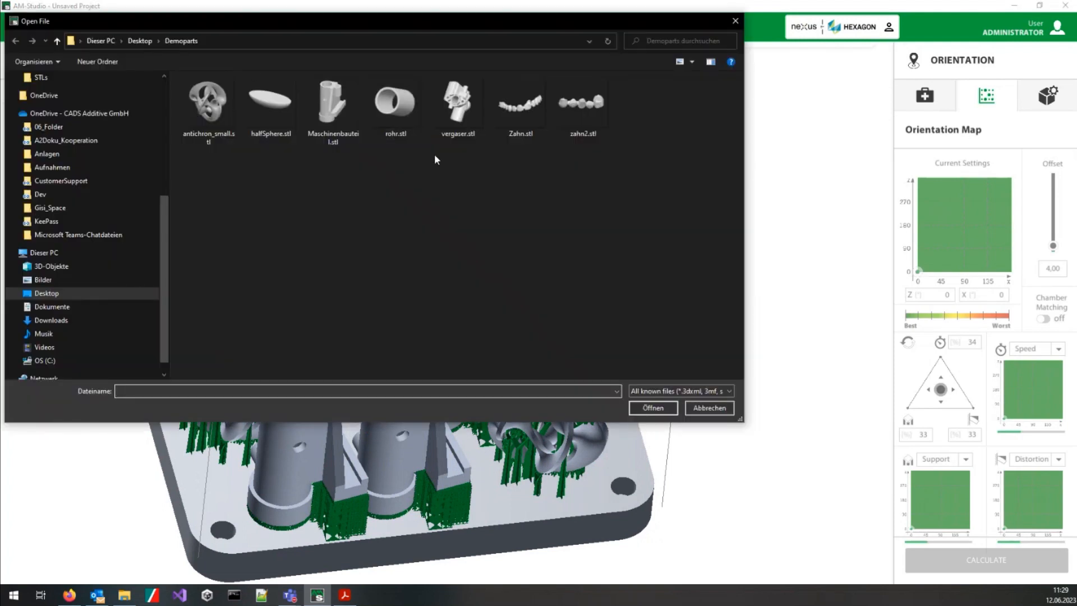
left_click(393, 103)
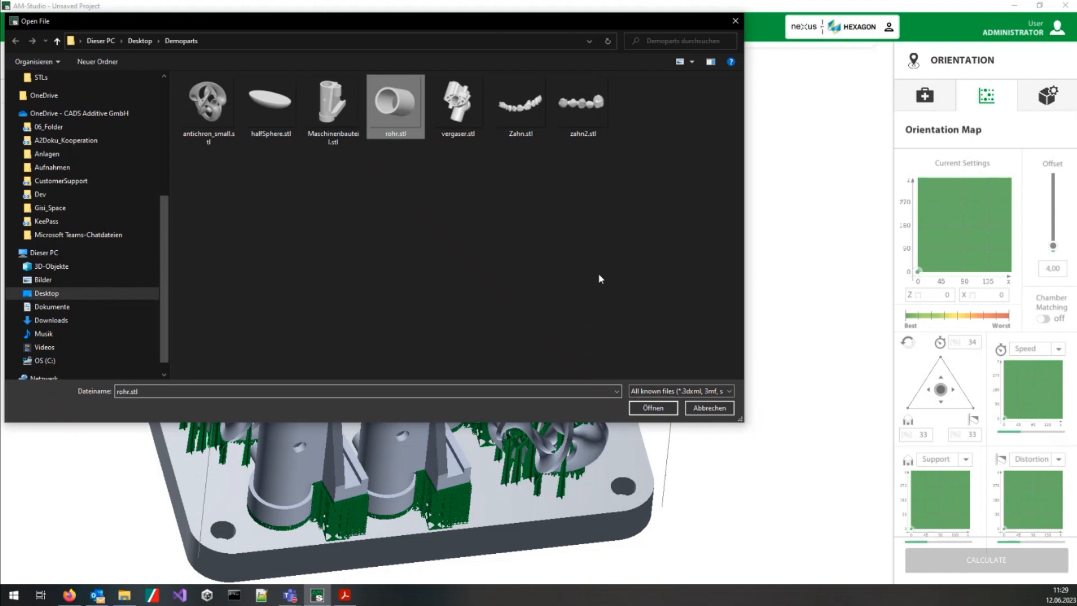
left_click(645, 408)
Step: Move the rohr part into the free gap between the nested parts on the build plate
middle_click_drag(339, 241, 339, 393)
left_click_drag(481, 255, 294, 236)
left_click(294, 359)
left_click(312, 353)
left_click_drag(313, 352, 315, 326)
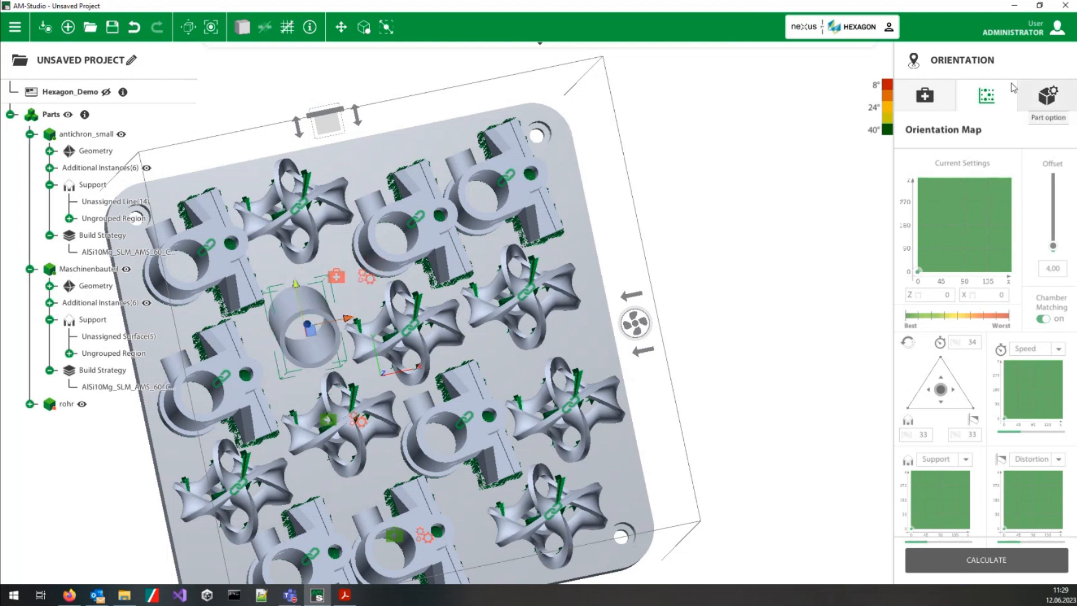
Step: Heal the rohr part's mesh and generate its support with the BlockLineThickening strategy
left_click(923, 97)
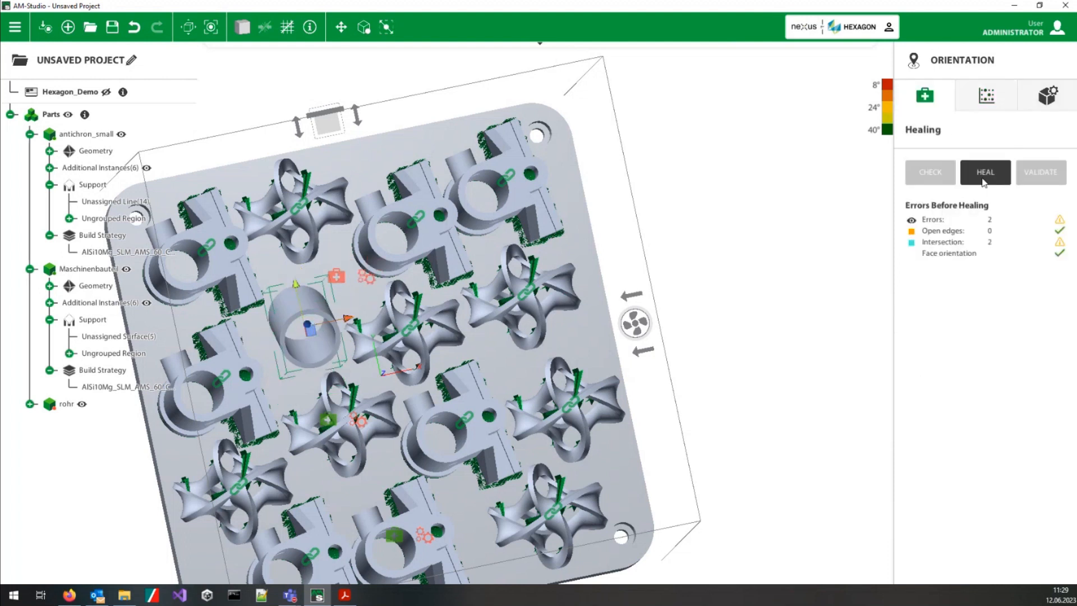
left_click(987, 173)
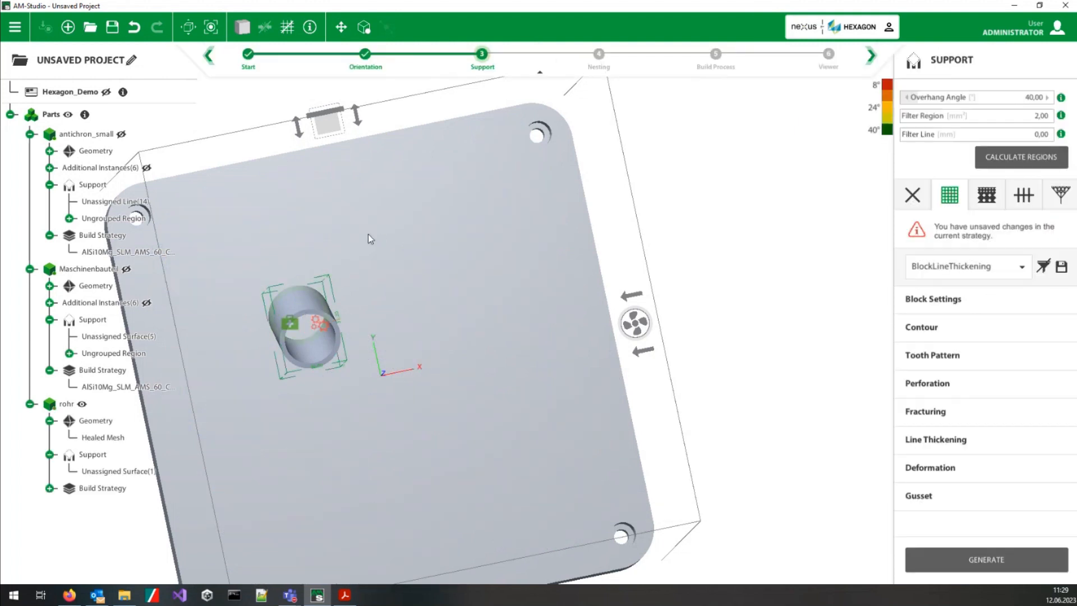
left_click(986, 560)
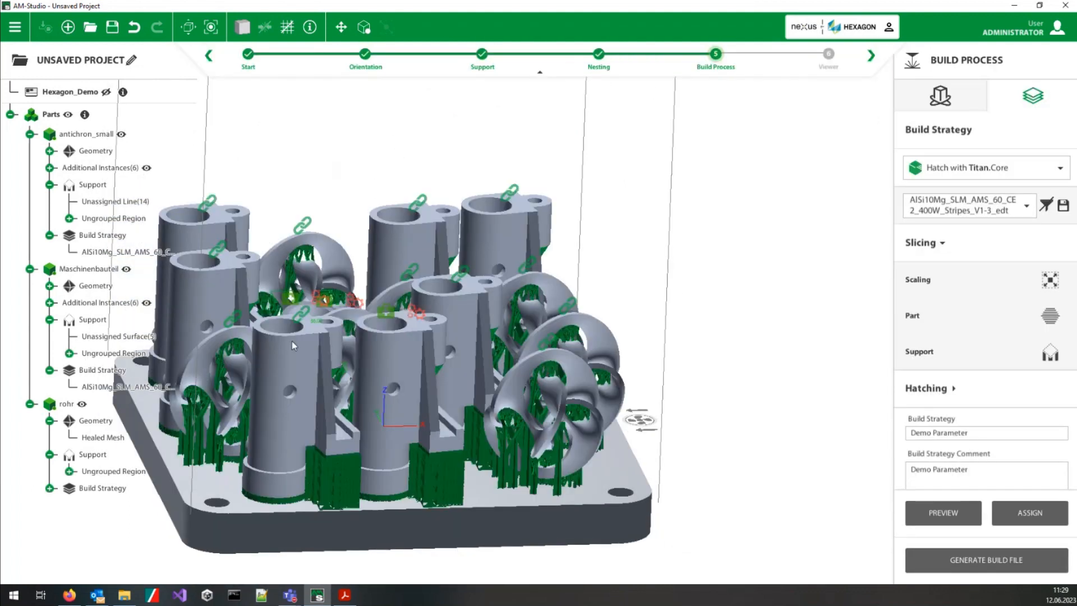
scroll(339, 300, "up", 2)
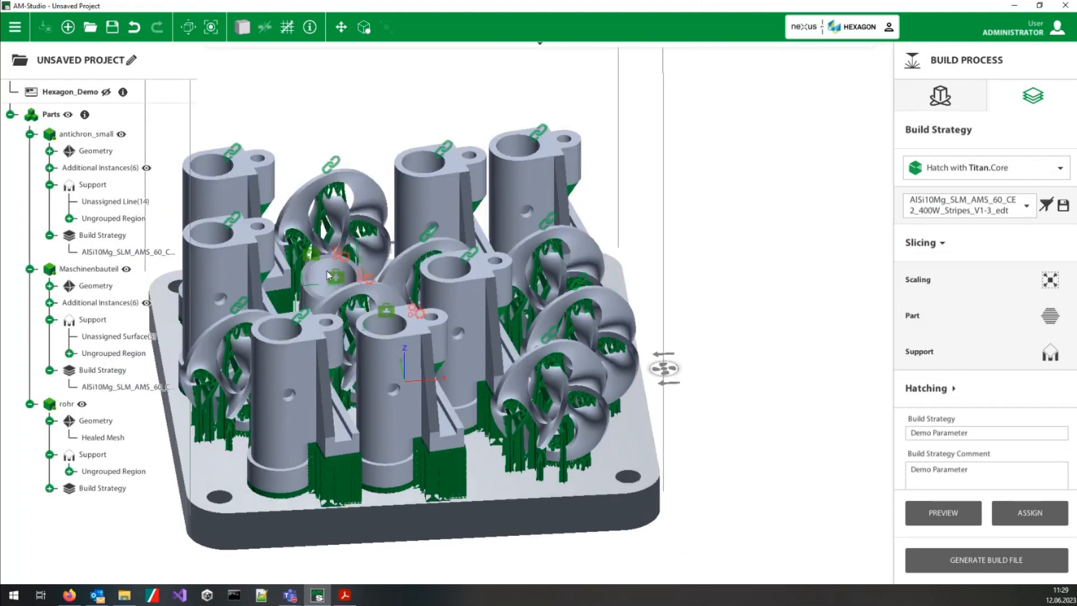
middle_click_drag(333, 293, 331, 347)
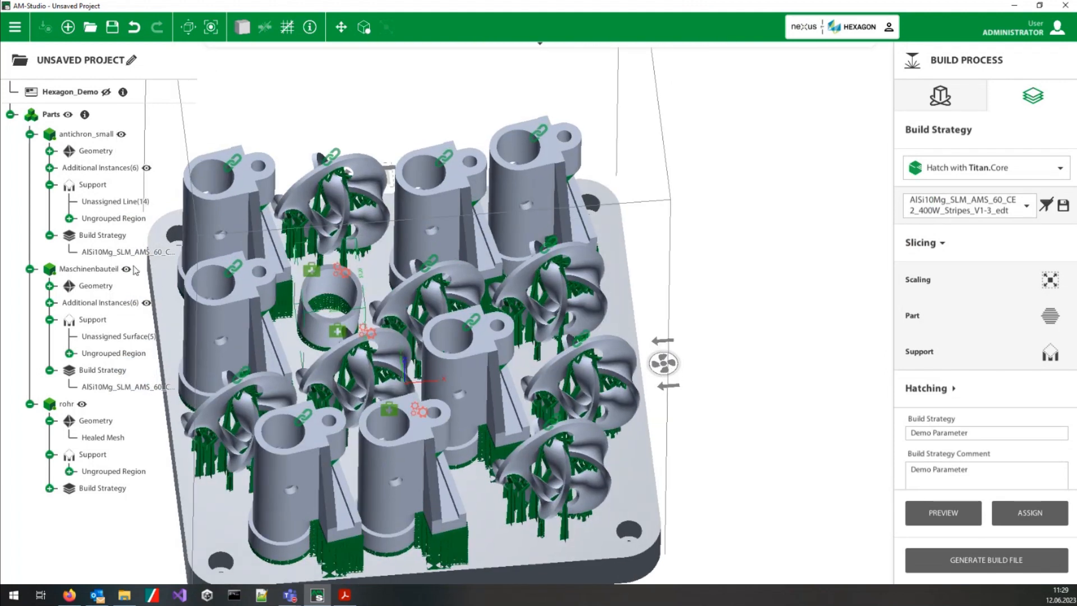
Step: Hide the Maschinenbauteil and antichron_small parts, including their instances, to isolate the rohr part on the build plate
left_click(127, 269)
left_click(121, 135)
middle_click_drag(342, 349, 471, 257)
scroll(321, 355, "up", 3)
middle_click_drag(321, 355, 416, 312)
Step: Define sections on the rohr part, splitting it into two height ranges at 33.6449 mm
right_click(416, 312)
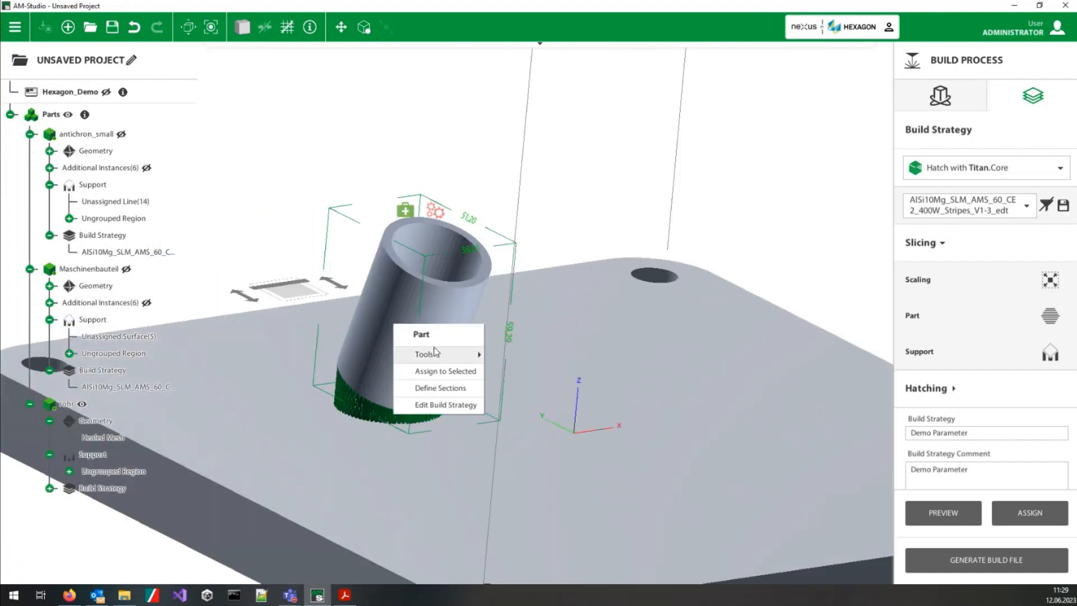
left_click(441, 387)
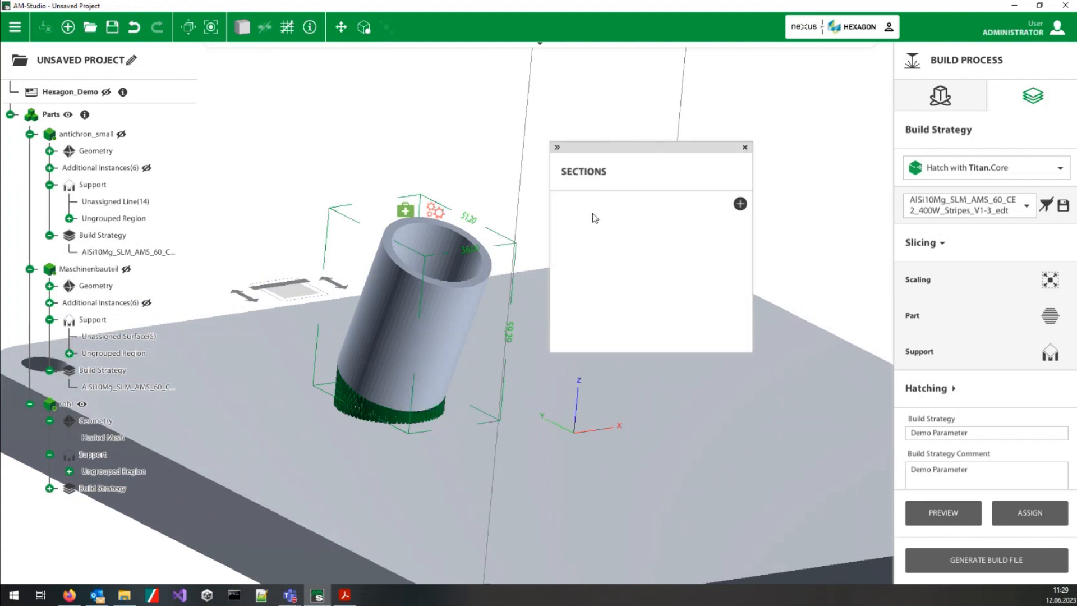
left_click(740, 204)
middle_click_drag(410, 338, 506, 327)
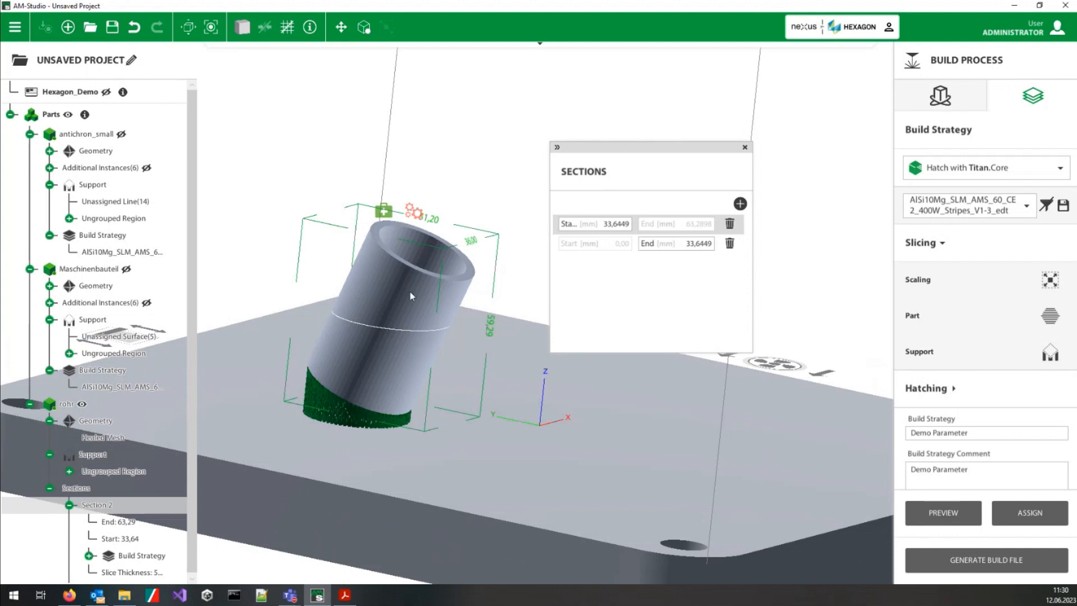
middle_click_drag(432, 344, 391, 361)
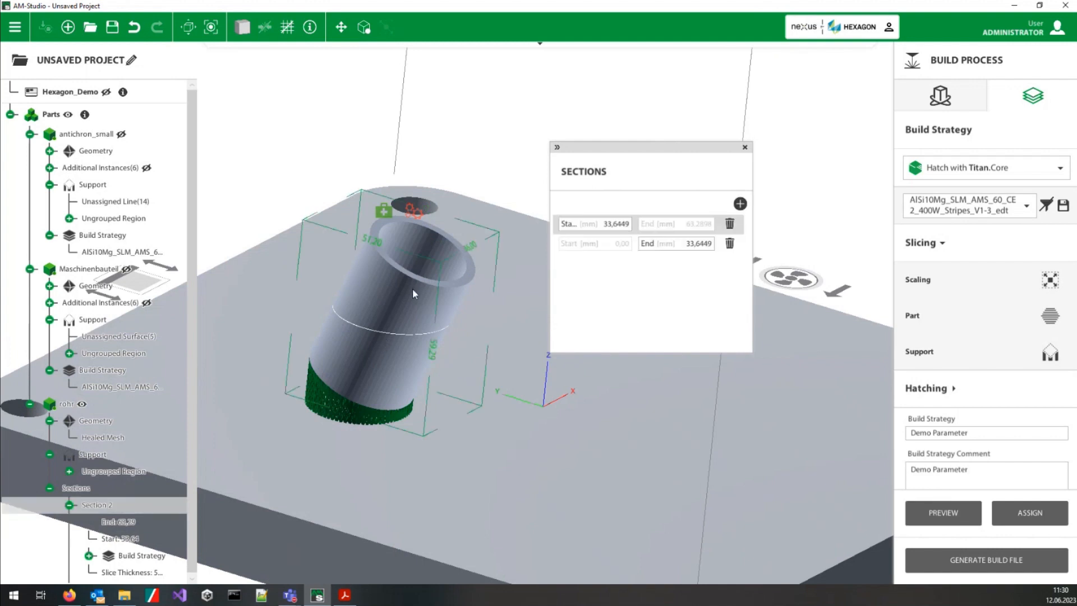
right_click(107, 509)
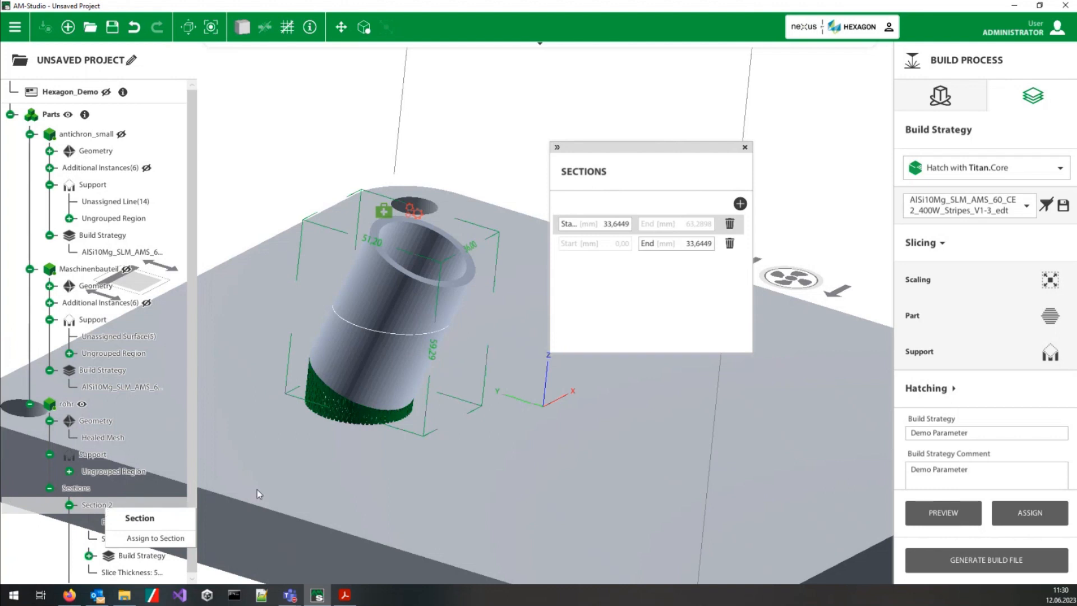
left_click(267, 461)
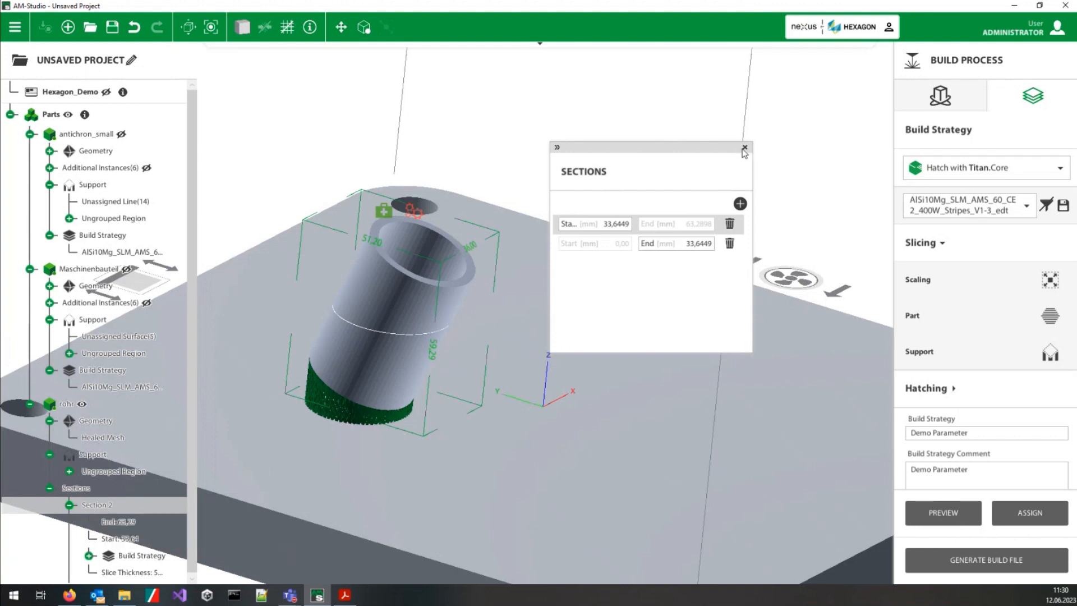
left_click(745, 148)
middle_click_drag(337, 477, 292, 314)
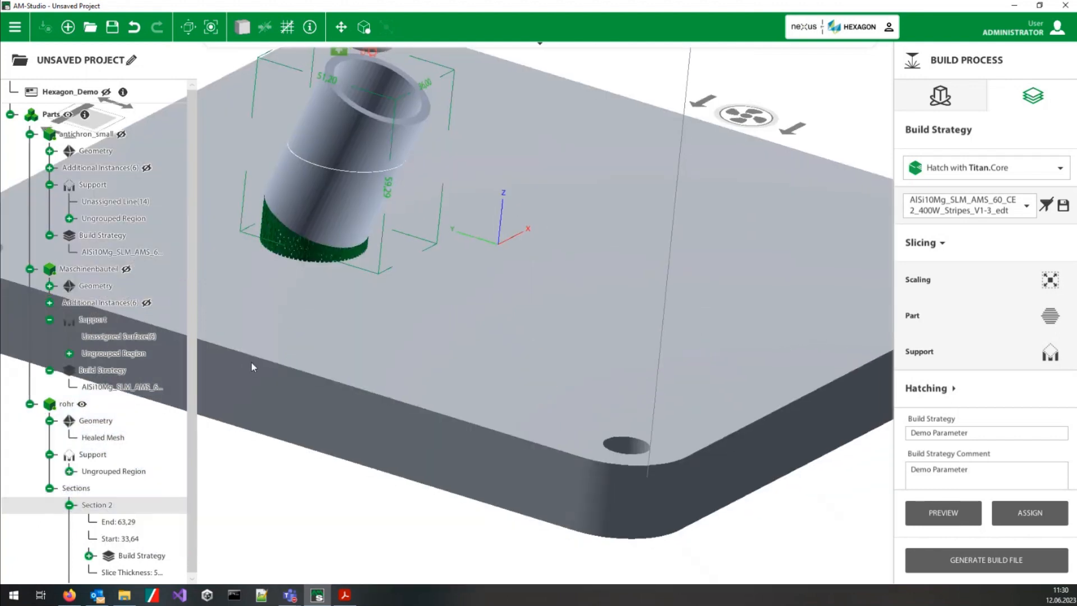
Step: Load the demoParameter build strategy, set its part slice thickness to 30 µm, and assign it to Section 2 of rohr
scroll(149, 493, "down", 2)
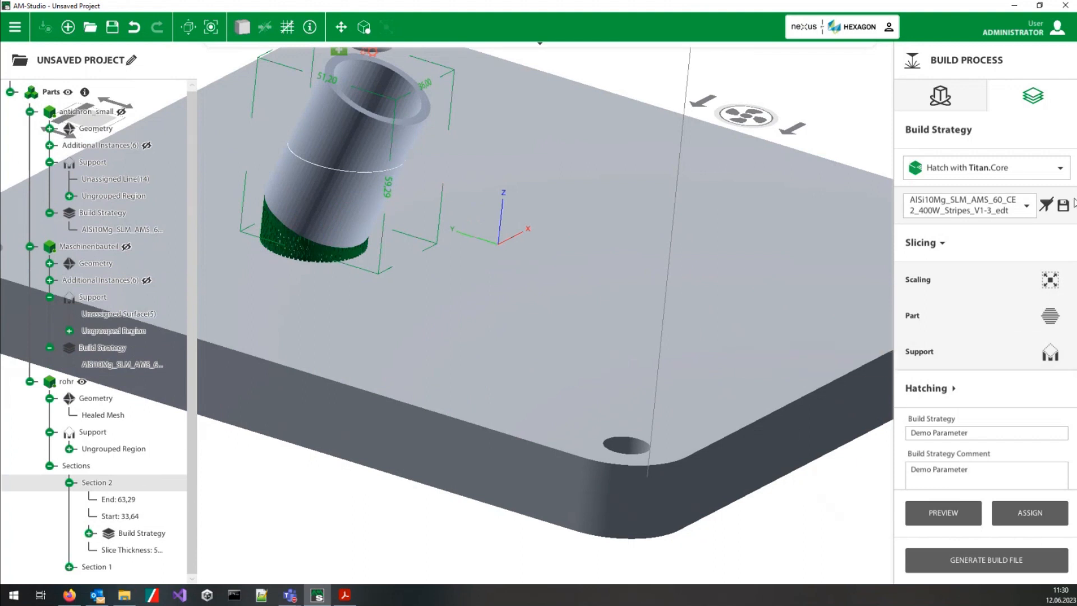
left_click(1026, 207)
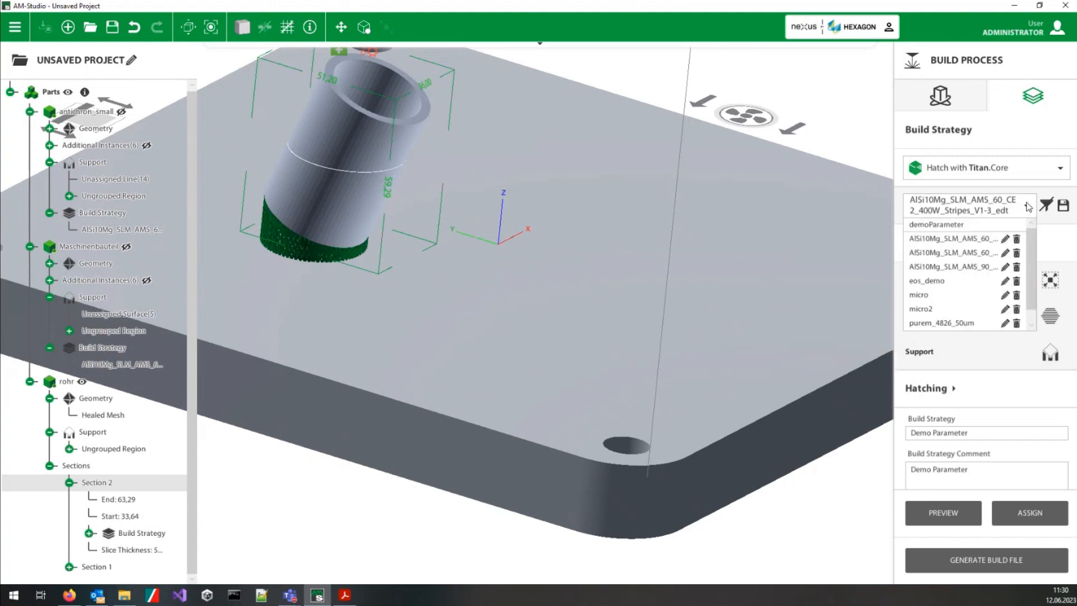
scroll(1032, 294, "down", 1)
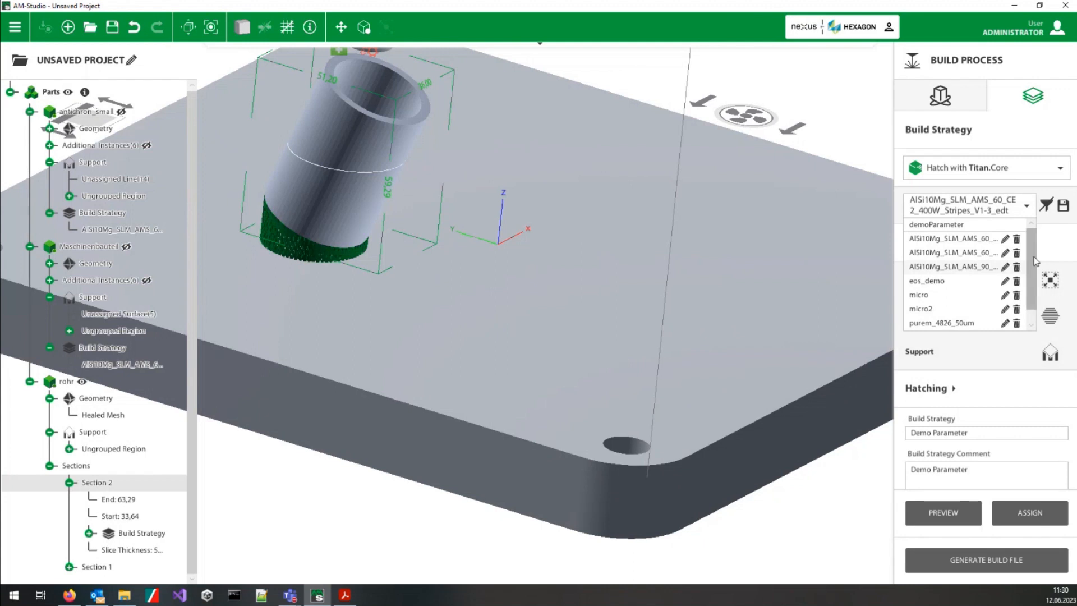
scroll(1035, 289, "up", 1)
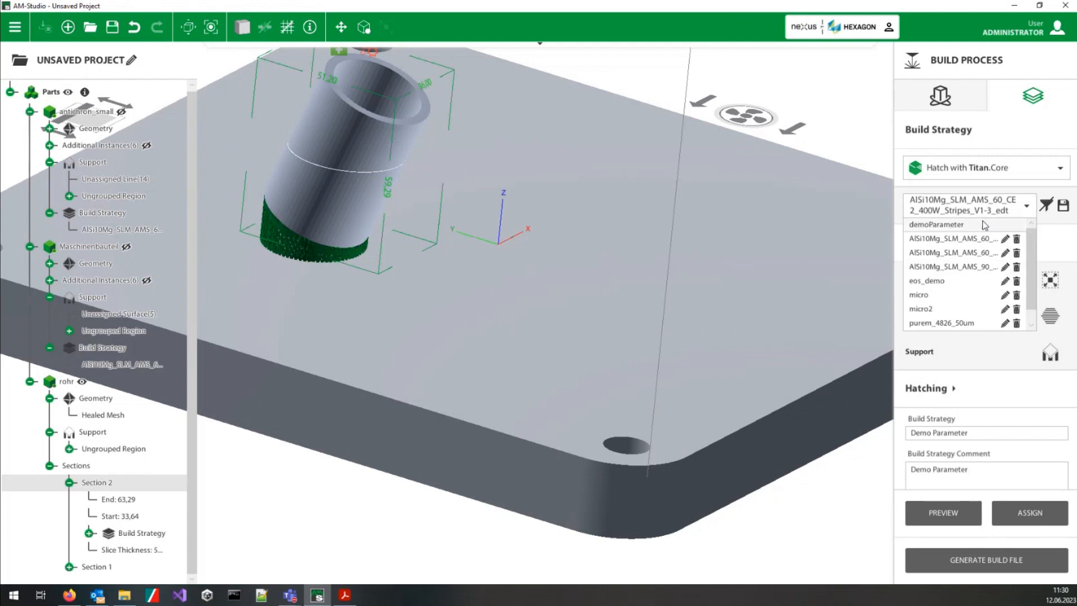
left_click(959, 225)
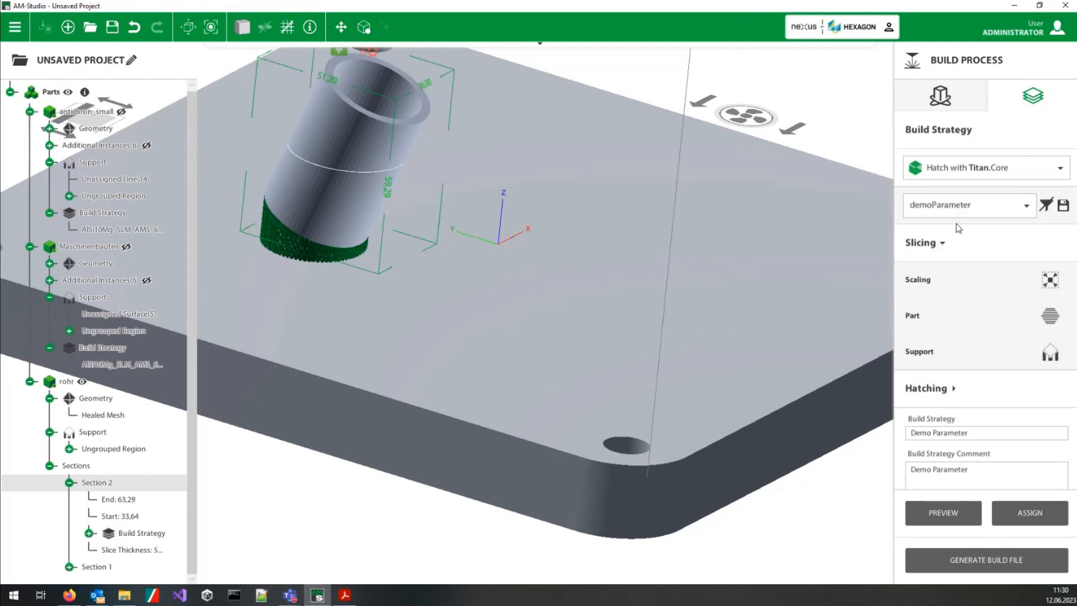
left_click(920, 315)
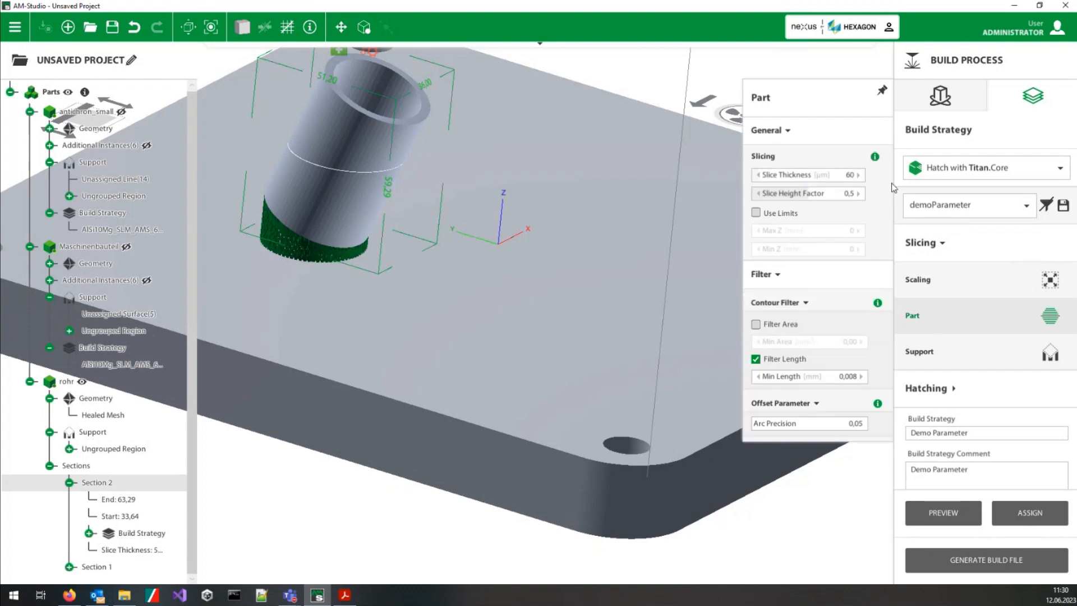
double_click(853, 178)
type("30")
key("Return")
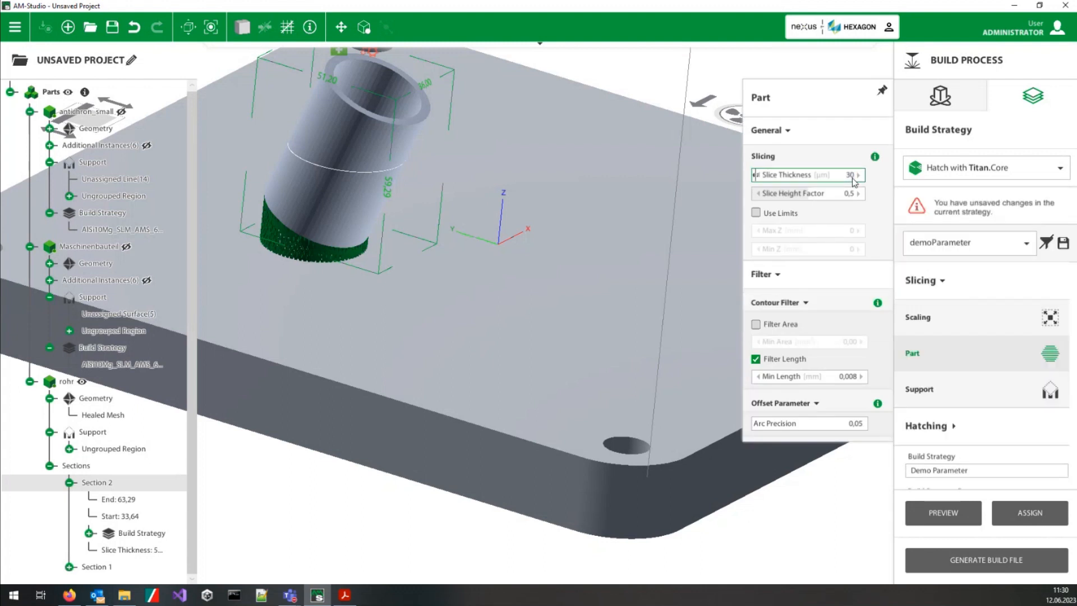
left_click(1030, 512)
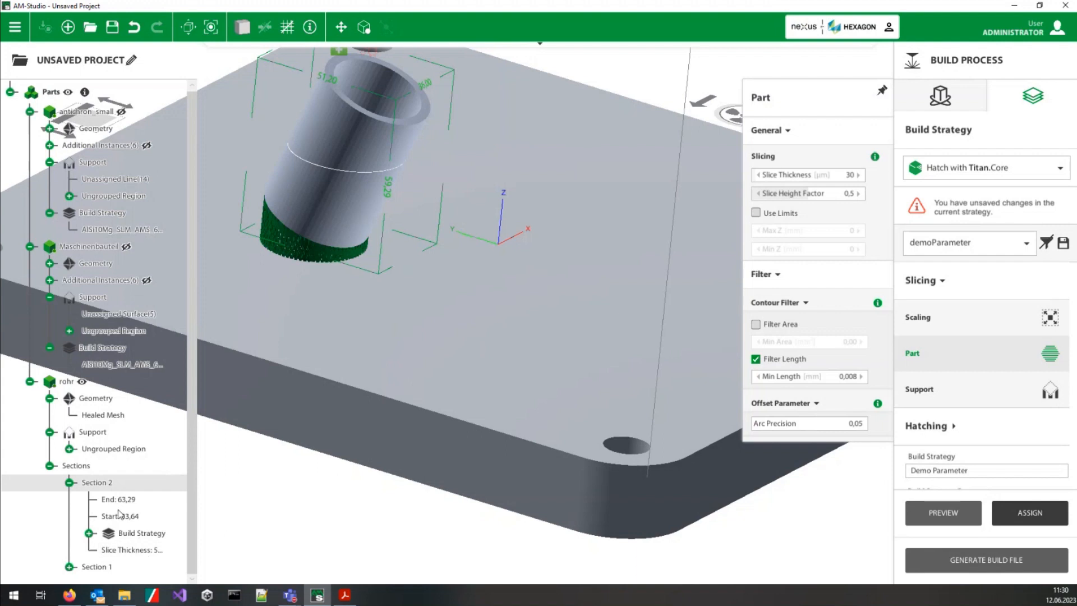
Step: Assign the demoParameter strategy with 30 µm slice thickness to Section 1 of rohr and close the part slicing settings
left_click(98, 568)
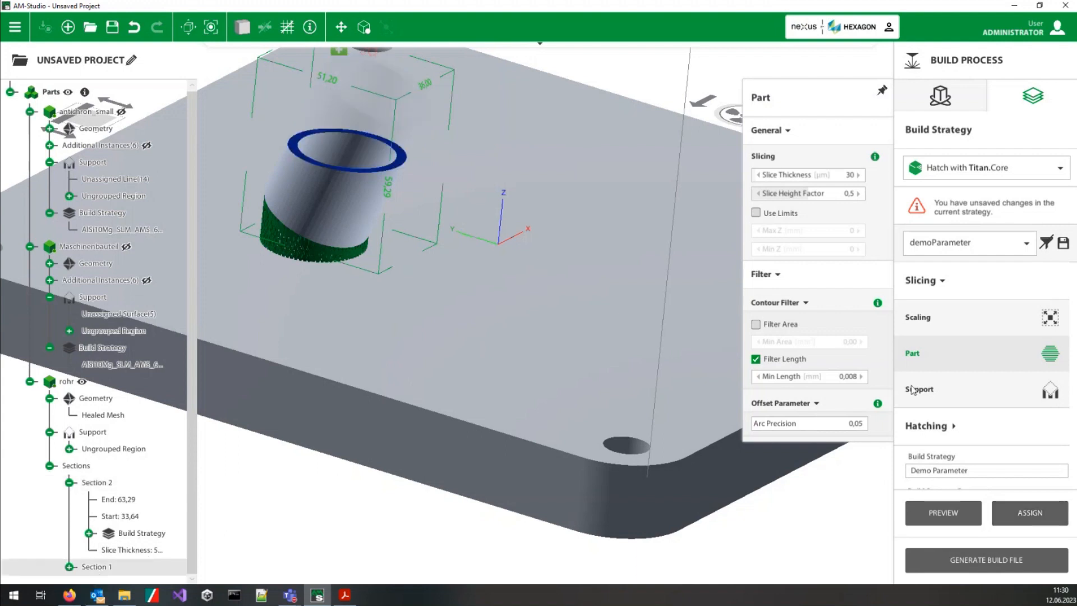
left_click(1030, 510)
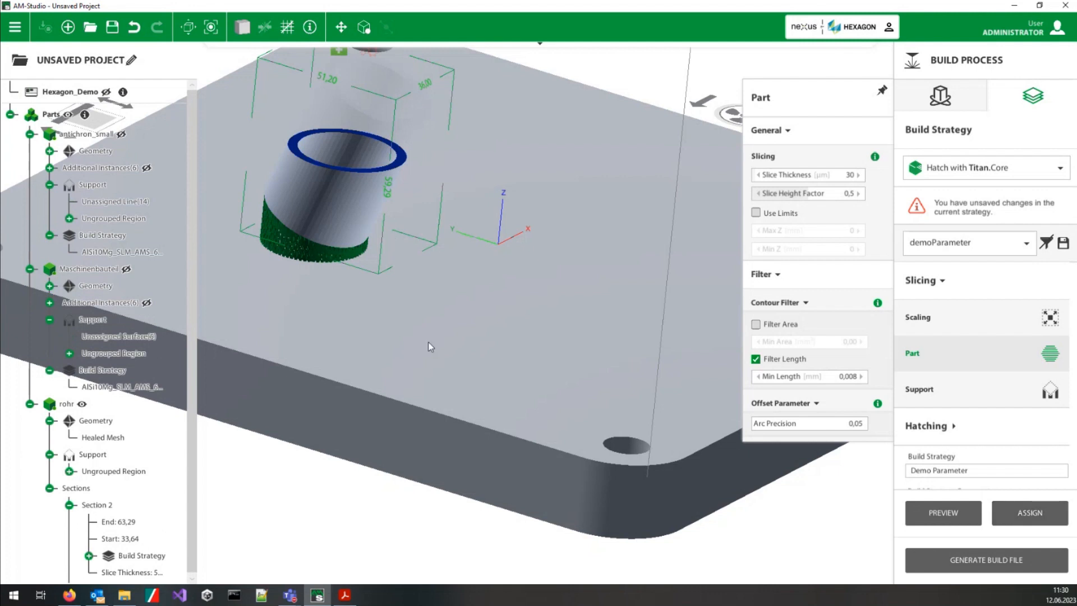
scroll(497, 162, "up", 1)
scroll(498, 161, "down", 3)
middle_click_drag(496, 169, 519, 344)
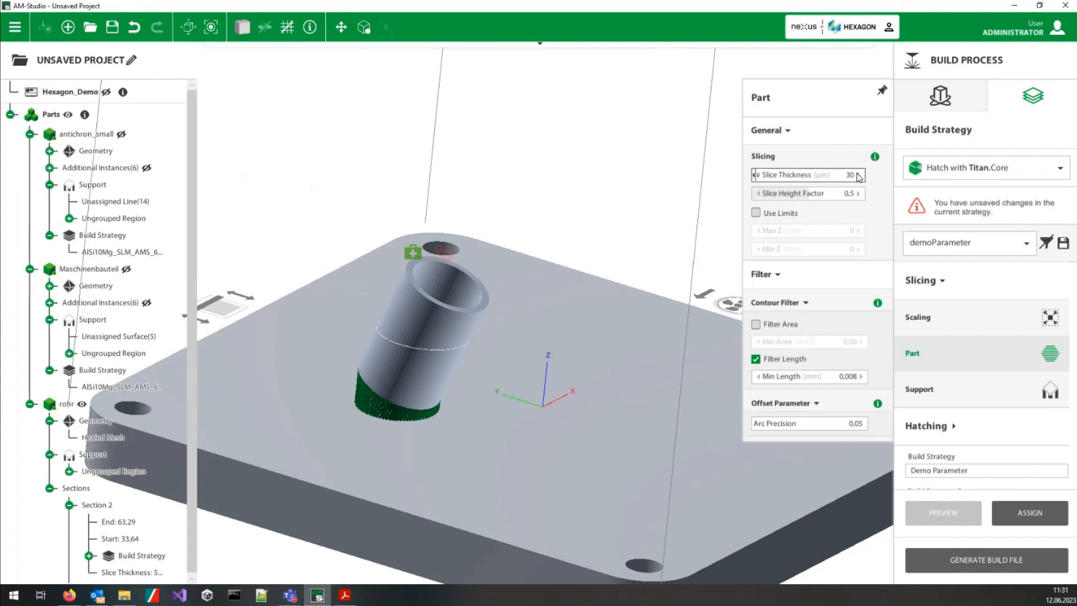
scroll(474, 446, "down", 5)
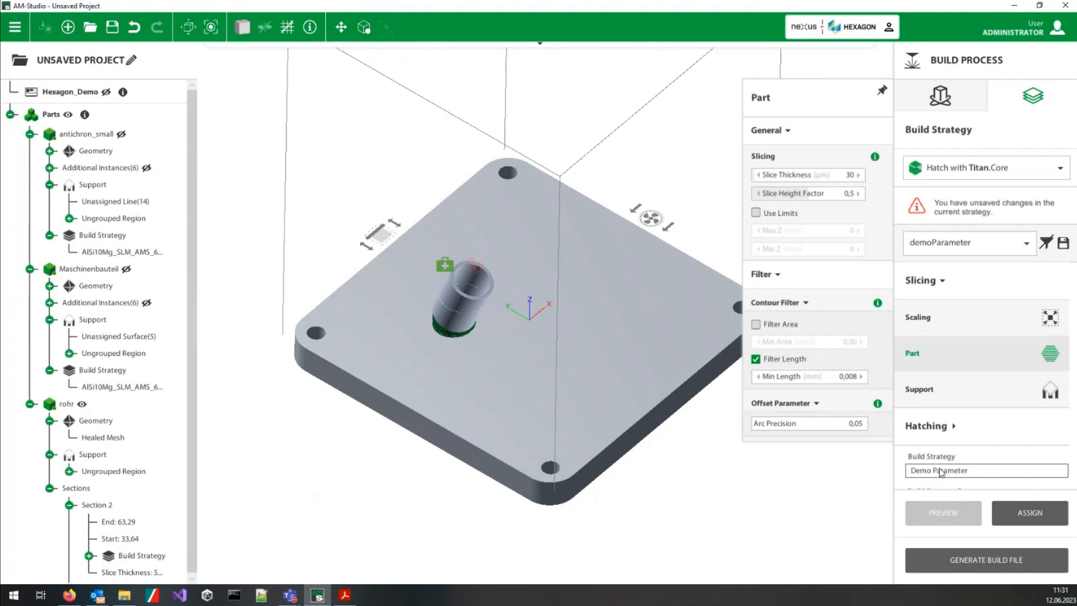
left_click(945, 354)
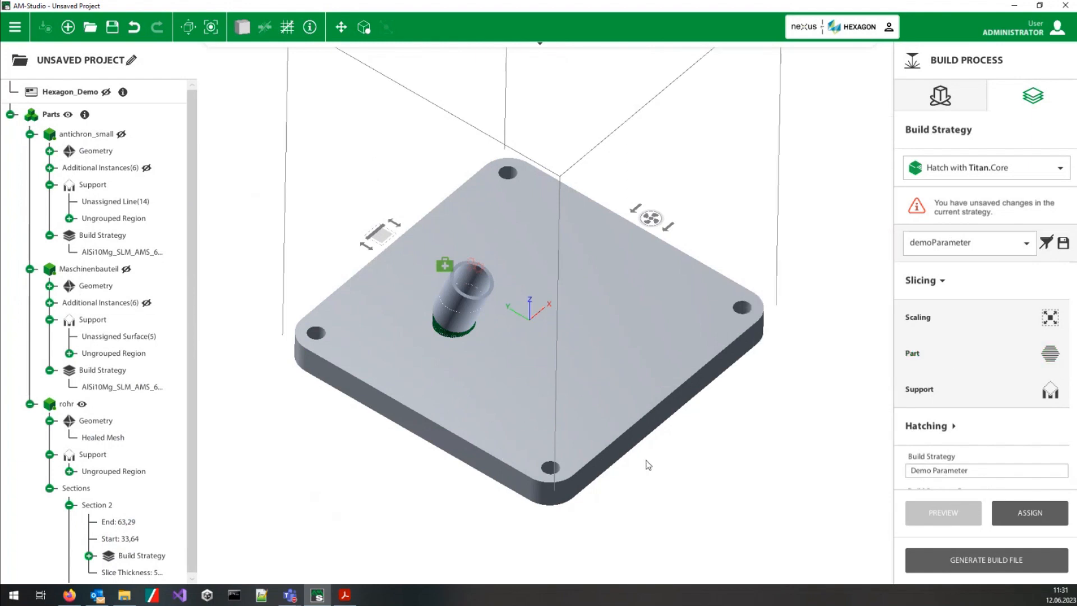
Step: Show the antichron_small and Maschinenbauteil parts again on the build plate
middle_click_drag(645, 461, 611, 370)
left_click(125, 135)
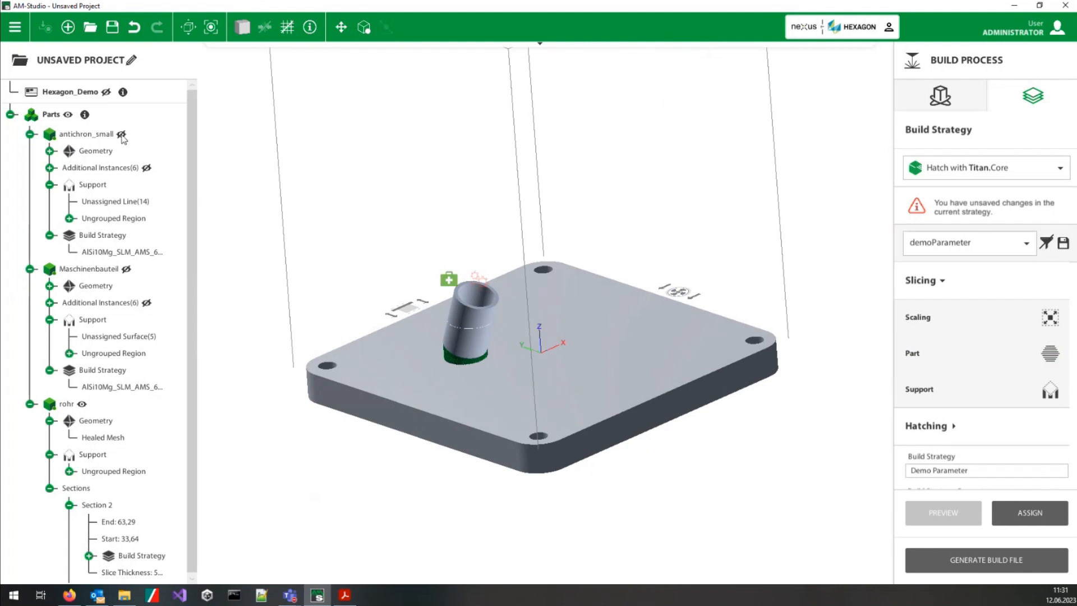
left_click(127, 270)
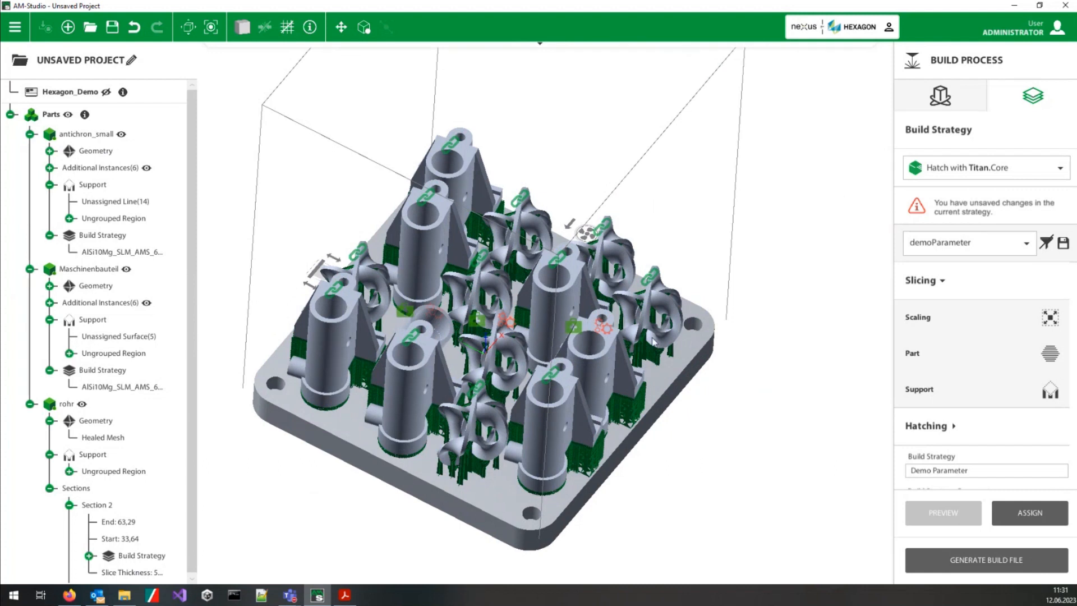
middle_click_drag(498, 440, 541, 452)
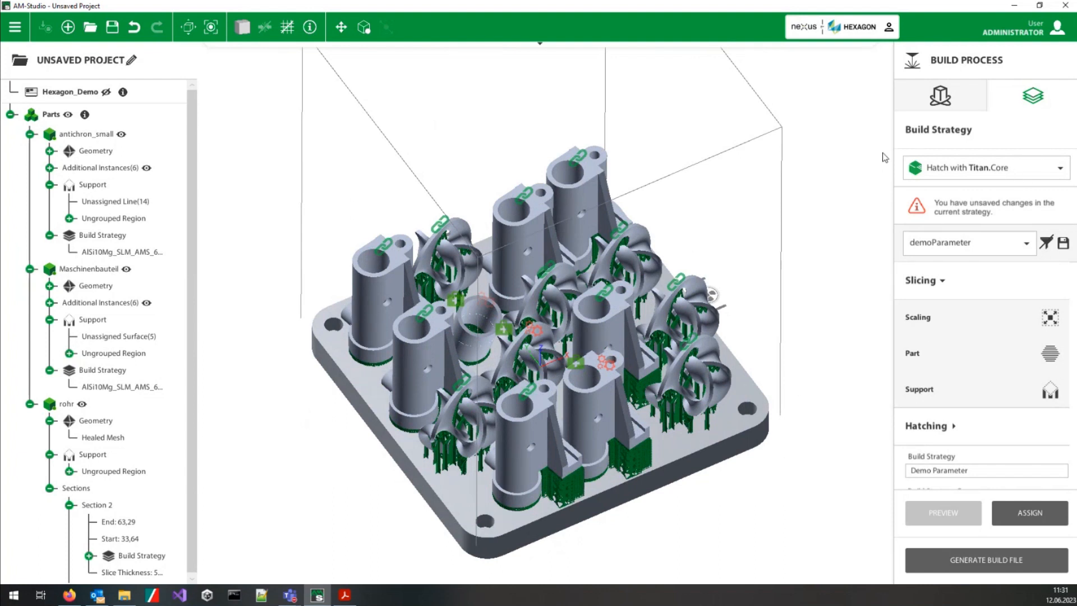
Step: Save the project as Hexagon_demo in the Demoparts folder and generate the build file in the AMStudioProjects output folder
left_click(989, 577)
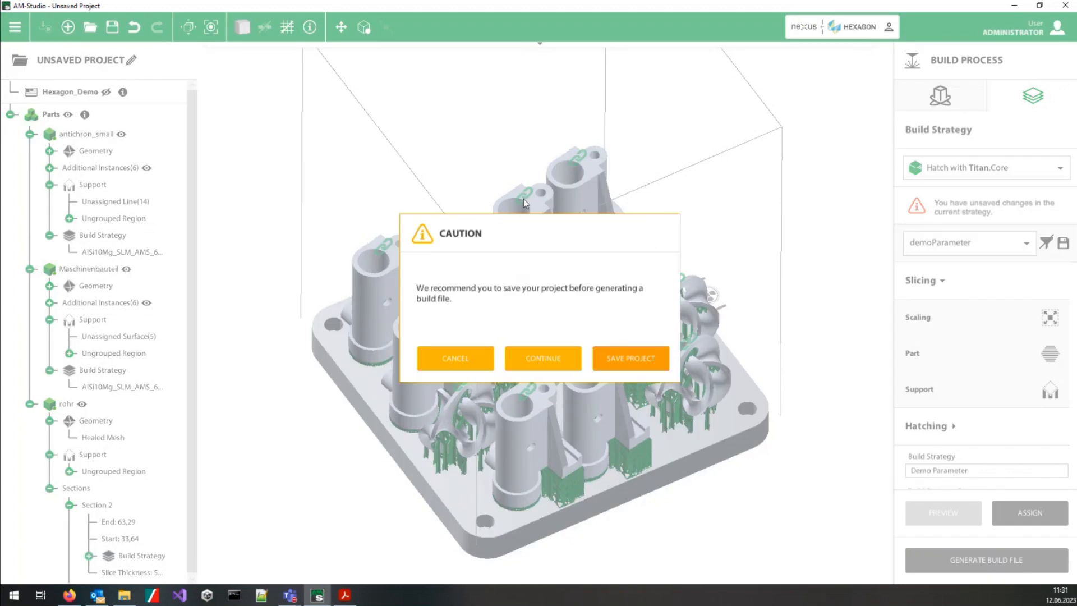
left_click(628, 368)
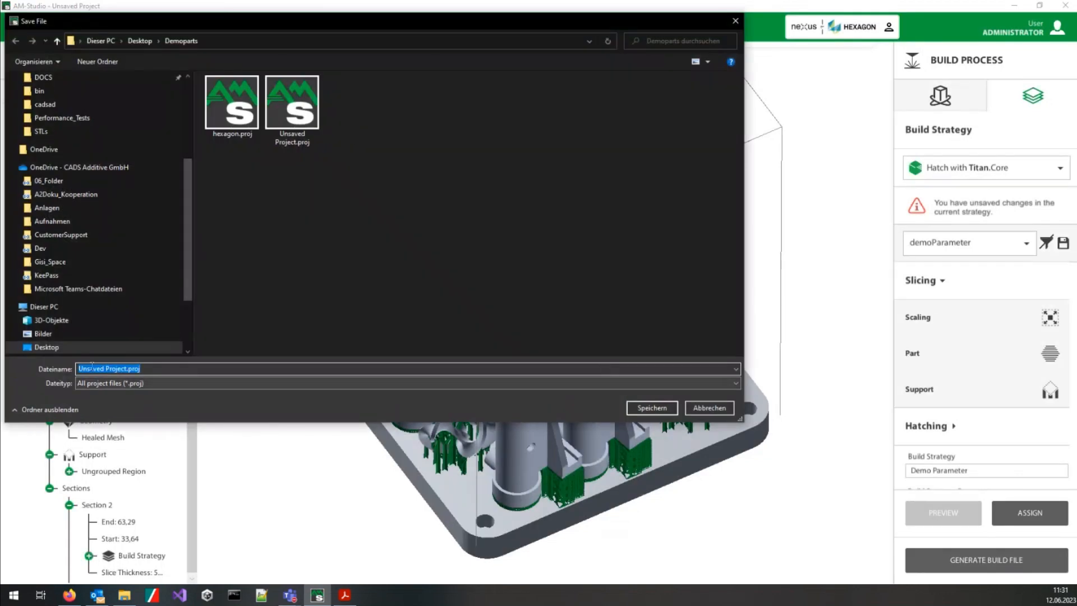
type("Hexa")
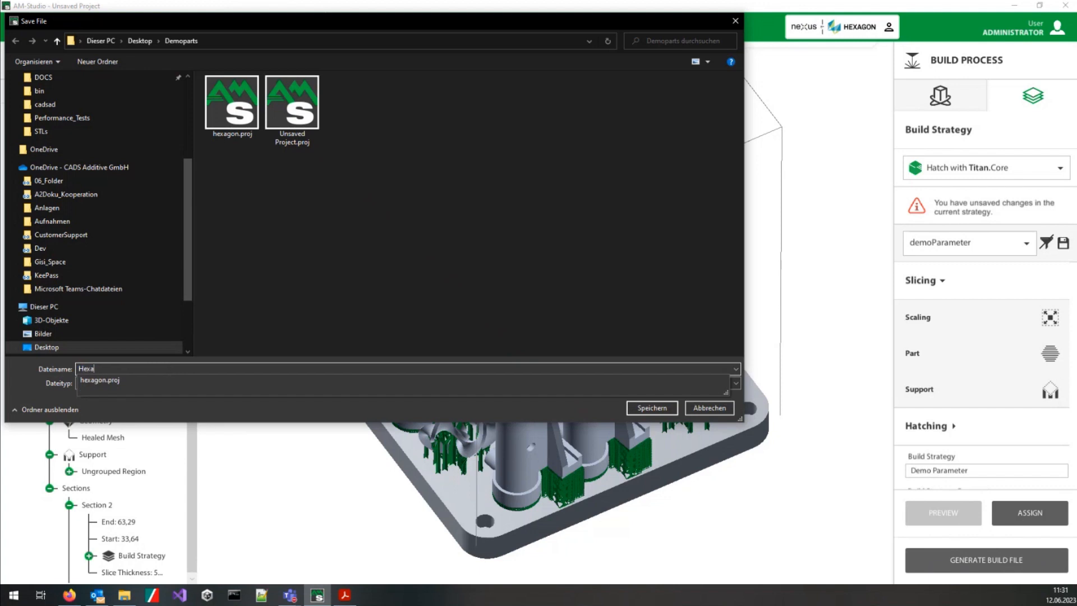
type("gon_demo")
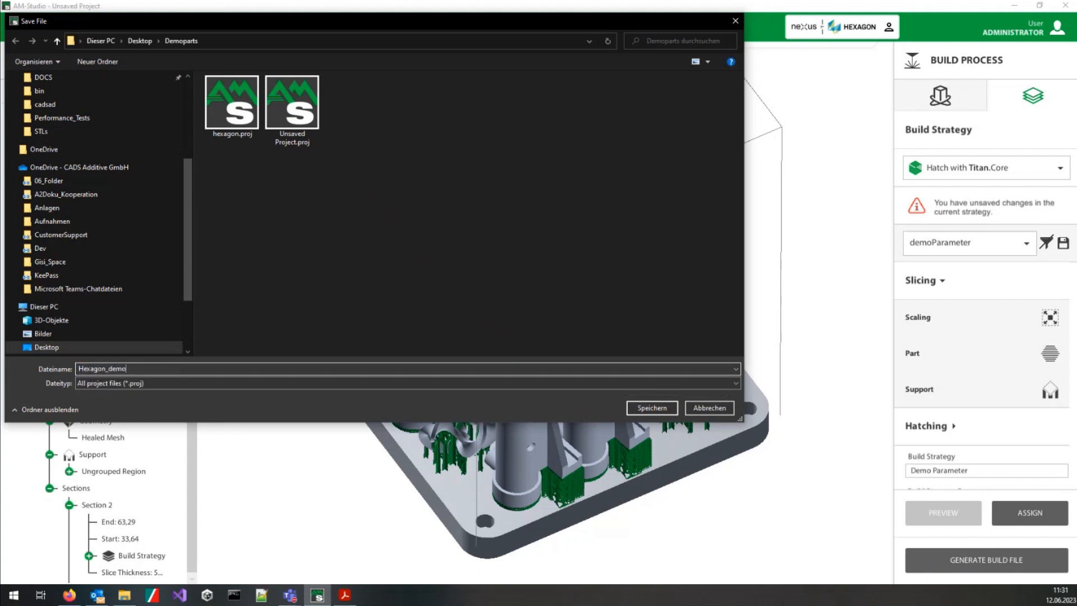
left_click(652, 408)
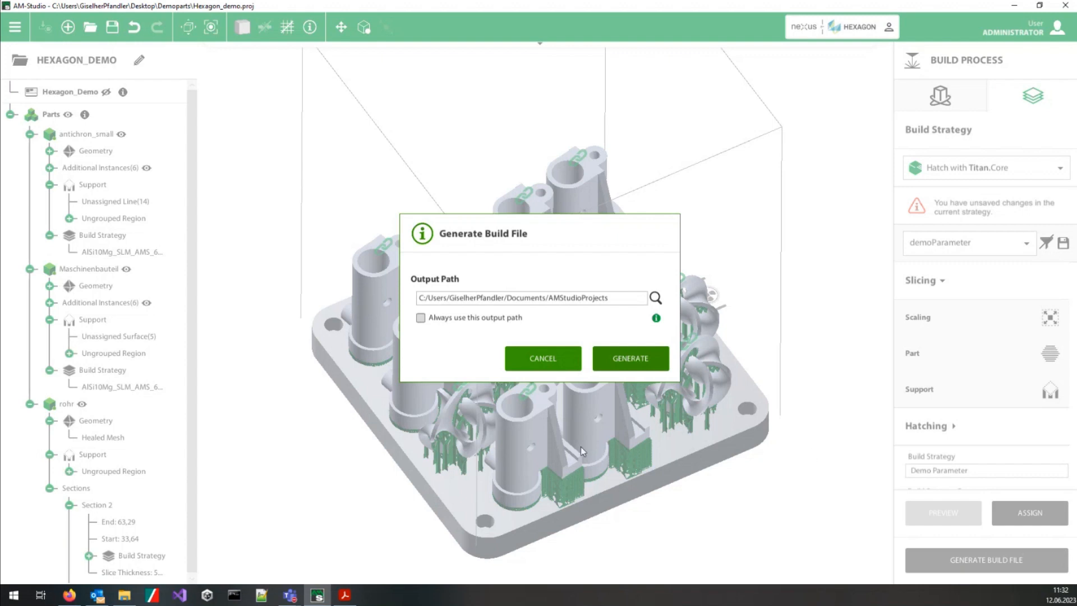
left_click(635, 359)
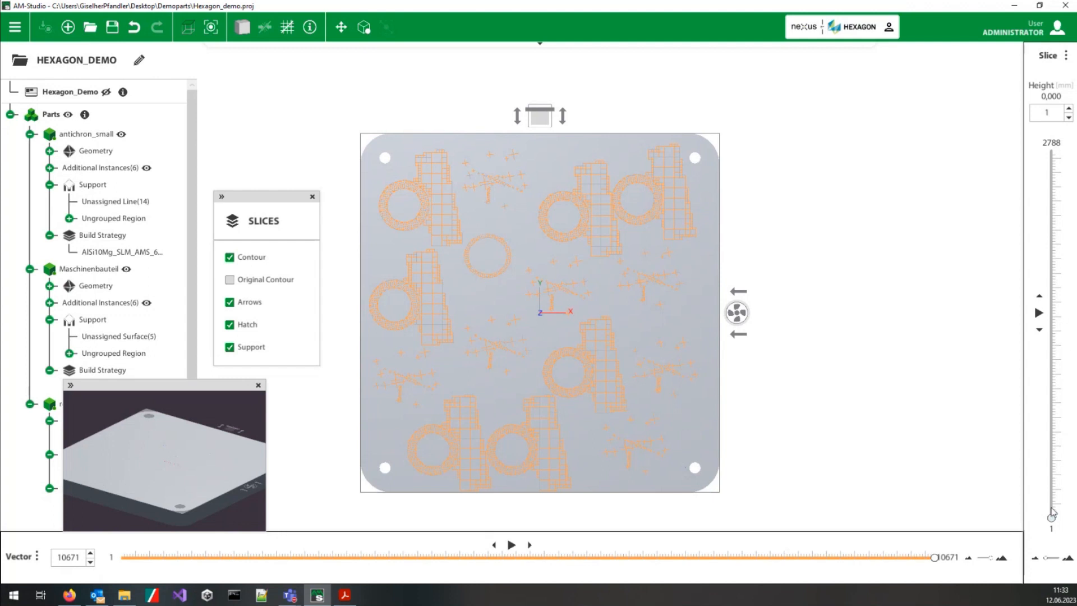
Step: Examine which parts are exposed on successive layers, stepping through layers 636 to 647 and moving up to layer 1386
left_click_drag(1053, 521, 1065, 438)
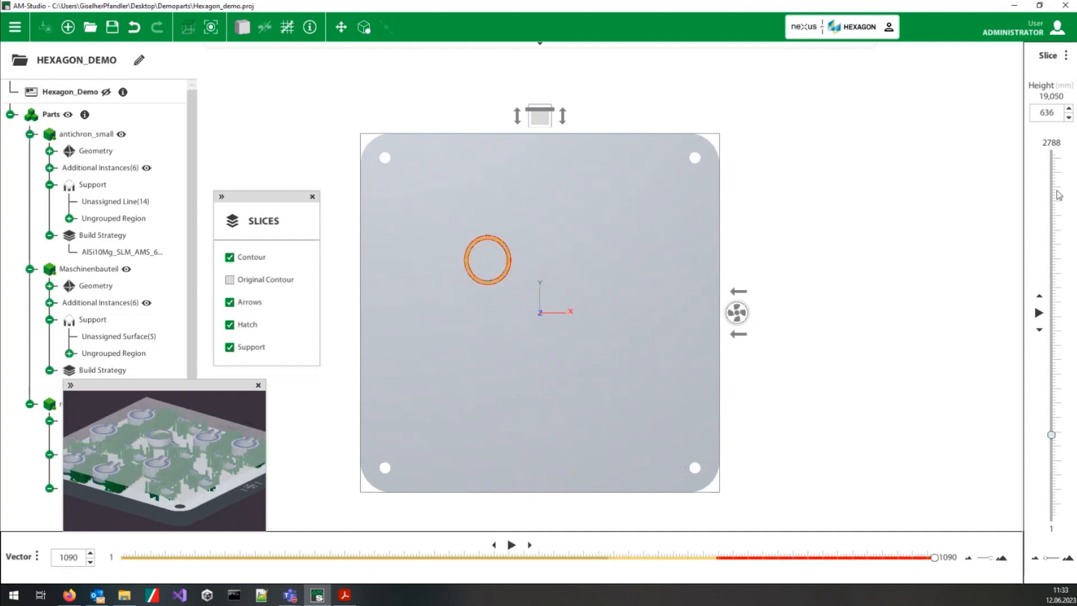
left_click(1040, 297)
left_click(1039, 297)
left_click(1040, 297)
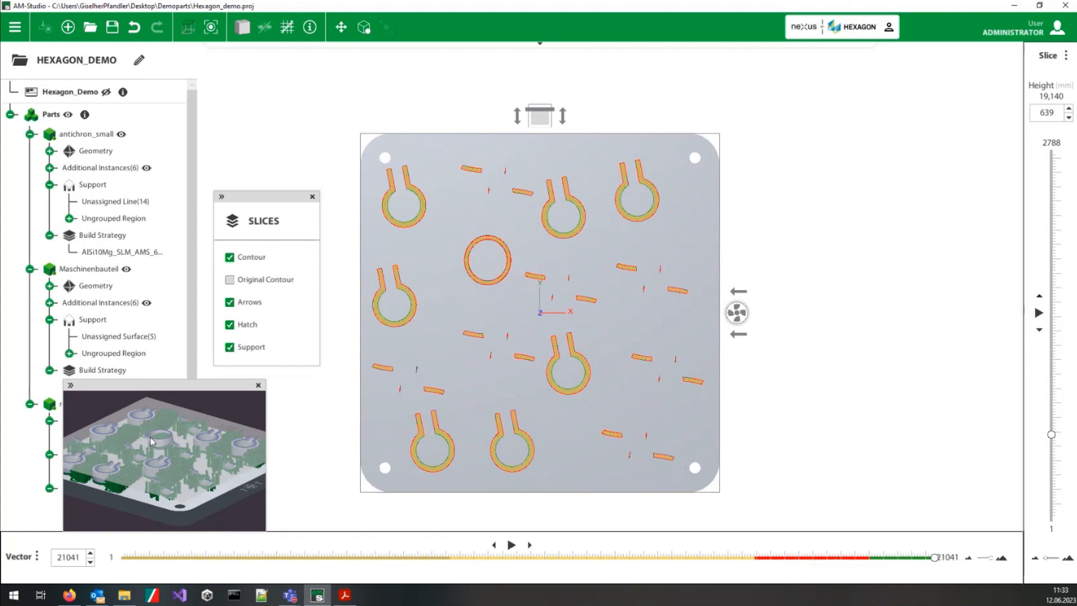
left_click(1039, 298)
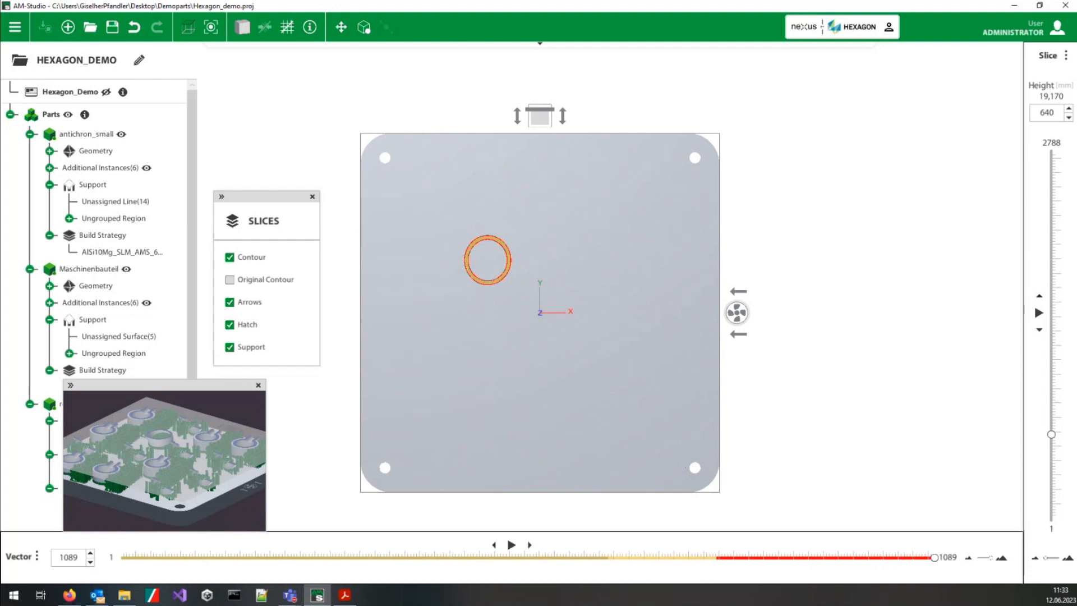
left_click(1039, 298)
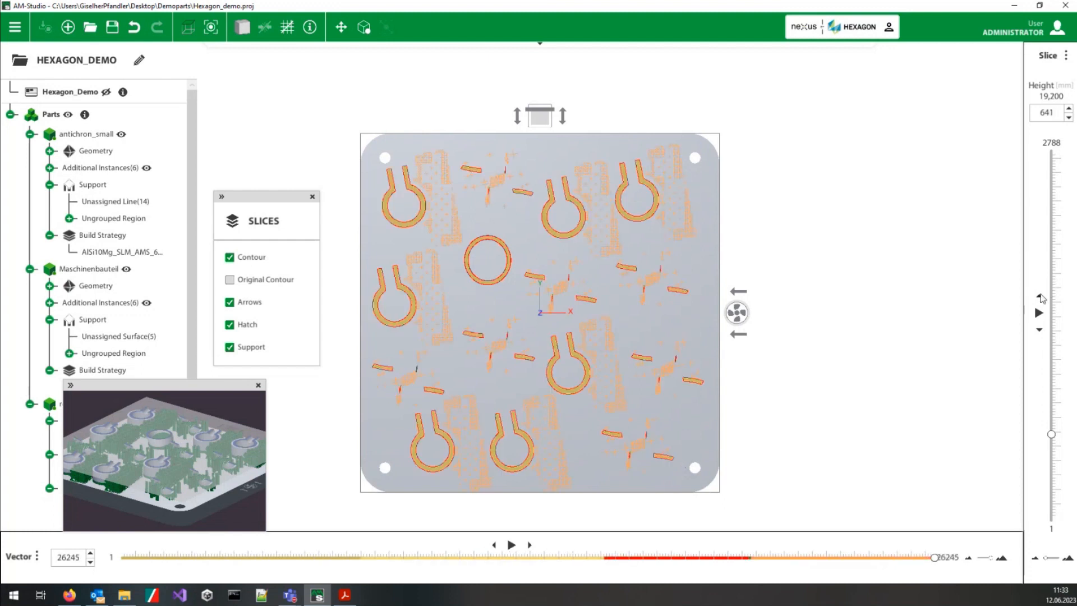
left_click(1040, 297)
left_click(1039, 297)
left_click(1040, 298)
left_click(1039, 298)
left_click(1039, 297)
left_click(1040, 298)
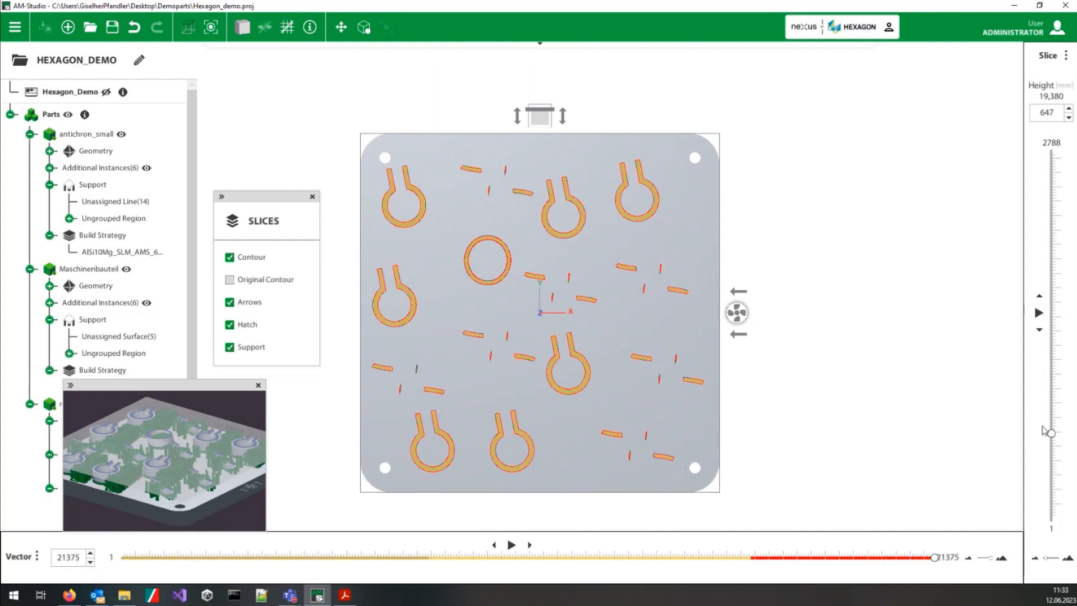
left_click_drag(1052, 434, 1059, 335)
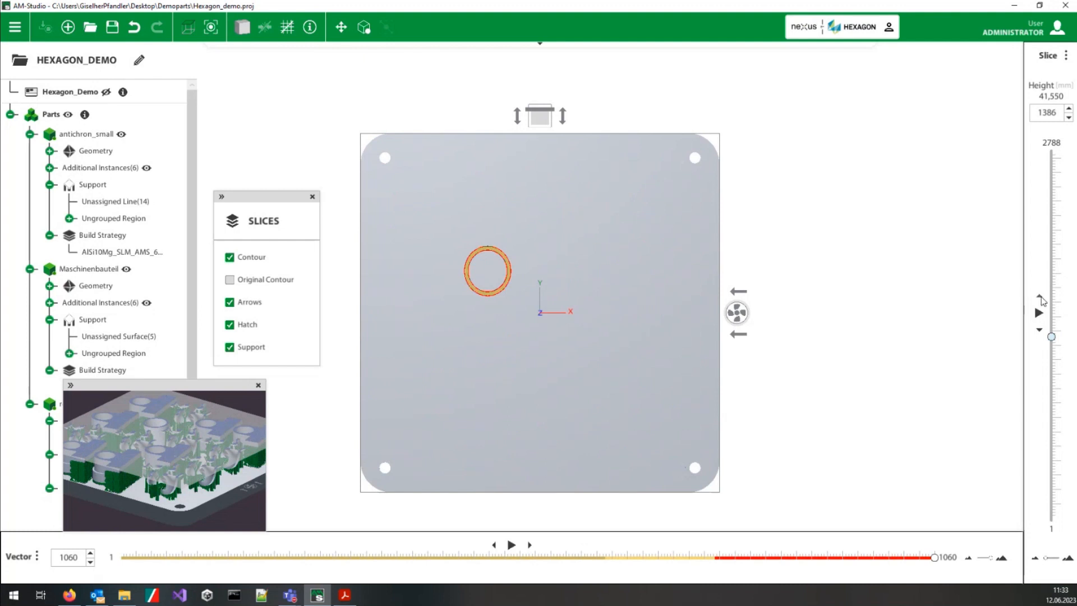
Step: Examine which parts are exposed on successive layers, stepping up from layer 1386 to layer 1410
left_click(1041, 298)
left_click(1042, 297)
left_click(1041, 298)
left_click(1042, 297)
left_click(1041, 297)
left_click(1041, 297)
left_click(1041, 297)
left_click(1041, 297)
left_click(1042, 297)
left_click(1042, 298)
left_click(1042, 298)
left_click(1041, 298)
left_click(1041, 297)
left_click(1042, 298)
left_click(1042, 297)
left_click(1042, 297)
left_click(1041, 297)
left_click(1041, 298)
left_click(1042, 297)
left_click(1040, 299)
left_click(1041, 299)
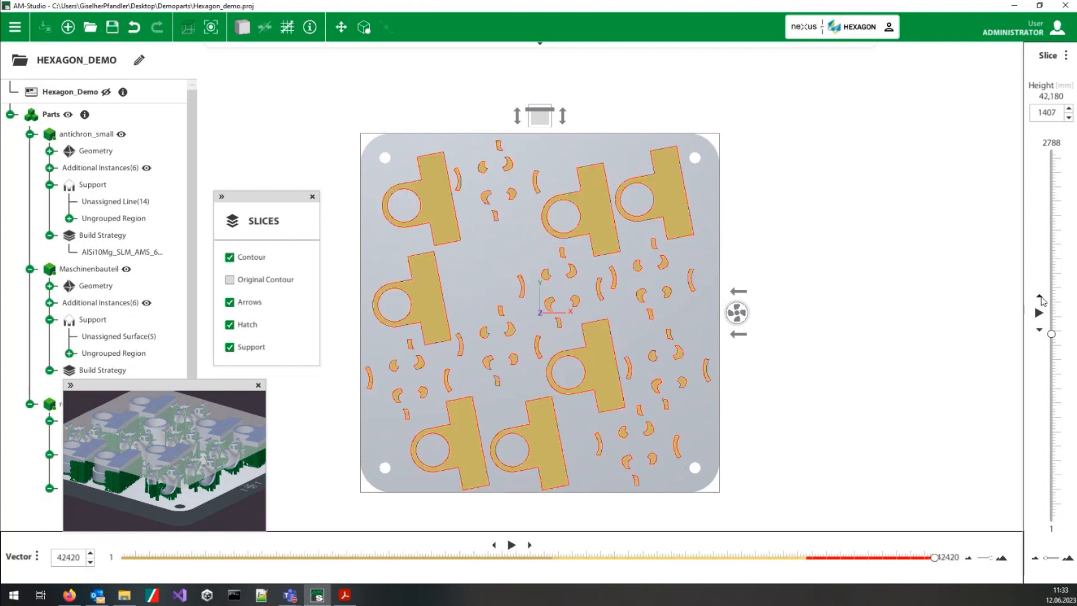
left_click(1041, 299)
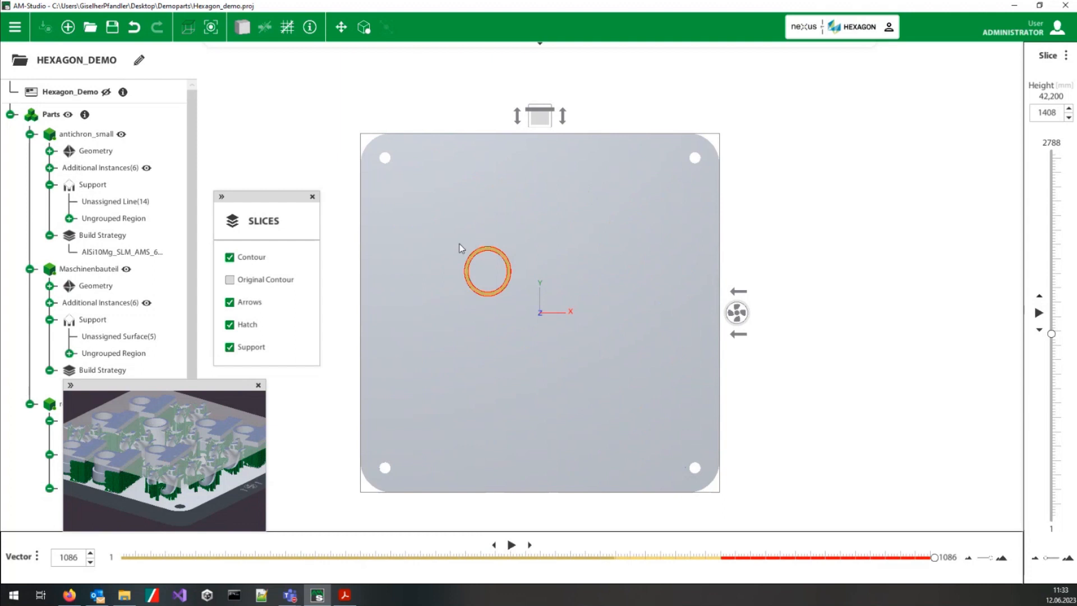
left_click(1040, 296)
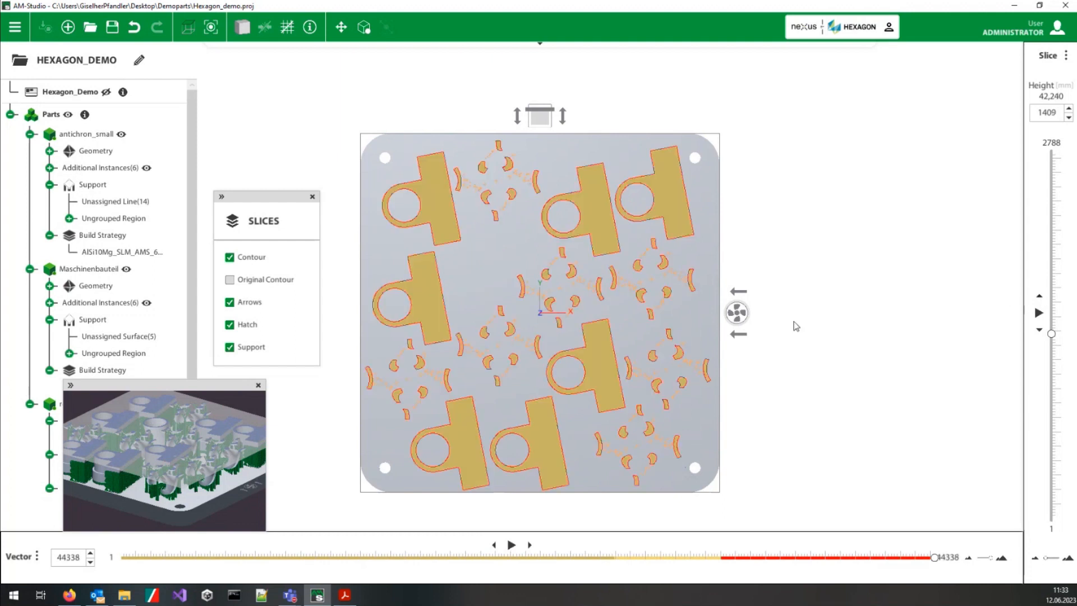
left_click(1042, 297)
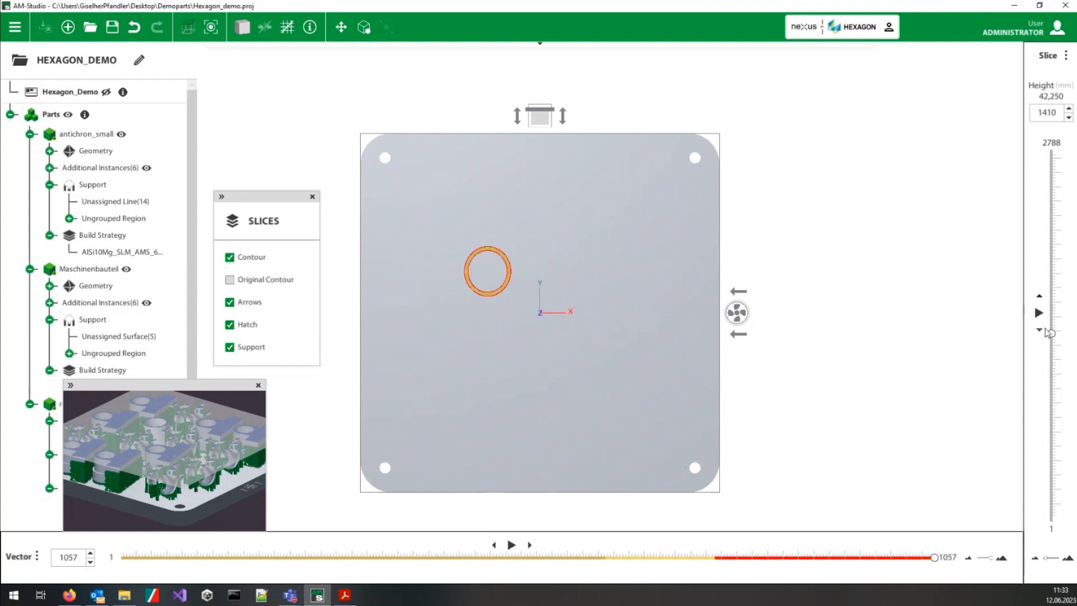
Step: Step back down from layer 1410 to layer 1392 to compare the parts exposed on each layer
left_click(1041, 328)
left_click(1040, 331)
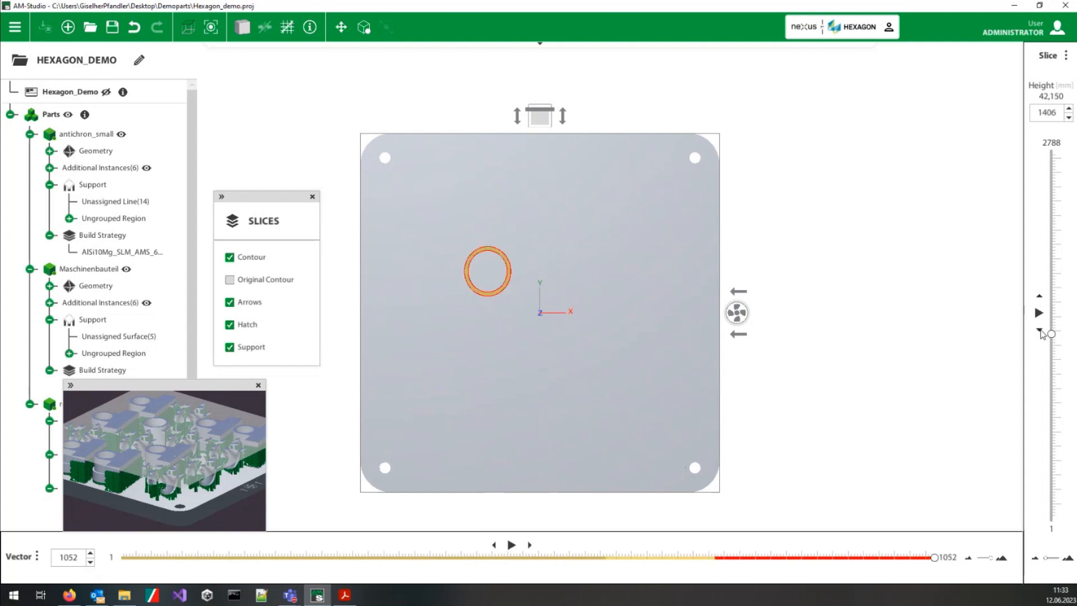
left_click(1040, 330)
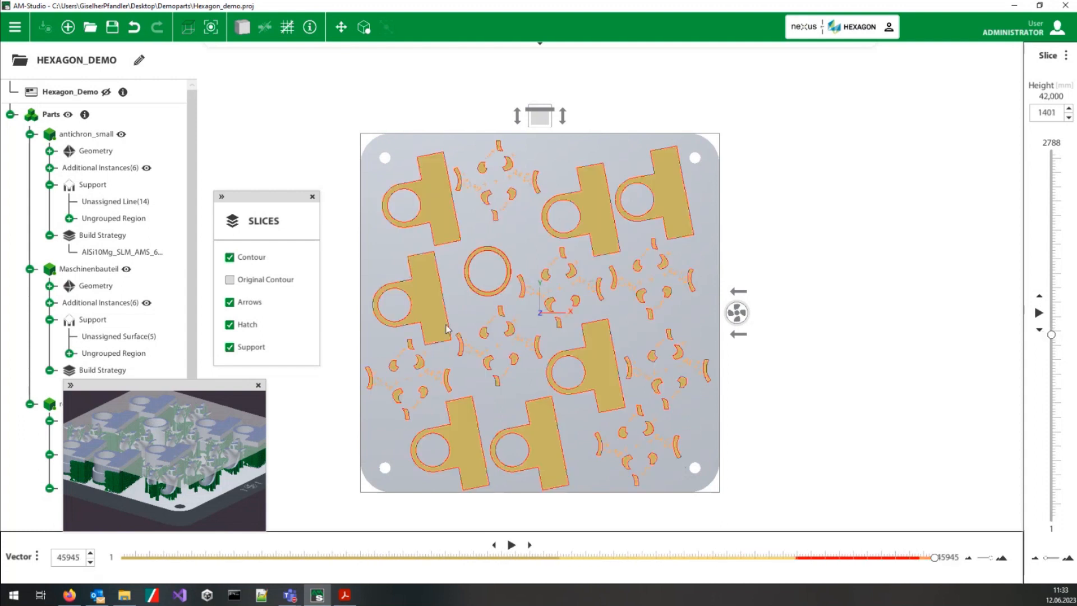
left_click(1040, 330)
left_click(1041, 330)
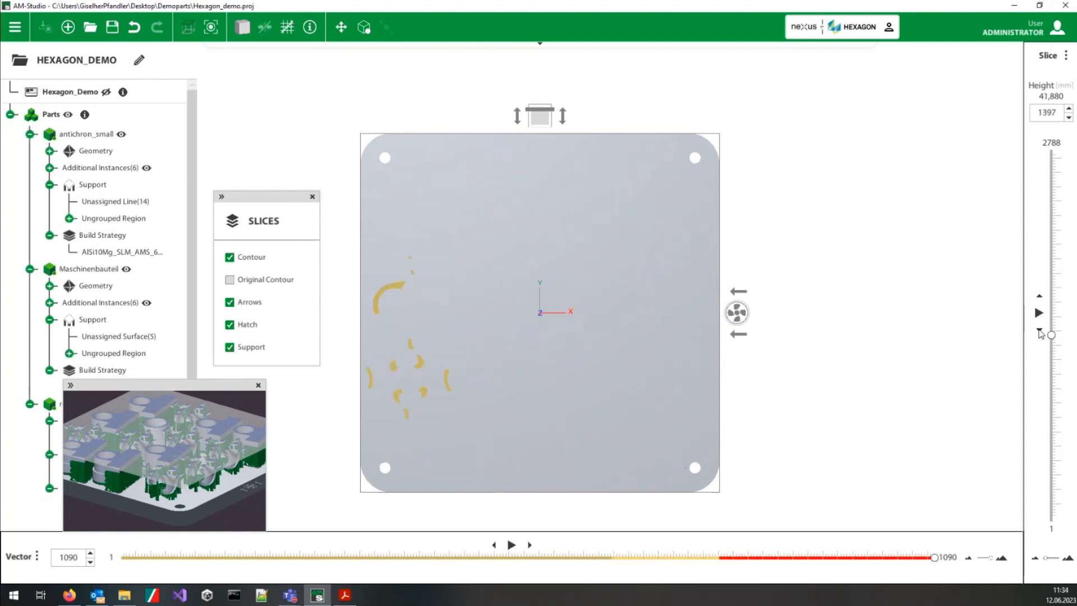
left_click(1041, 330)
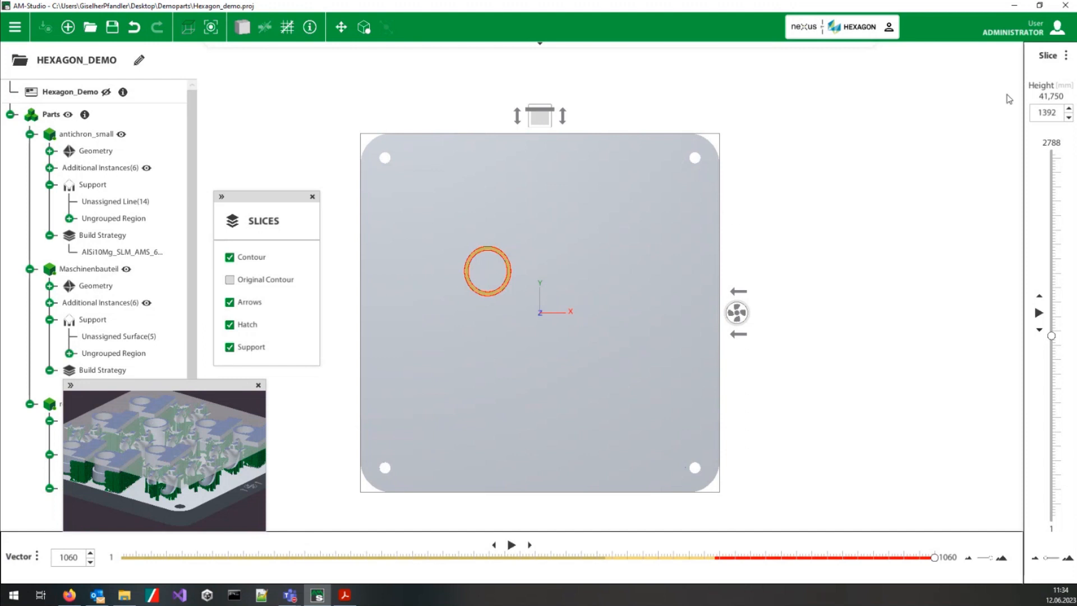
Step: Step up layer by layer from 1392 to layer 1401, checking where parts with different slice thicknesses are exposed together
left_click(1070, 109)
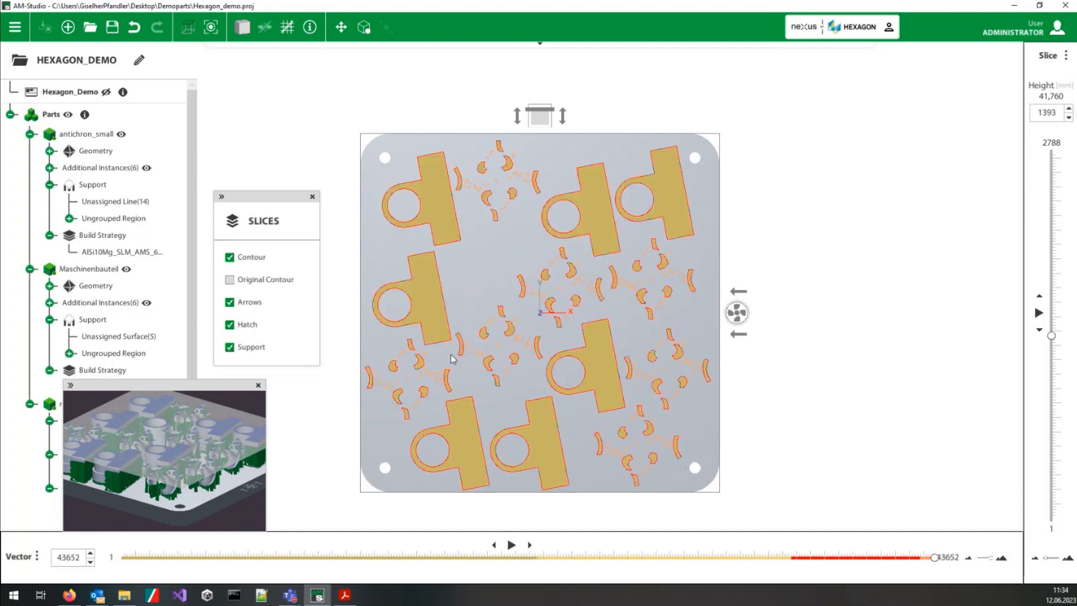
left_click(1069, 110)
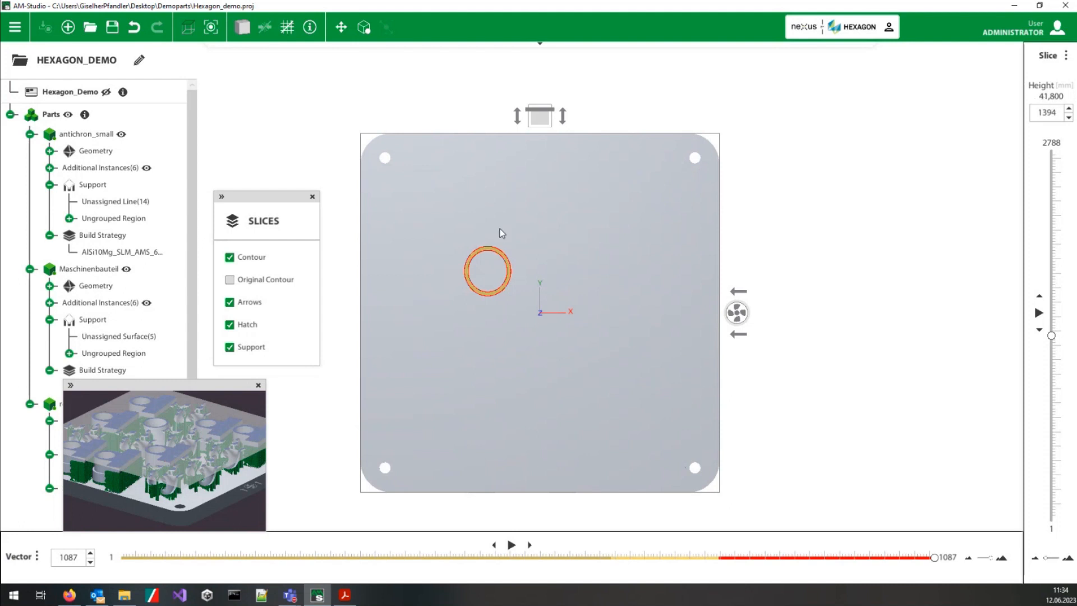
left_click(1069, 109)
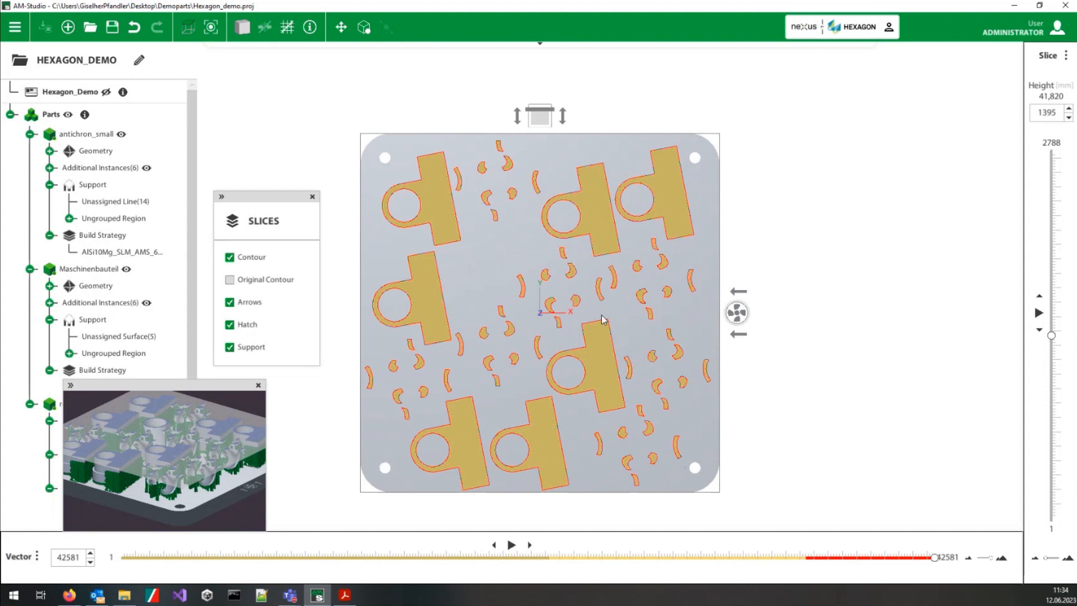
left_click(1069, 108)
left_click(1068, 109)
left_click(1069, 108)
left_click(1069, 109)
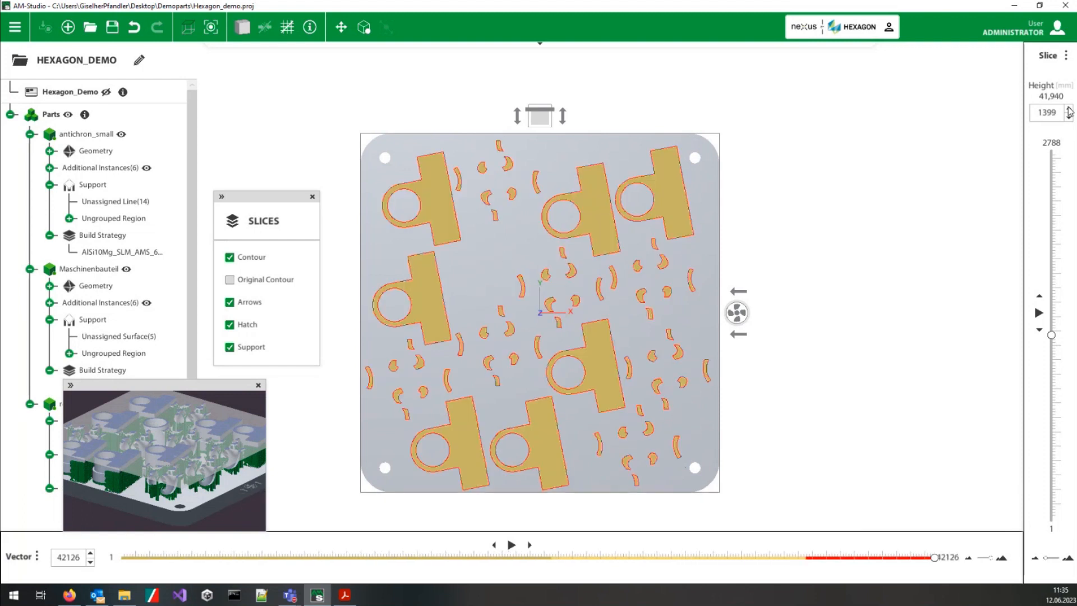
left_click(1069, 109)
left_click(1069, 110)
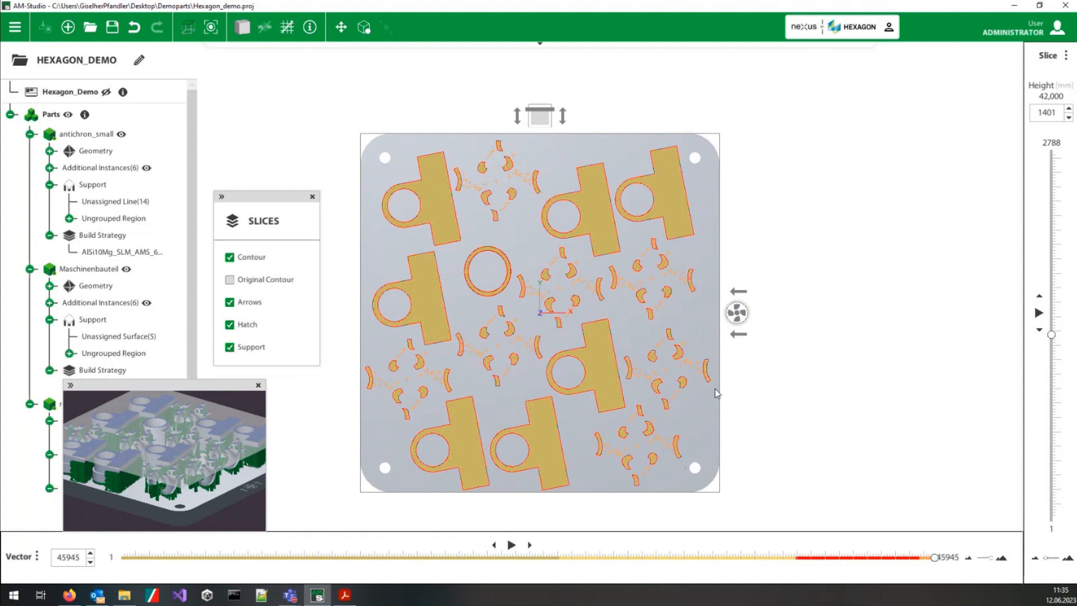
Step: Inspect the hatch and contour of a Maschinenbauteil part close up on layer 1401, hiding the vector arrows and showing them again
scroll(544, 396, "up", 5)
middle_click_drag(548, 401, 627, 304)
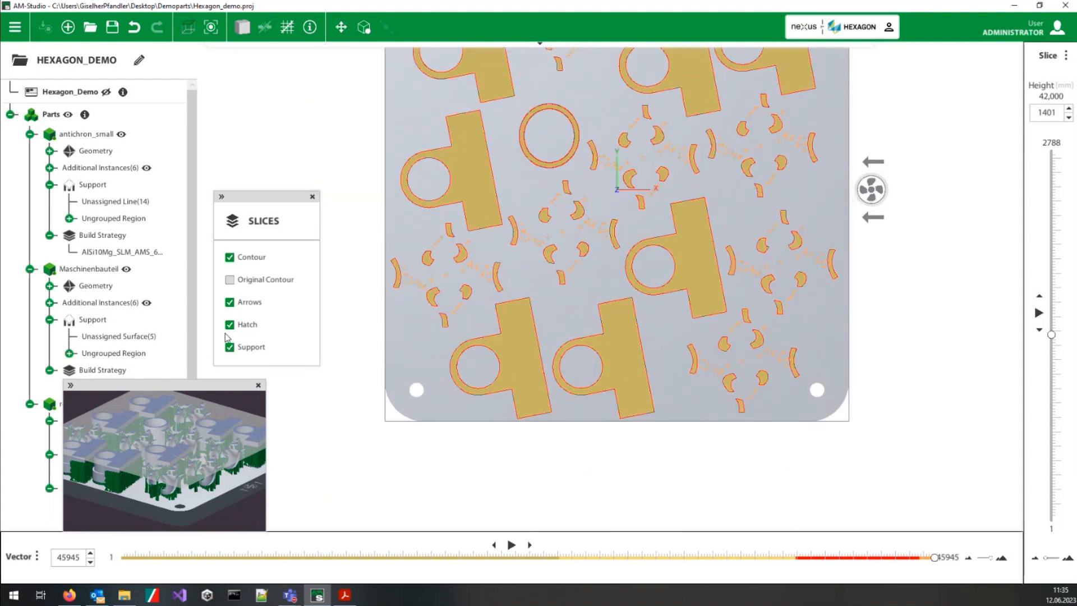
left_click(230, 304)
scroll(656, 269, "up", 3)
scroll(609, 328, "up", 7)
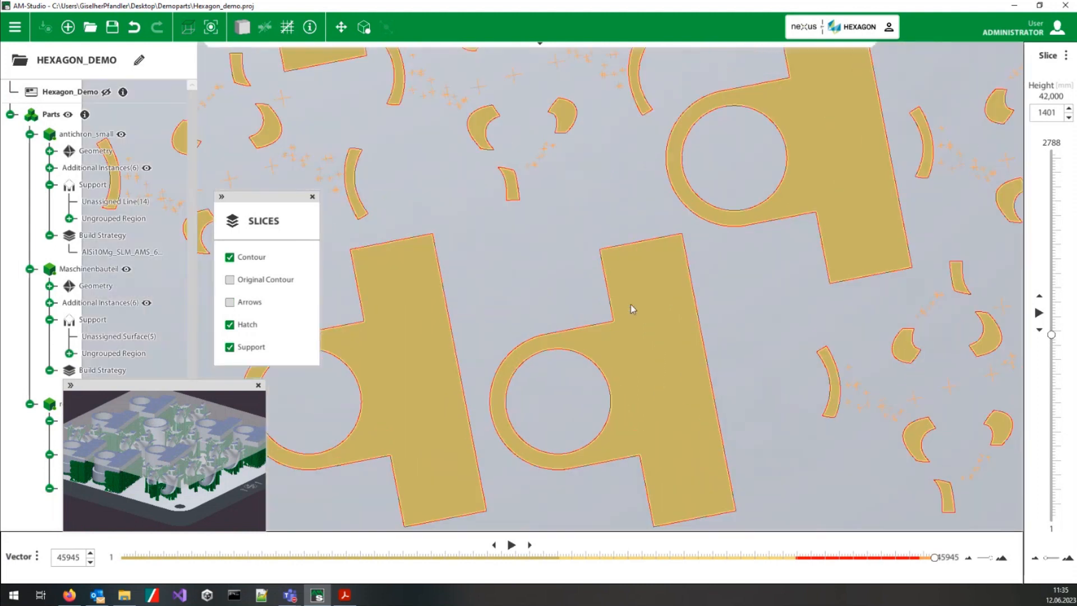
scroll(603, 323, "up", 8)
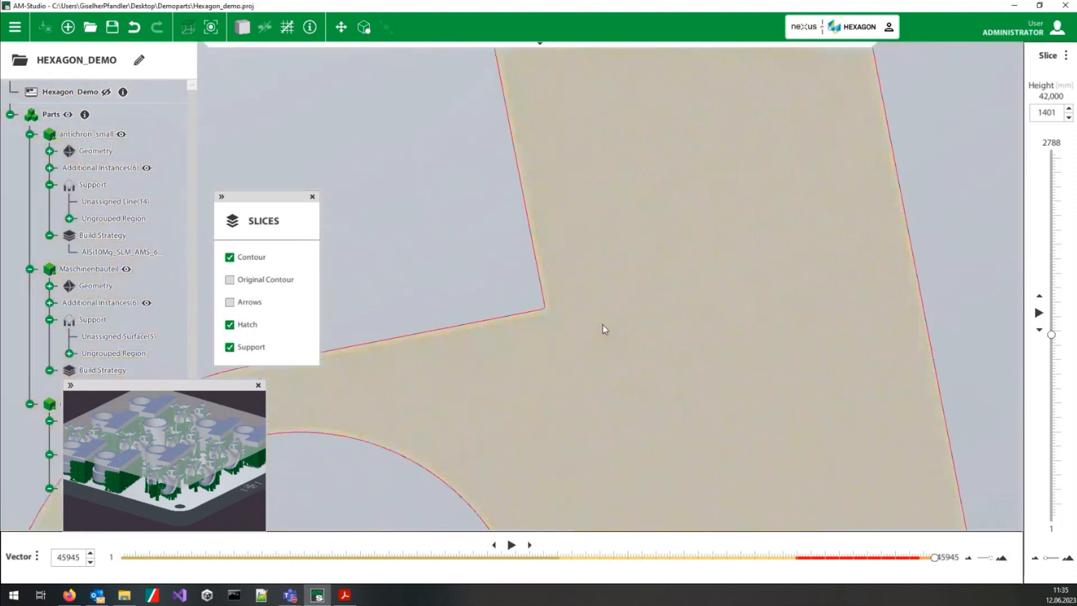
left_click(230, 302)
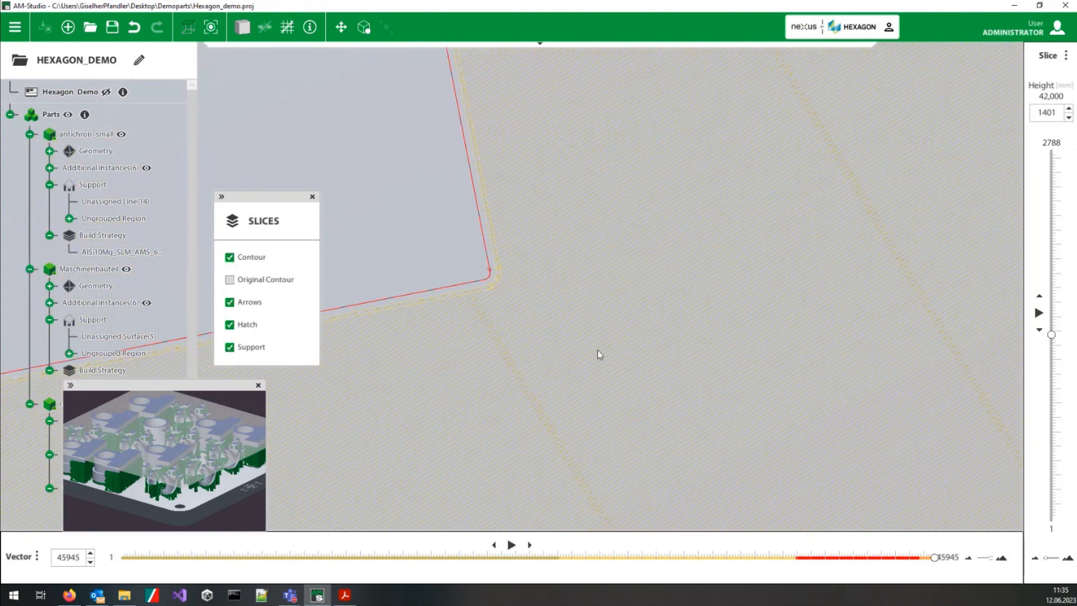
Step: Review the exposure sequence on layer 1401 by moving back to vector 42580 and returning to the last vector, 45945
left_click_drag(934, 557, 877, 569)
scroll(647, 285, "down", 1)
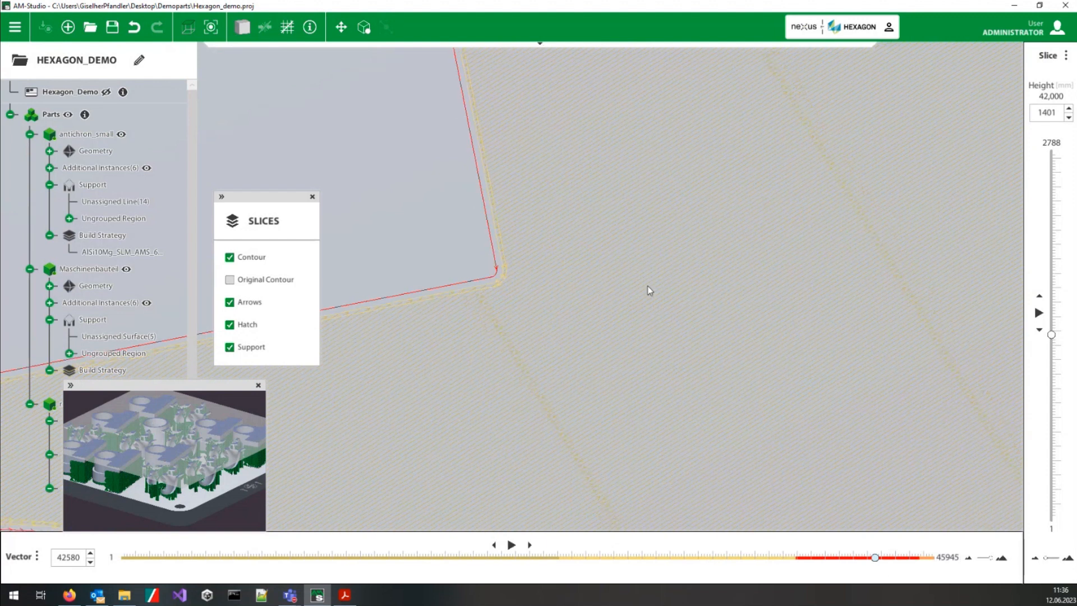
scroll(673, 331, "down", 1)
scroll(701, 375, "down", 1)
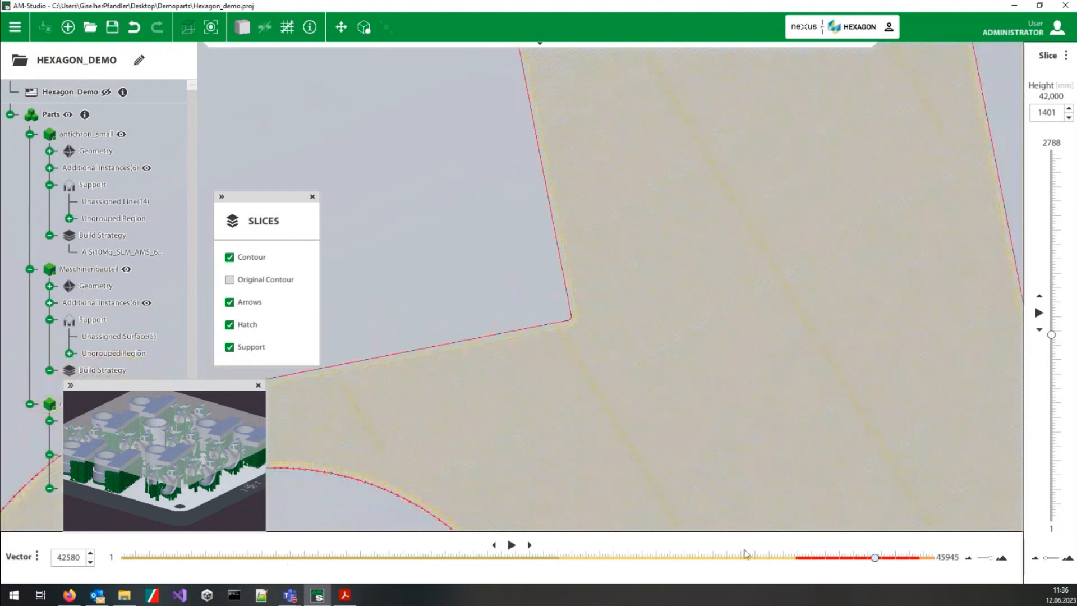
left_click_drag(876, 558, 954, 559)
scroll(589, 378, "down", 6)
scroll(616, 291, "down", 5)
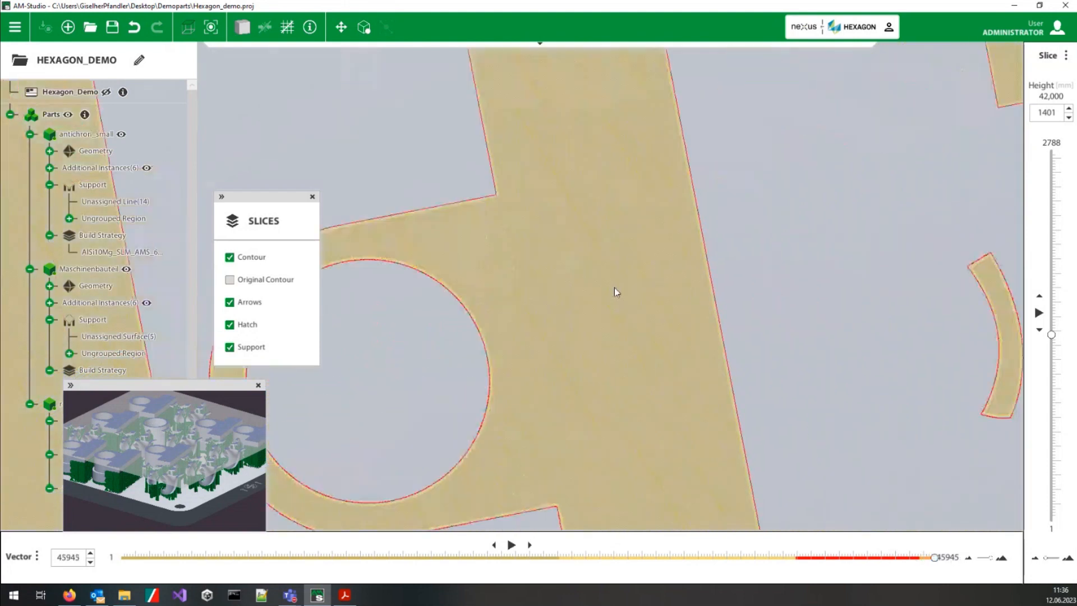
Step: Show the process overview graph of build time per slice beside the layer slider
right_click(709, 259)
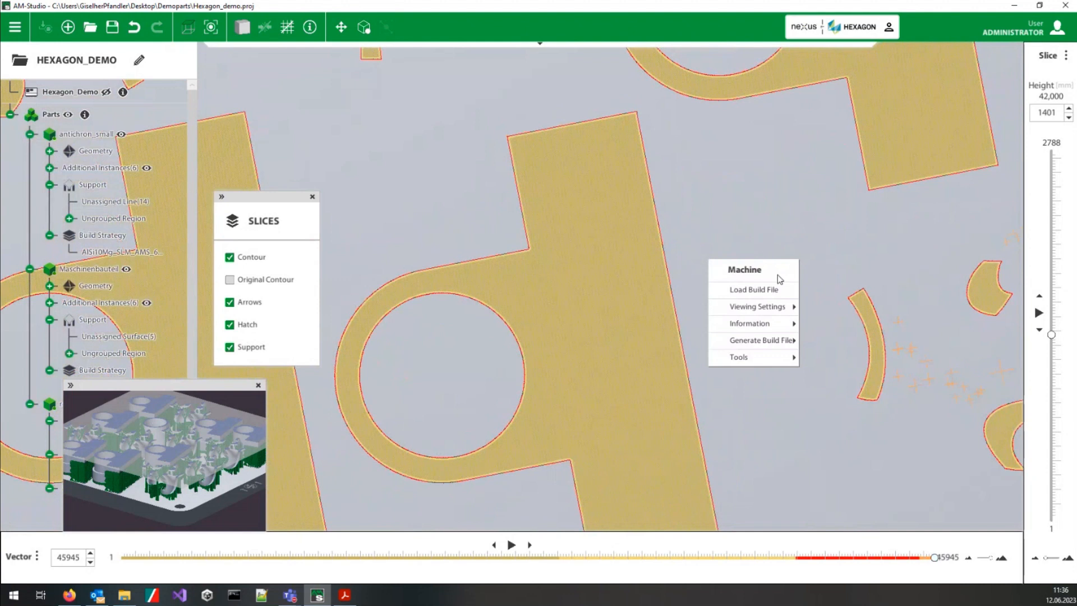
mouse_move(785, 309)
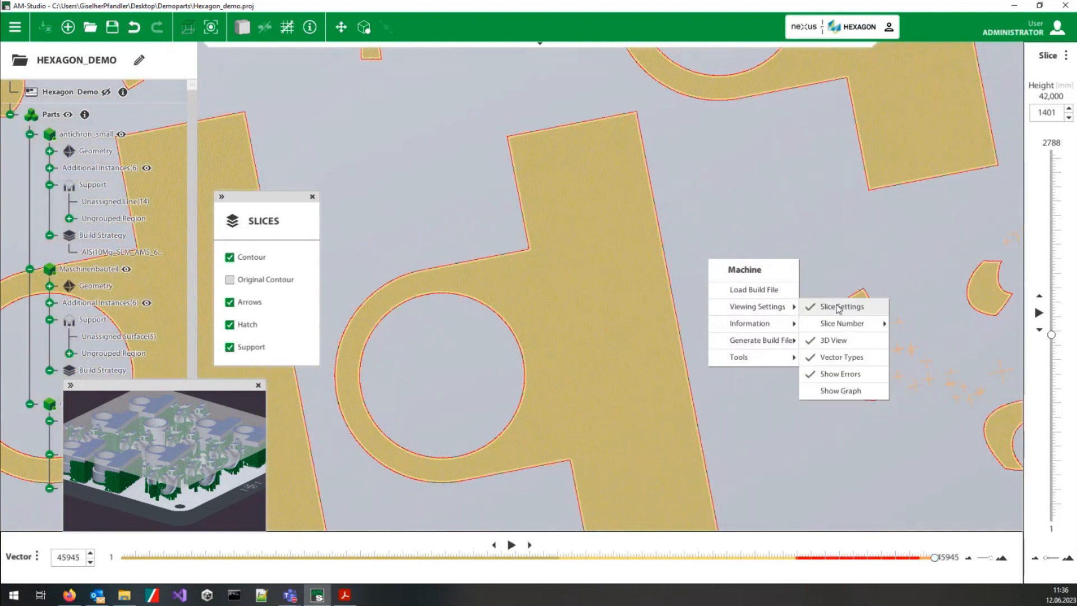
left_click(850, 392)
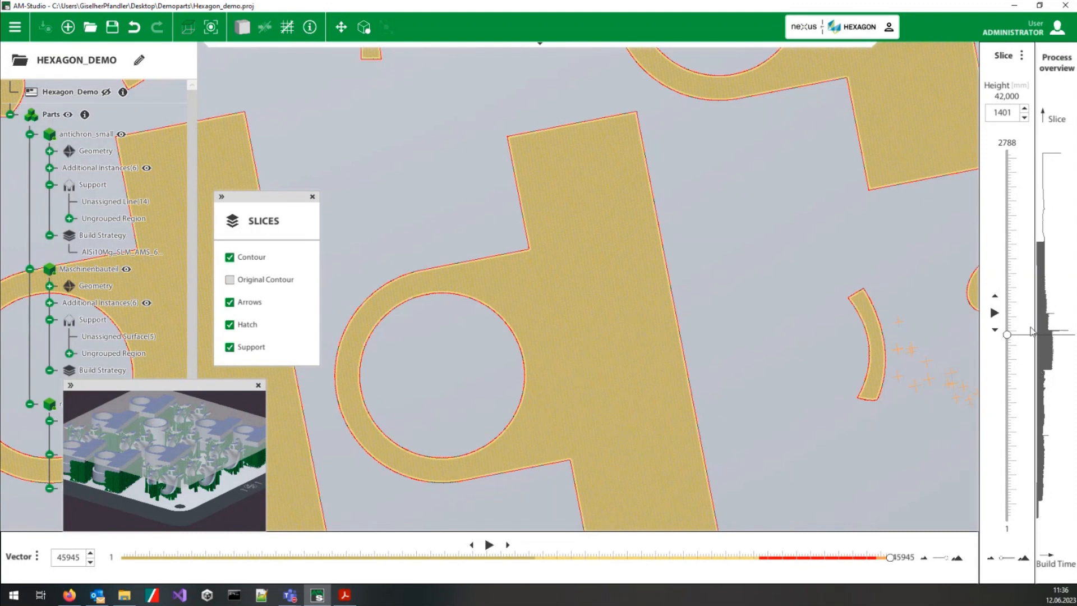
Step: Jump to layer 1440 near the build-time peak and examine the neighbouring layers between 1438 and 1443
scroll(766, 410, "down", 2)
scroll(813, 394, "down", 4)
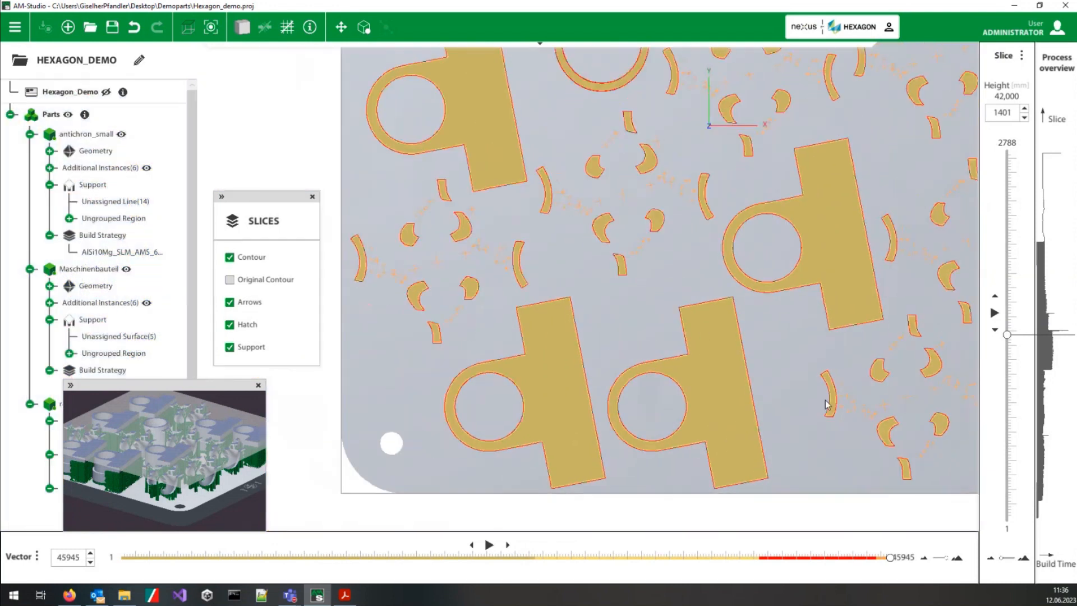
left_click_drag(1014, 335, 1011, 331)
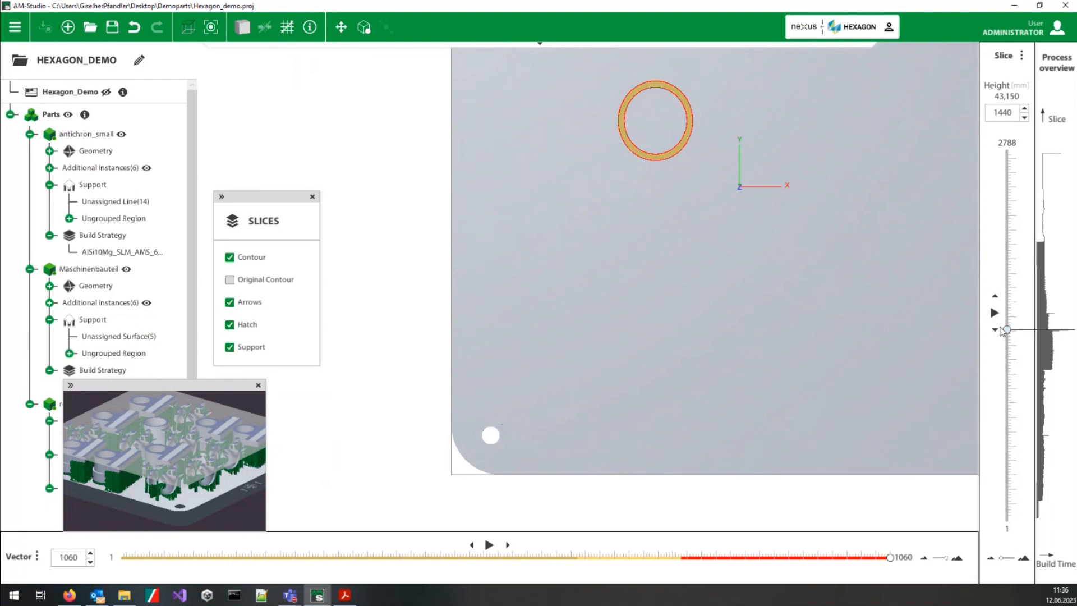
scroll(807, 290, "down", 2)
middle_click_drag(900, 247, 822, 250)
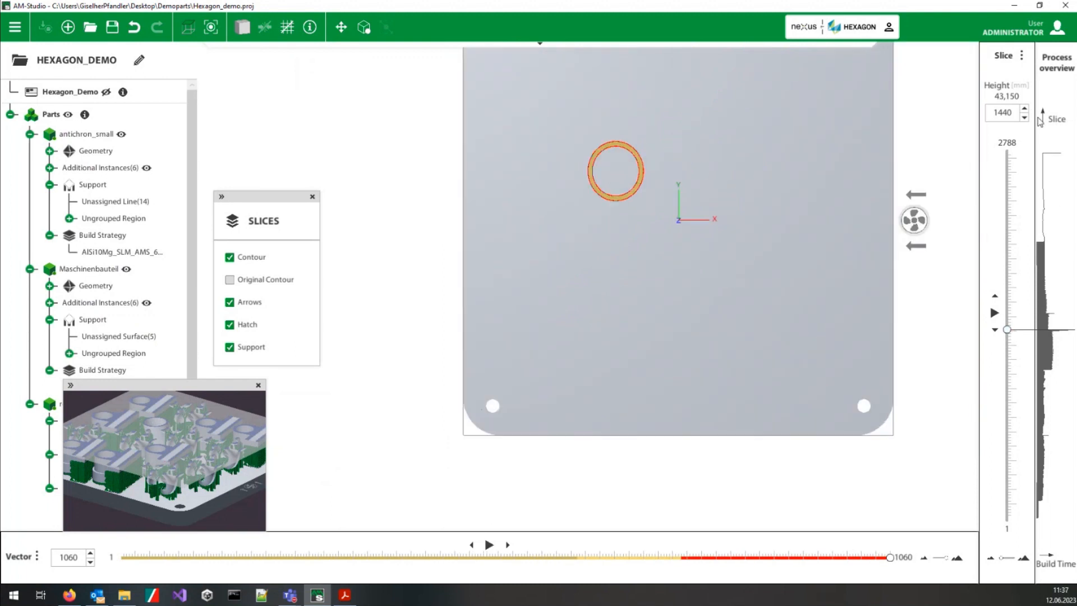
left_click(1024, 118)
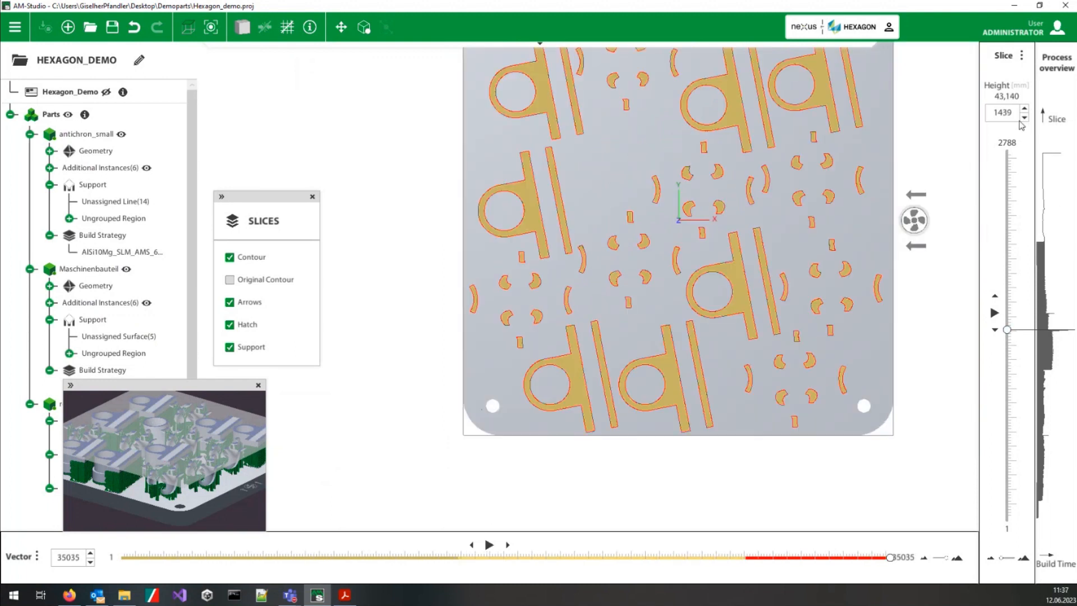
left_click(1025, 109)
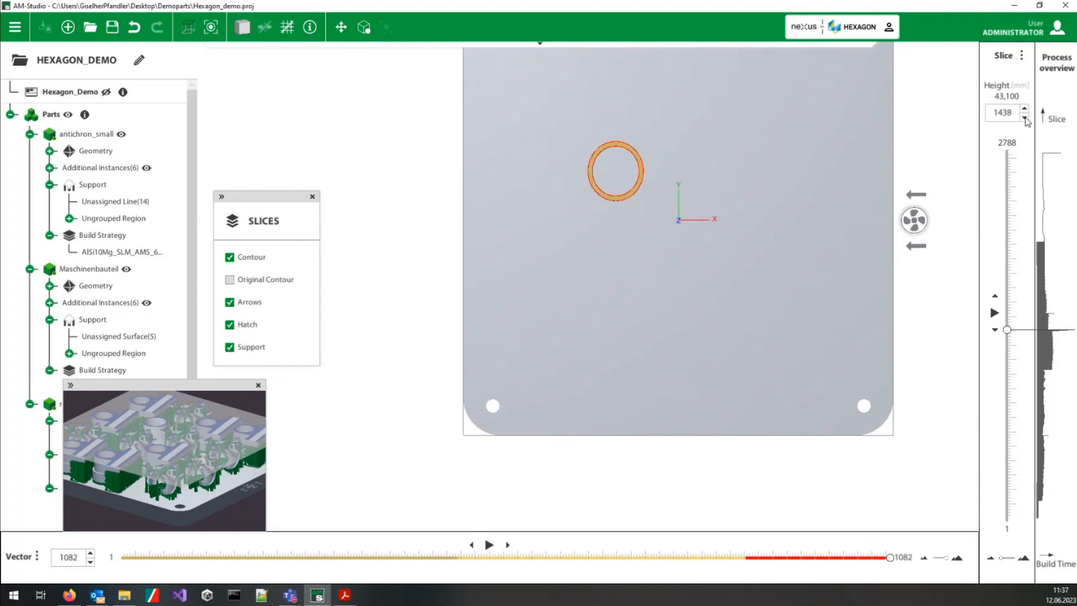
left_click(1025, 110)
left_click(1026, 109)
left_click(1026, 109)
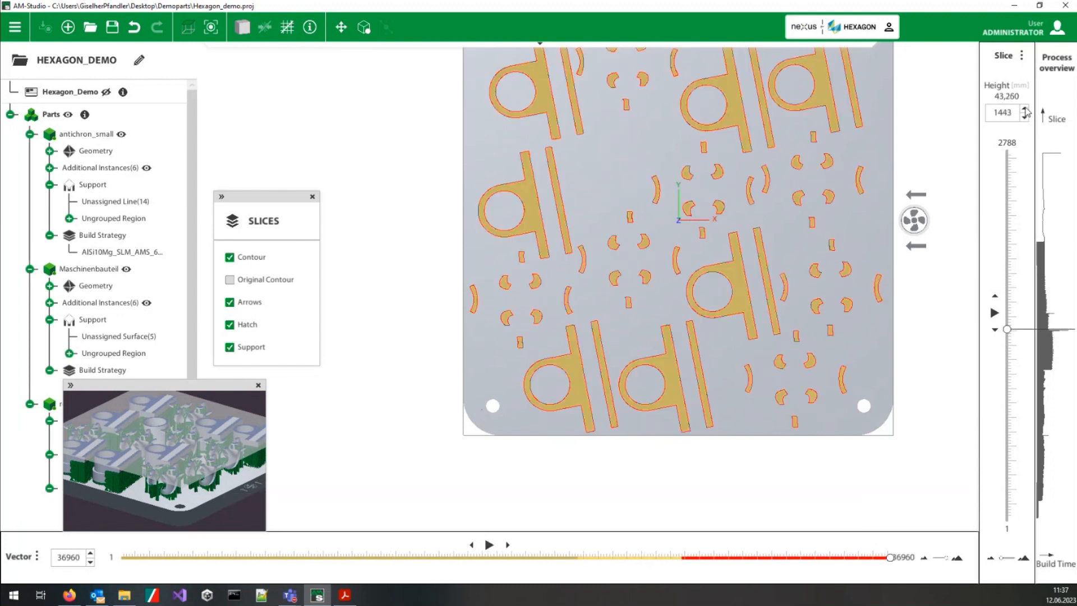
Step: Narrow the displayed layer range to 928–1958, step down to layer 1433 and examine the exposed areas across the whole plate
scroll(1068, 347, "up", 2)
scroll(1069, 348, "up", 9)
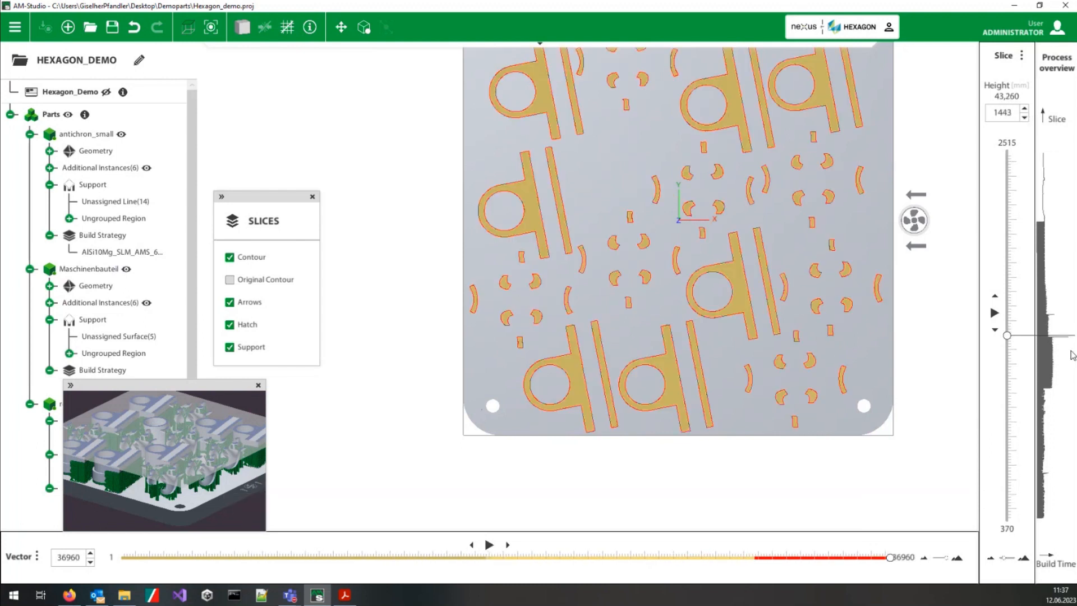
left_click(1025, 116)
left_click(1026, 116)
left_click(1025, 117)
left_click(1025, 117)
left_click(1026, 117)
left_click(1025, 117)
left_click(1026, 117)
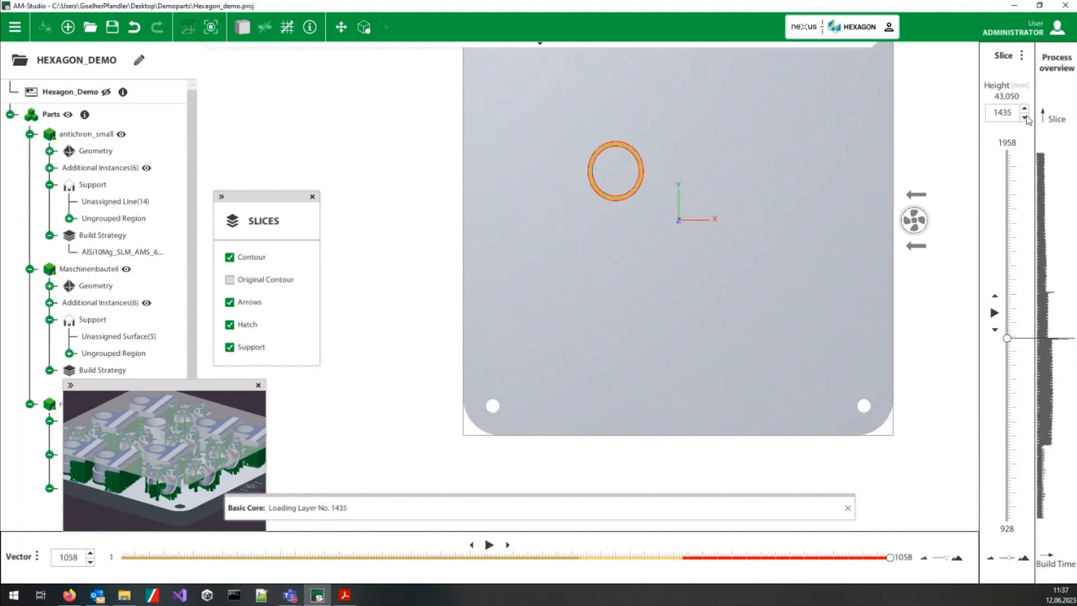
left_click(1026, 117)
left_click(1025, 116)
left_click(1025, 116)
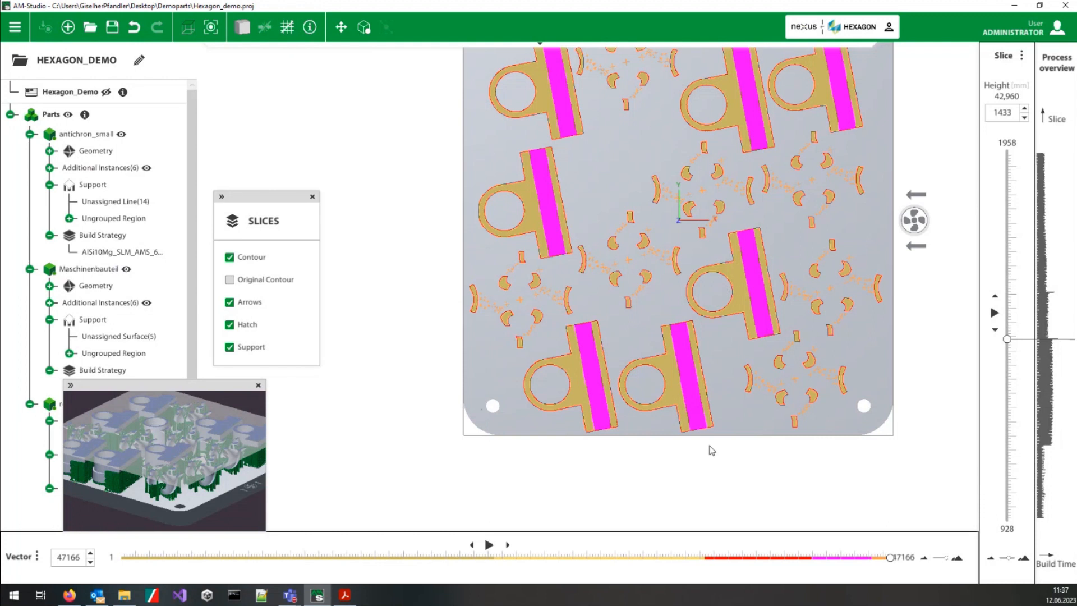
scroll(806, 269, "up", 1)
scroll(808, 275, "down", 3)
middle_click_drag(772, 247, 702, 300)
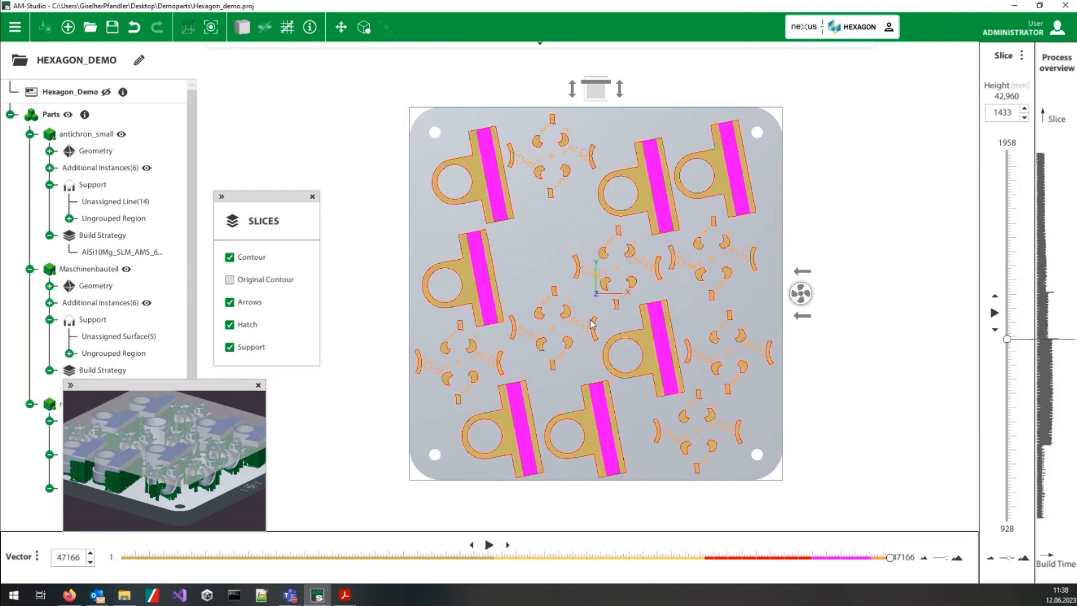
Step: Open the Cost Estimator for the generated build job
right_click(530, 257)
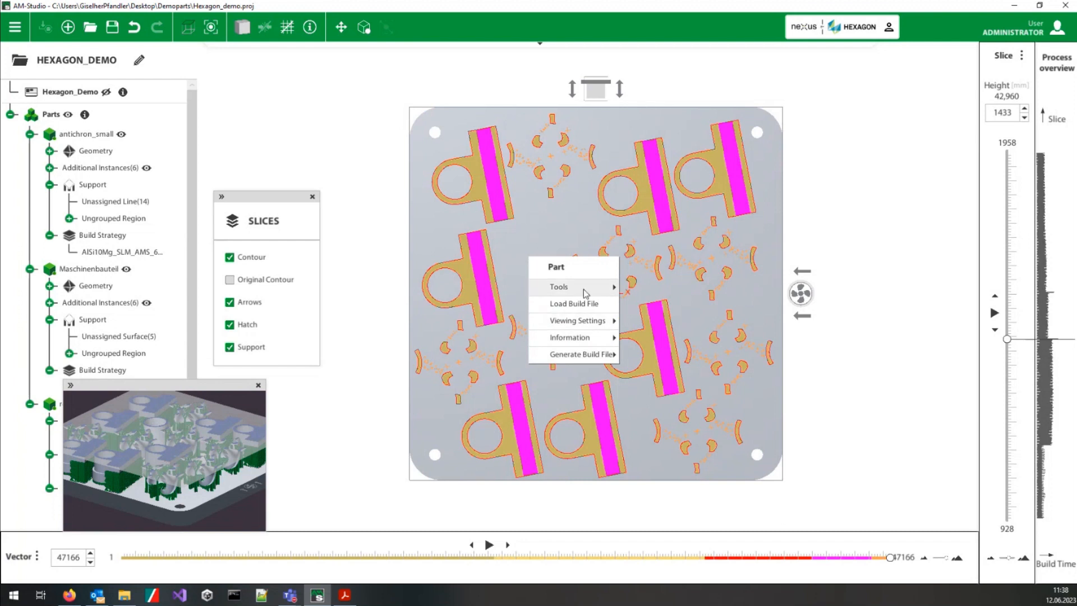
mouse_move(588, 325)
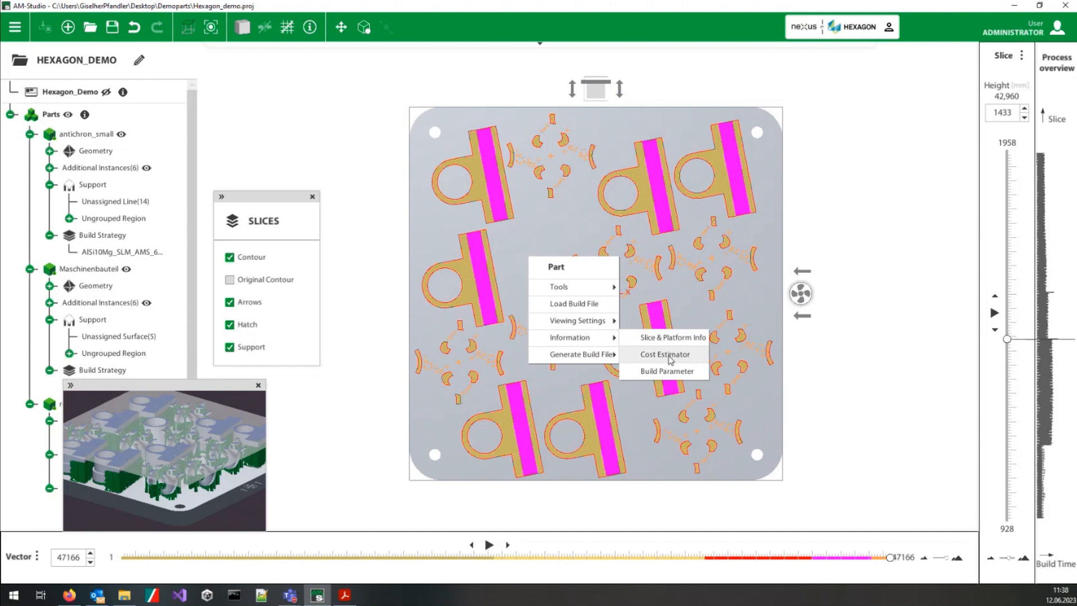
left_click(667, 355)
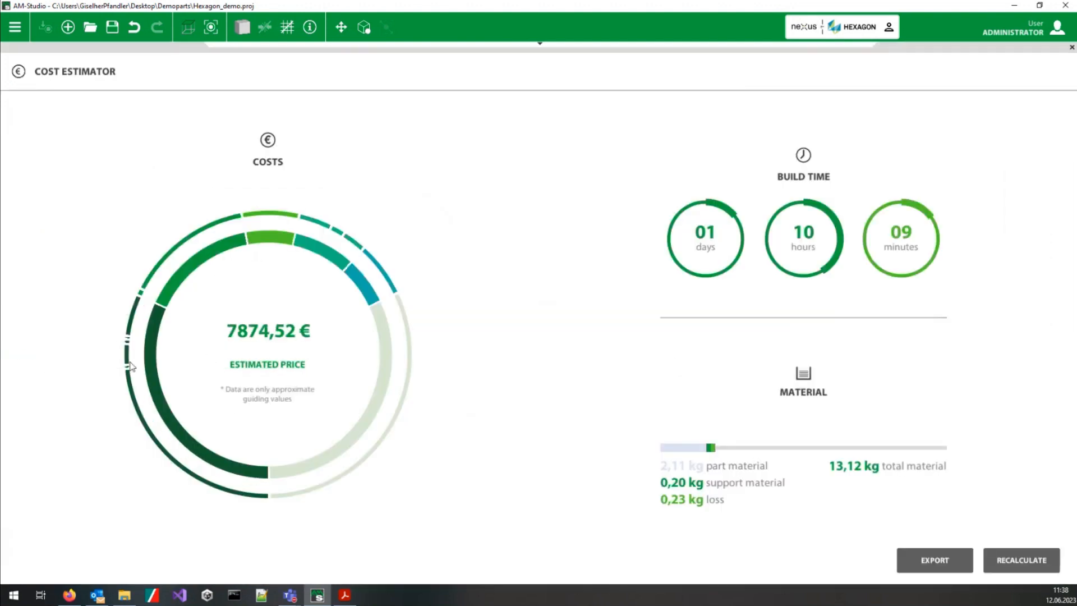
Step: Examine the cost breakdown by category in the Cost Estimator's chart and close the estimator
mouse_move(213, 256)
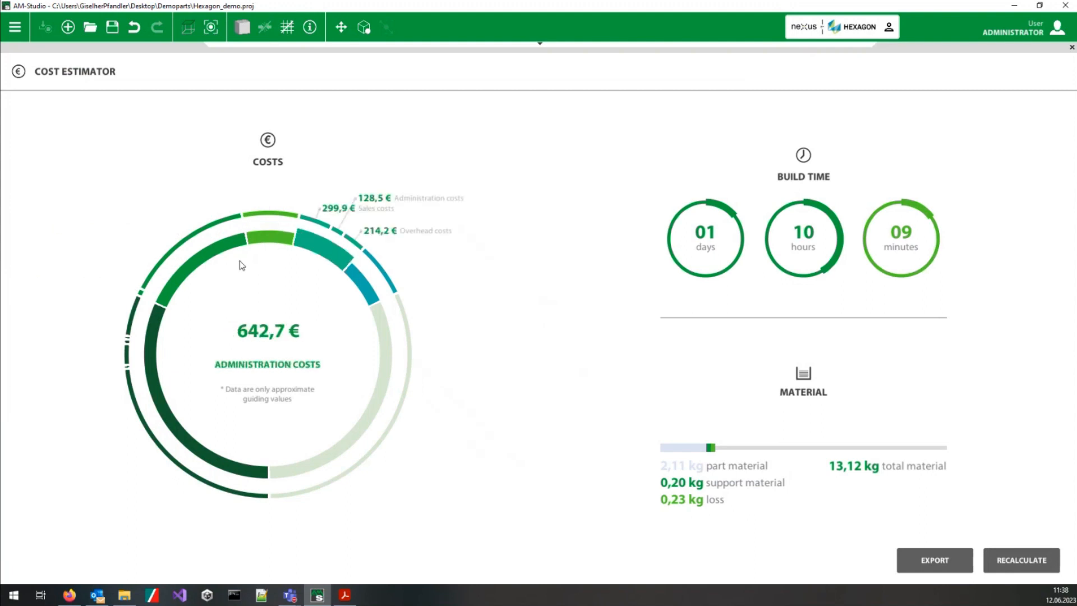
mouse_move(192, 271)
mouse_move(163, 328)
mouse_move(380, 338)
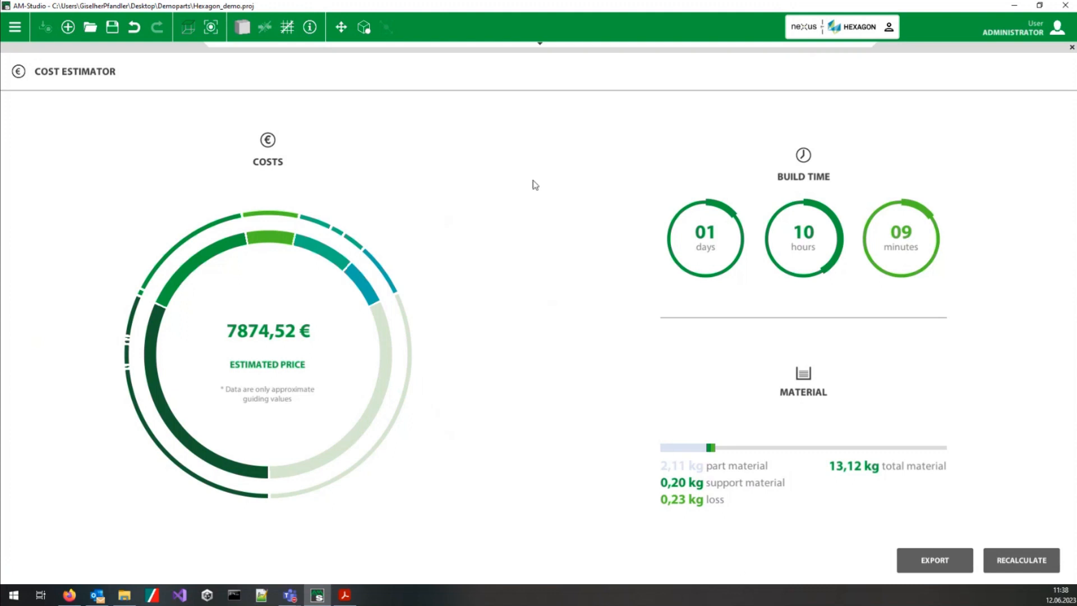
mouse_move(358, 49)
left_click(1072, 48)
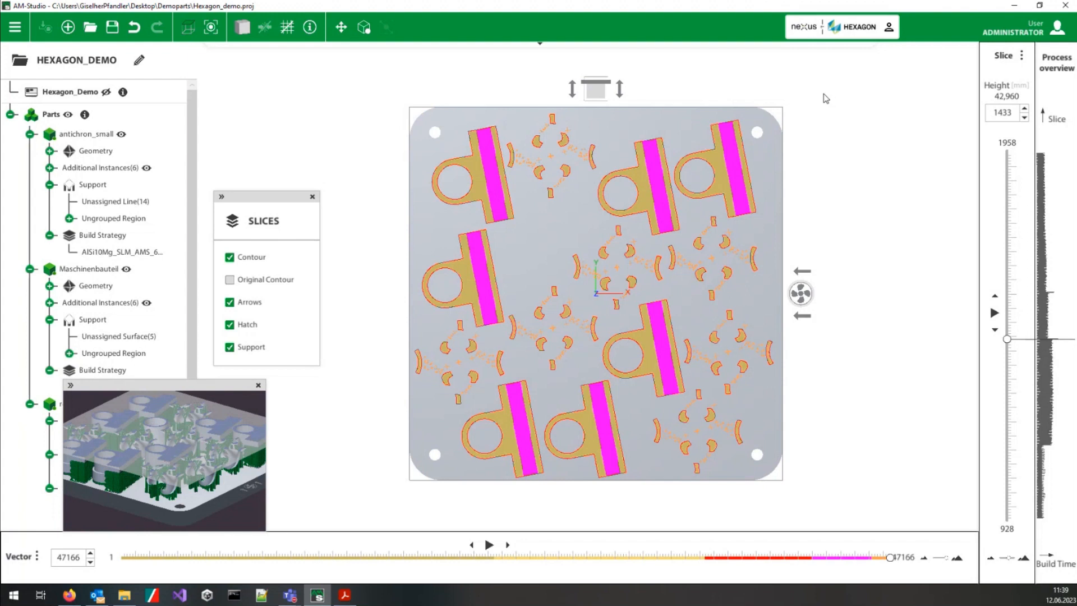
Step: Return to the Build Process stage and collapse the Slicing settings of the demoParameter build strategy
mouse_move(829, 58)
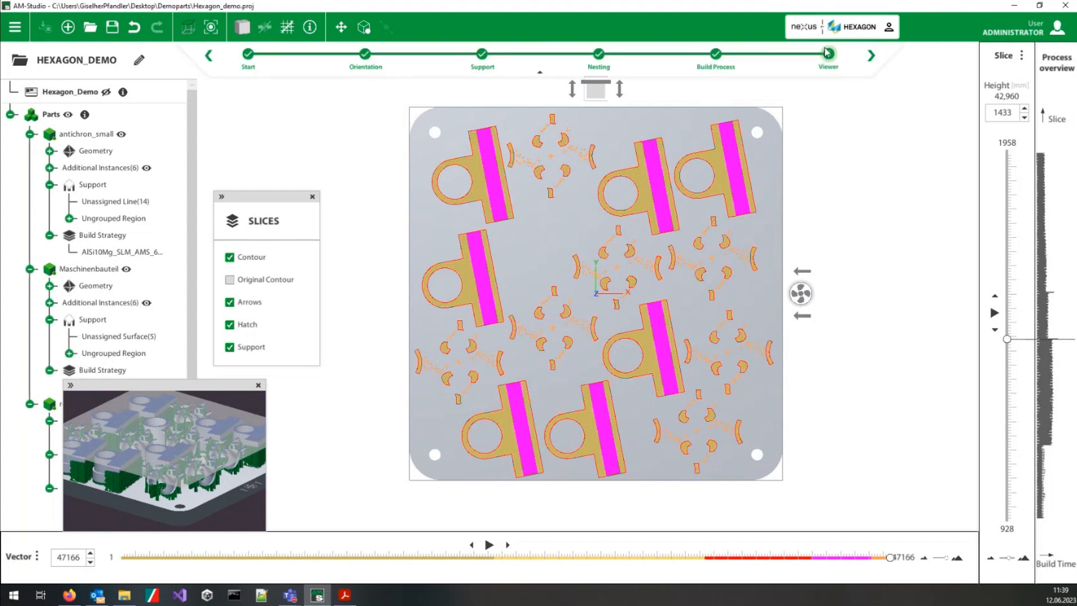
left_click(716, 54)
middle_click_drag(590, 319, 489, 306)
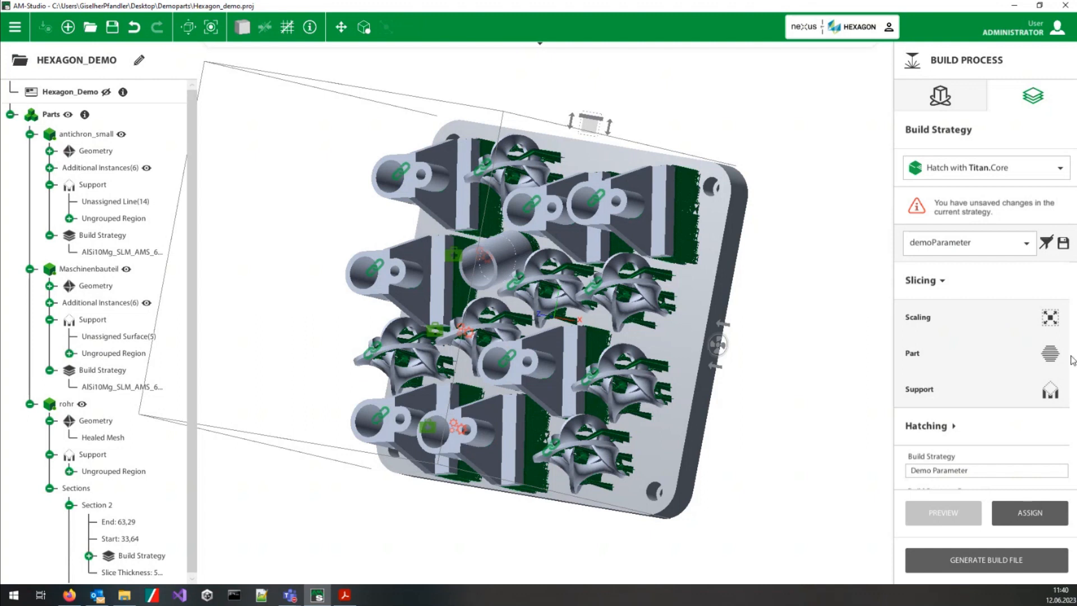
scroll(957, 413, "down", 1)
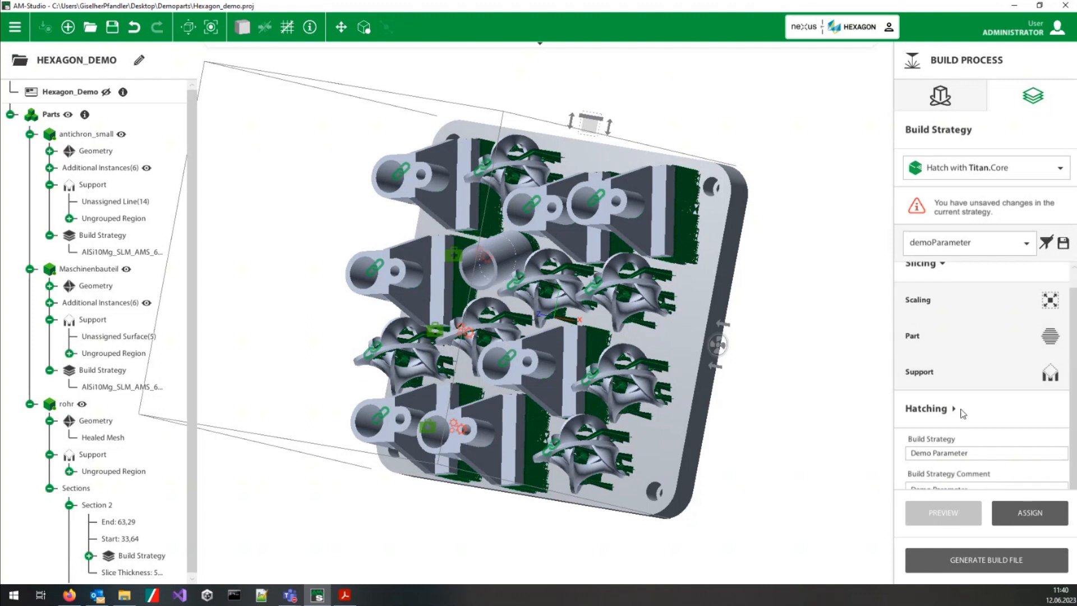
scroll(960, 415, "up", 1)
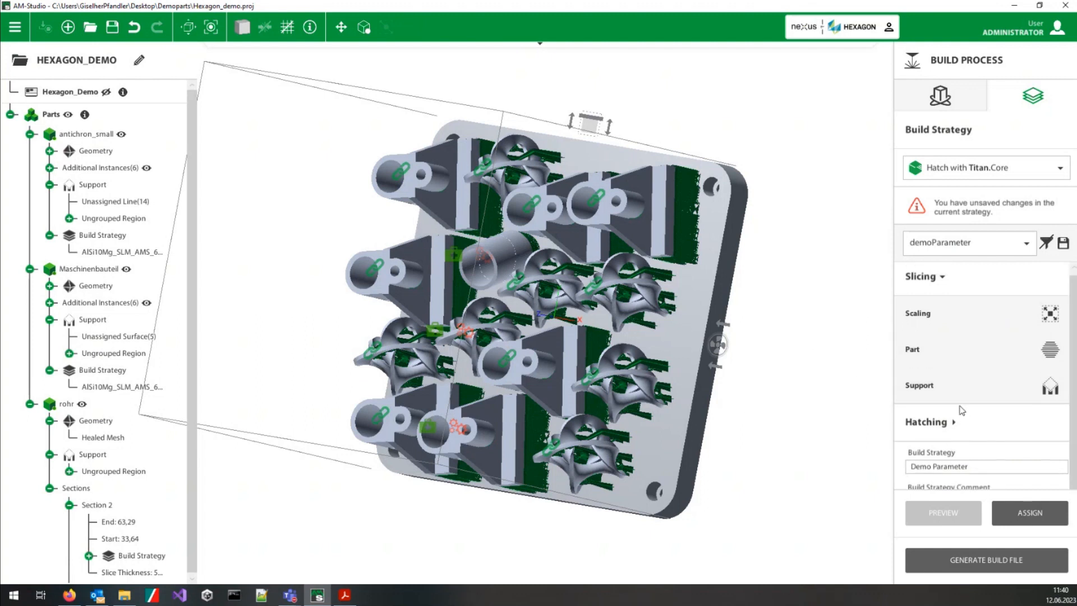
left_click(931, 281)
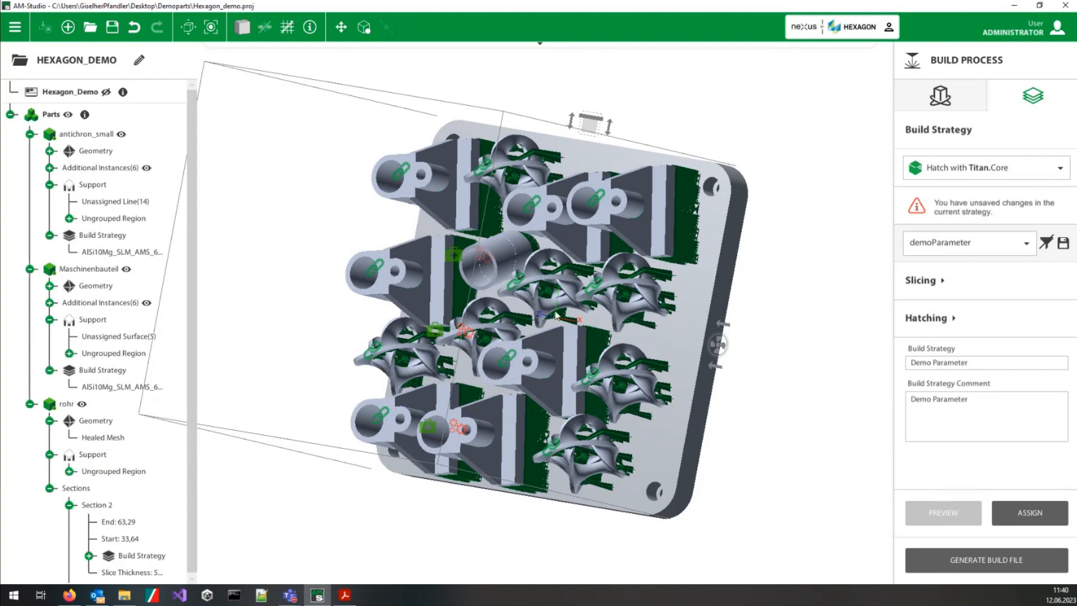
Step: Expand the Hatching settings of the build strategy and open its Scanning order and scan parameters
left_click(436, 264)
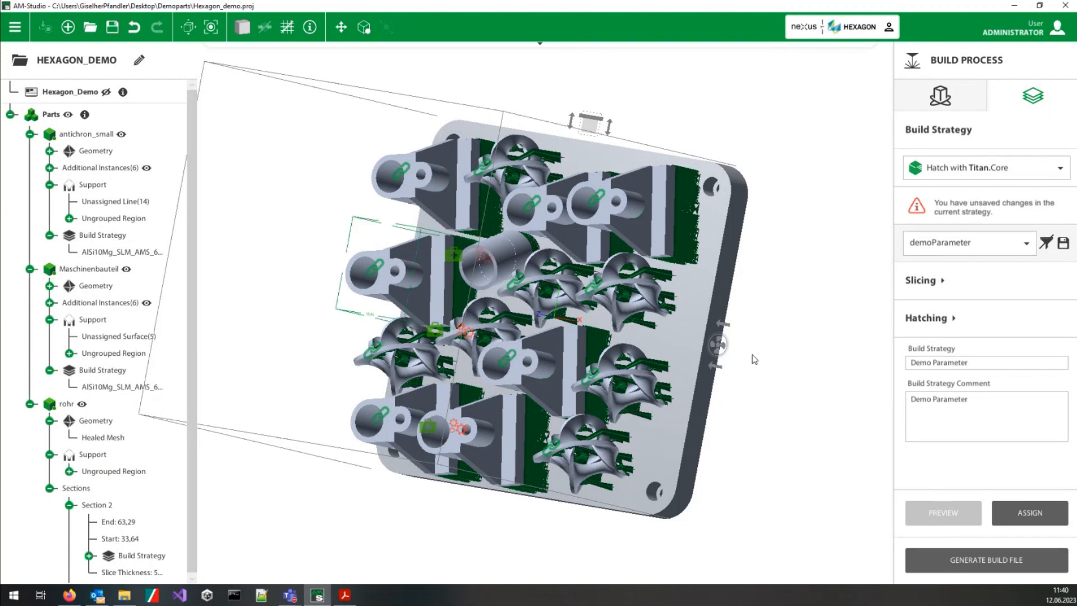
middle_click_drag(751, 355, 772, 345)
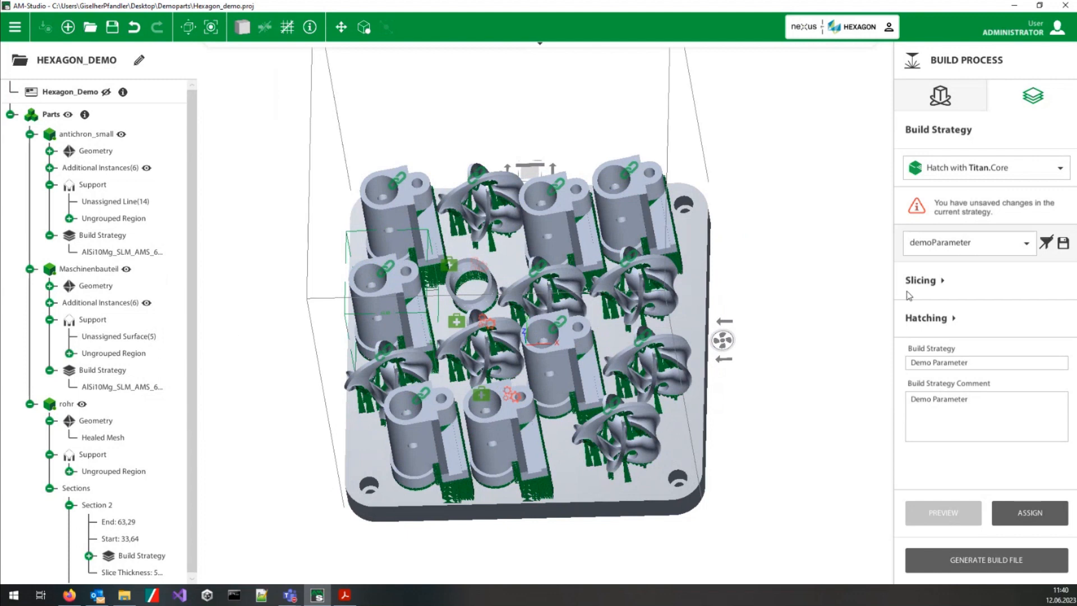
left_click(932, 317)
scroll(971, 443, "down", 1)
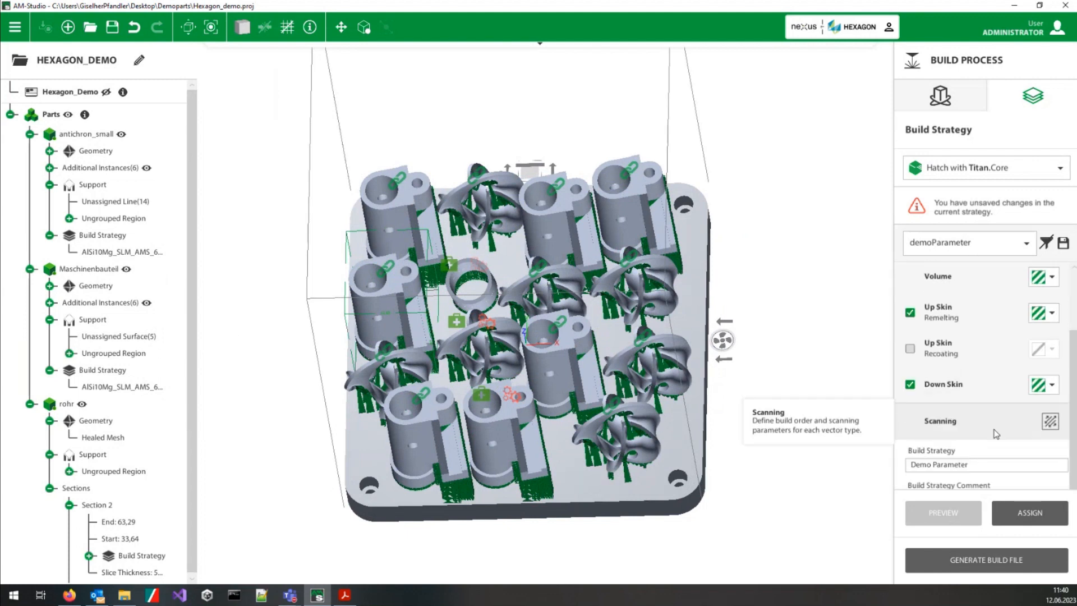
left_click(966, 435)
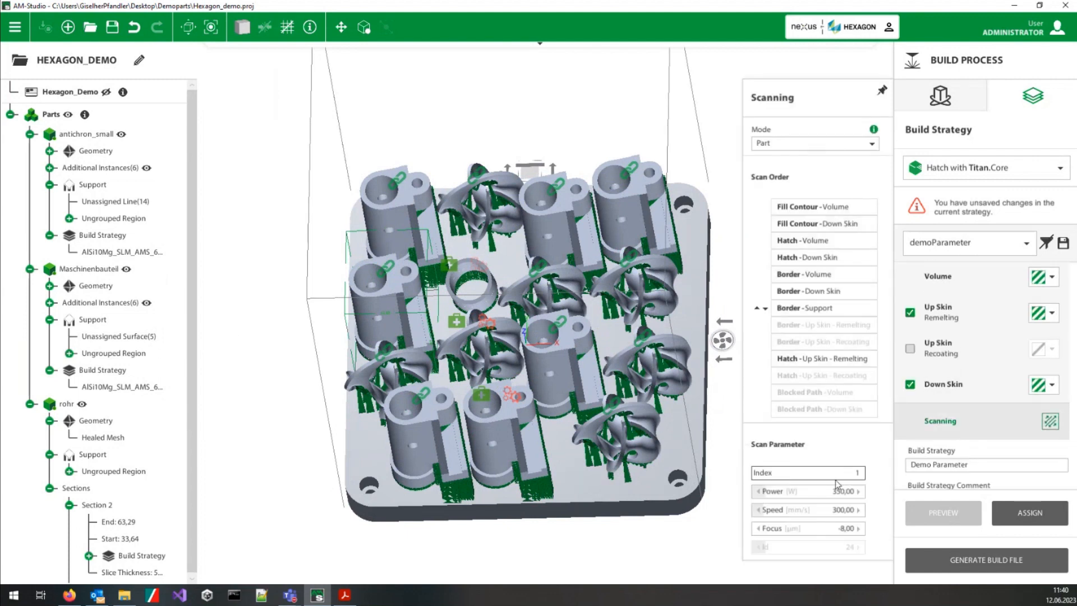
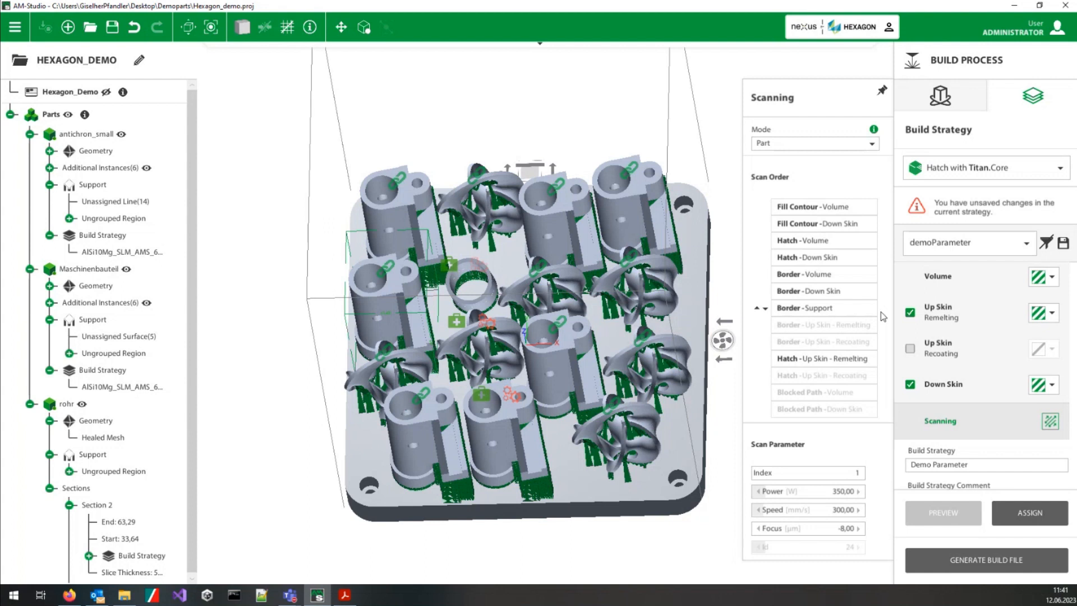
Step: Go to the Viewer stage and bring the whole sliced build plate into view
mouse_move(737, 54)
left_click(825, 56)
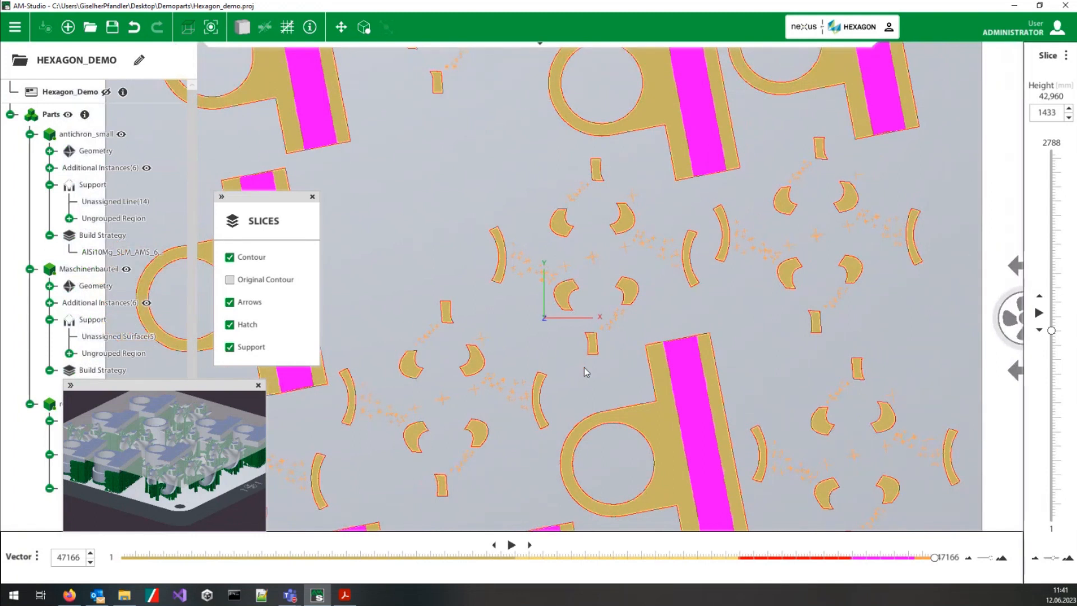
scroll(585, 368, "down", 2)
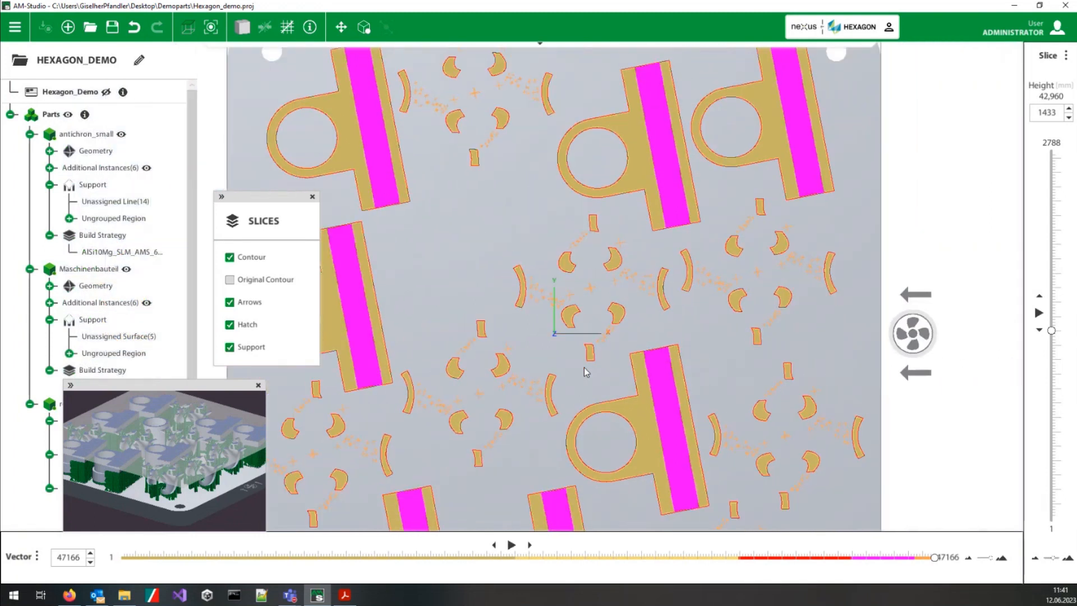
scroll(584, 367, "down", 3)
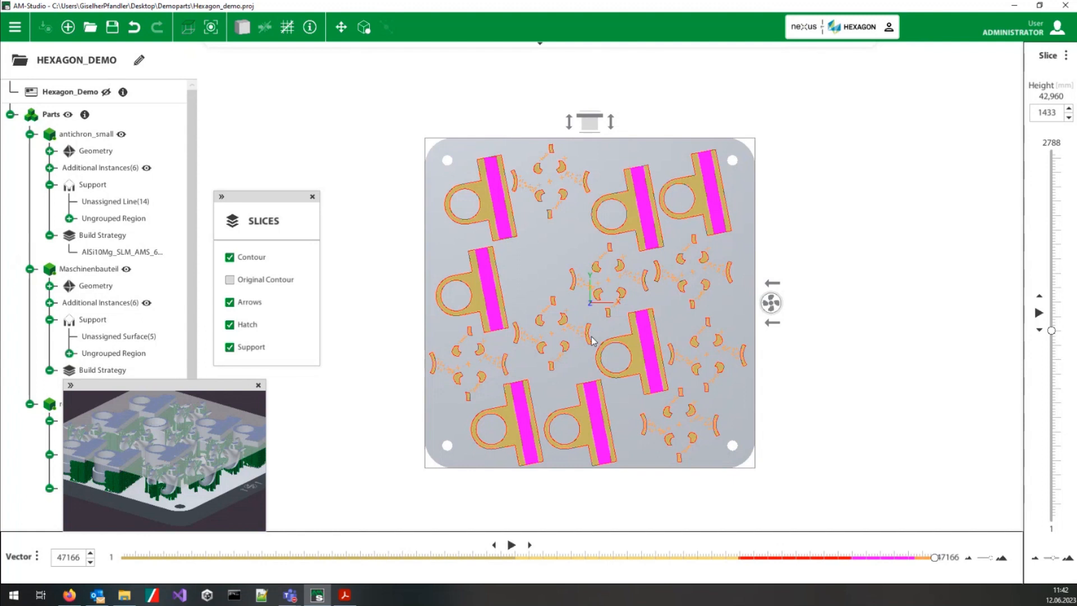
Step: Open the Cost Estimator from the information options of the part on the build plate
right_click(533, 284)
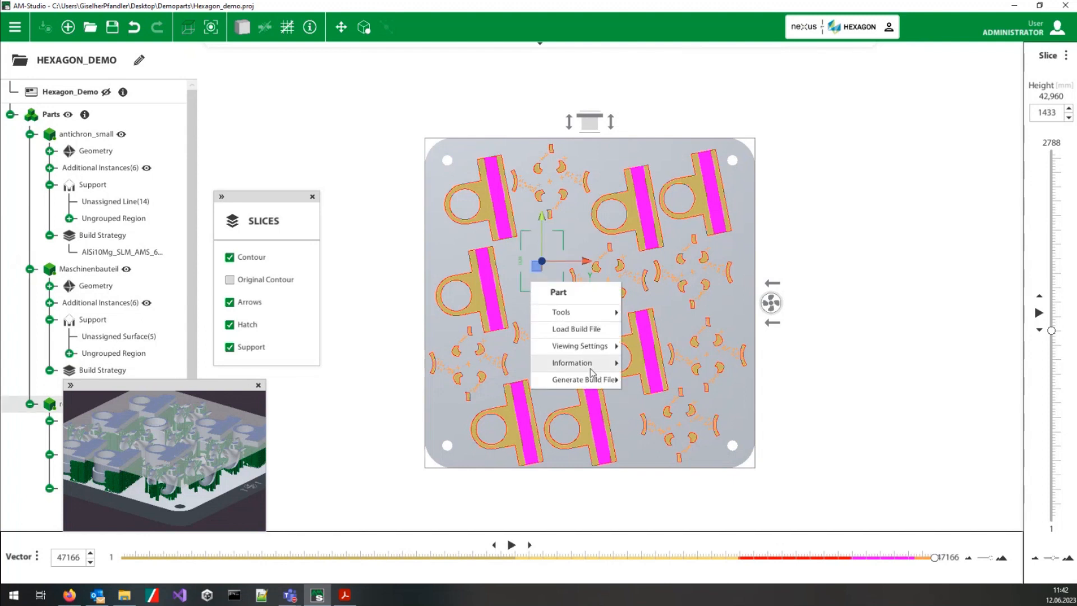
mouse_move(605, 368)
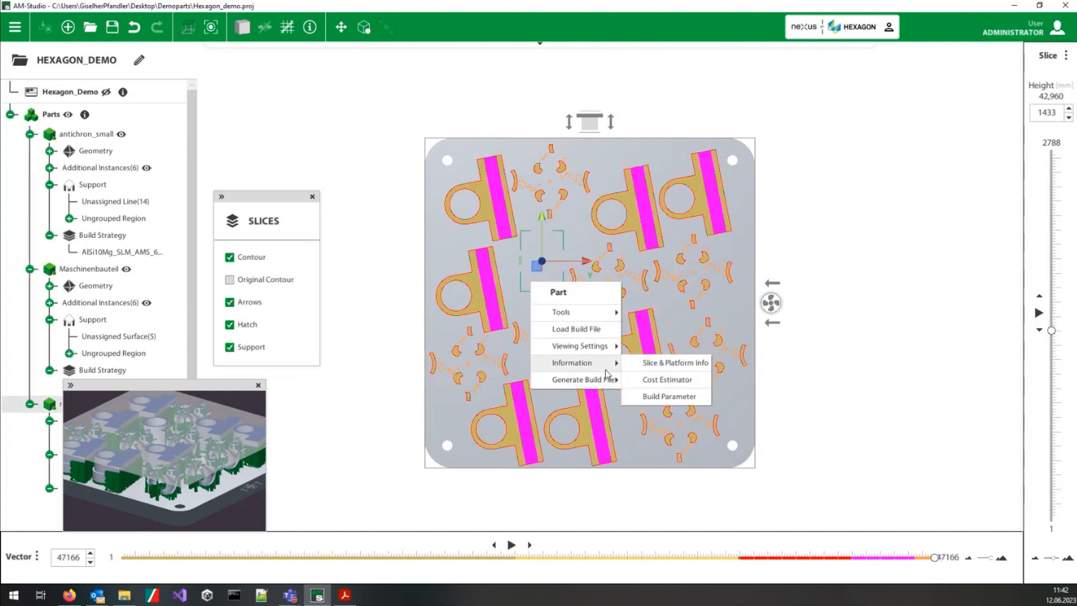
left_click(652, 380)
Step: Start exporting the cost estimate to a CSV file, cancel the save and close the Cost Estimator
left_click(918, 563)
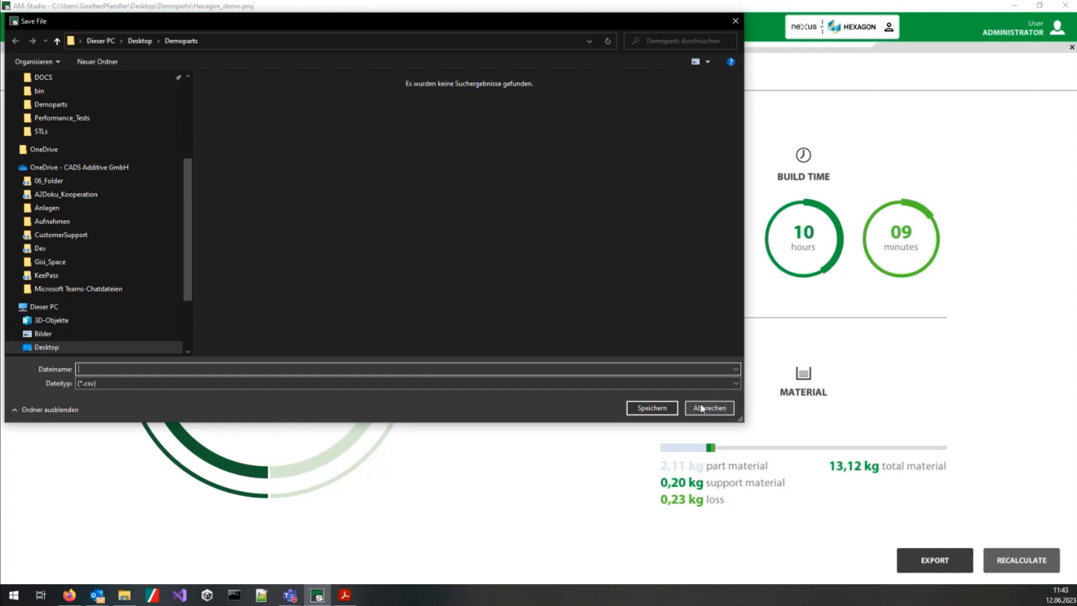
left_click(702, 409)
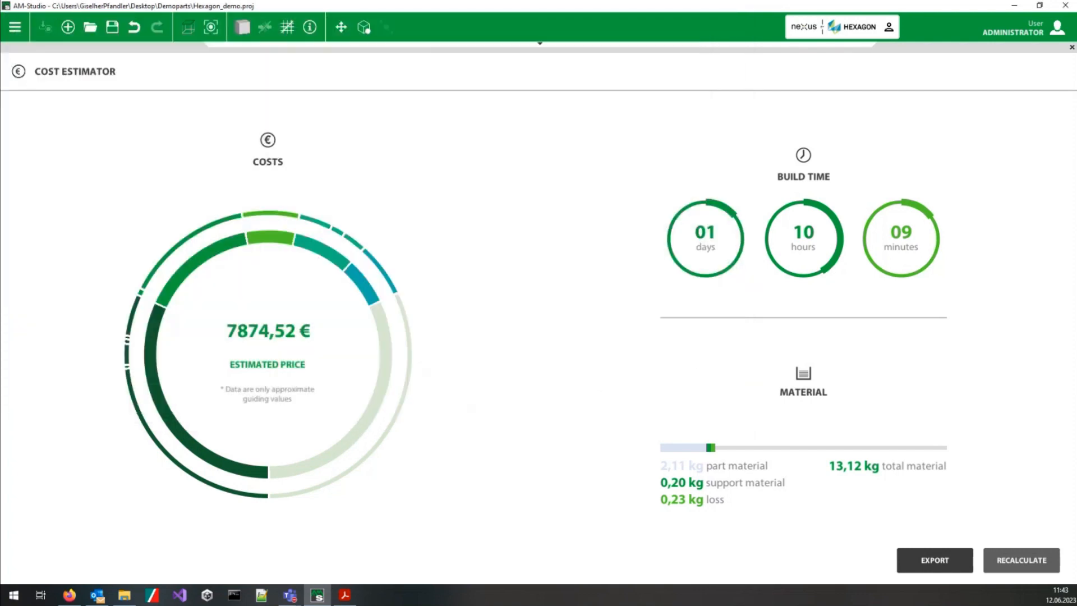
left_click(1073, 48)
left_click(584, 234)
scroll(541, 234, "up", 1)
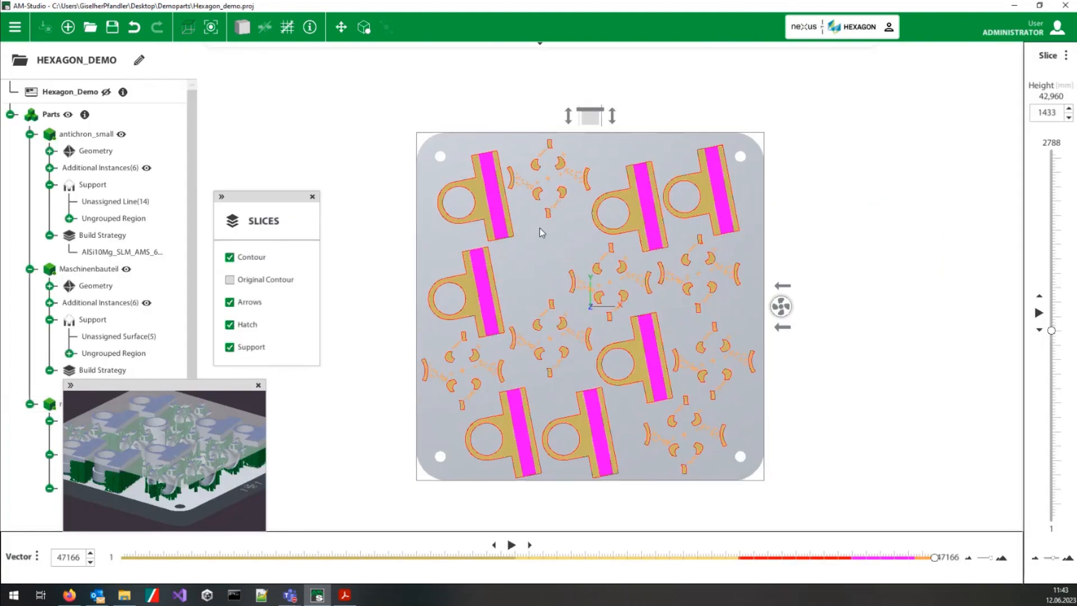
scroll(529, 337, "down", 3)
scroll(483, 373, "up", 3)
scroll(482, 372, "up", 1)
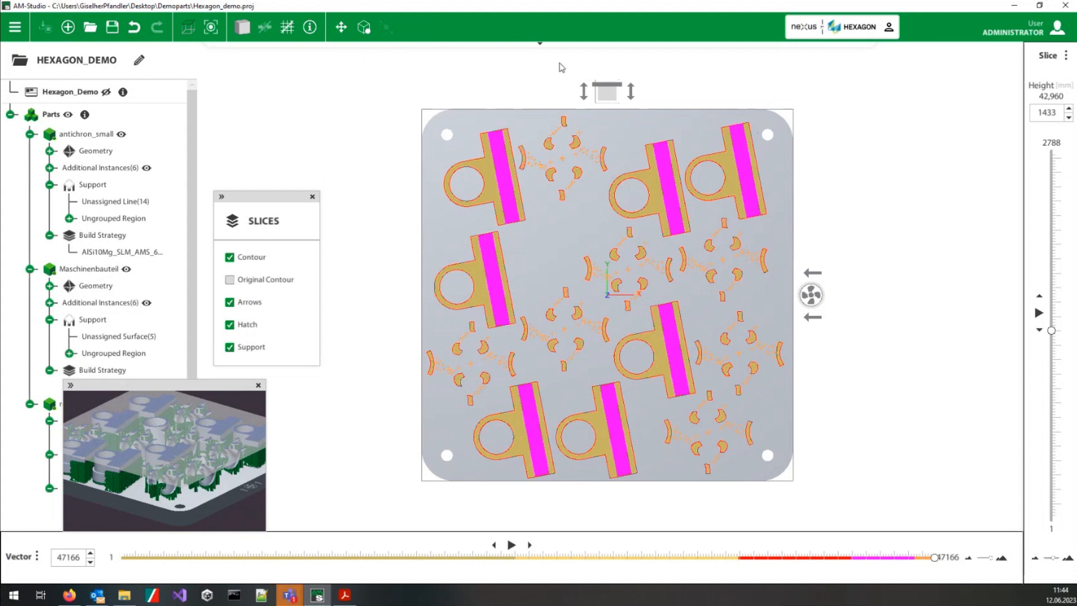
Step: Start a new project on the LASERTEC 30 SLM machine nicknamed test_thickness and dismiss the release notes
left_click(365, 27)
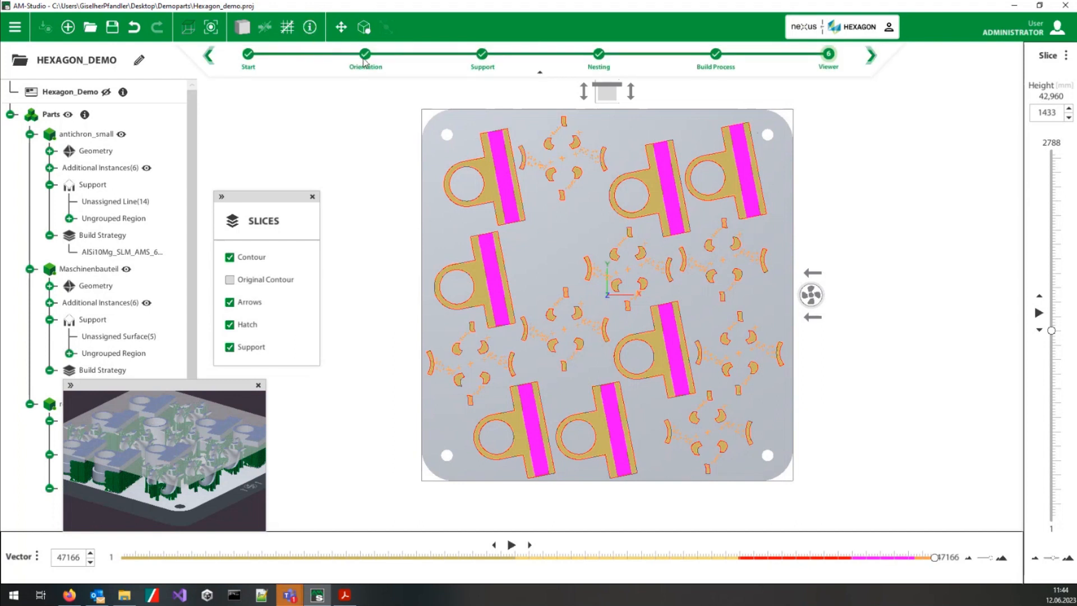
left_click(248, 55)
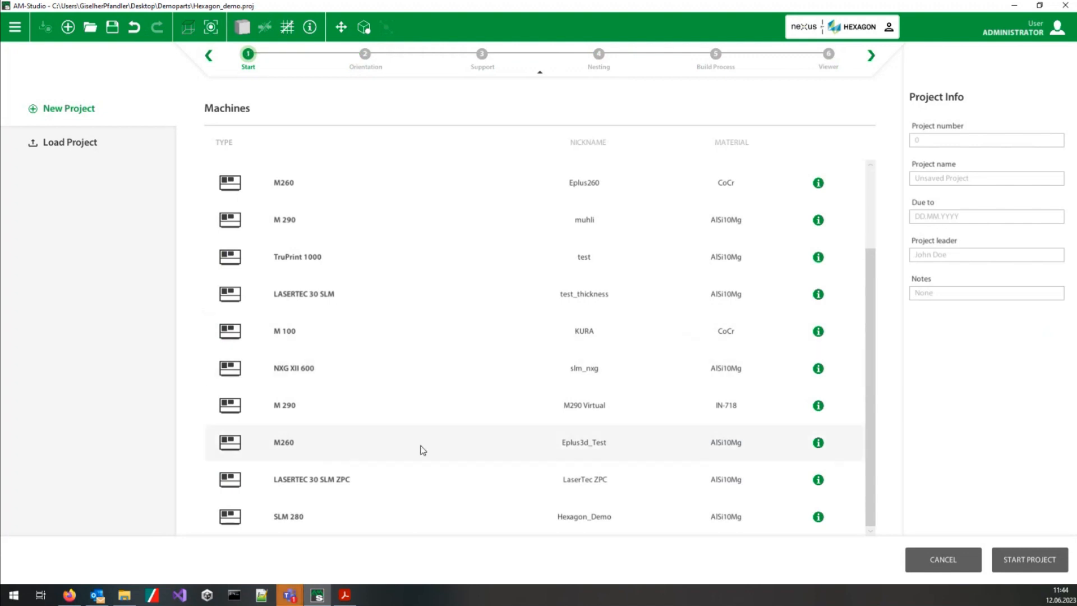
scroll(374, 459, "up", 1)
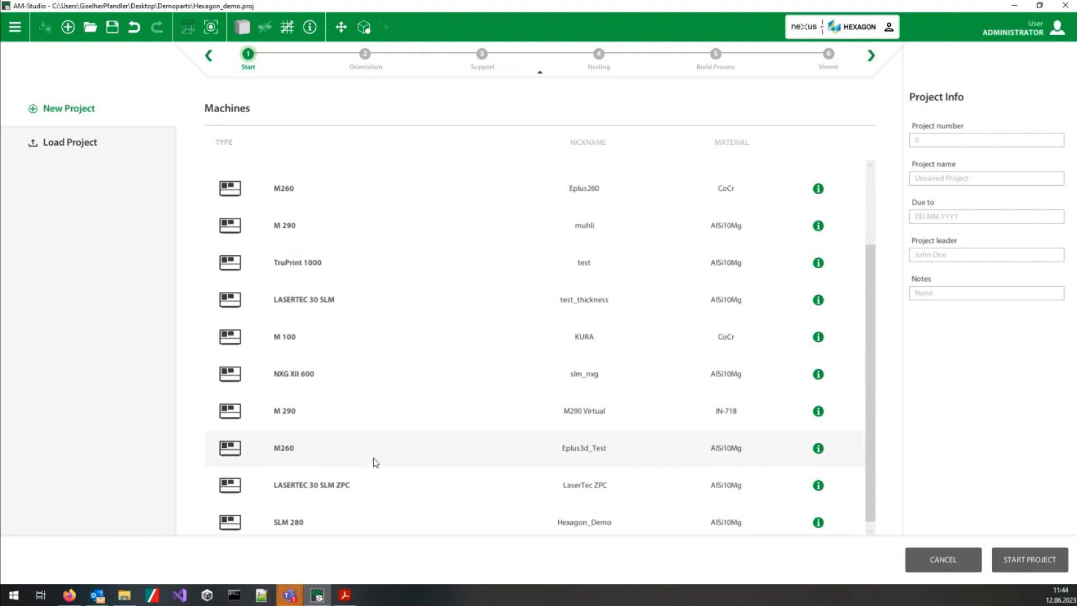
left_click(359, 312)
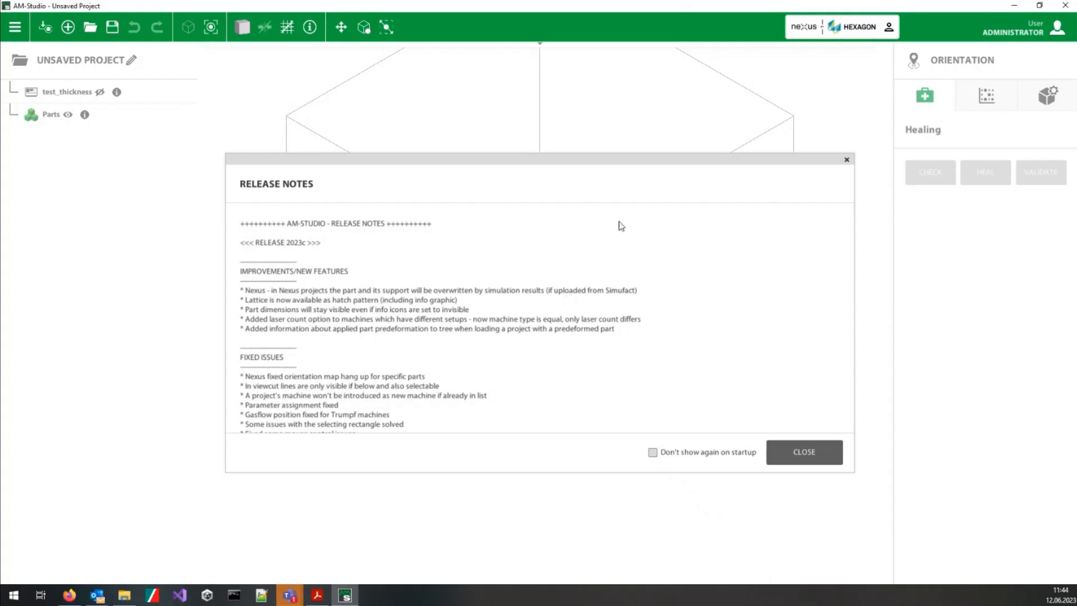
left_click(827, 452)
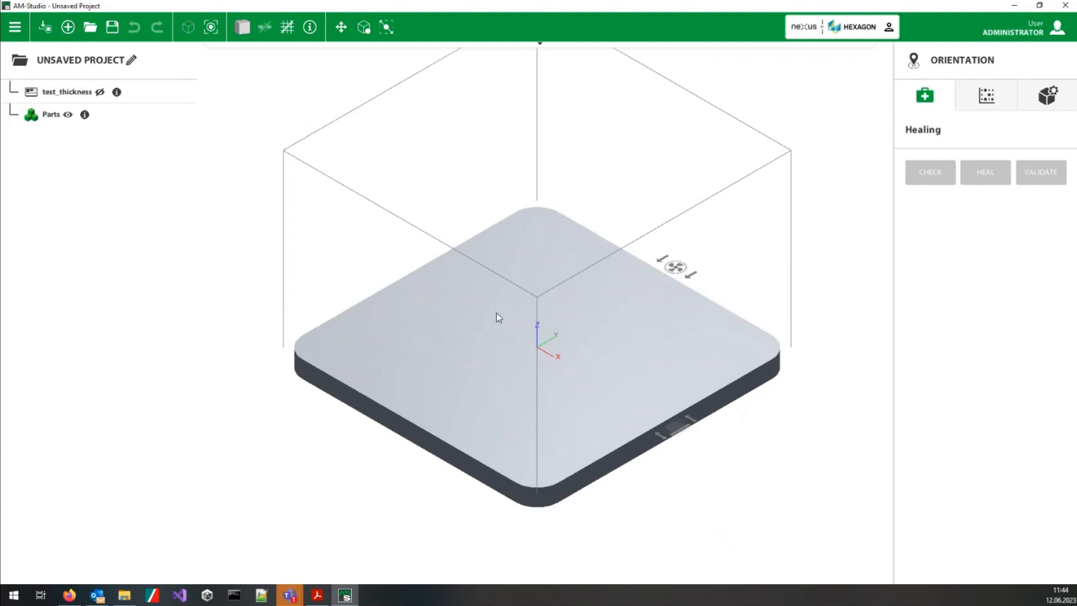
Step: Import bracket2.stl from the STLs folder onto the empty build plate
right_click(469, 311)
left_click(487, 380)
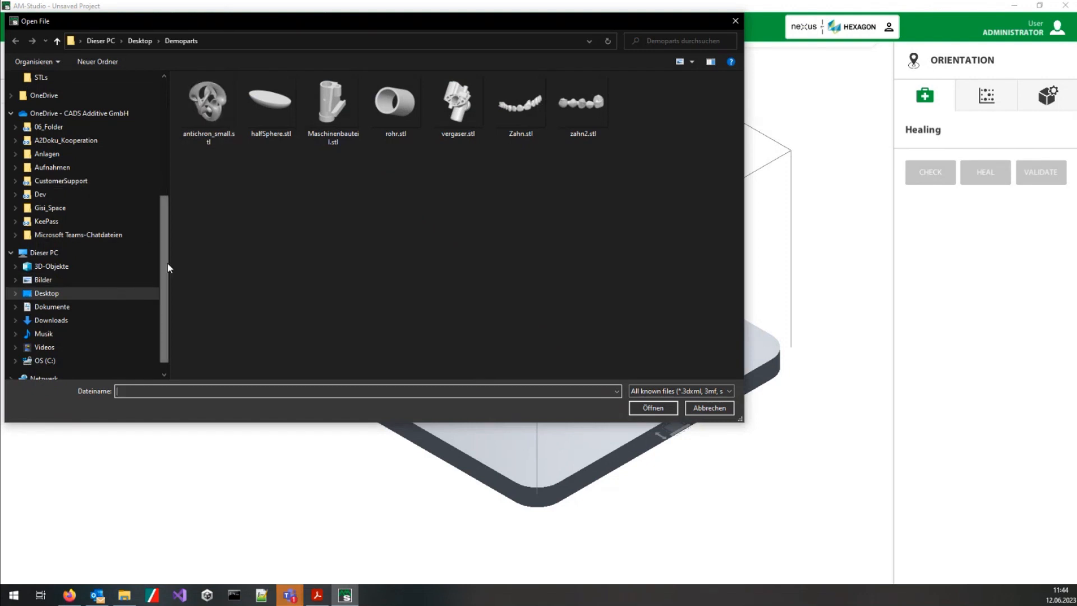
scroll(169, 268, "down", 1)
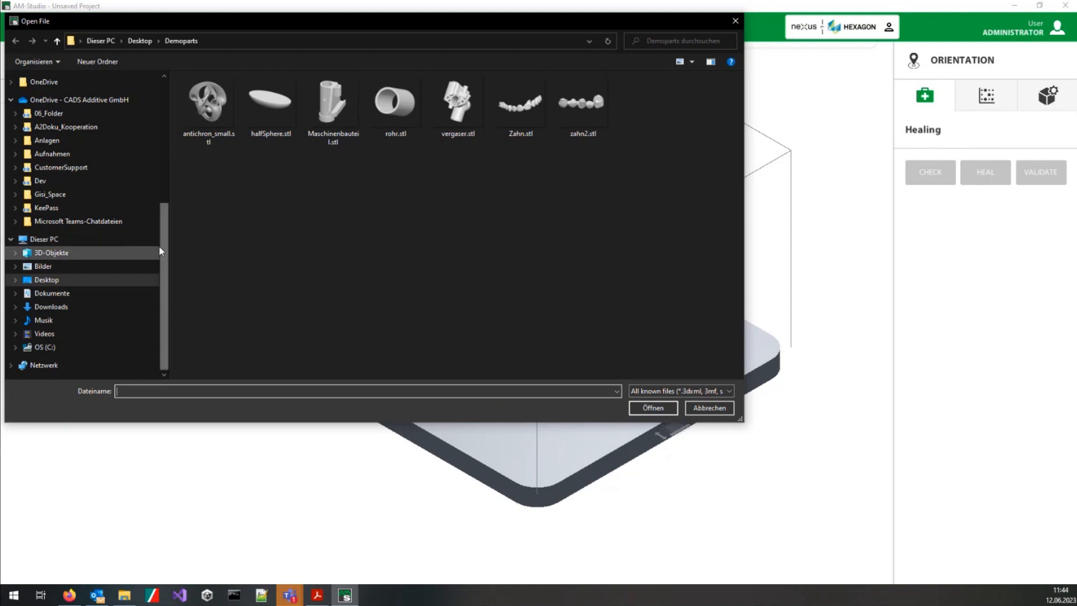
scroll(112, 252, "up", 6)
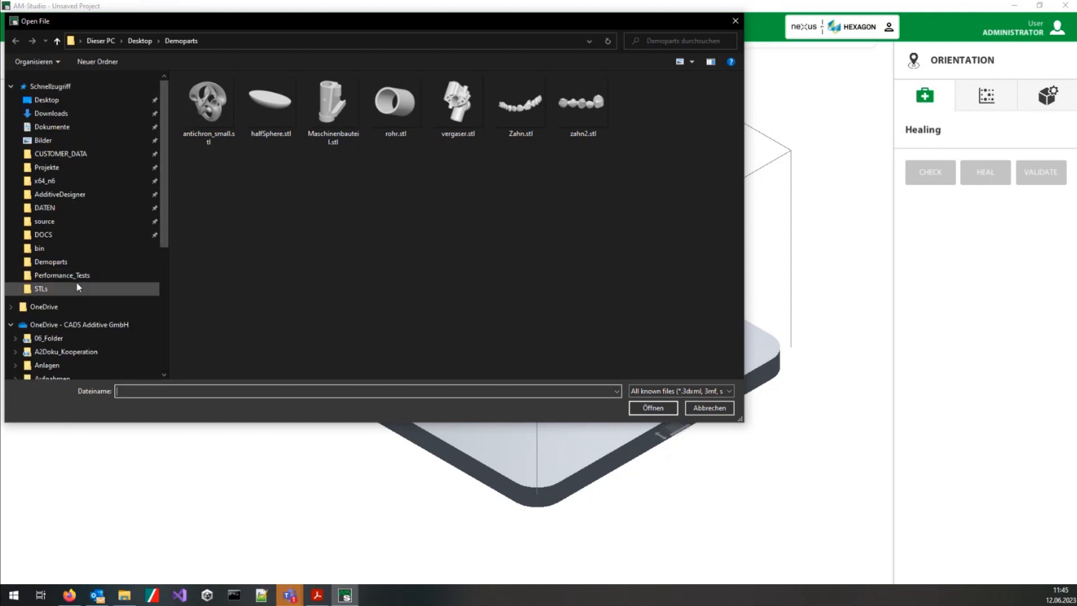
left_click(45, 288)
left_click(415, 138)
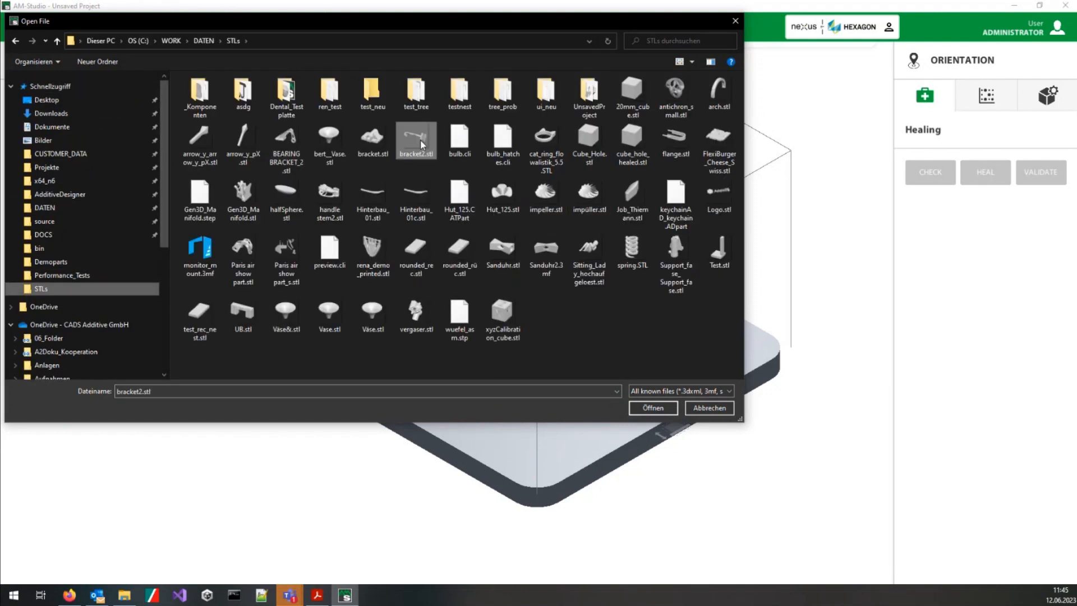
left_click(653, 408)
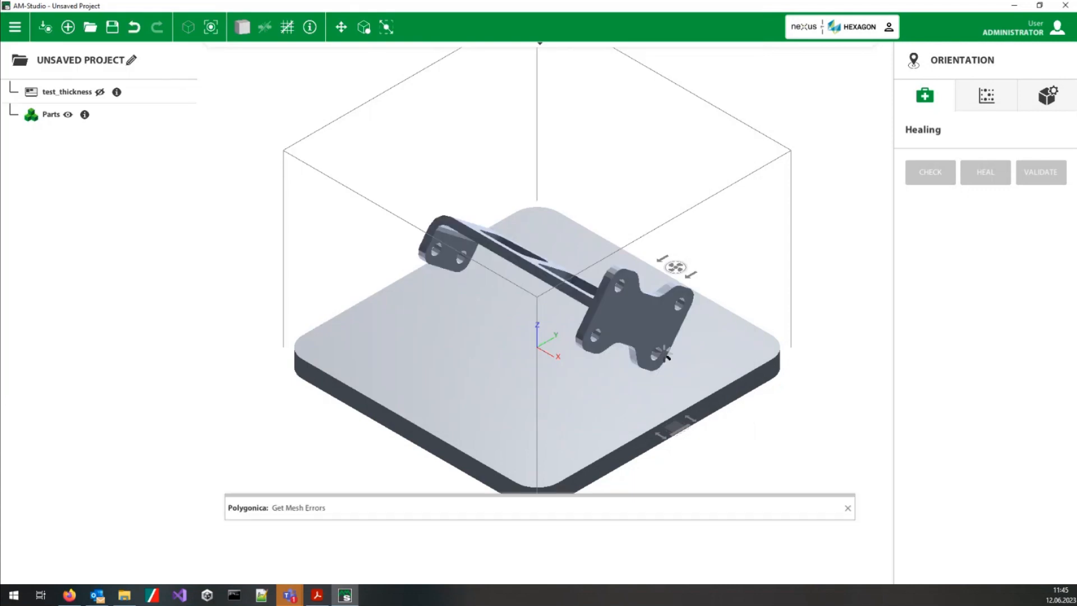
Step: Select bracket2 and inspect its overhang regions in the Support stage
middle_click_drag(568, 372, 605, 374)
left_click(621, 271)
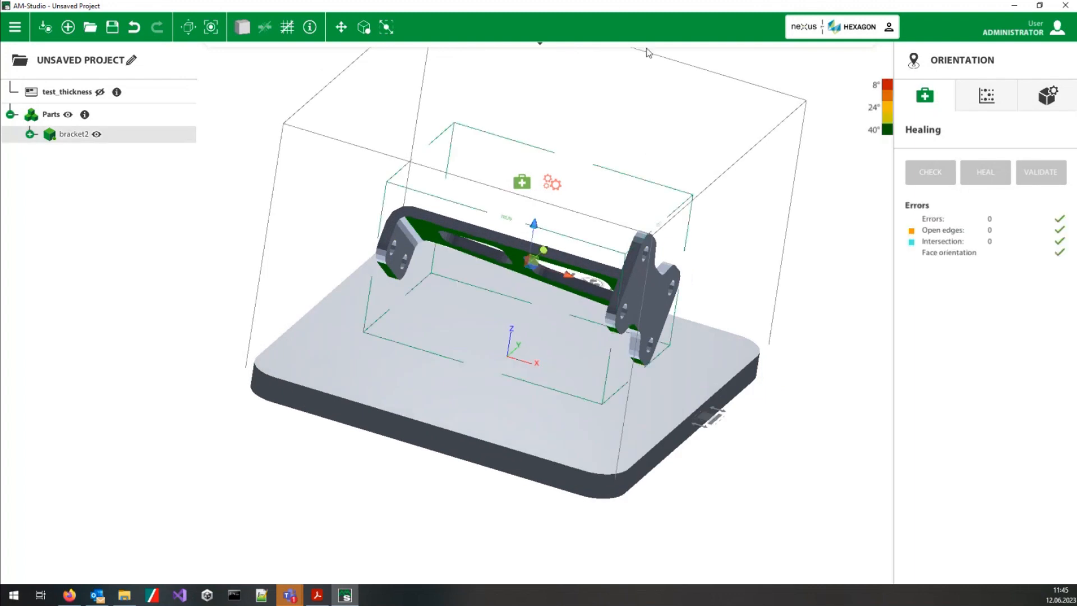
left_click(601, 49)
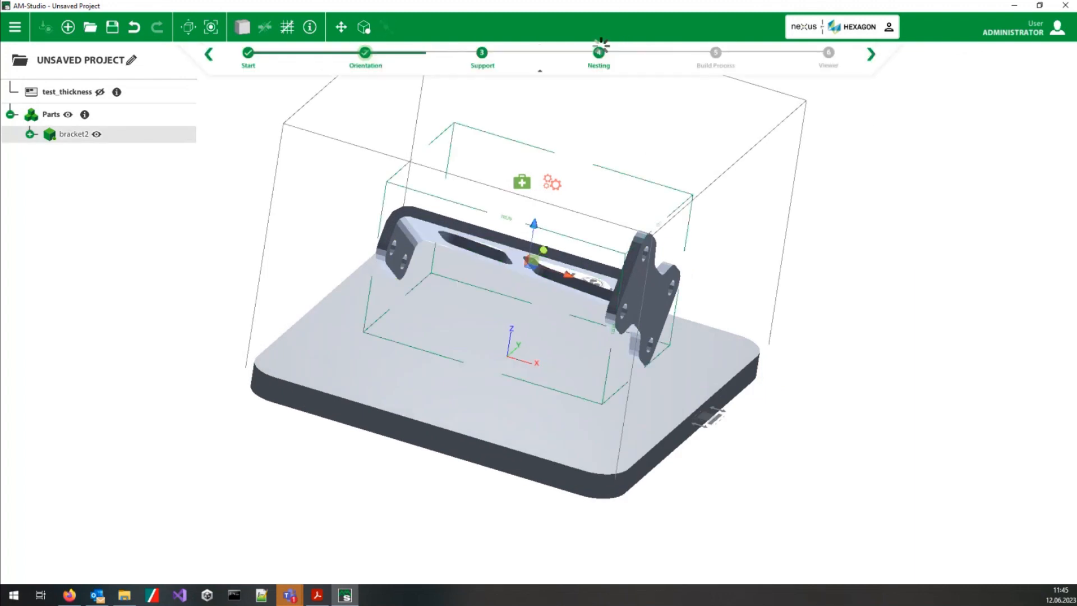
left_click(371, 60)
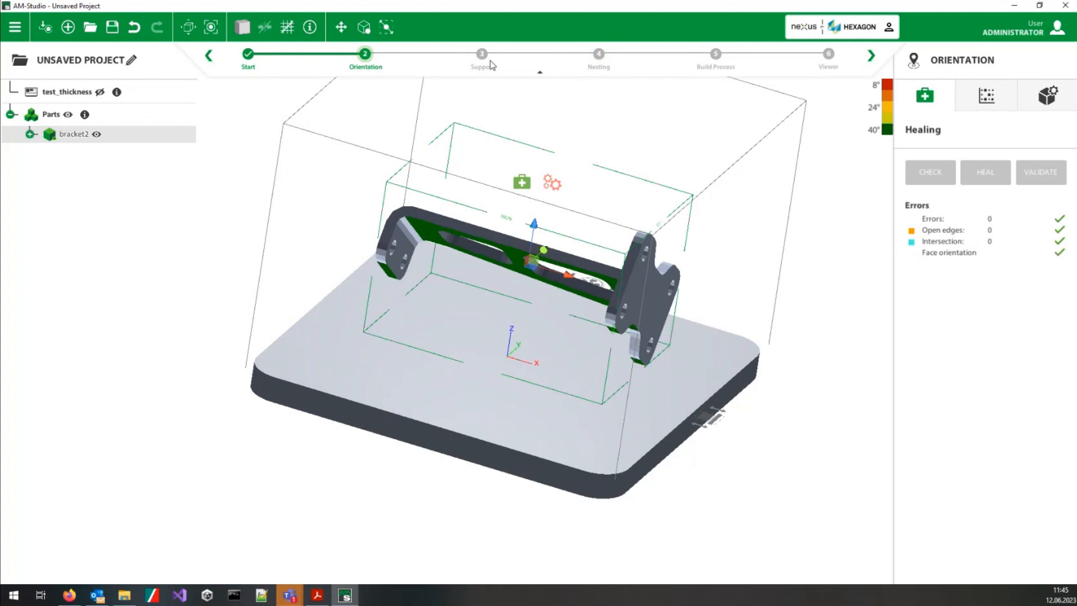
left_click(482, 54)
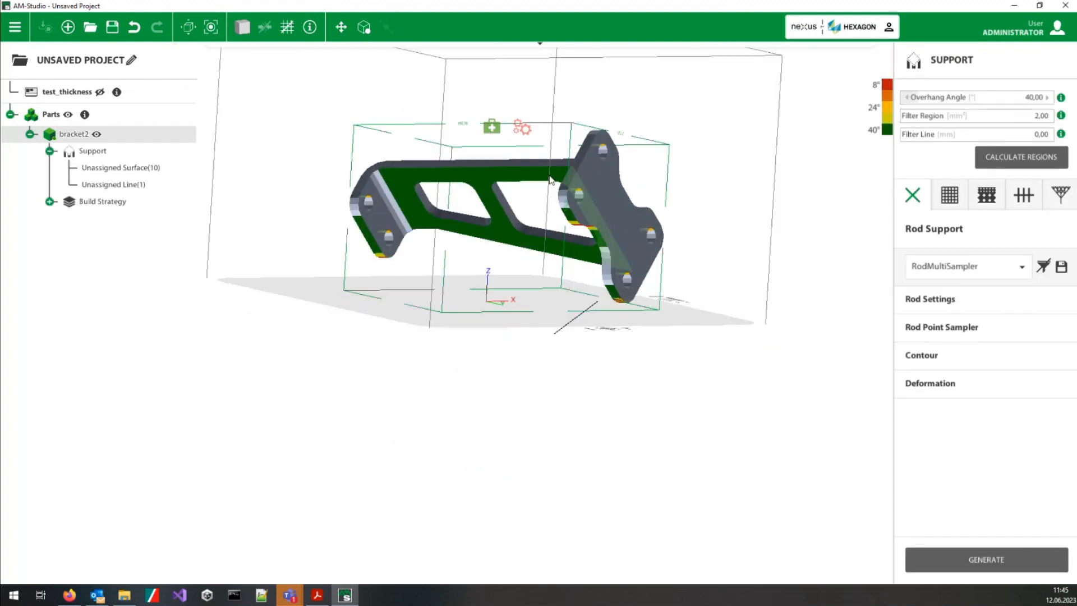
Step: Return to the Orientation stage and rotate bracket2 so its long web stands upright, then deselect it
key("Escape")
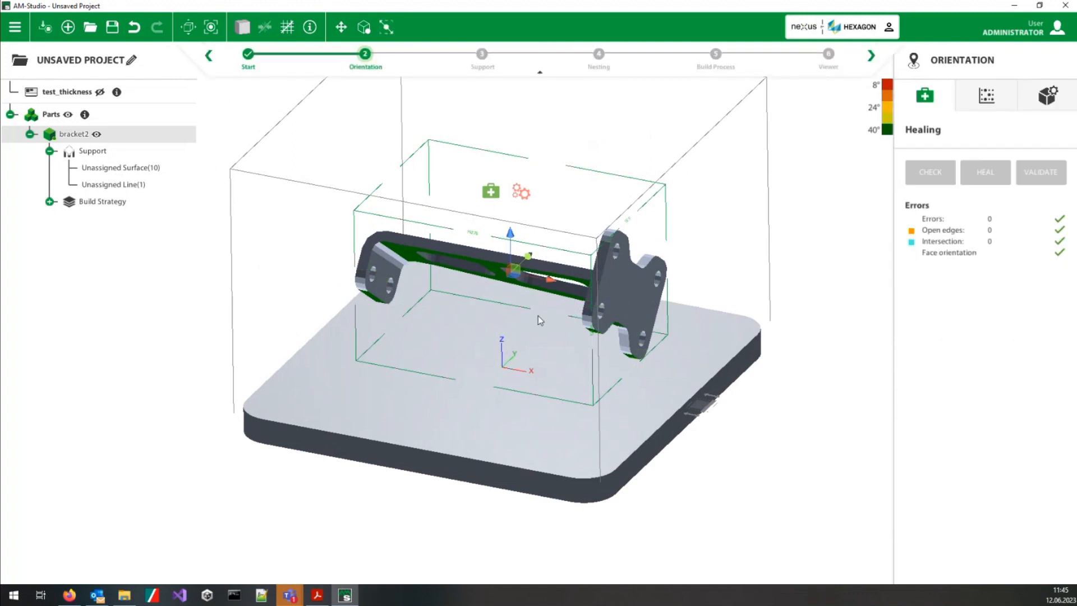
key("space")
left_click_drag(501, 240, 557, 177)
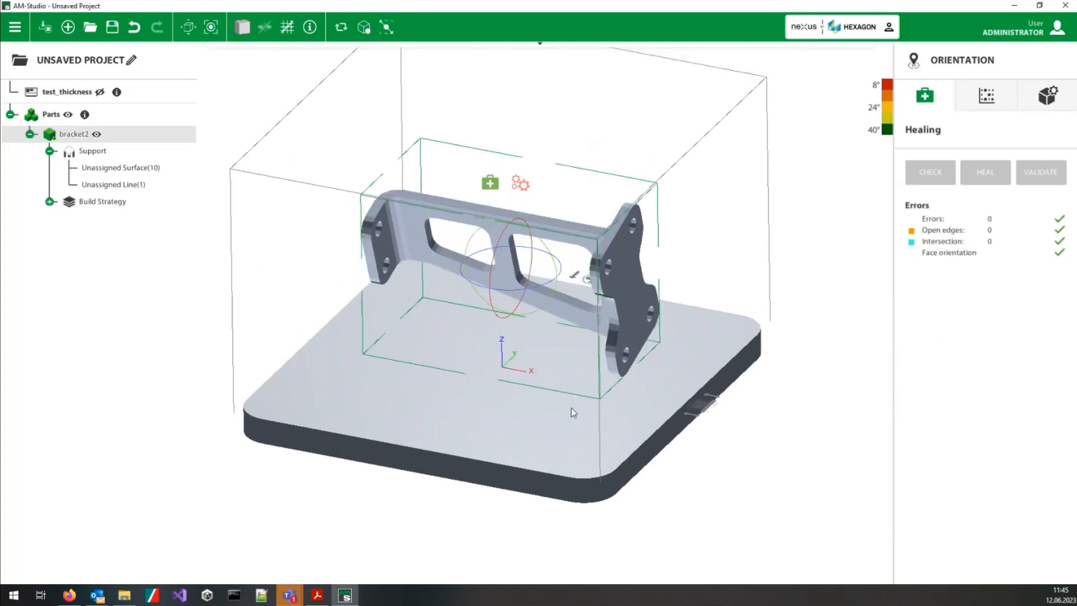
left_click(564, 425)
Step: Go to the Support stage and recalculate the support regions of the rotated bracket2
mouse_move(757, 64)
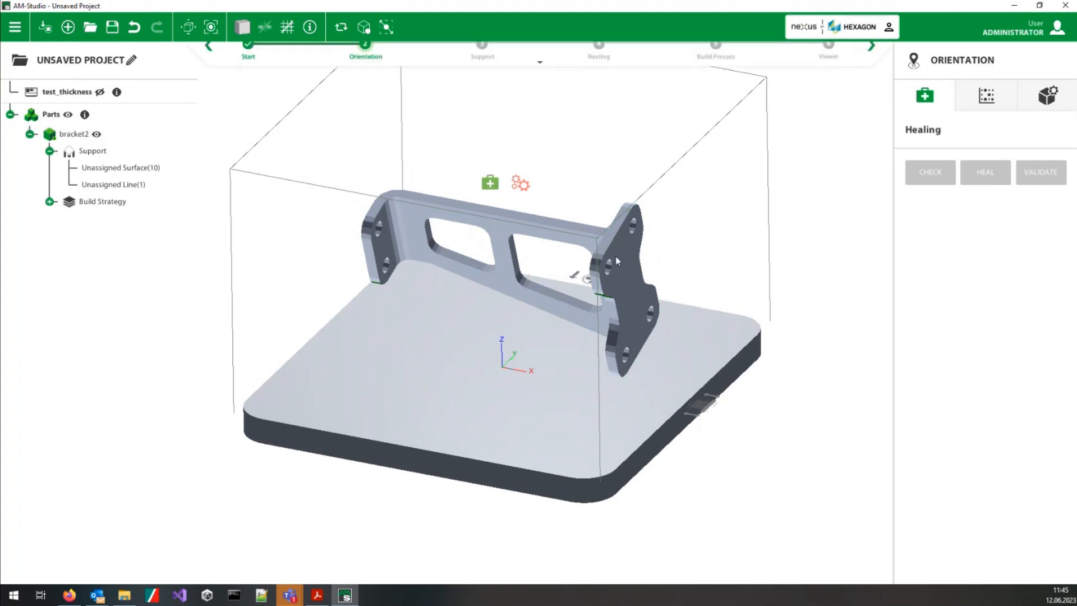
left_click(871, 55)
left_click(1021, 157)
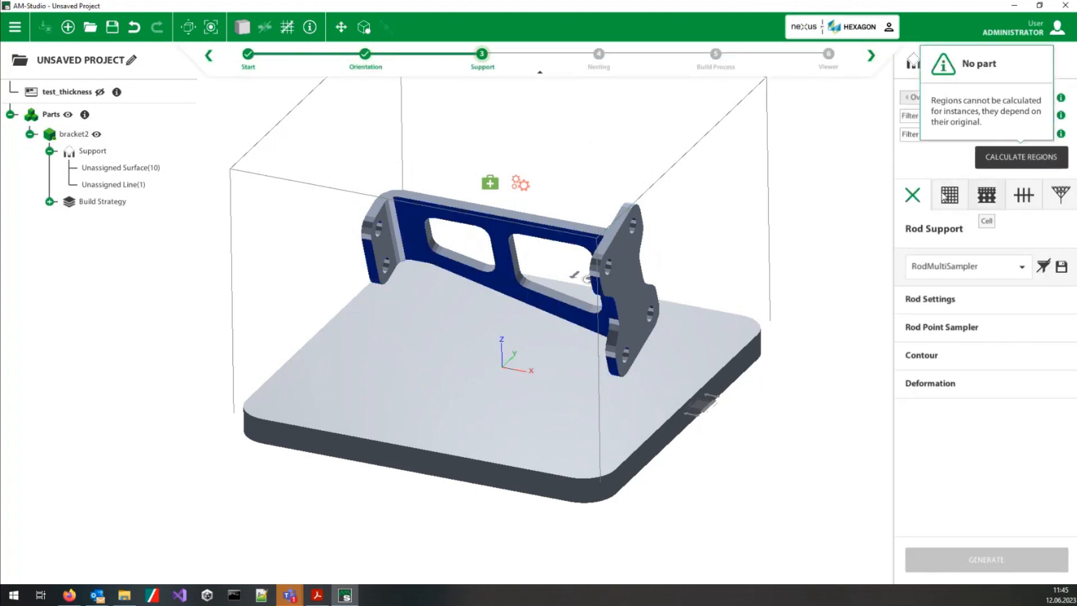
left_click(660, 270)
left_click(1047, 163)
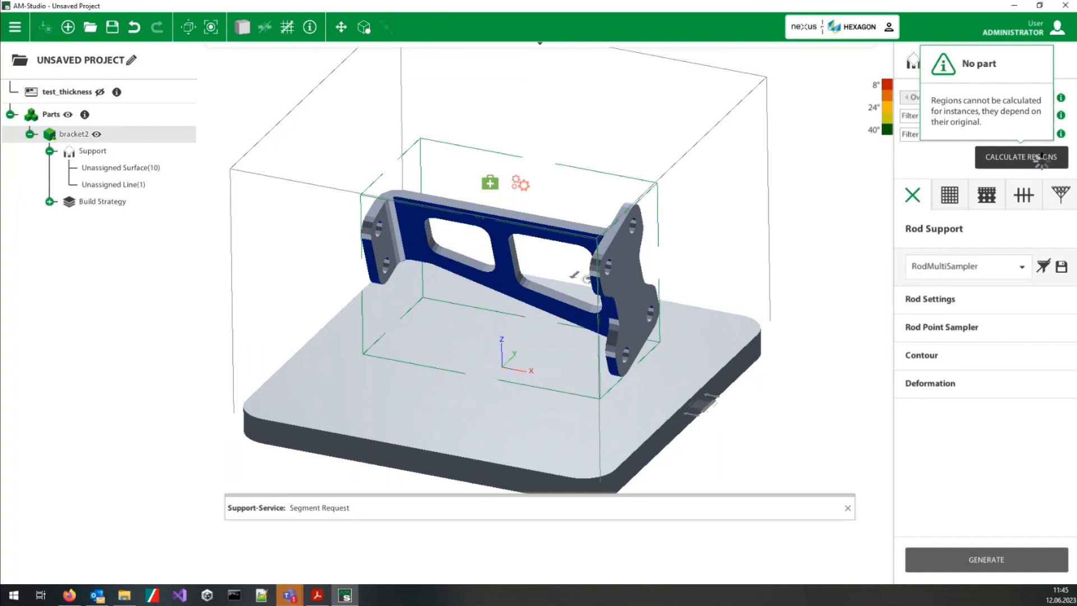
Step: Generate block support for bracket2 with the BlockTooth preset and inspect it
left_click(961, 196)
left_click(988, 560)
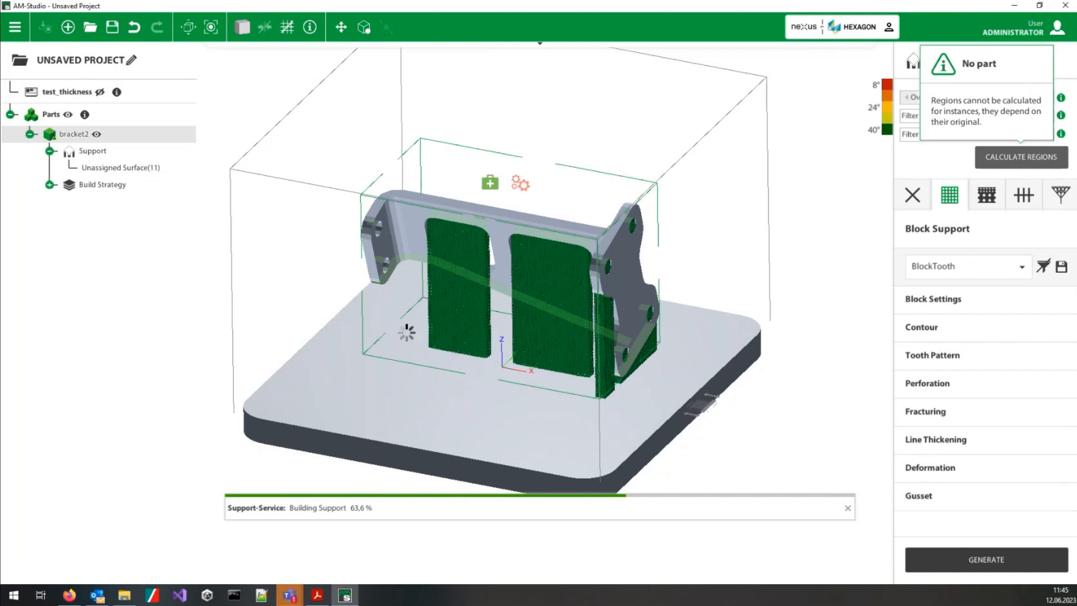
middle_click_drag(470, 417, 583, 368)
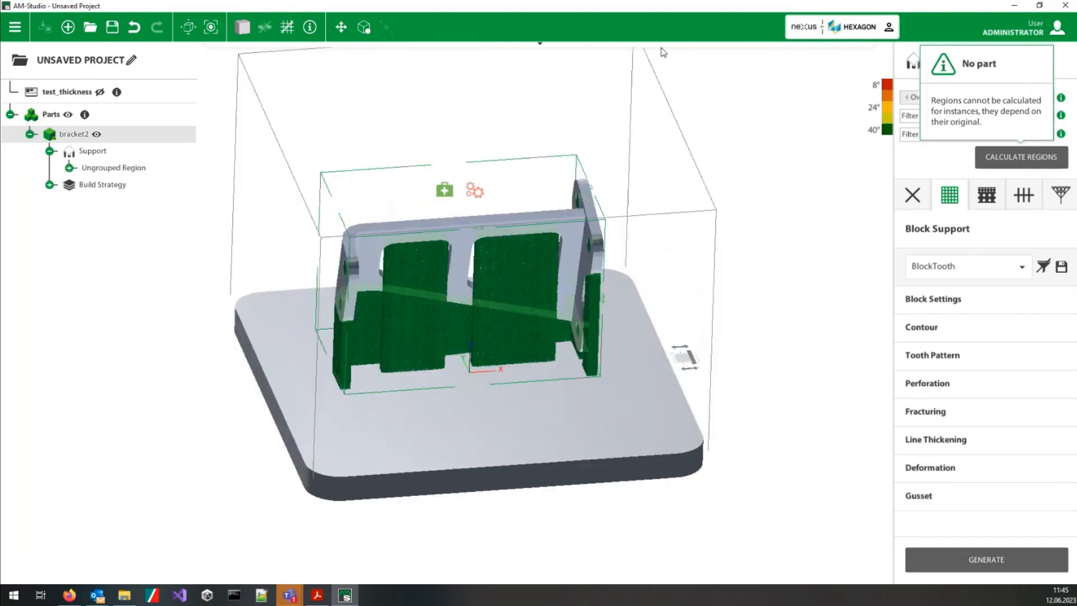
Step: In the Build Process stage's process simulation, create a voxel mesh of bracket2 with a uniform 2.05 mm voxel size and 0.18 mm support thickness
mouse_move(673, 51)
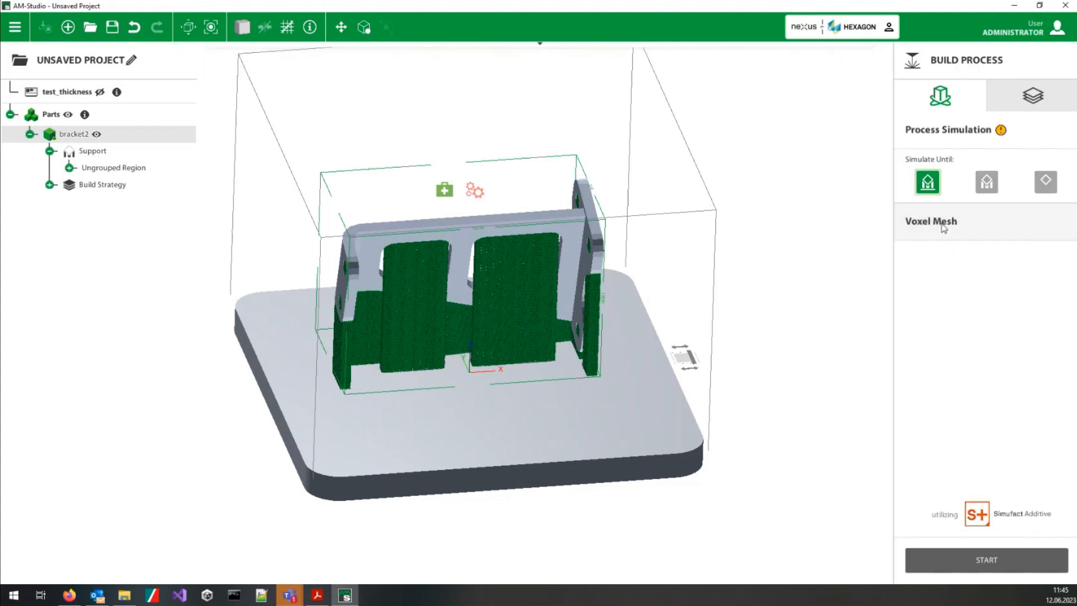
left_click(1004, 225)
middle_click_drag(476, 395, 325, 321)
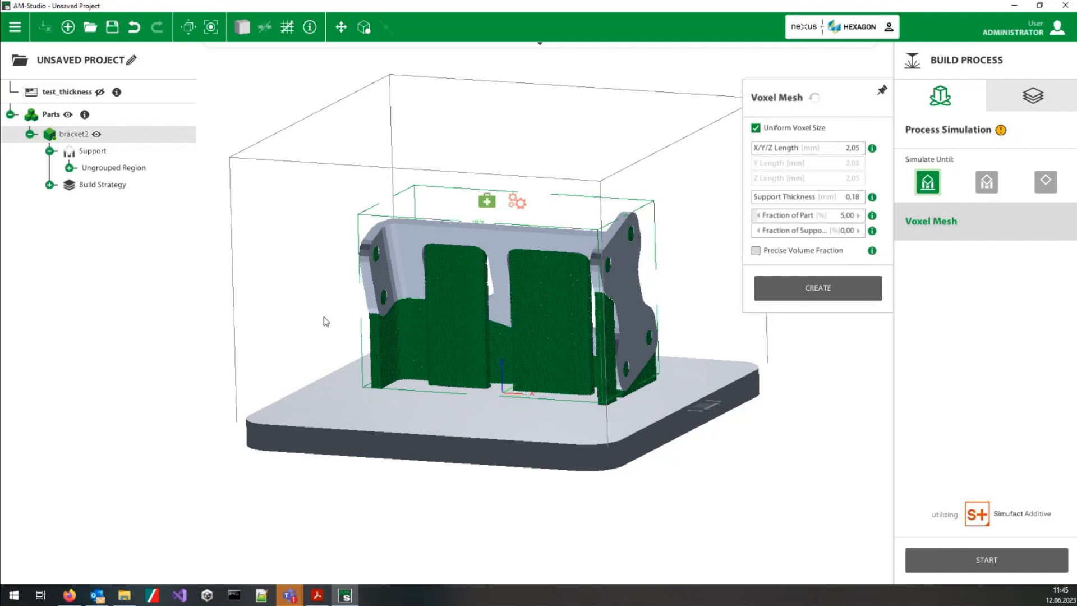
scroll(450, 368, "up", 4)
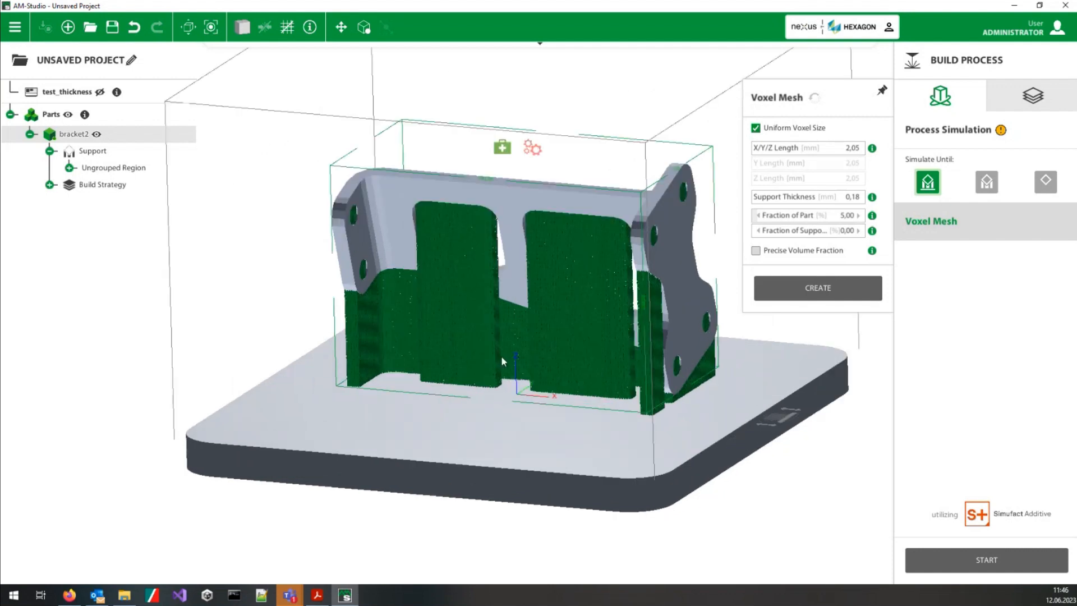
middle_click_drag(527, 385, 496, 402)
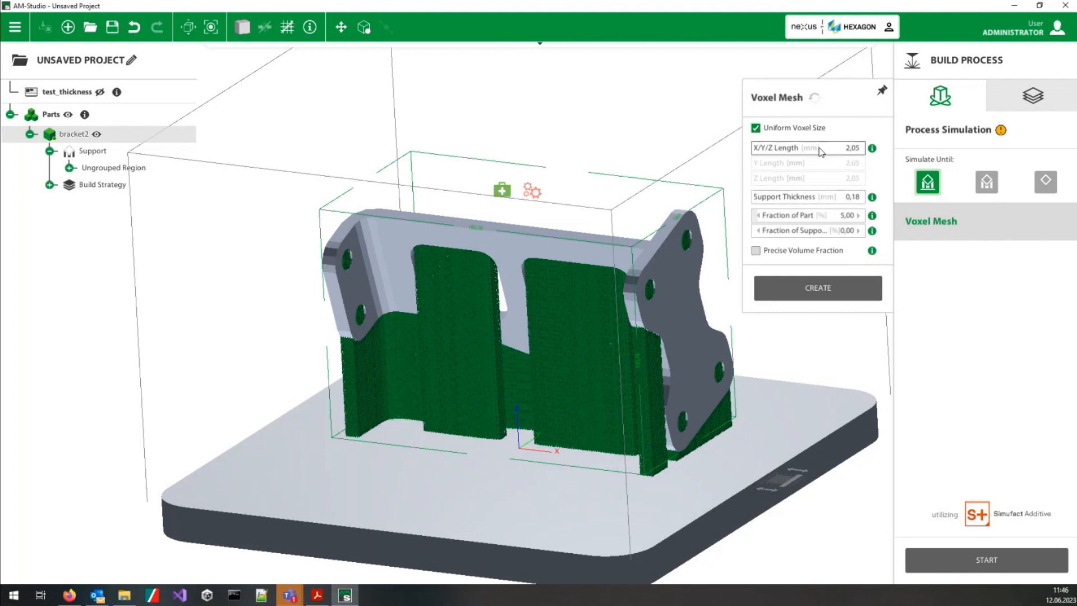
left_click(838, 286)
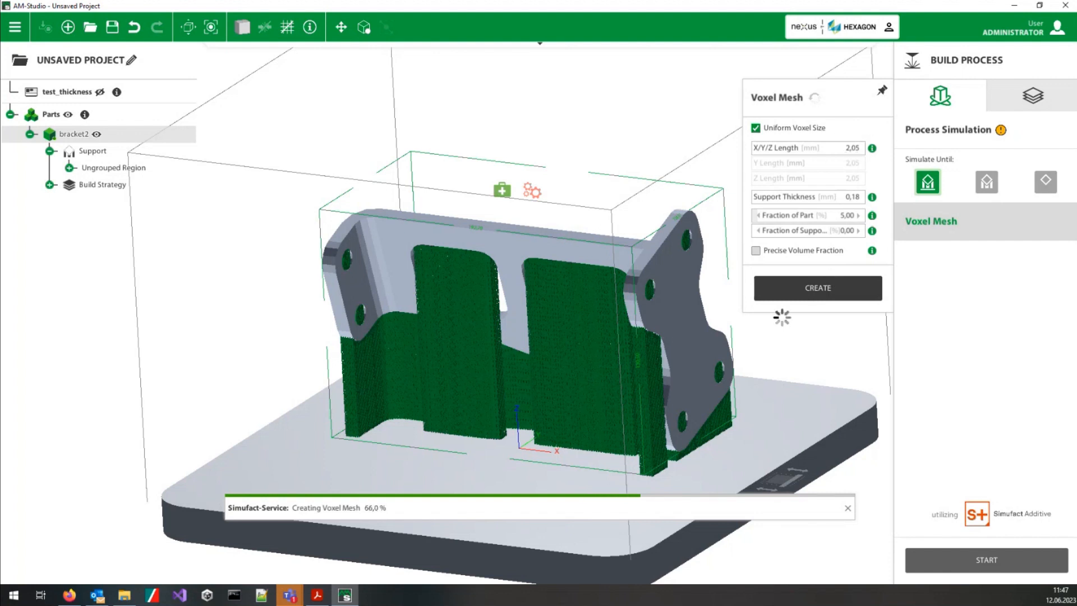
Step: Examine the voxel mesh of bracket2 and its supports from several sides, including close up around the web openings
middle_click_drag(664, 419, 1076, 511)
middle_click_drag(570, 490, 695, 430)
scroll(541, 523, "up", 3)
scroll(542, 524, "up", 10)
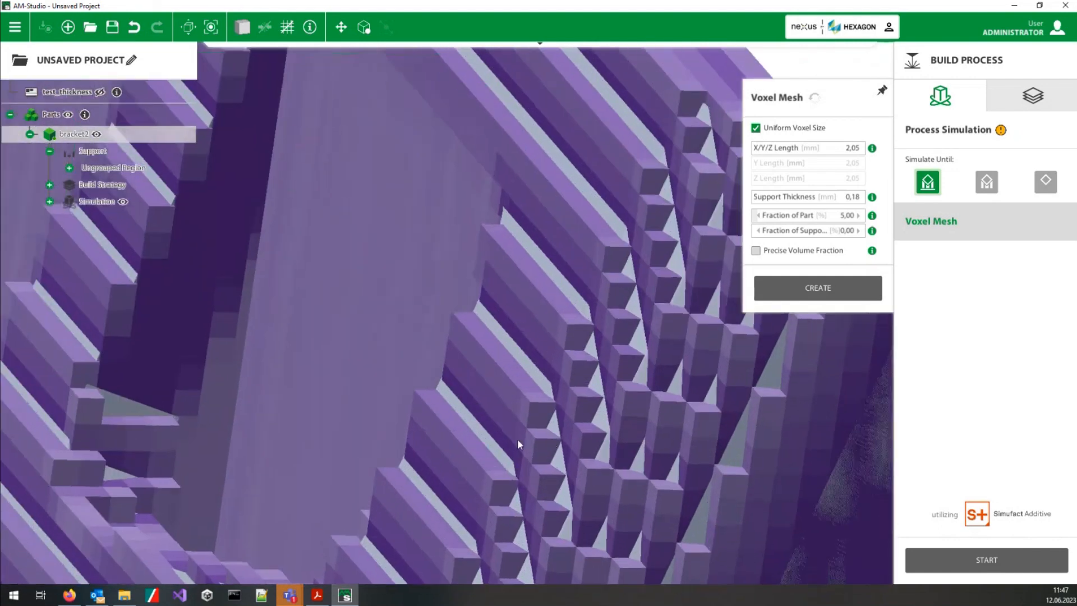
middle_click_drag(481, 463, 605, 457)
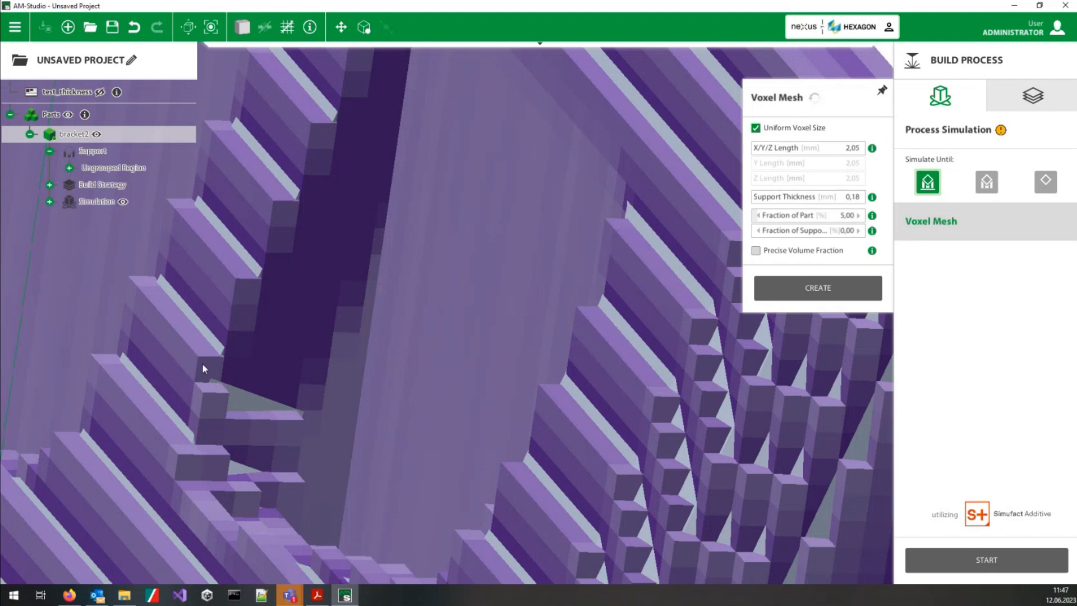
scroll(227, 371, "down", 8)
scroll(224, 406, "down", 5)
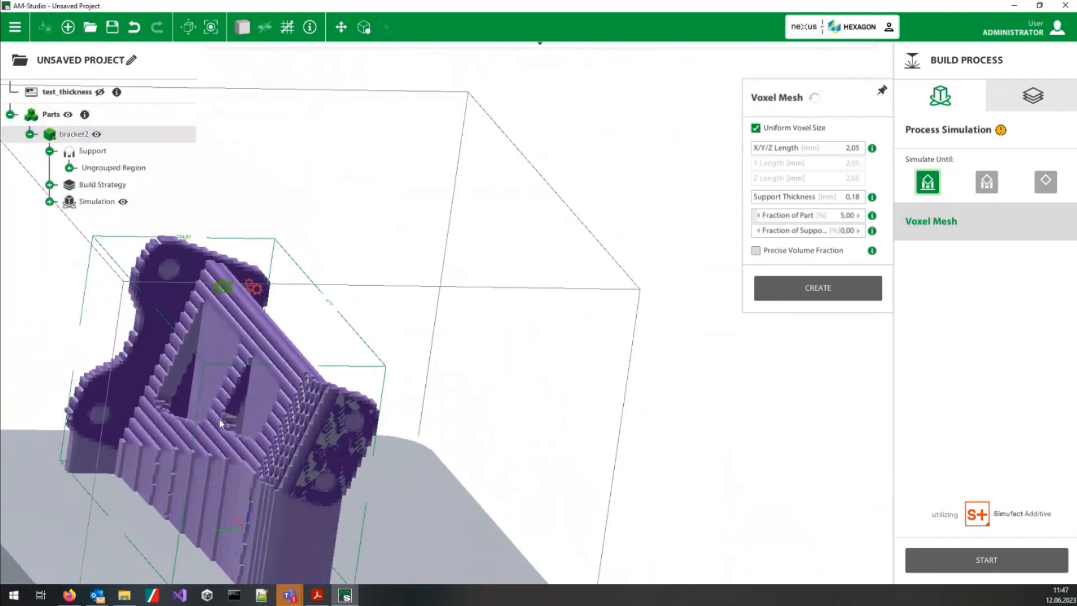
middle_click_drag(252, 520, 472, 429)
middle_click_drag(315, 462, 445, 544)
scroll(486, 453, "up", 4)
middle_click_drag(486, 452, 525, 471)
scroll(531, 464, "down", 3)
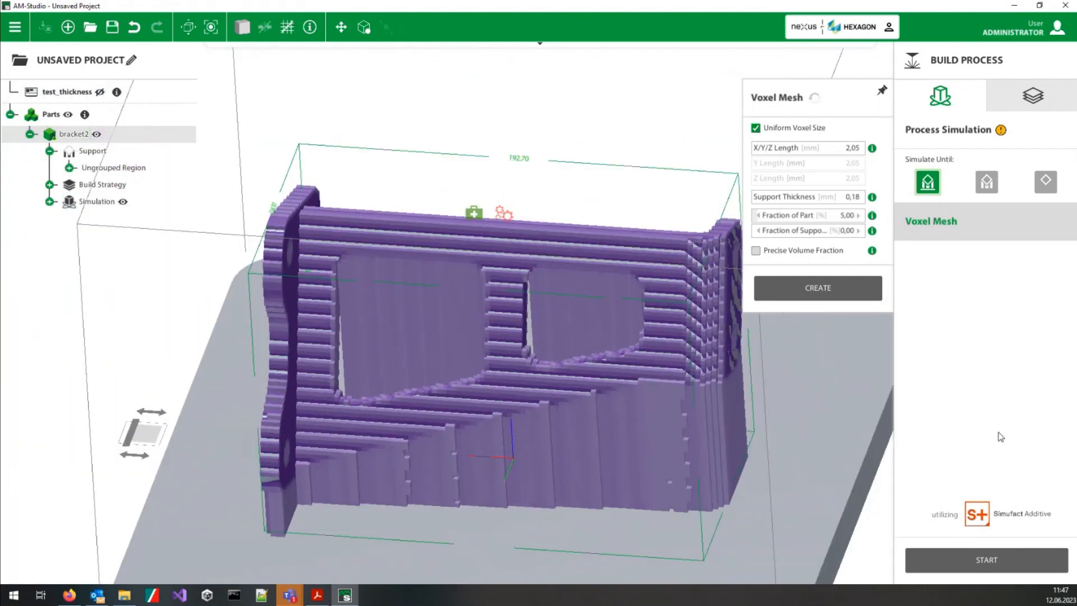
Step: Start the process simulation of bracket2 using the default calibration values
left_click(978, 570)
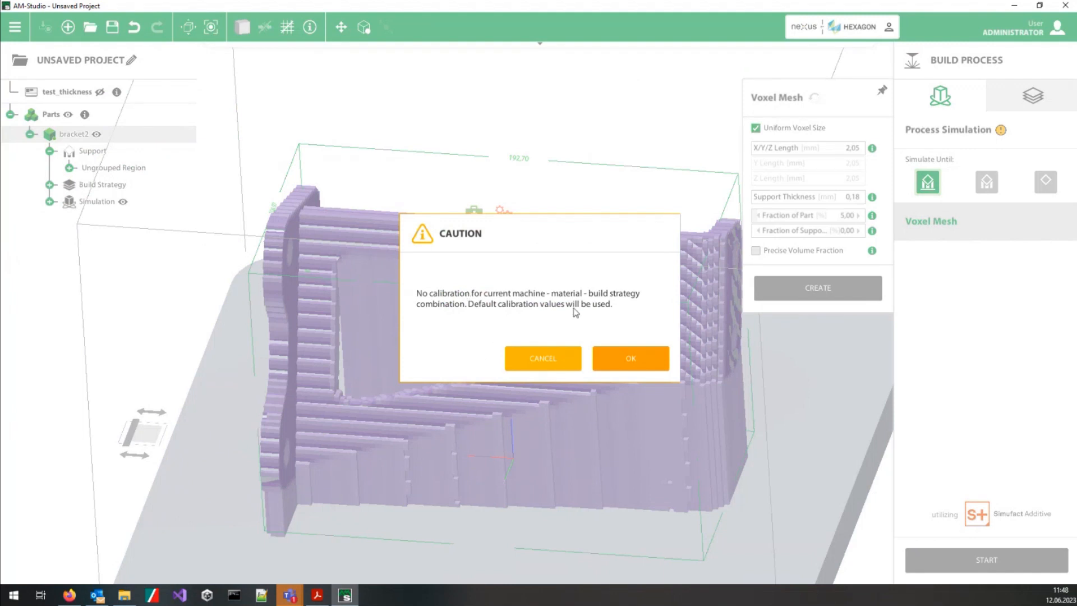
left_click(632, 360)
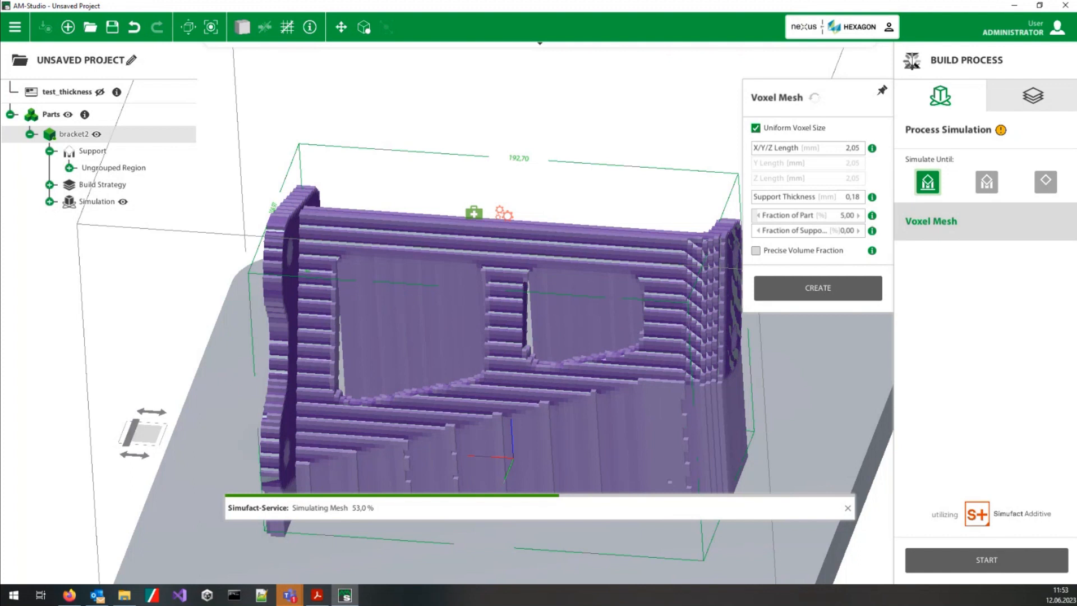
Step: Close AM-Studio while discarding the unsaved bracket2 project, and minimize the SimulationCalibration PDF behind it
left_click(1067, 7)
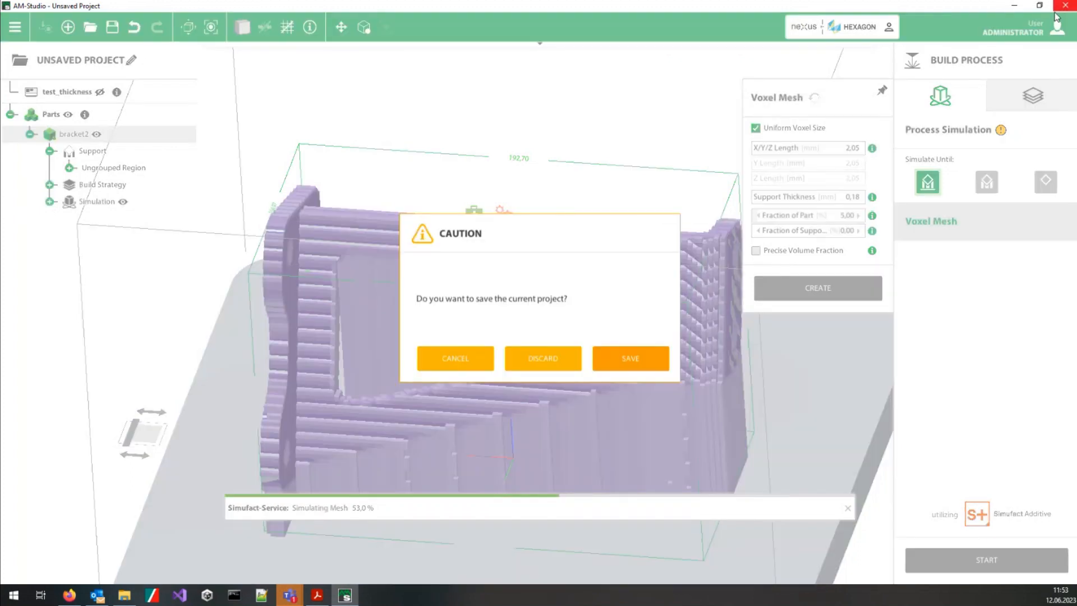
left_click(570, 353)
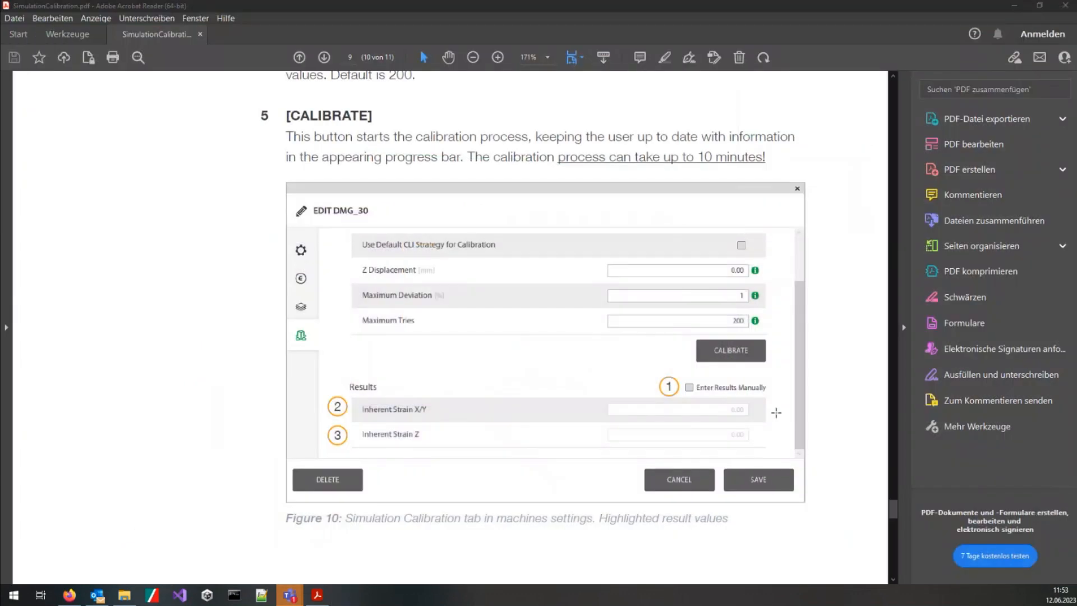
left_click(1016, 3)
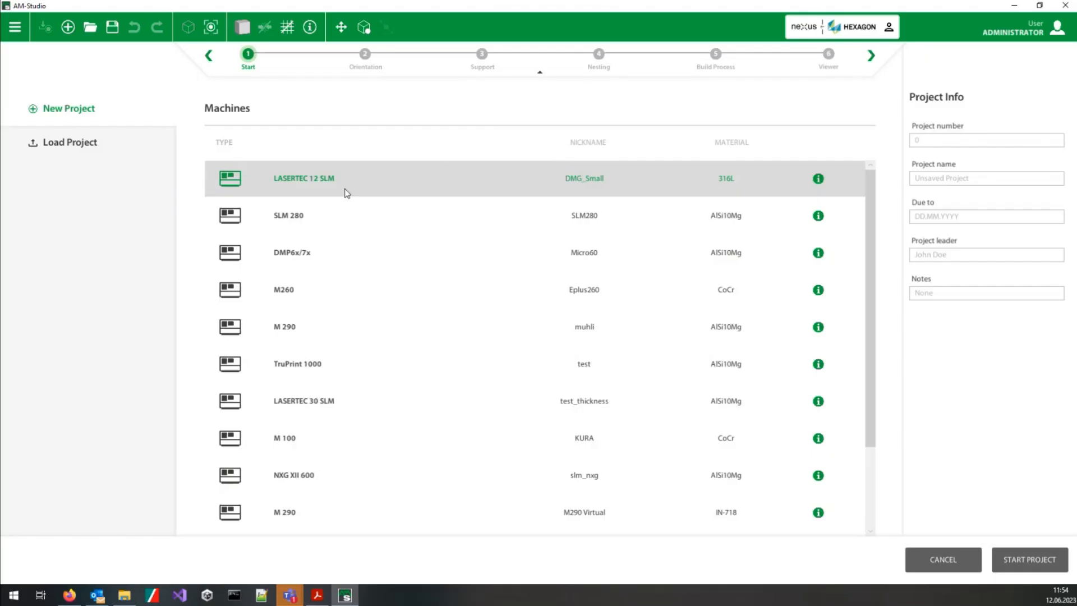
Step: Start a new project on the DMG_Small machine and import the part arch.stl from the STLs folder
double_click(345, 191)
right_click(447, 288)
left_click(484, 347)
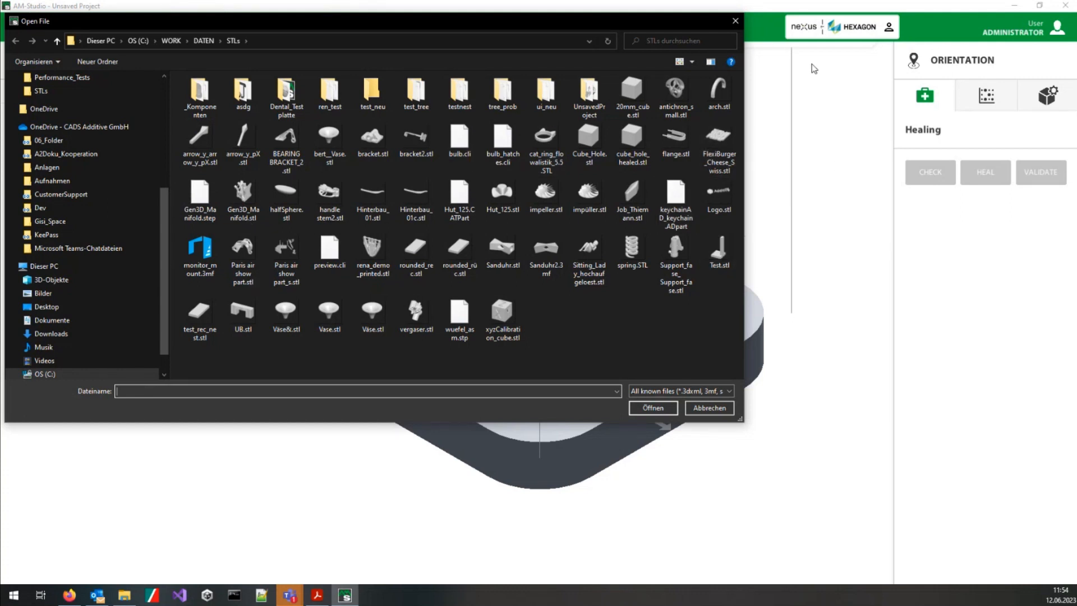
left_click(720, 92)
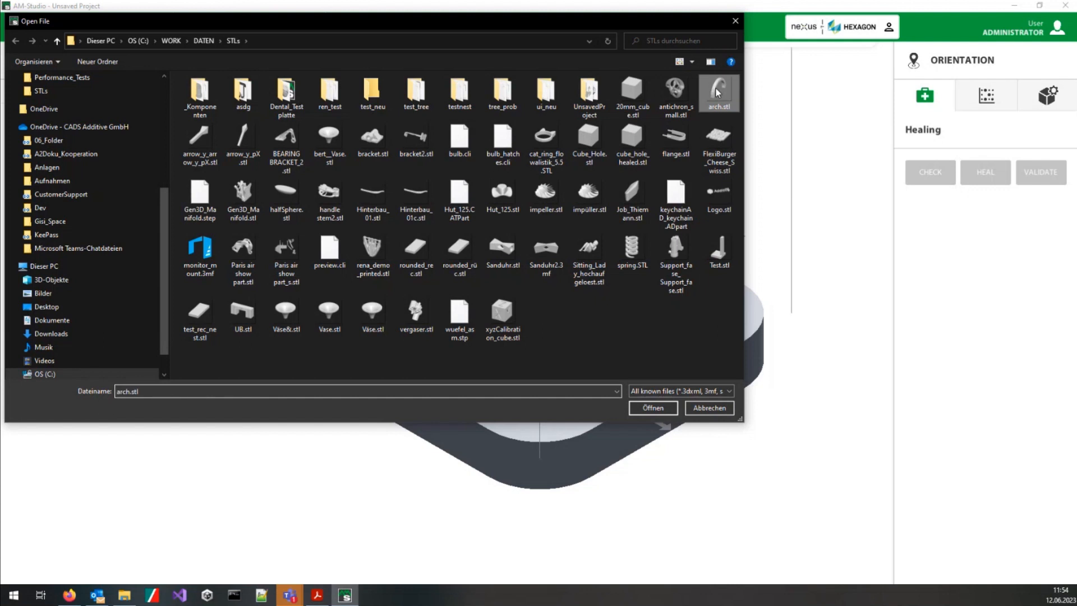
left_click(654, 407)
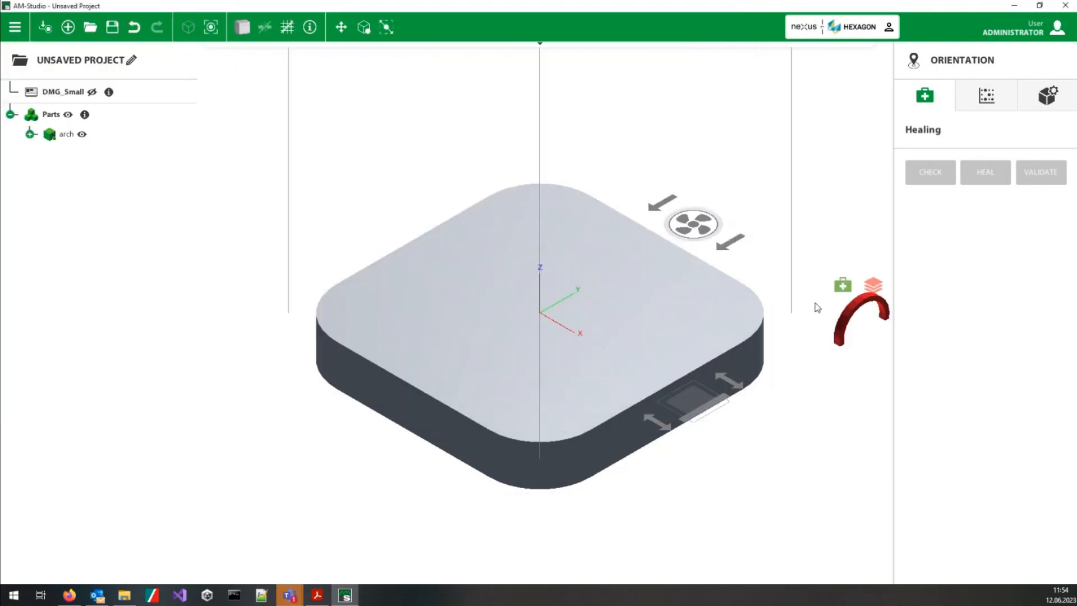
Step: Move the imported arch from beside the machine onto the build plate, just off its centre
left_click(842, 317)
left_click_drag(863, 316, 502, 289)
scroll(506, 300, "up", 3)
scroll(507, 298, "up", 4)
middle_click_drag(520, 286, 532, 221)
Step: Go to the Support stage and calculate the arch's support regions with a 43° overhang angle
mouse_move(414, 42)
left_click(482, 53)
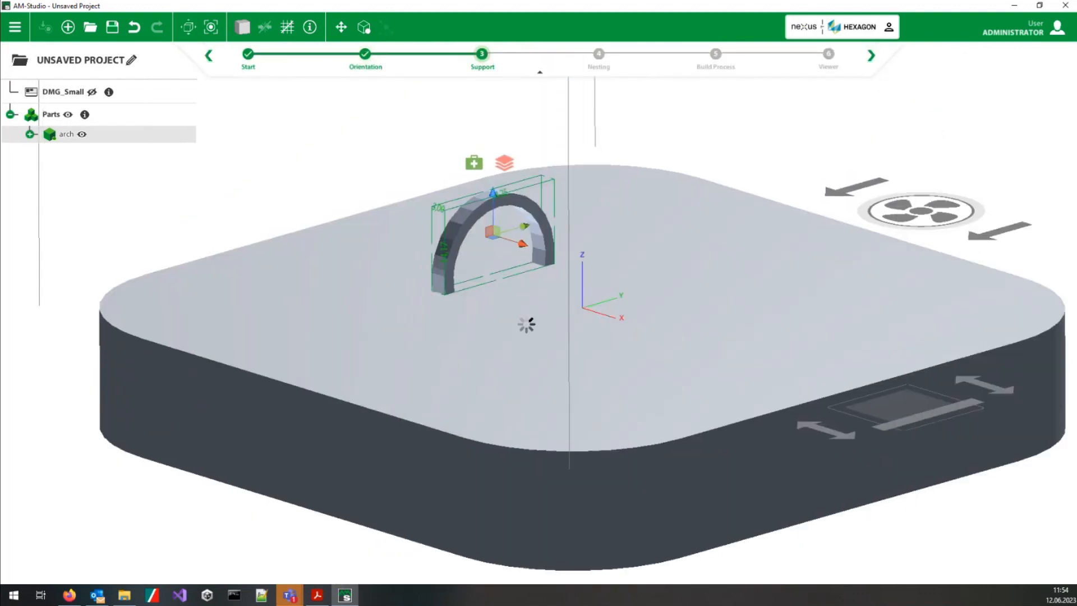
middle_click_drag(503, 337, 484, 127)
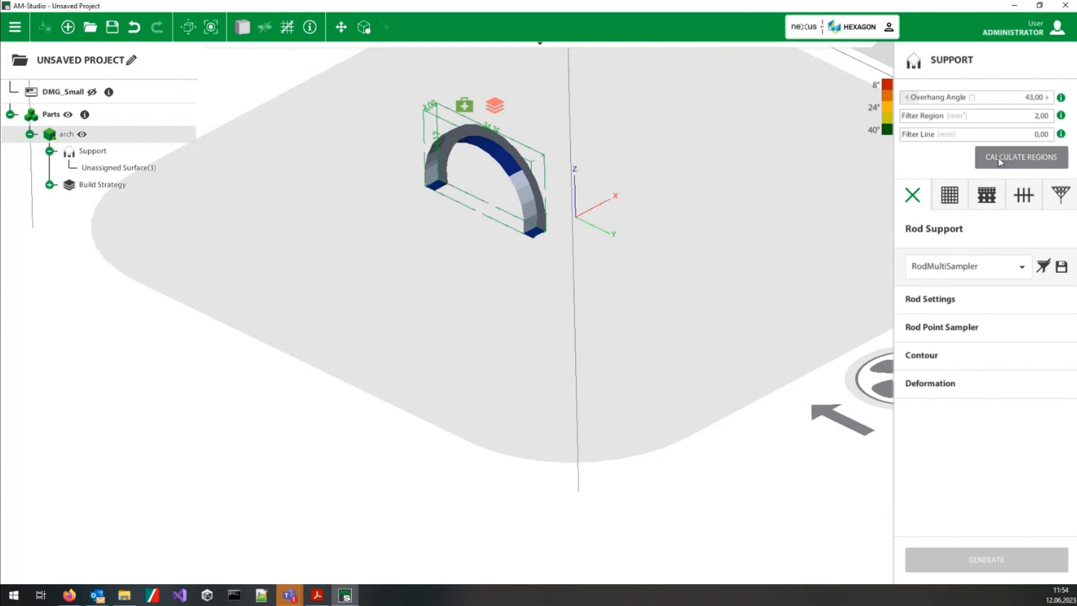
left_click(1013, 157)
left_click(598, 171)
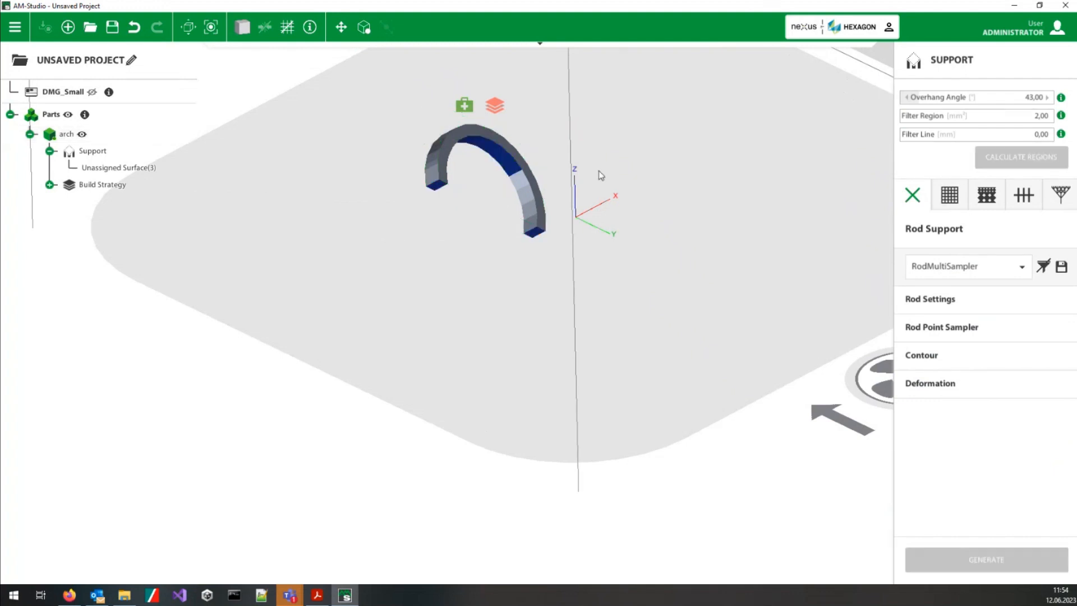
middle_click_drag(513, 136, 481, 258)
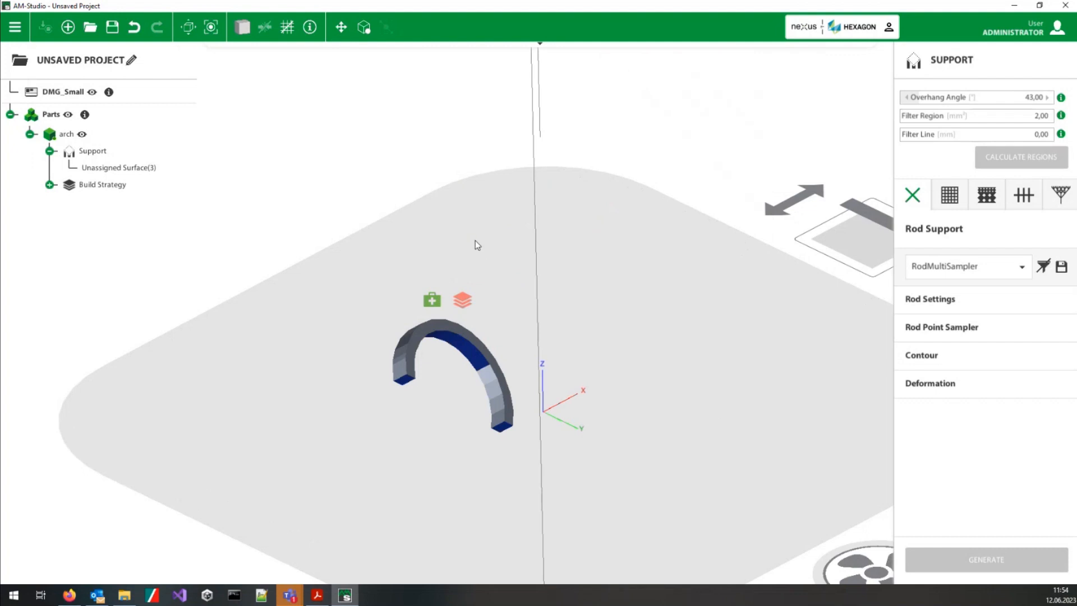
Step: Generate block support for the arch with the BlockTooth preset
left_click(408, 381)
left_click(950, 195)
left_click(1015, 156)
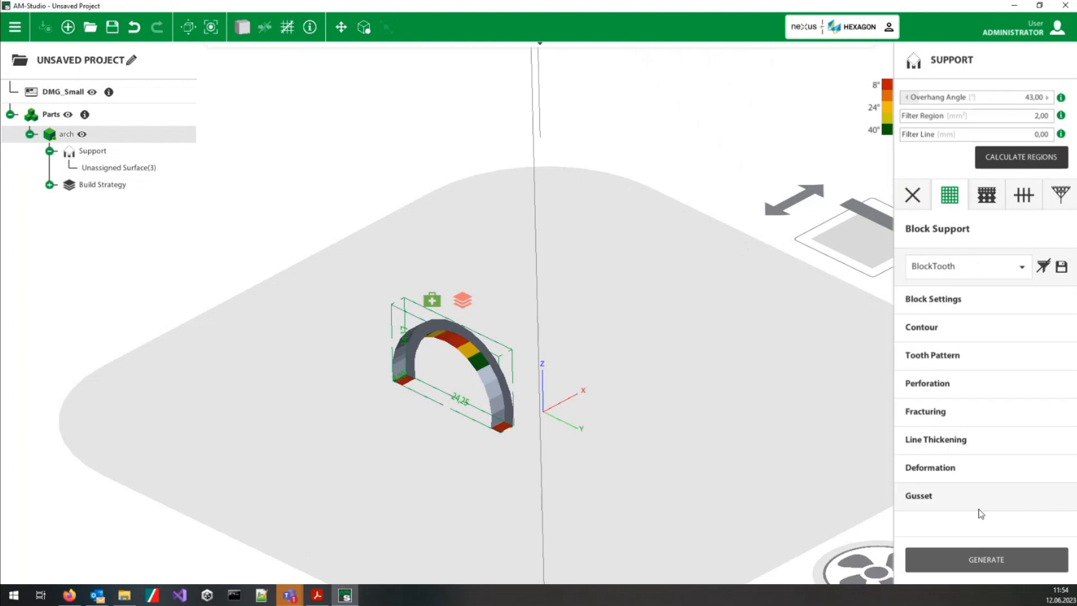
left_click(986, 559)
middle_click_drag(575, 284, 511, 433)
scroll(511, 433, "down", 5)
Step: In the Build Process stage, create a voxel mesh of the arch with a uniform 0.5 mm voxel size and 0.18 mm support thickness
mouse_move(651, 56)
left_click(715, 54)
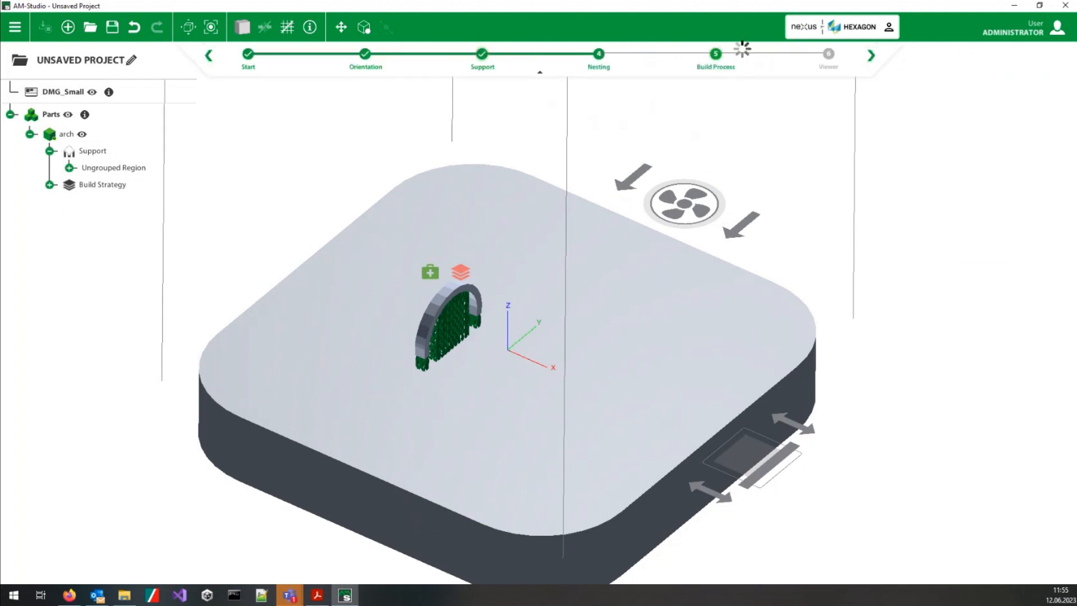
left_click(948, 224)
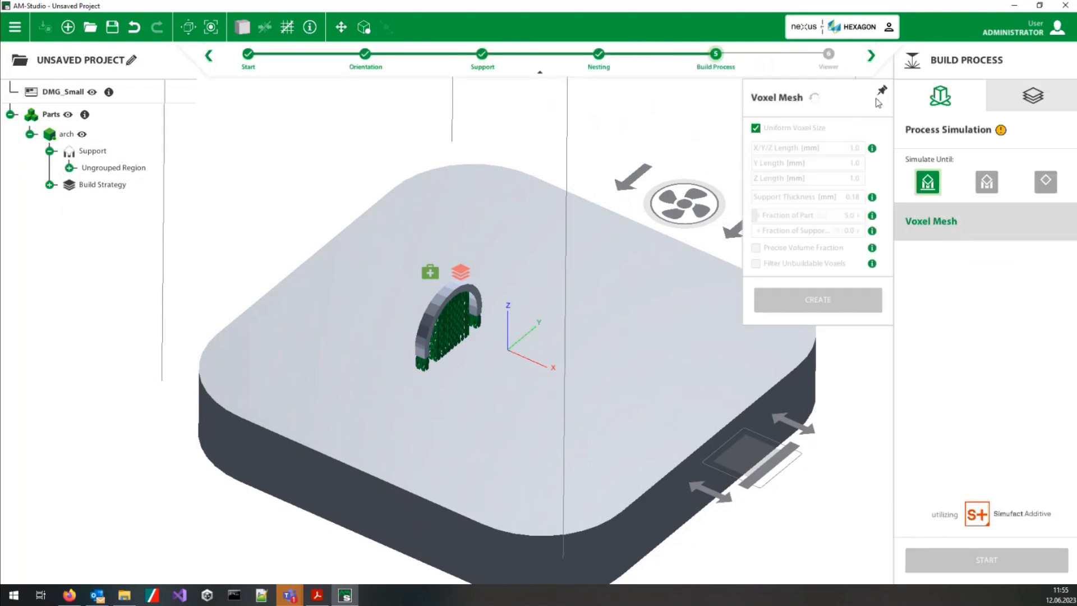
double_click(853, 148)
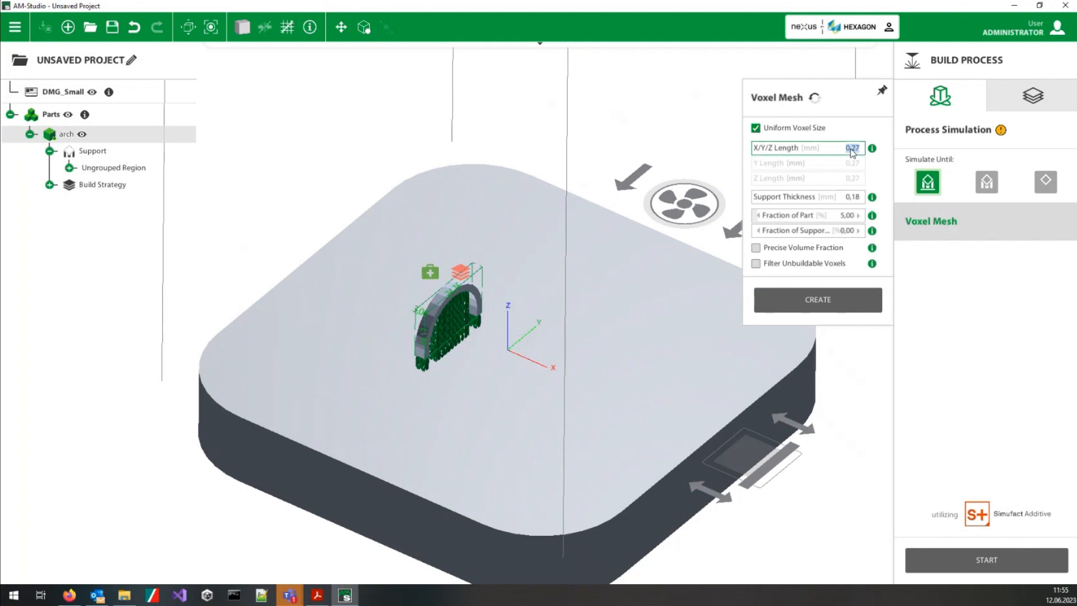
type("0,5")
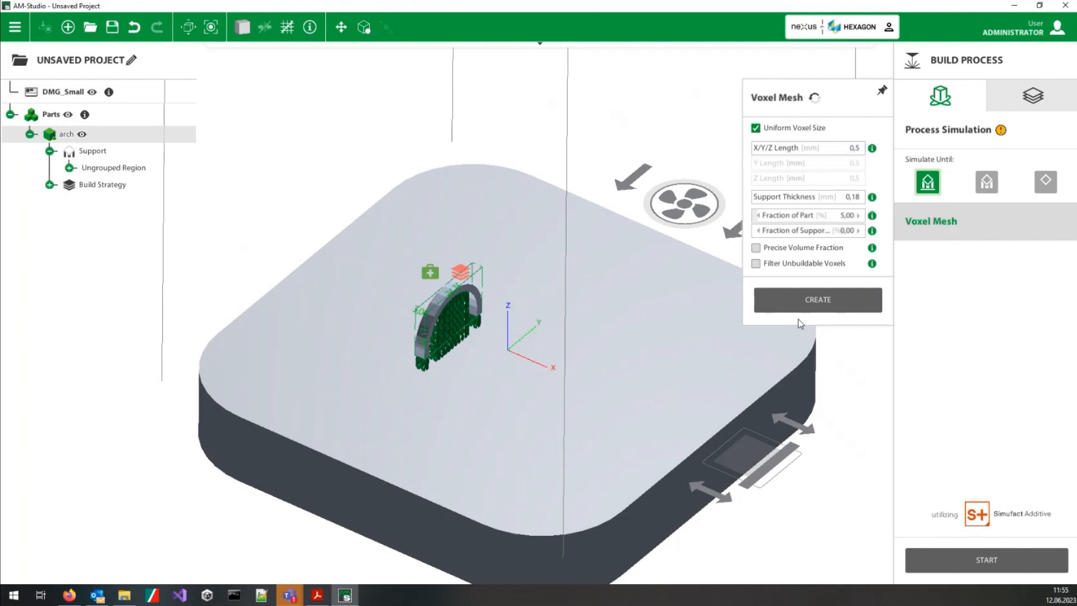
left_click(814, 300)
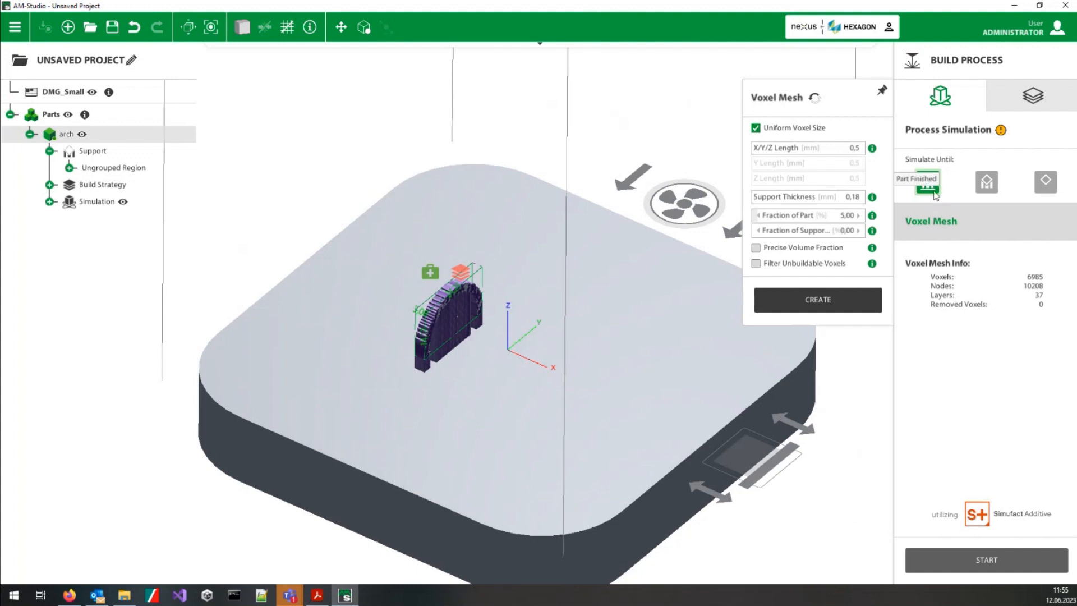
left_click(932, 232)
Step: Start the process simulation of the arch using the default calibration values
middle_click_drag(581, 392, 552, 367)
scroll(450, 330, "up", 6)
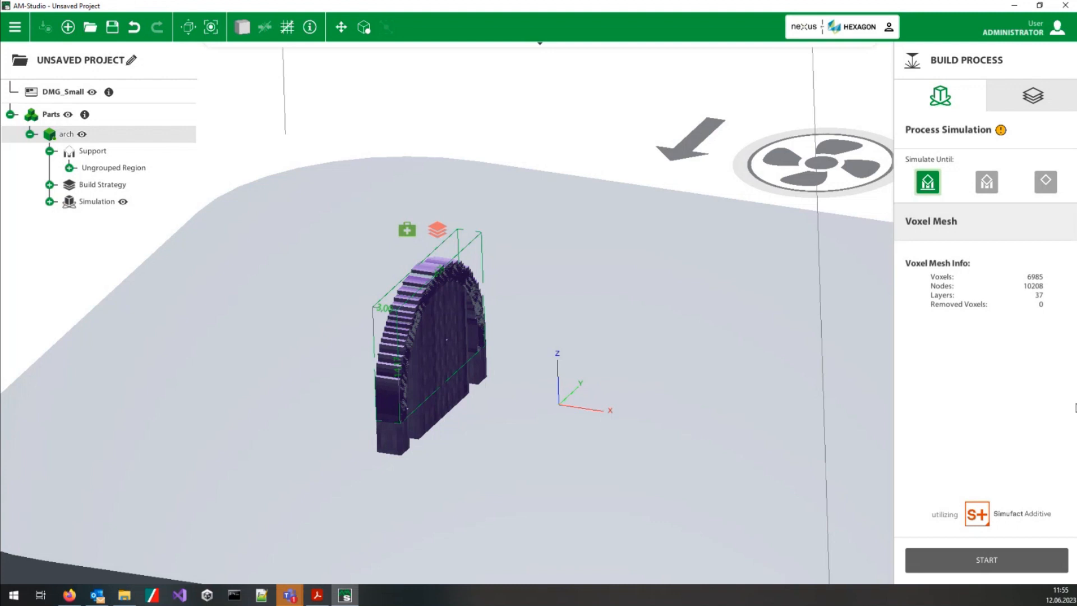
left_click(979, 555)
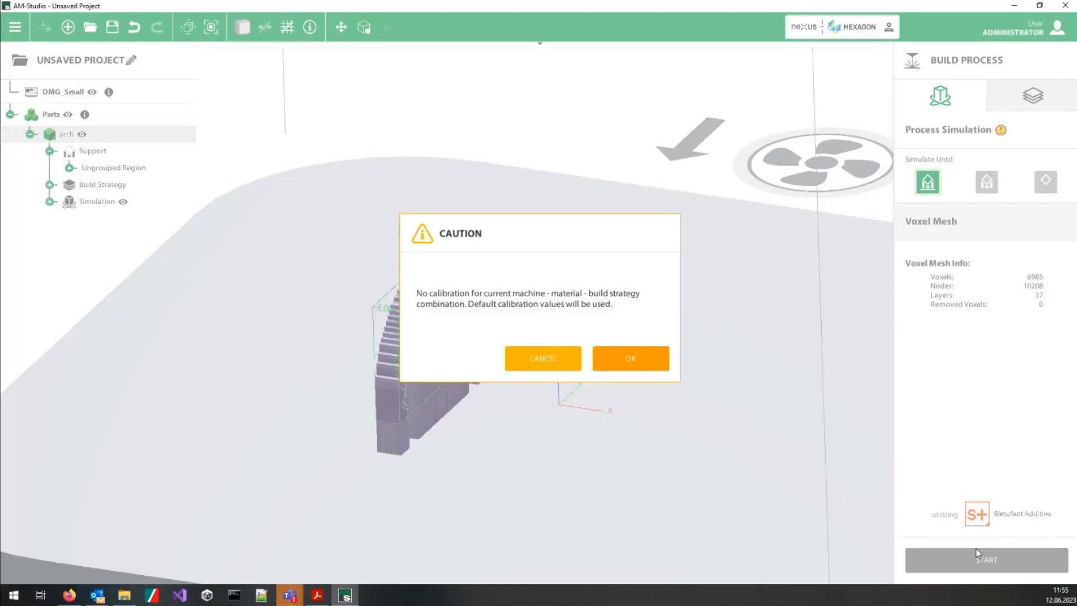
left_click(606, 358)
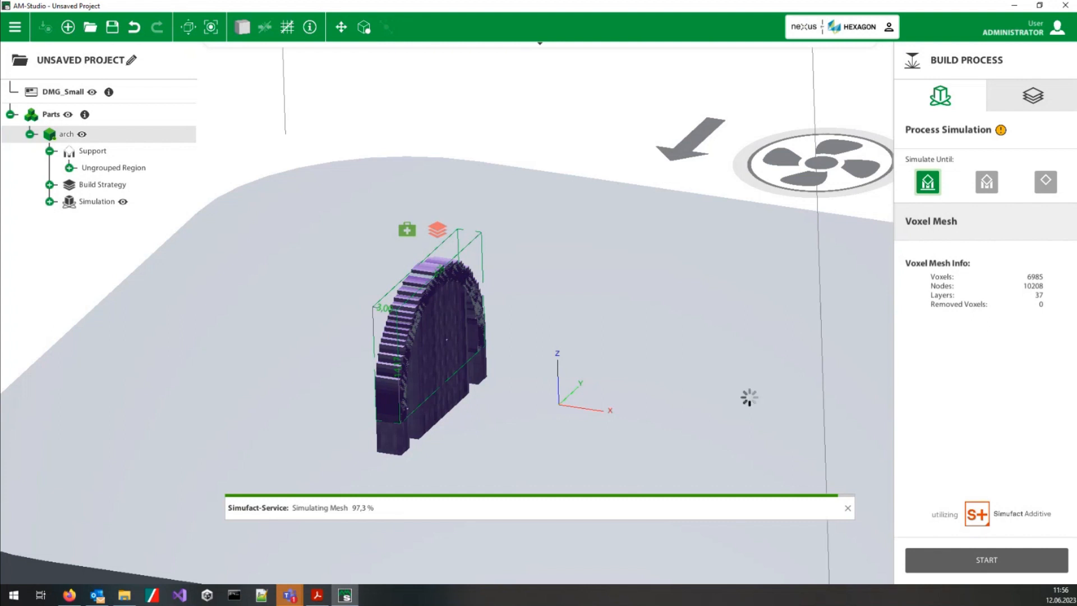
Step: Examine the arch's simulated distortion from several sides and toggle the simulation display to compare it with the supported part
middle_click_drag(262, 351, 570, 278)
scroll(537, 331, "up", 3)
middle_click_drag(537, 332, 620, 422)
left_click_drag(343, 165, 164, 245)
middle_click_drag(571, 378, 654, 200)
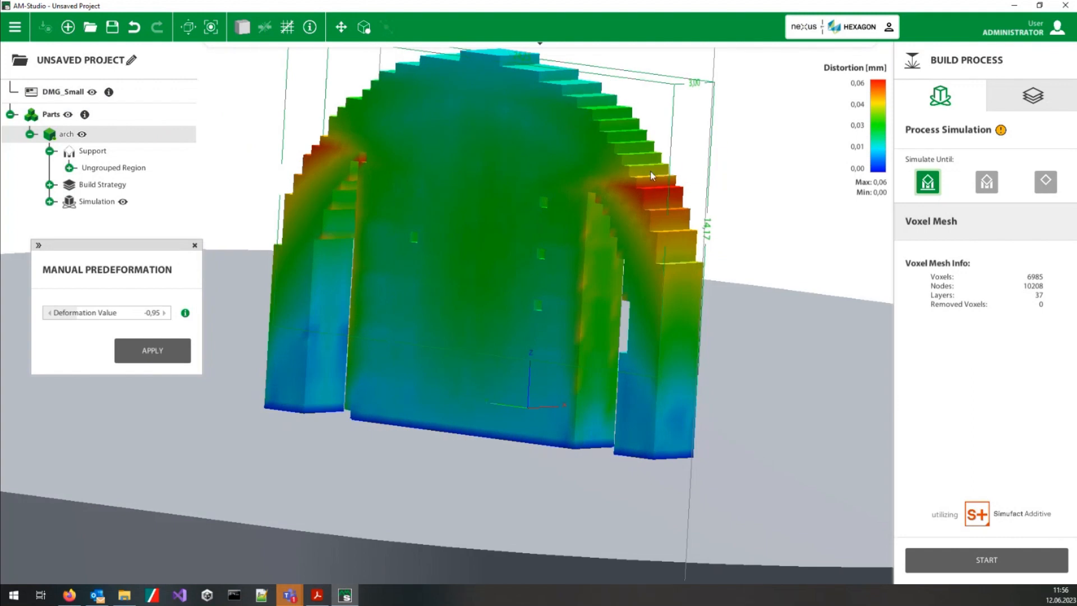
middle_click_drag(617, 241, 375, 280)
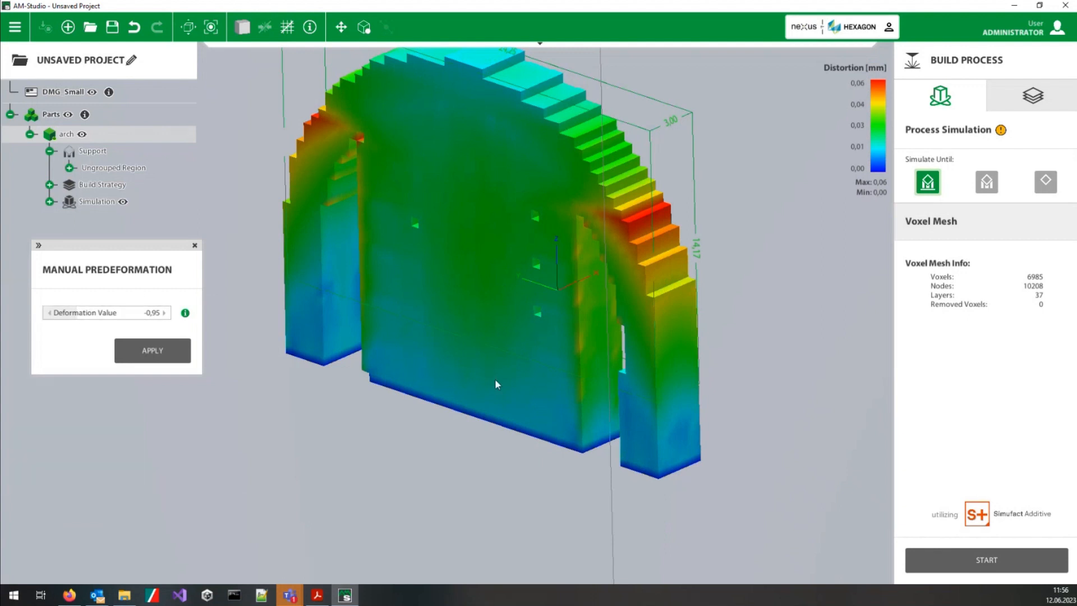
middle_click_drag(495, 383, 368, 351)
scroll(288, 329, "down", 4)
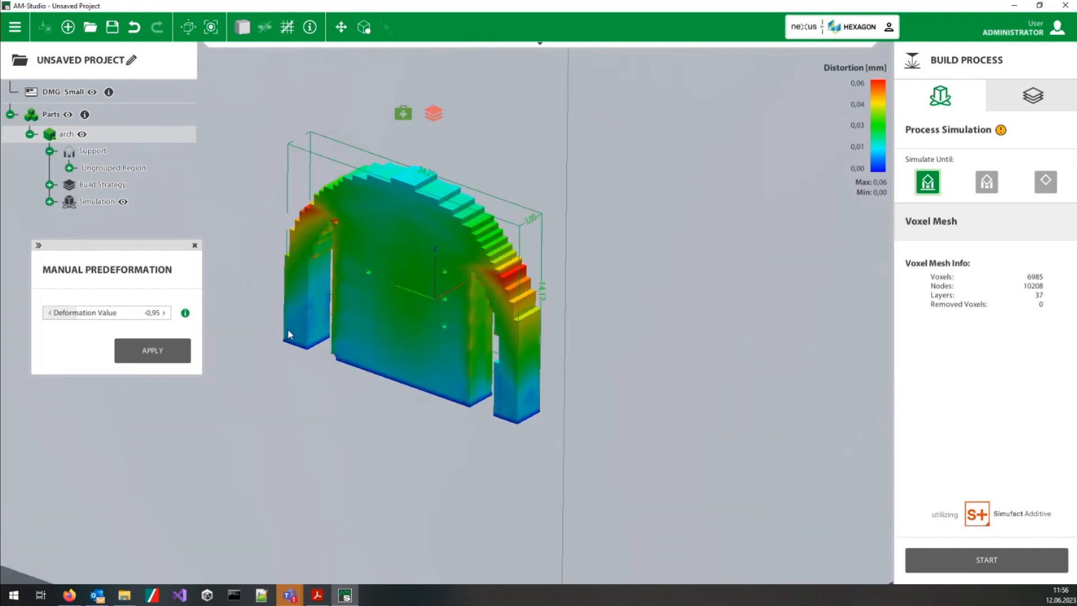
left_click(123, 202)
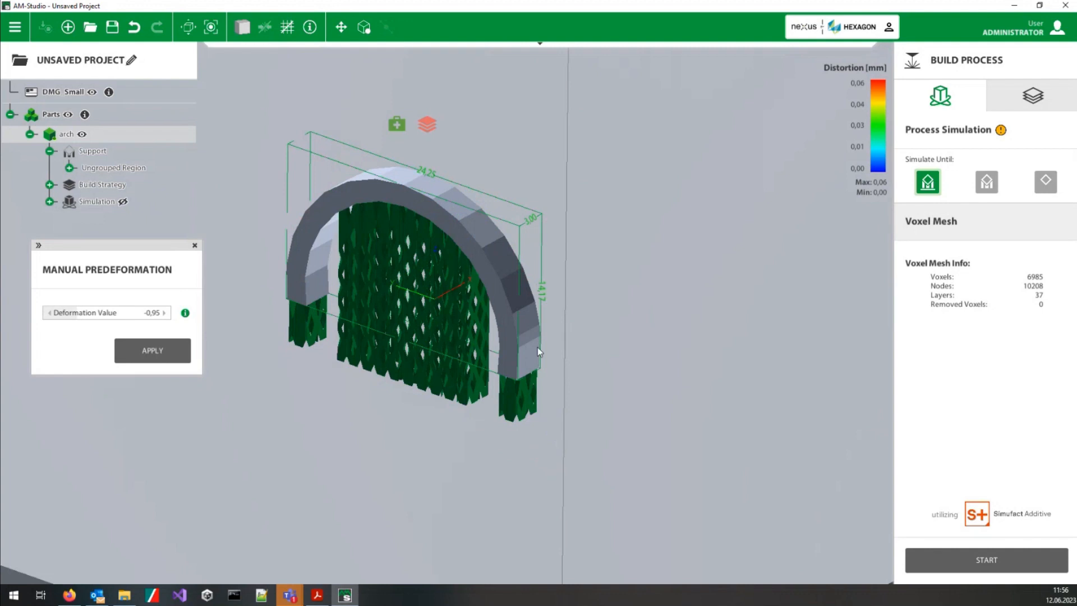
left_click(123, 203)
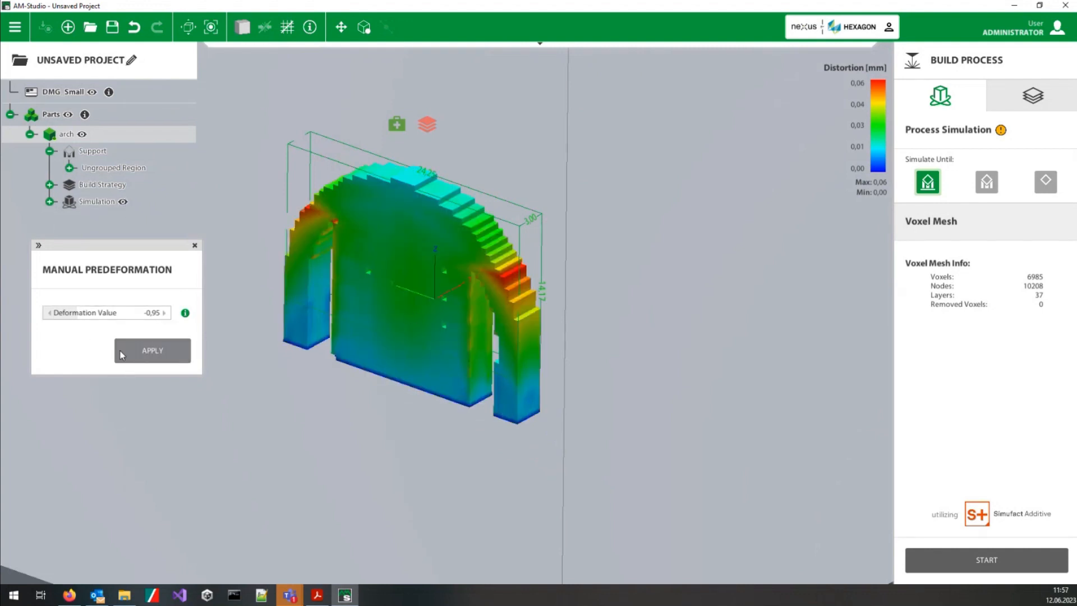
Step: Apply a manual predeformation to the arch with a deformation value of -0.95
mouse_move(185, 313)
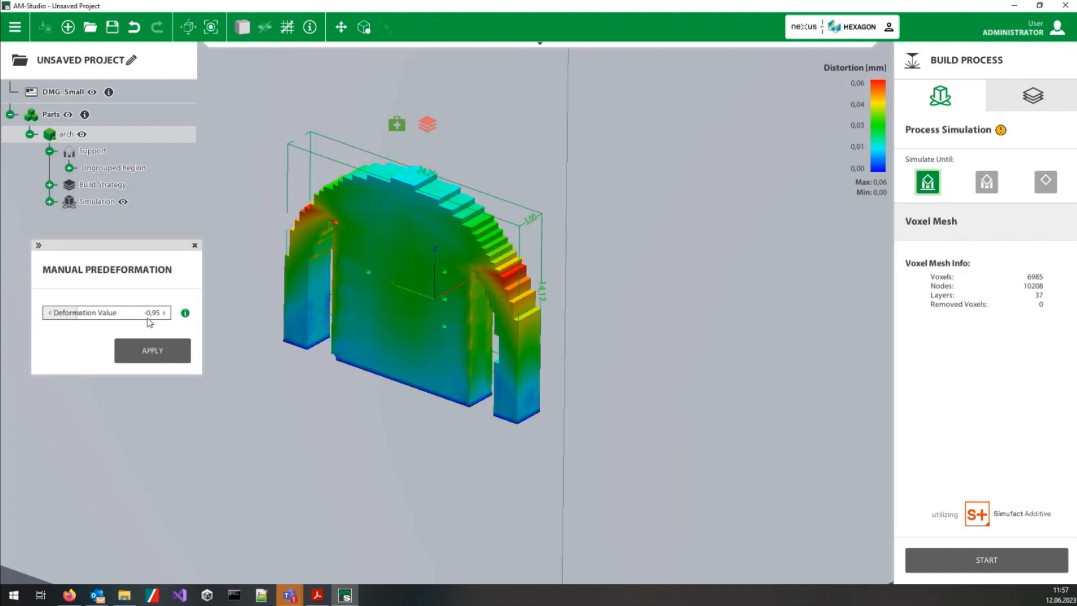
left_click(160, 361)
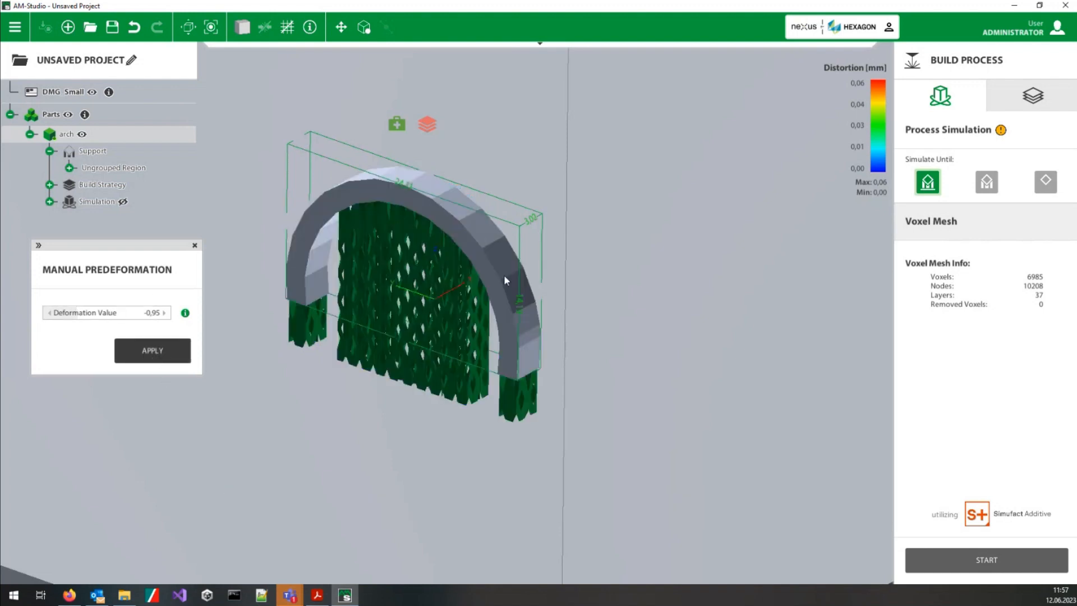
Step: Inspect the predeformed arch's legs and supports from the front, and show the distortion result again for comparison
middle_click_drag(345, 337, 496, 230)
scroll(597, 297, "up", 3)
scroll(578, 299, "up", 2)
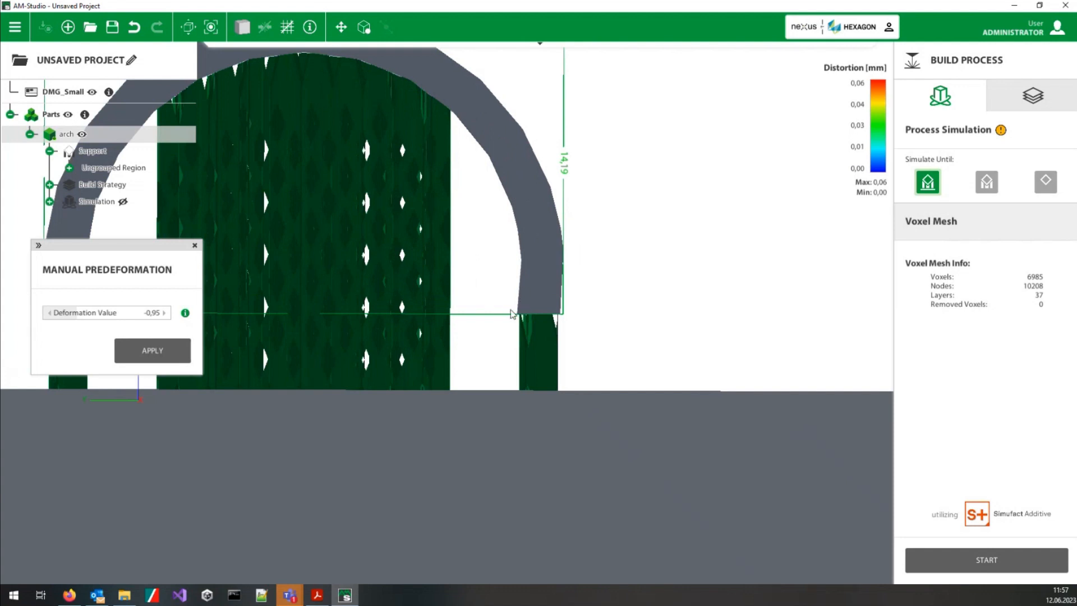
scroll(369, 248, "down", 4)
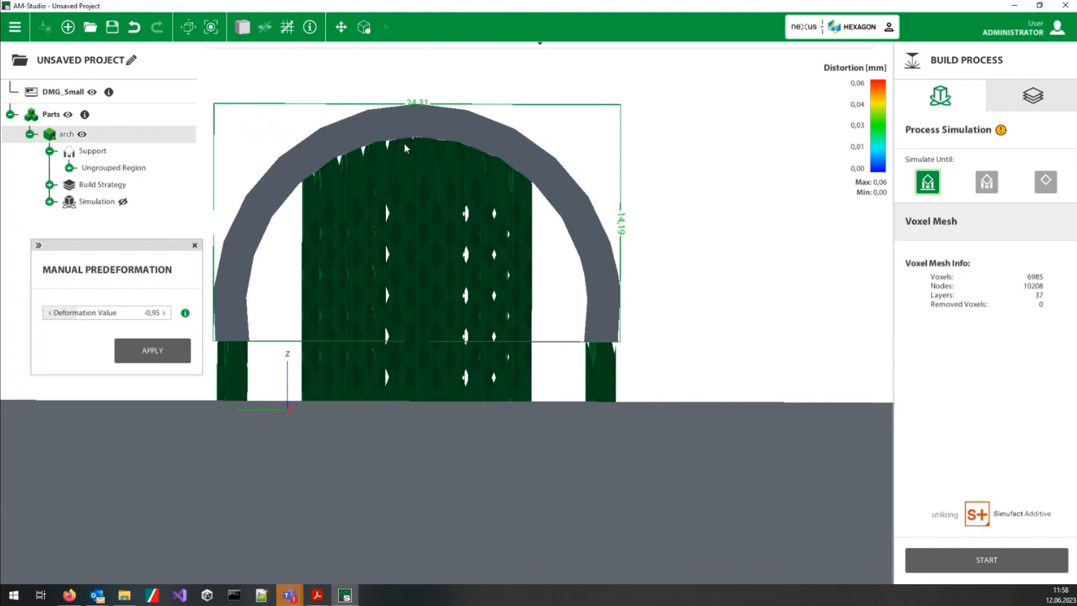
middle_click_drag(455, 122, 462, 328)
scroll(462, 328, "down", 2)
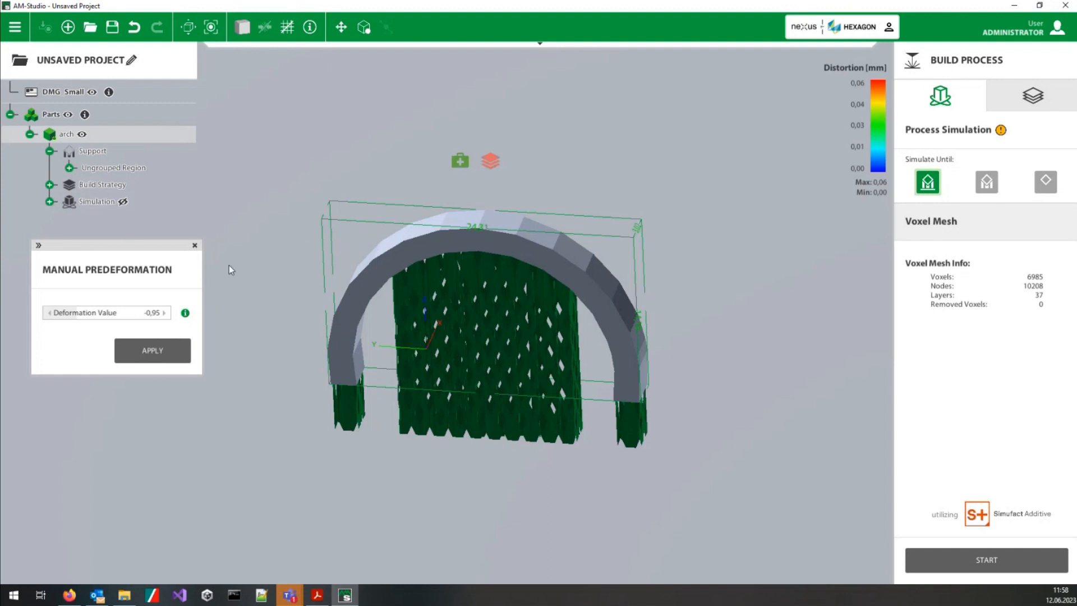
left_click(122, 202)
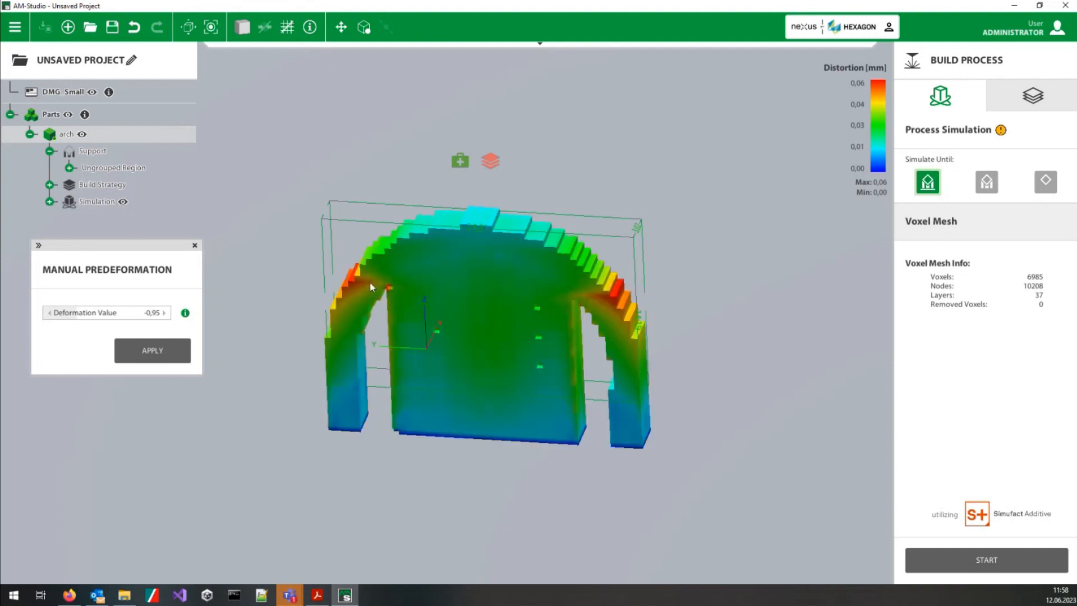